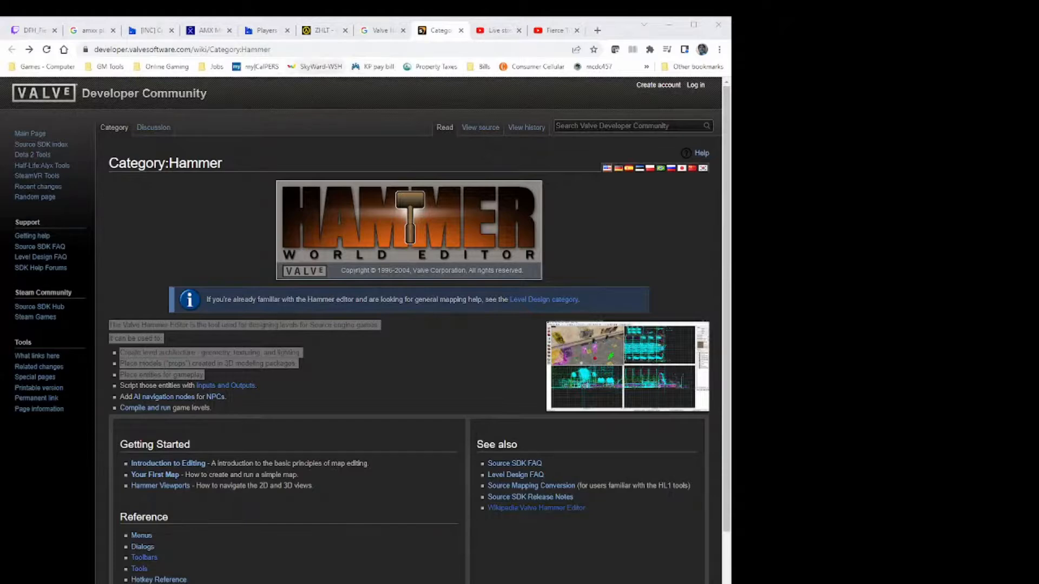
Look up the other useful mapping software on the Zoner's Half-Life Tools site and return to its index.
{"action": "left_click", "coordinate": [320, 30]}
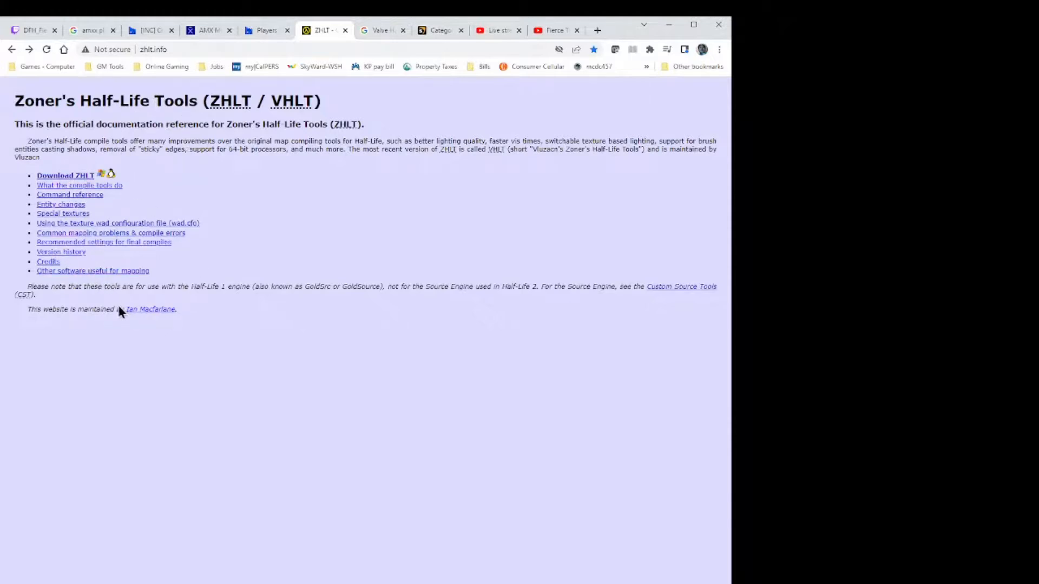
{"action": "left_click", "coordinate": [101, 271]}
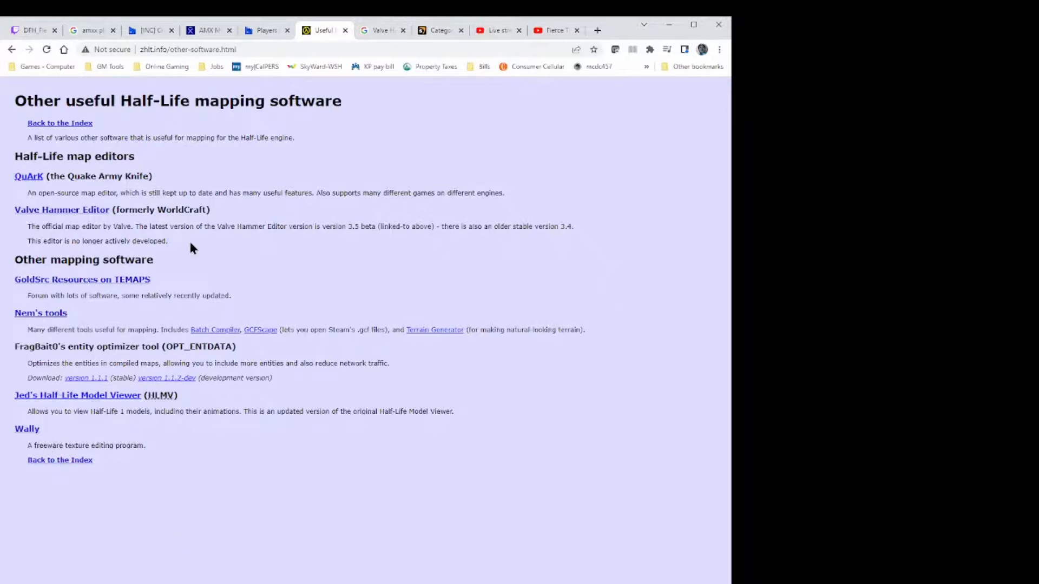
{"action": "left_click", "coordinate": [13, 50]}
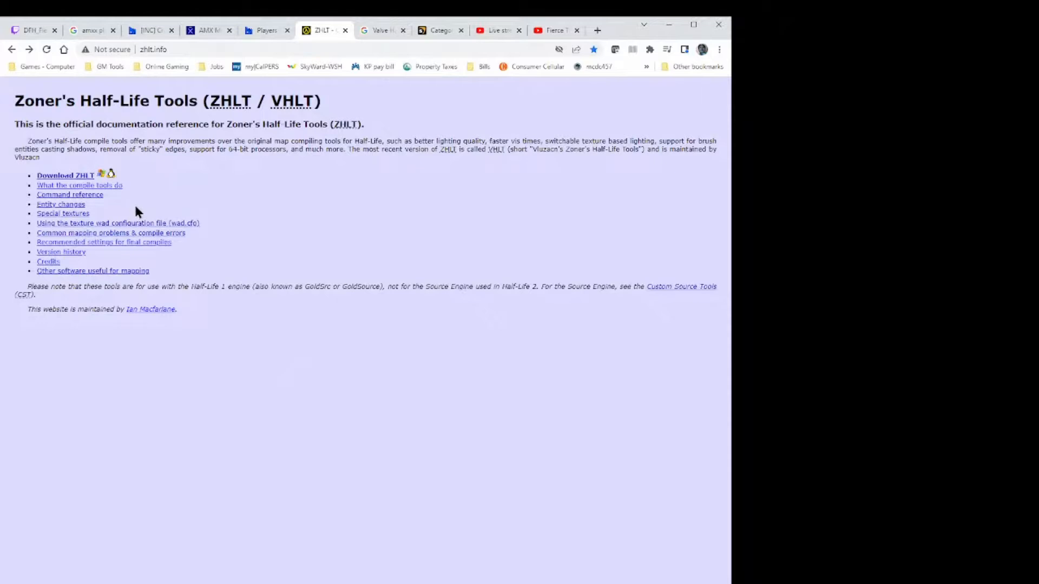
Look through the Hammer Toolbars page on the Valve Developer Community wiki, and return to the Hammer category page.
{"action": "left_click", "coordinate": [439, 28]}
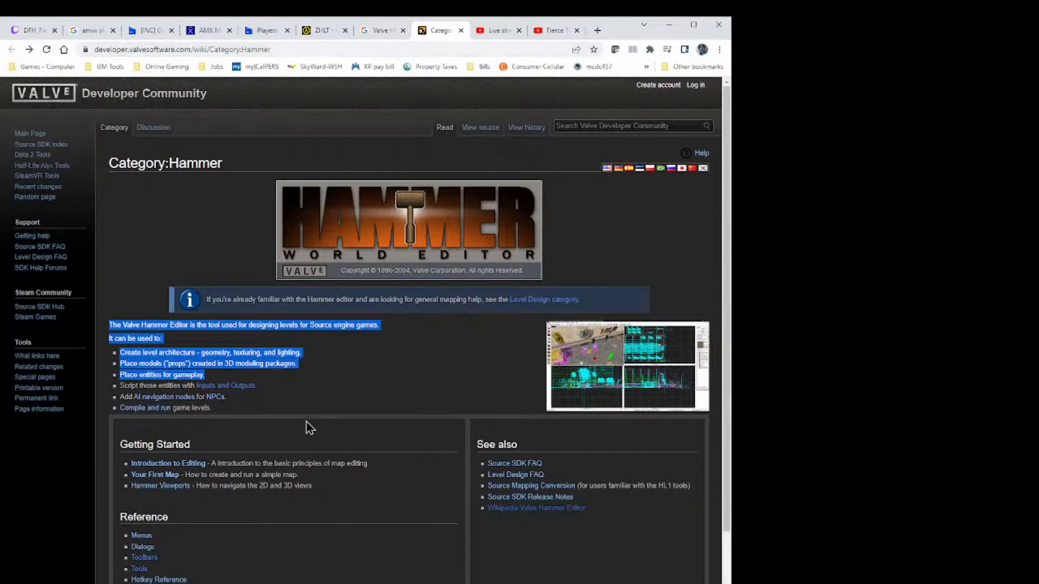
{"action": "left_click", "coordinate": [356, 405]}
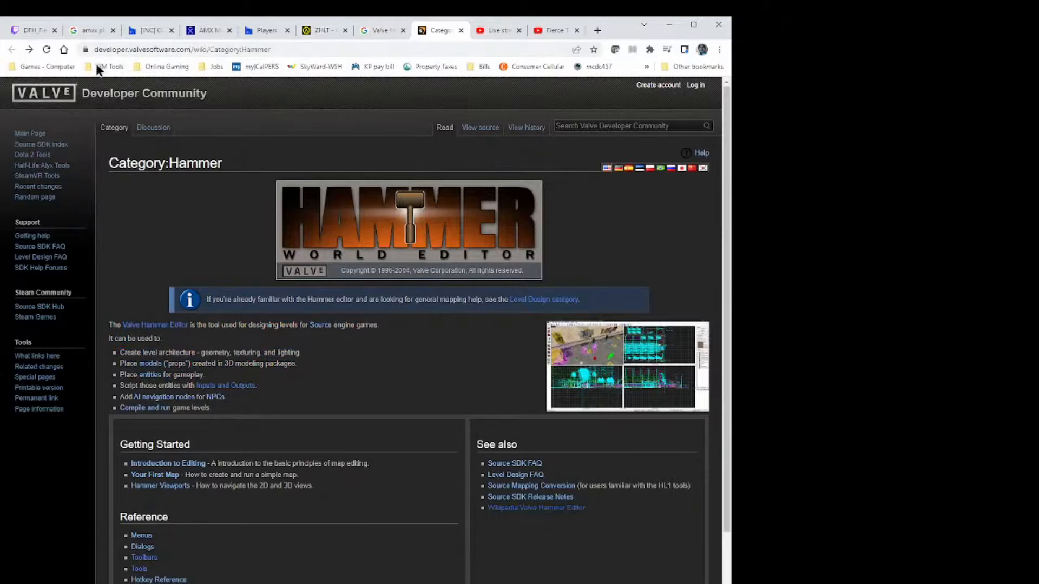
{"action": "left_click", "coordinate": [29, 49]}
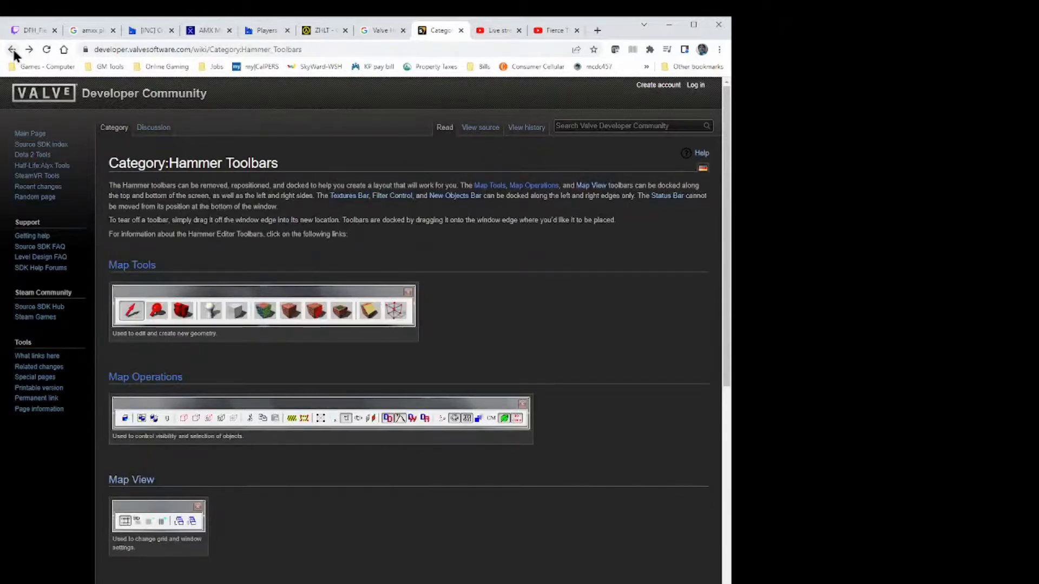
{"action": "scroll", "coordinate": [253, 567], "scroll_direction": "down", "scroll_amount": 12}
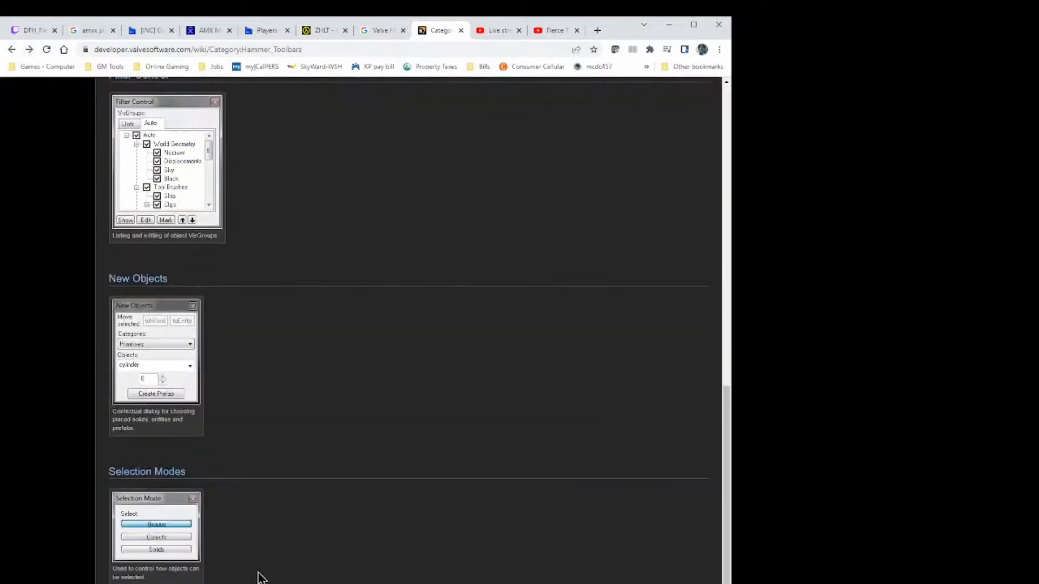
{"action": "scroll", "coordinate": [259, 578], "scroll_direction": "down", "scroll_amount": 4}
{"action": "scroll", "coordinate": [260, 576], "scroll_direction": "up", "scroll_amount": 17}
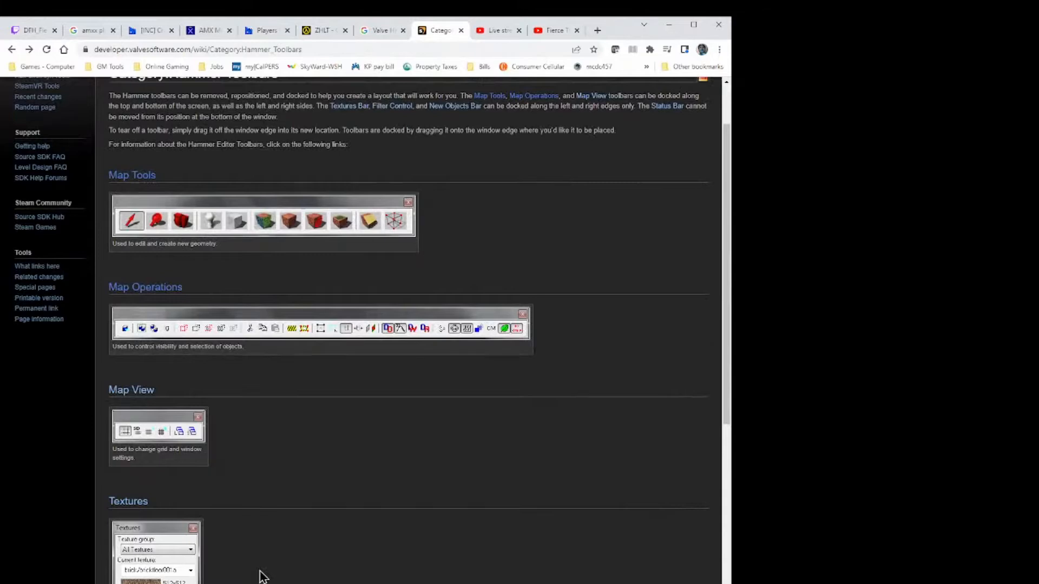
{"action": "scroll", "coordinate": [260, 576], "scroll_direction": "up", "scroll_amount": 2}
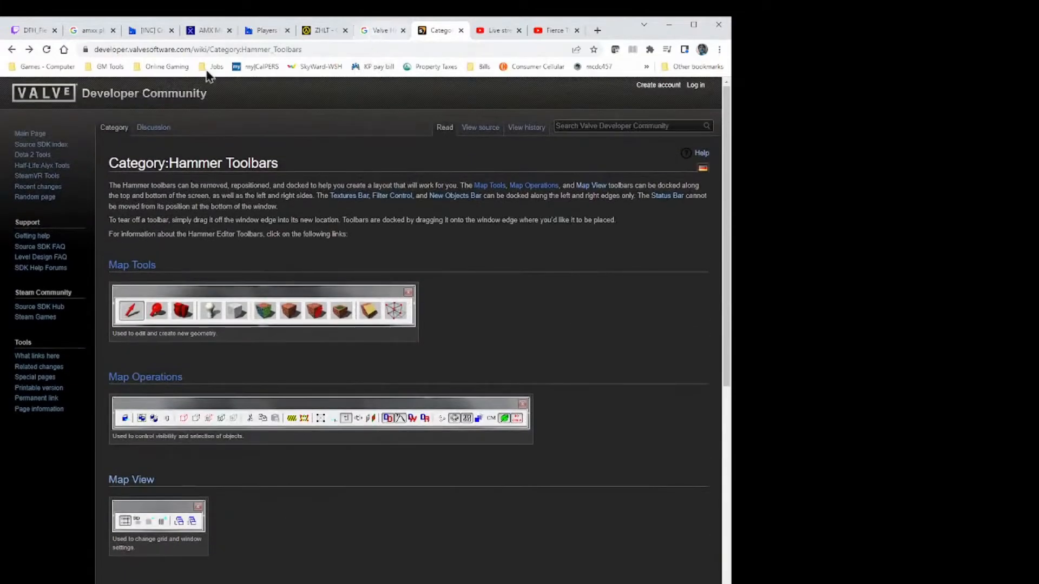
{"action": "left_click", "coordinate": [30, 50]}
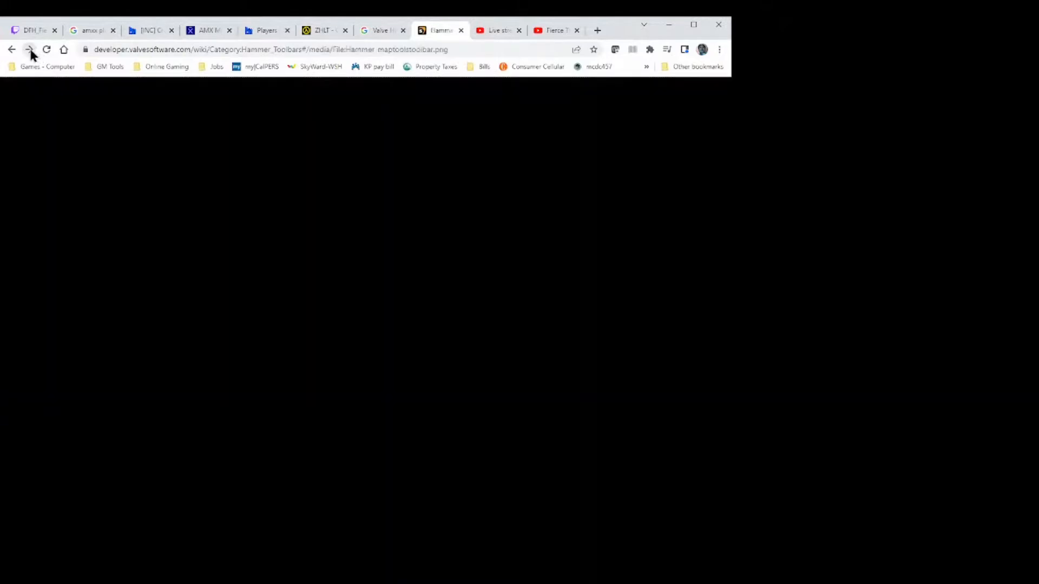
{"action": "left_click", "coordinate": [11, 50]}
{"action": "left_click", "coordinate": [11, 50]}
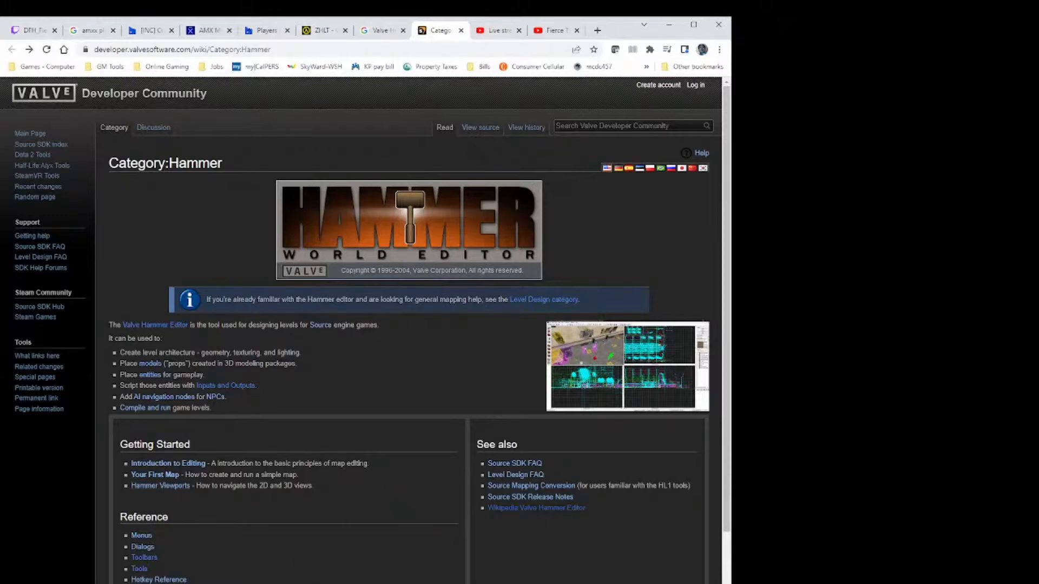
Open the "Configuring Hammer for Half-Life" article from the Hammer category's page list.
{"action": "scroll", "coordinate": [361, 330], "scroll_direction": "down", "scroll_amount": 2}
{"action": "scroll", "coordinate": [361, 330], "scroll_direction": "down", "scroll_amount": 5}
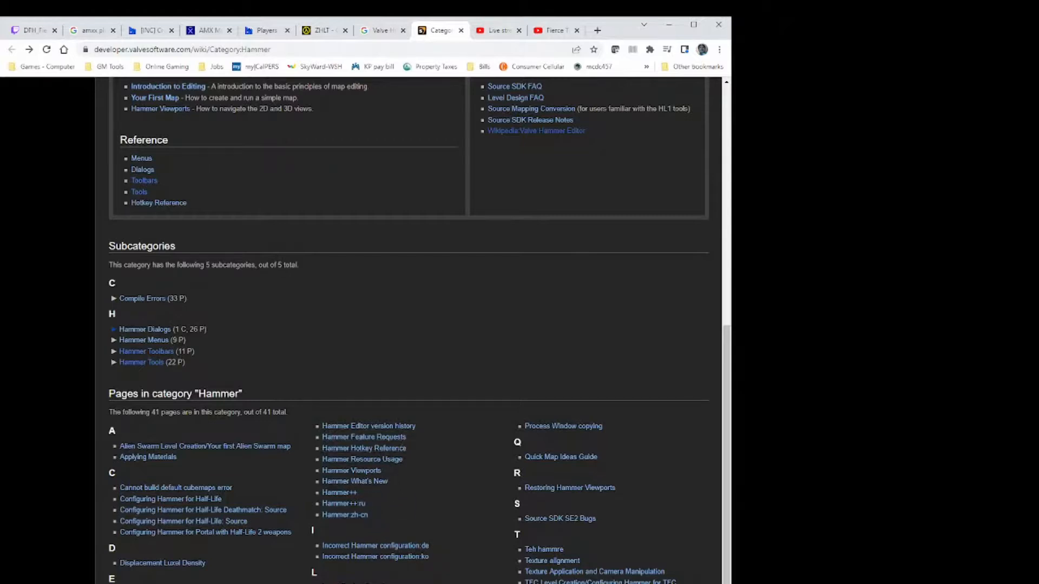
{"action": "scroll", "coordinate": [260, 571], "scroll_direction": "up", "scroll_amount": 2}
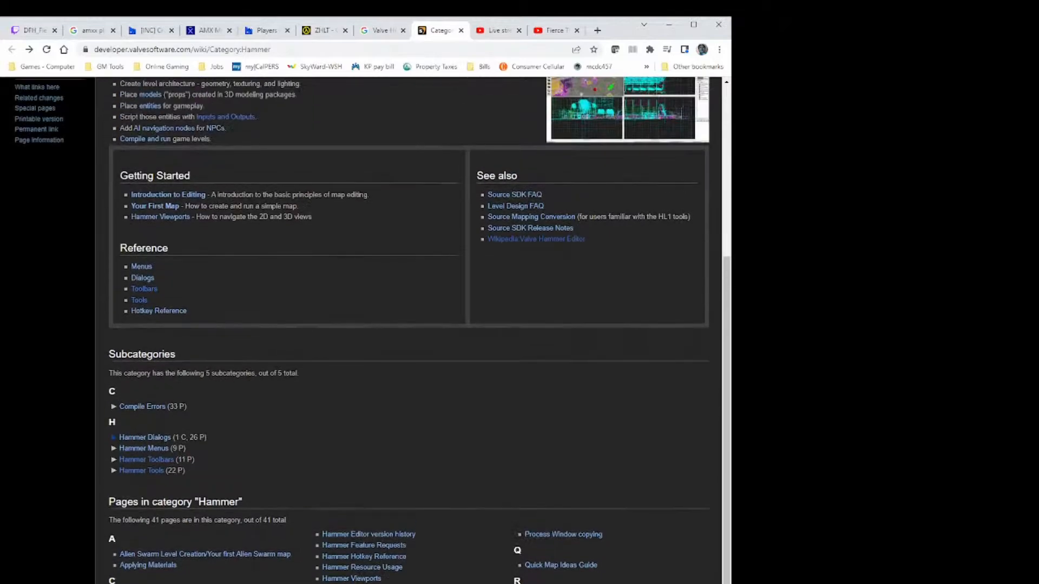
{"action": "left_click", "coordinate": [173, 583]}
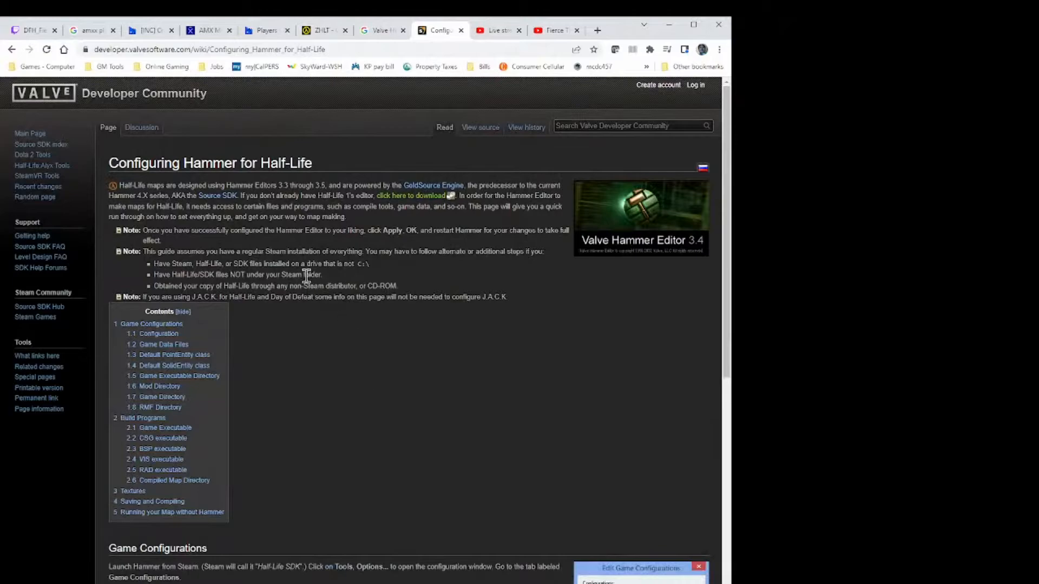
Read the Game Configurations section, covering game data files, default entity classes and the game, mod and RMF directories.
{"action": "scroll", "coordinate": [309, 281], "scroll_direction": "down", "scroll_amount": 6}
{"action": "scroll", "coordinate": [308, 275], "scroll_direction": "down", "scroll_amount": 2}
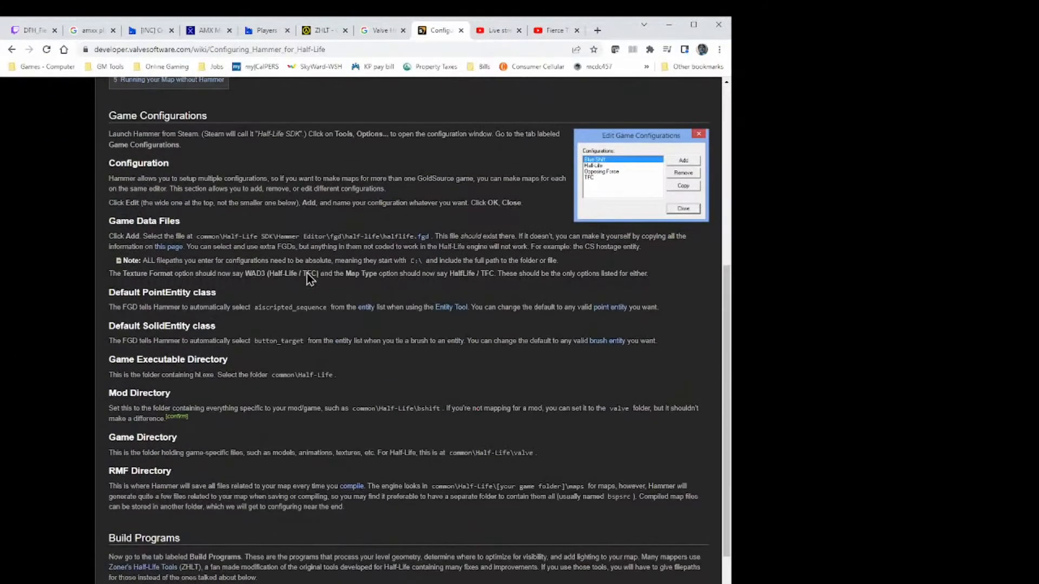
{"action": "scroll", "coordinate": [315, 301], "scroll_direction": "up", "scroll_amount": 2}
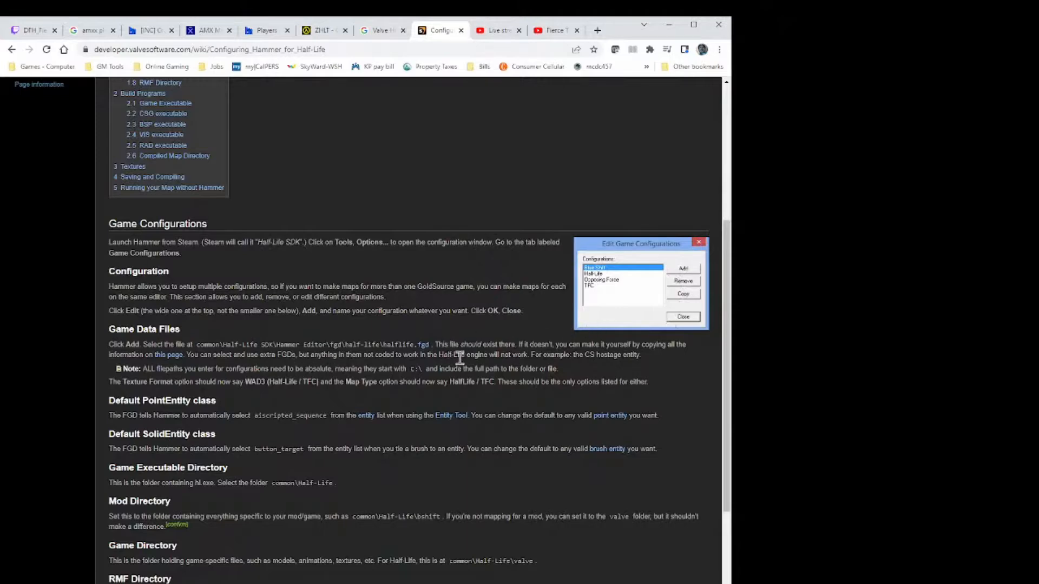
{"action": "scroll", "coordinate": [552, 328], "scroll_direction": "down", "scroll_amount": 1}
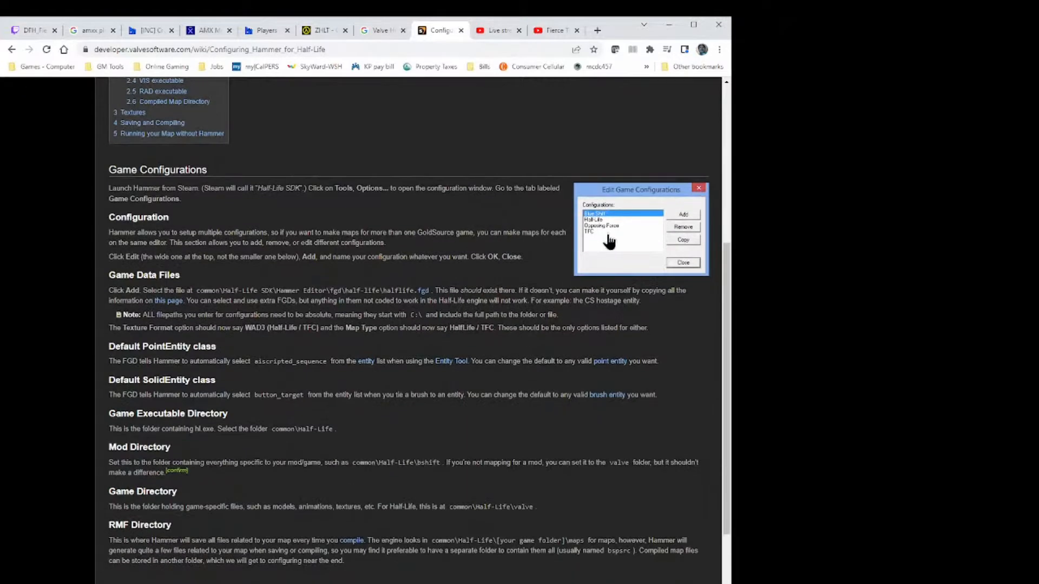
{"action": "scroll", "coordinate": [577, 284], "scroll_direction": "up", "scroll_amount": 1}
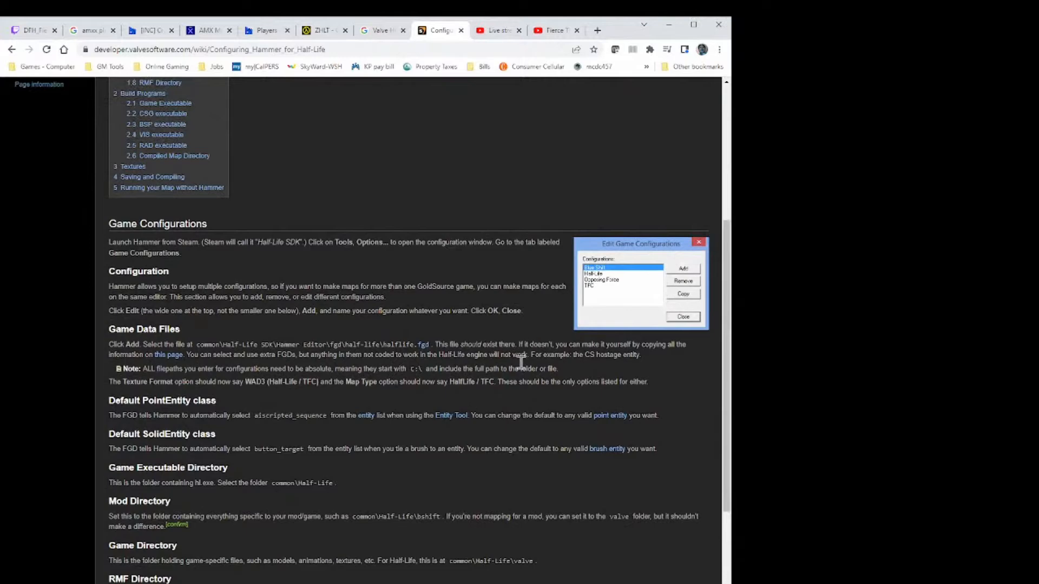
{"action": "scroll", "coordinate": [512, 413], "scroll_direction": "down", "scroll_amount": 2}
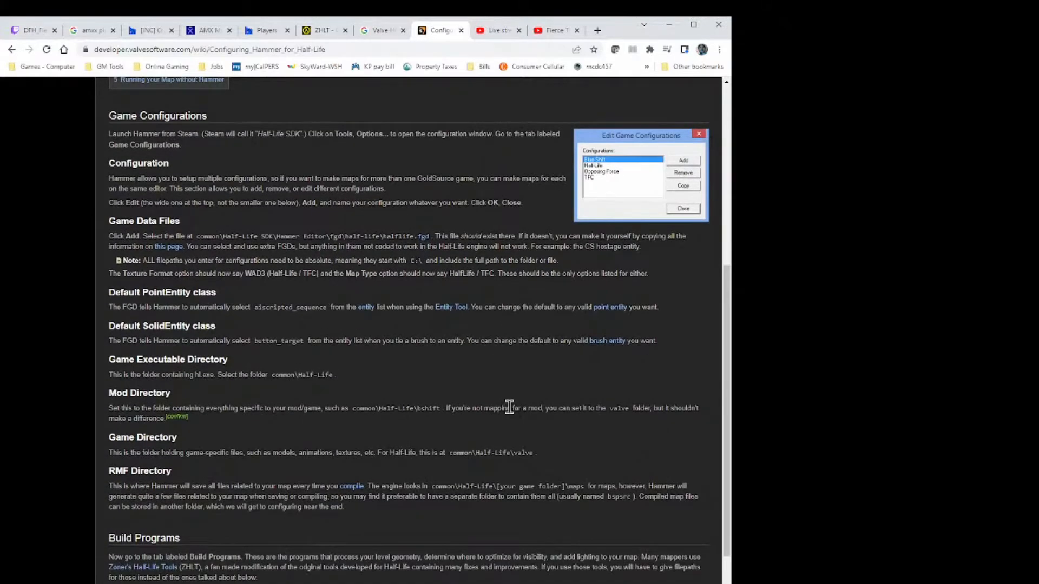
{"action": "scroll", "coordinate": [471, 428], "scroll_direction": "down", "scroll_amount": 3}
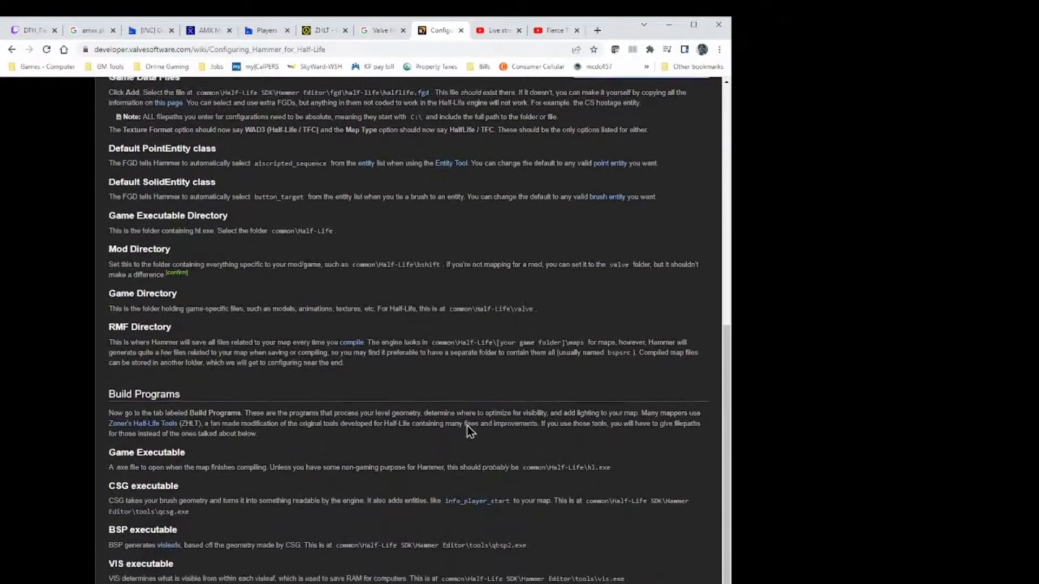
{"action": "scroll", "coordinate": [466, 427], "scroll_direction": "down", "scroll_amount": 1}
{"action": "scroll", "coordinate": [444, 452], "scroll_direction": "up", "scroll_amount": 4}
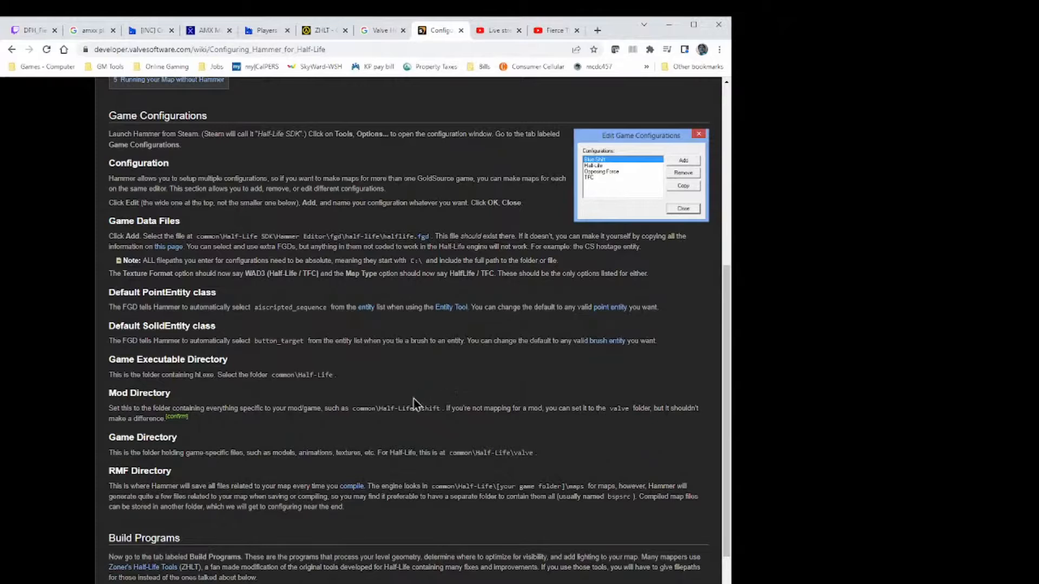
Highlight the \Half-Life\bshift example path under Mod Directory and the RMF Directory heading.
{"action": "left_click_drag", "start_coordinate": [443, 409], "coordinate": [377, 408]}
{"action": "scroll", "coordinate": [457, 441], "scroll_direction": "down", "scroll_amount": 3}
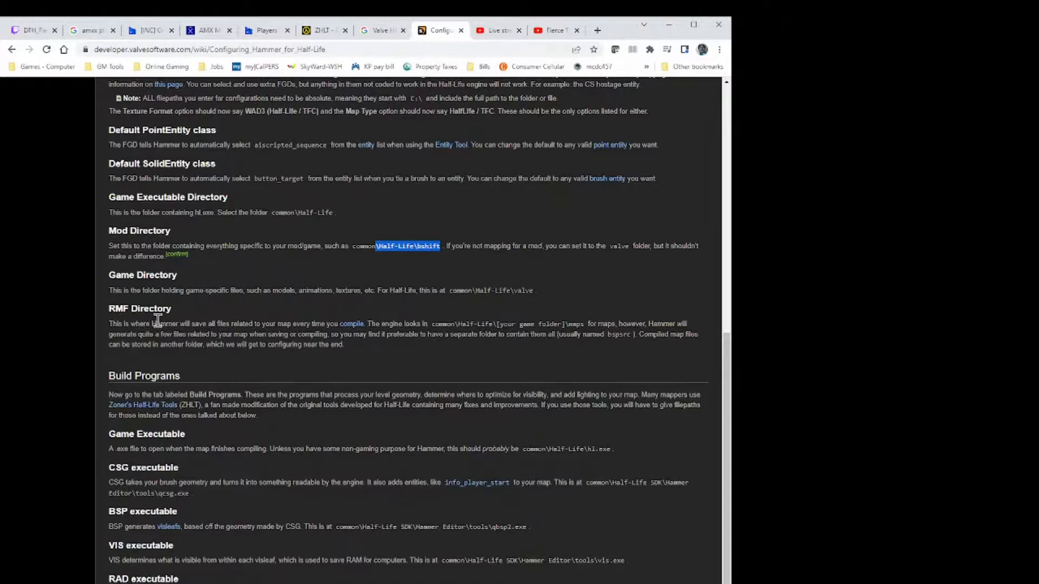
{"action": "left_click_drag", "start_coordinate": [108, 310], "coordinate": [172, 310]}
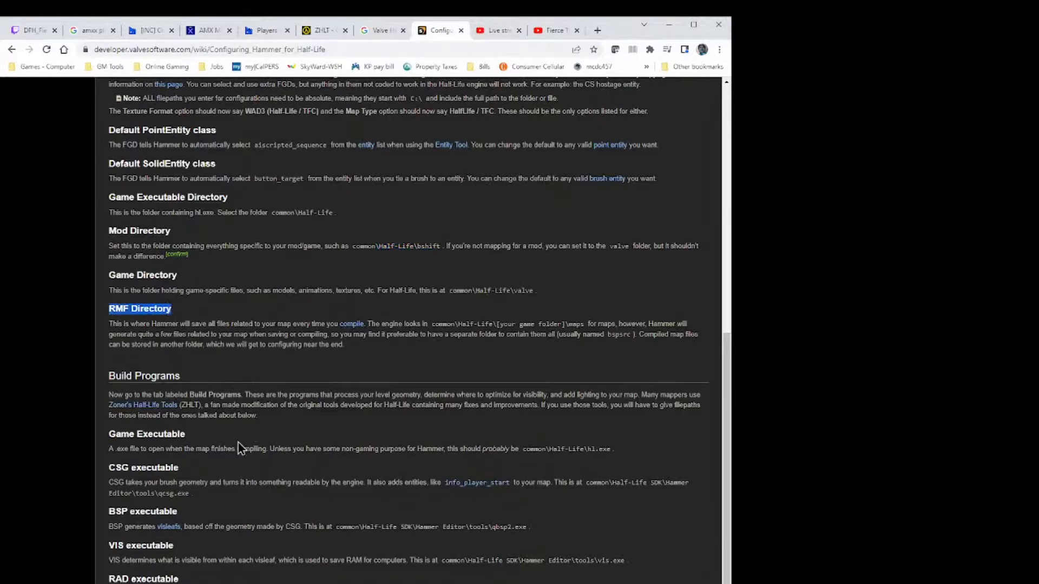
Review the Build Programs section of the article and check the Zoner's Half-Life Tools index it refers to.
{"action": "scroll", "coordinate": [251, 457], "scroll_direction": "down", "scroll_amount": 3}
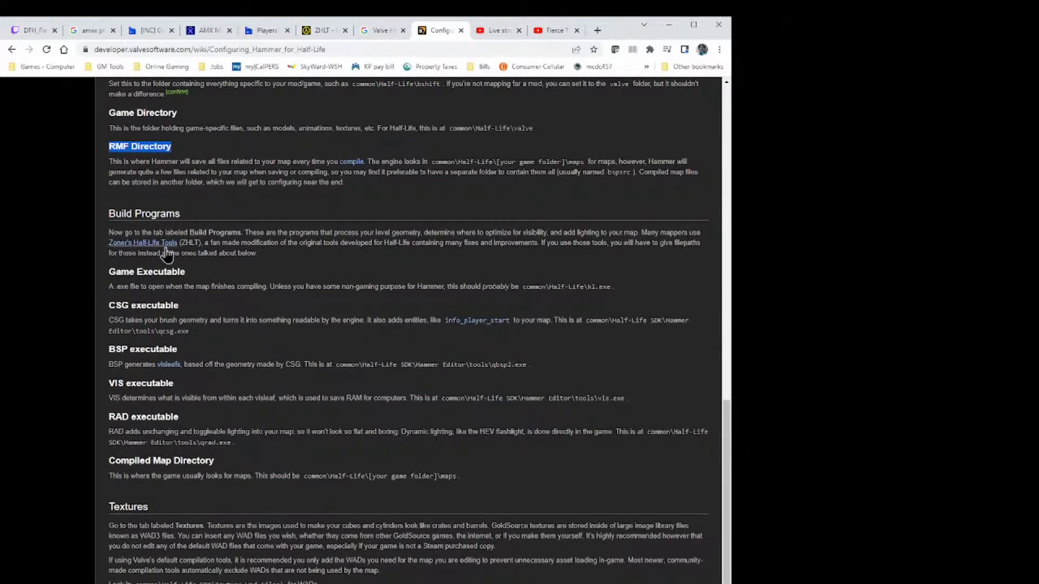
{"action": "left_click", "coordinate": [260, 233]}
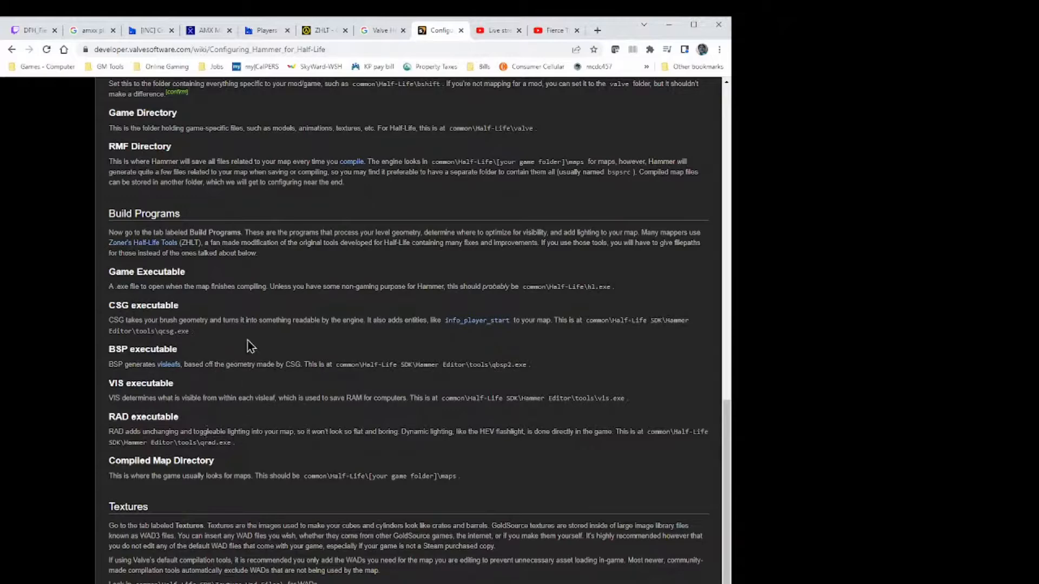
{"action": "scroll", "coordinate": [232, 395], "scroll_direction": "down", "scroll_amount": 1}
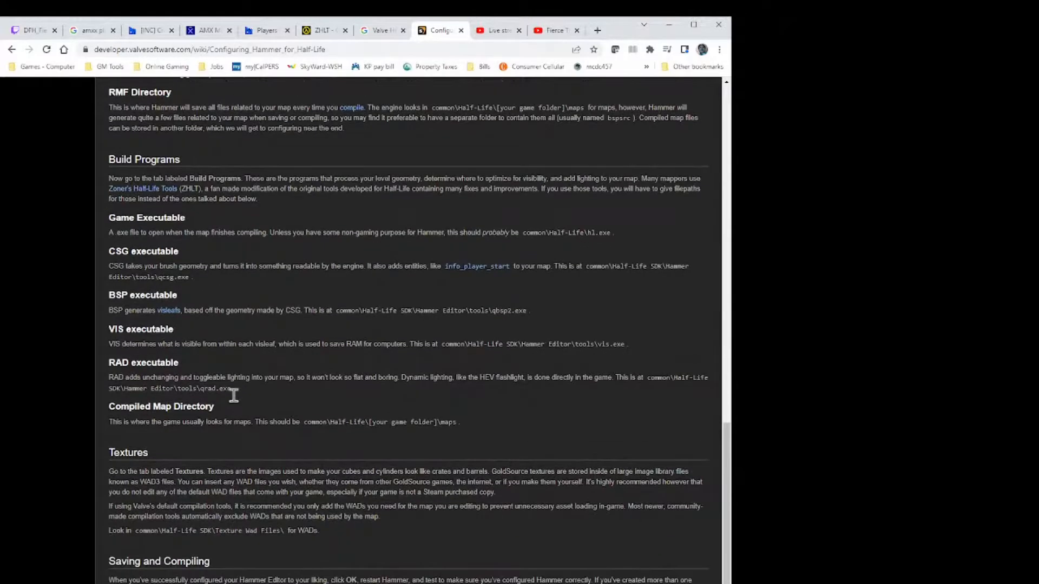
{"action": "left_click", "coordinate": [321, 31]}
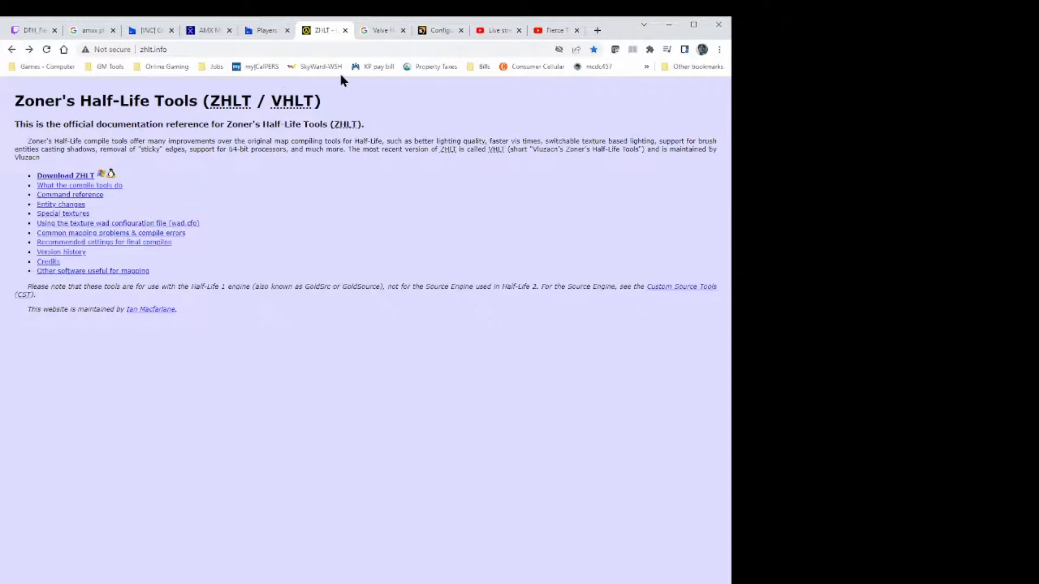
{"action": "left_click", "coordinate": [434, 28]}
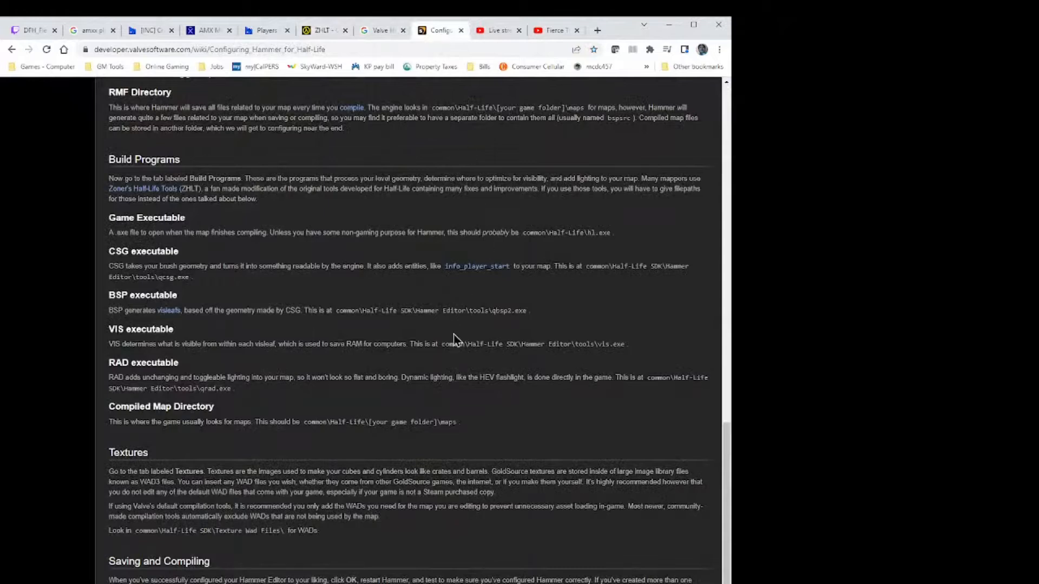
Highlight the Game Executable heading, its Half-Life\hl.exe path and the CSG executable heading under Build Programs.
{"action": "left_click_drag", "start_coordinate": [190, 216], "coordinate": [110, 216]}
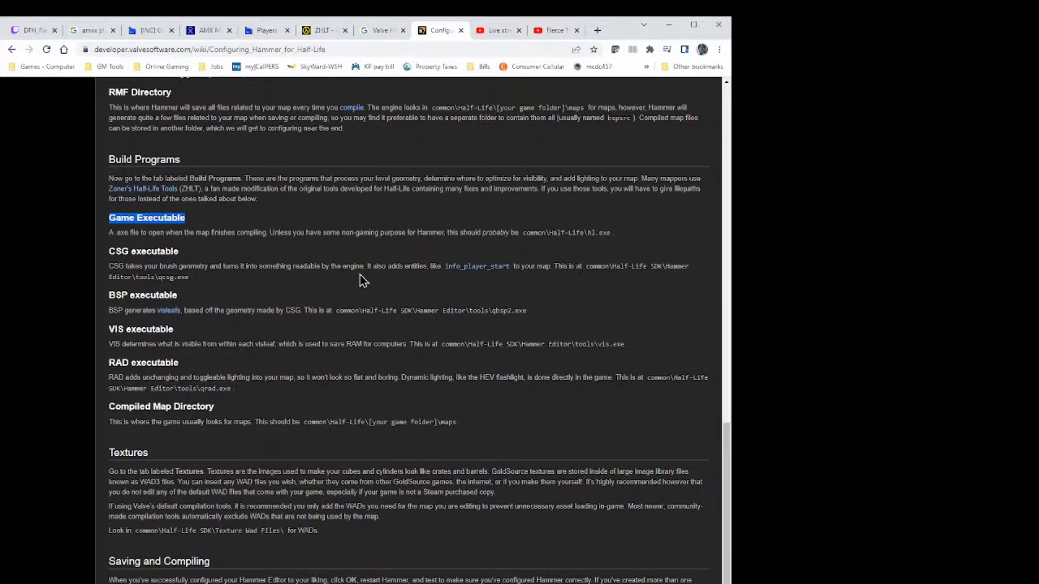
{"action": "left_click_drag", "start_coordinate": [610, 232], "coordinate": [548, 233]}
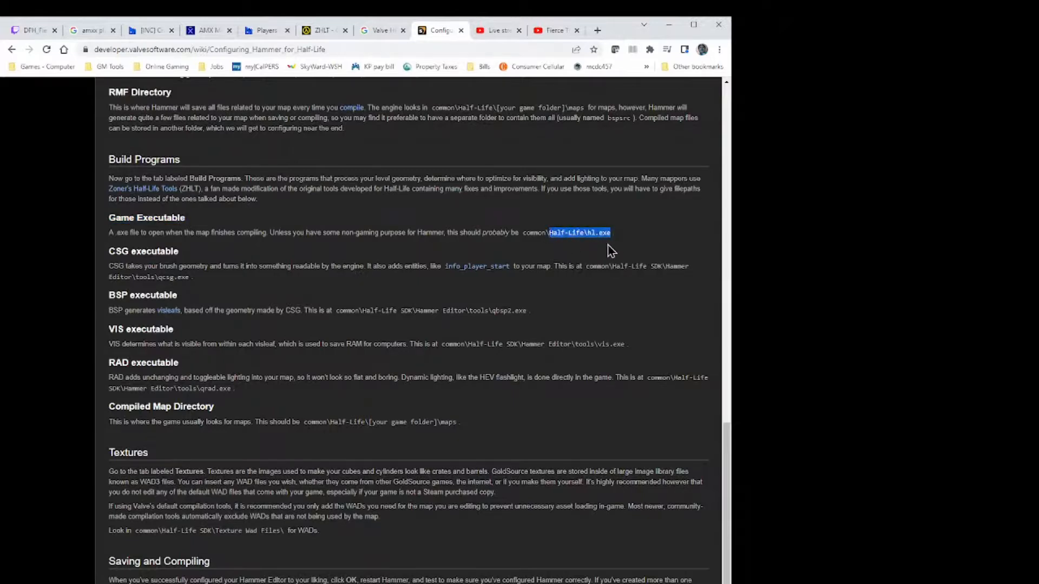
{"action": "left_click", "coordinate": [556, 253]}
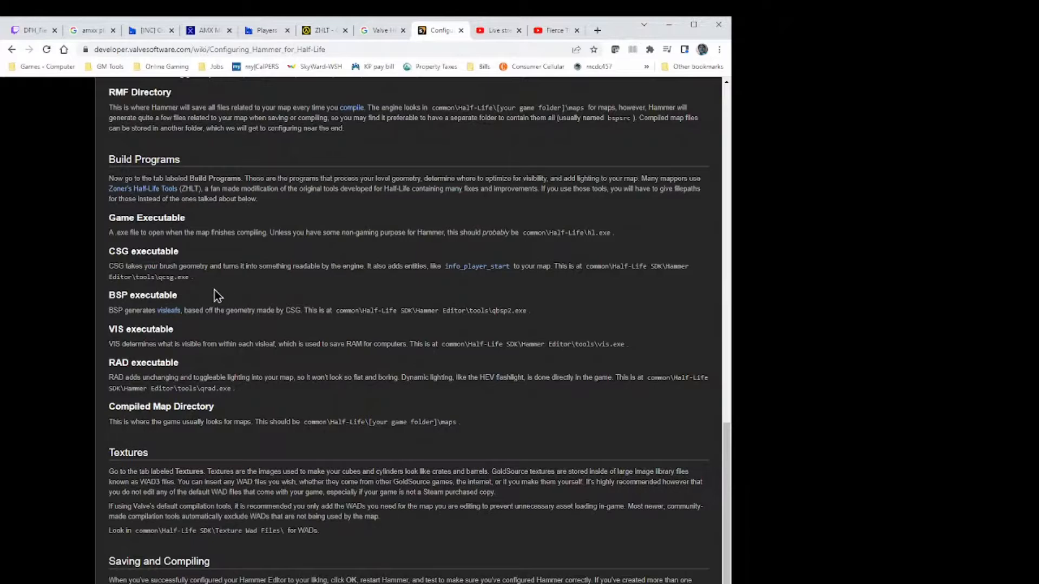
{"action": "left_click_drag", "start_coordinate": [108, 251], "coordinate": [181, 252]}
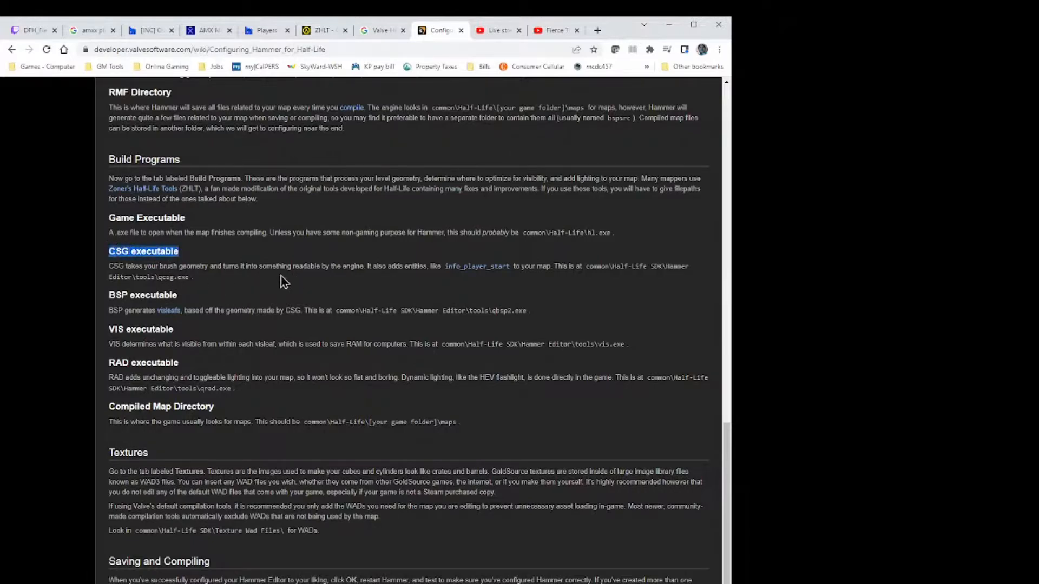
Skim the article's configuration sections again and switch to the Hammer editor's options dialog with the 2D view settings.
{"action": "scroll", "coordinate": [380, 364], "scroll_direction": "up", "scroll_amount": 6}
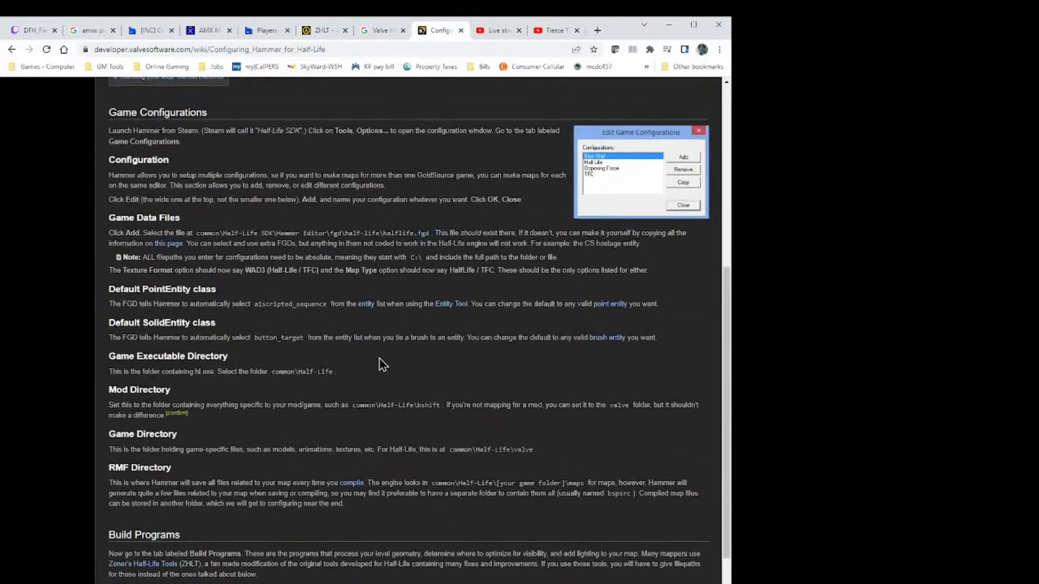
{"action": "scroll", "coordinate": [381, 364], "scroll_direction": "down", "scroll_amount": 10}
{"action": "scroll", "coordinate": [380, 355], "scroll_direction": "up", "scroll_amount": 7}
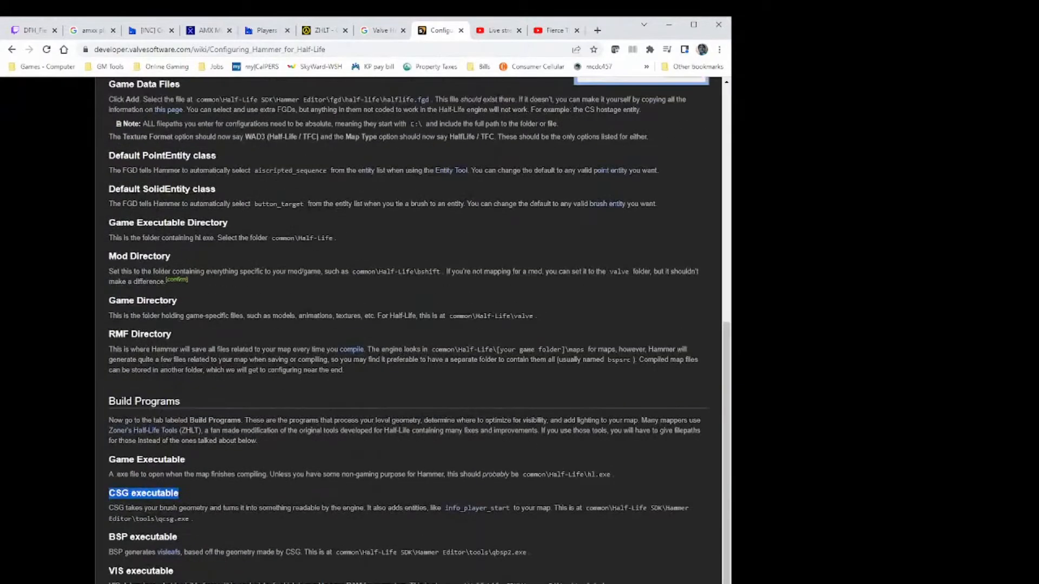
{"action": "key", "text": "alt+Tab"}
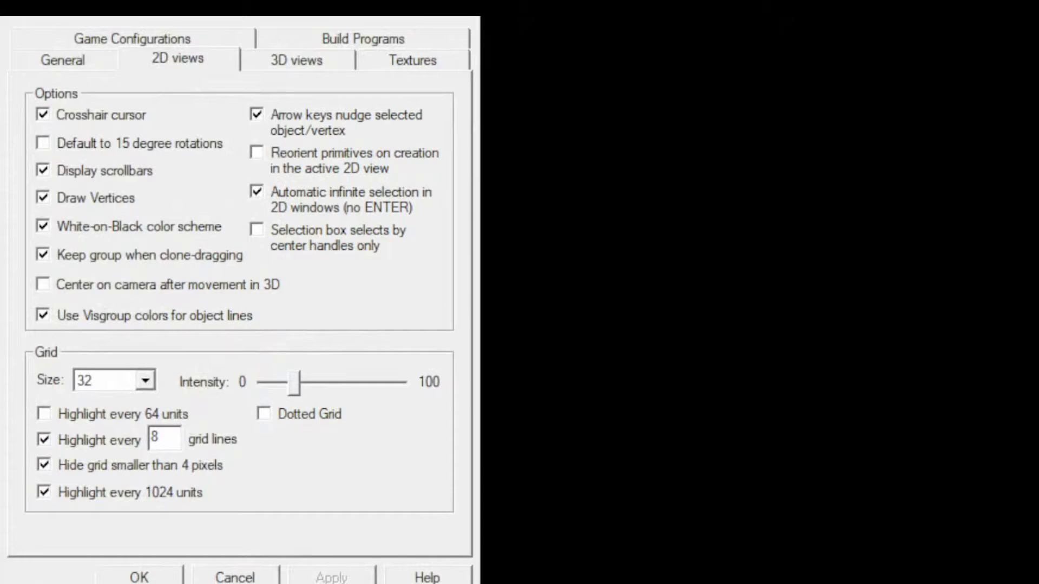
Review the General options and check the list of available game configurations.
{"action": "left_click", "coordinate": [64, 60]}
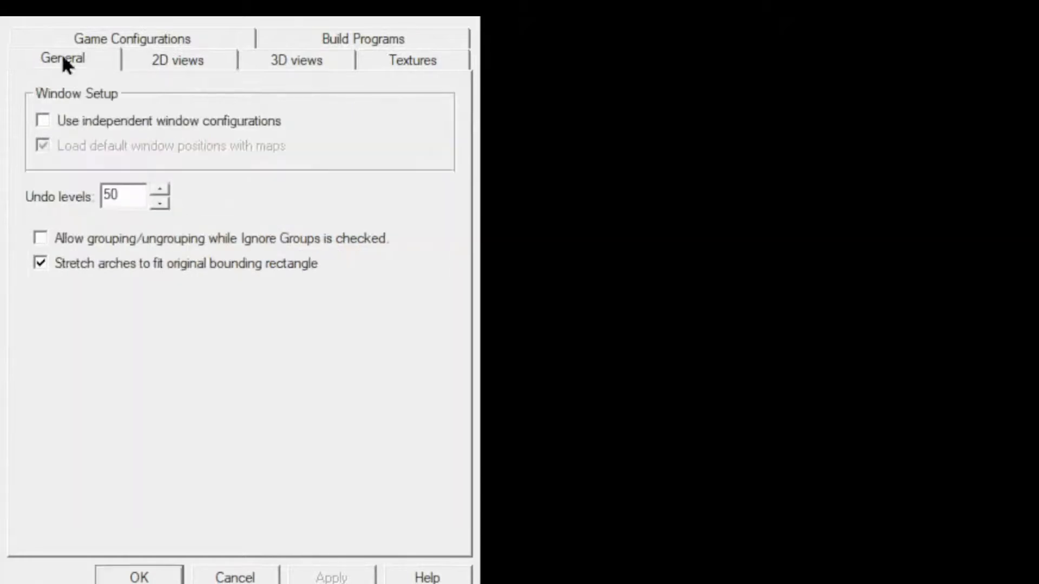
{"action": "left_click", "coordinate": [132, 38]}
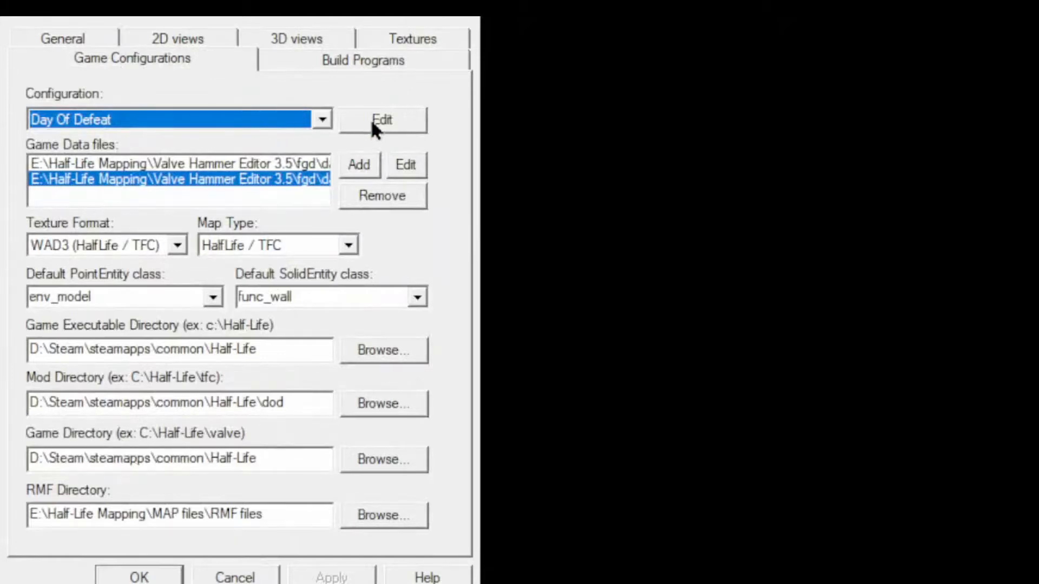
{"action": "left_click", "coordinate": [322, 120]}
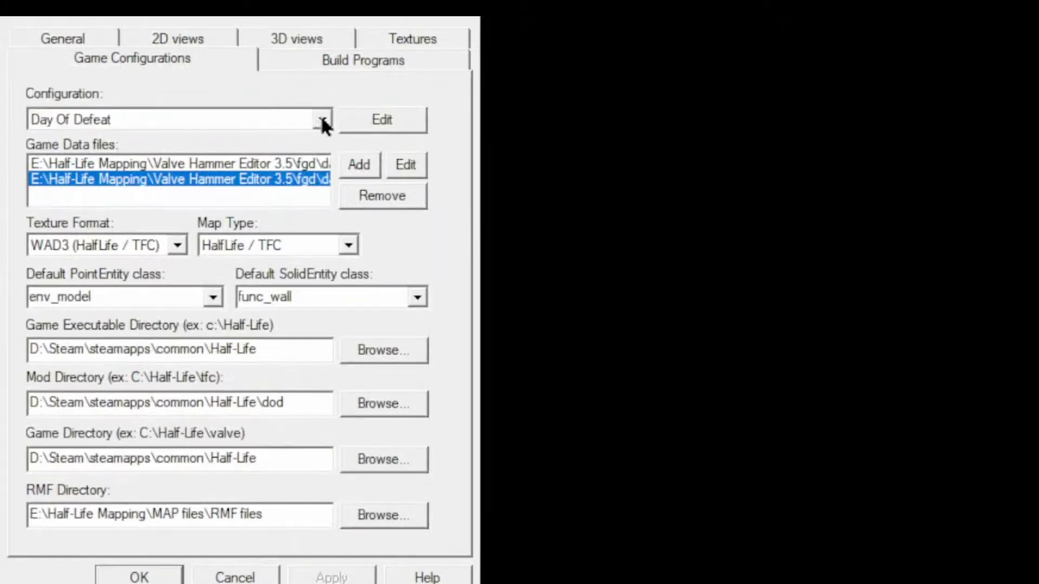
{"action": "left_click", "coordinate": [441, 128]}
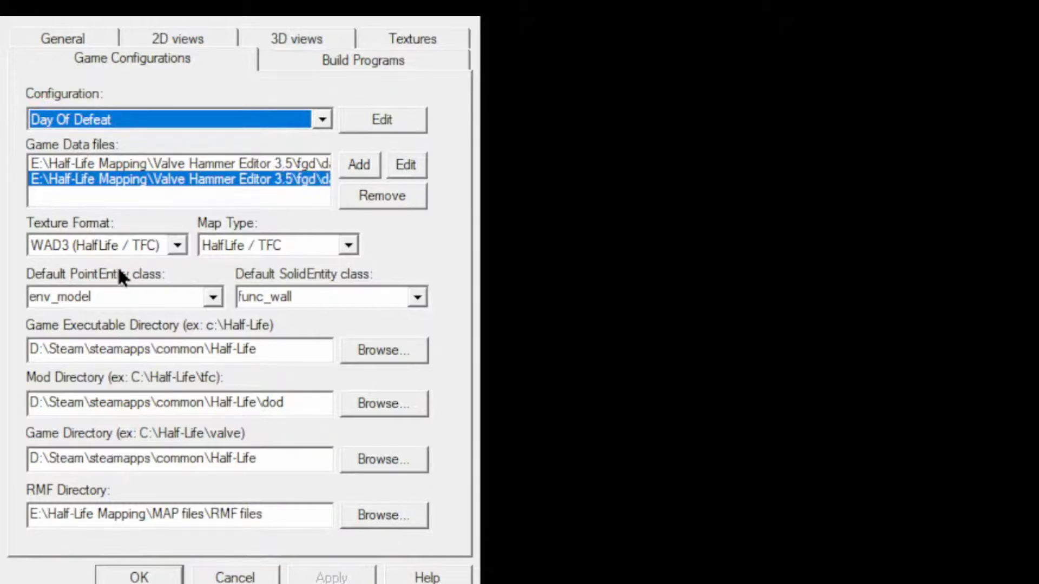
Check the Texture Format and Map Type choices for the Day Of Defeat configuration.
{"action": "left_click", "coordinate": [180, 241]}
{"action": "left_click", "coordinate": [352, 248]}
{"action": "left_click", "coordinate": [352, 249]}
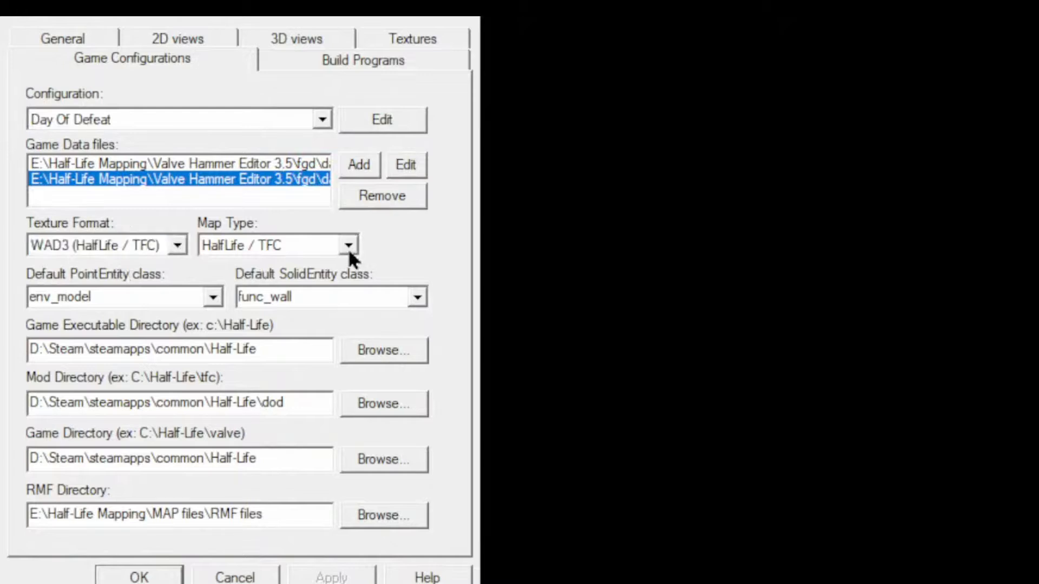
{"action": "left_click", "coordinate": [182, 242]}
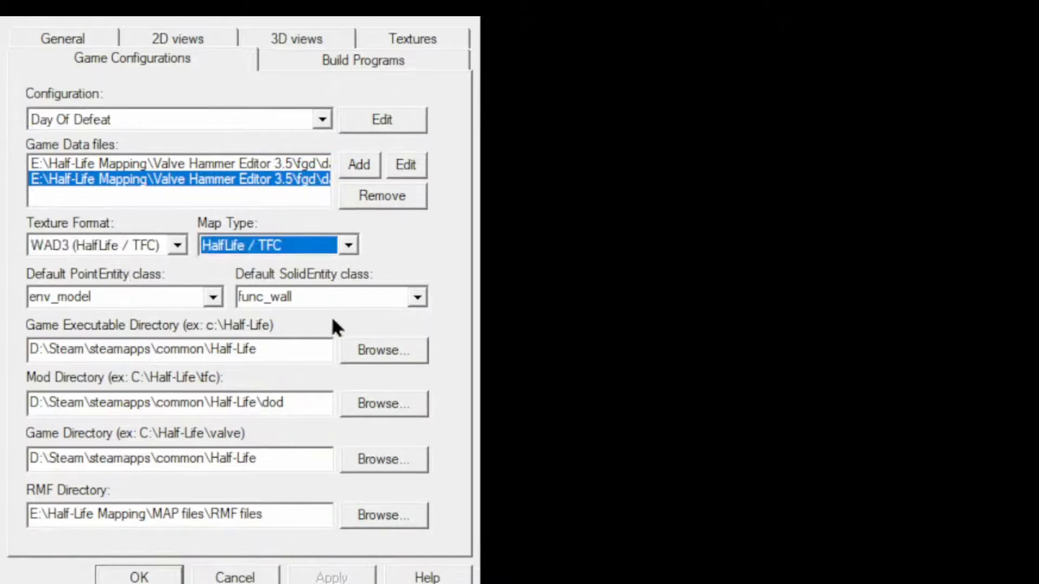
Review the default PointEntity and SolidEntity classes and the game directory paths of the Day Of Defeat configuration.
{"action": "left_click", "coordinate": [117, 296]}
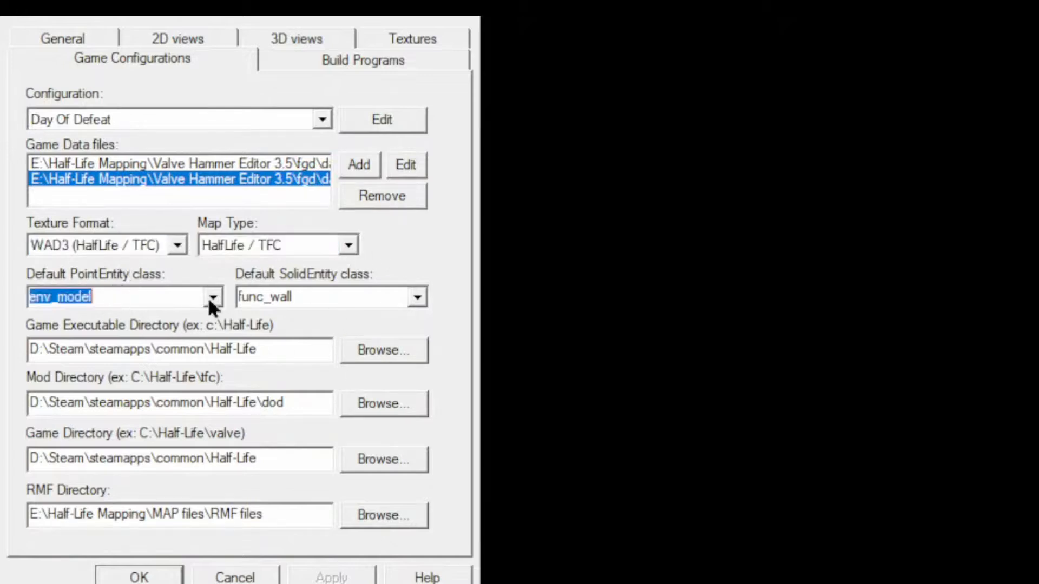
{"action": "left_click", "coordinate": [299, 295]}
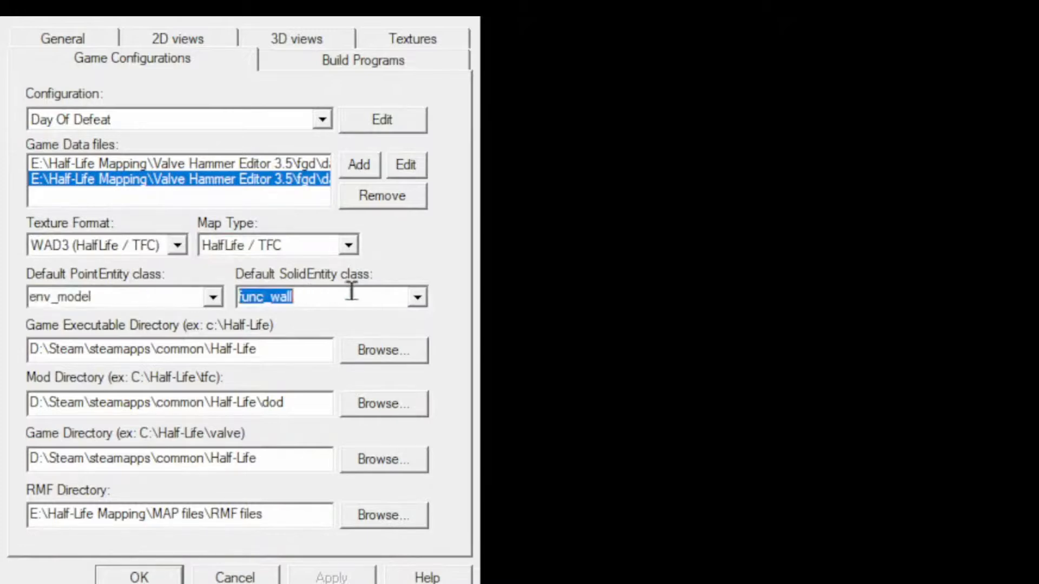
{"action": "left_click", "coordinate": [150, 299]}
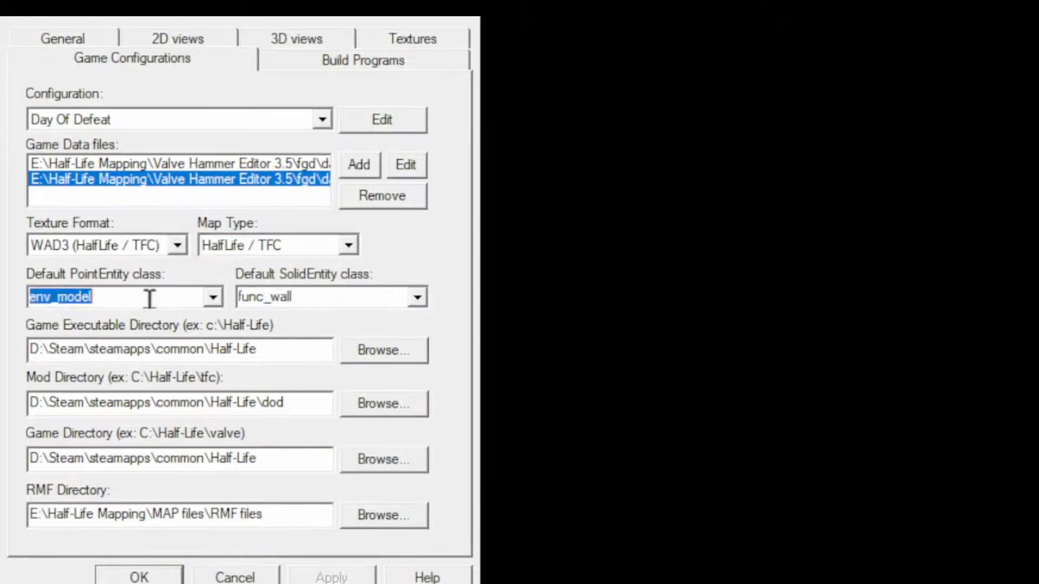
{"action": "left_click", "coordinate": [300, 297]}
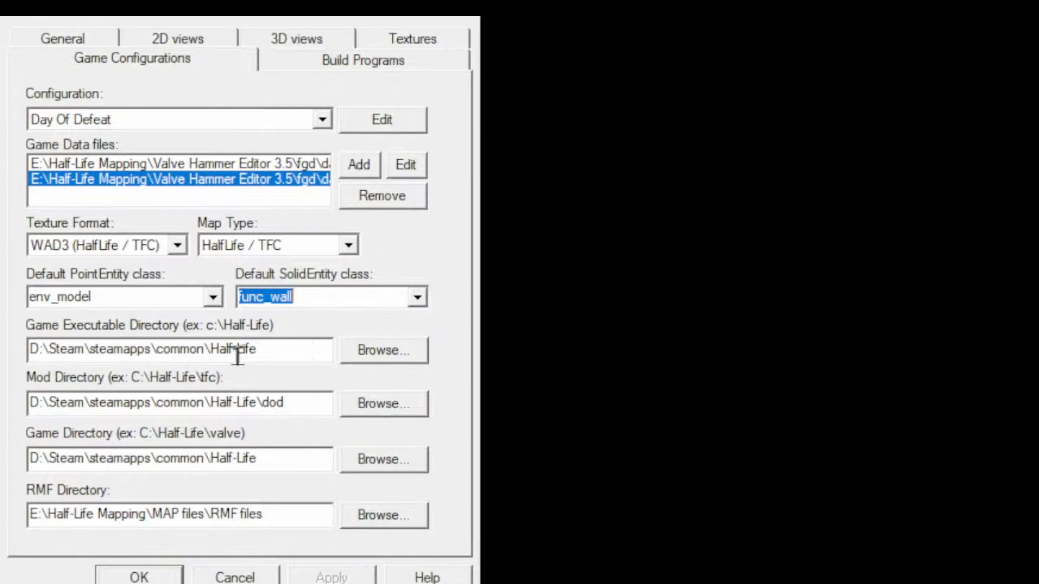
{"action": "left_click", "coordinate": [299, 355]}
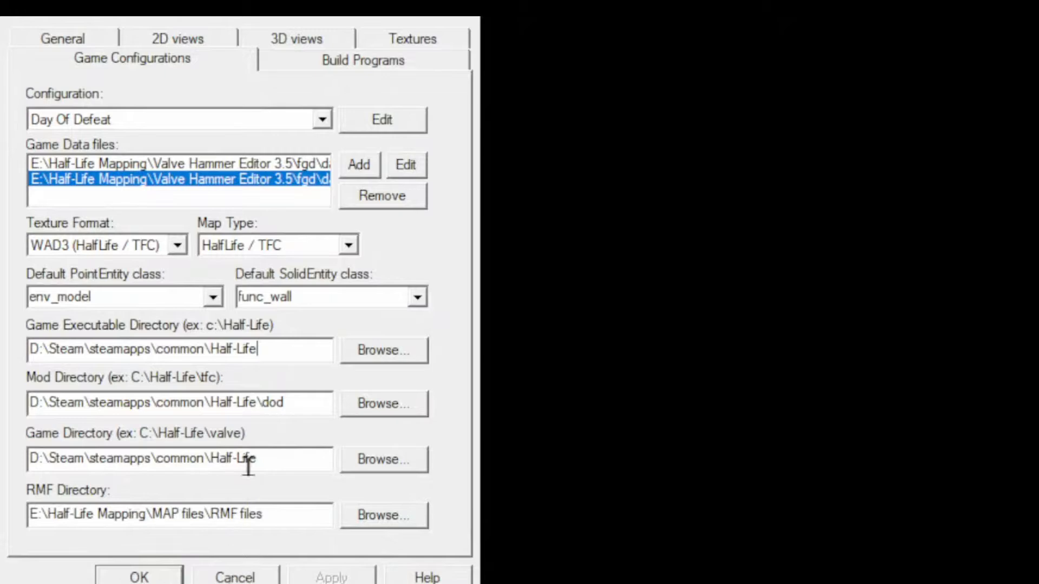
Compare the Build Programs settings with the game configuration and examine the CSG executable path.
{"action": "left_click", "coordinate": [341, 57]}
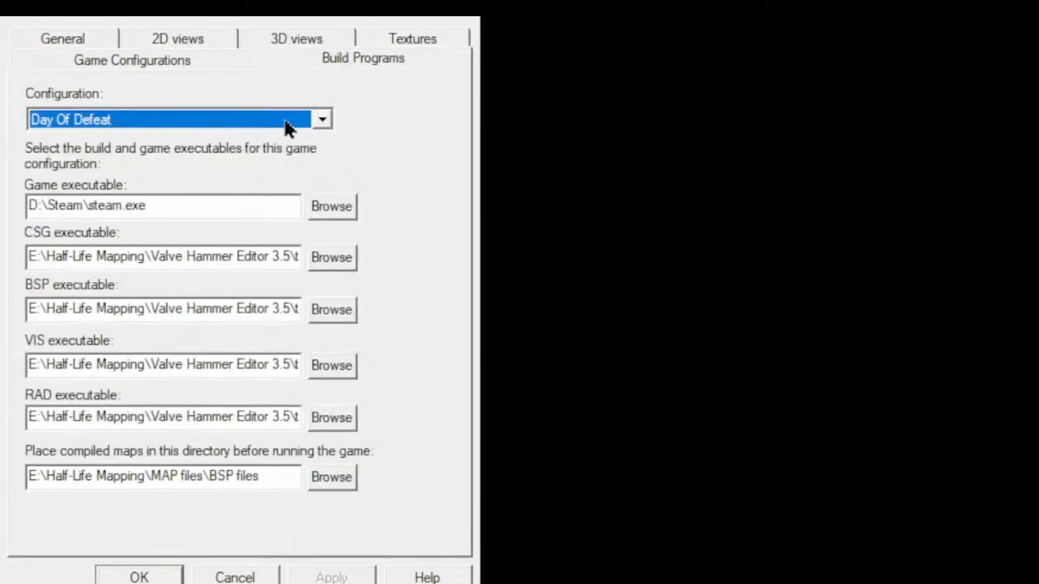
{"action": "left_click", "coordinate": [325, 117]}
{"action": "left_click", "coordinate": [325, 117]}
{"action": "left_click", "coordinate": [108, 60]}
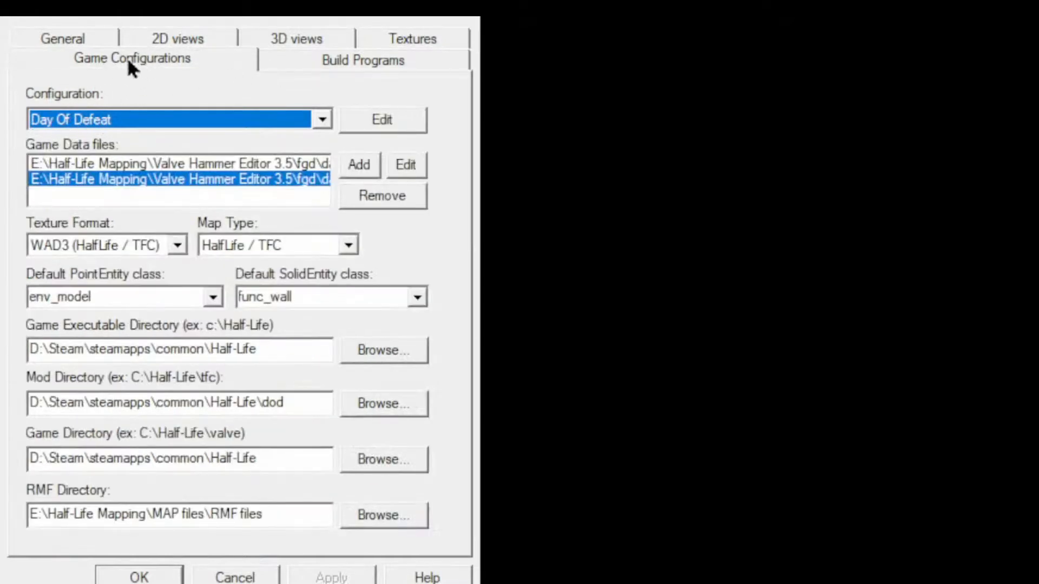
{"action": "left_click", "coordinate": [331, 60]}
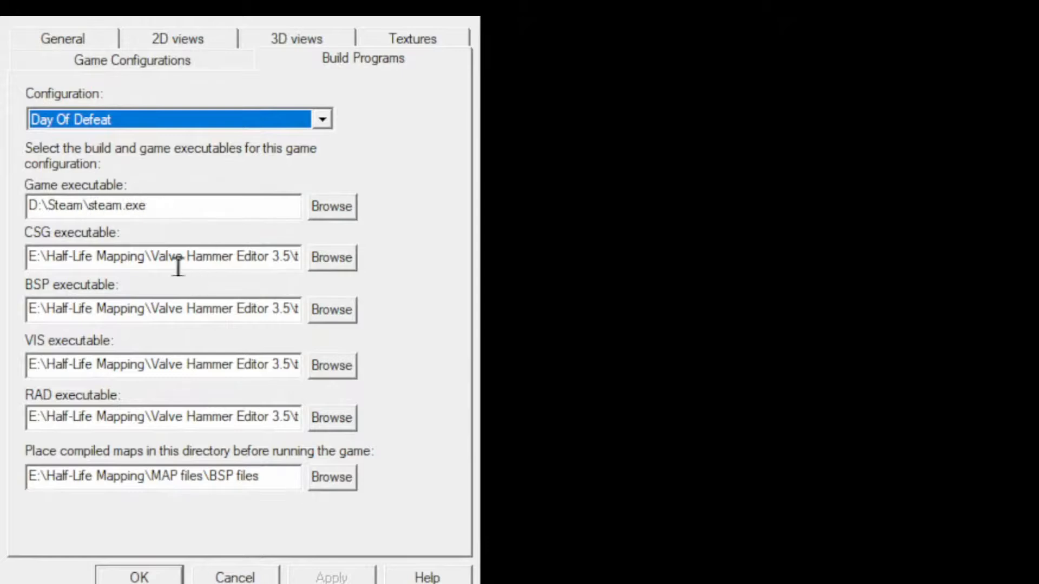
{"action": "left_click", "coordinate": [272, 261]}
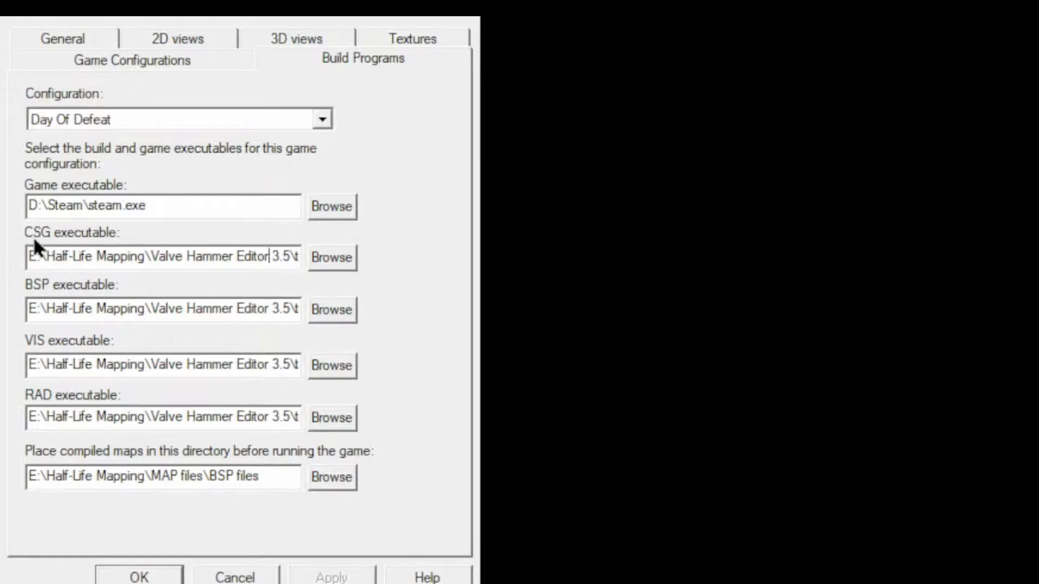
Browse the tools folder for the CSG executable and dismiss the file browser without choosing a file.
{"action": "left_click", "coordinate": [332, 259]}
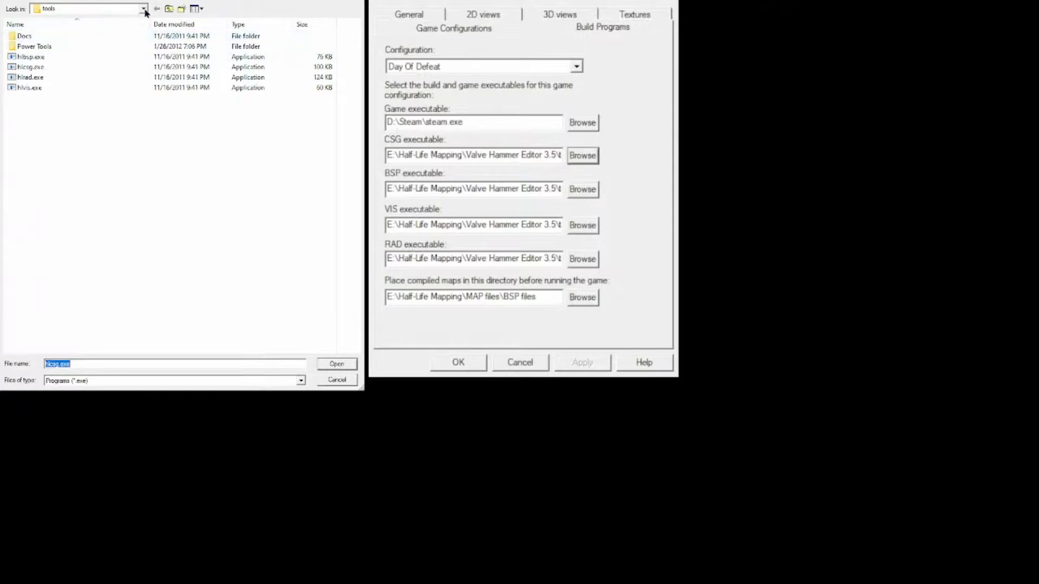
{"action": "left_click", "coordinate": [144, 8]}
{"action": "left_click", "coordinate": [289, 2]}
{"action": "left_click", "coordinate": [337, 380]}
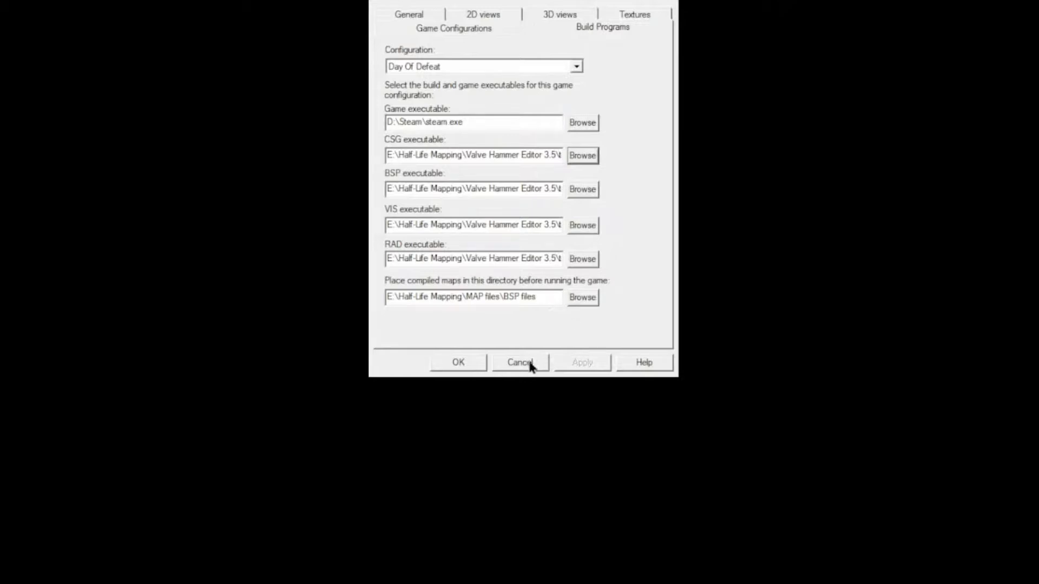
Review the 2D view options, the 3D view options and the list of texture WAD files.
{"action": "left_click", "coordinate": [485, 17]}
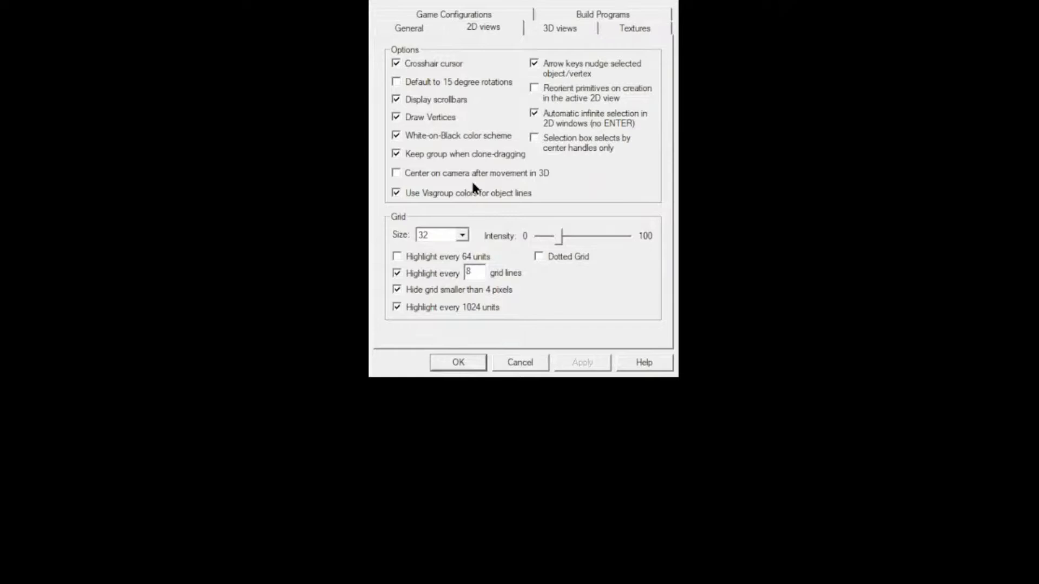
{"action": "left_click", "coordinate": [543, 29]}
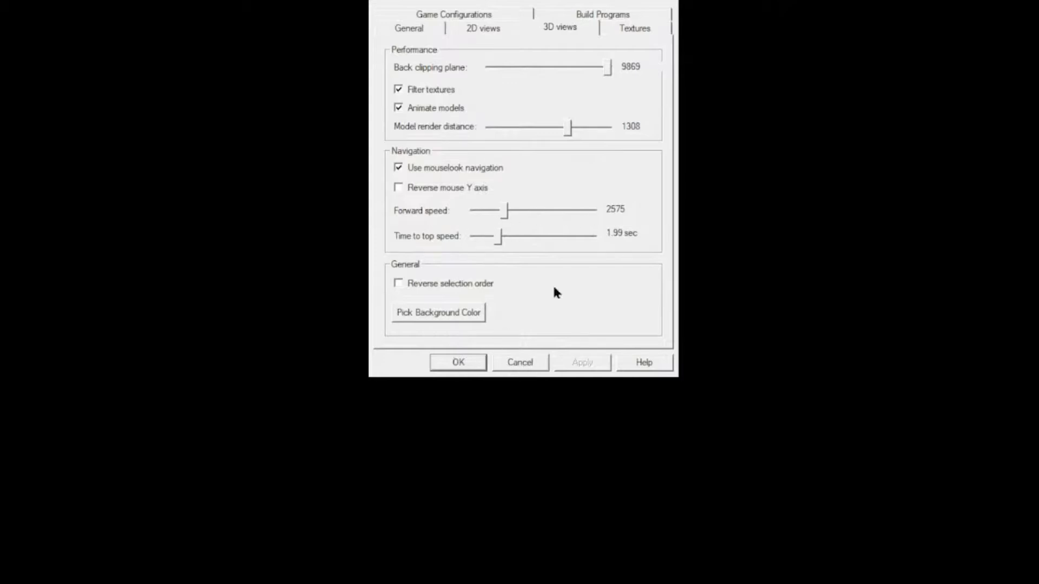
{"action": "left_click", "coordinate": [637, 31]}
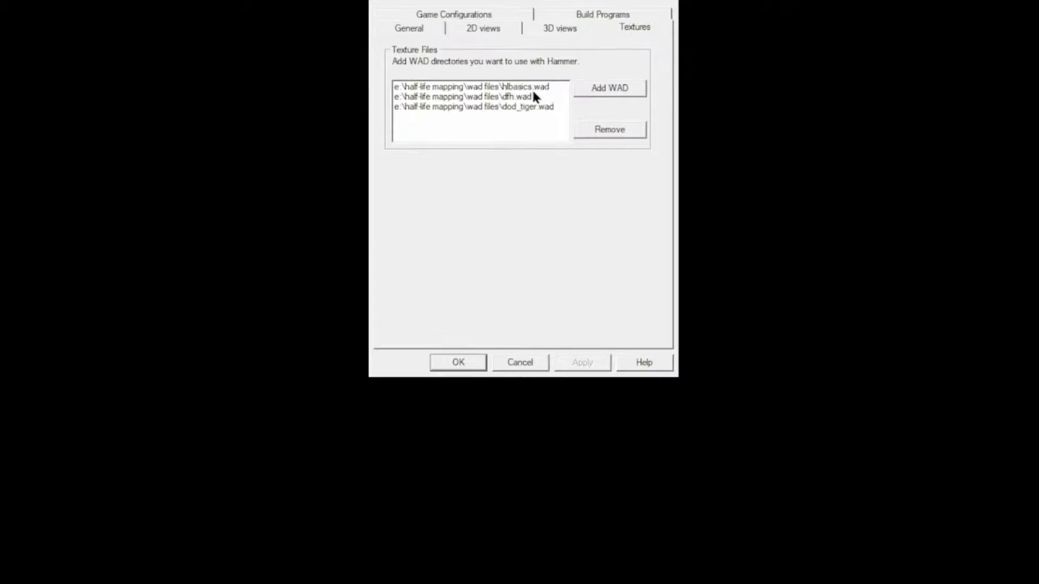
Browse for texture WAD files in Steam\steamapps\common\Half-Life\dod on the D: drive and dismiss the file browser without adding any.
{"action": "left_click", "coordinate": [614, 95]}
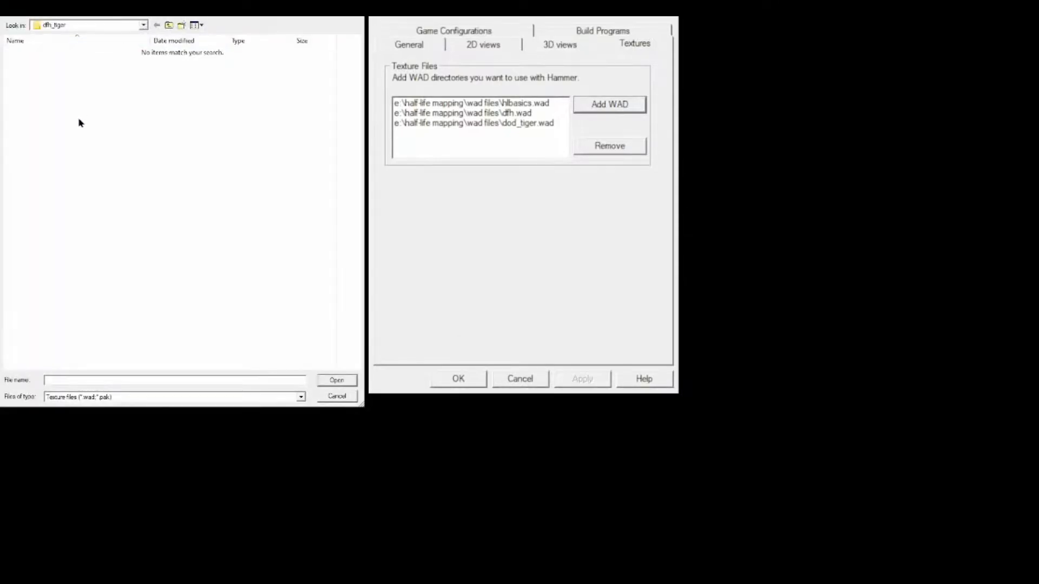
{"action": "left_click", "coordinate": [68, 217]}
{"action": "left_click", "coordinate": [26, 56]}
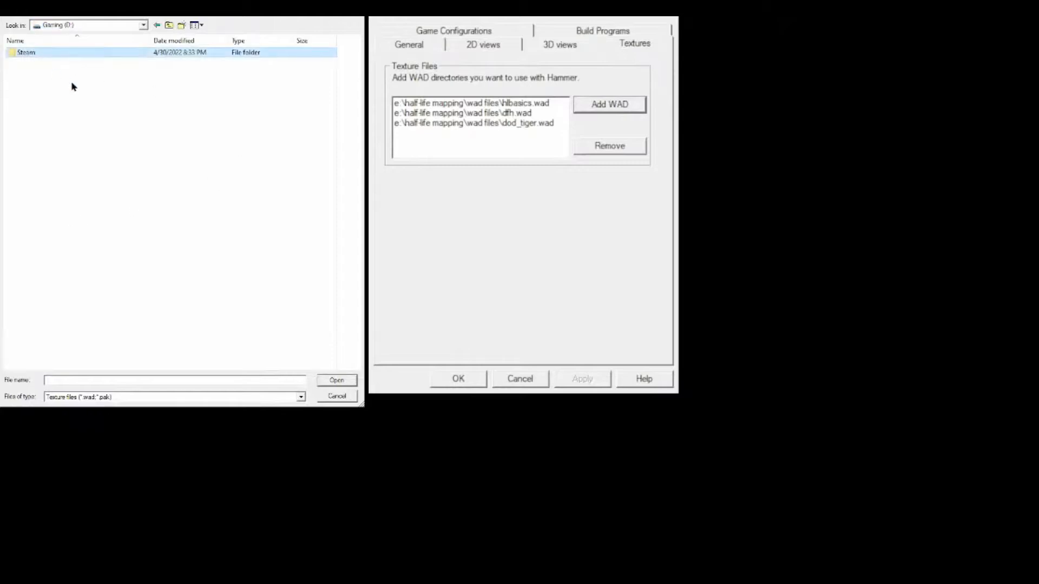
{"action": "double_click", "coordinate": [33, 52]}
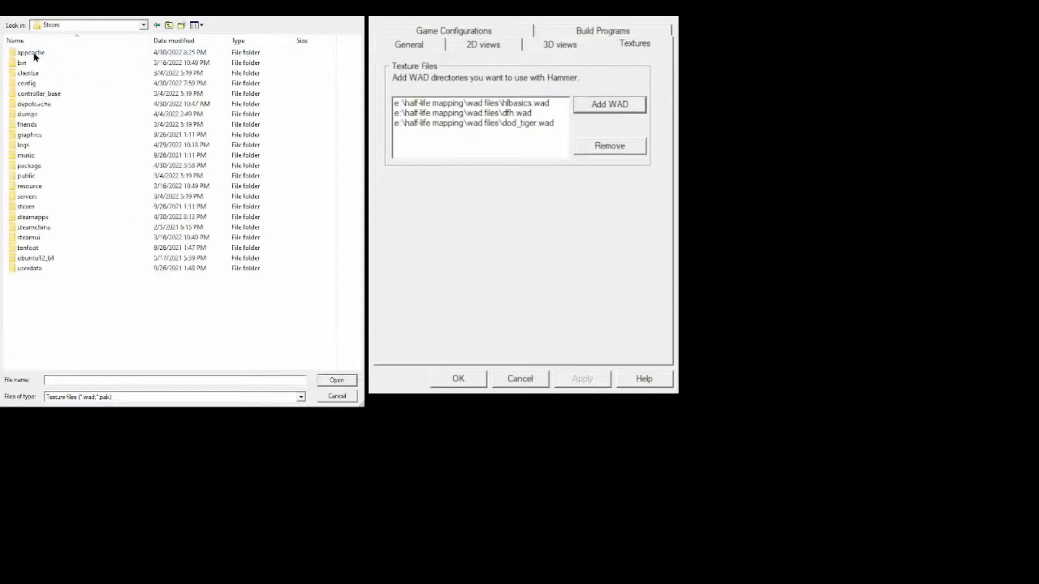
{"action": "left_click", "coordinate": [146, 26]}
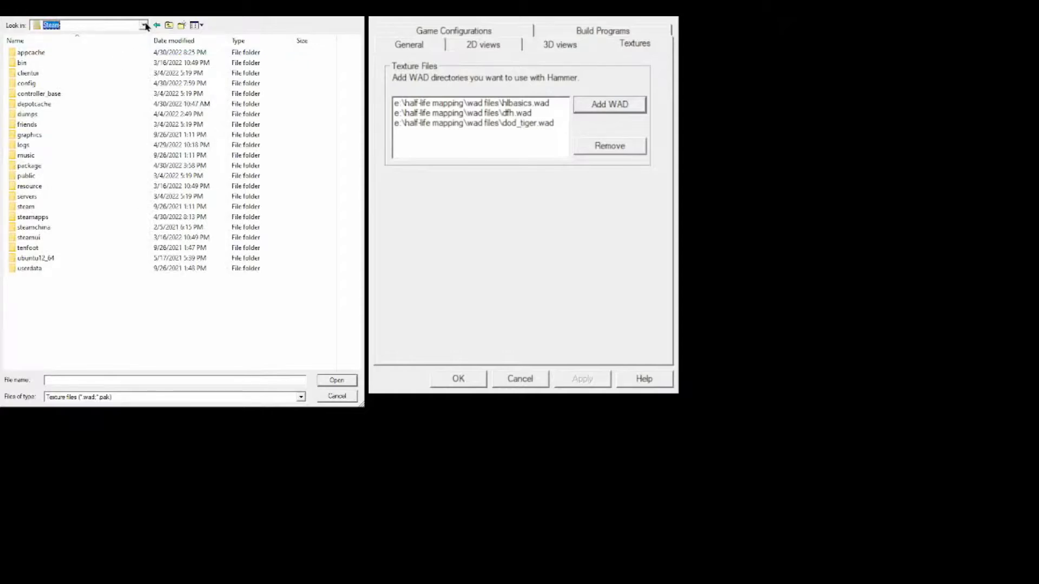
{"action": "double_click", "coordinate": [38, 218]}
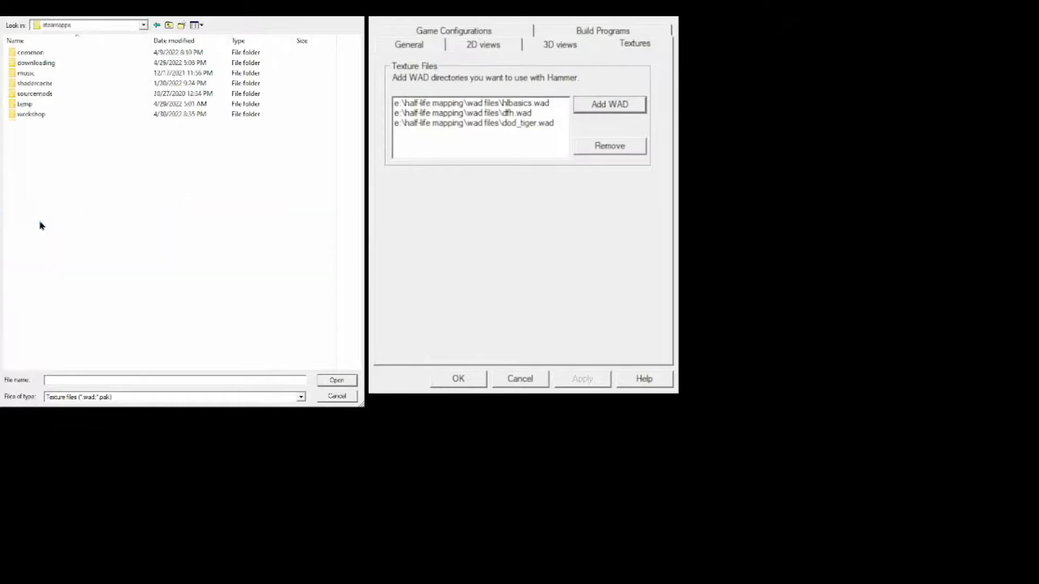
{"action": "double_click", "coordinate": [38, 52]}
{"action": "scroll", "coordinate": [84, 327], "scroll_direction": "down", "scroll_amount": 2}
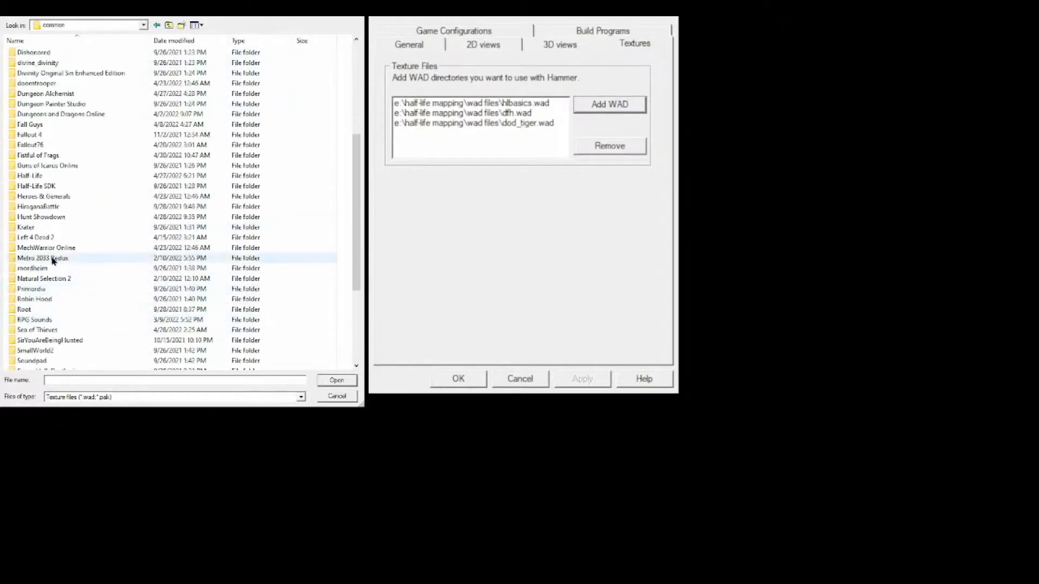
{"action": "double_click", "coordinate": [30, 176]}
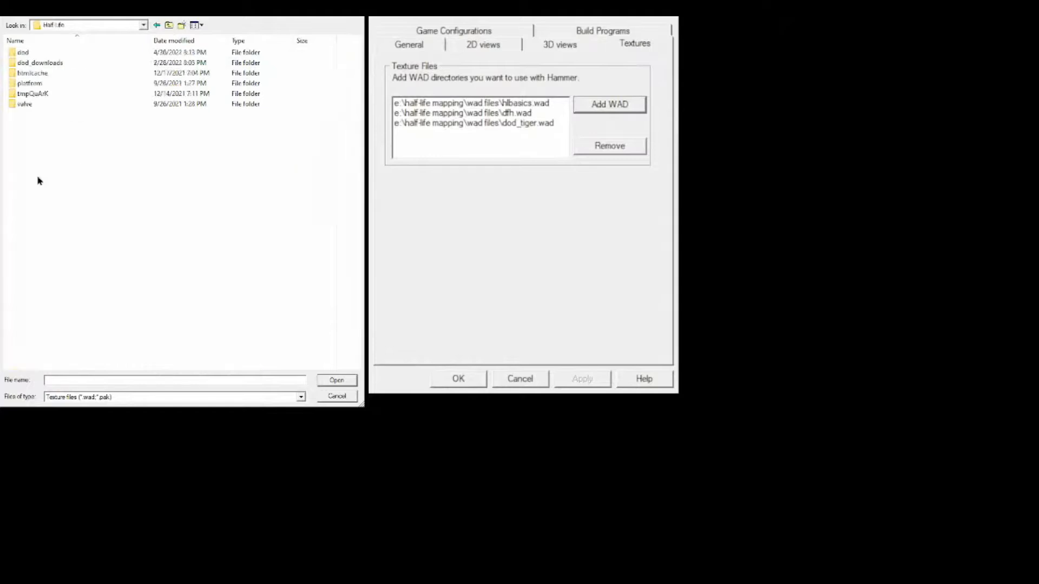
{"action": "double_click", "coordinate": [39, 54]}
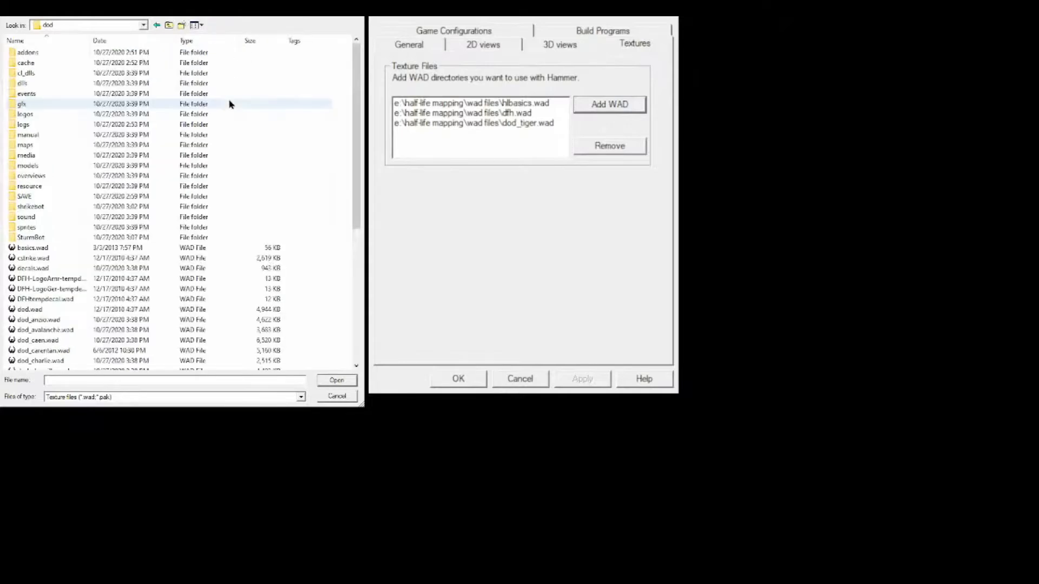
{"action": "scroll", "coordinate": [273, 237], "scroll_direction": "down", "scroll_amount": 7}
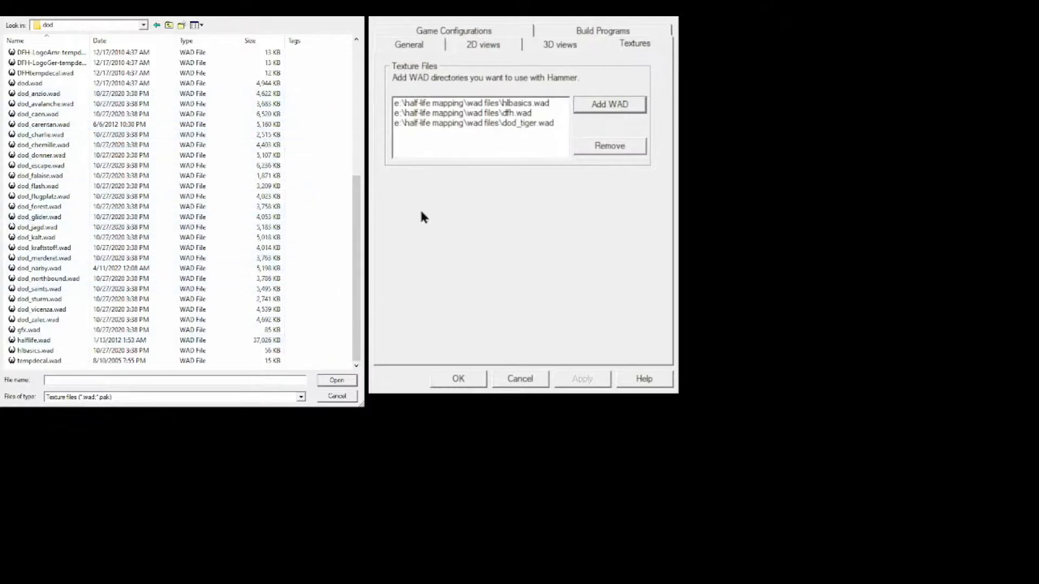
{"action": "left_click", "coordinate": [338, 397]}
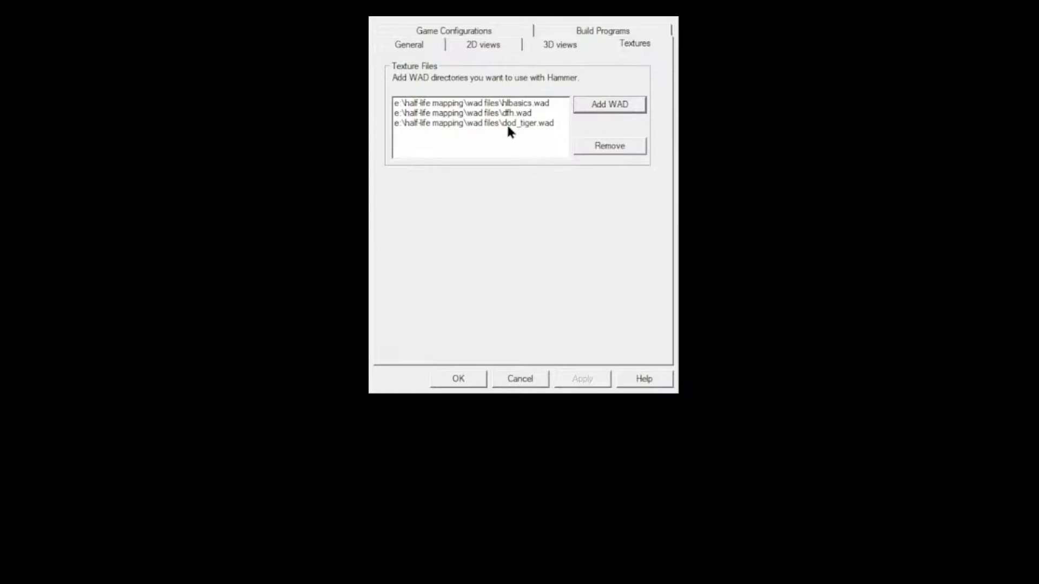
Close the options, reopen them to recheck the texture WAD list, and return to the map without changes.
{"action": "left_click", "coordinate": [520, 379]}
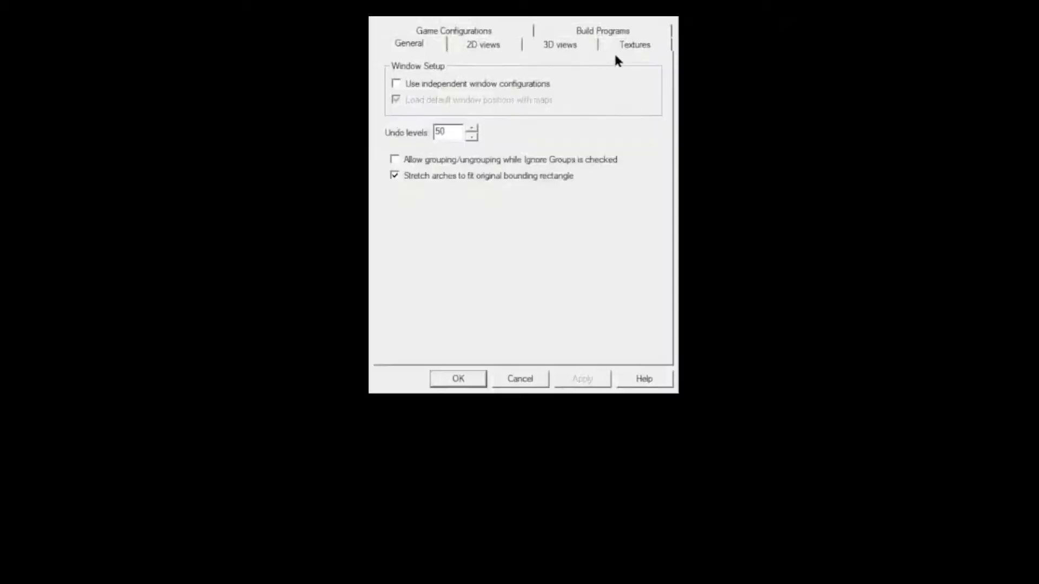
{"action": "left_click", "coordinate": [631, 48]}
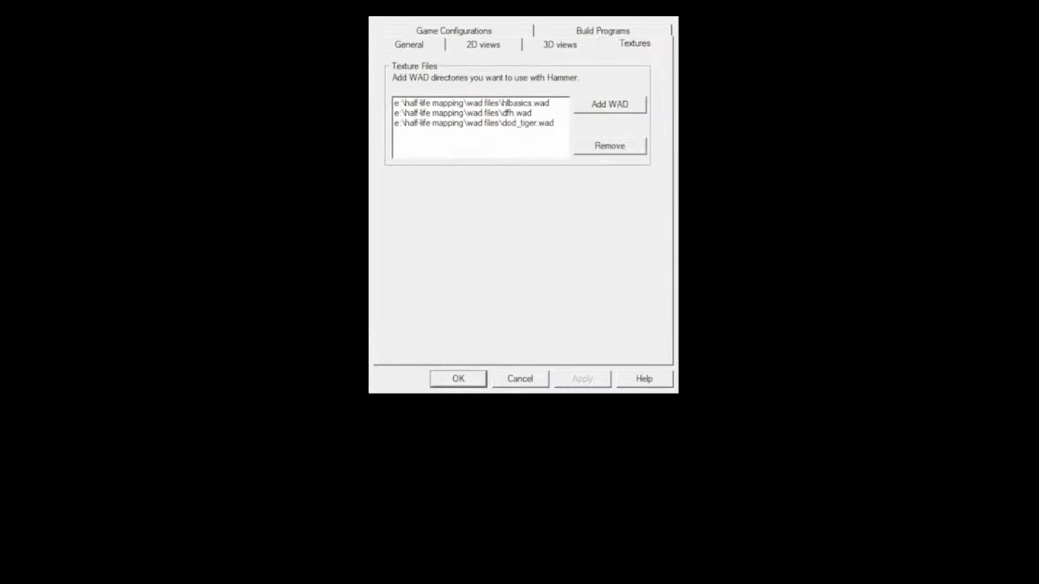
{"action": "left_click", "coordinate": [527, 383]}
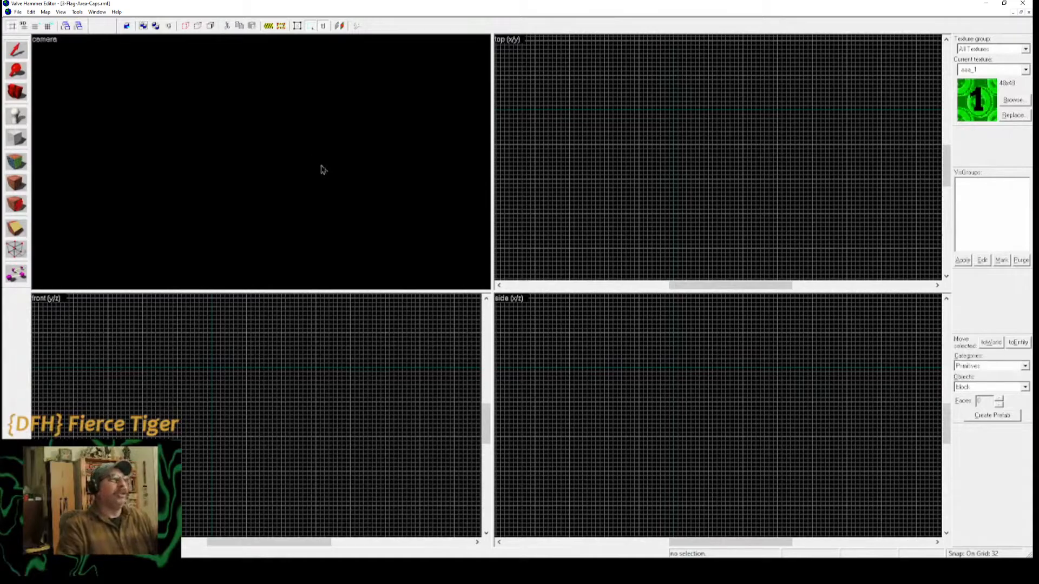
Shift the top view slightly and check the object types available in the Primitives category.
{"action": "mouse_move", "coordinate": [946, 168]}
{"action": "left_mouse_down"}
{"action": "mouse_move", "coordinate": [947, 149]}
{"action": "mouse_move", "coordinate": [948, 161]}
{"action": "left_mouse_up"}
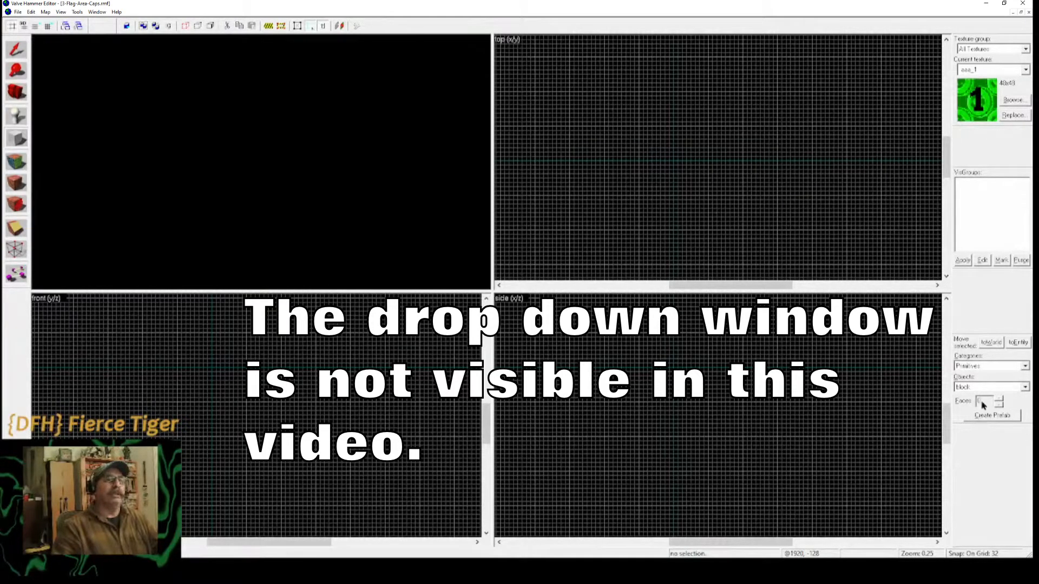
{"action": "left_click", "coordinate": [1010, 388]}
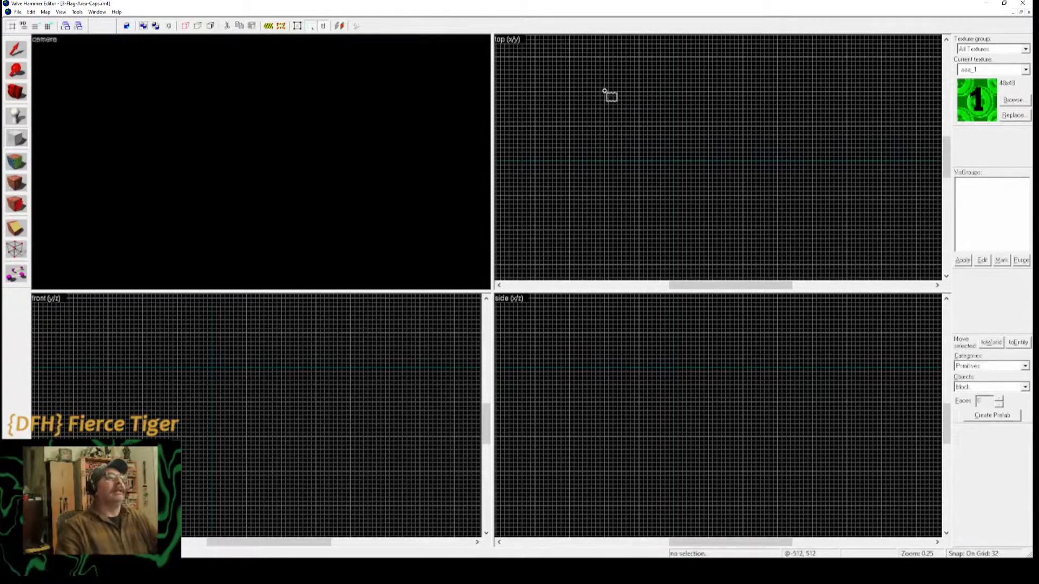
Outline a block around the origin in the top view and resize it to 1024 by 1024 units, 64 units high.
{"action": "left_click_drag", "start_coordinate": [605, 91], "coordinate": [743, 194]}
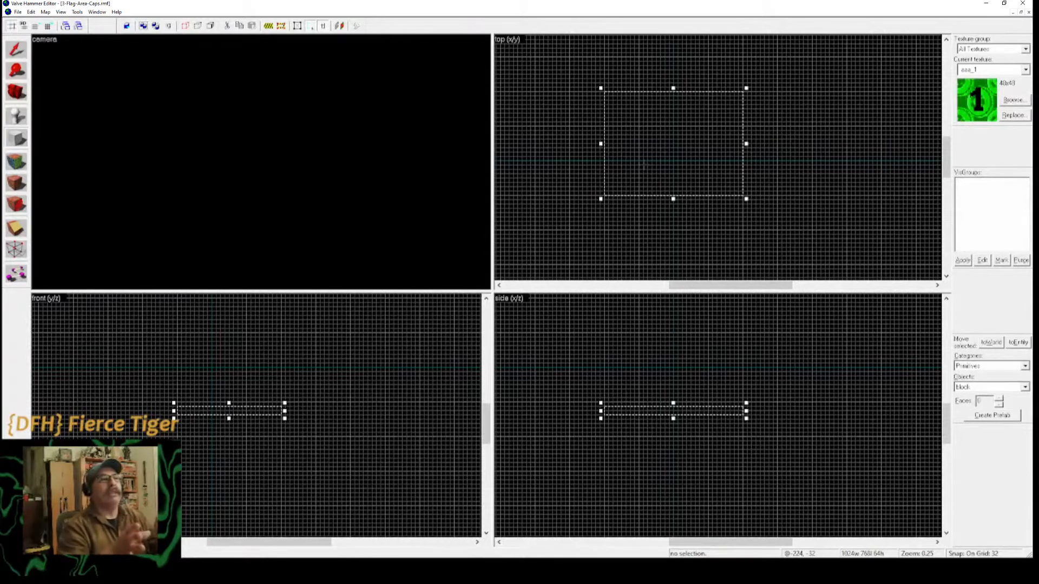
{"action": "left_click_drag", "start_coordinate": [674, 199], "coordinate": [674, 231]}
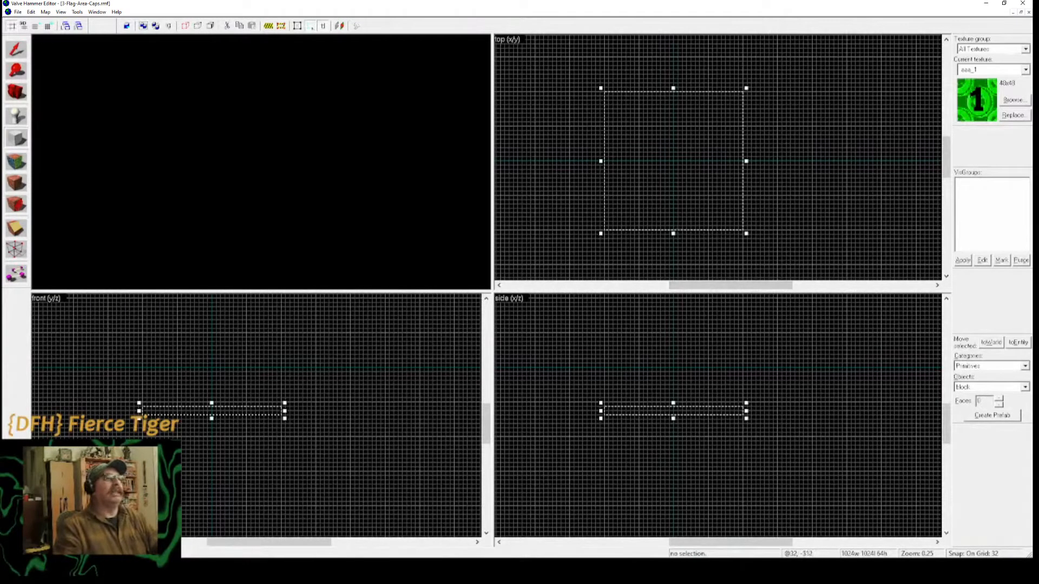
{"action": "left_click_drag", "start_coordinate": [752, 161], "coordinate": [674, 228]}
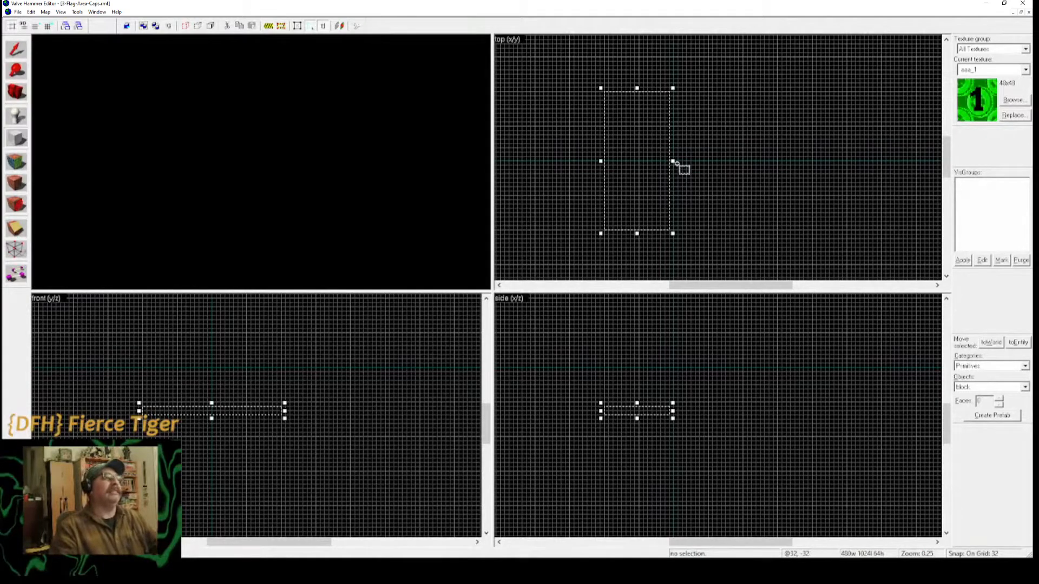
{"action": "left_click_drag", "start_coordinate": [672, 160], "coordinate": [747, 161]}
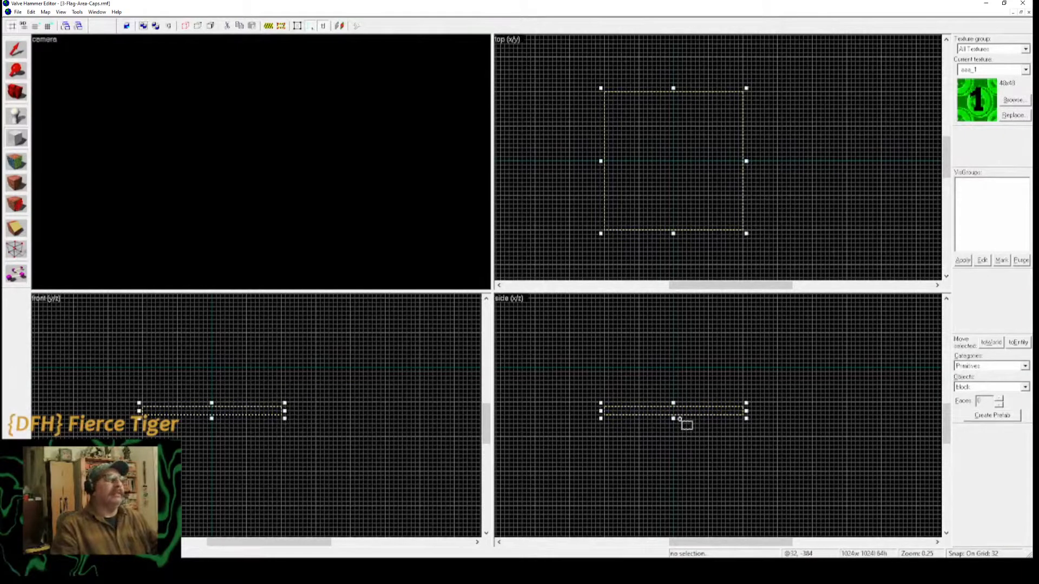
Examine the block outline in the side view at different zoom levels and scroll positions.
{"action": "scroll", "coordinate": [664, 379], "scroll_direction": "up", "scroll_amount": 3}
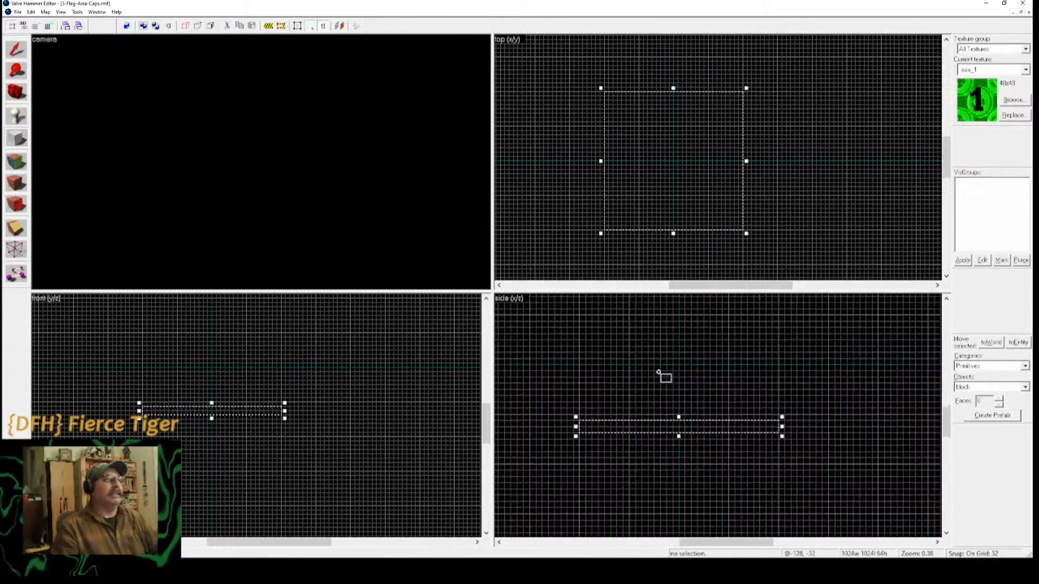
{"action": "scroll", "coordinate": [665, 378], "scroll_direction": "down", "scroll_amount": 4}
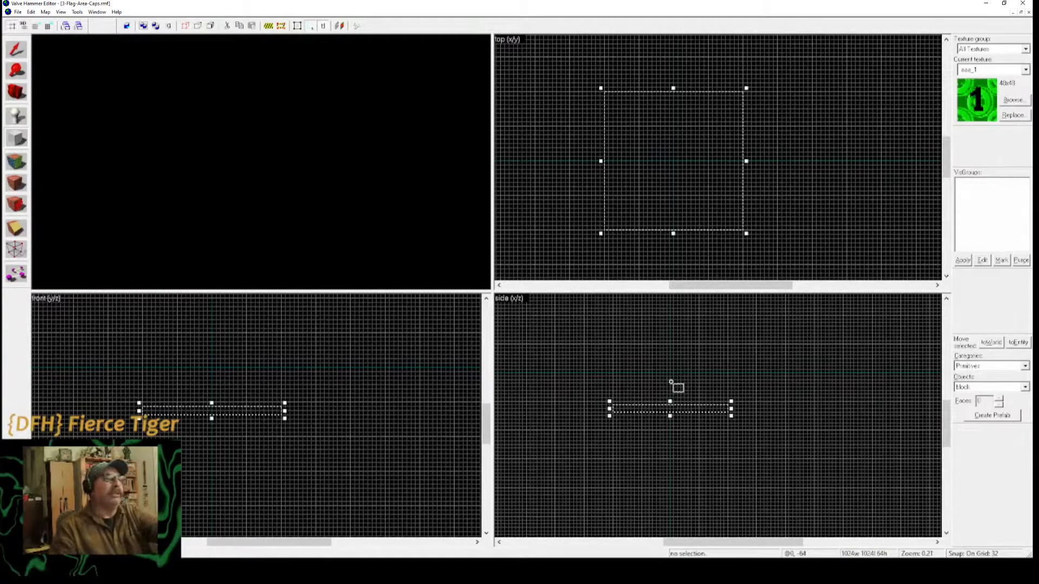
{"action": "scroll", "coordinate": [672, 382], "scroll_direction": "up", "scroll_amount": 1}
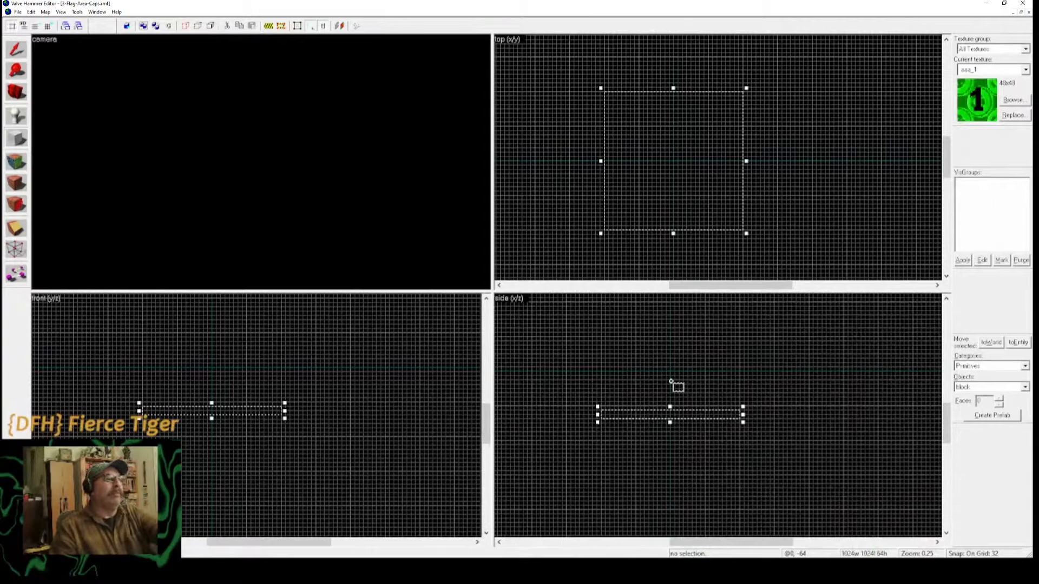
{"action": "scroll", "coordinate": [671, 381], "scroll_direction": "up", "scroll_amount": 4}
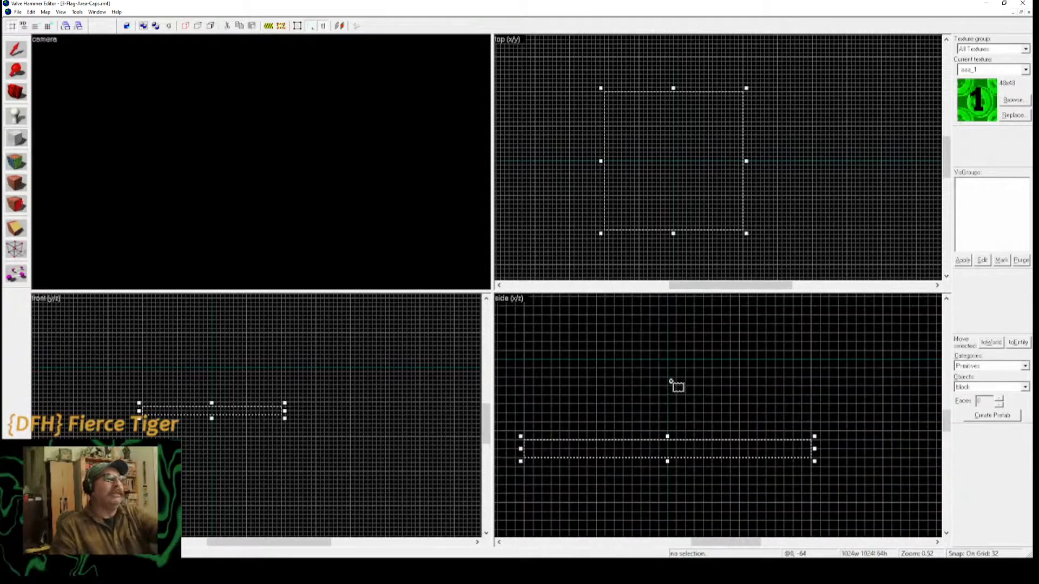
{"action": "scroll", "coordinate": [671, 382], "scroll_direction": "down", "scroll_amount": 7}
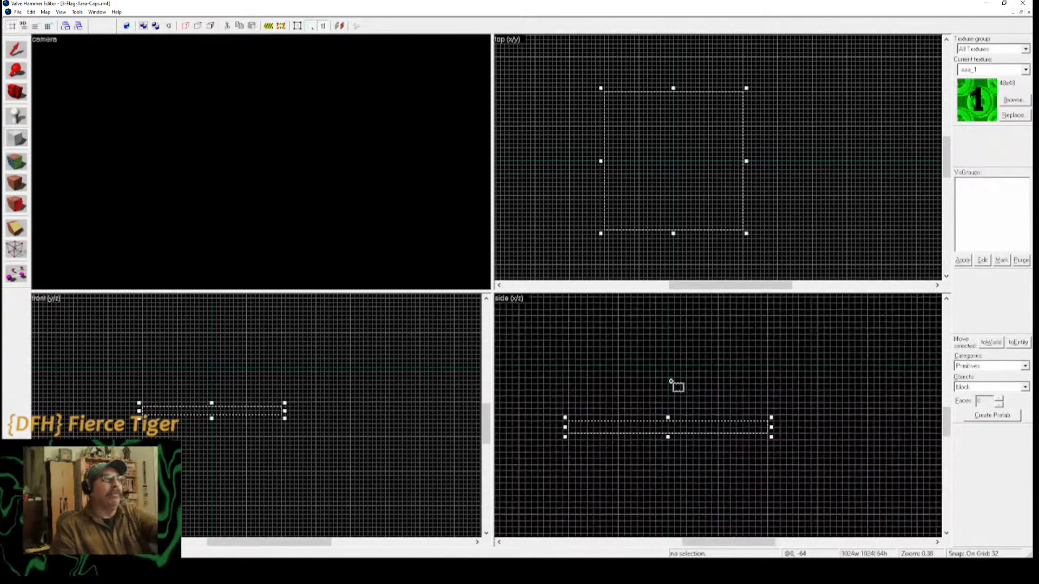
{"action": "scroll", "coordinate": [671, 382], "scroll_direction": "up", "scroll_amount": 6}
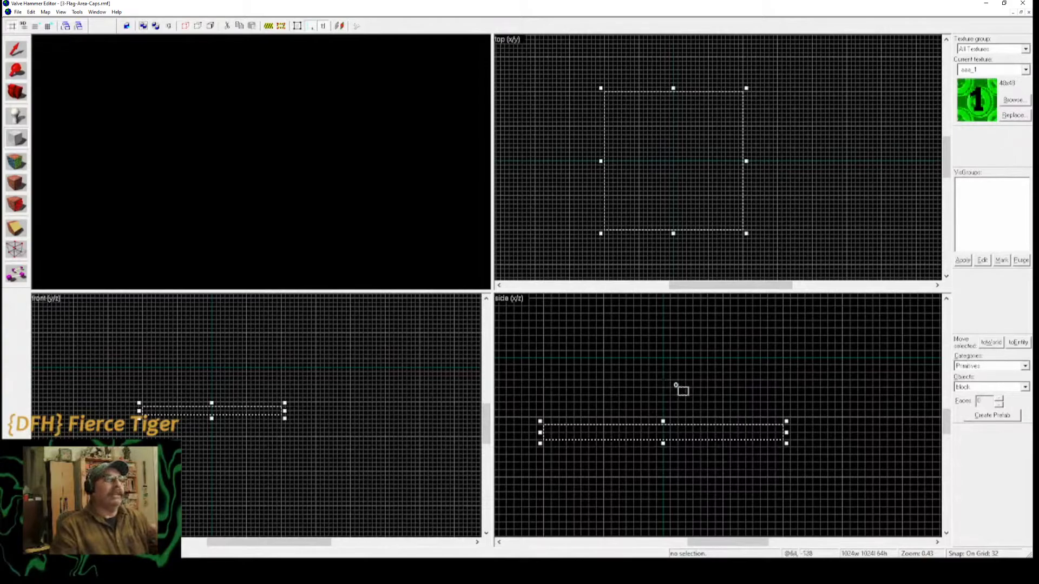
{"action": "mouse_move", "coordinate": [722, 542]}
{"action": "left_mouse_down"}
{"action": "mouse_move", "coordinate": [698, 542]}
{"action": "mouse_move", "coordinate": [747, 543]}
{"action": "mouse_move", "coordinate": [707, 542]}
{"action": "mouse_move", "coordinate": [718, 543]}
{"action": "left_mouse_up"}
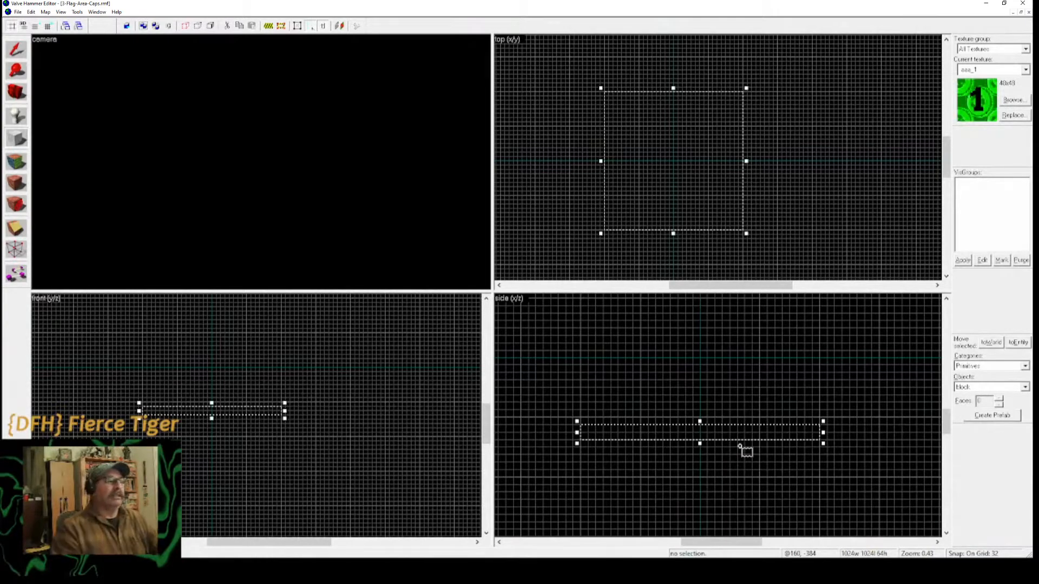
{"action": "mouse_move", "coordinate": [714, 543]}
{"action": "left_mouse_down"}
{"action": "mouse_move", "coordinate": [671, 543]}
{"action": "mouse_move", "coordinate": [730, 543]}
{"action": "mouse_move", "coordinate": [718, 543]}
{"action": "left_mouse_up"}
{"action": "mouse_move", "coordinate": [947, 424]}
{"action": "left_mouse_down"}
{"action": "mouse_move", "coordinate": [946, 396]}
{"action": "mouse_move", "coordinate": [947, 426]}
{"action": "left_mouse_up"}
{"action": "left_click_drag", "start_coordinate": [725, 543], "coordinate": [719, 543]}
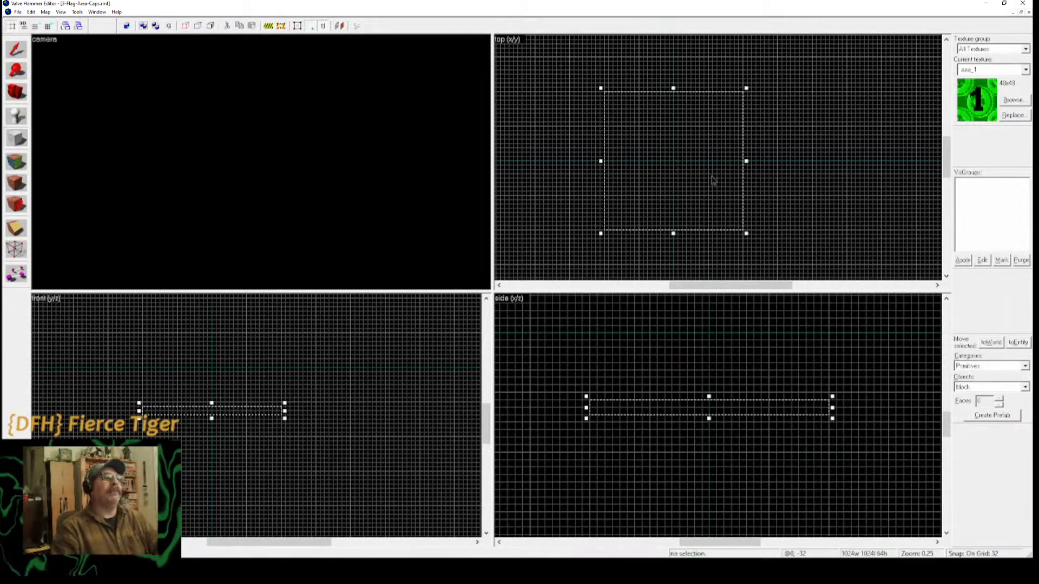
Create the block from the outline and back the 3D camera away until the whole textured slab is in view.
{"action": "key", "text": "Return"}
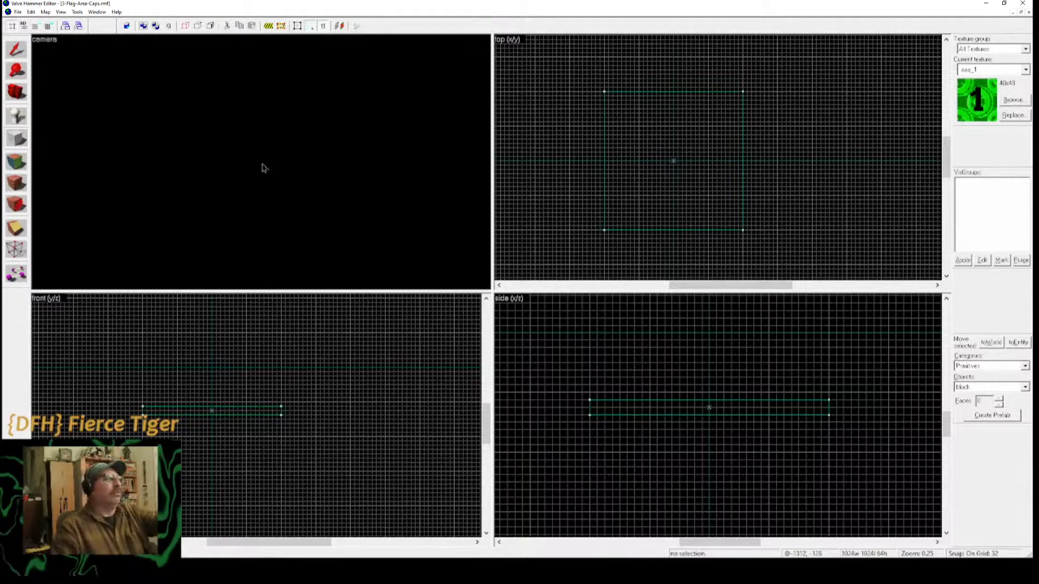
{"action": "left_click", "coordinate": [16, 93]}
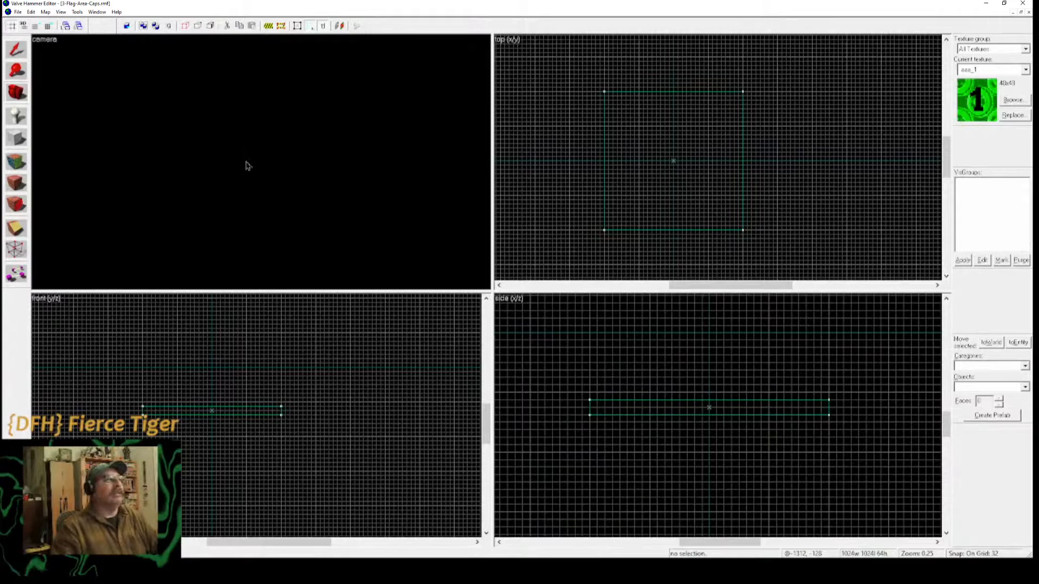
{"action": "key", "text": "z"}
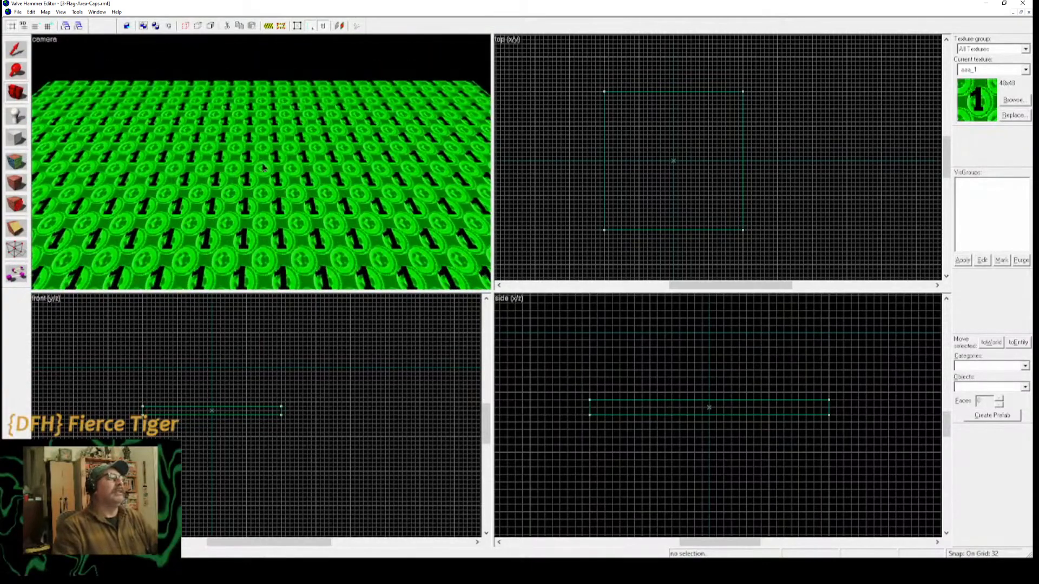
{"action": "scroll", "coordinate": [263, 165], "scroll_direction": "down", "scroll_amount": 10}
{"action": "key", "text": "w"}
{"action": "key", "text": "s"}
{"action": "key", "text": "z"}
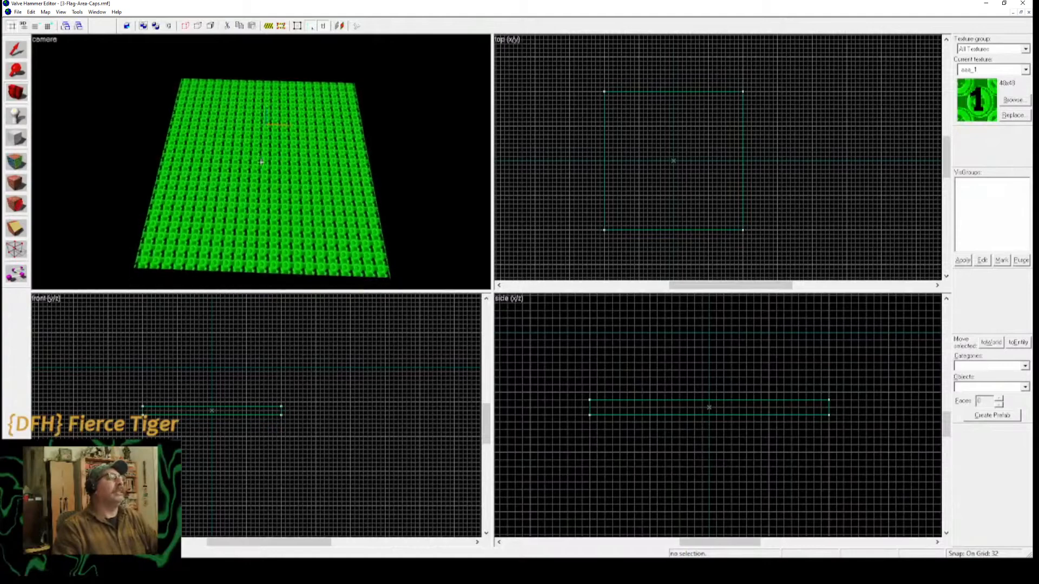
Examine the block's textured top surface in the 3D view from near and far.
{"action": "key", "text": "z"}
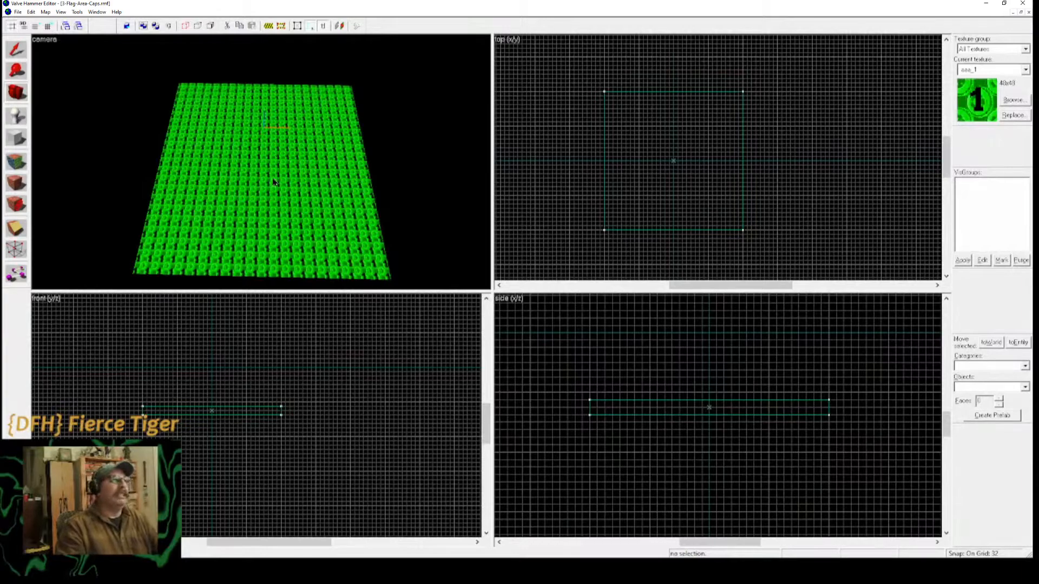
{"action": "scroll", "coordinate": [273, 182], "scroll_direction": "up", "scroll_amount": 3}
{"action": "scroll", "coordinate": [273, 182], "scroll_direction": "down", "scroll_amount": 2}
{"action": "scroll", "coordinate": [273, 183], "scroll_direction": "up", "scroll_amount": 3}
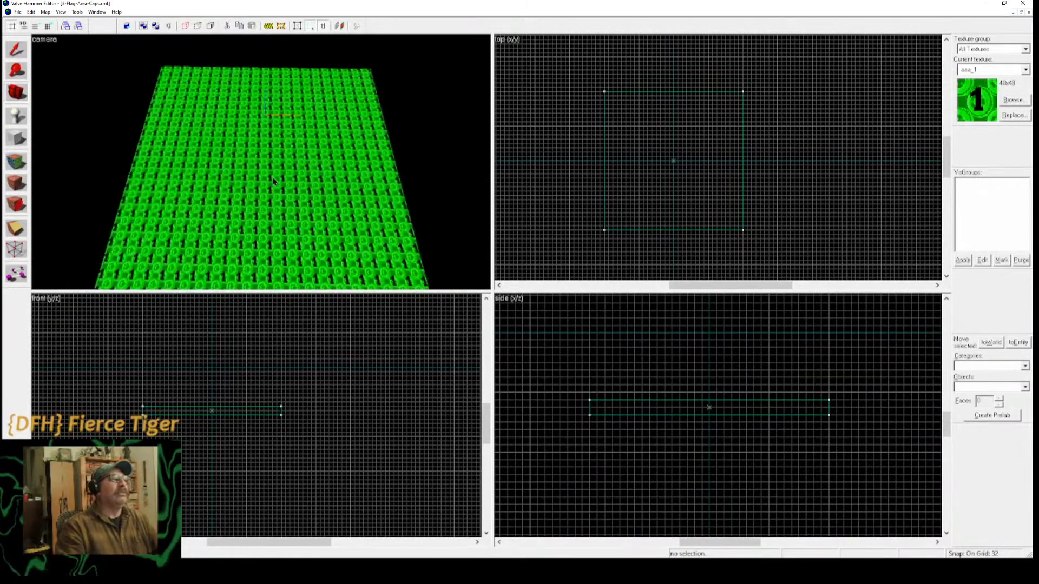
{"action": "scroll", "coordinate": [274, 182], "scroll_direction": "down", "scroll_amount": 3}
{"action": "scroll", "coordinate": [273, 182], "scroll_direction": "up", "scroll_amount": 5}
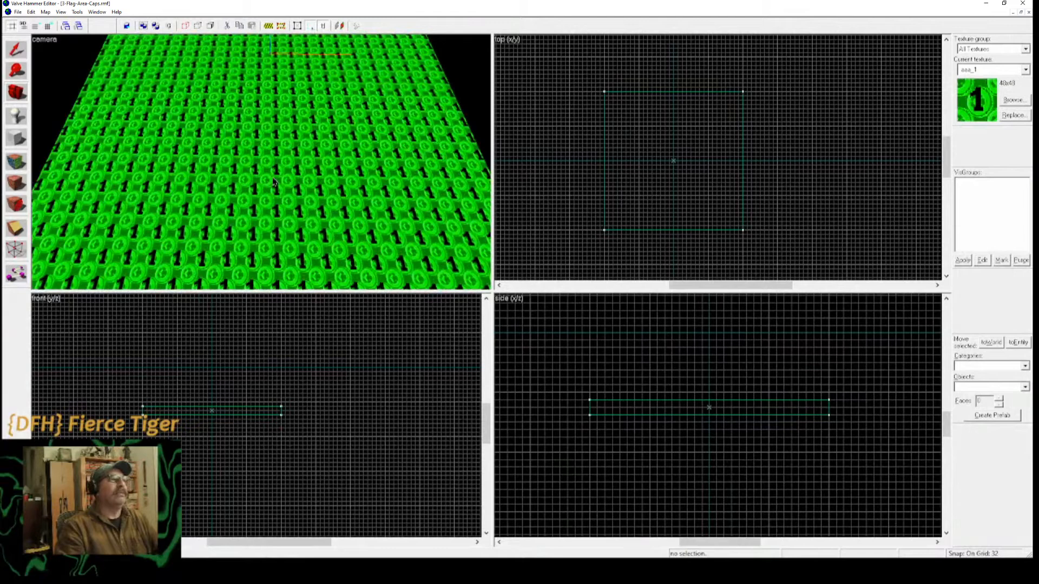
{"action": "scroll", "coordinate": [335, 186], "scroll_direction": "down", "scroll_amount": 2}
{"action": "scroll", "coordinate": [325, 184], "scroll_direction": "up", "scroll_amount": 2}
{"action": "scroll", "coordinate": [308, 182], "scroll_direction": "down", "scroll_amount": 4}
{"action": "scroll", "coordinate": [300, 182], "scroll_direction": "down", "scroll_amount": 1}
{"action": "scroll", "coordinate": [300, 182], "scroll_direction": "up", "scroll_amount": 4}
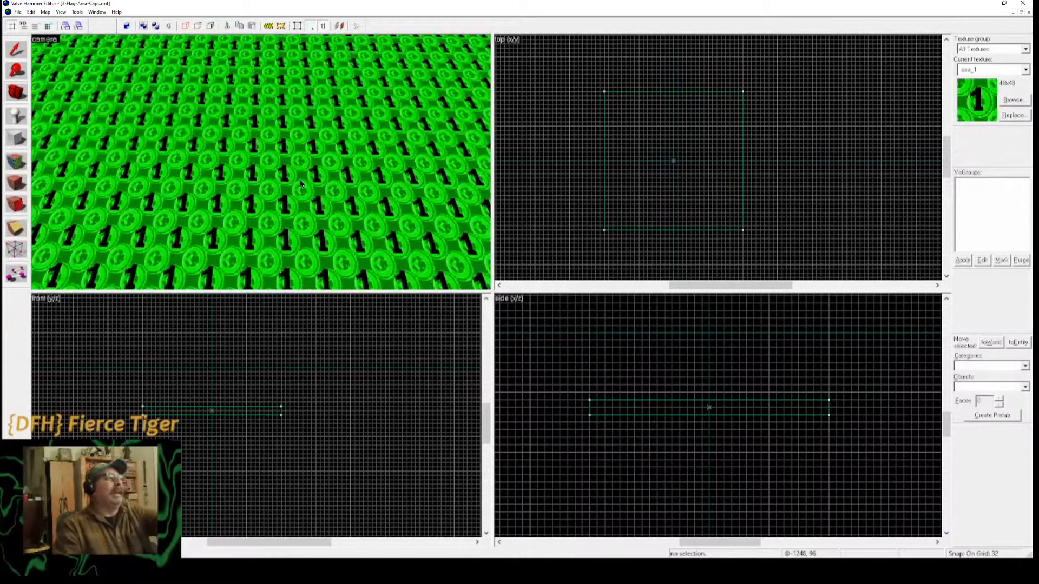
{"action": "scroll", "coordinate": [301, 183], "scroll_direction": "down", "scroll_amount": 3}
{"action": "scroll", "coordinate": [302, 184], "scroll_direction": "down", "scroll_amount": 2}
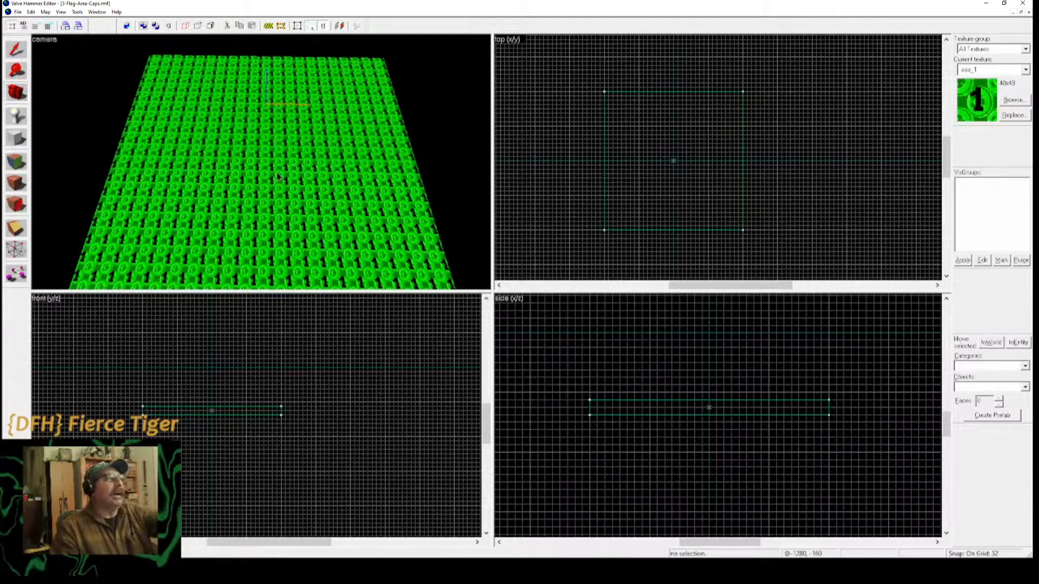
Place the camera at the block's centre point in the top view and select the block.
{"action": "left_click", "coordinate": [674, 161]}
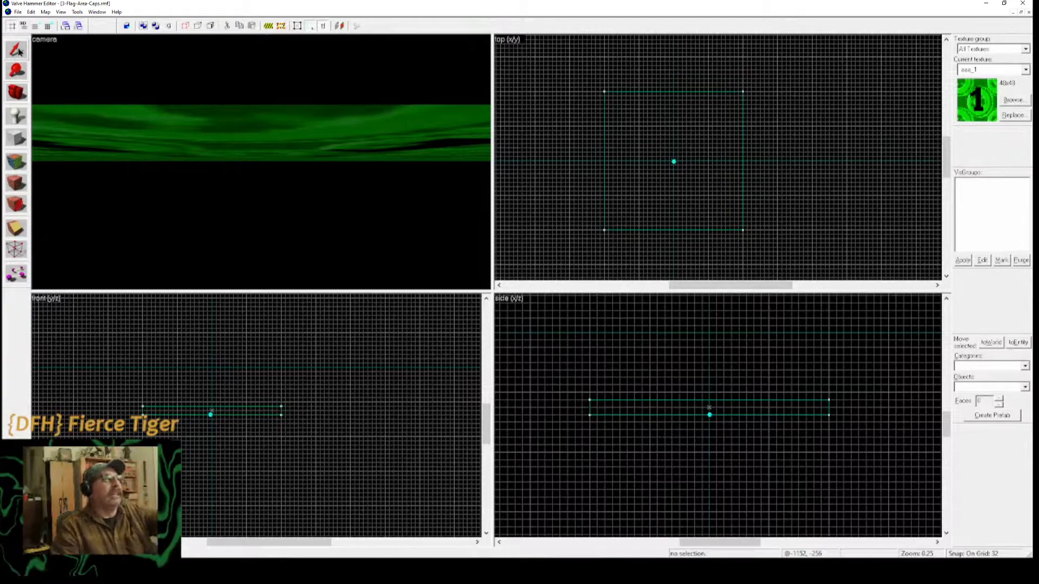
{"action": "left_click", "coordinate": [16, 92]}
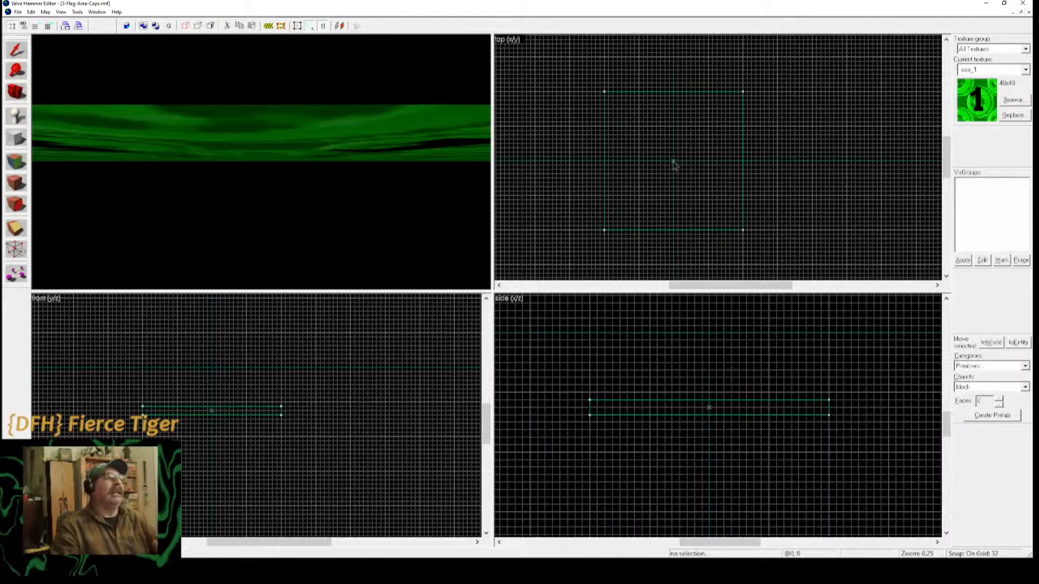
{"action": "key", "text": "Return"}
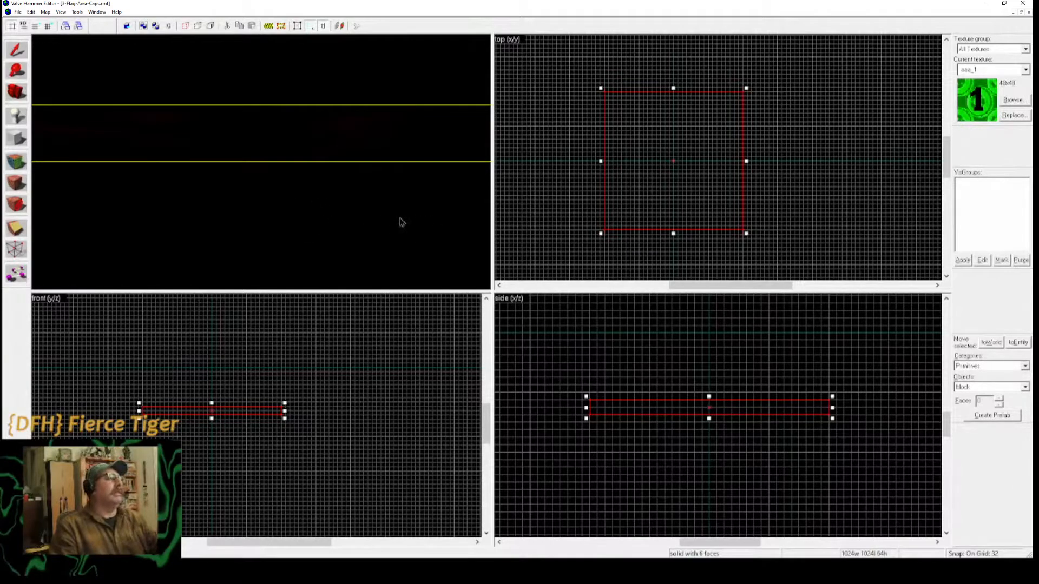
Clear the block selection and fly the camera out of the block, back beyond its near edge.
{"action": "left_click", "coordinate": [334, 99]}
{"action": "left_click", "coordinate": [17, 93]}
{"action": "left_click_drag", "start_coordinate": [308, 104], "coordinate": [265, 180]}
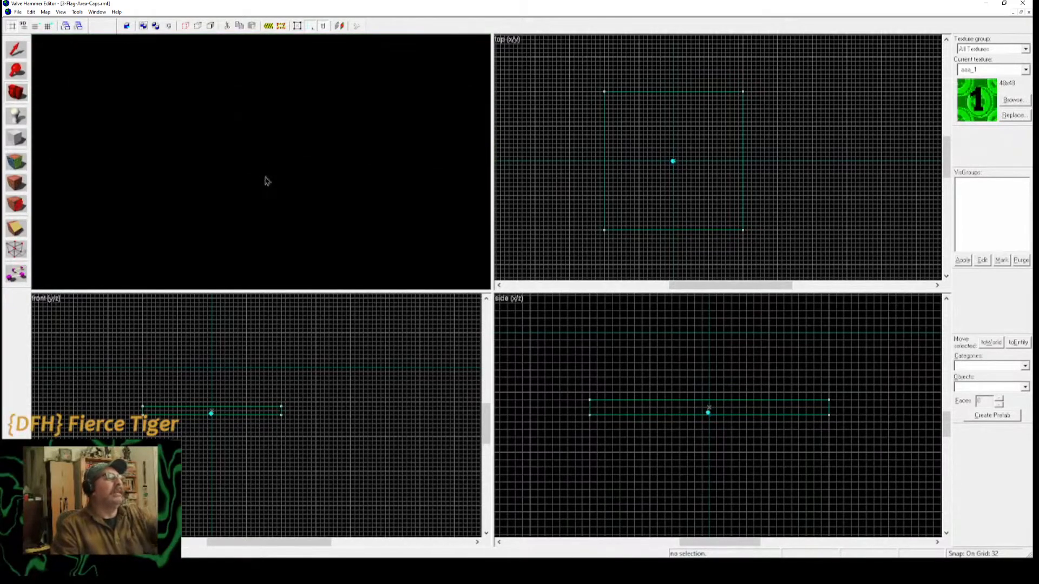
{"action": "right_click_drag", "start_coordinate": [261, 163], "coordinate": [262, 164]}
{"action": "scroll", "coordinate": [262, 164], "scroll_direction": "down", "scroll_amount": 4}
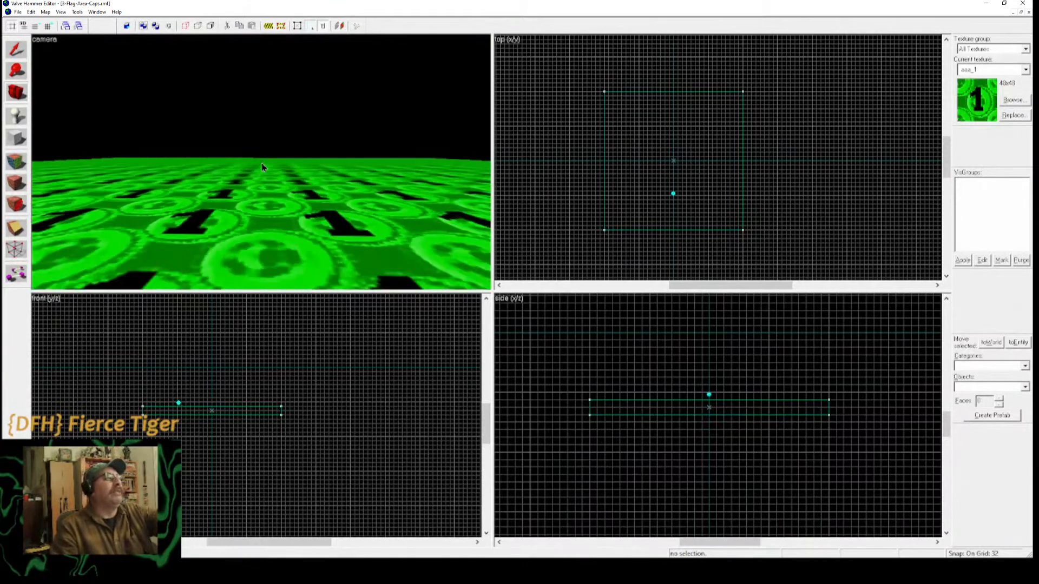
{"action": "scroll", "coordinate": [262, 166], "scroll_direction": "down", "scroll_amount": 5}
{"action": "key", "text": "w"}
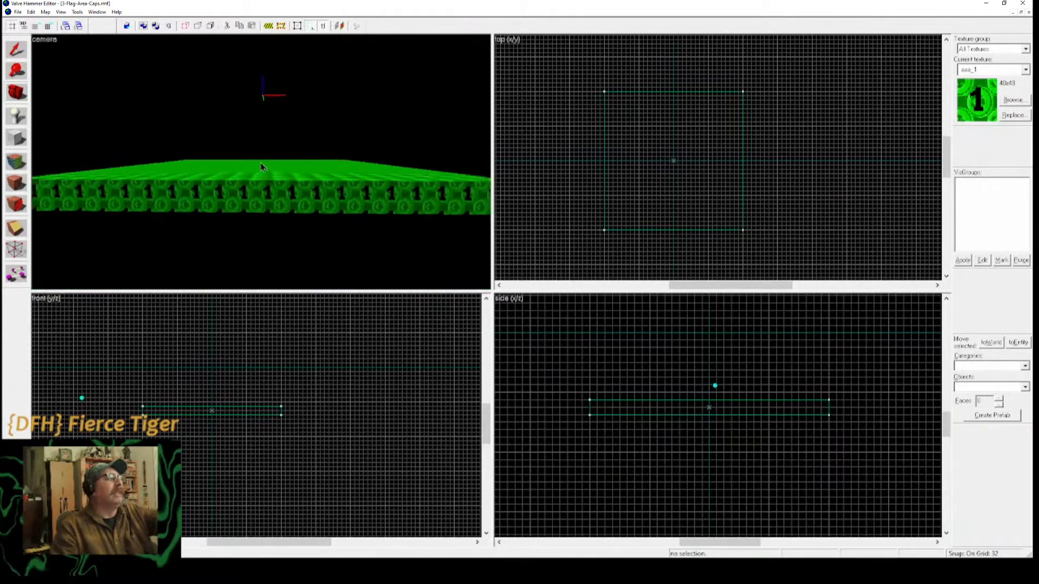
Fly the camera below and above the block to inspect its underside, near edge and top surface.
{"action": "right_click_drag", "start_coordinate": [261, 162], "coordinate": [261, 162]}
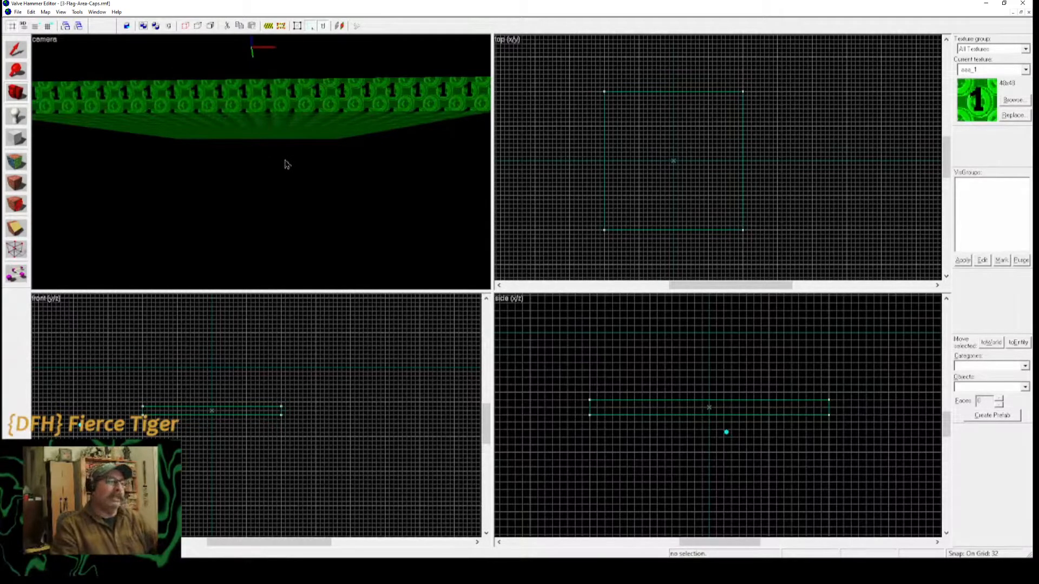
{"action": "key", "text": "z"}
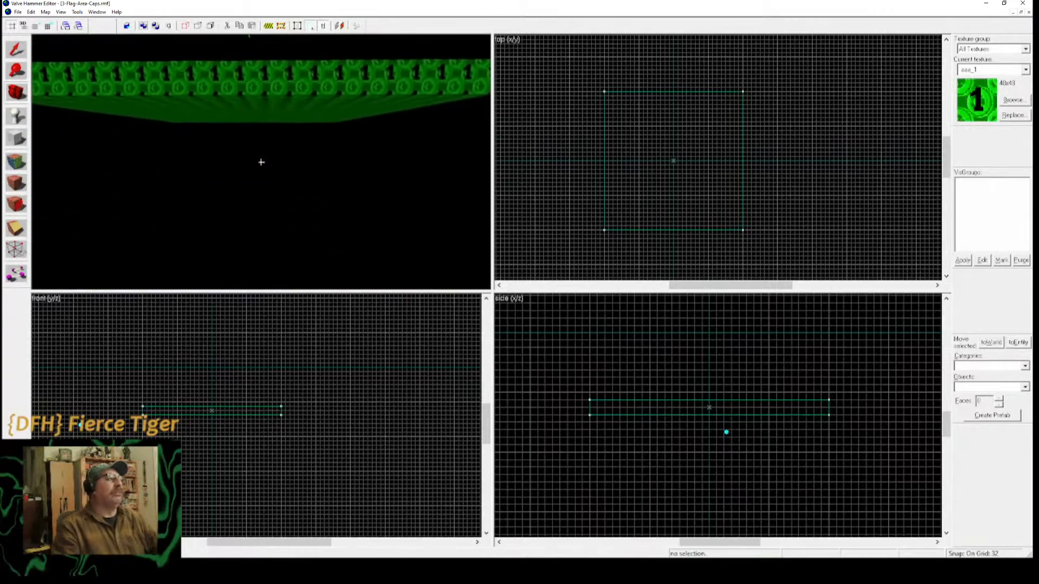
{"action": "key", "text": "z"}
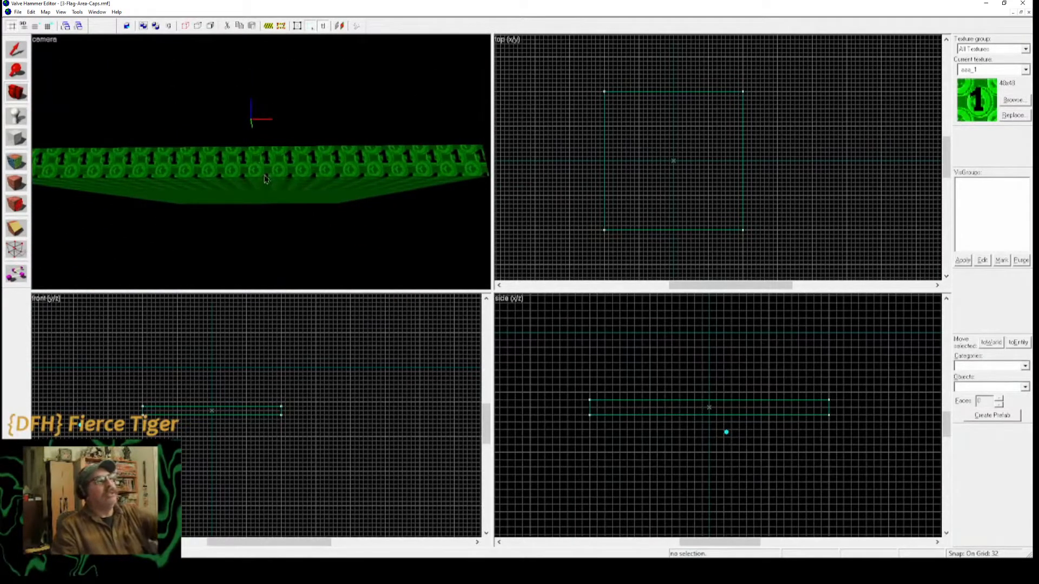
{"action": "key", "text": "z"}
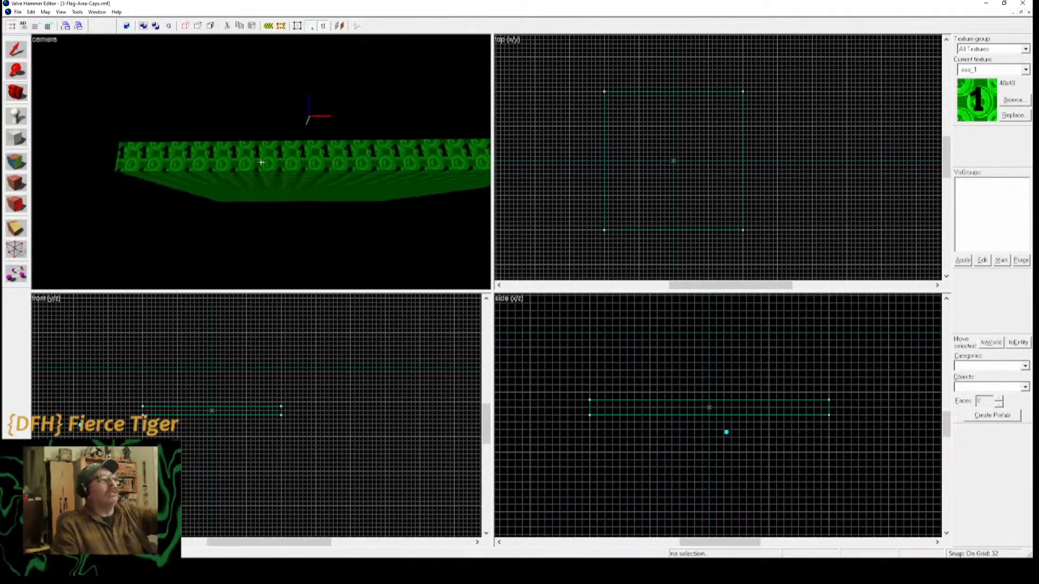
{"action": "right_click_drag", "start_coordinate": [261, 162], "coordinate": [260, 162]}
{"action": "key", "text": "z"}
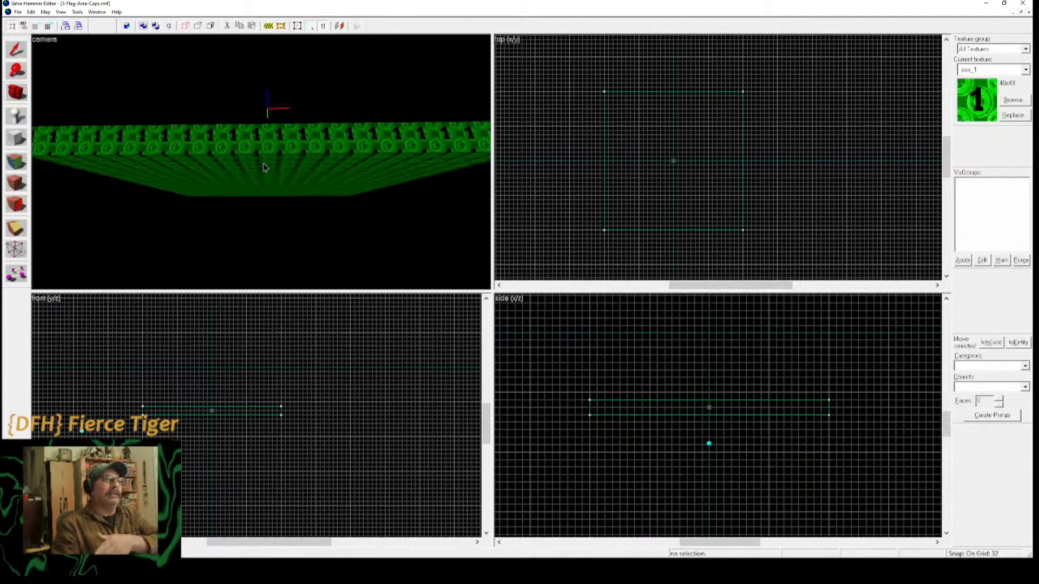
{"action": "right_click_drag", "start_coordinate": [276, 157], "coordinate": [262, 162]}
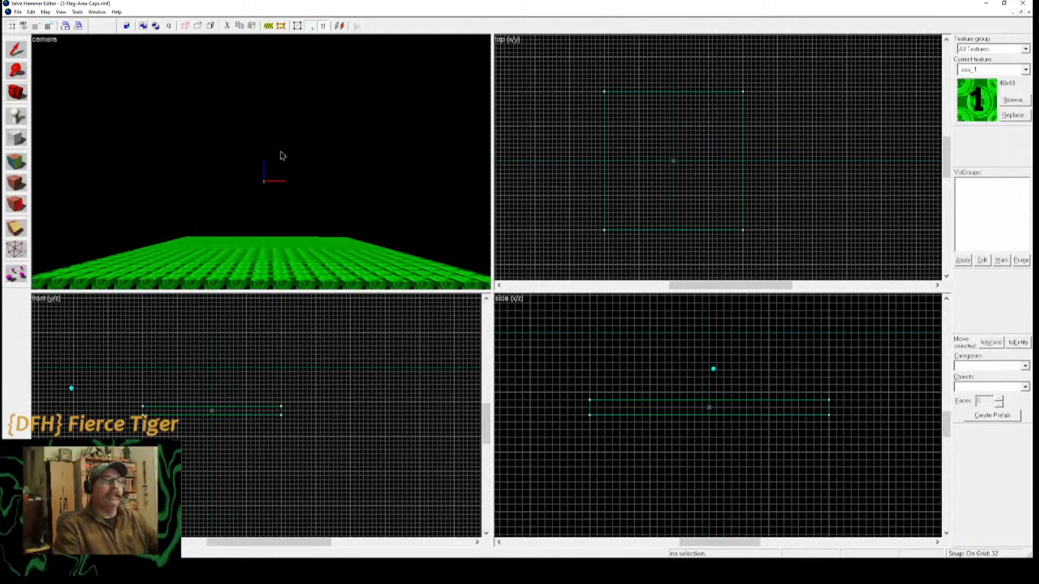
{"action": "key", "text": "z"}
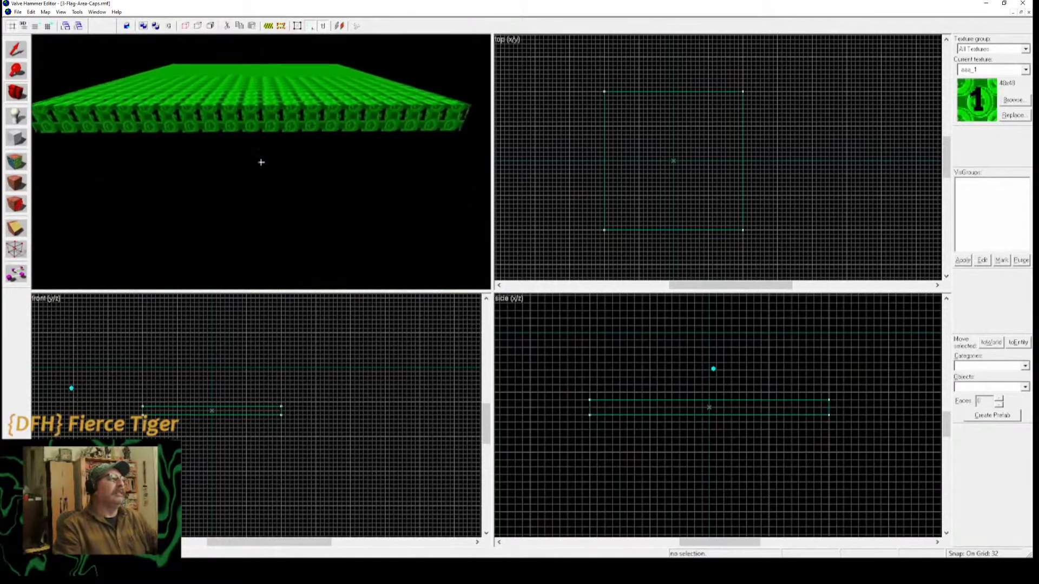
{"action": "key", "text": "z"}
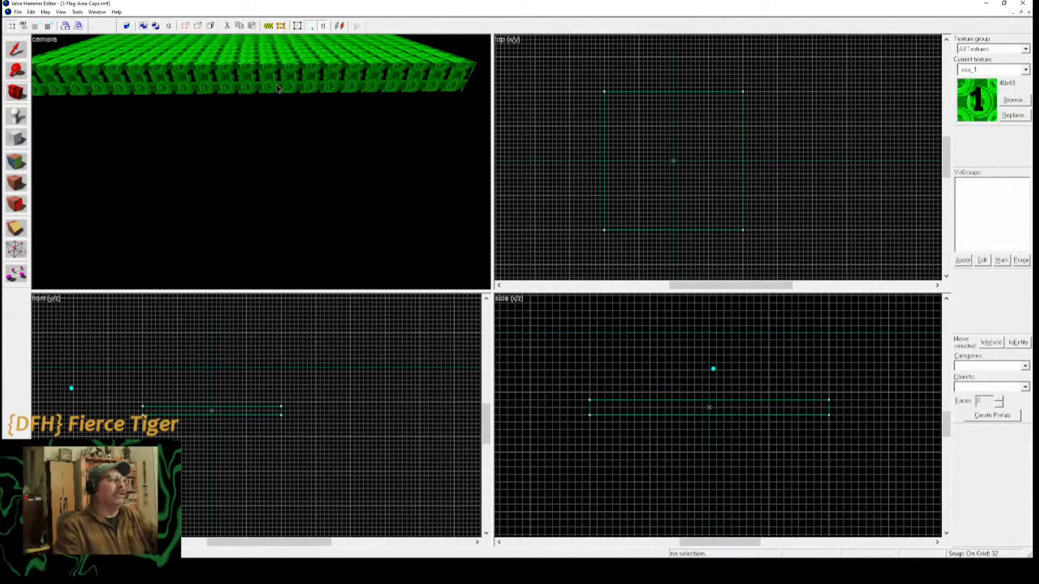
Fly the camera up and back until the block's whole top surface is in the 3D view.
{"action": "key", "text": "z"}
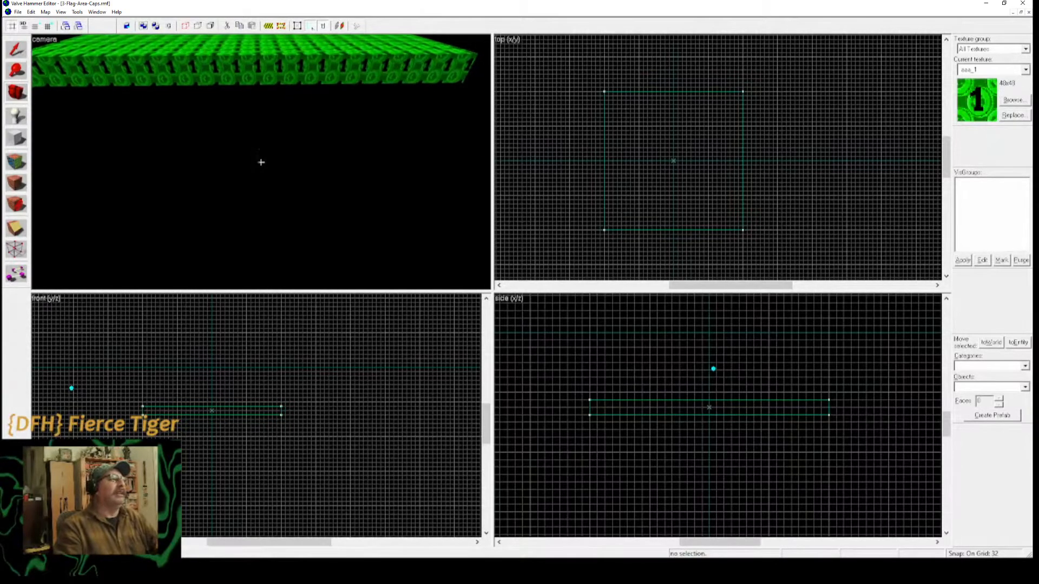
{"action": "right_click_drag", "start_coordinate": [261, 163], "coordinate": [281, 176]}
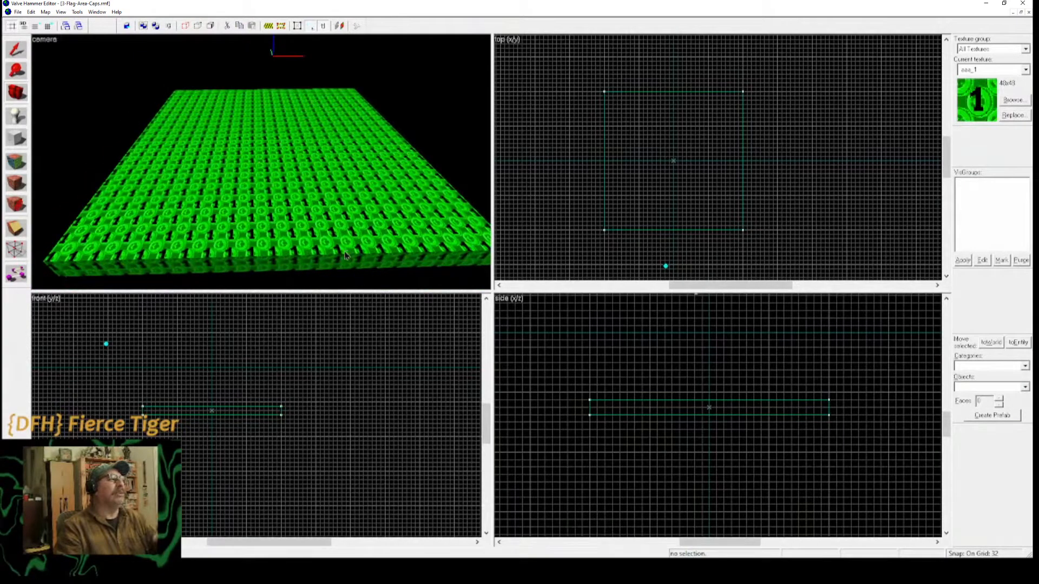
{"action": "scroll", "coordinate": [347, 254], "scroll_direction": "down", "scroll_amount": 1}
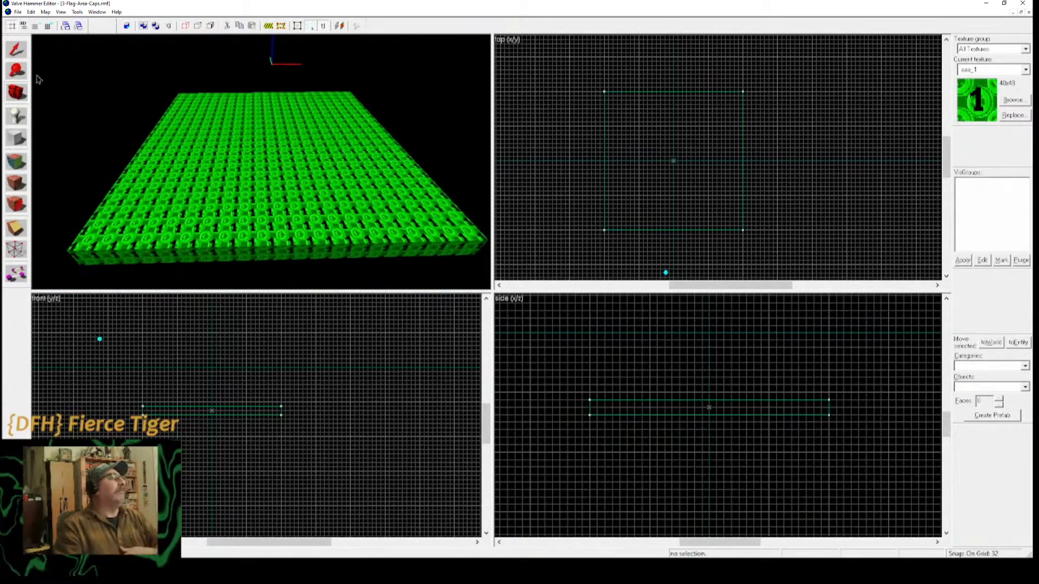
Activate the Selection tool, select the block in the 3D view and clear the selection.
{"action": "left_click", "coordinate": [18, 51]}
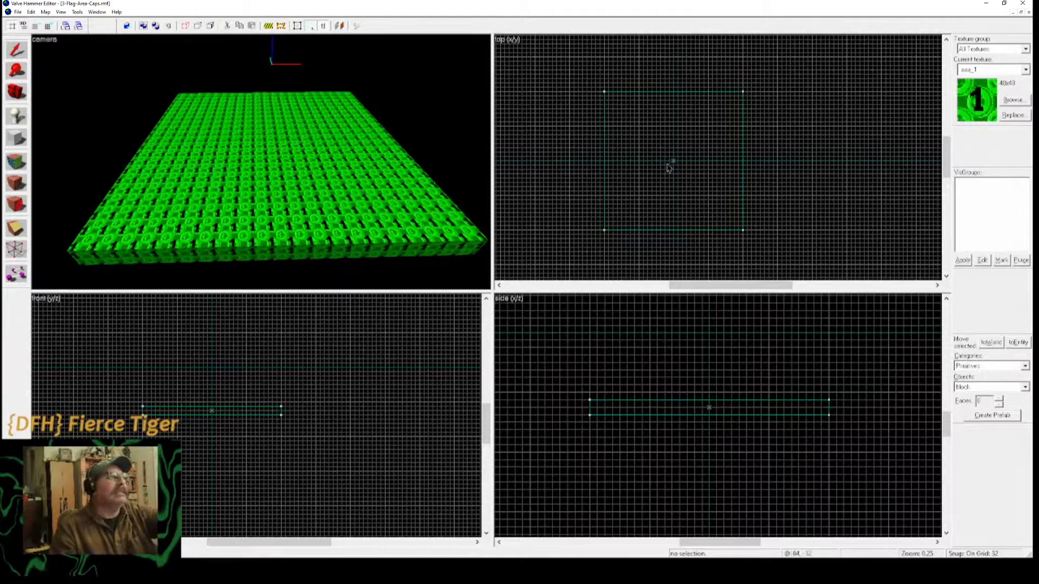
{"action": "left_click", "coordinate": [348, 217]}
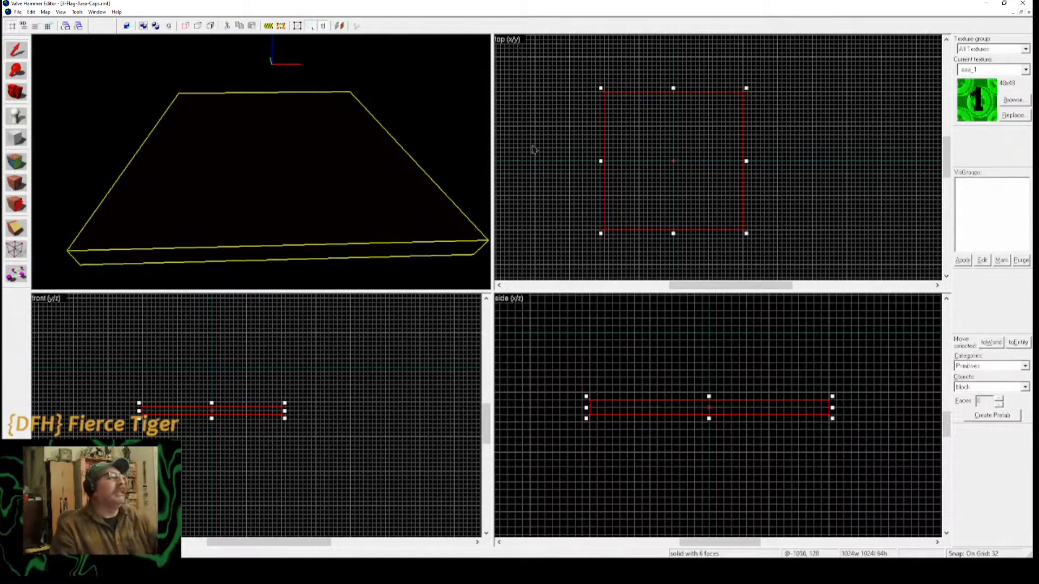
{"action": "left_click", "coordinate": [556, 110]}
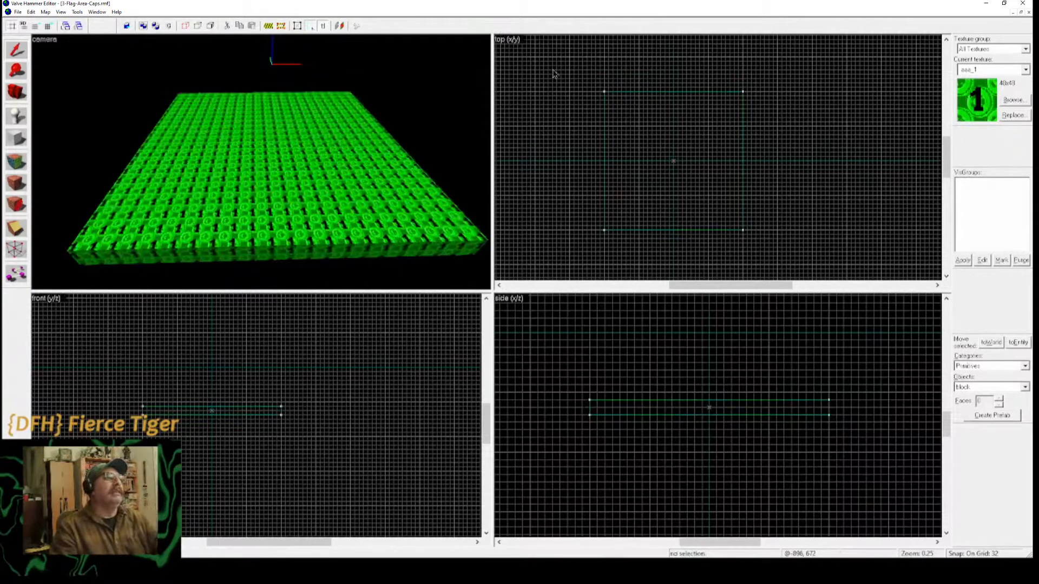
Select the block with a selection box drawn around it in the top view, and deselect it.
{"action": "left_click_drag", "start_coordinate": [553, 71], "coordinate": [765, 256]}
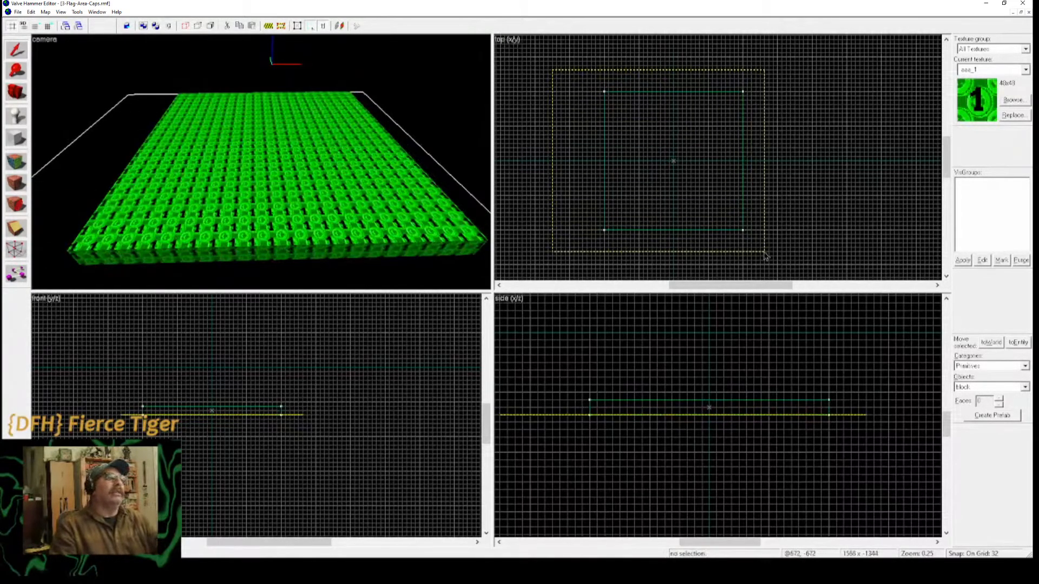
{"action": "key", "text": "Return"}
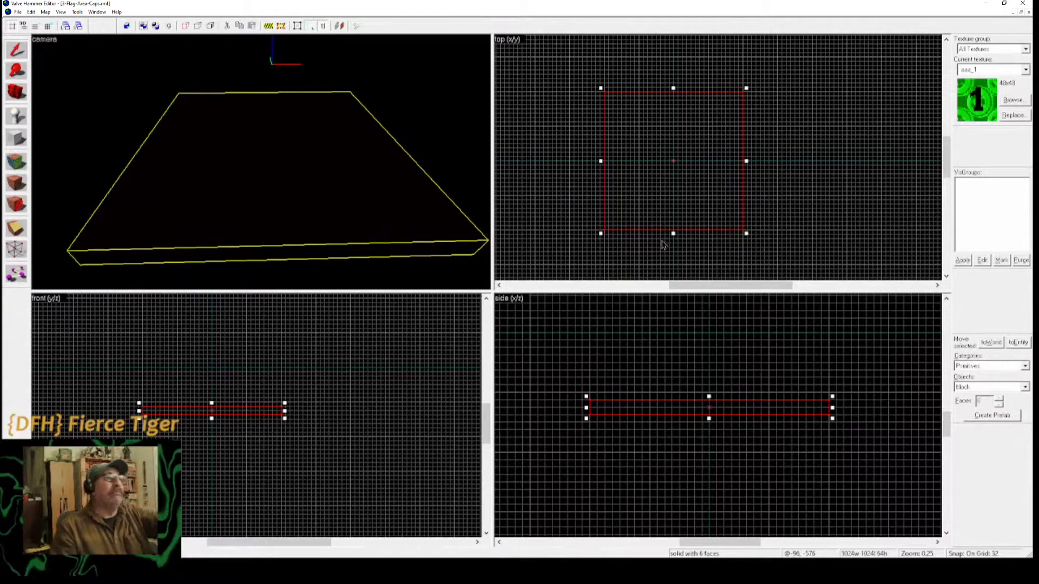
{"action": "left_click", "coordinate": [455, 163]}
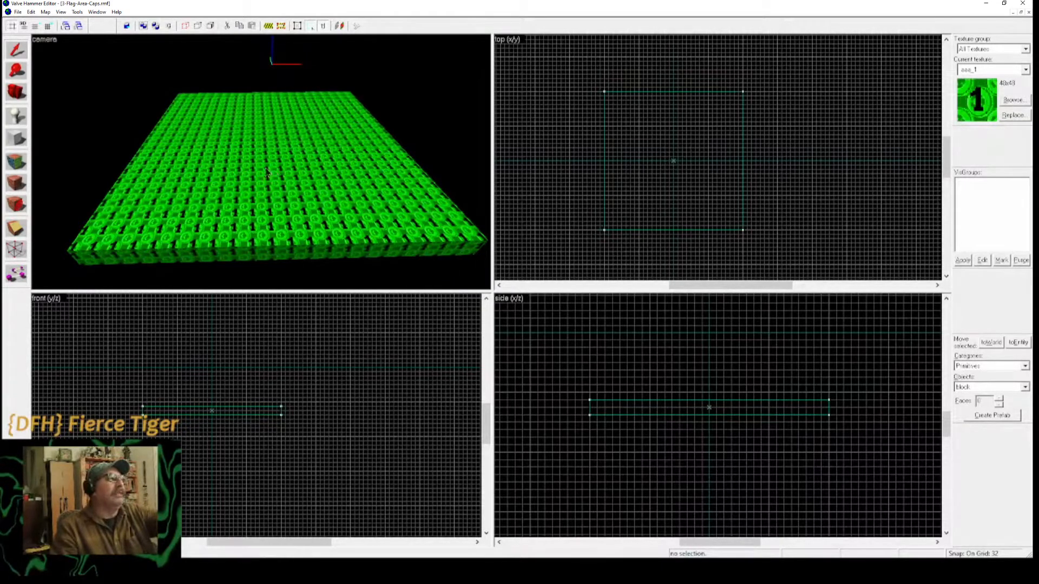
Select the block and open Face Properties for all of its faces.
{"action": "left_click", "coordinate": [267, 172]}
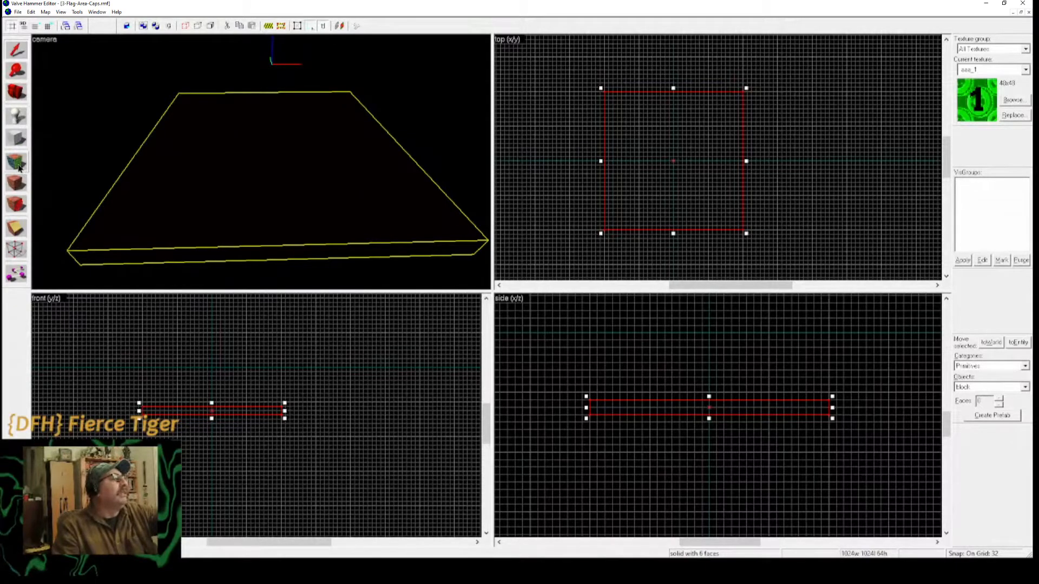
{"action": "left_click", "coordinate": [18, 168]}
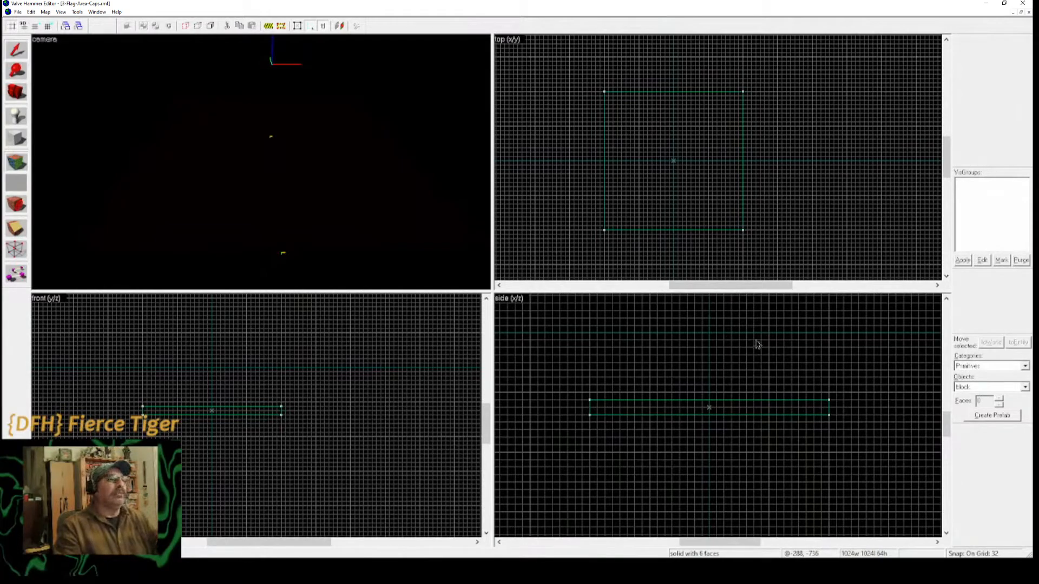
{"action": "key", "text": "shift+a"}
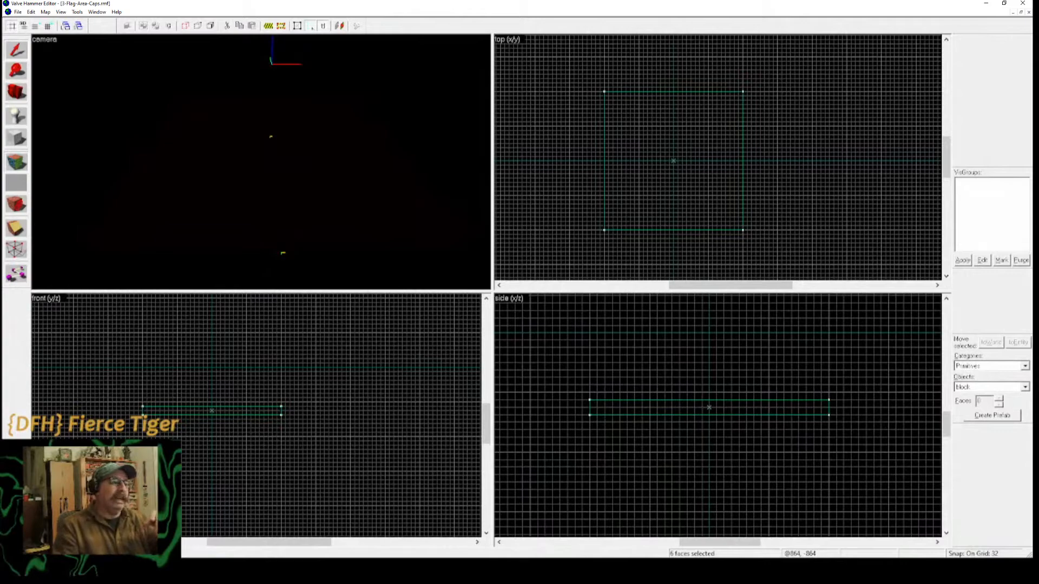
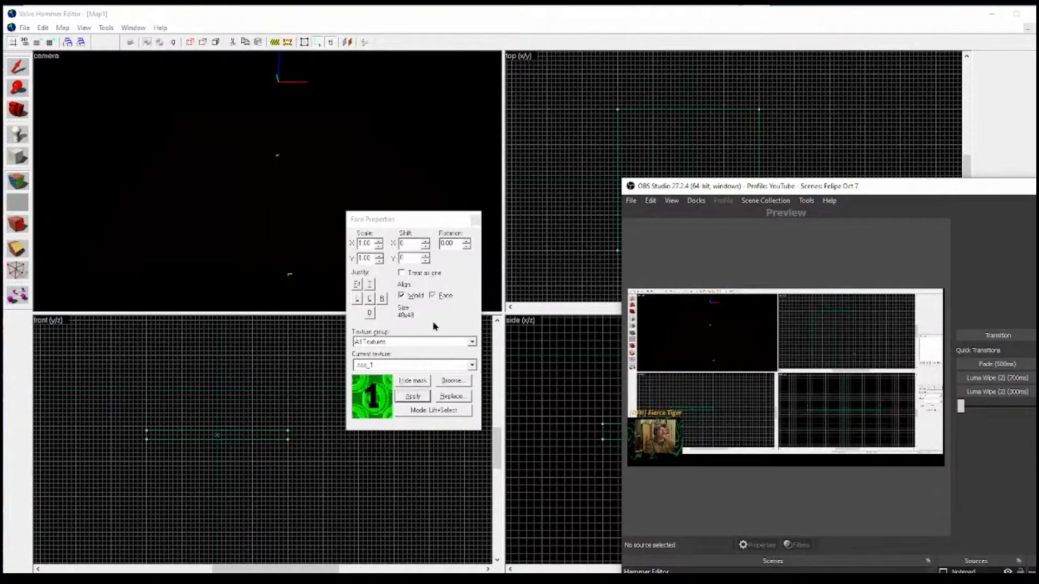
{"action": "left_click", "coordinate": [389, 220]}
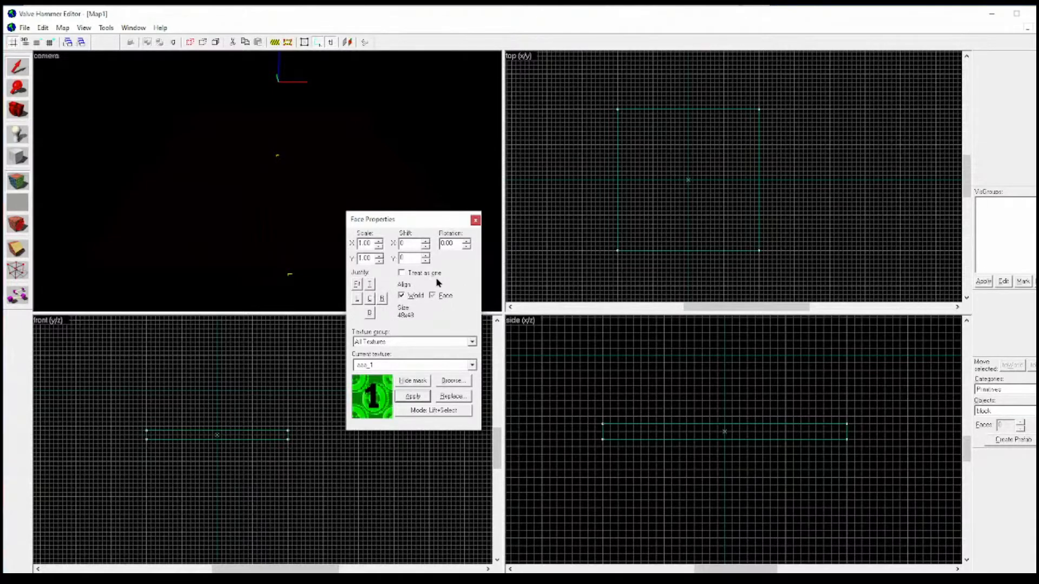
Browse the texture library and choose the cracked-earth texture K_ground1 as the current texture.
{"action": "left_click", "coordinate": [454, 382]}
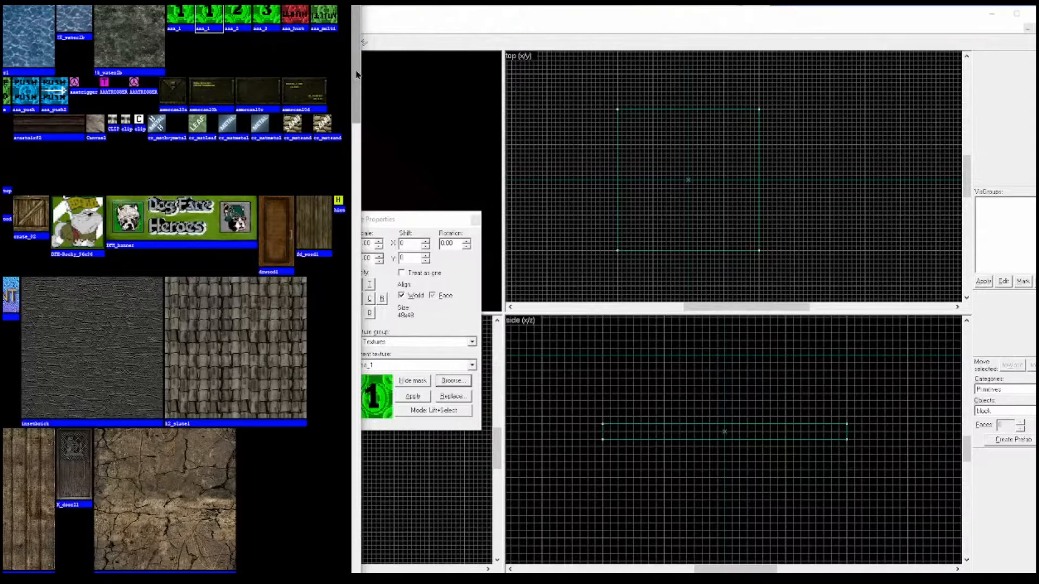
{"action": "left_click_drag", "start_coordinate": [356, 74], "coordinate": [355, 103]}
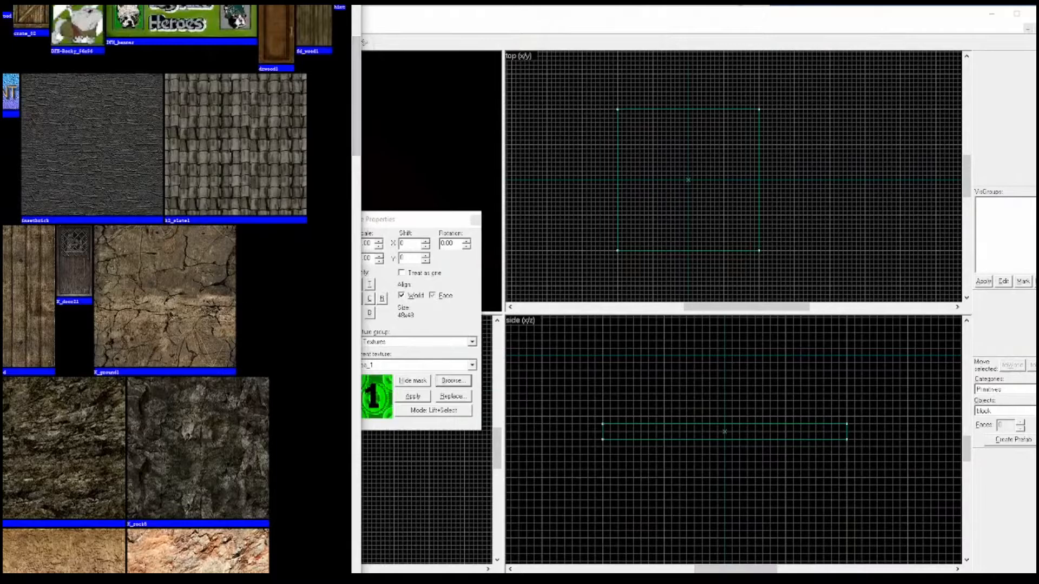
{"action": "left_click", "coordinate": [181, 324]}
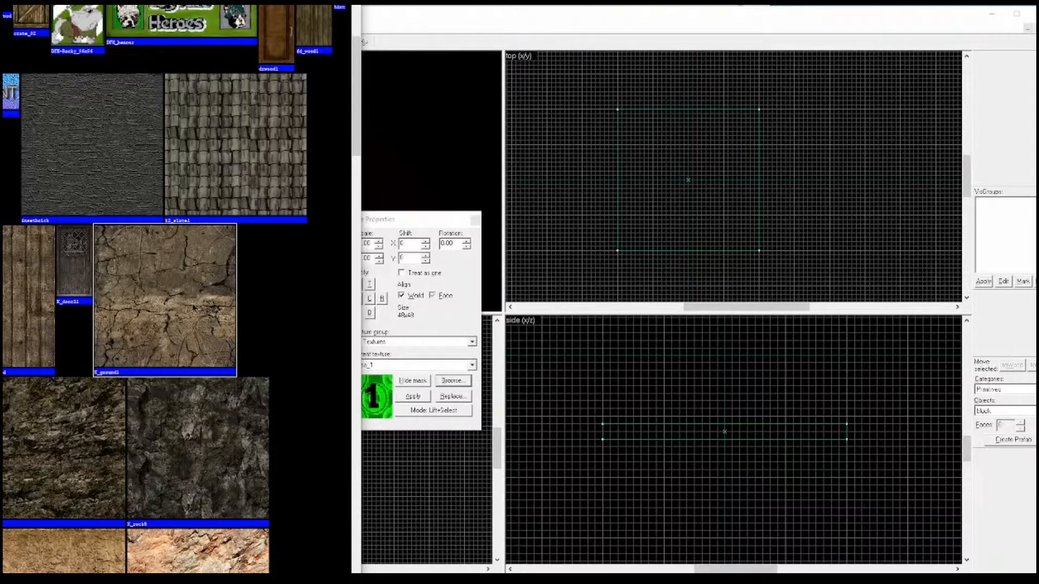
{"action": "double_click", "coordinate": [164, 297]}
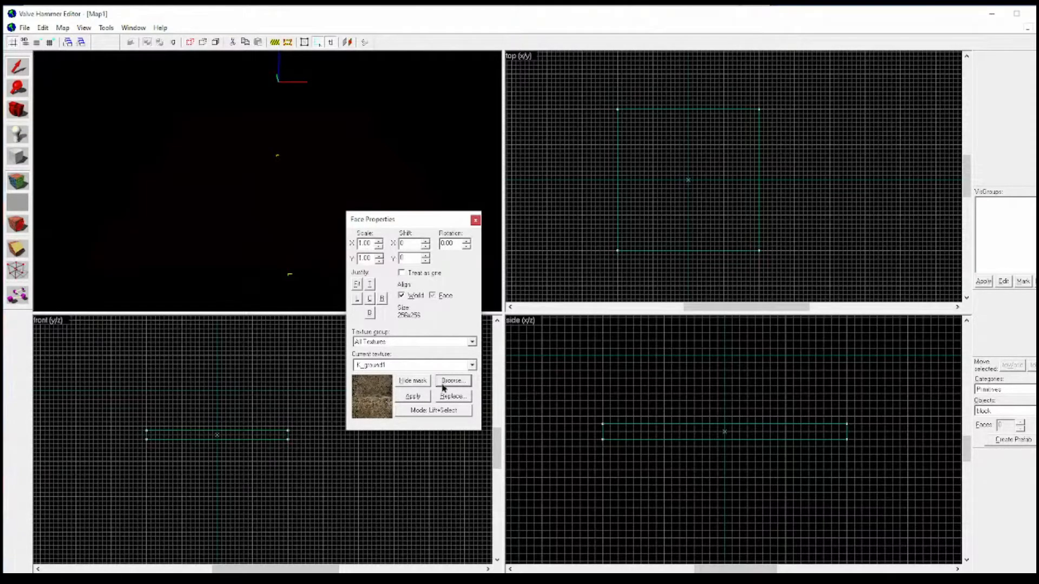
Apply K_ground1 to all selected faces, close Face Properties, and select and deselect the textured block.
{"action": "left_click", "coordinate": [418, 399]}
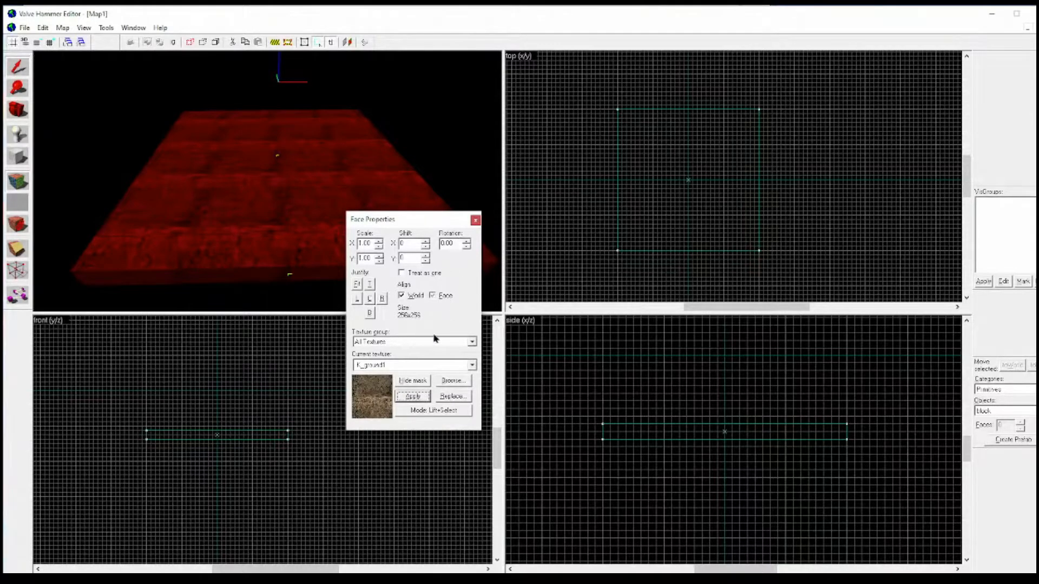
{"action": "left_click", "coordinate": [475, 221]}
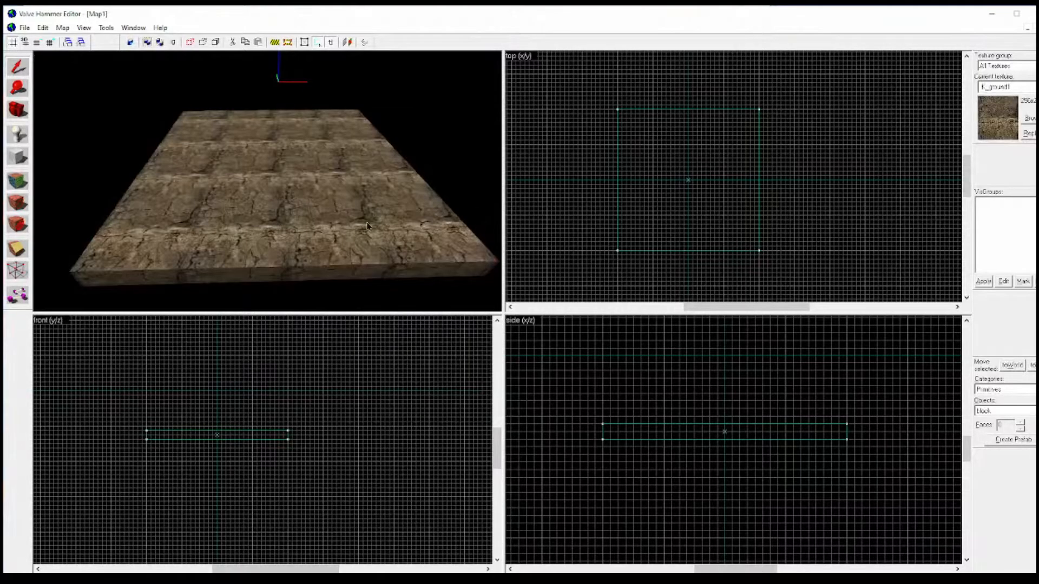
{"action": "left_click", "coordinate": [317, 231]}
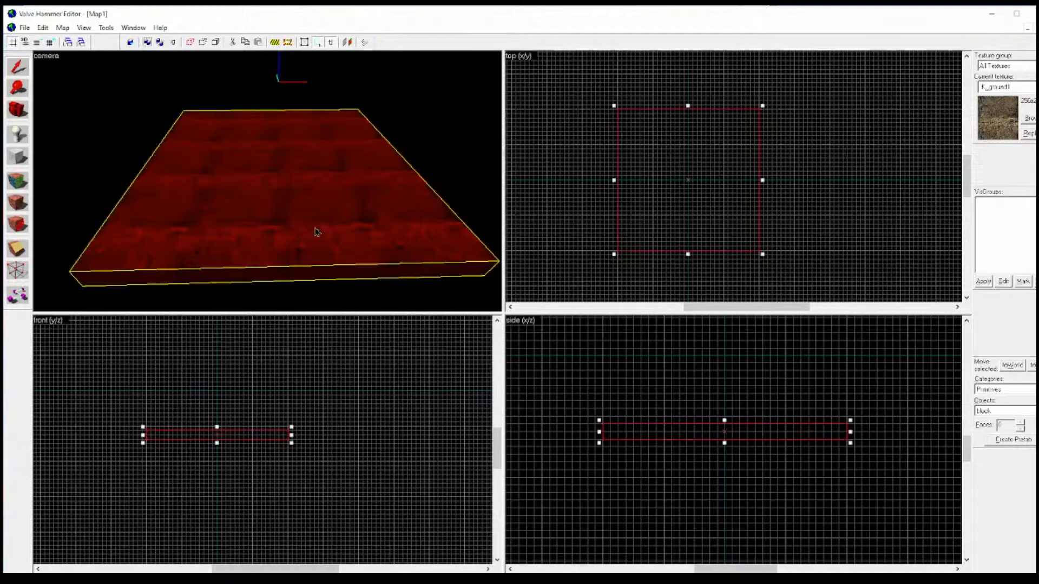
{"action": "left_click", "coordinate": [388, 288]}
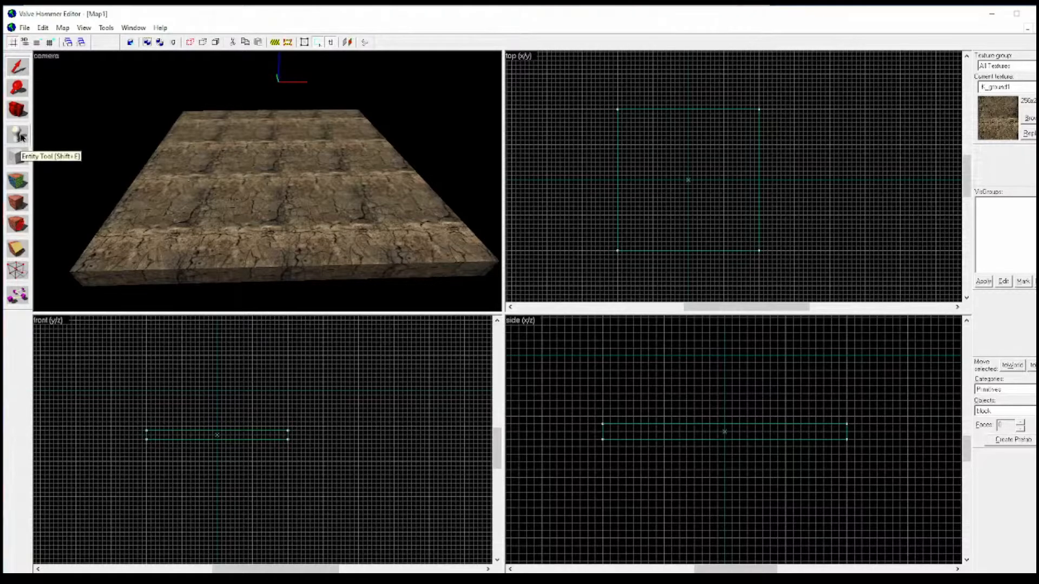
Compare the object category offered by the Entity tool with the one offered by the Block tool.
{"action": "left_click", "coordinate": [20, 135]}
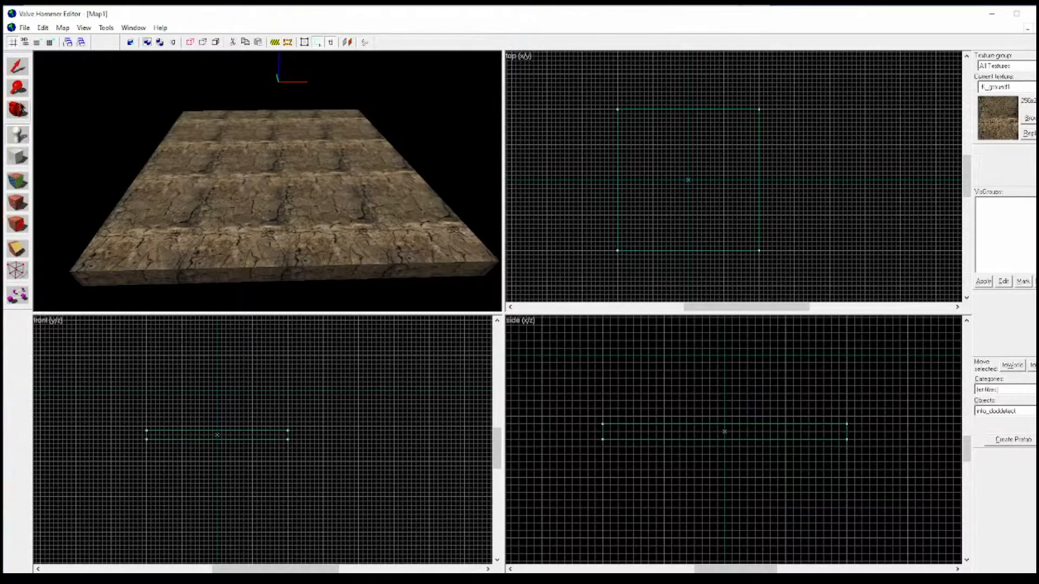
{"action": "left_click", "coordinate": [19, 140]}
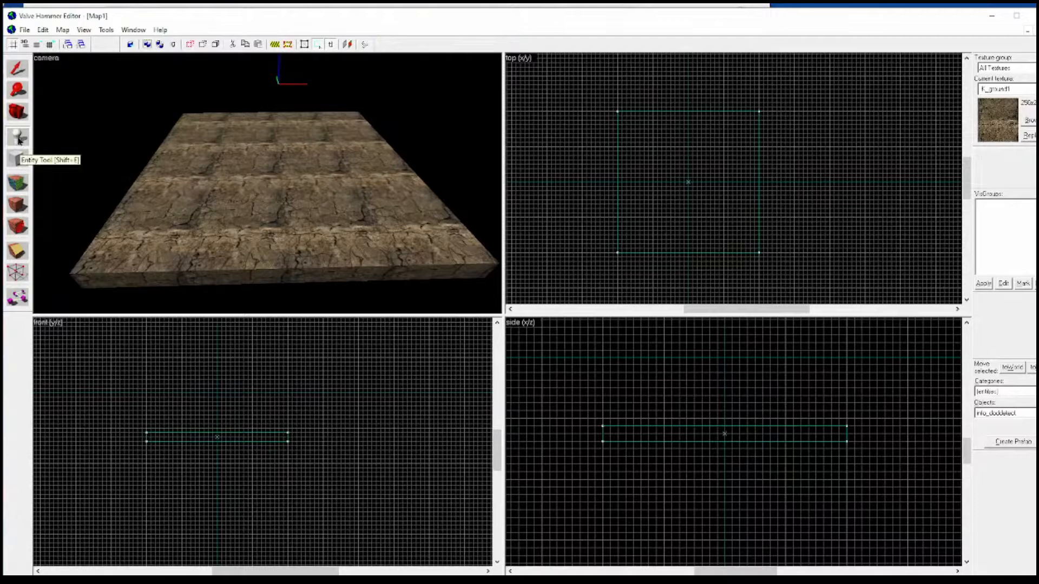
{"action": "left_click", "coordinate": [19, 160]}
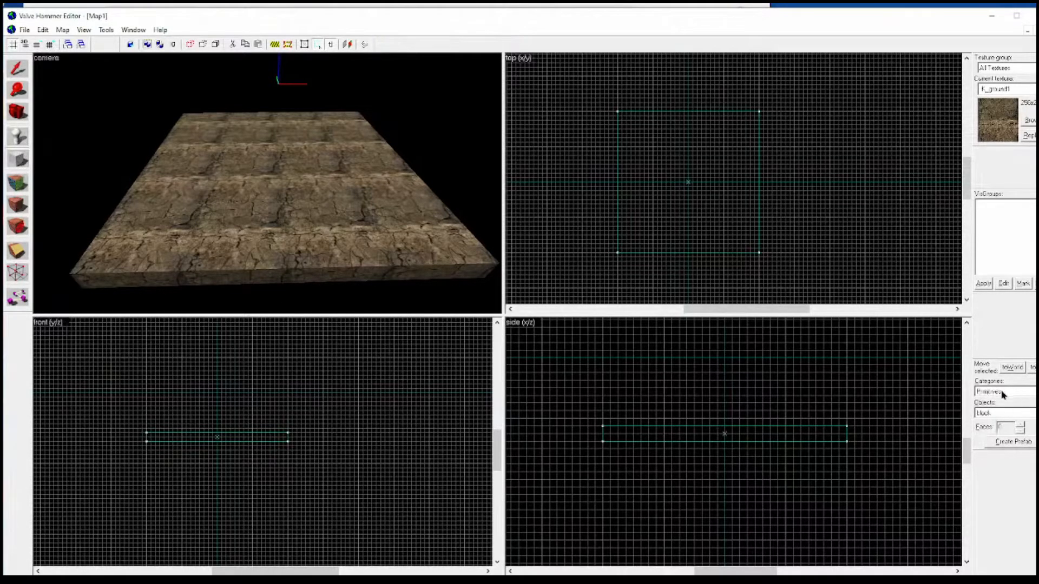
Activate the Entity tool and browse its categories and objects, keeping info_doddetect as the object.
{"action": "left_click", "coordinate": [19, 139]}
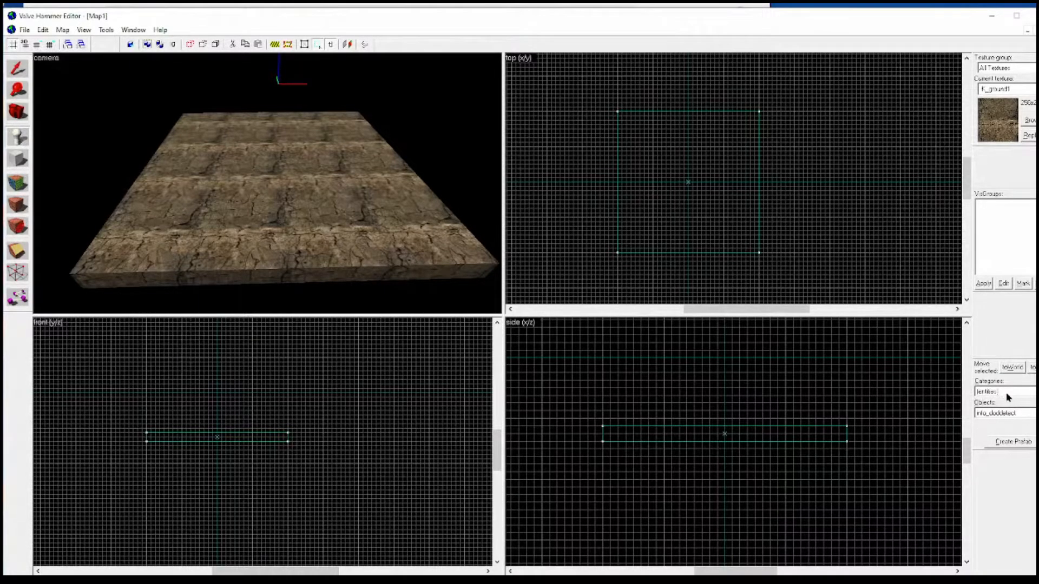
{"action": "left_click", "coordinate": [1035, 392]}
{"action": "left_click", "coordinate": [1035, 391]}
{"action": "left_click", "coordinate": [1035, 392]}
{"action": "left_click", "coordinate": [1035, 391]}
{"action": "left_click", "coordinate": [1035, 413]}
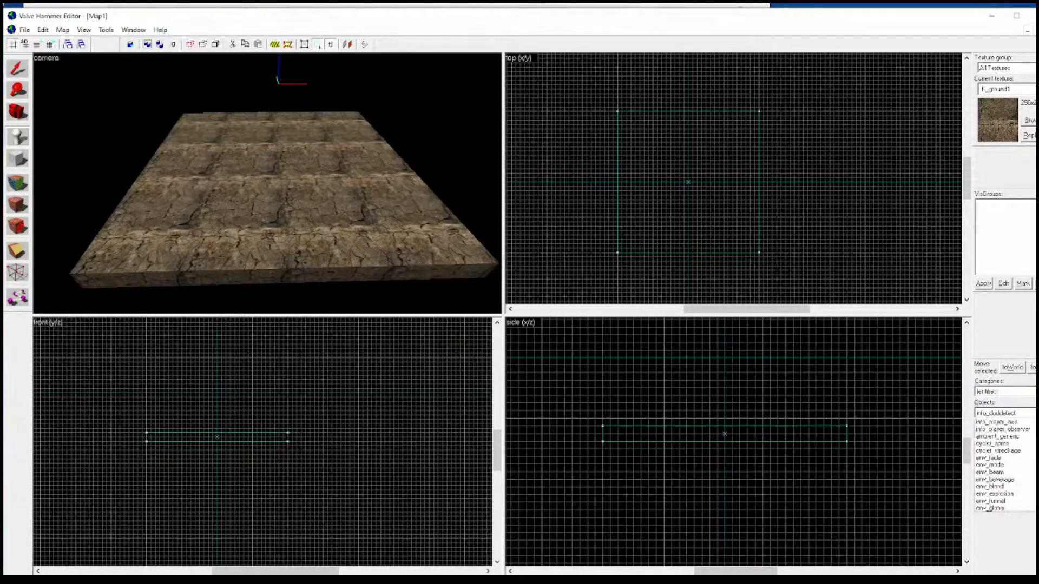
{"action": "left_click", "coordinate": [1035, 413]}
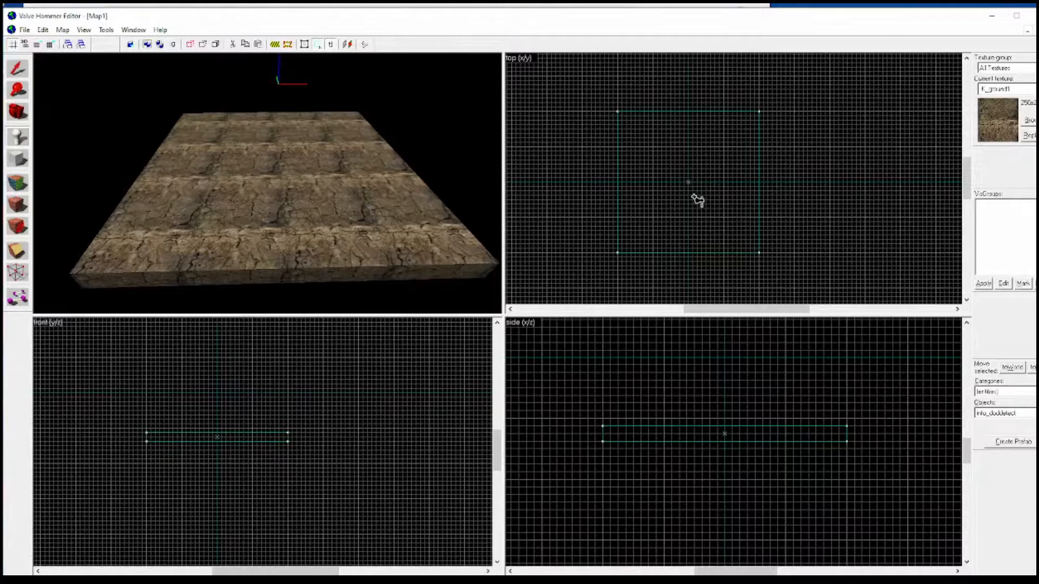
Place the entity marker at the block's centre in the top view and position it just above the block in the side view.
{"action": "left_click", "coordinate": [688, 182]}
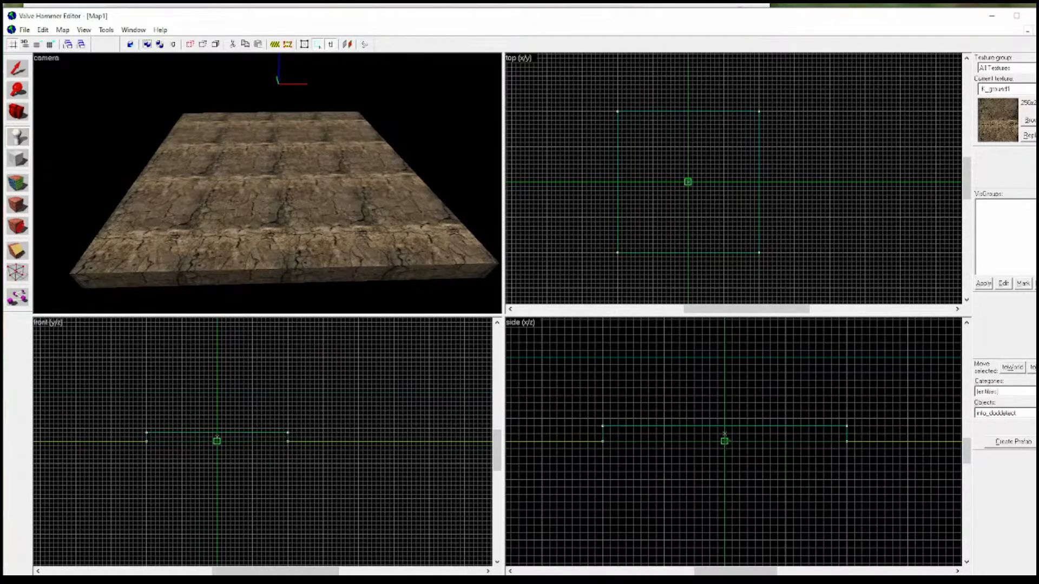
{"action": "mouse_move", "coordinate": [725, 441]}
{"action": "left_mouse_down"}
{"action": "mouse_move", "coordinate": [726, 424]}
{"action": "mouse_move", "coordinate": [777, 389]}
{"action": "mouse_move", "coordinate": [757, 381]}
{"action": "mouse_move", "coordinate": [715, 394]}
{"action": "mouse_move", "coordinate": [736, 379]}
{"action": "mouse_move", "coordinate": [716, 394]}
{"action": "mouse_move", "coordinate": [769, 387]}
{"action": "mouse_move", "coordinate": [730, 432]}
{"action": "mouse_move", "coordinate": [754, 379]}
{"action": "mouse_move", "coordinate": [731, 395]}
{"action": "mouse_move", "coordinate": [733, 362]}
{"action": "mouse_move", "coordinate": [726, 478]}
{"action": "mouse_move", "coordinate": [724, 357]}
{"action": "left_mouse_up"}
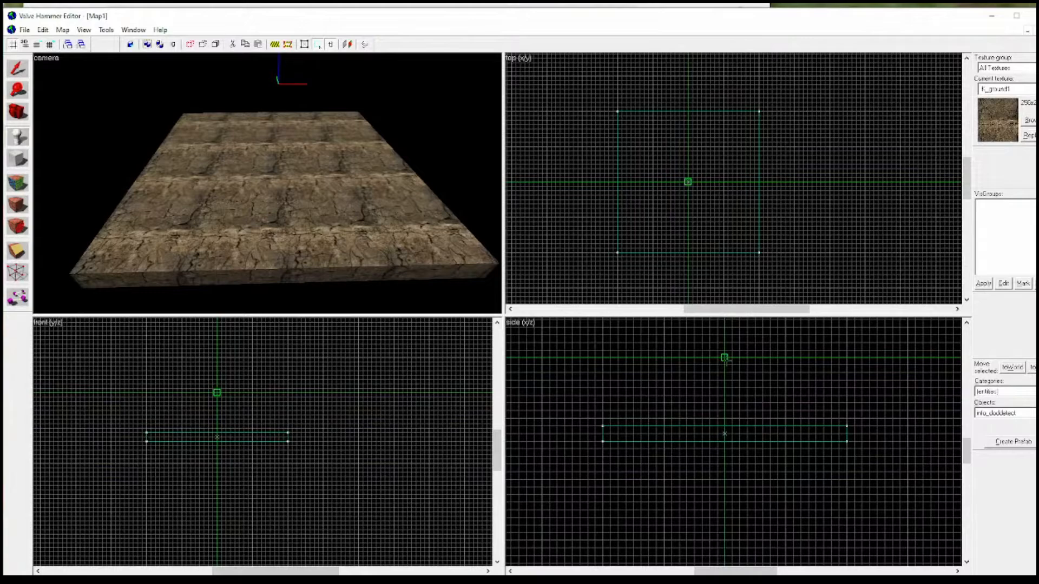
{"action": "left_click_drag", "start_coordinate": [726, 359], "coordinate": [725, 395]}
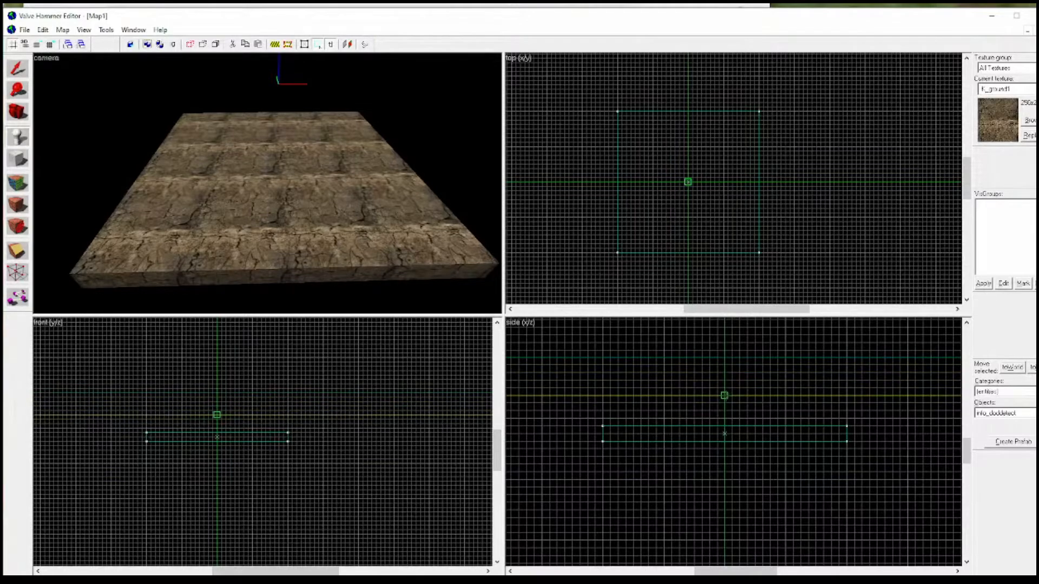
Create the info_doddetect entity at the marker just above the block.
{"action": "right_click", "coordinate": [725, 396]}
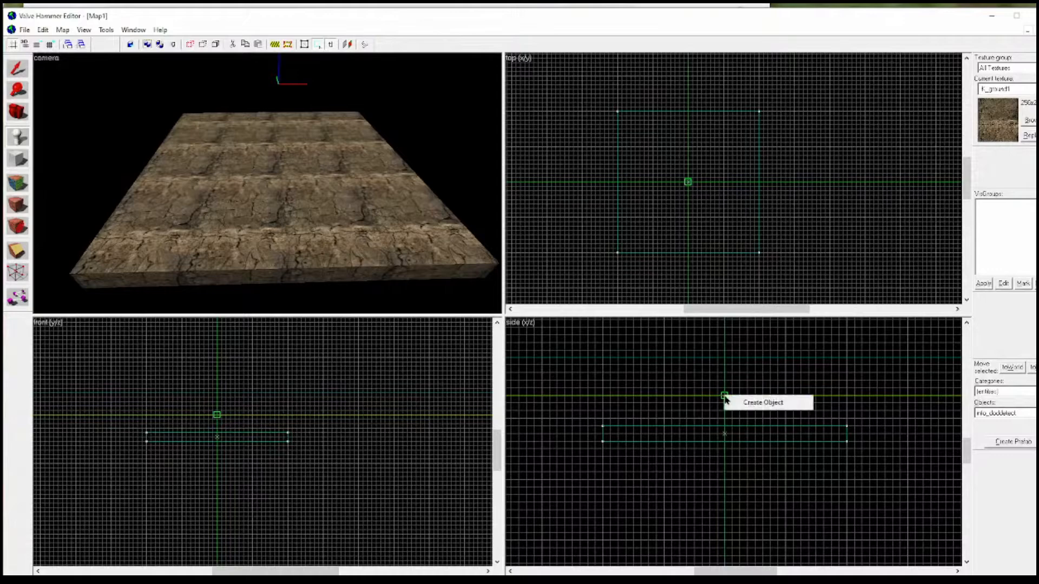
{"action": "right_click", "coordinate": [722, 393]}
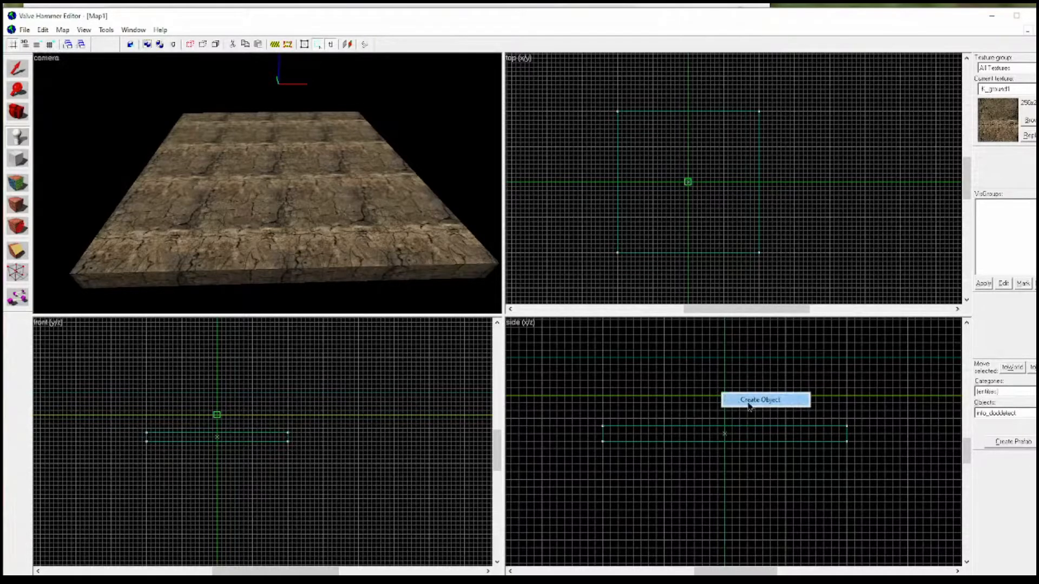
{"action": "left_click", "coordinate": [709, 399]}
{"action": "left_click", "coordinate": [725, 399]}
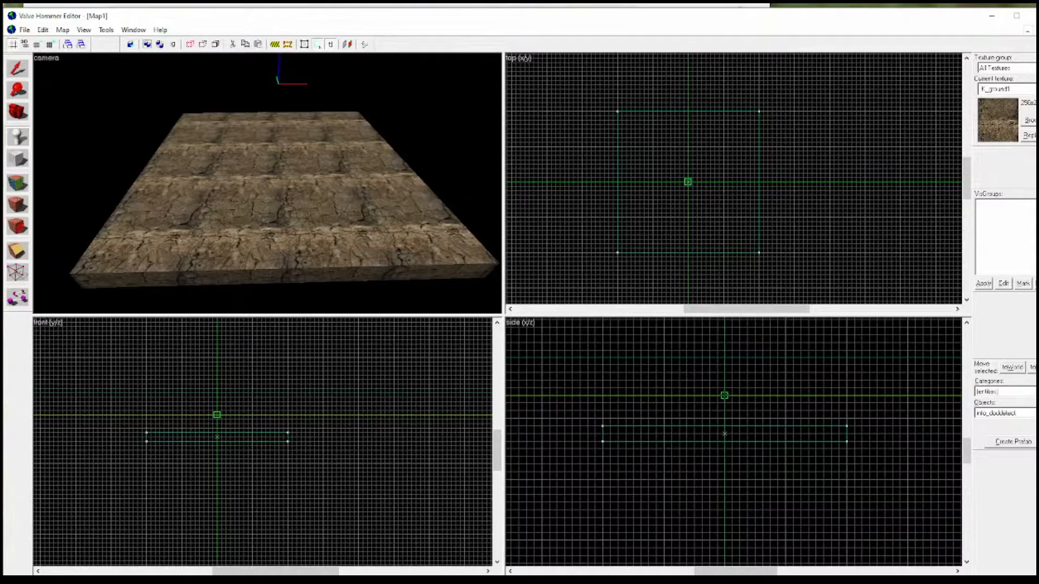
{"action": "right_click", "coordinate": [725, 396]}
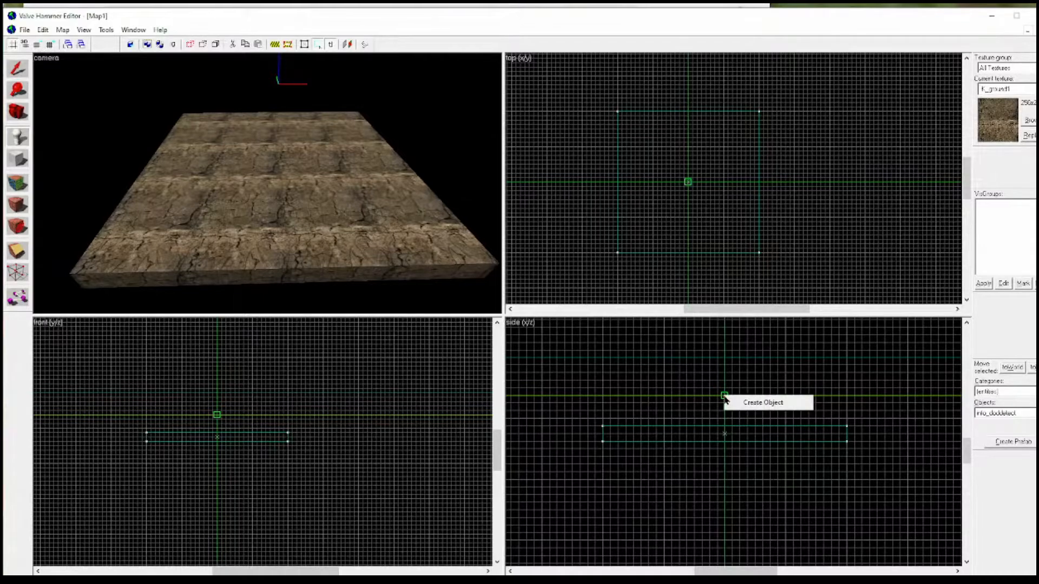
{"action": "left_click", "coordinate": [763, 404]}
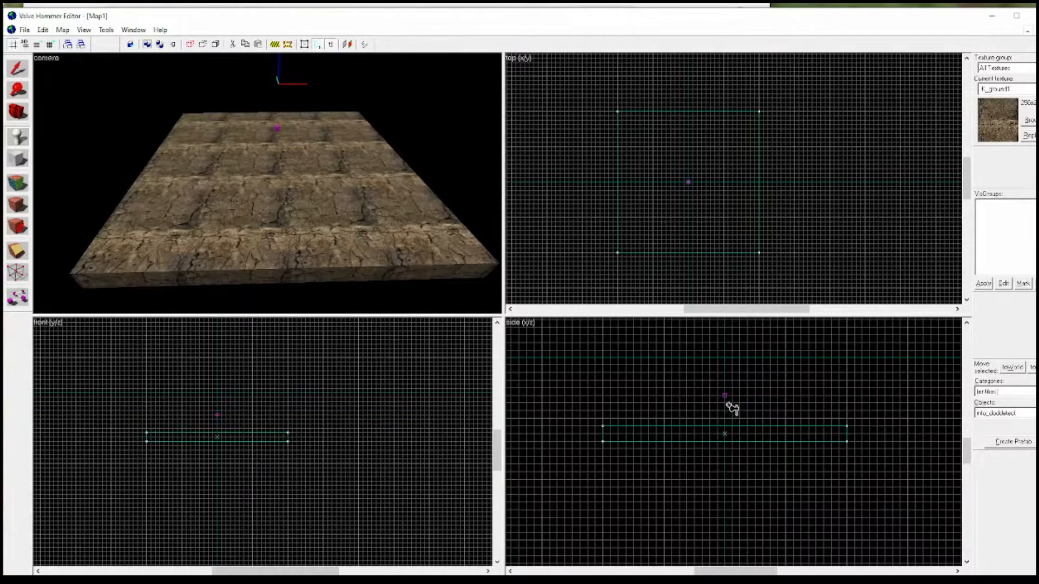
Activate the Selection tool, select and deselect the new entity in the side view, and reselect it with a box drawn around it.
{"action": "scroll", "coordinate": [728, 404], "scroll_direction": "up", "scroll_amount": 3}
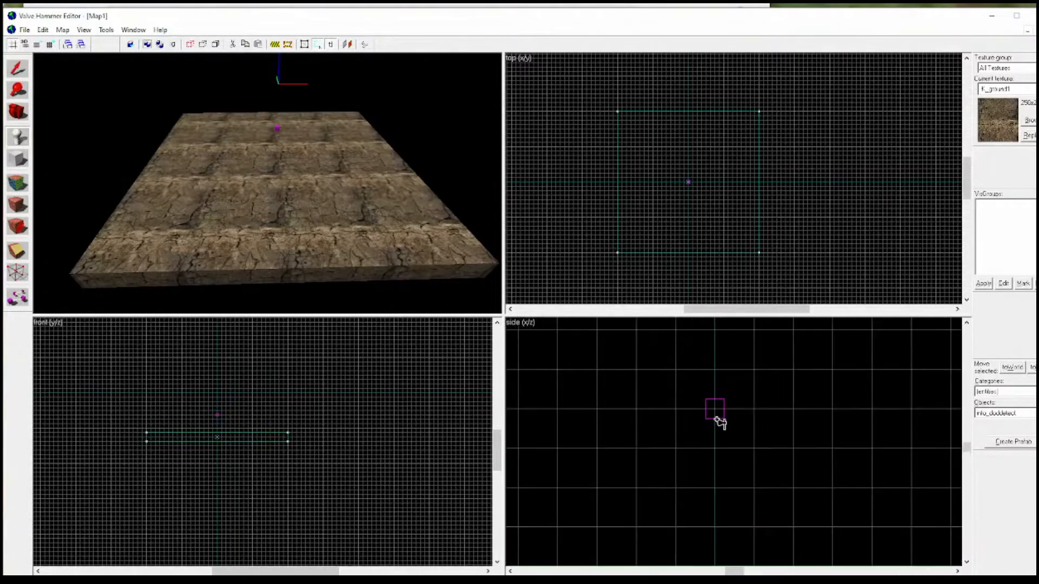
{"action": "scroll", "coordinate": [721, 421], "scroll_direction": "up", "scroll_amount": 2}
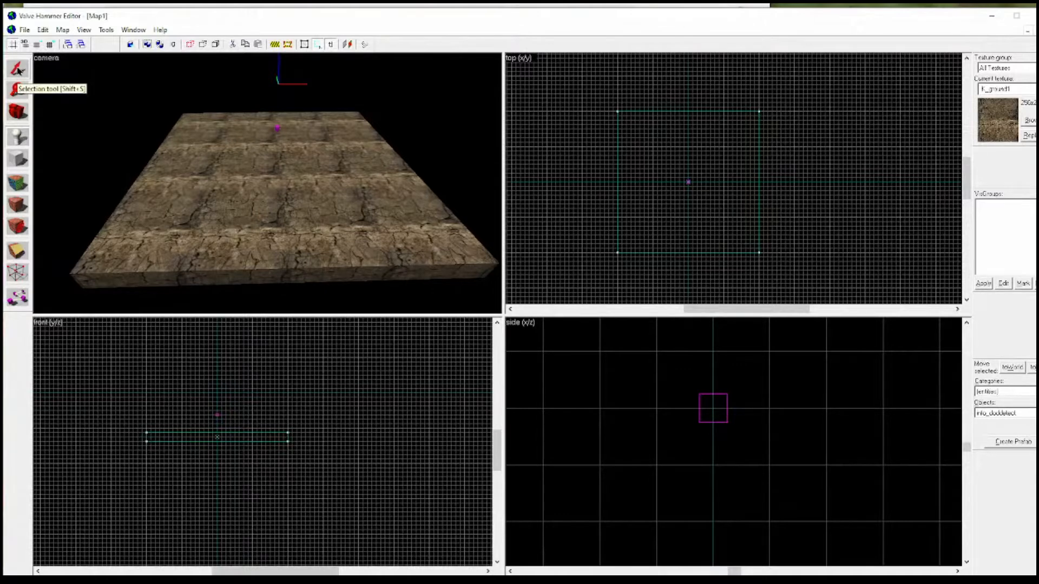
{"action": "key", "text": "shift+b"}
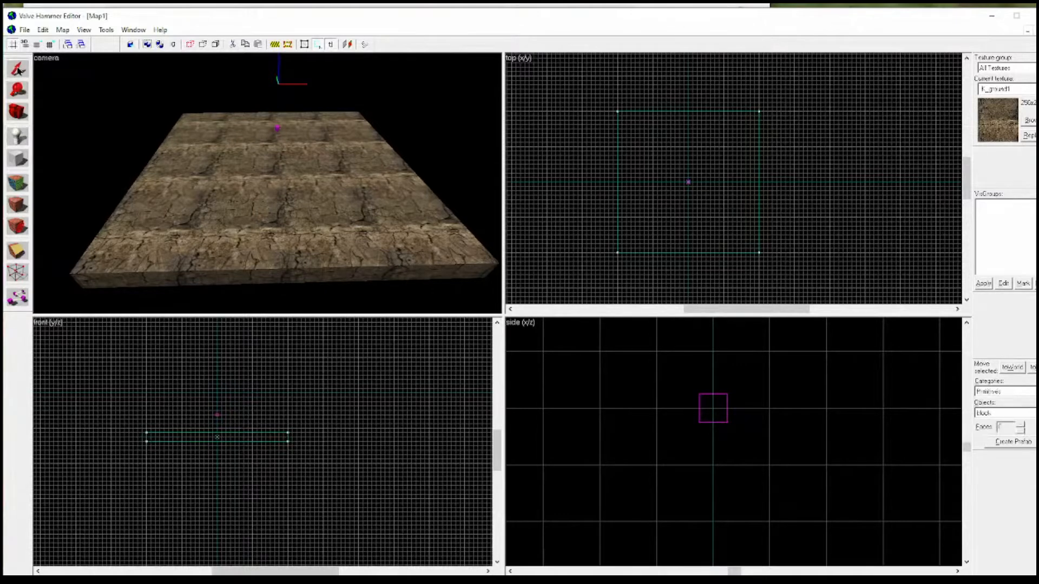
{"action": "left_click", "coordinate": [714, 413]}
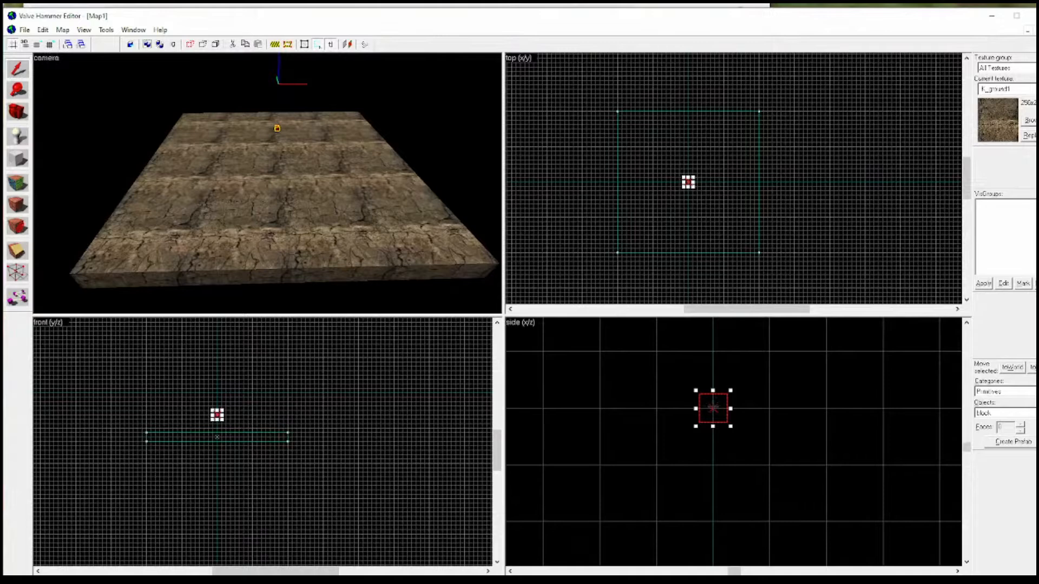
{"action": "right_click", "coordinate": [712, 411]}
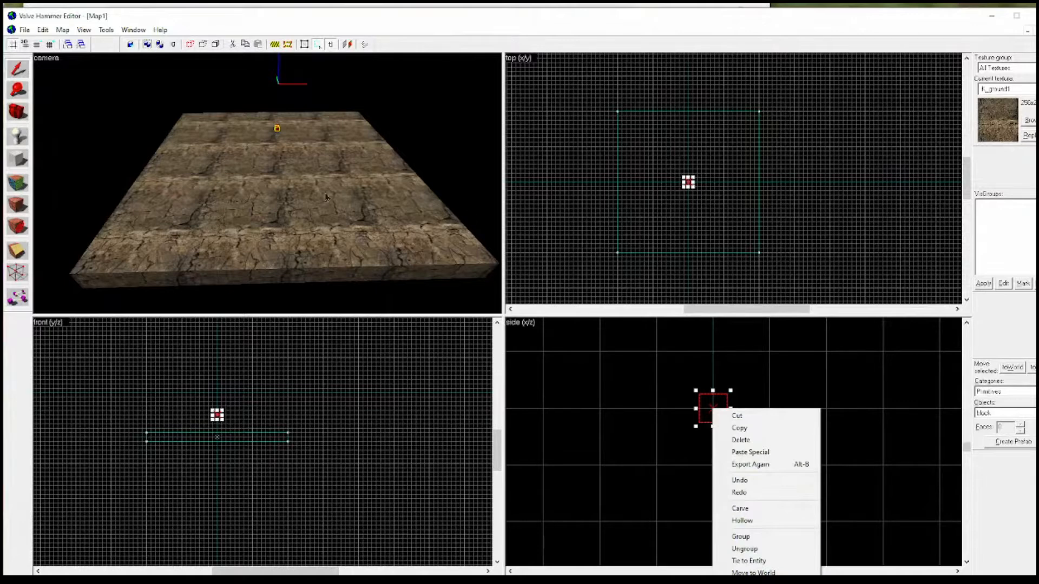
{"action": "left_click", "coordinate": [661, 374]}
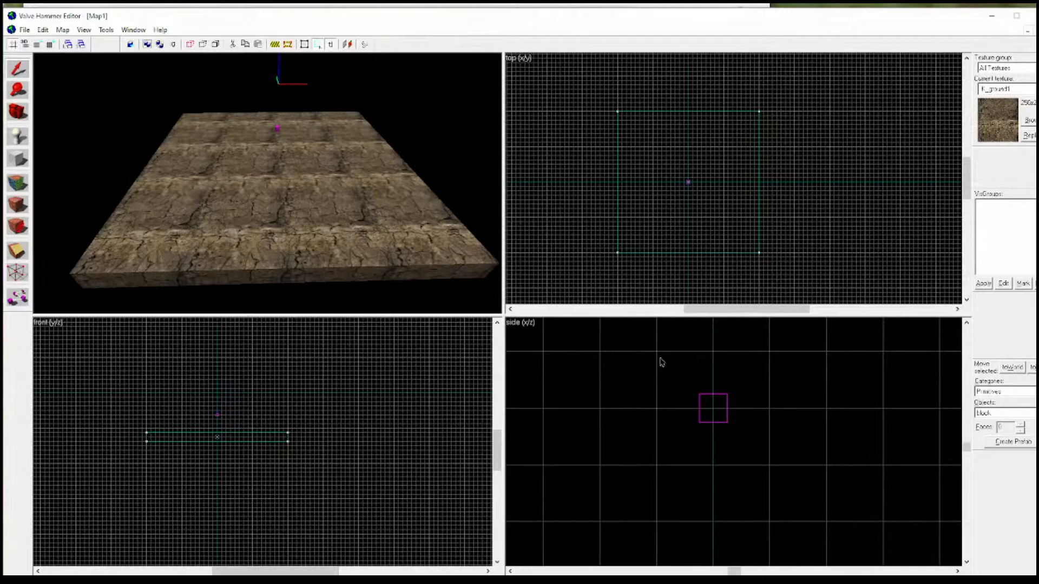
{"action": "left_click_drag", "start_coordinate": [685, 376], "coordinate": [770, 462]}
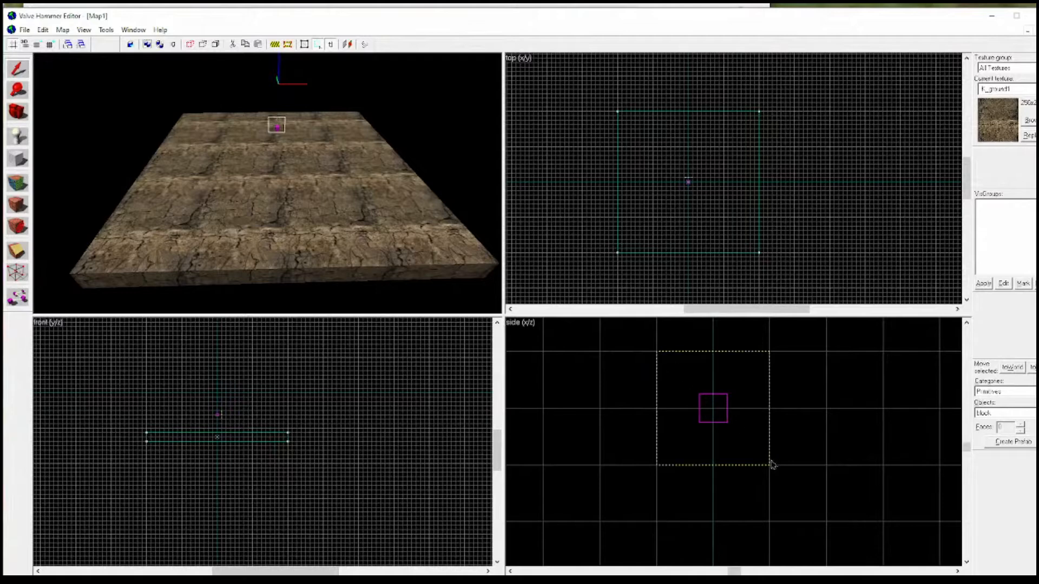
{"action": "key", "text": "Return"}
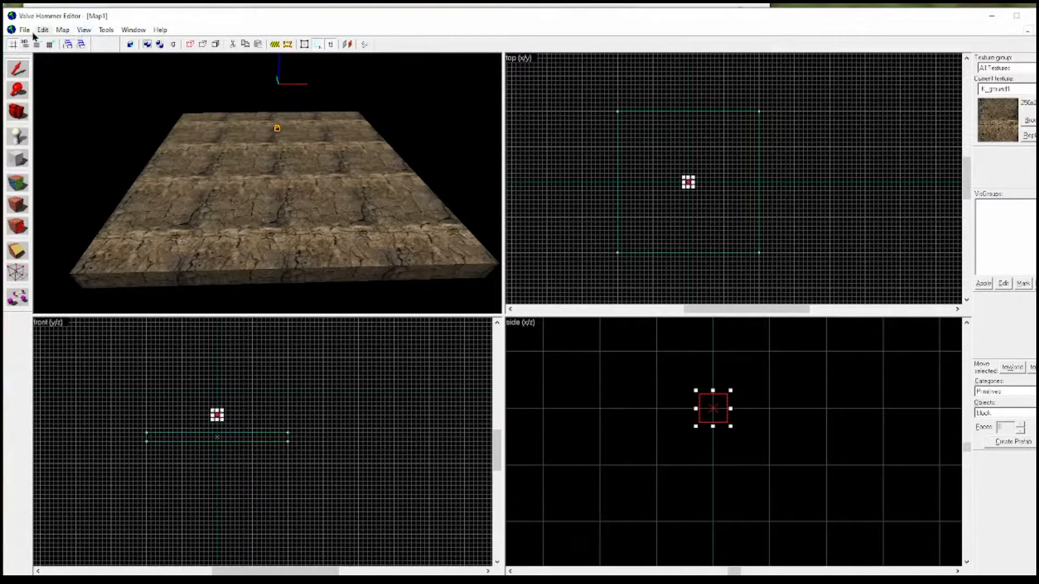
Open the selected entity's Object Properties and look through its attribute list.
{"action": "left_click", "coordinate": [63, 31]}
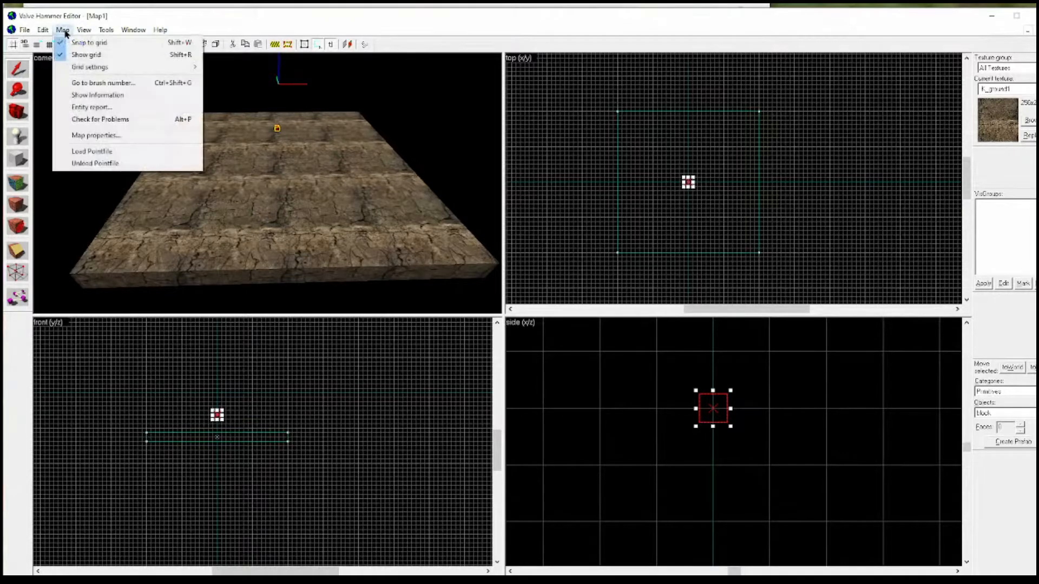
{"action": "mouse_move", "coordinate": [48, 33]}
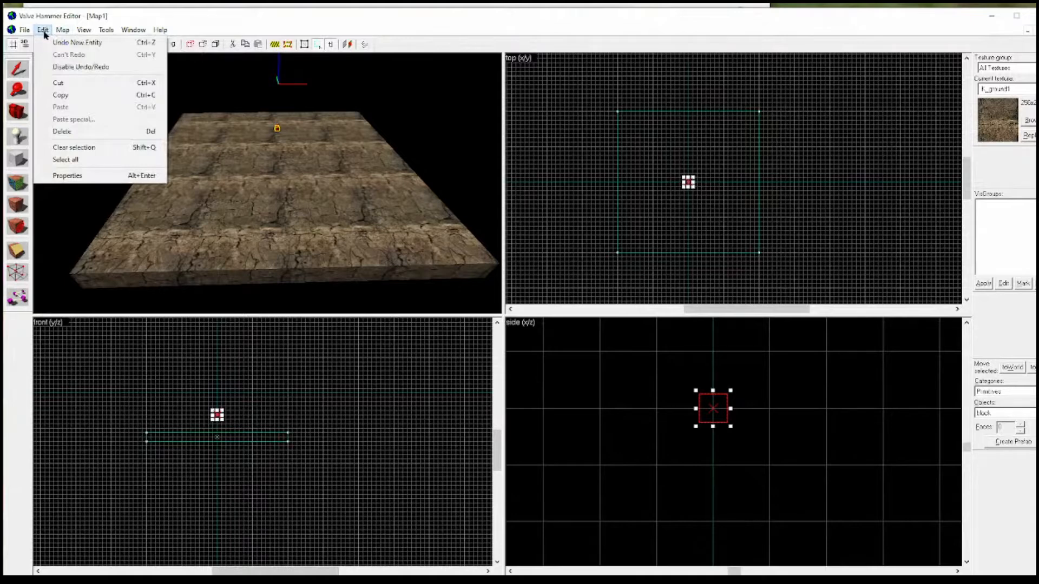
{"action": "left_click", "coordinate": [68, 176]}
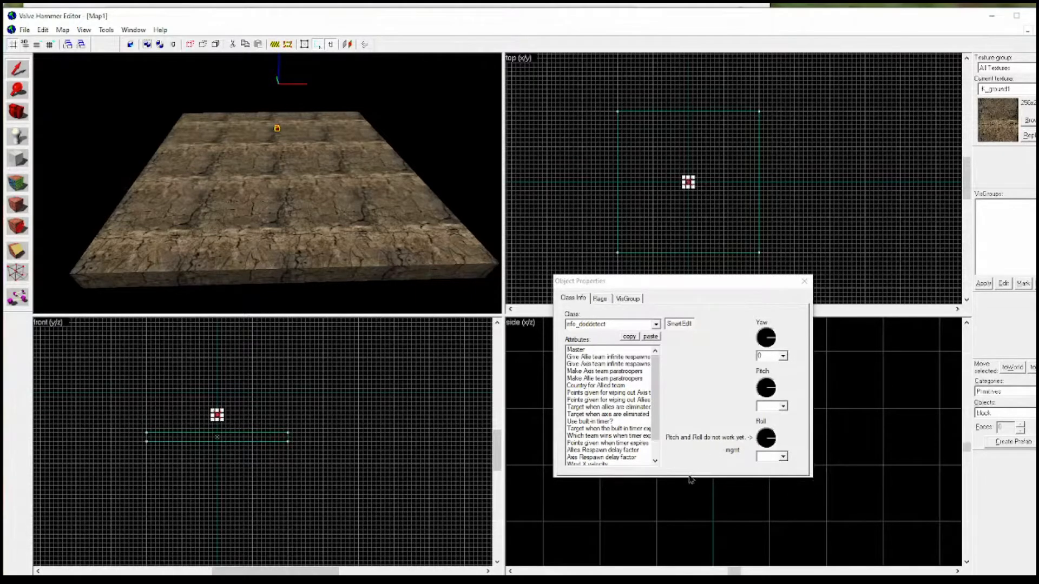
{"action": "scroll", "coordinate": [661, 414], "scroll_direction": "down", "scroll_amount": 3}
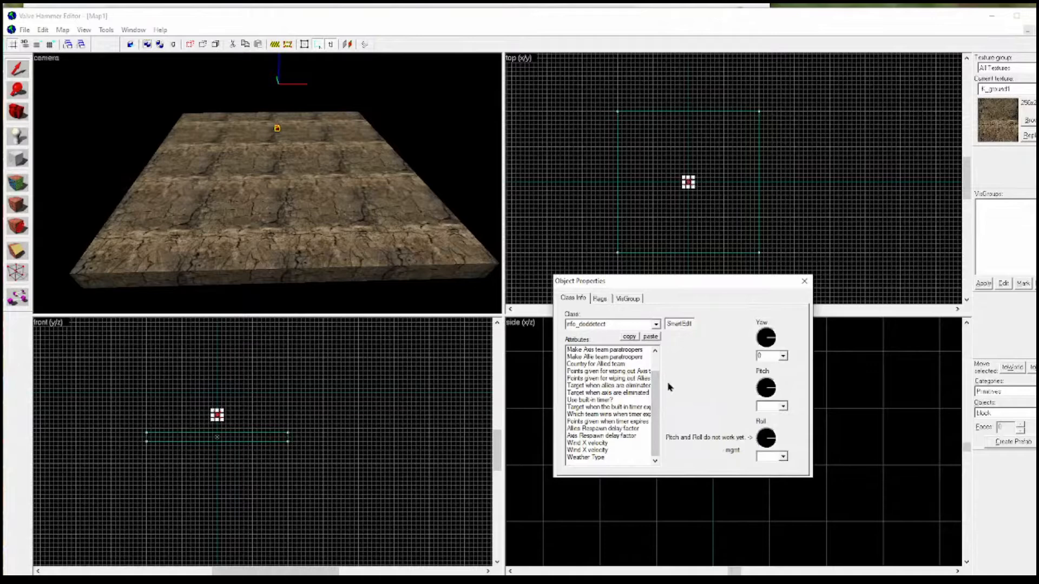
{"action": "scroll", "coordinate": [603, 399], "scroll_direction": "up", "scroll_amount": 1}
{"action": "scroll", "coordinate": [602, 399], "scroll_direction": "up", "scroll_amount": 1}
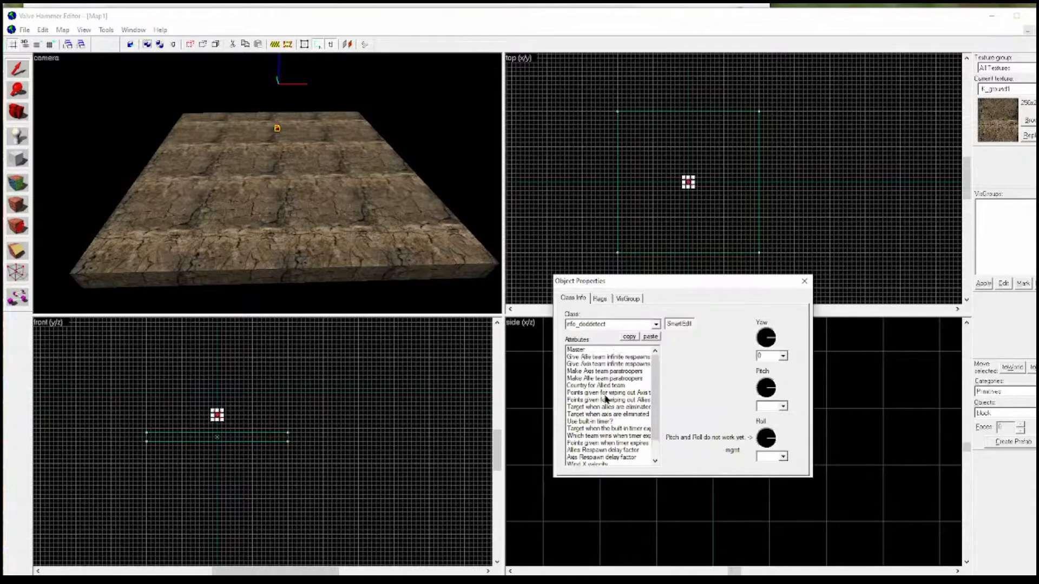
Examine the Allied and Axis infinite respawn attributes, keeping Yes for the Axis team.
{"action": "left_click", "coordinate": [611, 359]}
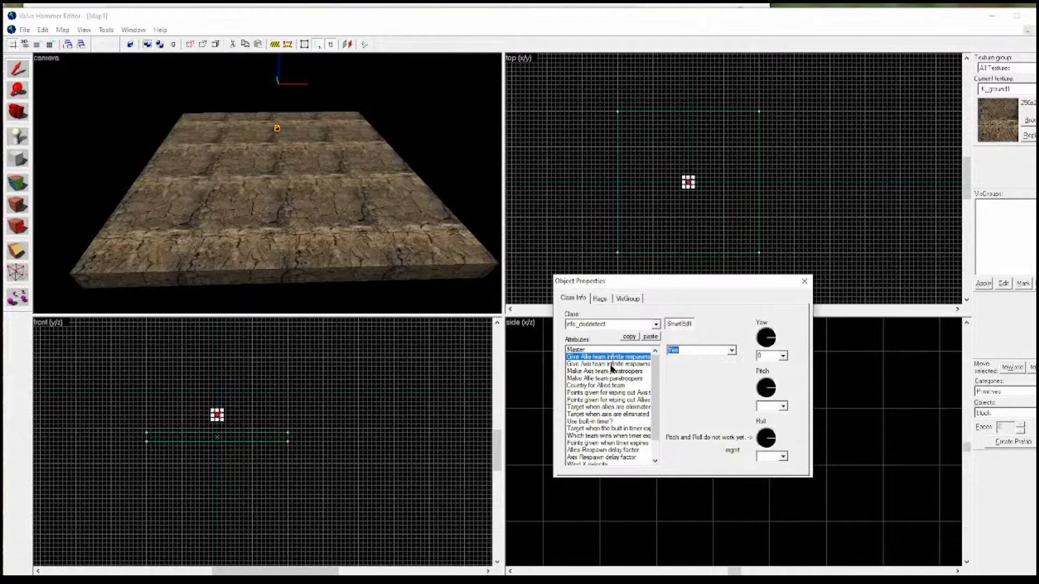
{"action": "left_click", "coordinate": [611, 365]}
{"action": "left_click", "coordinate": [732, 352]}
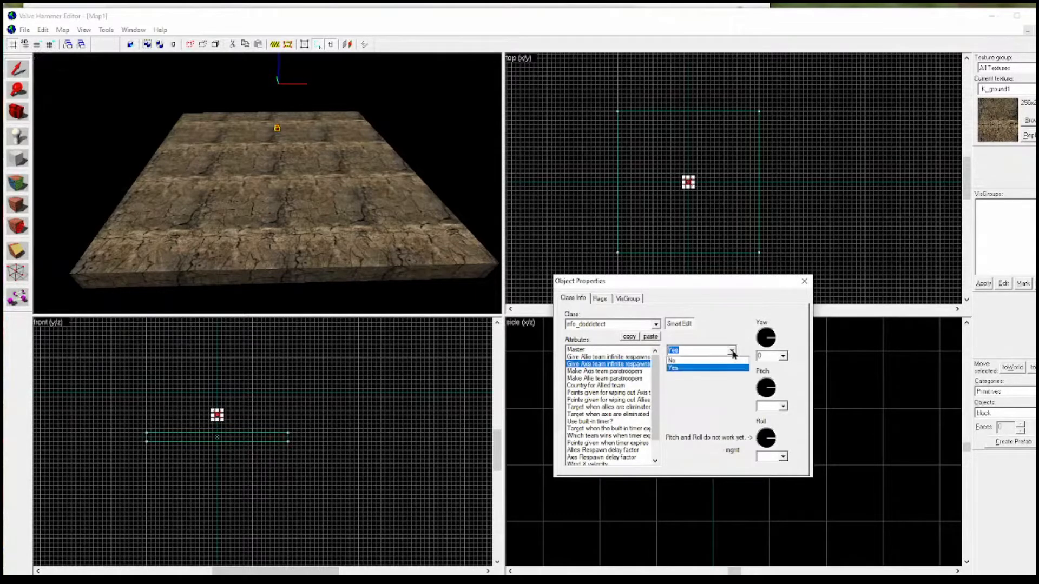
{"action": "left_click", "coordinate": [674, 368]}
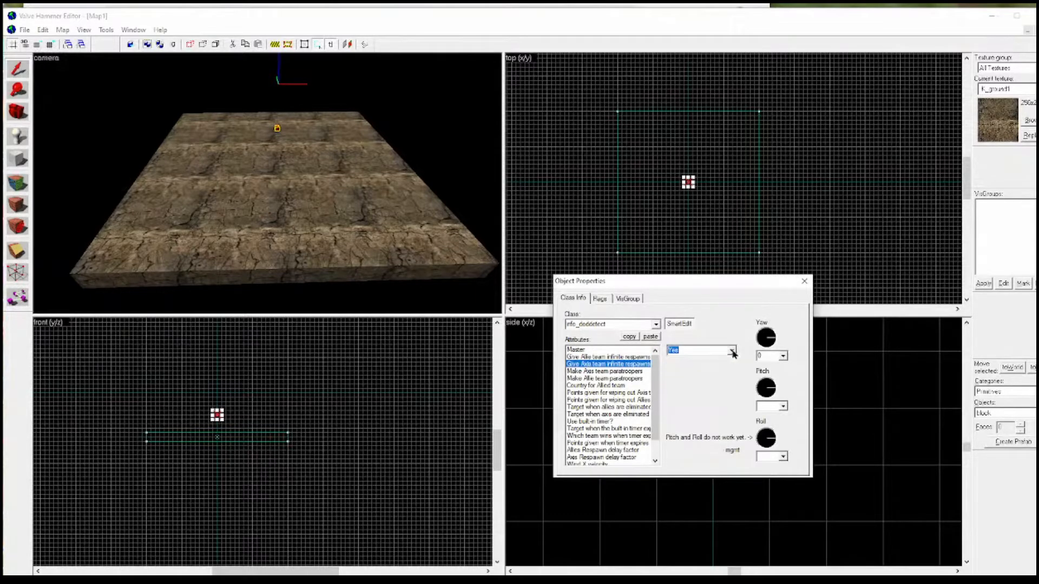
{"action": "left_click", "coordinate": [614, 358]}
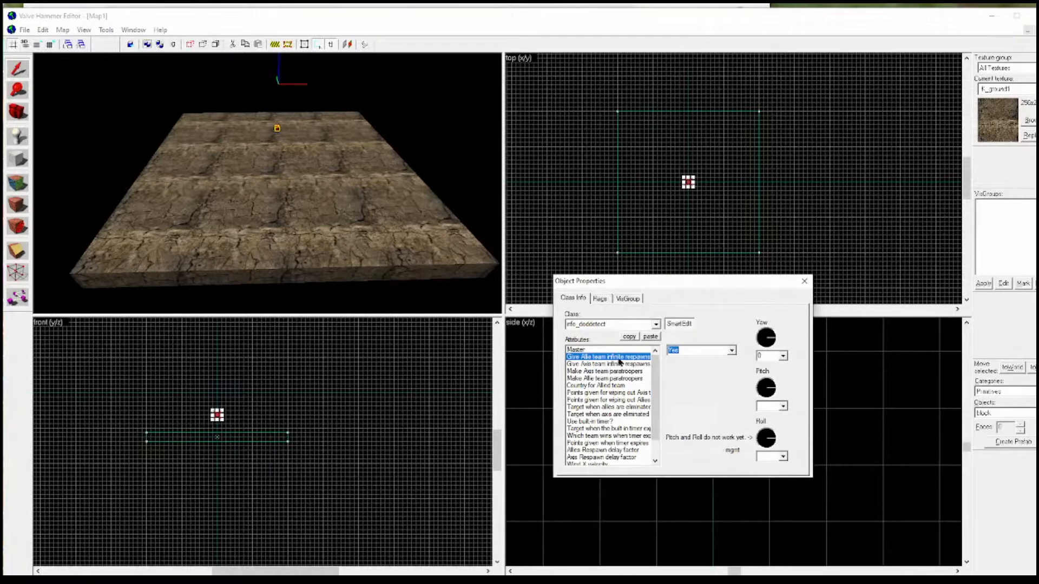
{"action": "left_click", "coordinate": [613, 364]}
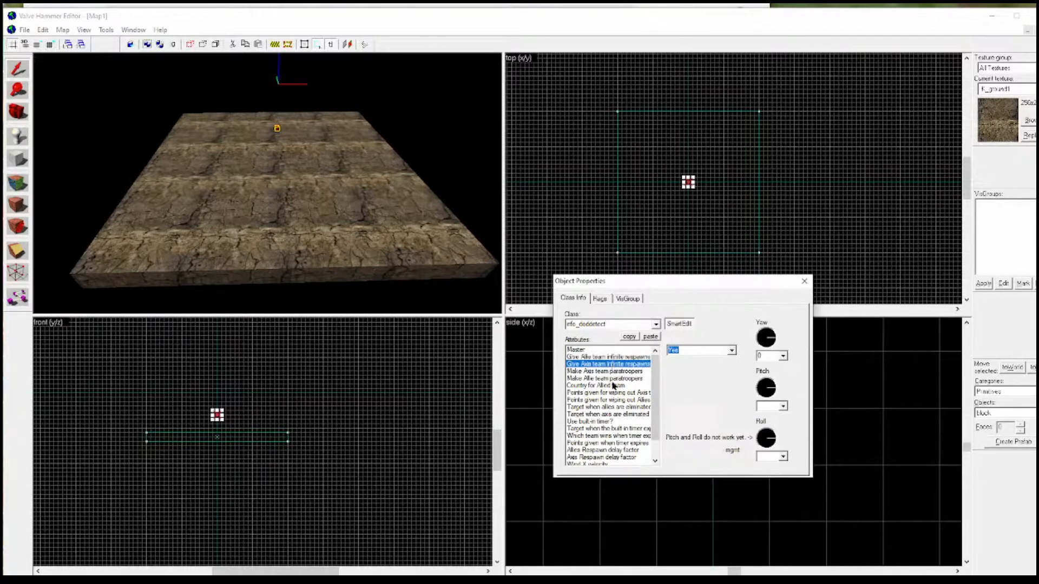
Compare the Axis and Allied team paratrooper attributes and view the choices offered for the Axis team.
{"action": "left_click", "coordinate": [609, 372]}
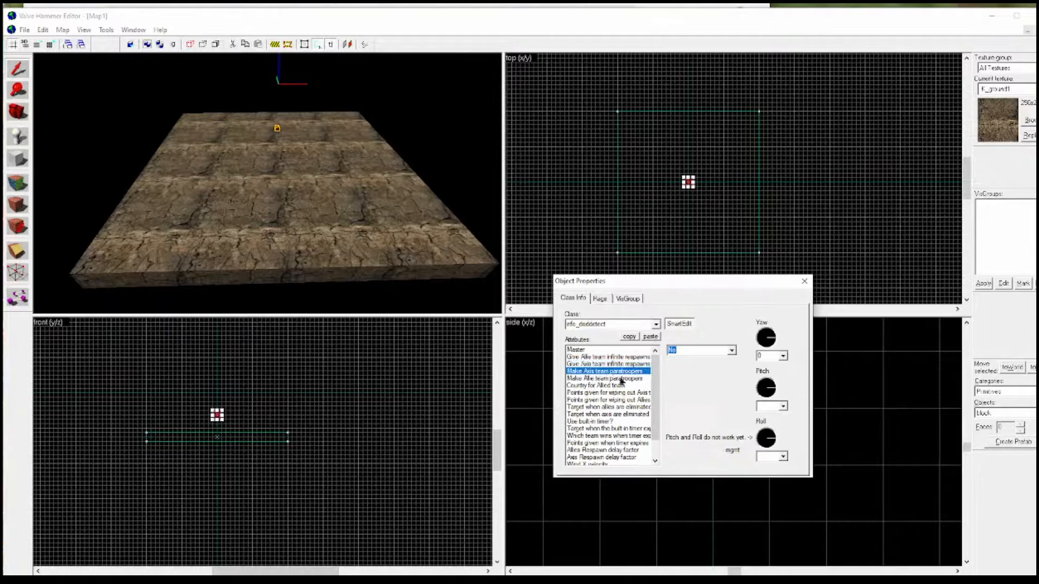
{"action": "left_click", "coordinate": [636, 379]}
{"action": "left_click", "coordinate": [634, 372]}
{"action": "left_click", "coordinate": [625, 379]}
{"action": "left_click", "coordinate": [625, 372]}
{"action": "left_click", "coordinate": [732, 351]}
{"action": "left_click", "coordinate": [732, 350]}
View the country choices for the Allied team and the points given for wiping out the Axis team.
{"action": "left_click", "coordinate": [599, 386]}
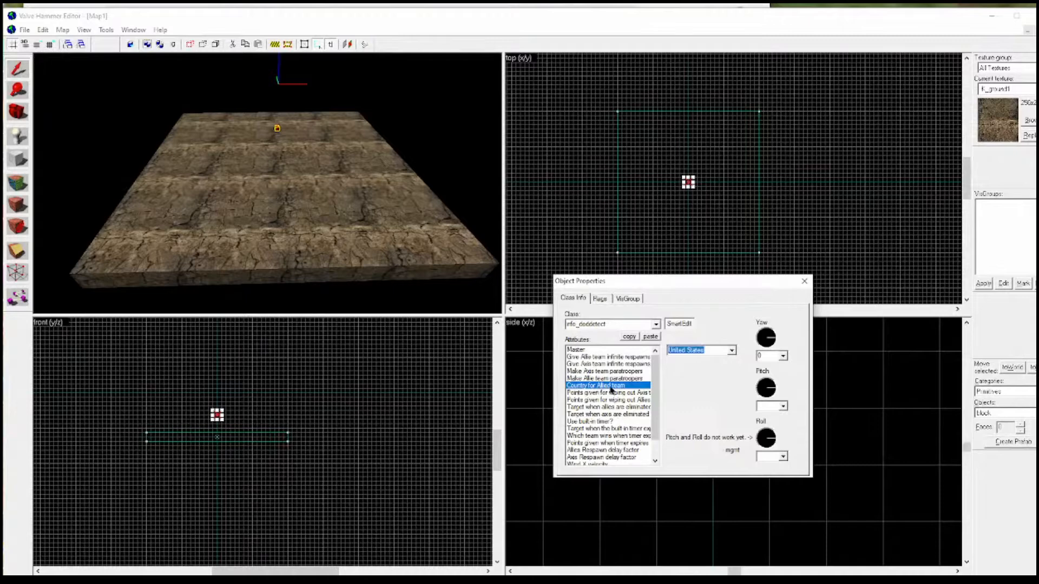
{"action": "left_click", "coordinate": [732, 351]}
{"action": "left_click", "coordinate": [732, 351]}
{"action": "left_click", "coordinate": [597, 394]}
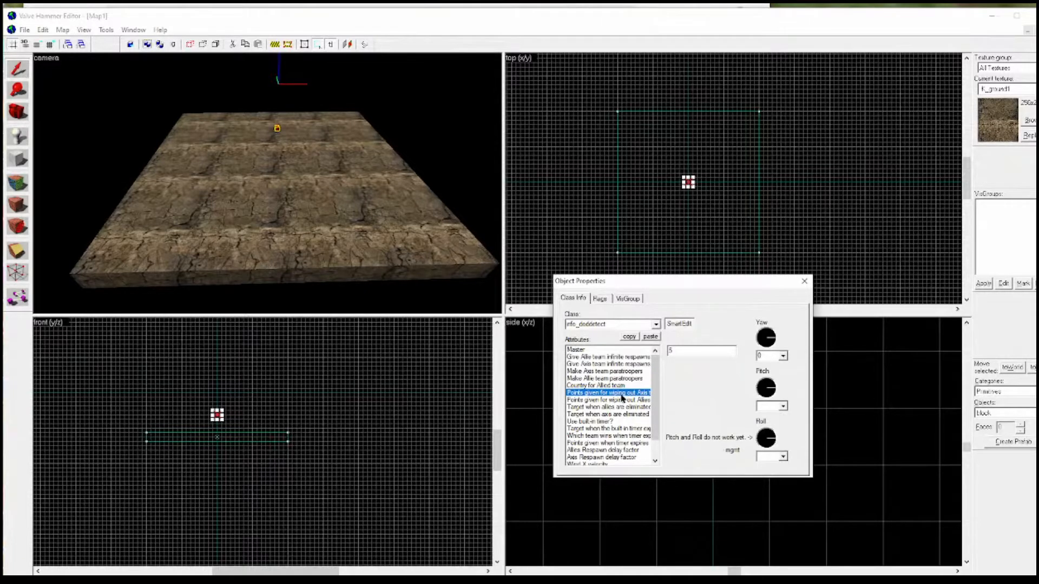
Review the attributes for team elimination targets, the built-in timer and its winning team, and the Allied respawn delay factor.
{"action": "left_click", "coordinate": [604, 408]}
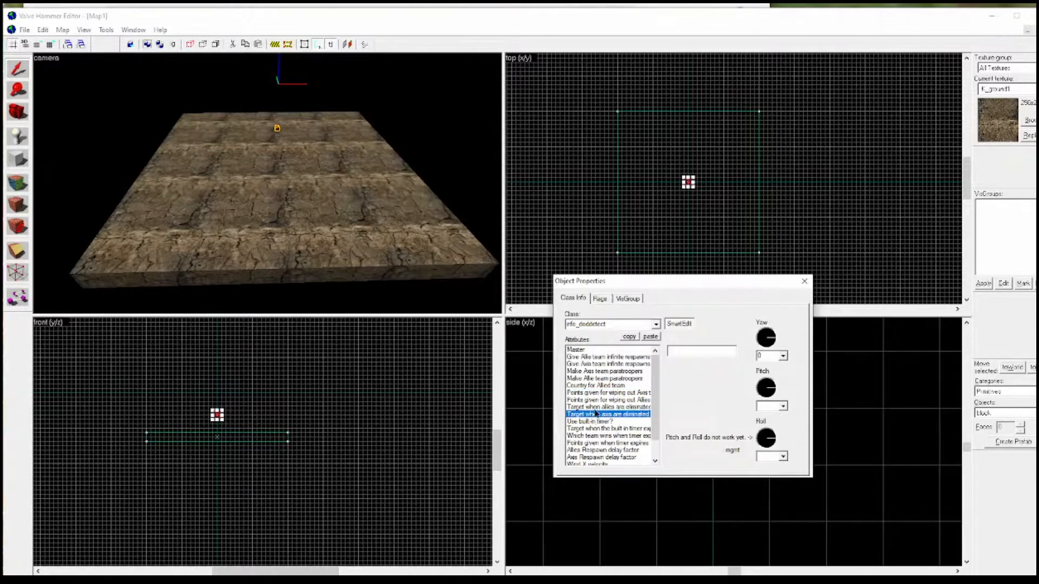
{"action": "left_click", "coordinate": [593, 415]}
{"action": "left_click", "coordinate": [592, 422]}
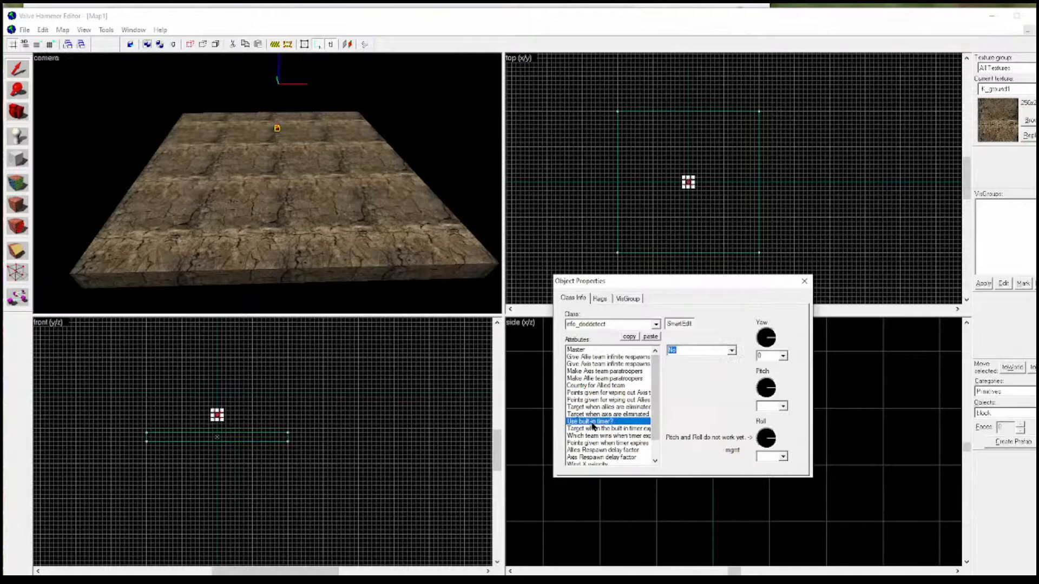
{"action": "left_click", "coordinate": [606, 428]}
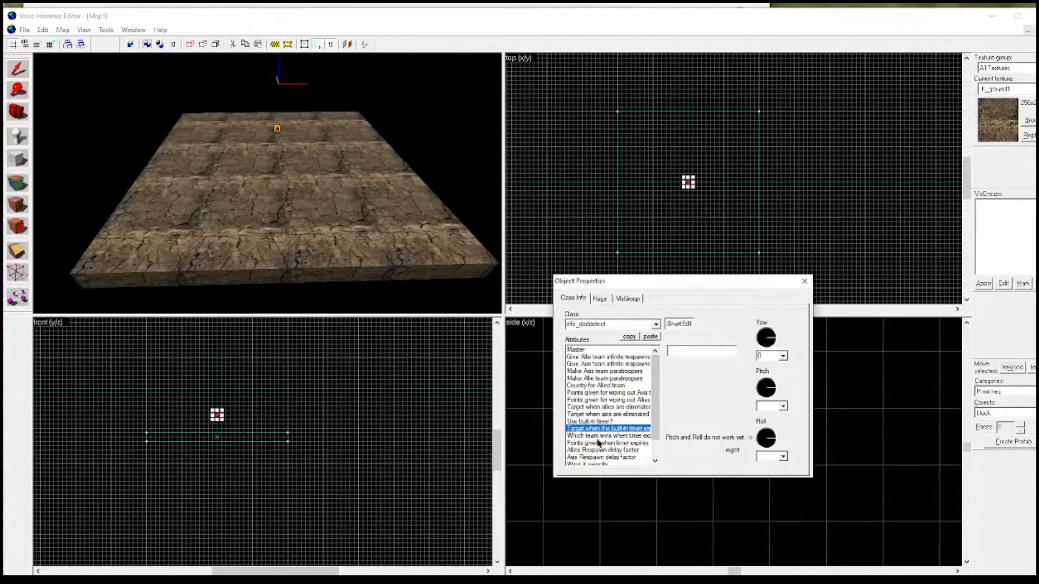
{"action": "scroll", "coordinate": [655, 427], "scroll_direction": "down", "scroll_amount": 1}
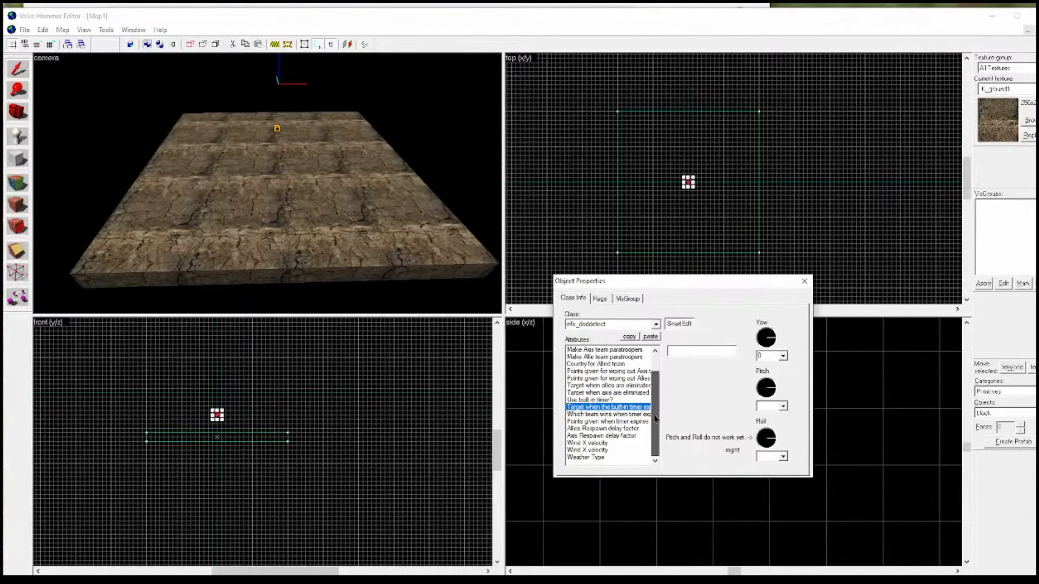
{"action": "left_click", "coordinate": [598, 415]}
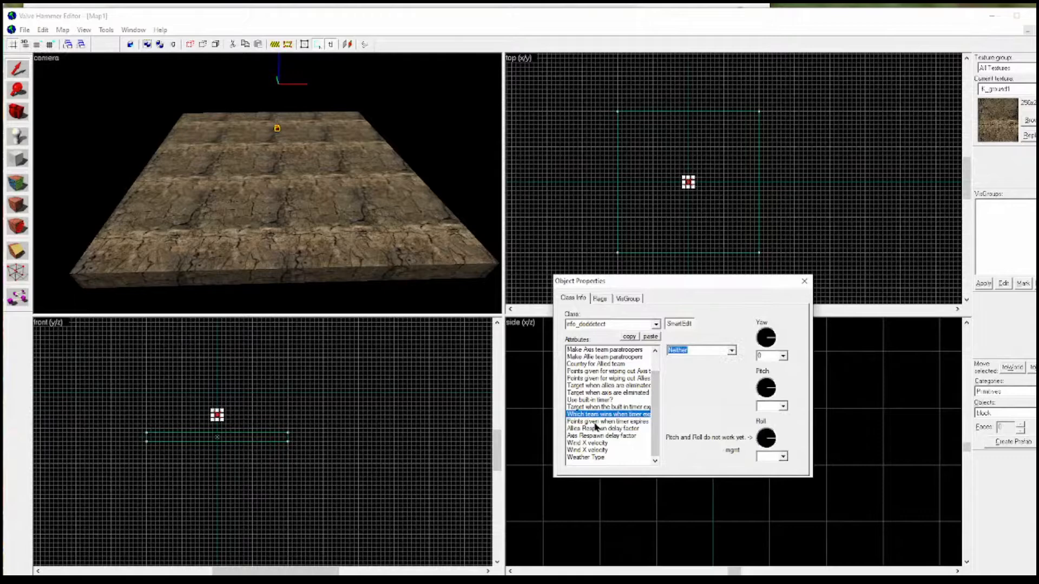
{"action": "left_click", "coordinate": [596, 429]}
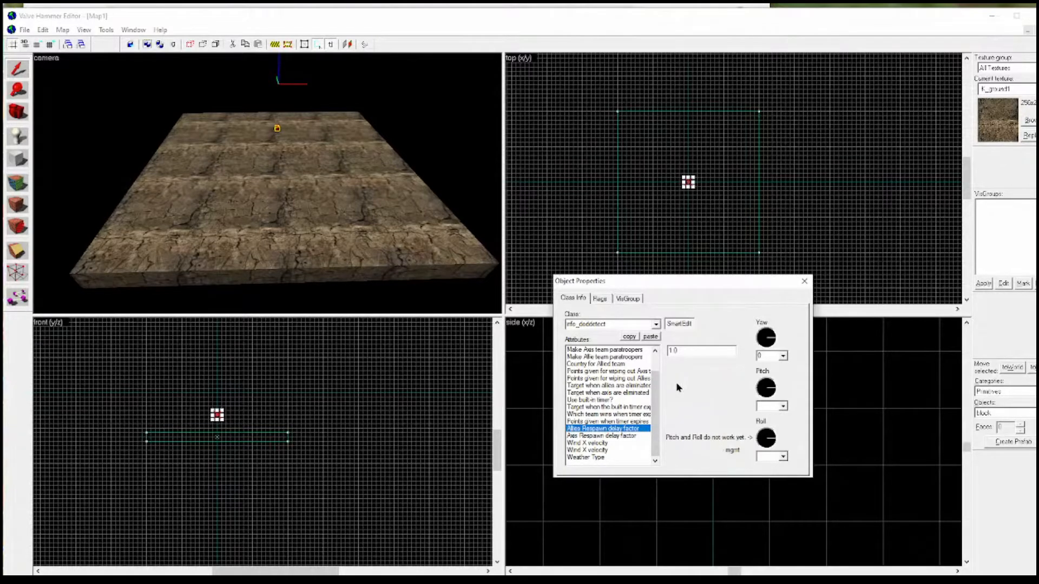
Review the two wind velocity attributes and the choices offered for the Weather Type attribute.
{"action": "left_click", "coordinate": [592, 443]}
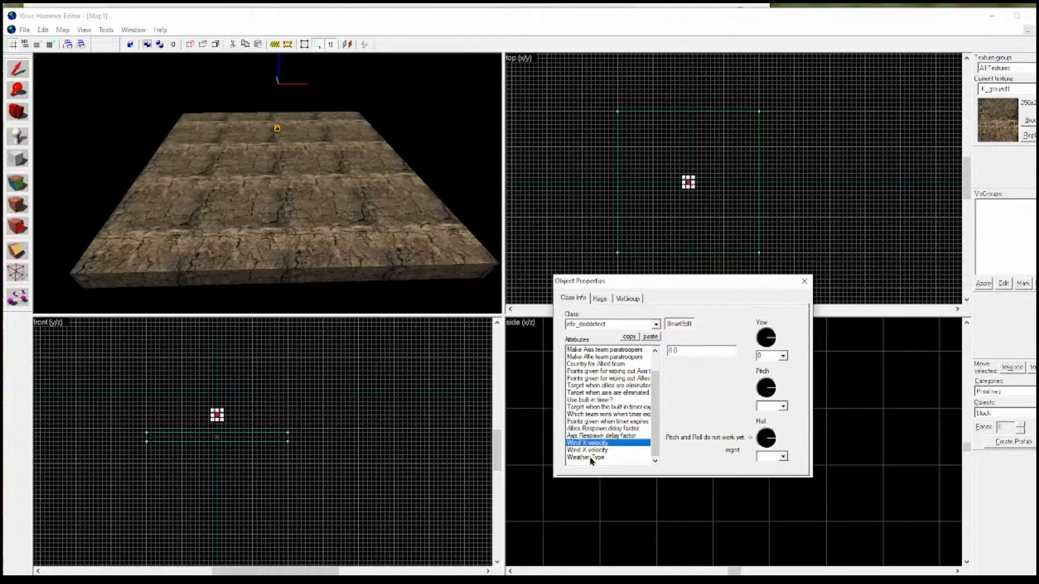
{"action": "left_click", "coordinate": [592, 451]}
{"action": "left_click", "coordinate": [594, 444]}
{"action": "left_click", "coordinate": [597, 450]}
{"action": "left_click", "coordinate": [595, 443]}
{"action": "left_click", "coordinate": [598, 450]}
{"action": "left_click", "coordinate": [599, 459]}
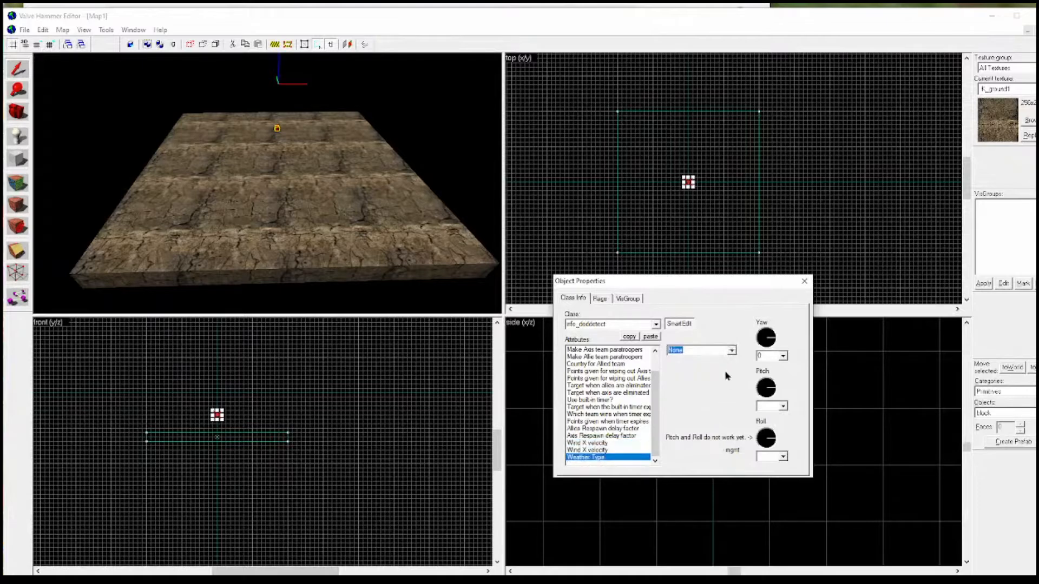
{"action": "left_click", "coordinate": [734, 352]}
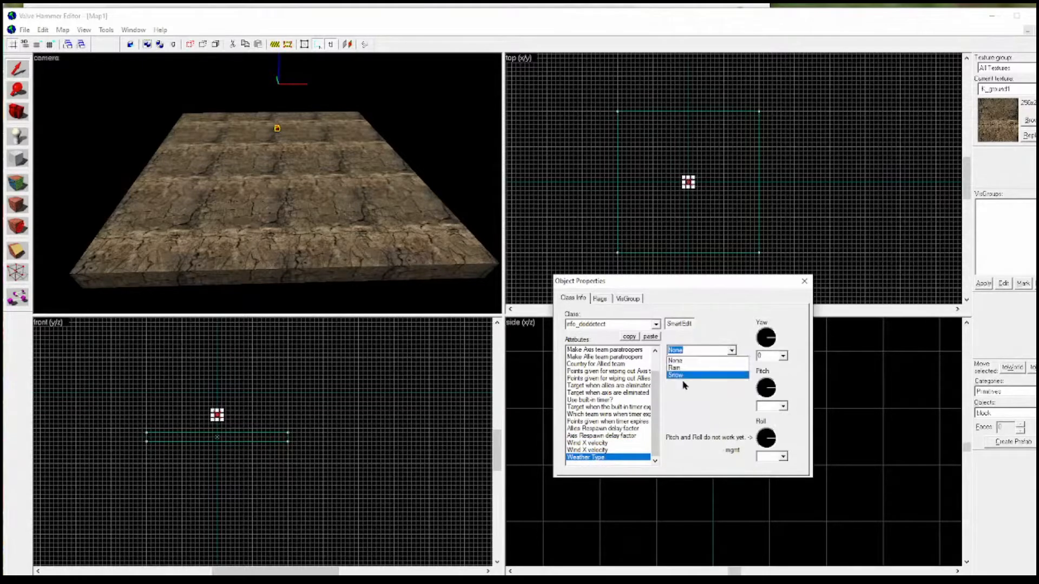
{"action": "left_click", "coordinate": [733, 352]}
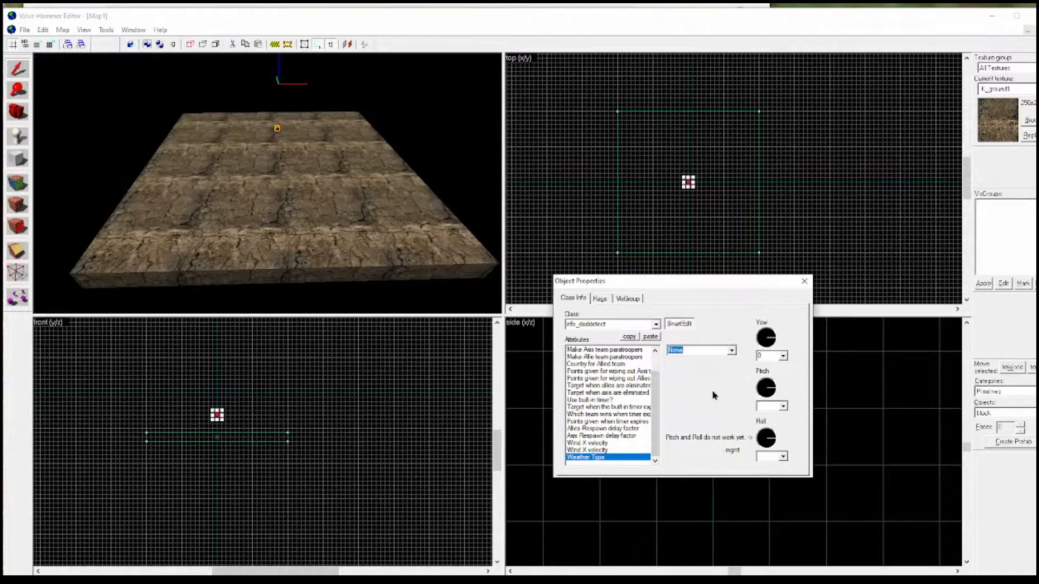
Check the flags of the info_doddetect entity, then close its properties and deselect it.
{"action": "left_click", "coordinate": [601, 299]}
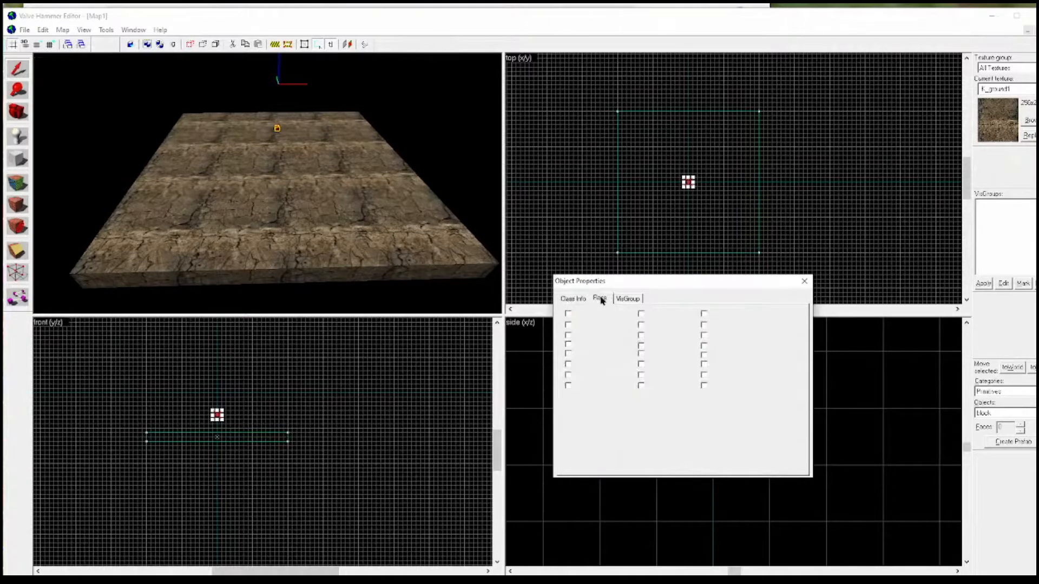
{"action": "left_click", "coordinate": [578, 301]}
{"action": "left_click", "coordinate": [601, 300]}
{"action": "left_click", "coordinate": [572, 301]}
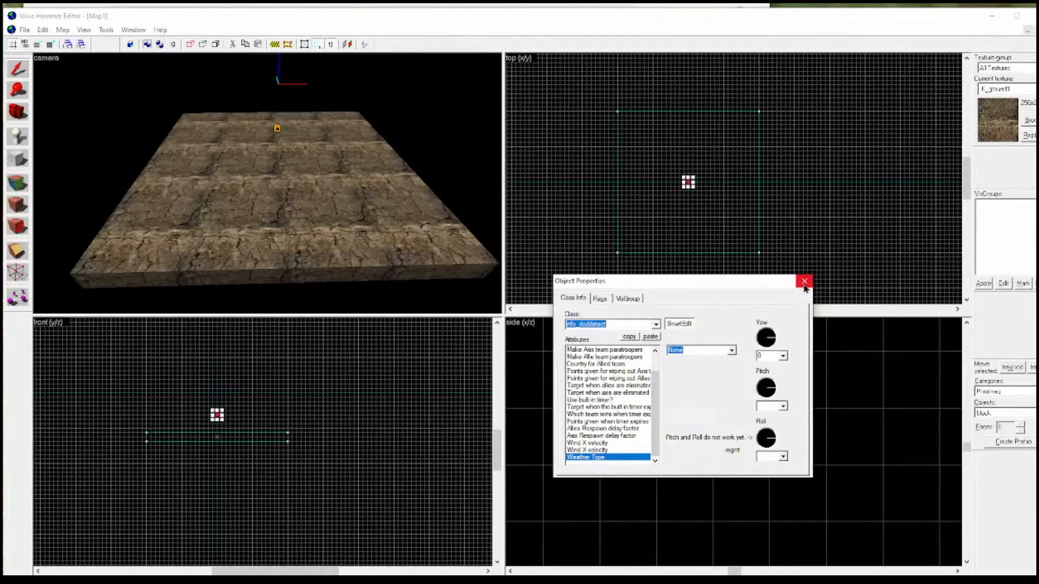
{"action": "left_click", "coordinate": [805, 282]}
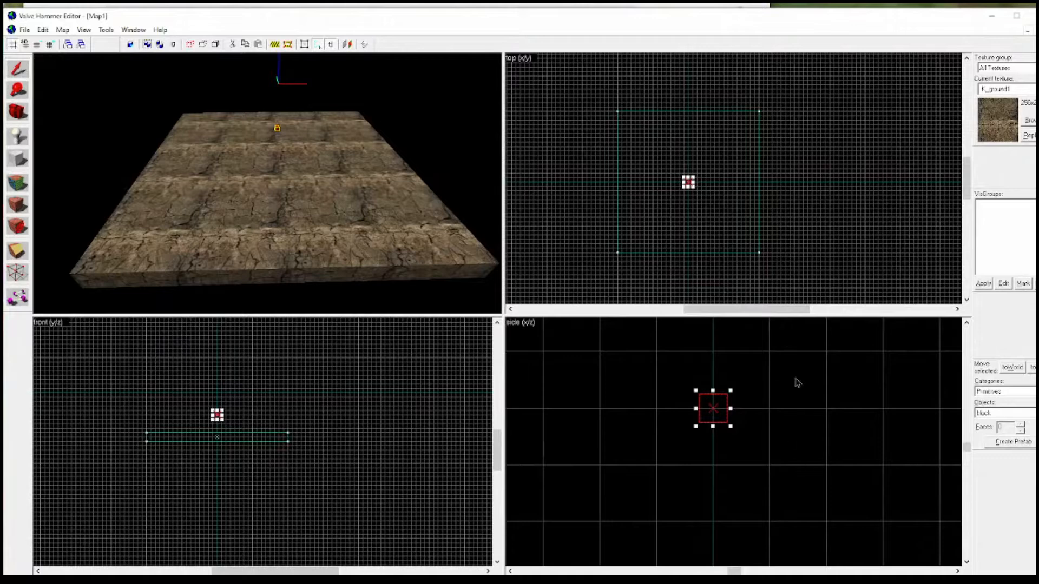
{"action": "left_click", "coordinate": [725, 258]}
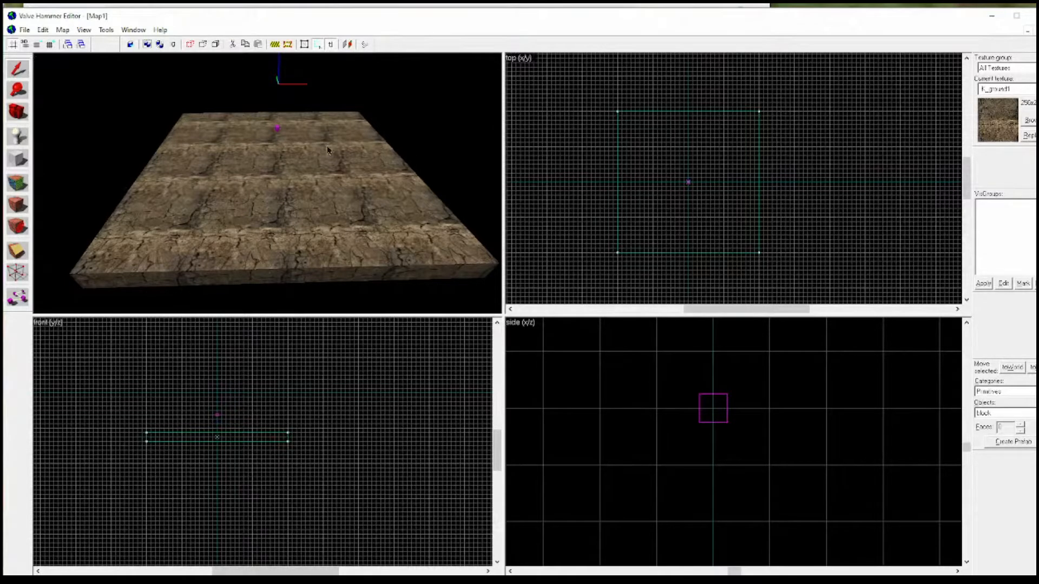
Start the Entity tool, browse the available entities and choose info_player_axis as the object to place.
{"action": "left_click", "coordinate": [21, 143]}
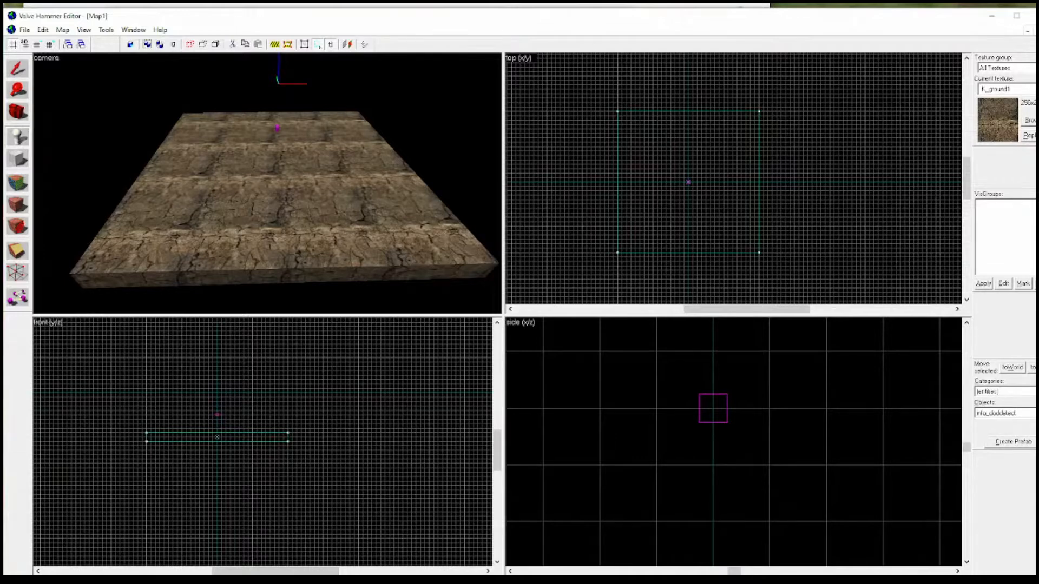
{"action": "left_click", "coordinate": [1035, 413]}
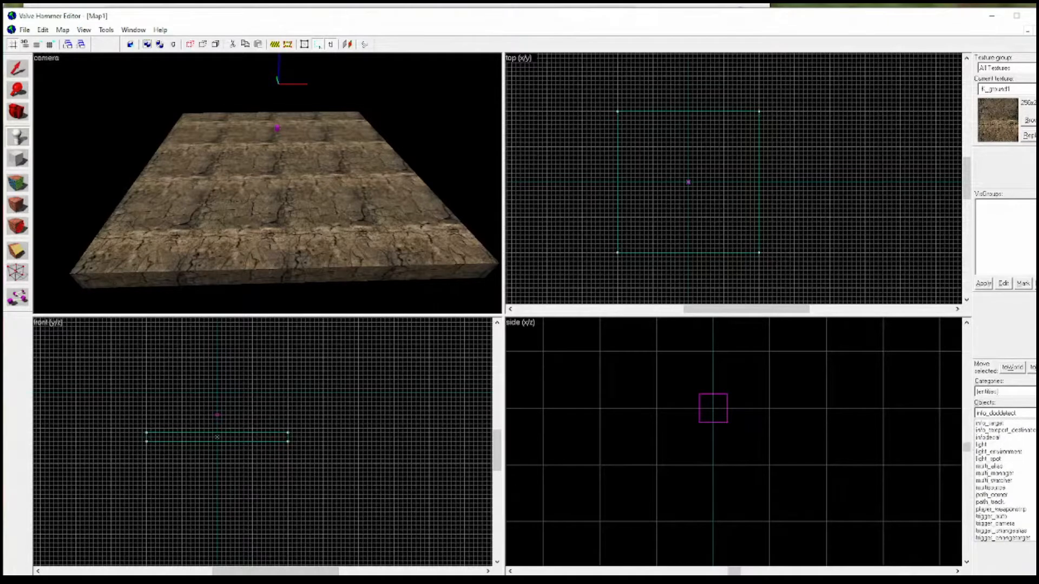
{"action": "scroll", "coordinate": [1005, 480], "scroll_direction": "down", "scroll_amount": 20}
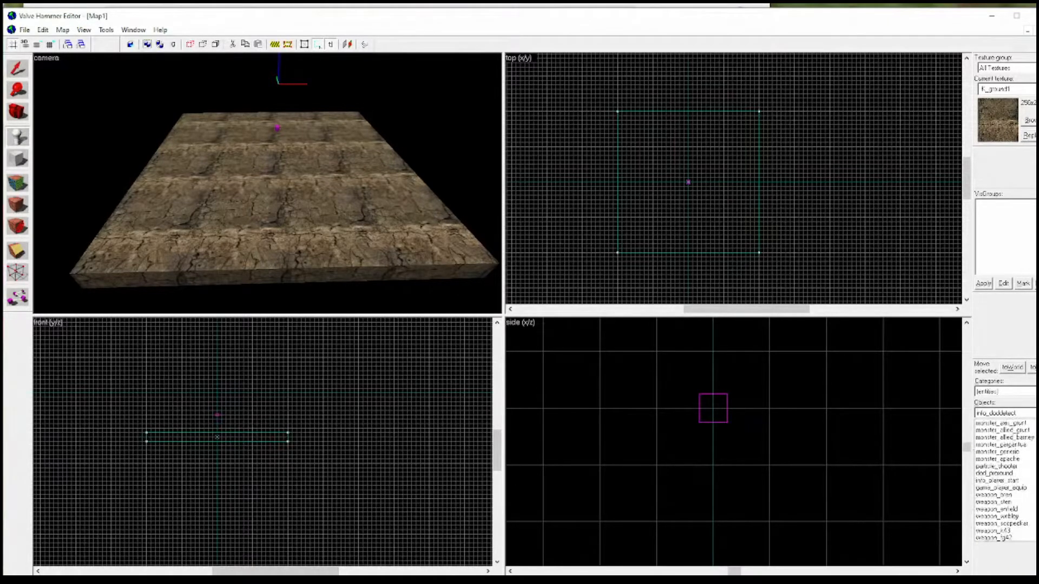
{"action": "scroll", "coordinate": [1006, 480], "scroll_direction": "down", "scroll_amount": 15}
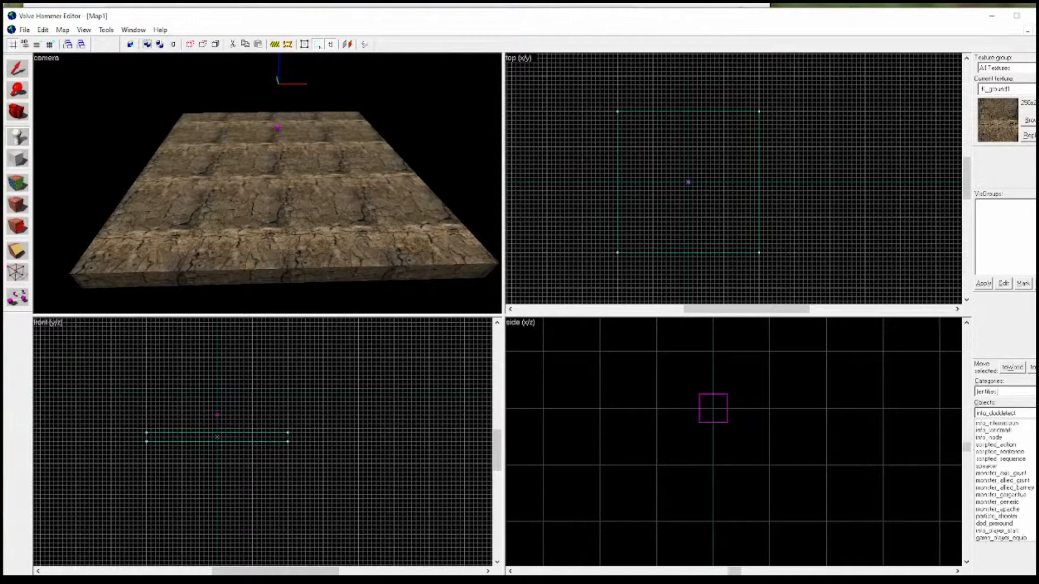
{"action": "scroll", "coordinate": [1005, 481], "scroll_direction": "down", "scroll_amount": 15}
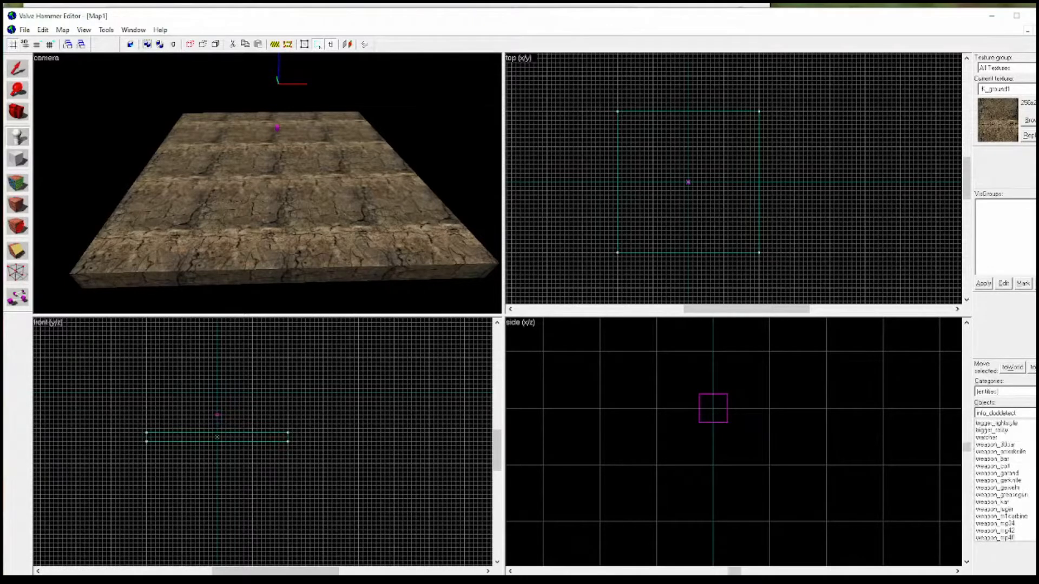
{"action": "scroll", "coordinate": [1005, 480], "scroll_direction": "up", "scroll_amount": 5}
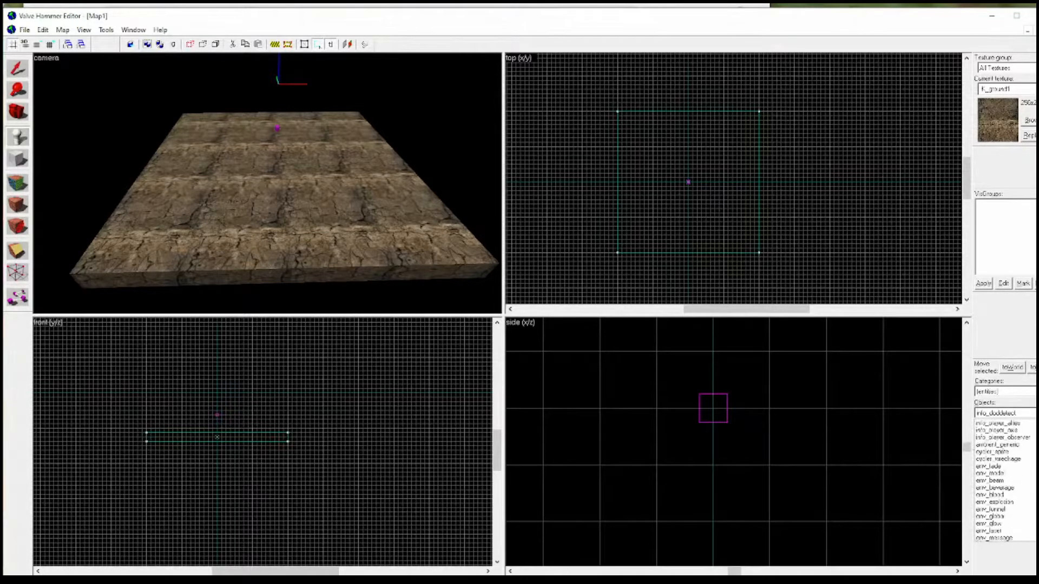
{"action": "scroll", "coordinate": [1005, 481], "scroll_direction": "up", "scroll_amount": 4}
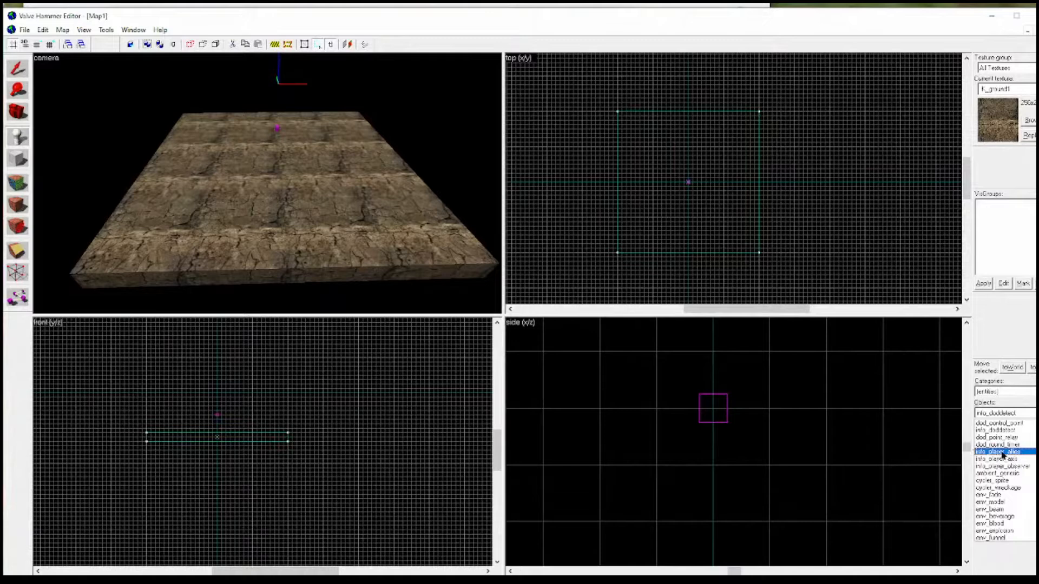
{"action": "left_click", "coordinate": [1004, 453]}
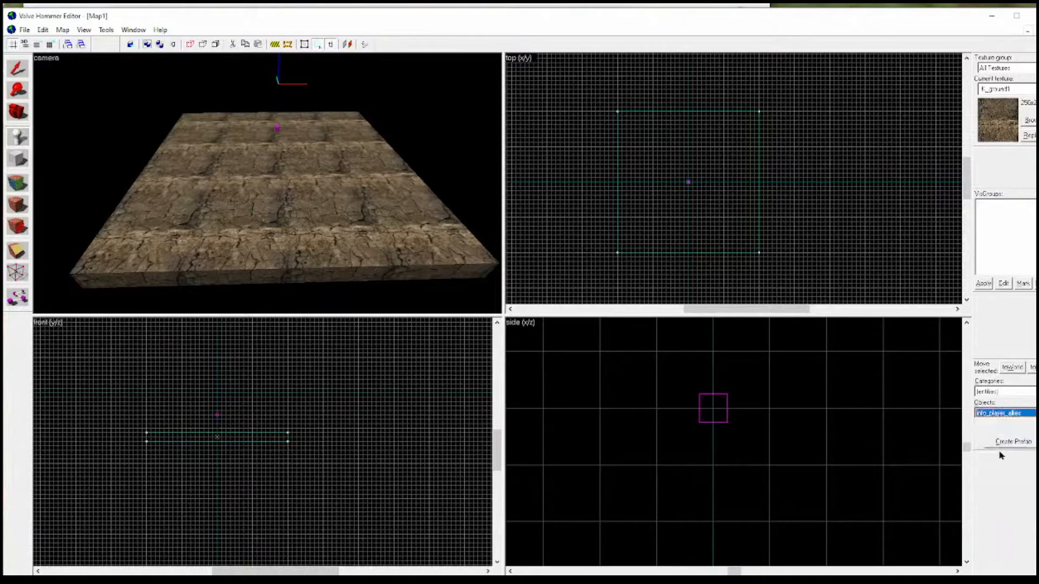
{"action": "left_click", "coordinate": [1005, 413]}
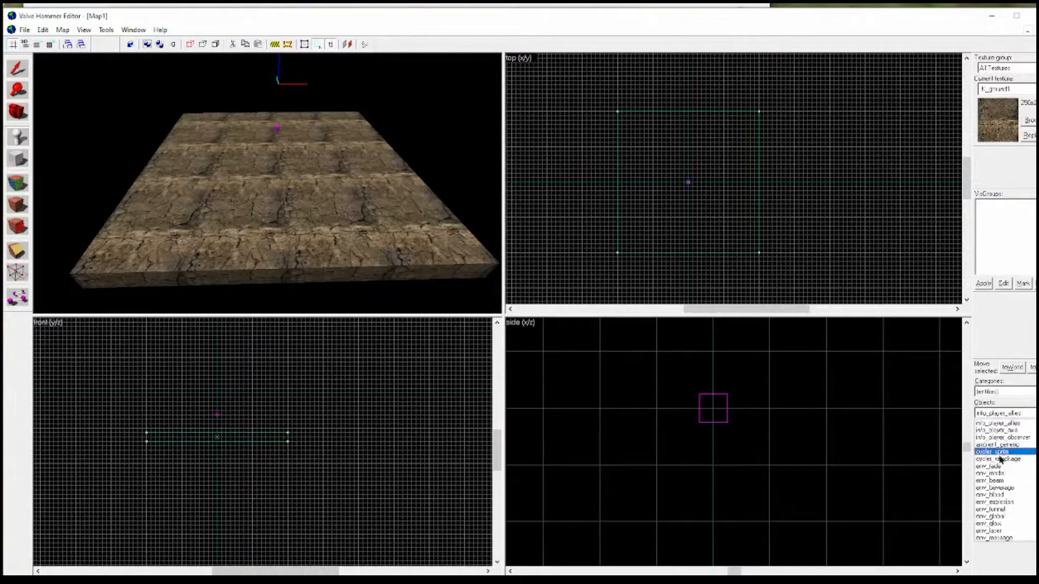
{"action": "left_click", "coordinate": [1006, 431]}
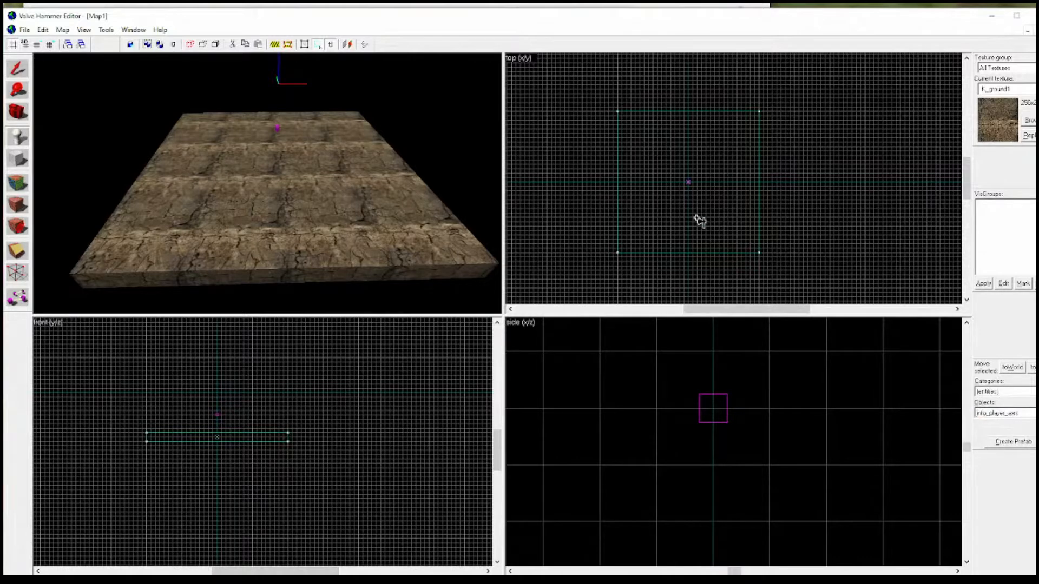
Create the info_player_axis entity over the lower-right quarter of the ground block in the top view.
{"action": "left_click", "coordinate": [723, 217]}
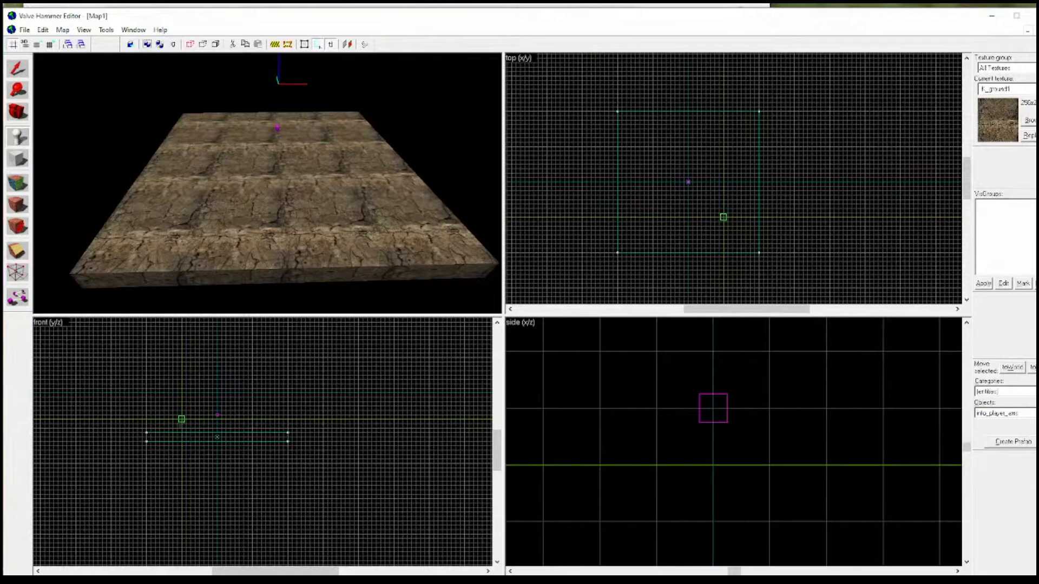
{"action": "scroll", "coordinate": [731, 460], "scroll_direction": "down", "scroll_amount": 2}
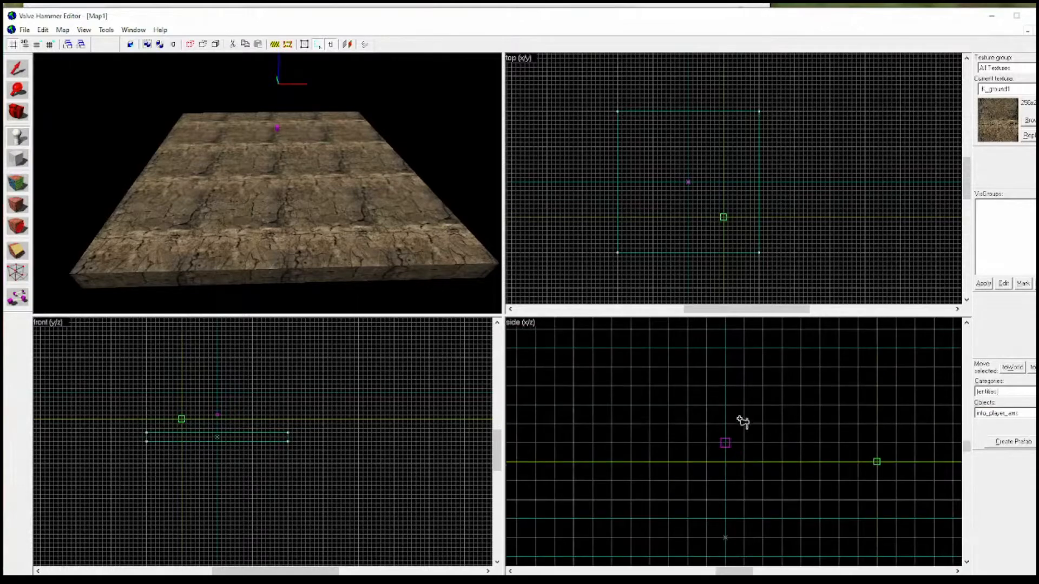
{"action": "scroll", "coordinate": [722, 477], "scroll_direction": "down", "scroll_amount": 2}
{"action": "scroll", "coordinate": [692, 414], "scroll_direction": "down", "scroll_amount": 2}
{"action": "scroll", "coordinate": [722, 431], "scroll_direction": "up", "scroll_amount": 2}
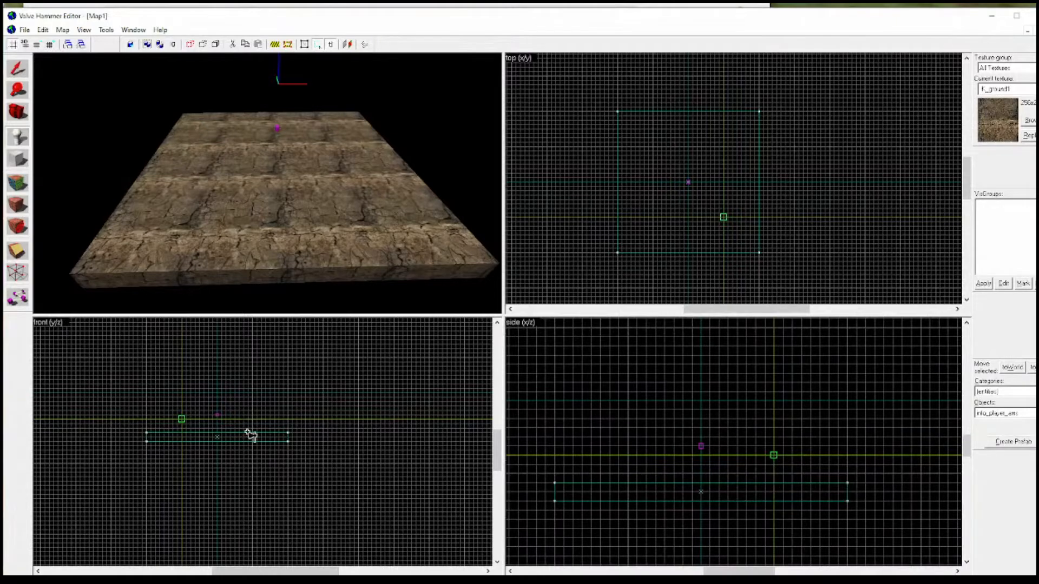
{"action": "right_click", "coordinate": [723, 217]}
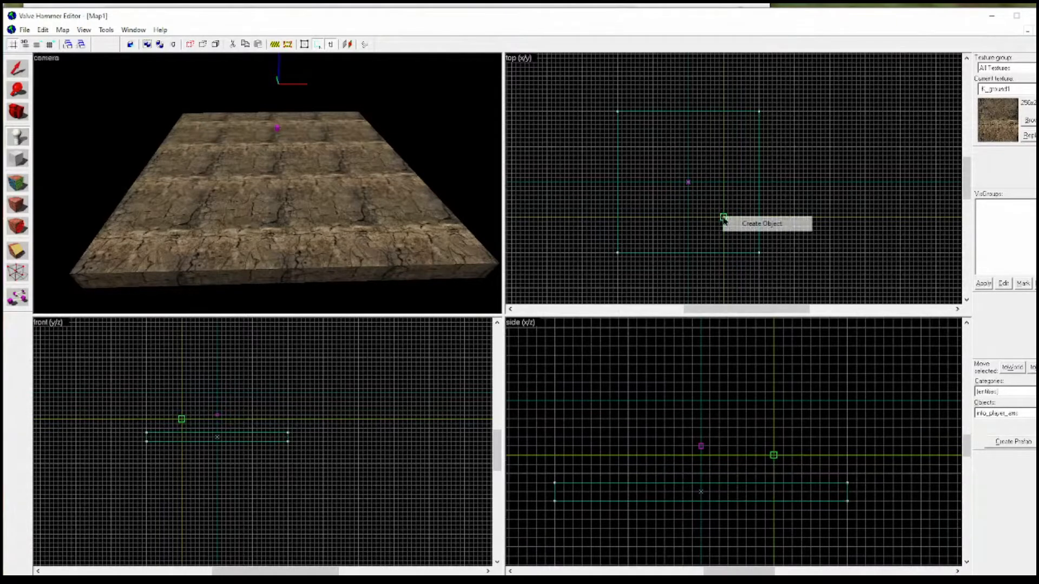
{"action": "left_click", "coordinate": [760, 228]}
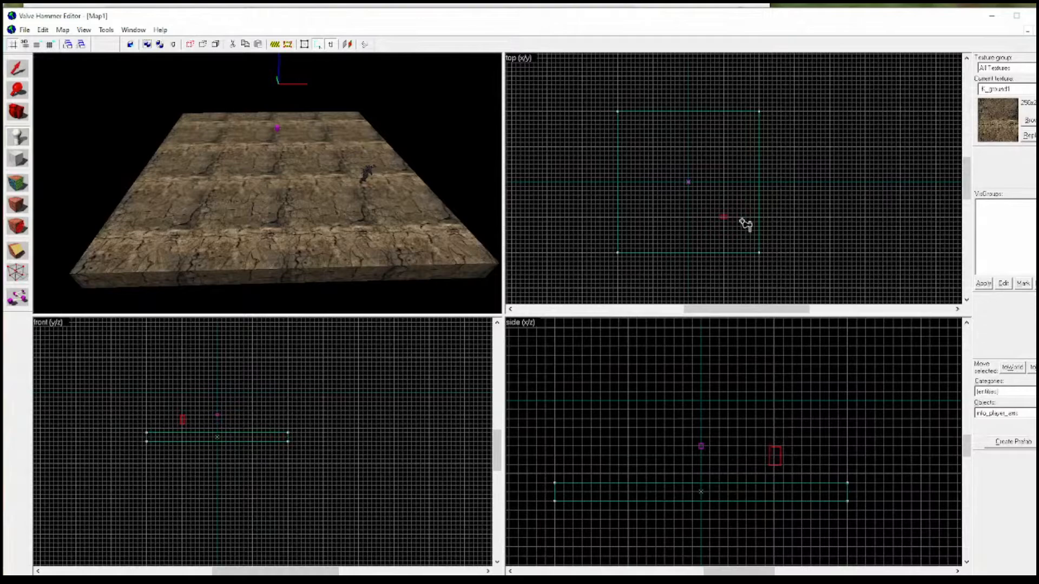
Examine the placed info_player_axis entity's position relative to the ground block in the top, front and side views.
{"action": "scroll", "coordinate": [728, 218], "scroll_direction": "up", "scroll_amount": 2}
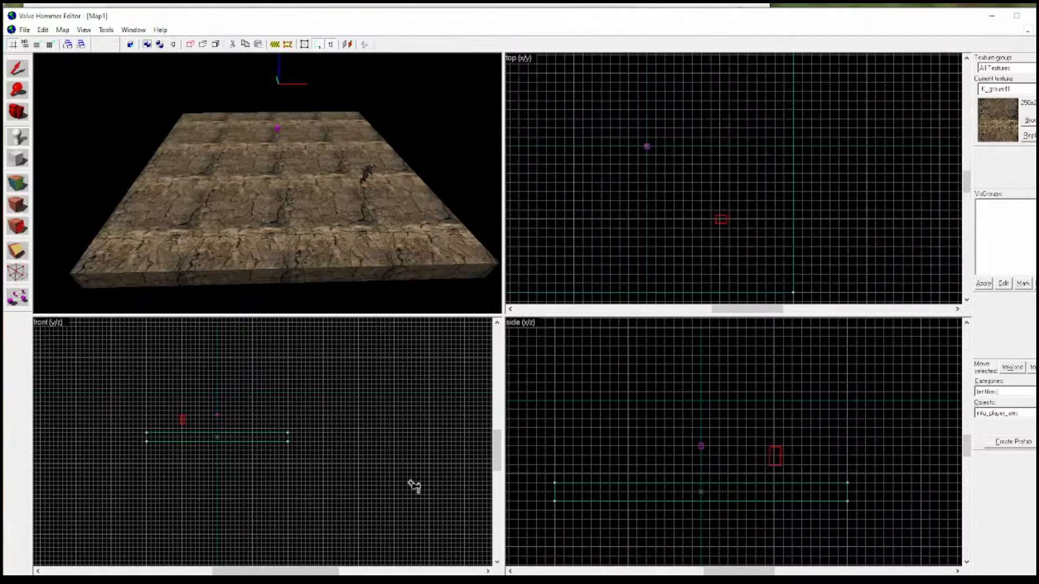
{"action": "scroll", "coordinate": [905, 253], "scroll_direction": "down", "scroll_amount": 1}
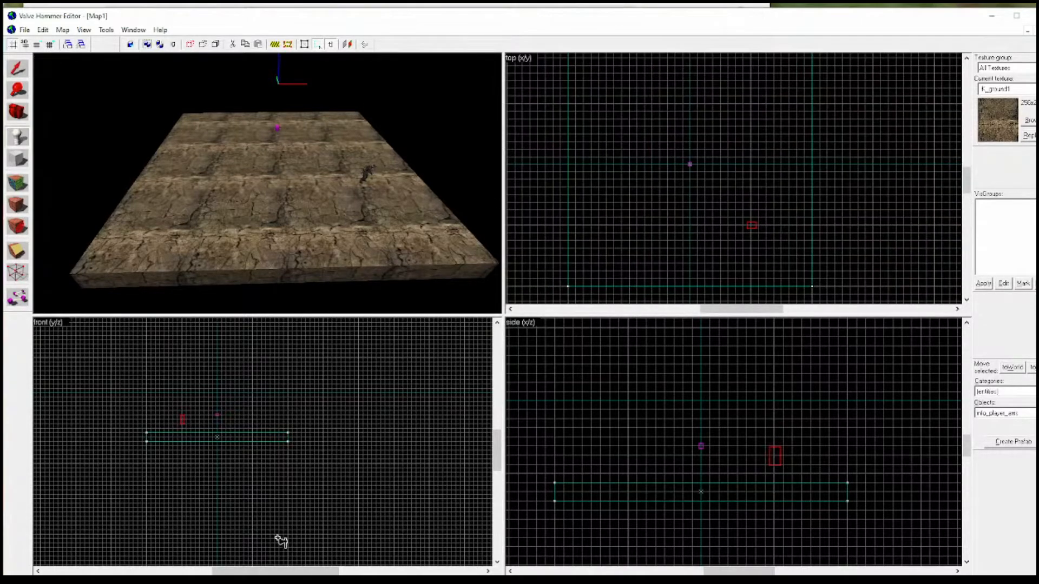
{"action": "left_click_drag", "start_coordinate": [281, 577], "coordinate": [282, 577]}
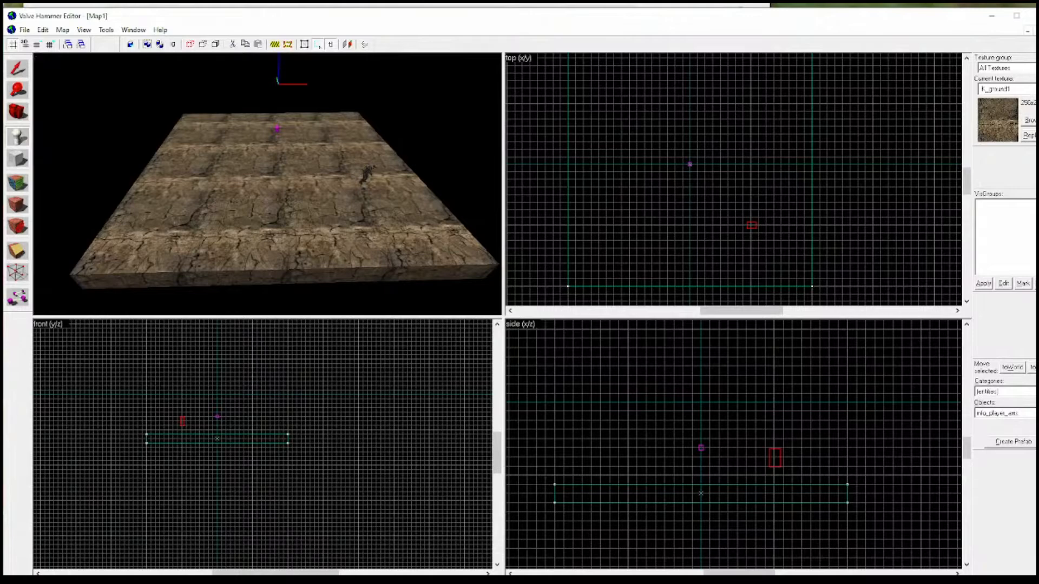
{"action": "left_click_drag", "start_coordinate": [282, 583], "coordinate": [348, 572]}
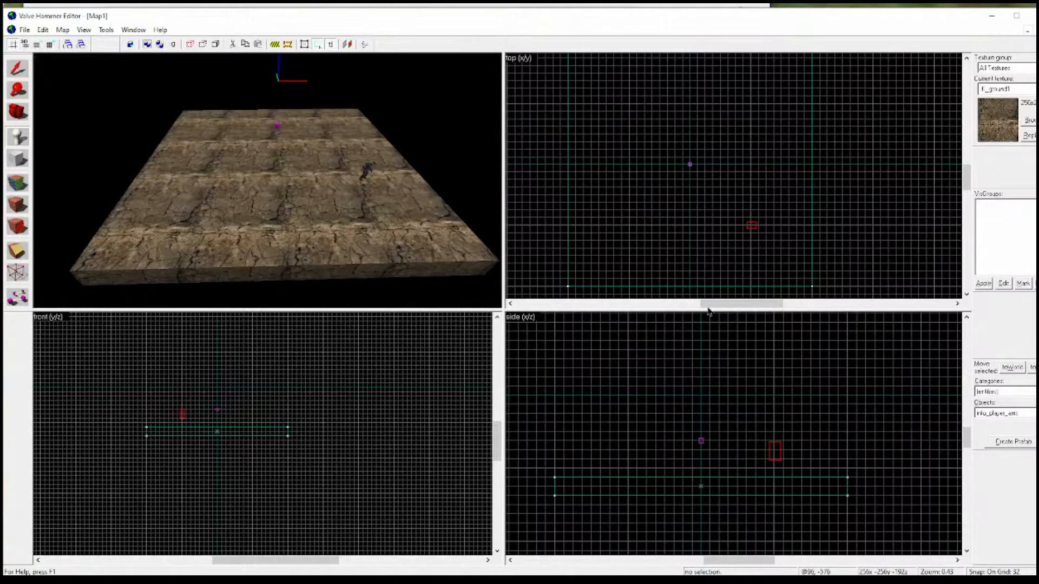
{"action": "scroll", "coordinate": [782, 466], "scroll_direction": "up", "scroll_amount": 5}
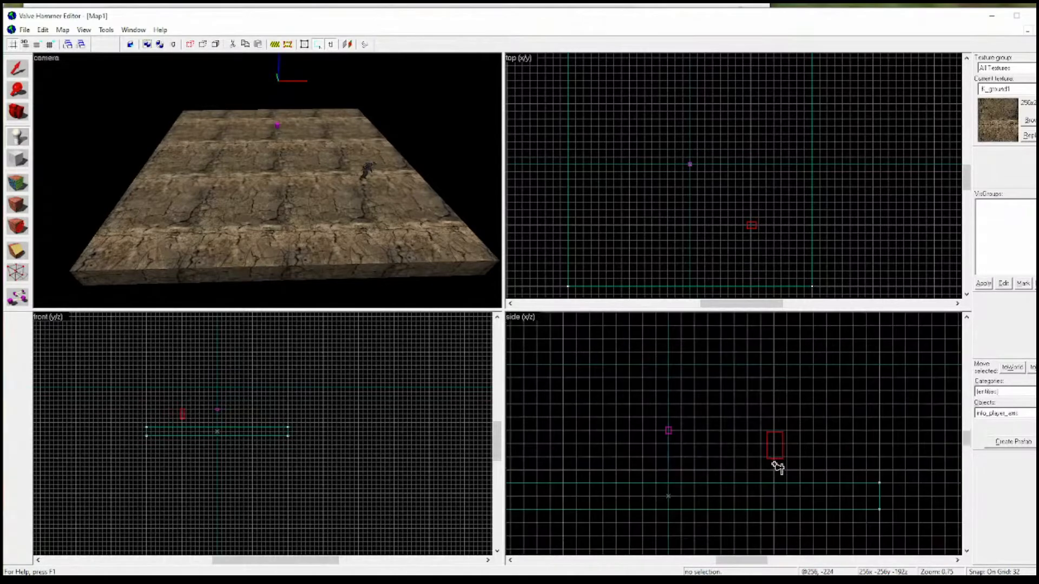
{"action": "scroll", "coordinate": [747, 246], "scroll_direction": "up", "scroll_amount": 5}
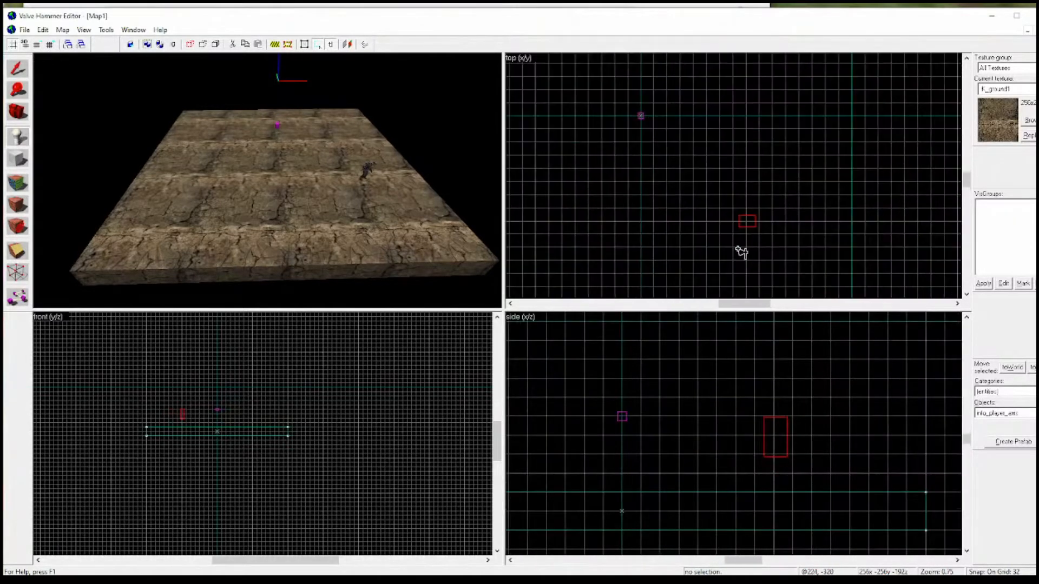
{"action": "scroll", "coordinate": [165, 406], "scroll_direction": "up", "scroll_amount": 1}
{"action": "scroll", "coordinate": [165, 406], "scroll_direction": "up", "scroll_amount": 5}
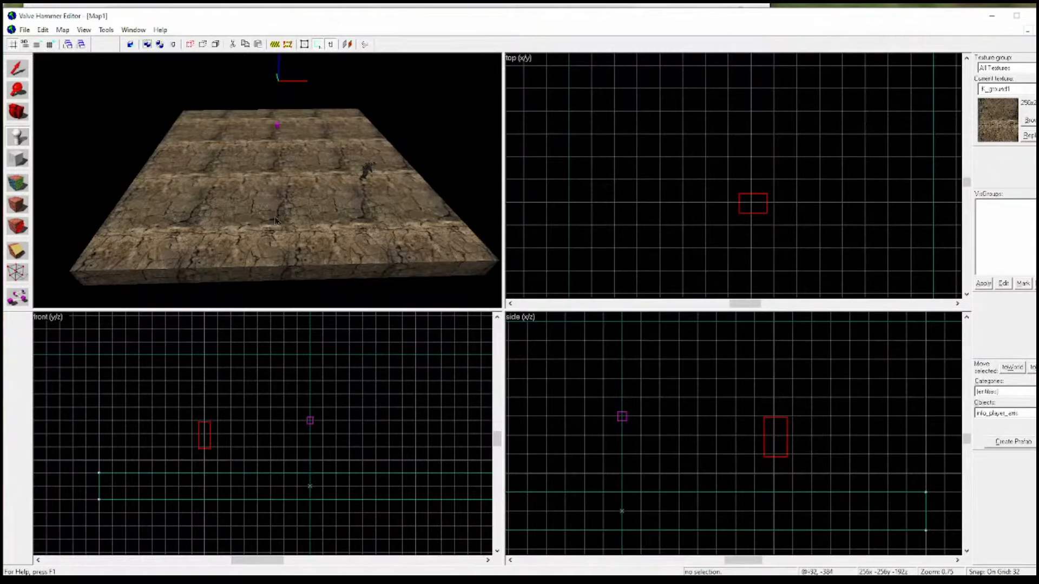
Select the info_player_axis entity and lower it by two grid squares toward the ground block in the front view.
{"action": "left_click", "coordinate": [21, 69]}
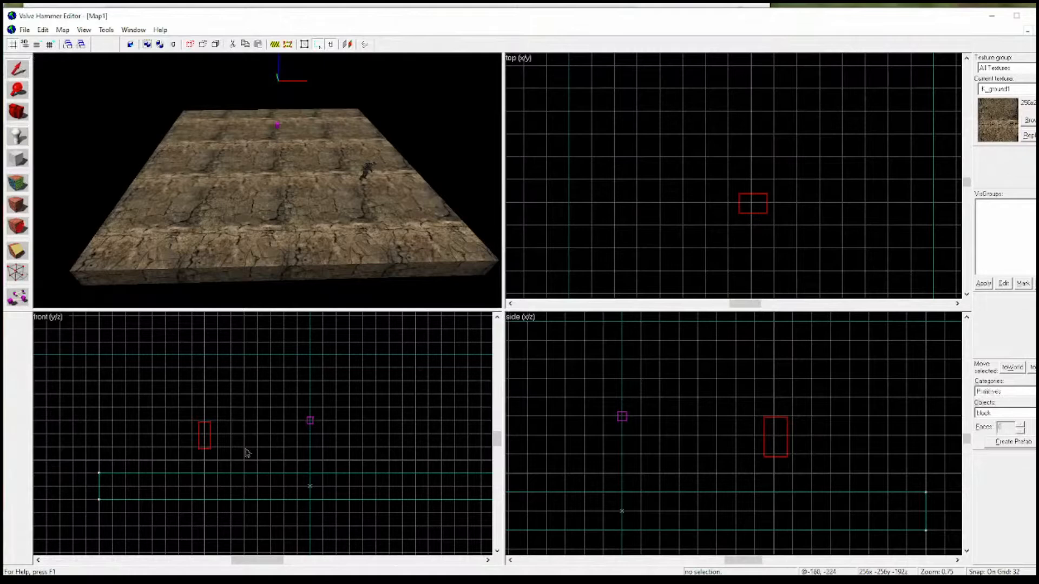
{"action": "left_click", "coordinate": [203, 438]}
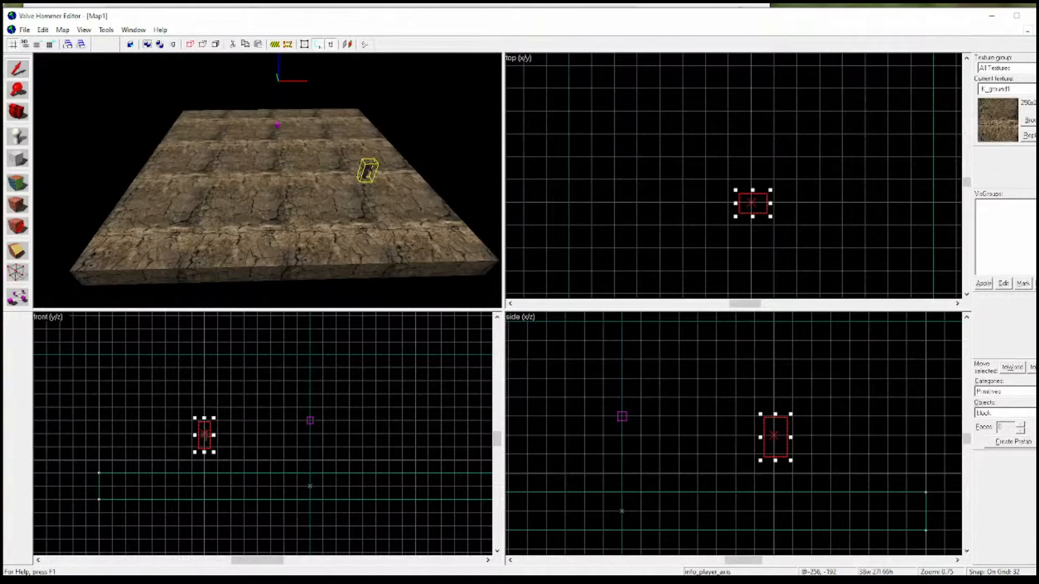
{"action": "scroll", "coordinate": [187, 444], "scroll_direction": "up", "scroll_amount": 5}
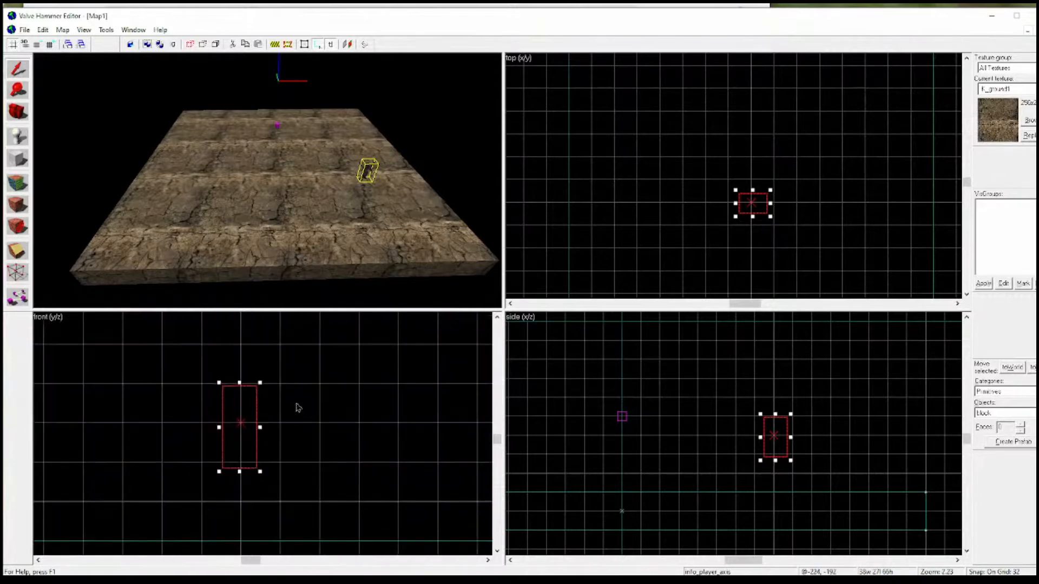
{"action": "scroll", "coordinate": [297, 408], "scroll_direction": "down", "scroll_amount": 2}
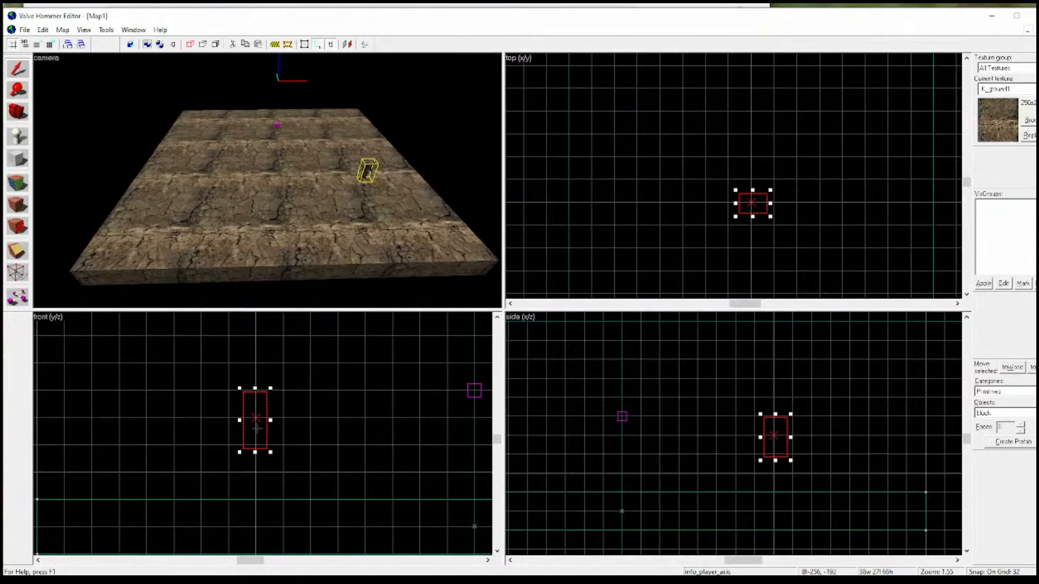
{"action": "left_click_drag", "start_coordinate": [257, 429], "coordinate": [257, 464]}
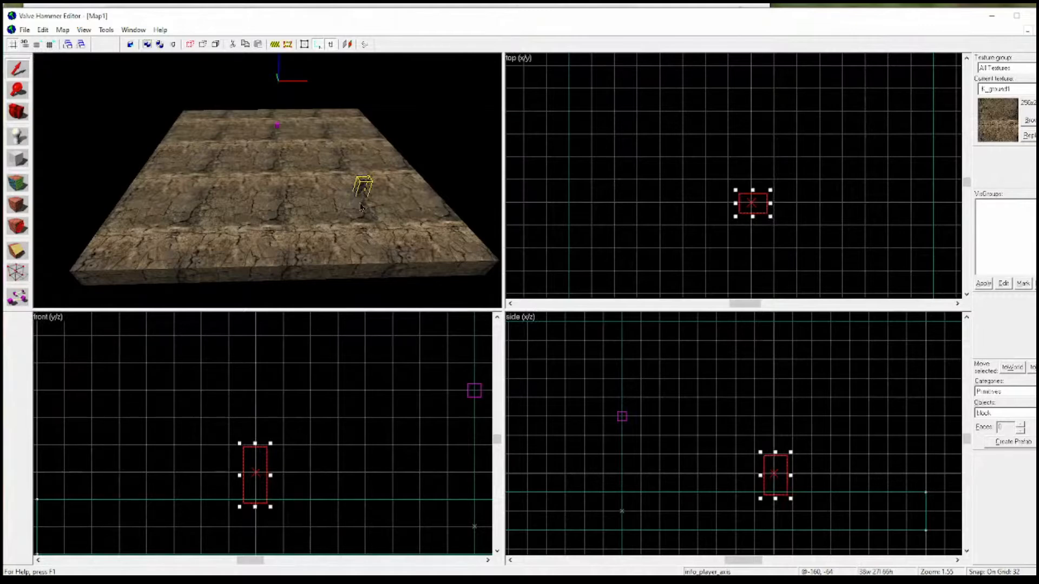
Examine the info_player_axis entity's soldier model and its feet against the ground block up close in the camera view.
{"action": "scroll", "coordinate": [433, 220], "scroll_direction": "up", "scroll_amount": 2}
{"action": "scroll", "coordinate": [463, 217], "scroll_direction": "up", "scroll_amount": 2}
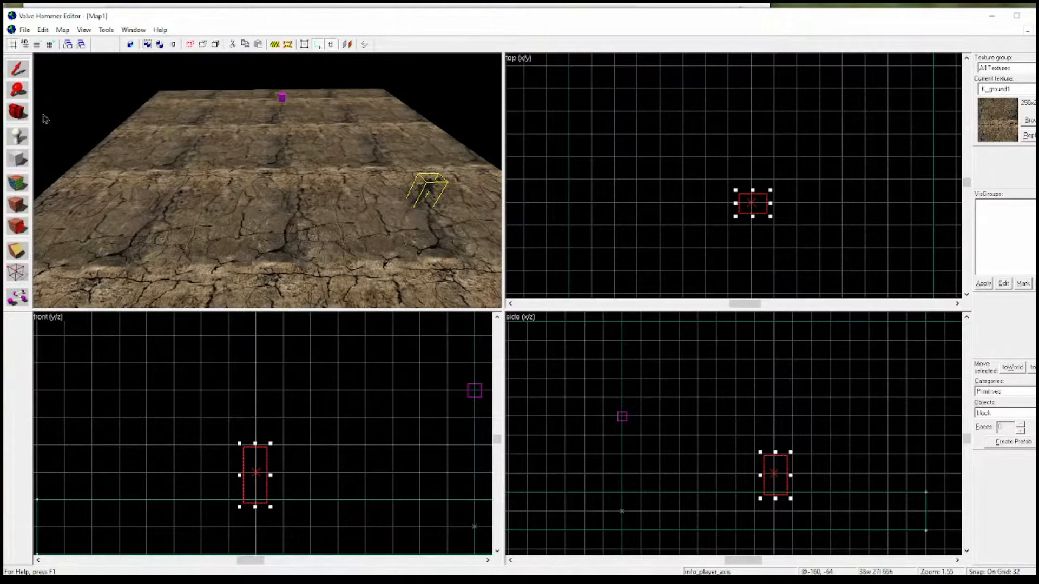
{"action": "scroll", "coordinate": [328, 204], "scroll_direction": "down", "scroll_amount": 3}
{"action": "scroll", "coordinate": [327, 204], "scroll_direction": "up", "scroll_amount": 3}
{"action": "left_click", "coordinate": [21, 114]}
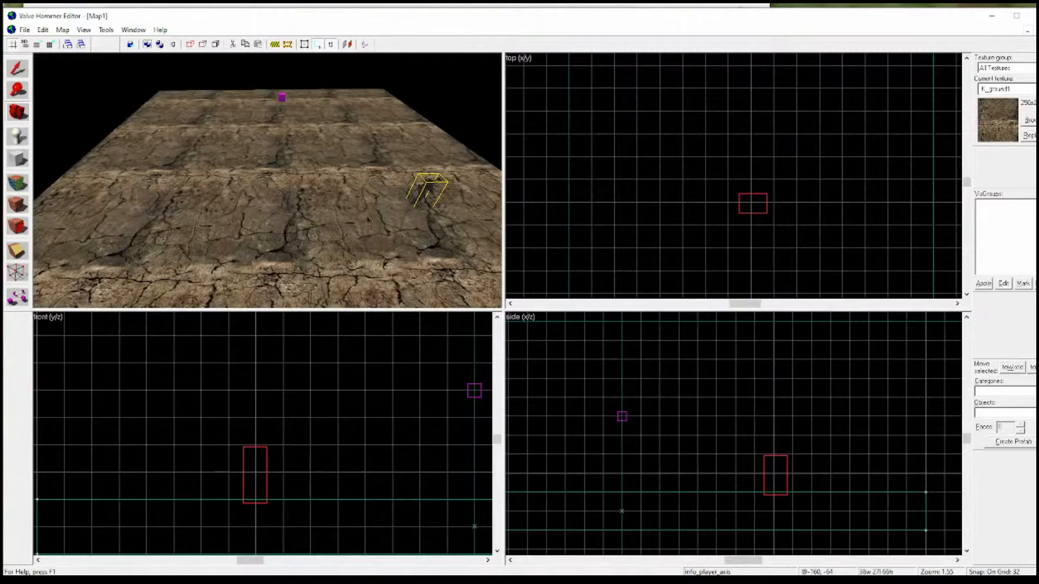
{"action": "left_click", "coordinate": [18, 112]}
{"action": "right_click_drag", "start_coordinate": [411, 247], "coordinate": [392, 246]}
{"action": "right_click_drag", "start_coordinate": [268, 181], "coordinate": [361, 177]}
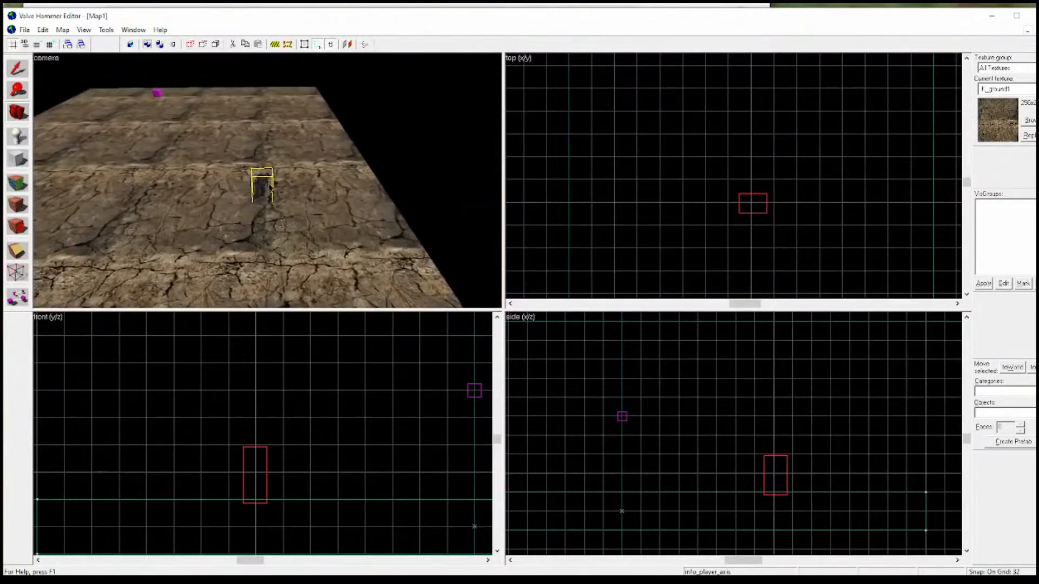
{"action": "scroll", "coordinate": [269, 225], "scroll_direction": "up", "scroll_amount": 4}
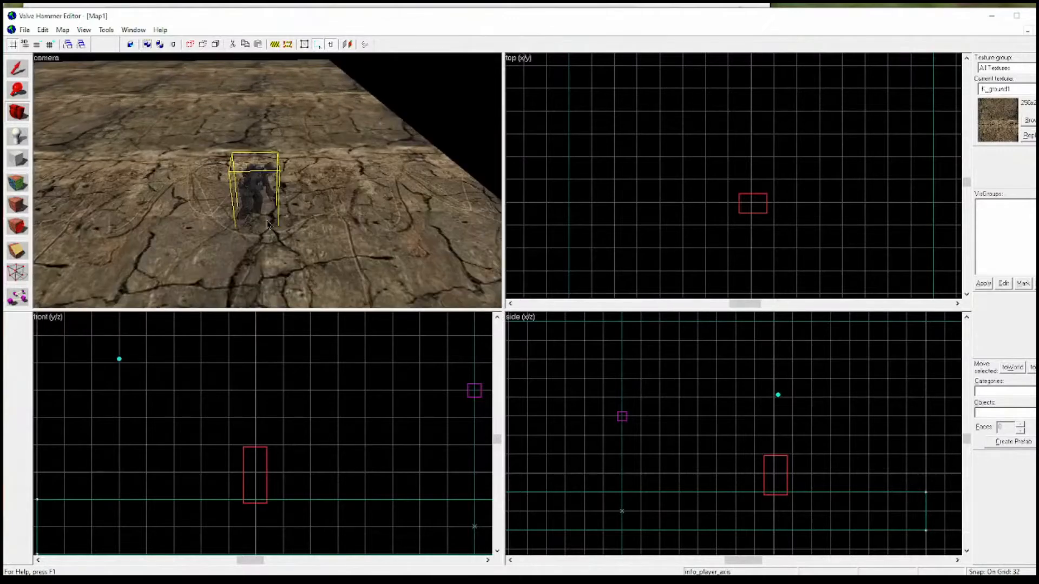
{"action": "scroll", "coordinate": [269, 225], "scroll_direction": "up", "scroll_amount": 3}
{"action": "scroll", "coordinate": [269, 225], "scroll_direction": "up", "scroll_amount": 1}
{"action": "scroll", "coordinate": [218, 219], "scroll_direction": "down", "scroll_amount": 1}
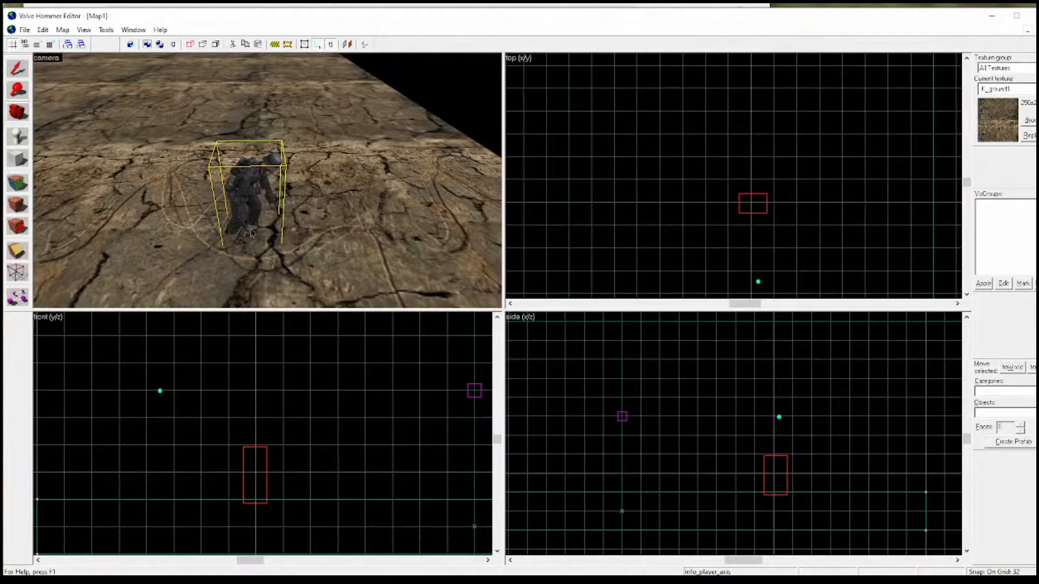
{"action": "scroll", "coordinate": [251, 233], "scroll_direction": "up", "scroll_amount": 2}
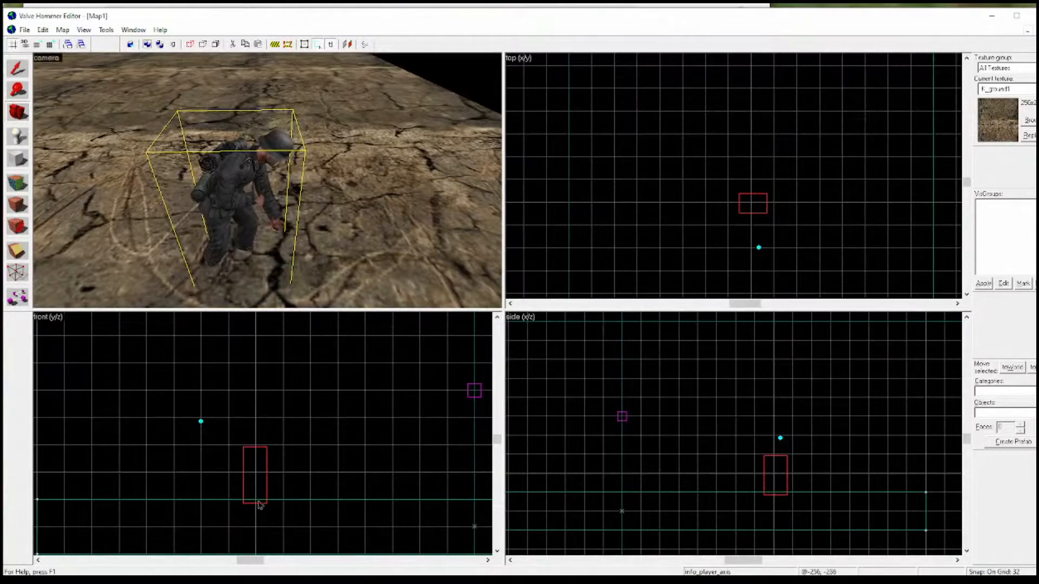
Inspect the overlap between the info_player_axis entity's base and the ground block's upper surface in the front view.
{"action": "scroll", "coordinate": [255, 500], "scroll_direction": "up", "scroll_amount": 3}
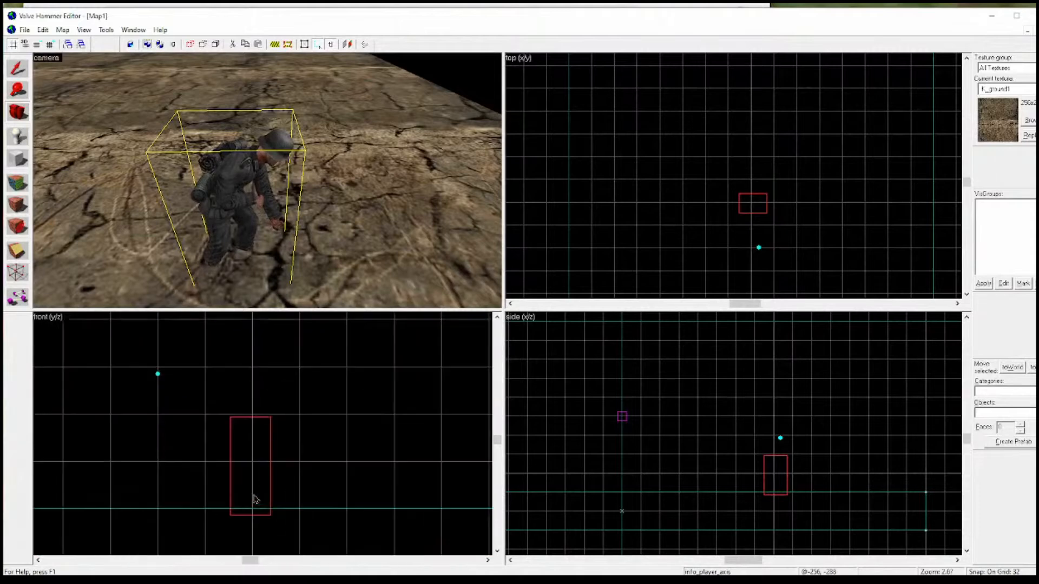
{"action": "scroll", "coordinate": [256, 504], "scroll_direction": "up", "scroll_amount": 3}
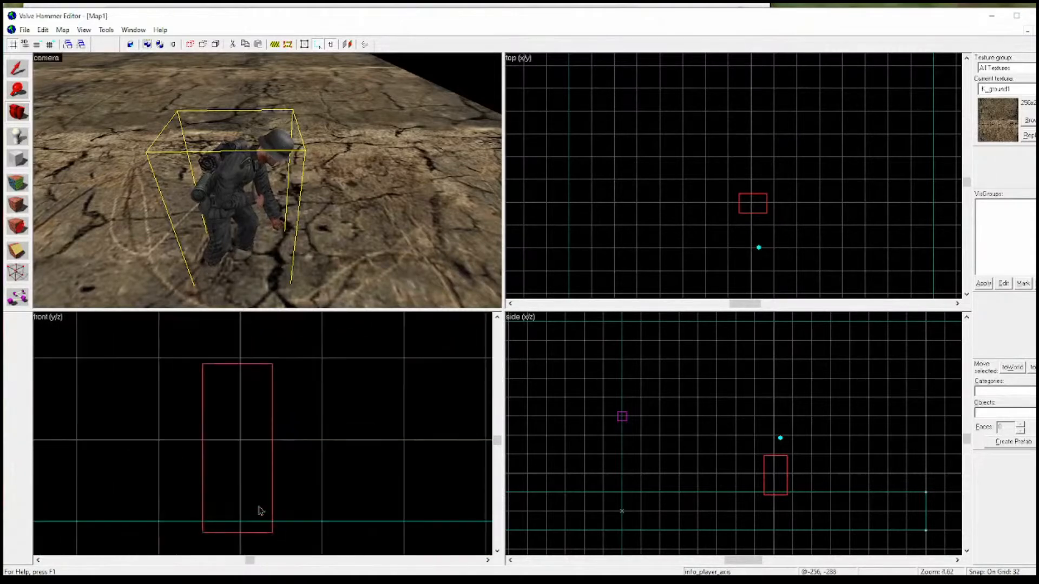
{"action": "scroll", "coordinate": [270, 477], "scroll_direction": "down", "scroll_amount": 2}
{"action": "left_click_drag", "start_coordinate": [496, 439], "coordinate": [498, 440]}
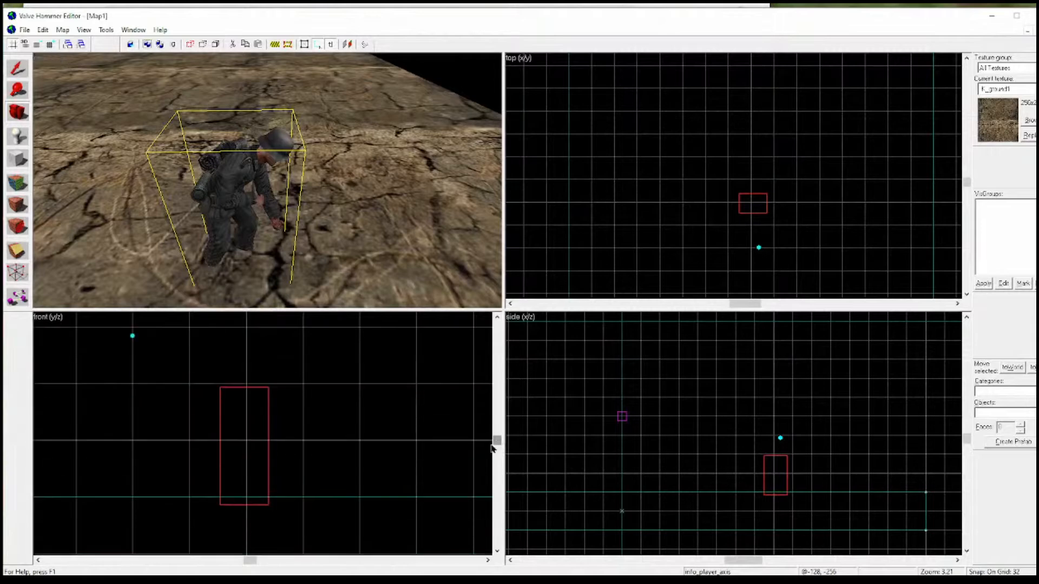
{"action": "left_click_drag", "start_coordinate": [497, 440], "coordinate": [497, 440]}
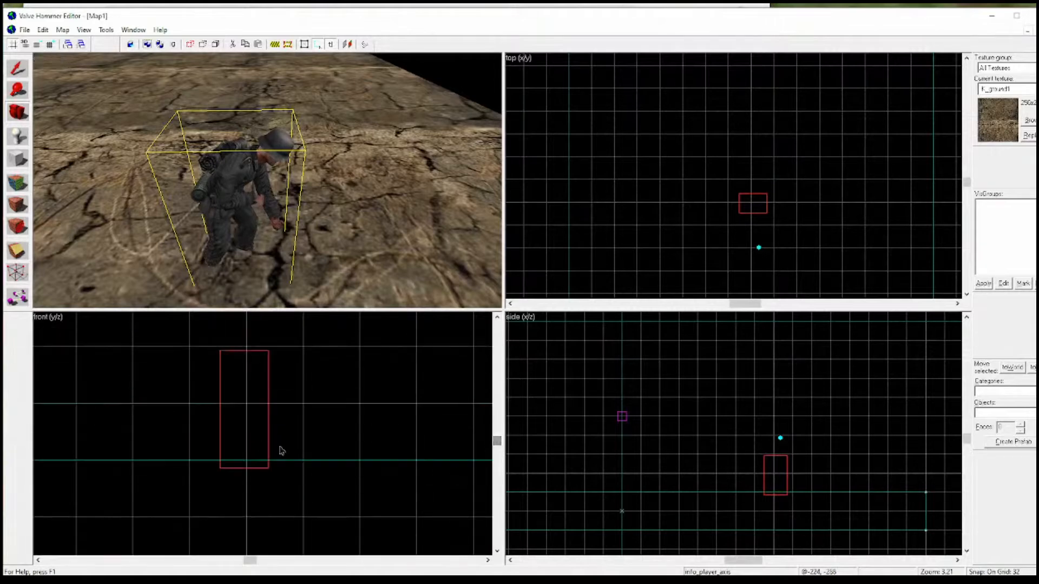
{"action": "scroll", "coordinate": [251, 394], "scroll_direction": "up", "scroll_amount": 1}
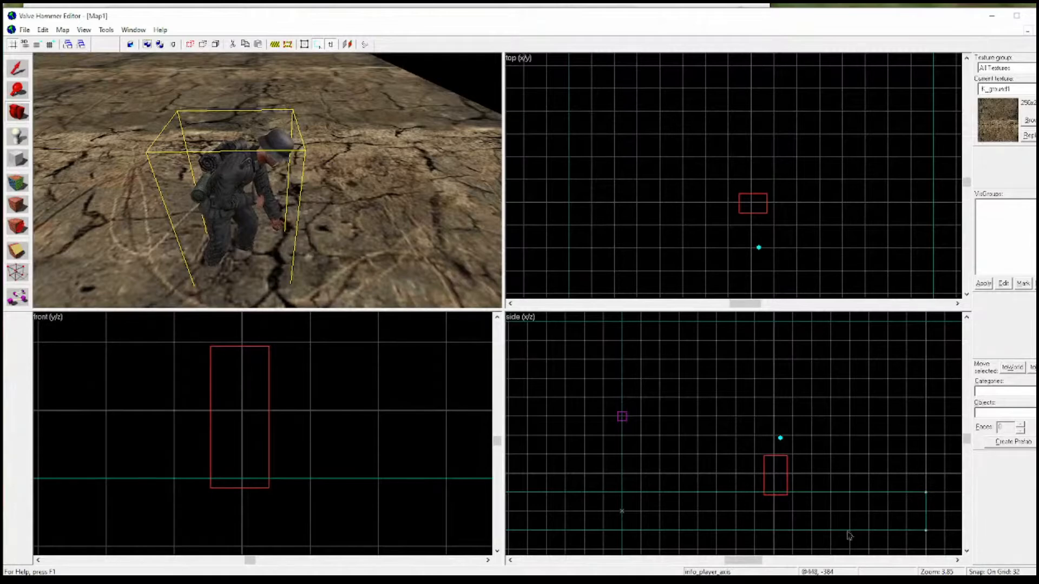
Show and hide the 3D grid in the camera view, and reduce the grid size to 2.
{"action": "left_click", "coordinate": [25, 45]}
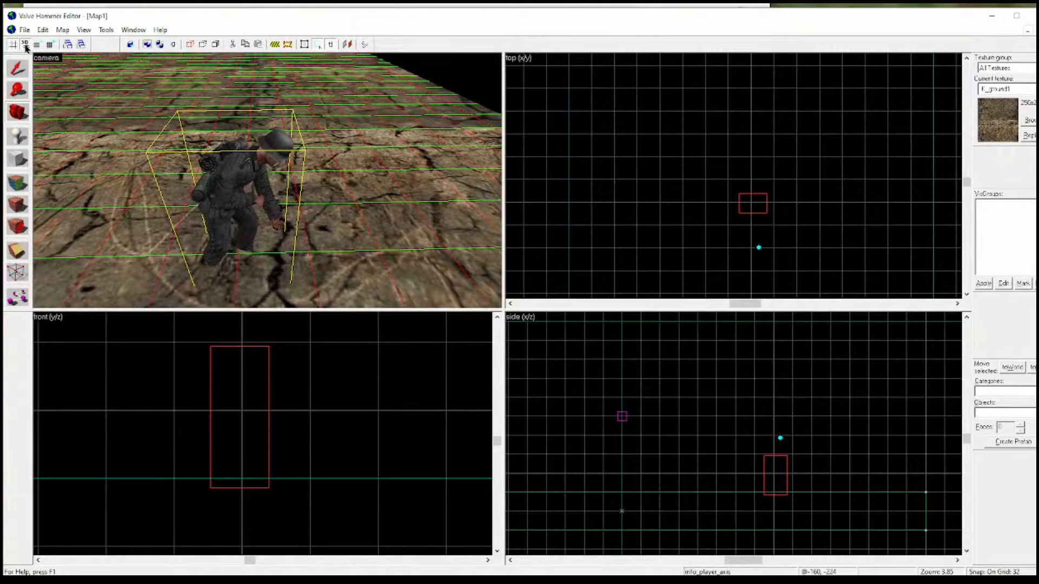
{"action": "left_click", "coordinate": [25, 45]}
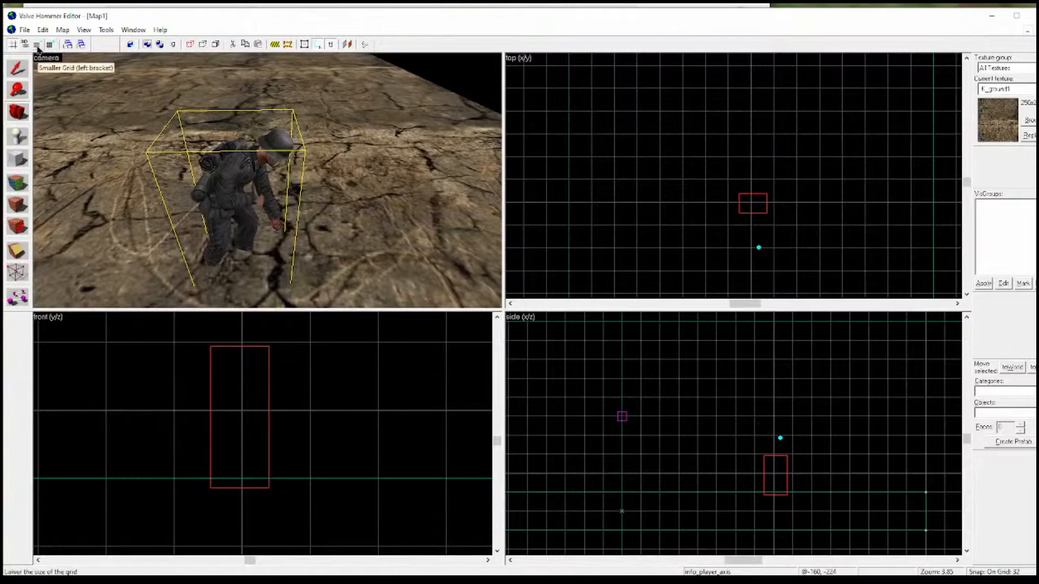
{"action": "left_click", "coordinate": [36, 45]}
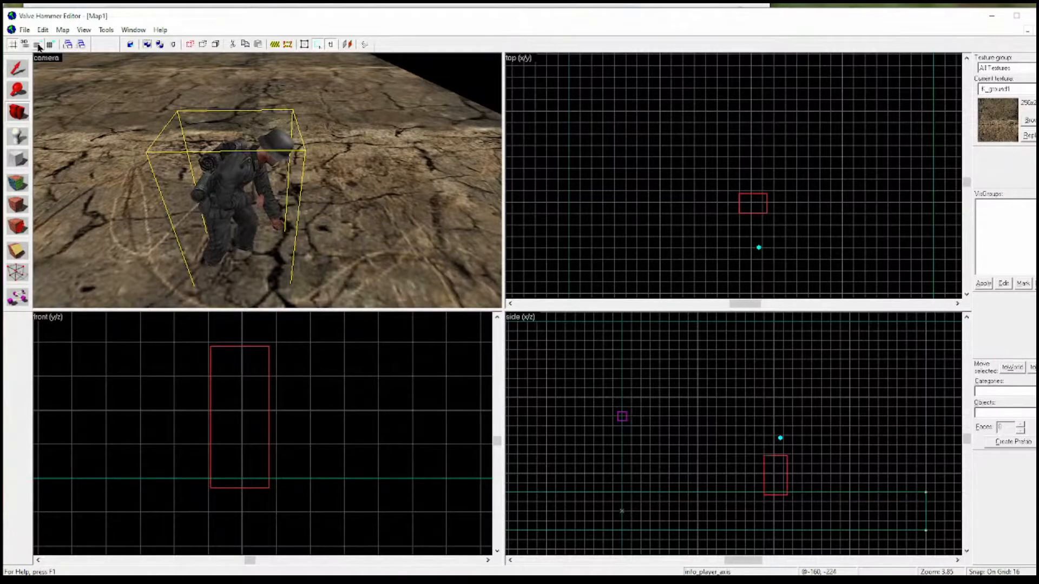
{"action": "left_click", "coordinate": [38, 46]}
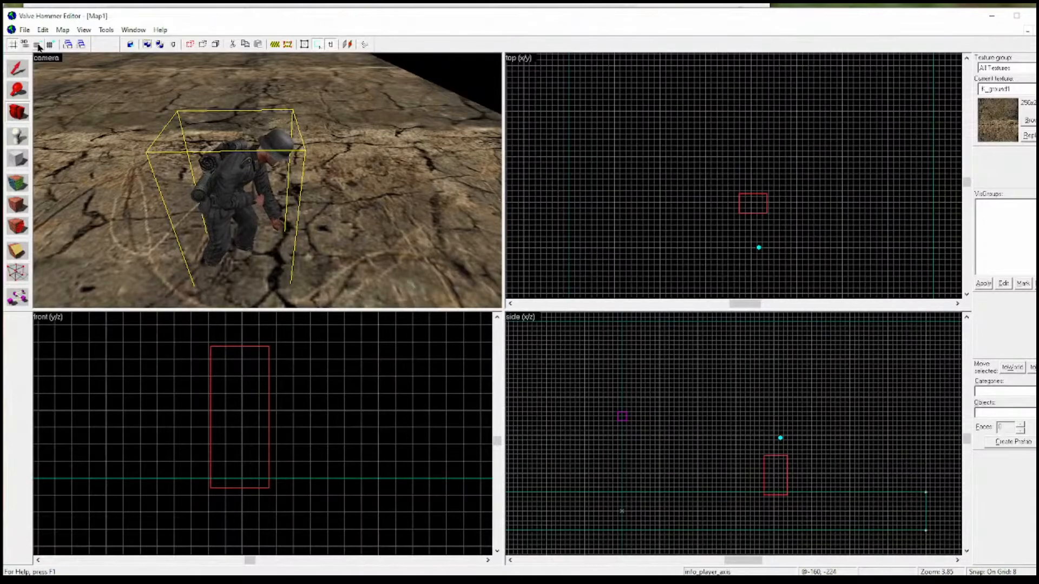
{"action": "left_click", "coordinate": [38, 47]}
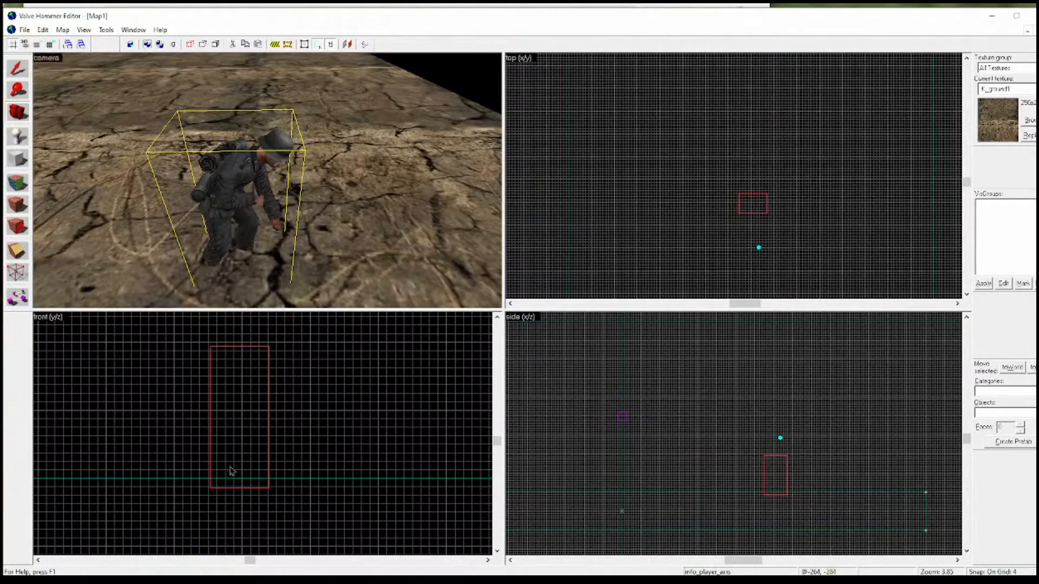
{"action": "left_click", "coordinate": [38, 46]}
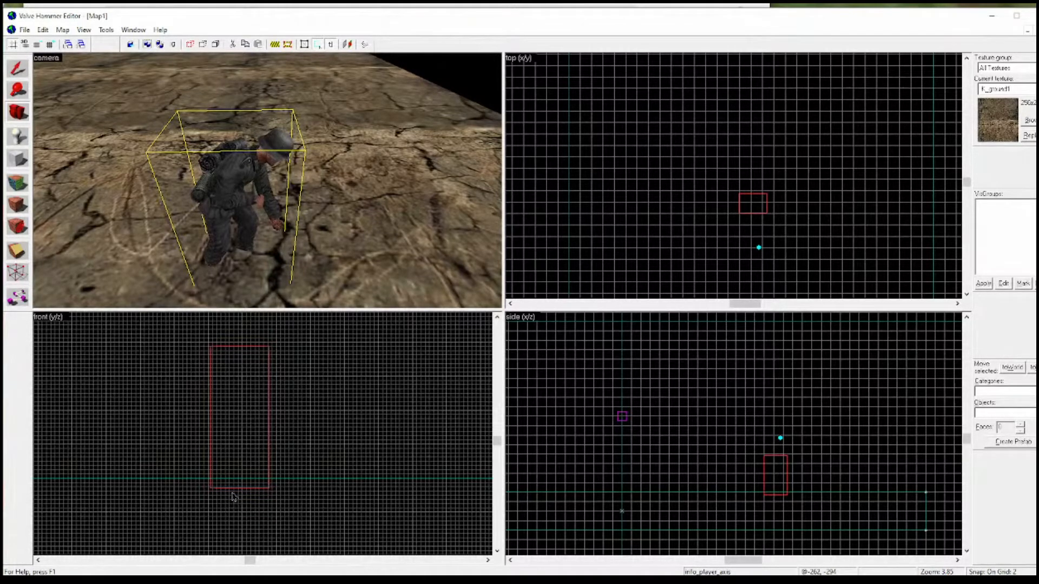
Select the info_player_axis entity and raise it by three grid squares in the front view, just above the ground surface.
{"action": "scroll", "coordinate": [233, 496], "scroll_direction": "up", "scroll_amount": 3}
{"action": "scroll", "coordinate": [222, 523], "scroll_direction": "up", "scroll_amount": 3}
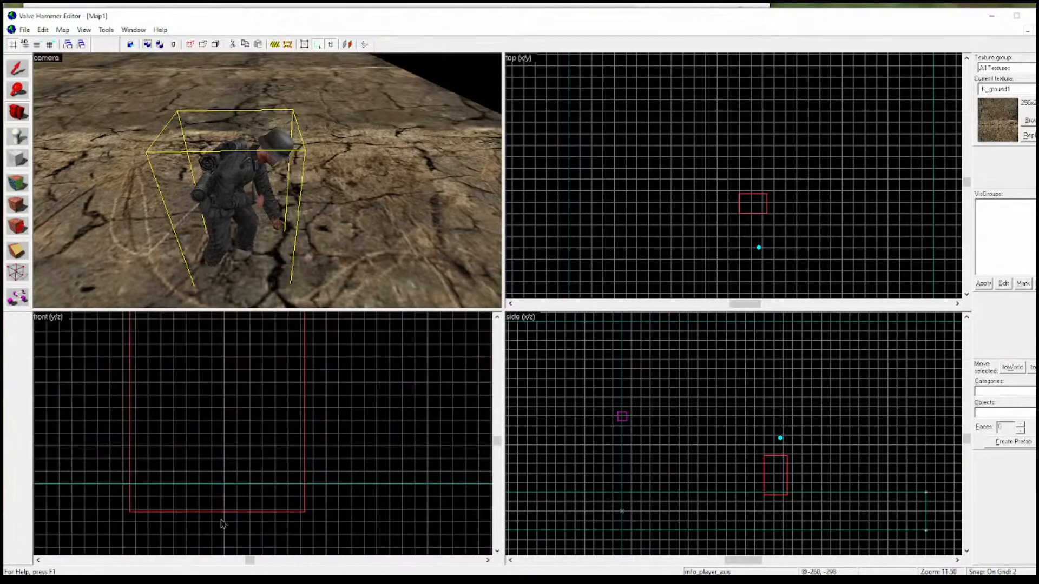
{"action": "scroll", "coordinate": [190, 552], "scroll_direction": "up", "scroll_amount": 1}
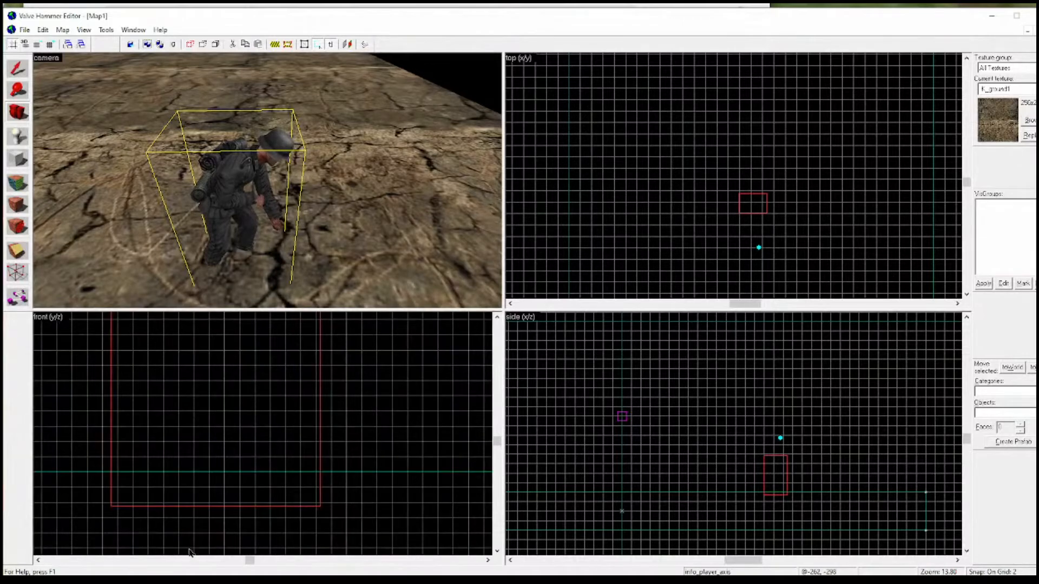
{"action": "scroll", "coordinate": [188, 551], "scroll_direction": "up", "scroll_amount": 1}
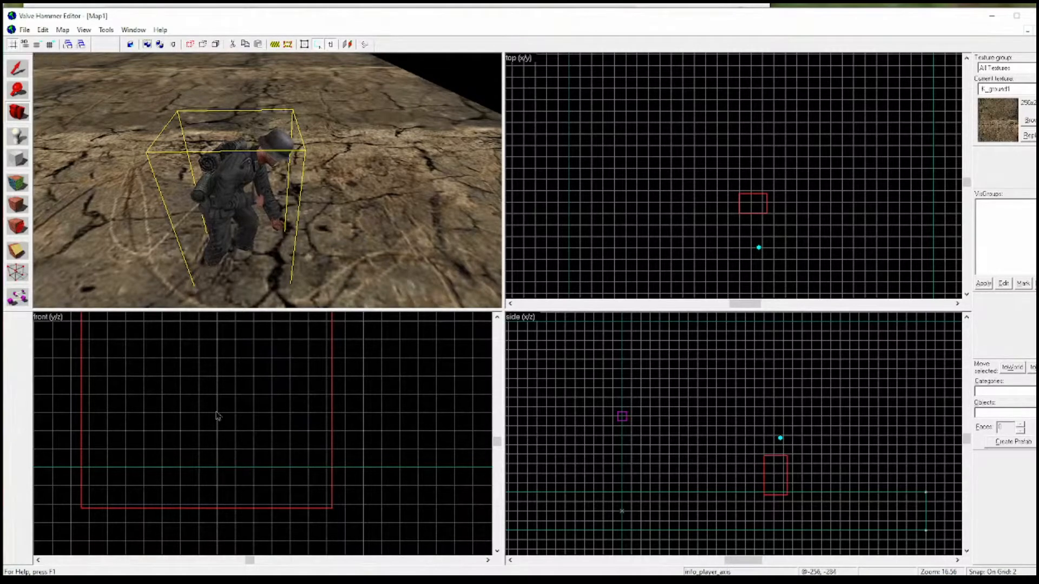
{"action": "left_click", "coordinate": [19, 70]}
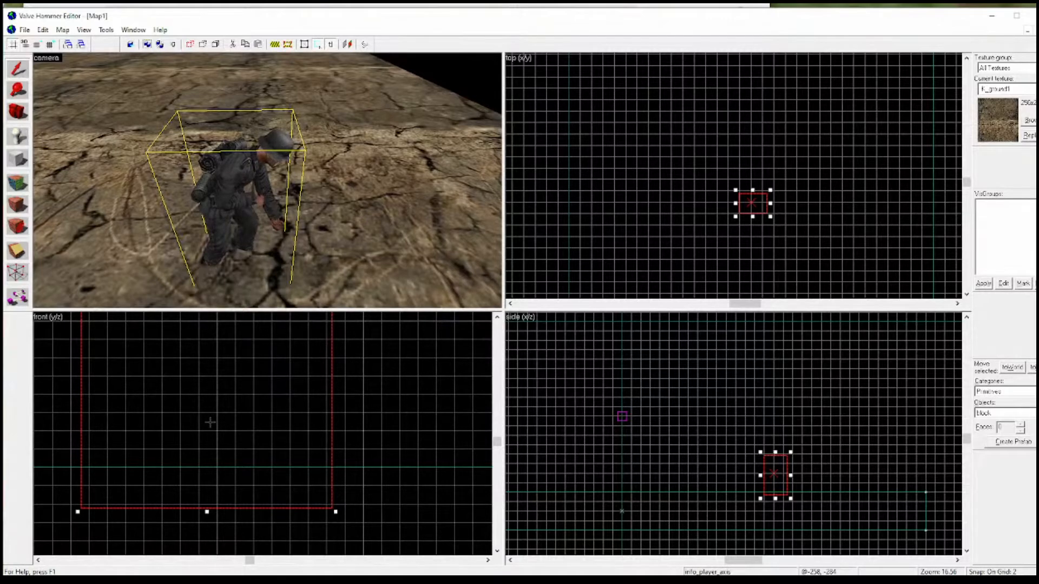
{"action": "key", "text": "Up"}
{"action": "key", "text": "Up"}
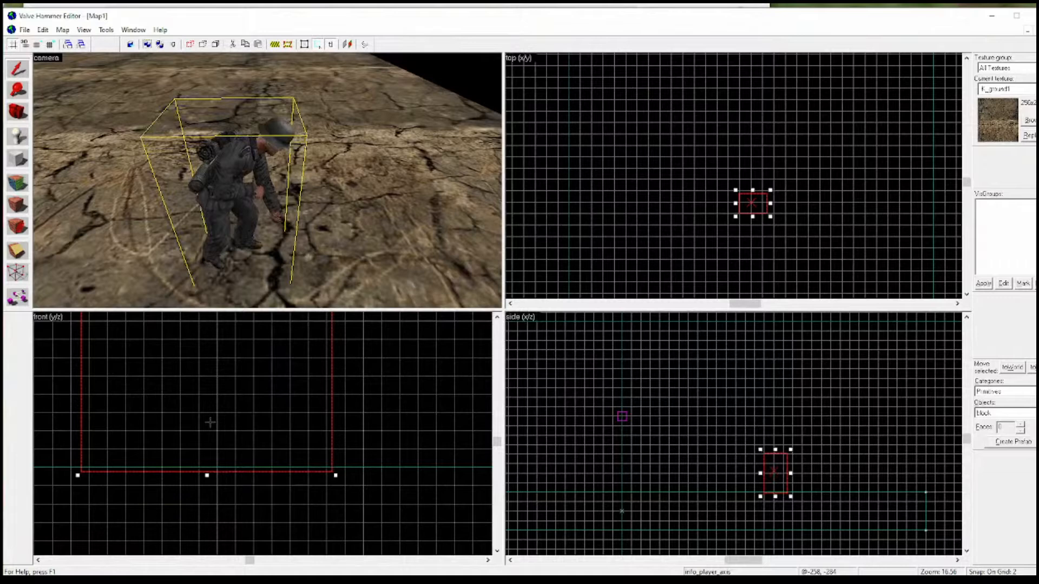
{"action": "key", "text": "Up"}
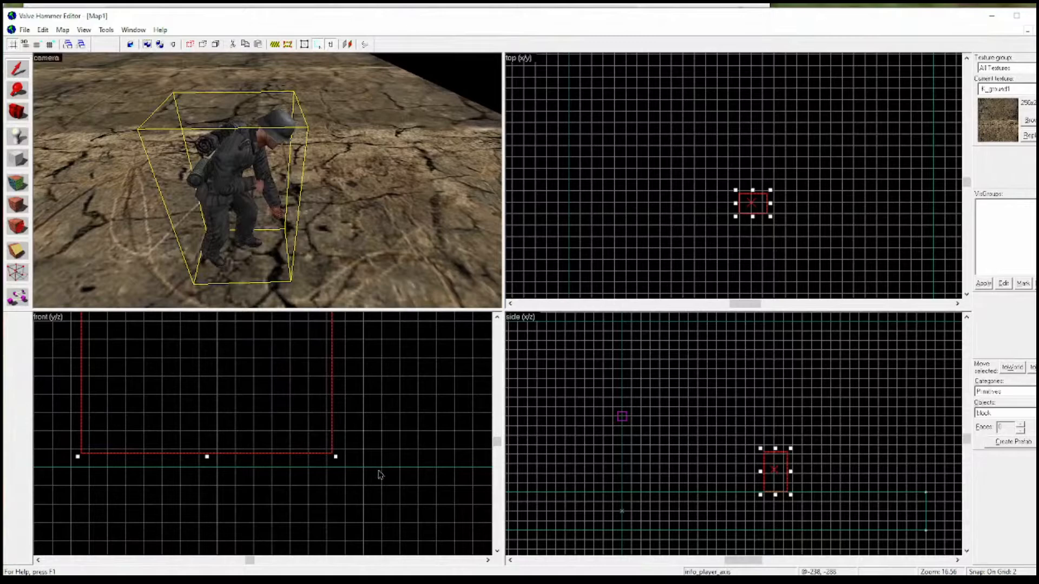
Check the raised info_player_axis entity's position above the ground block in the front and camera views.
{"action": "scroll", "coordinate": [381, 503], "scroll_direction": "down", "scroll_amount": 4}
{"action": "scroll", "coordinate": [350, 463], "scroll_direction": "down", "scroll_amount": 4}
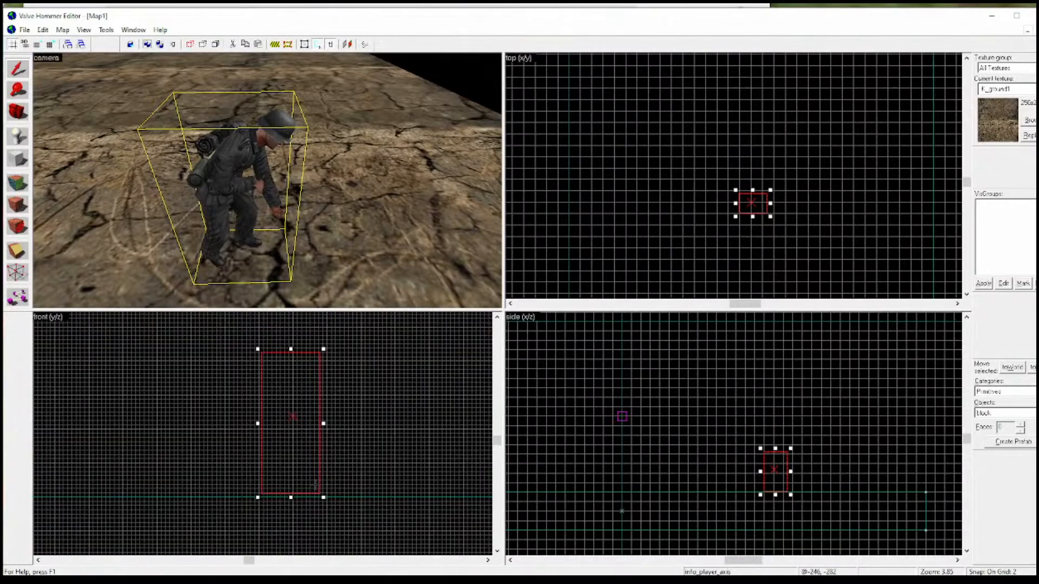
{"action": "scroll", "coordinate": [314, 469], "scroll_direction": "down", "scroll_amount": 1}
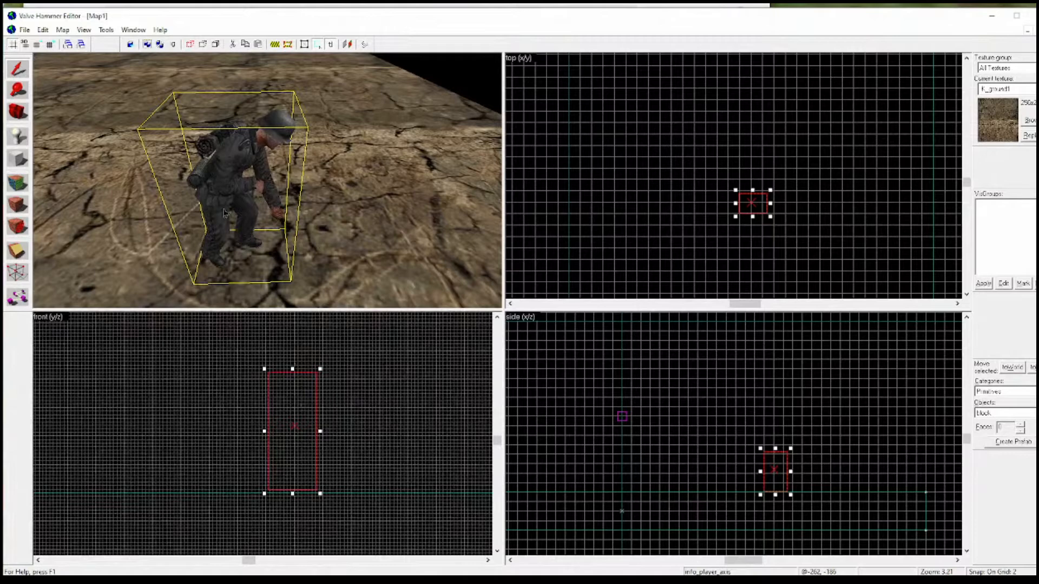
{"action": "left_click", "coordinate": [24, 118]}
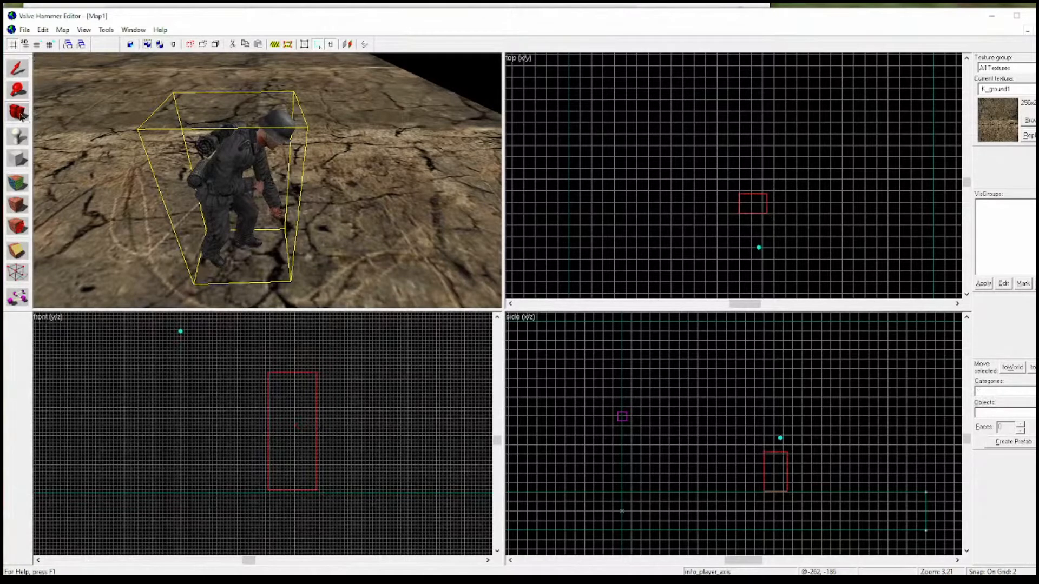
{"action": "left_click_drag", "start_coordinate": [284, 237], "coordinate": [267, 181]}
{"action": "right_click_drag", "start_coordinate": [267, 181], "coordinate": [267, 181]}
{"action": "left_click_drag", "start_coordinate": [267, 181], "coordinate": [267, 181]}
{"action": "scroll", "coordinate": [269, 183], "scroll_direction": "down", "scroll_amount": 4}
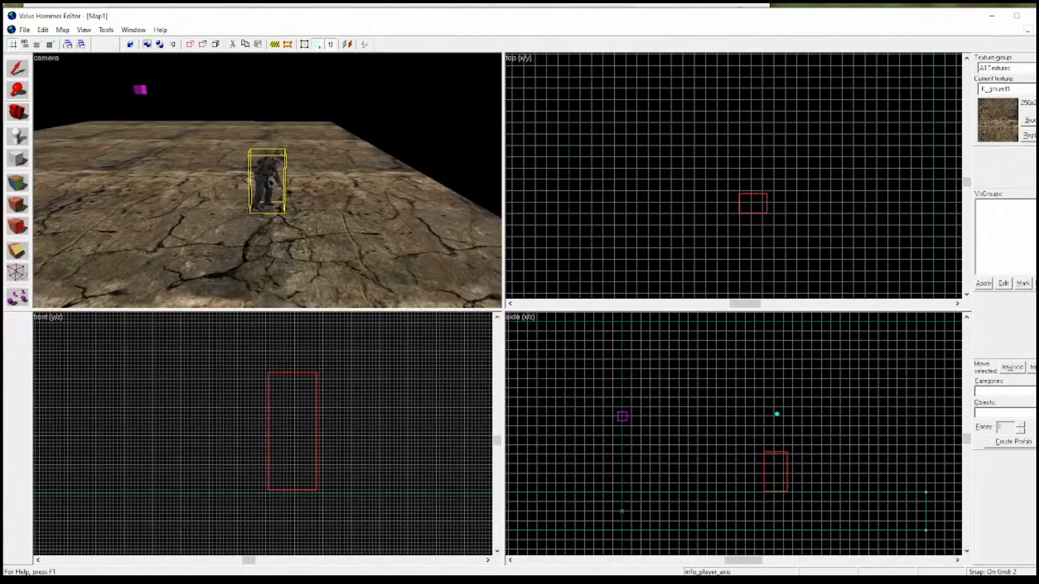
Bring the whole ground block into the top view and increase the grid size to 32.
{"action": "scroll", "coordinate": [269, 186], "scroll_direction": "up", "scroll_amount": 3}
{"action": "scroll", "coordinate": [270, 184], "scroll_direction": "down", "scroll_amount": 3}
{"action": "scroll", "coordinate": [661, 190], "scroll_direction": "down", "scroll_amount": 3}
{"action": "scroll", "coordinate": [661, 189], "scroll_direction": "down", "scroll_amount": 3}
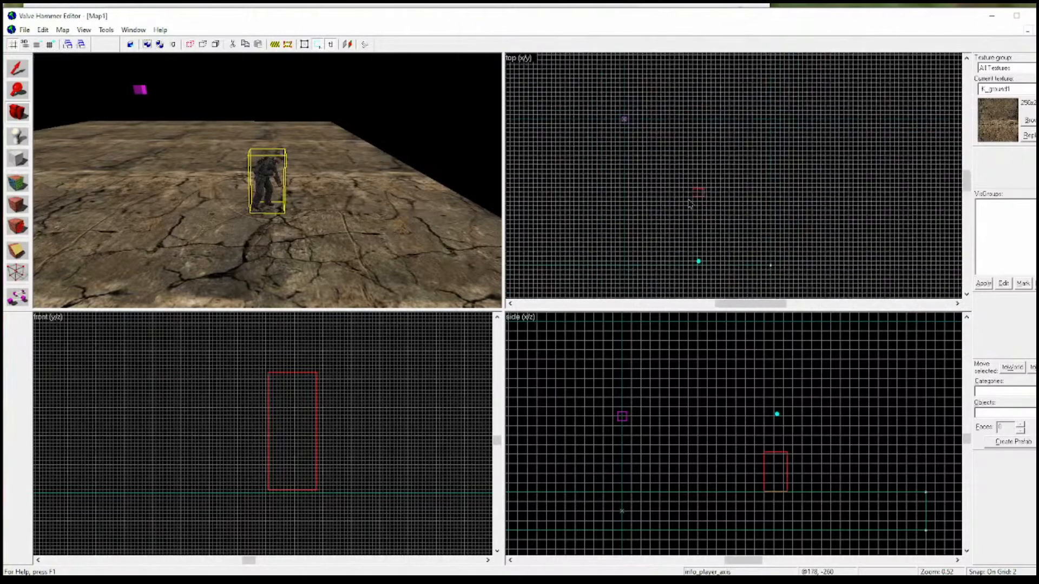
{"action": "scroll", "coordinate": [920, 255], "scroll_direction": "down", "scroll_amount": 1}
{"action": "scroll", "coordinate": [920, 254], "scroll_direction": "down", "scroll_amount": 1}
{"action": "scroll", "coordinate": [744, 114], "scroll_direction": "up", "scroll_amount": 1}
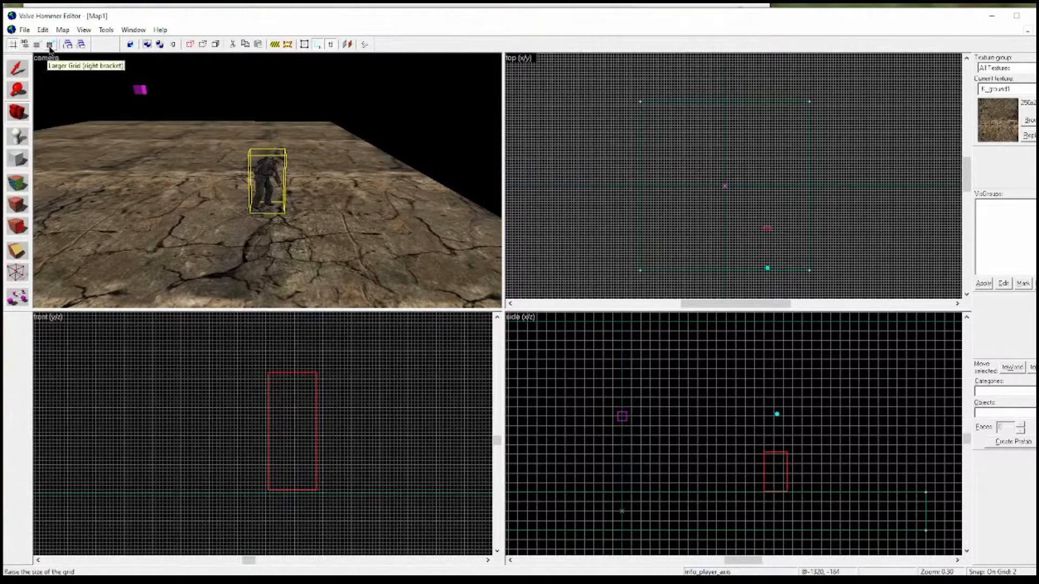
{"action": "left_click", "coordinate": [50, 45]}
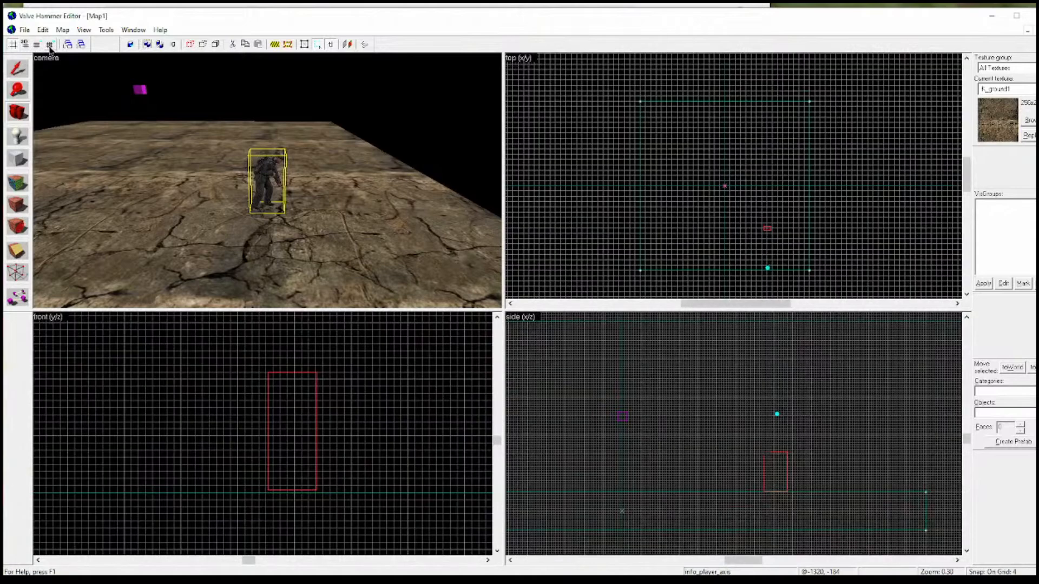
{"action": "left_click", "coordinate": [49, 44]}
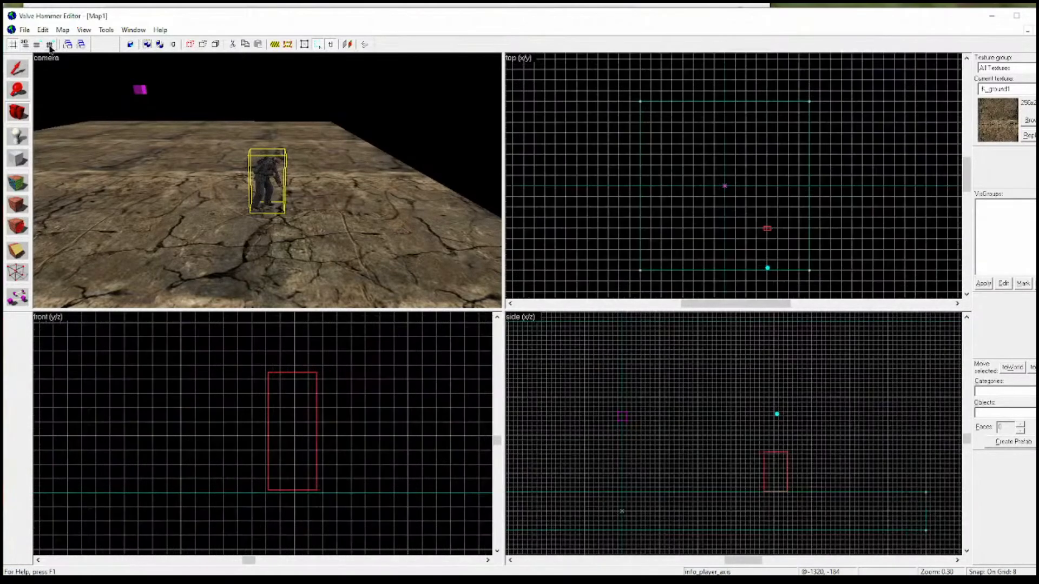
{"action": "left_click", "coordinate": [50, 45]}
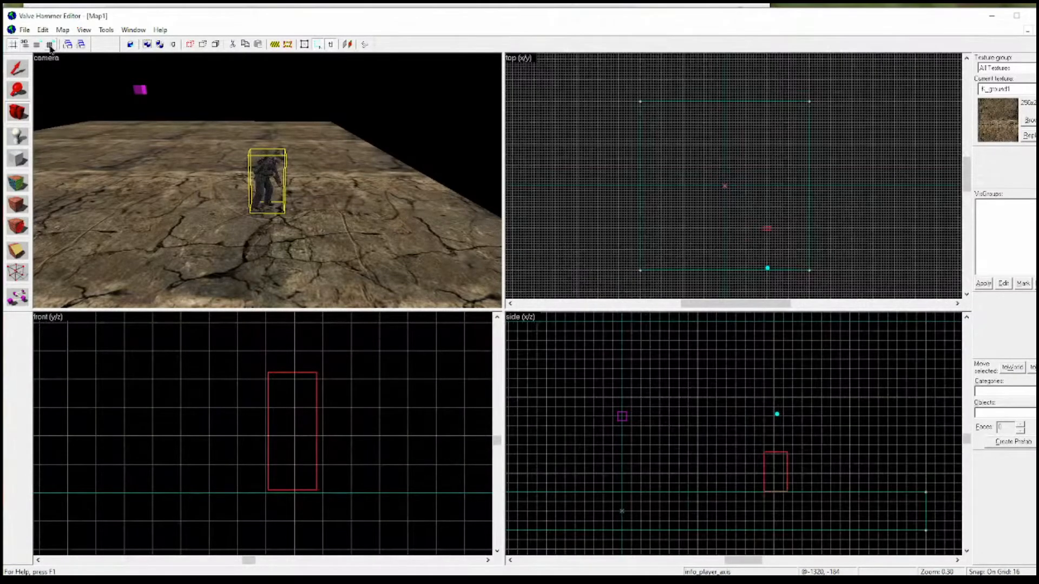
{"action": "left_click", "coordinate": [50, 45]}
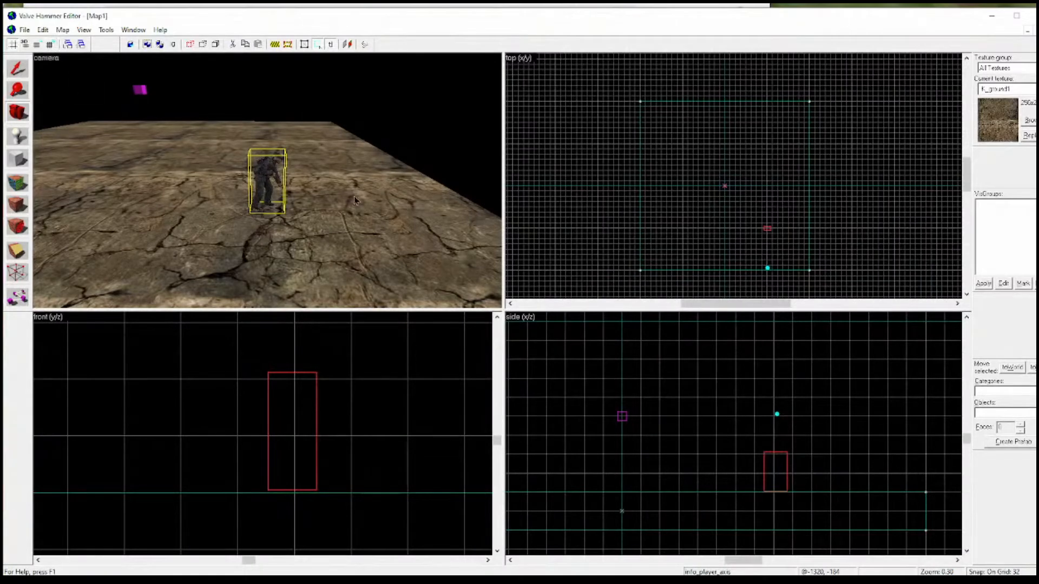
Choose info_player_allies as the entity to create and set its placement point at -256, 256 on the ground block in the top view.
{"action": "left_click", "coordinate": [20, 141]}
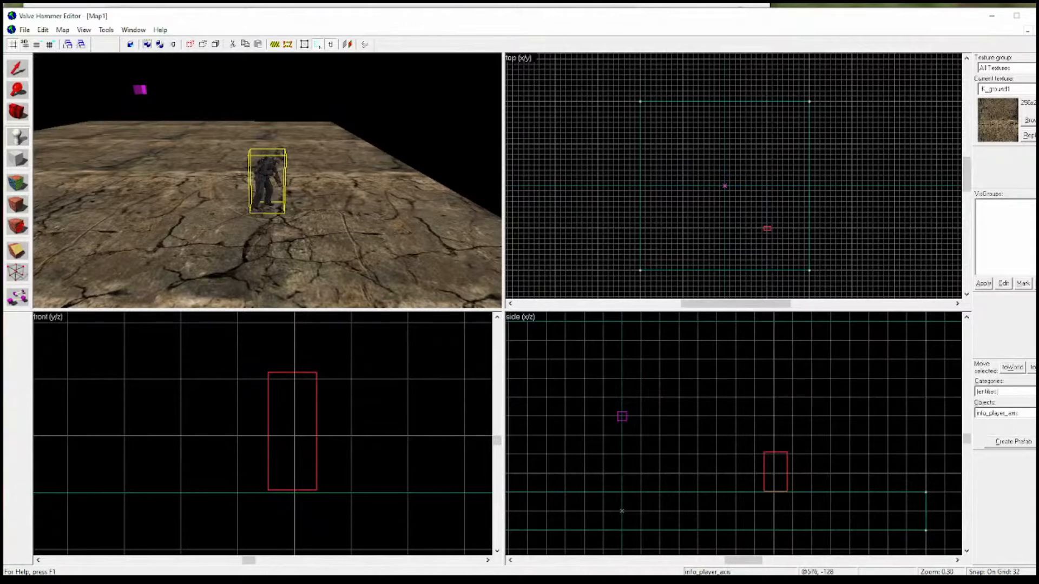
{"action": "left_click", "coordinate": [1032, 413]}
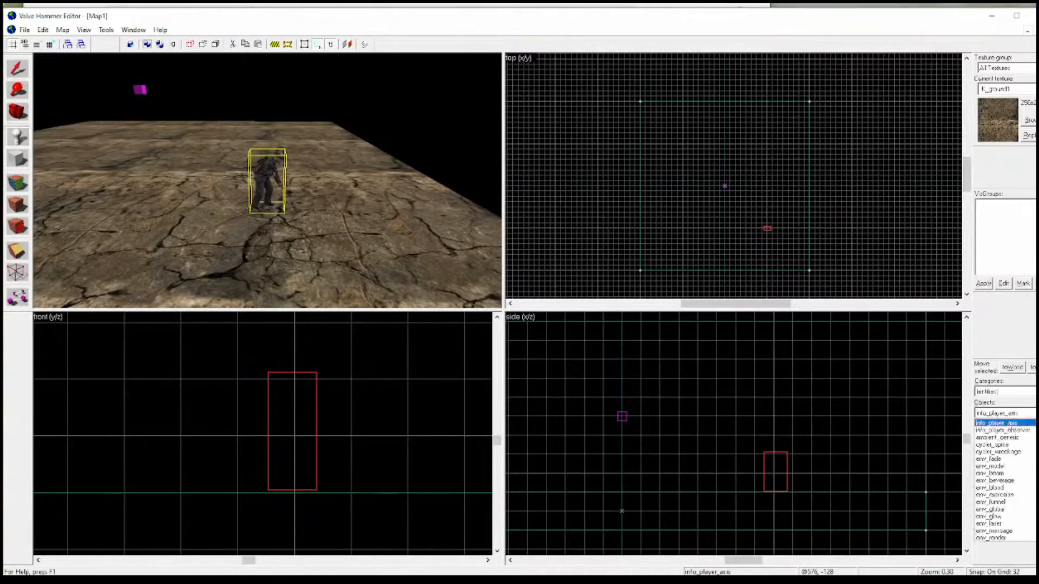
{"action": "scroll", "coordinate": [1007, 438], "scroll_direction": "up", "scroll_amount": 2}
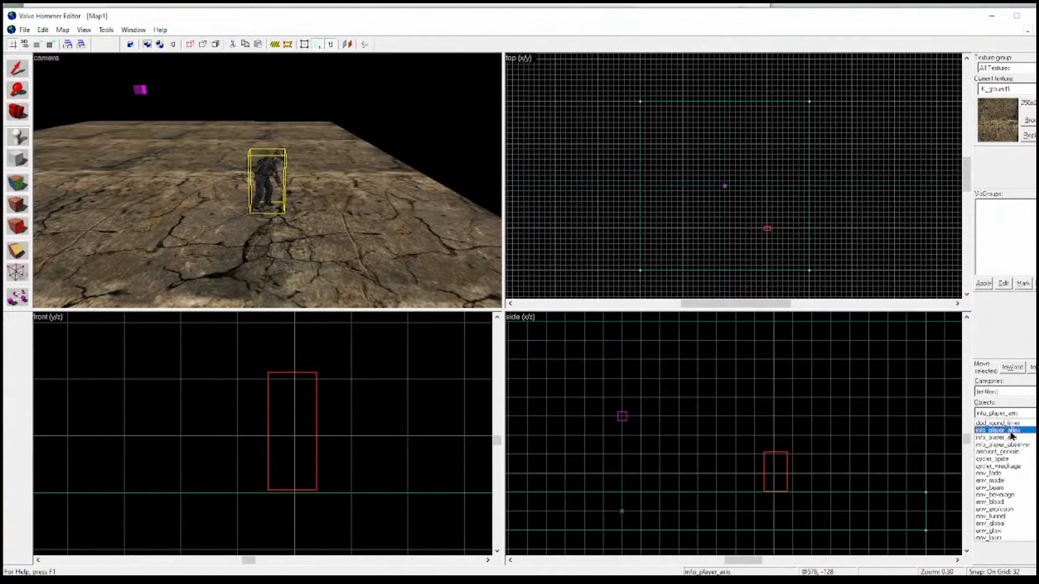
{"action": "left_click", "coordinate": [1001, 431]}
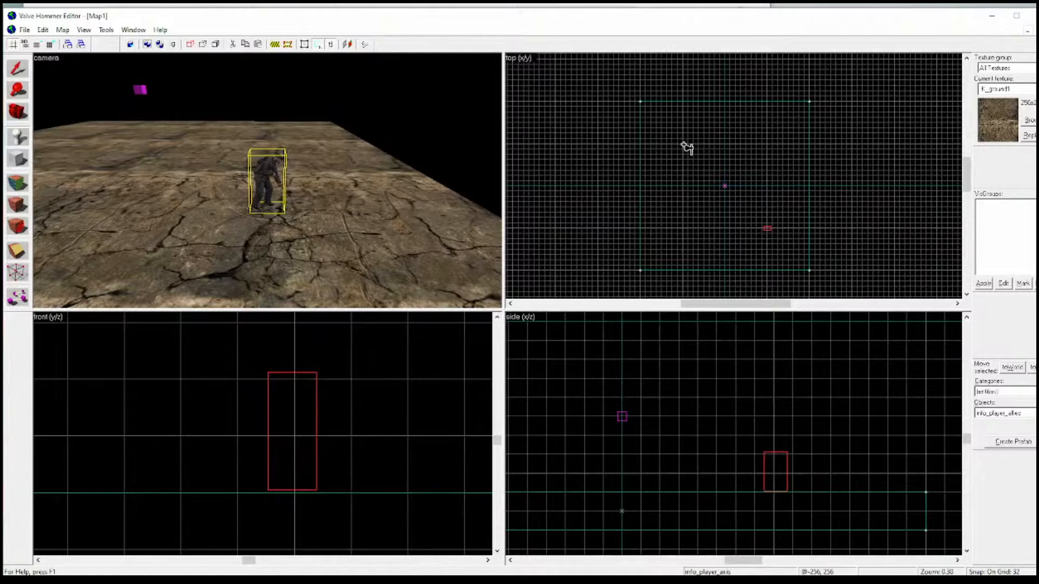
{"action": "left_click", "coordinate": [683, 143]}
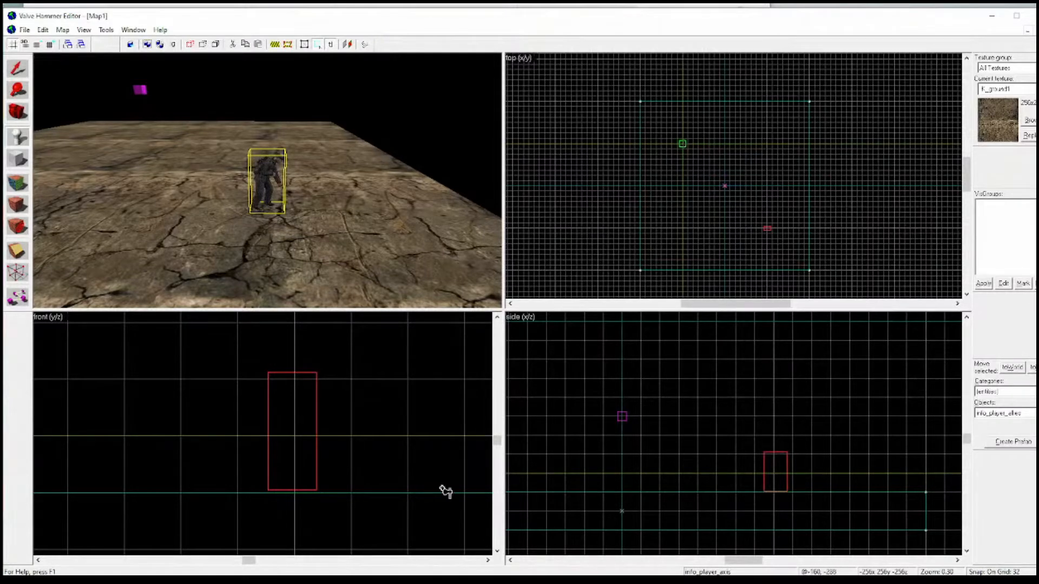
Lower the placement point to z -288 at the ground surface in the side view and create the info_player_allies entity there.
{"action": "scroll", "coordinate": [390, 525], "scroll_direction": "down", "scroll_amount": 6}
{"action": "scroll", "coordinate": [373, 532], "scroll_direction": "down", "scroll_amount": 2}
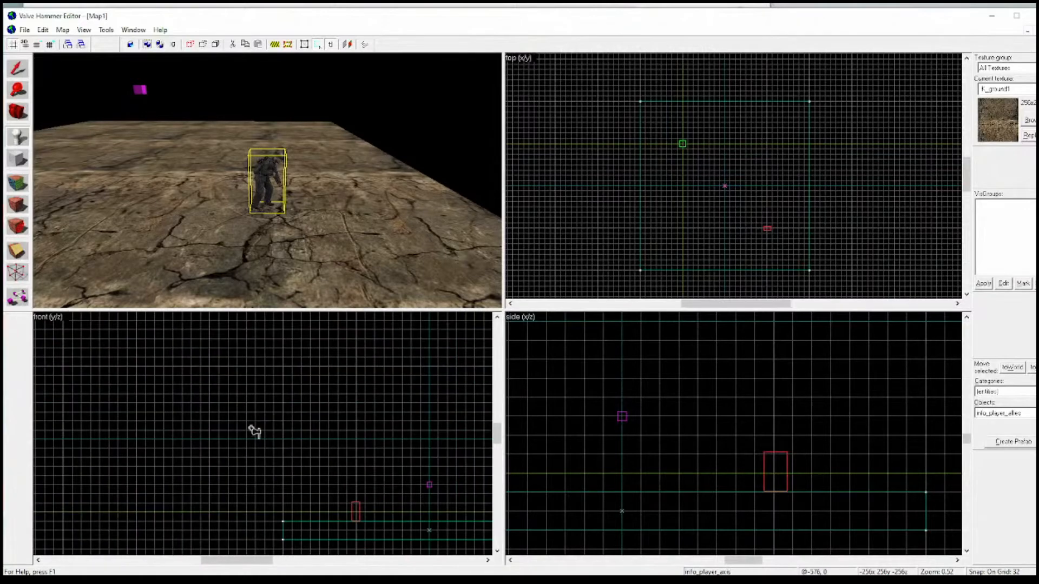
{"action": "scroll", "coordinate": [255, 431], "scroll_direction": "down", "scroll_amount": 2}
{"action": "scroll", "coordinate": [779, 484], "scroll_direction": "down", "scroll_amount": 3}
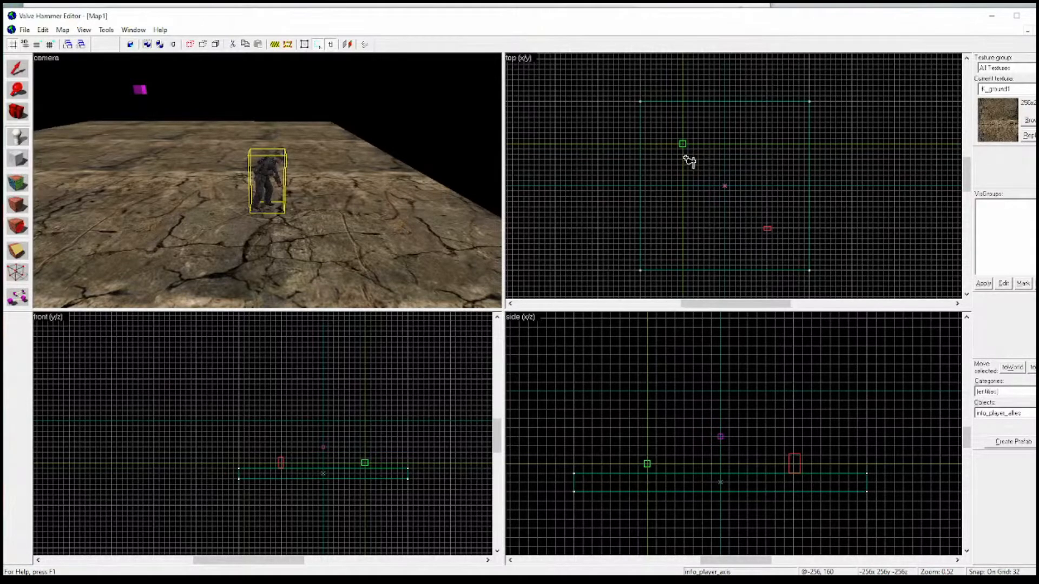
{"action": "scroll", "coordinate": [647, 472], "scroll_direction": "up", "scroll_amount": 5}
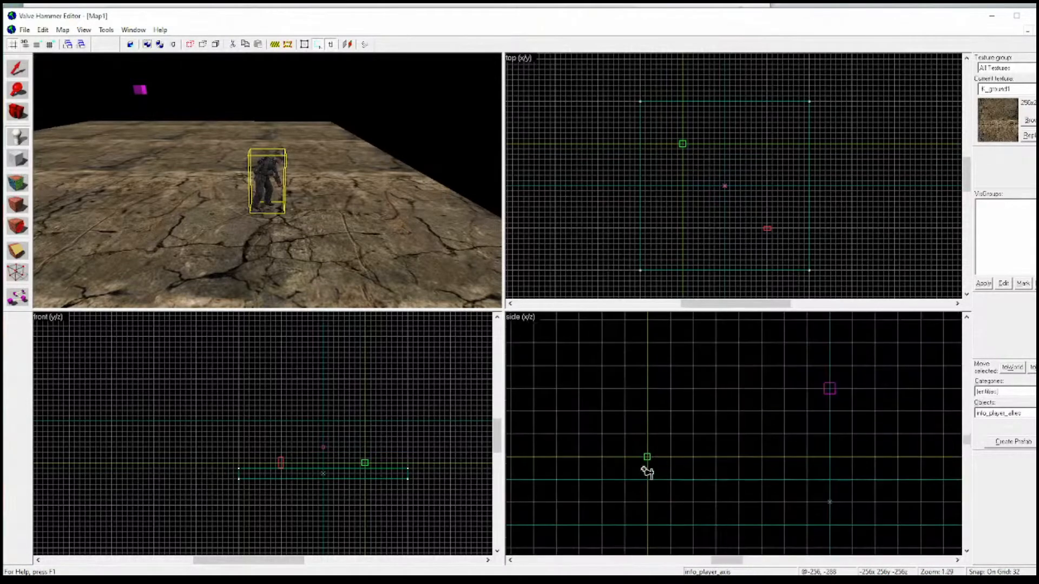
{"action": "left_click_drag", "start_coordinate": [647, 457], "coordinate": [648, 478]}
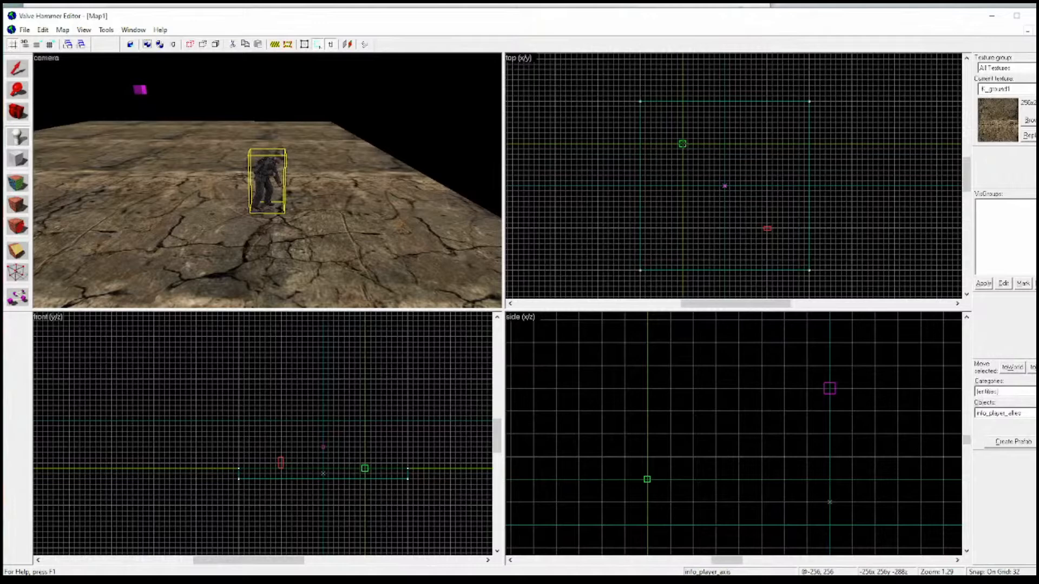
{"action": "right_click", "coordinate": [682, 144]}
{"action": "left_click", "coordinate": [719, 151]}
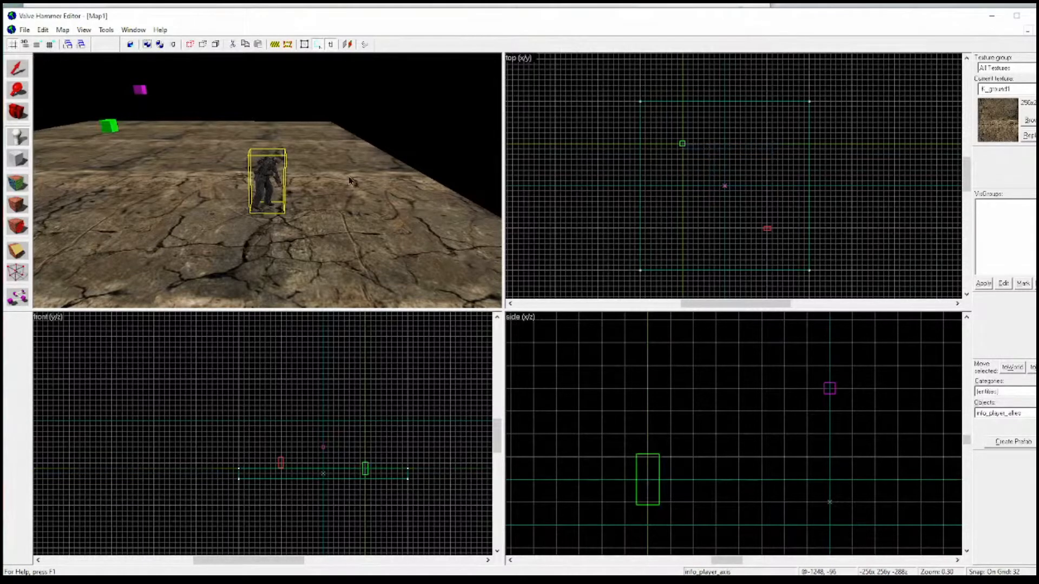
Fly the 3D camera up to the new info_player_allies entity and view where it sits on the ground.
{"action": "left_click", "coordinate": [17, 111]}
{"action": "left_click_drag", "start_coordinate": [65, 122], "coordinate": [267, 180]}
{"action": "key", "text": "w"}
{"action": "key", "text": "a"}
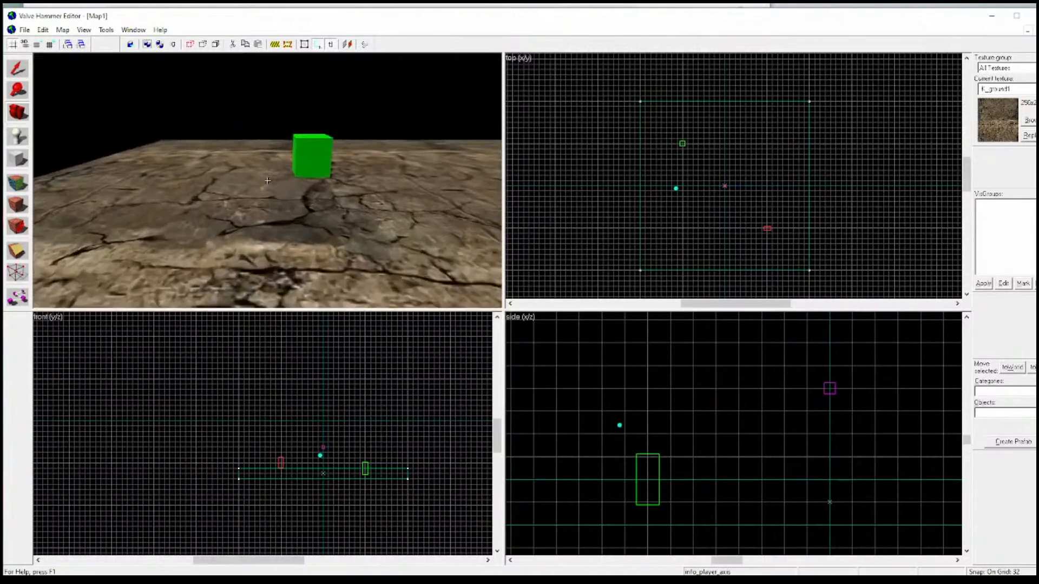
{"action": "key", "text": "w"}
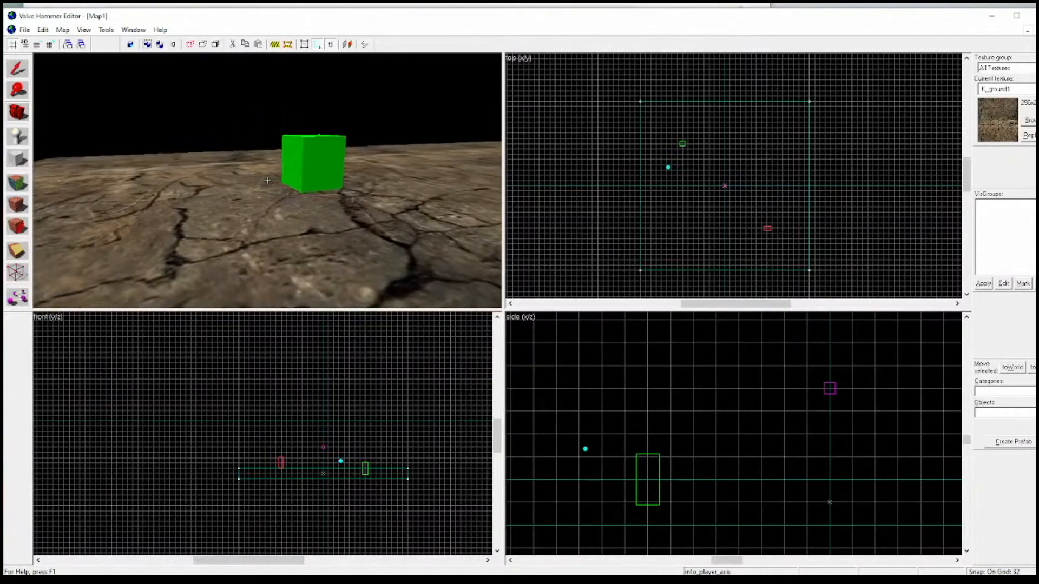
{"action": "key", "text": "s"}
{"action": "key", "text": "d"}
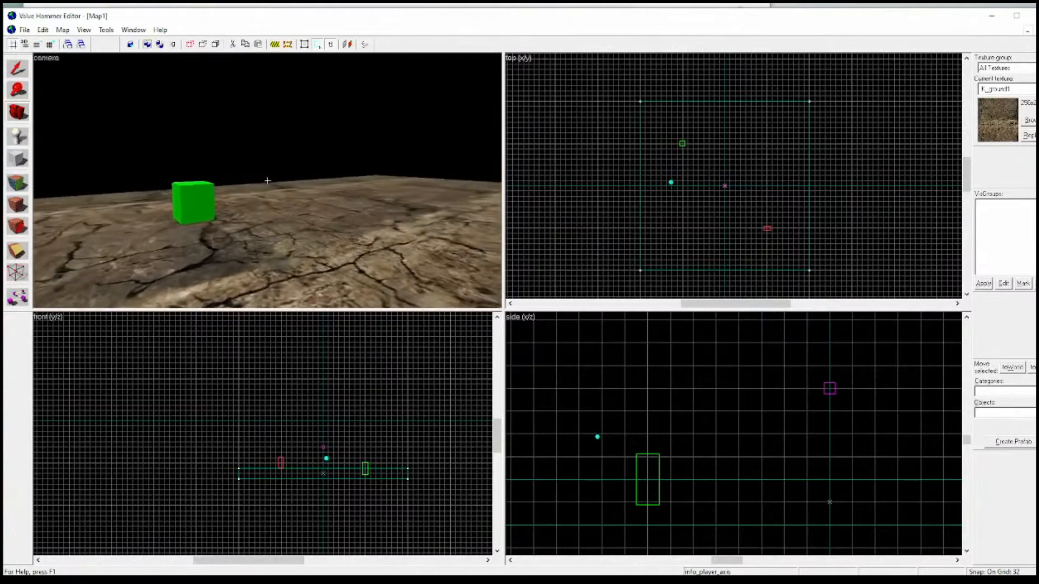
{"action": "key", "text": "z"}
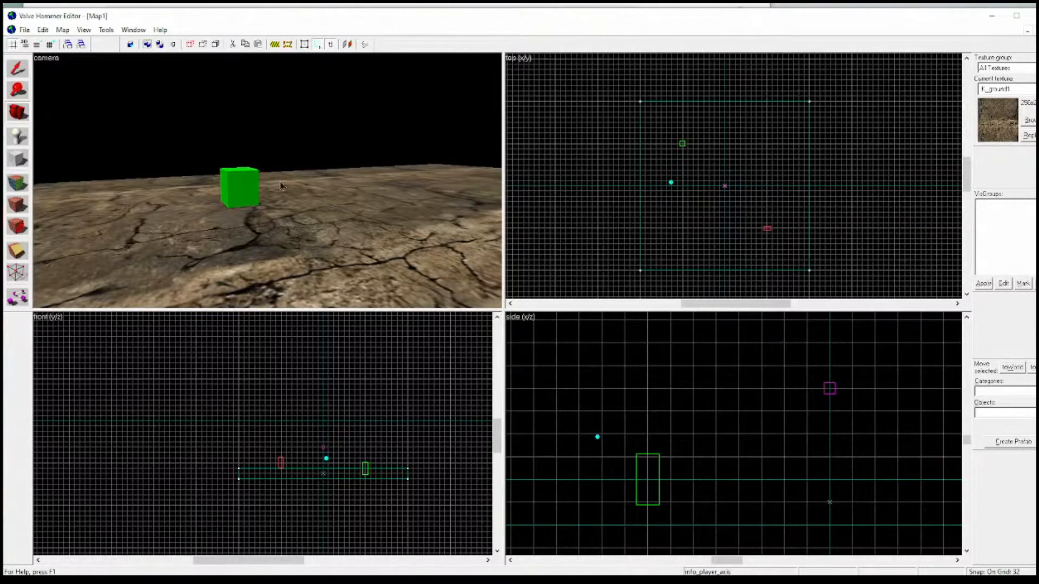
Practise flying the 3D camera forward, backward and sideways while examining the green info_player_allies box.
{"action": "key", "text": "Down"}
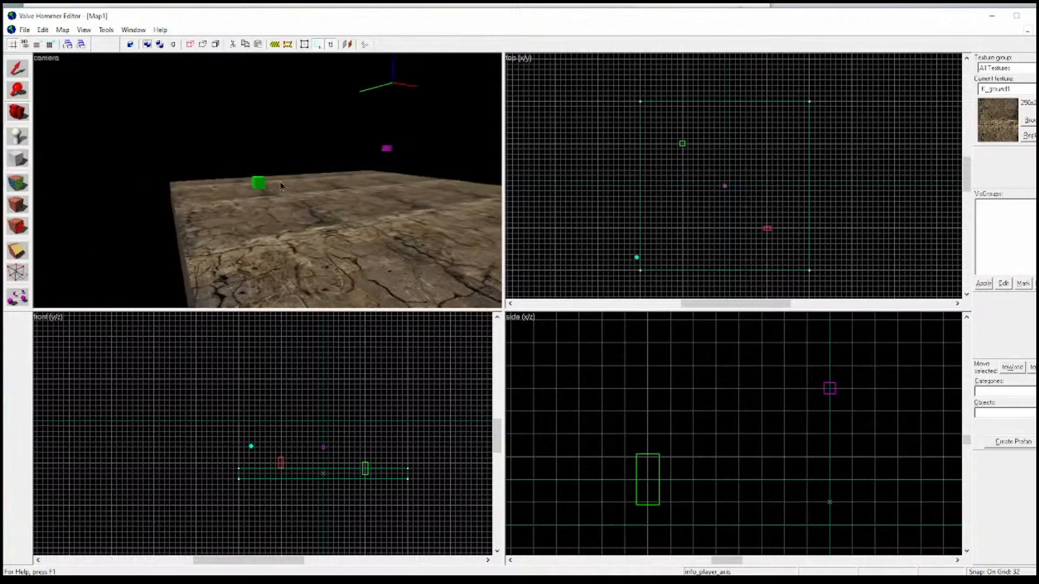
{"action": "key", "text": "w"}
{"action": "key", "text": "d"}
{"action": "key", "text": "a"}
{"action": "key", "text": "d"}
{"action": "key", "text": "a"}
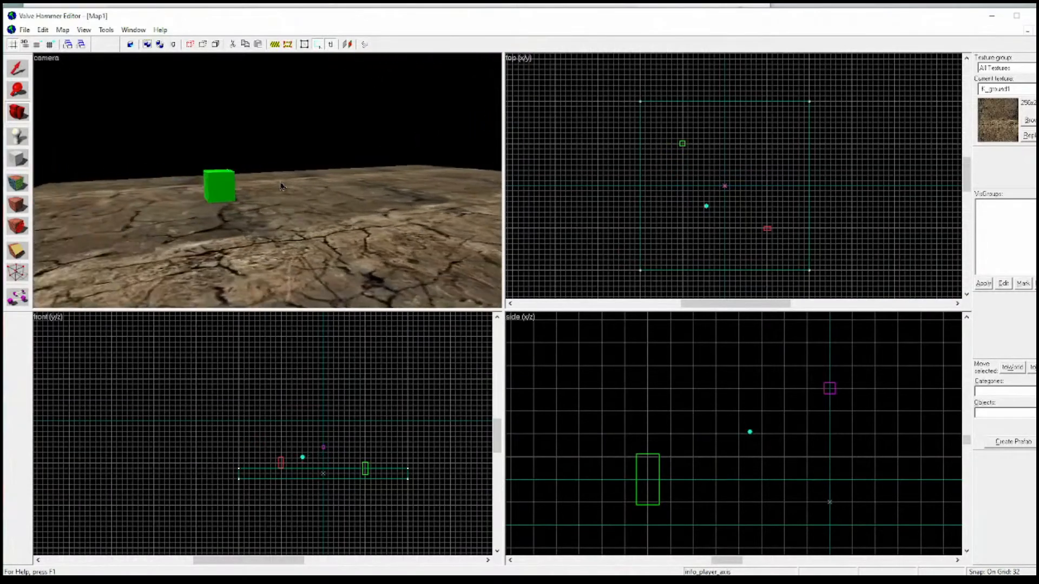
{"action": "key", "text": "d"}
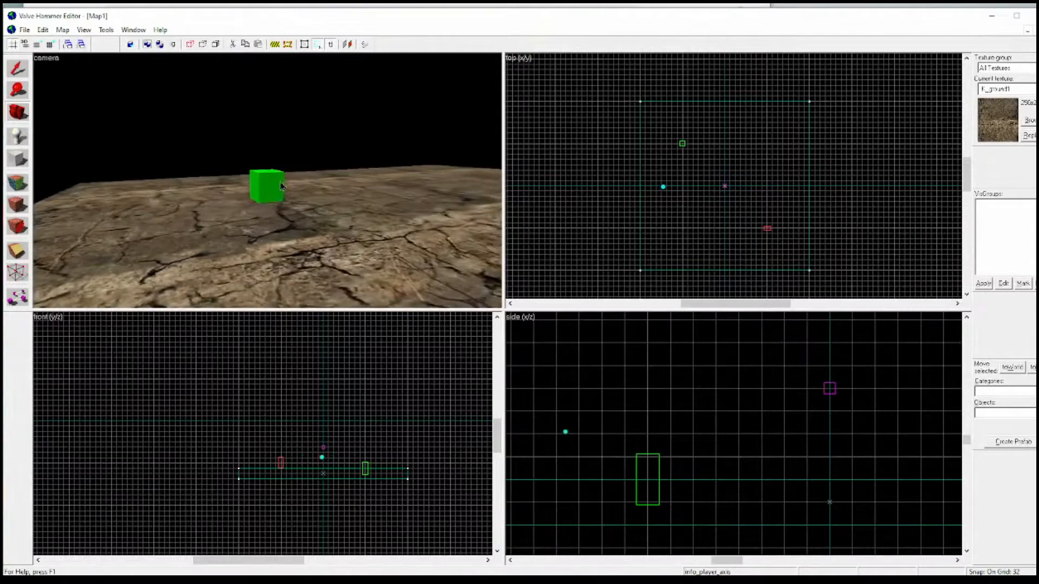
{"action": "key", "text": "w"}
{"action": "key", "text": "s"}
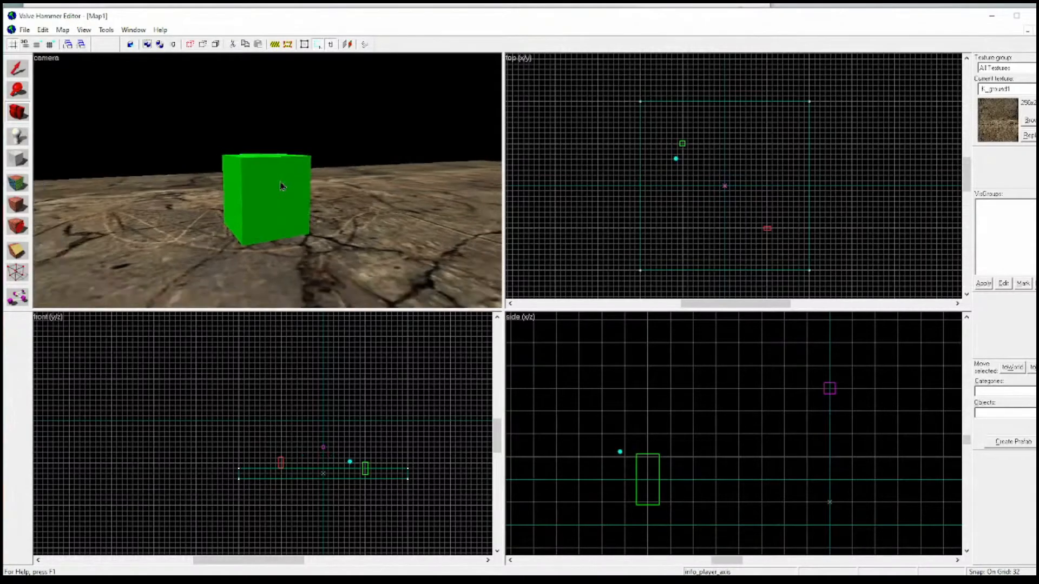
{"action": "key", "text": "s"}
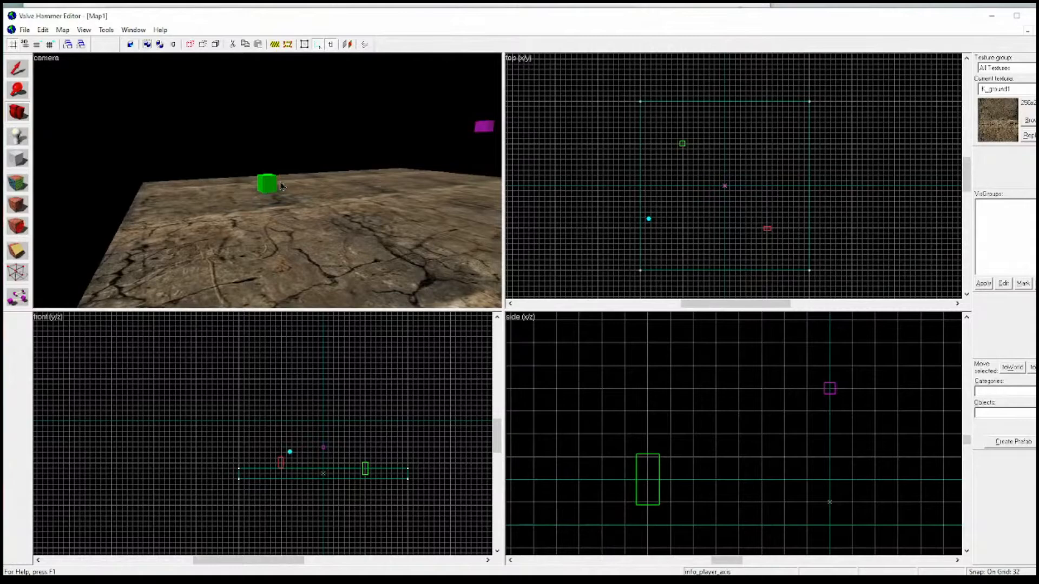
{"action": "key", "text": "d"}
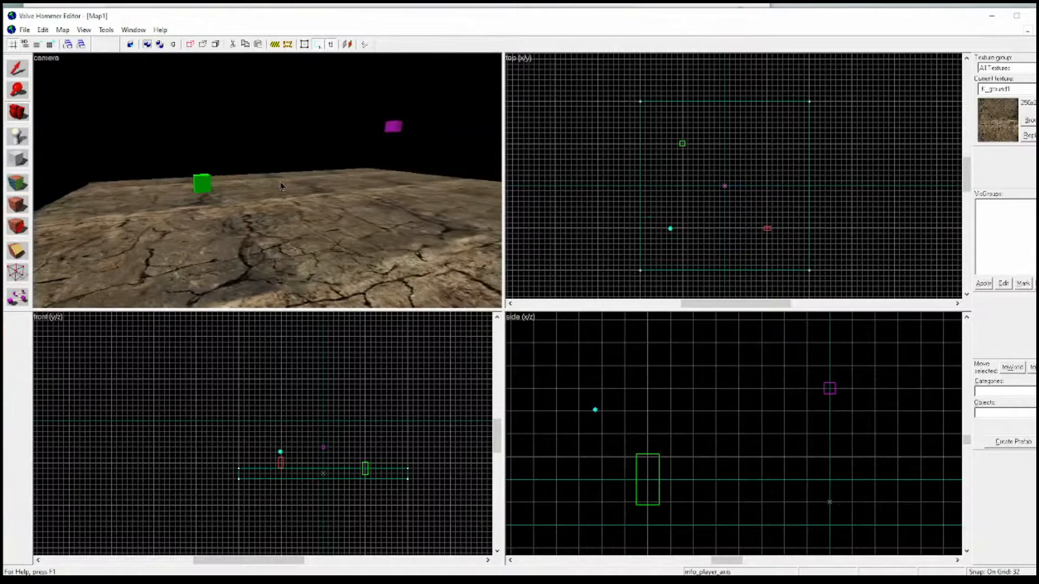
{"action": "key", "text": "a"}
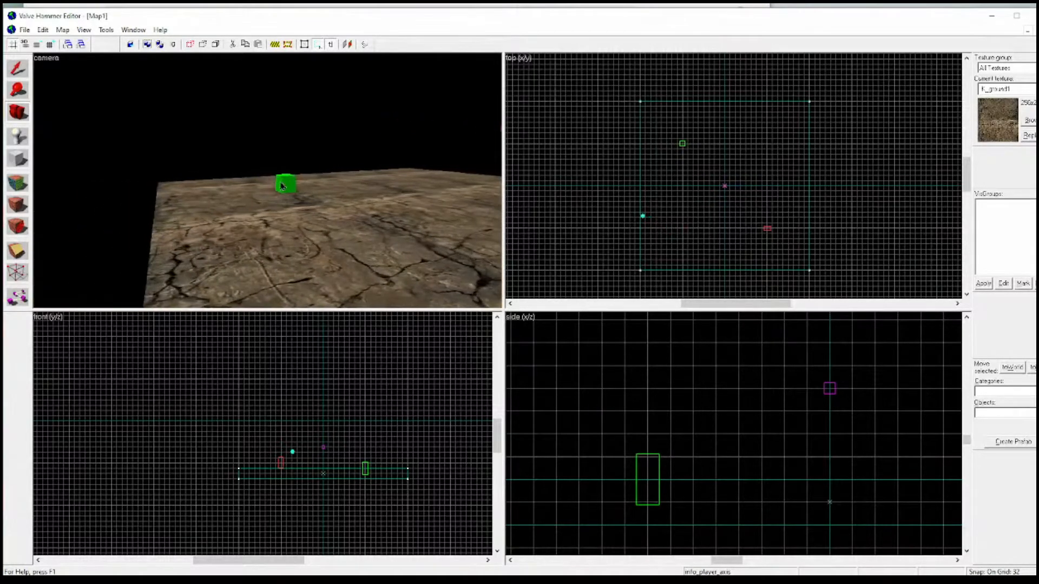
{"action": "key", "text": "w"}
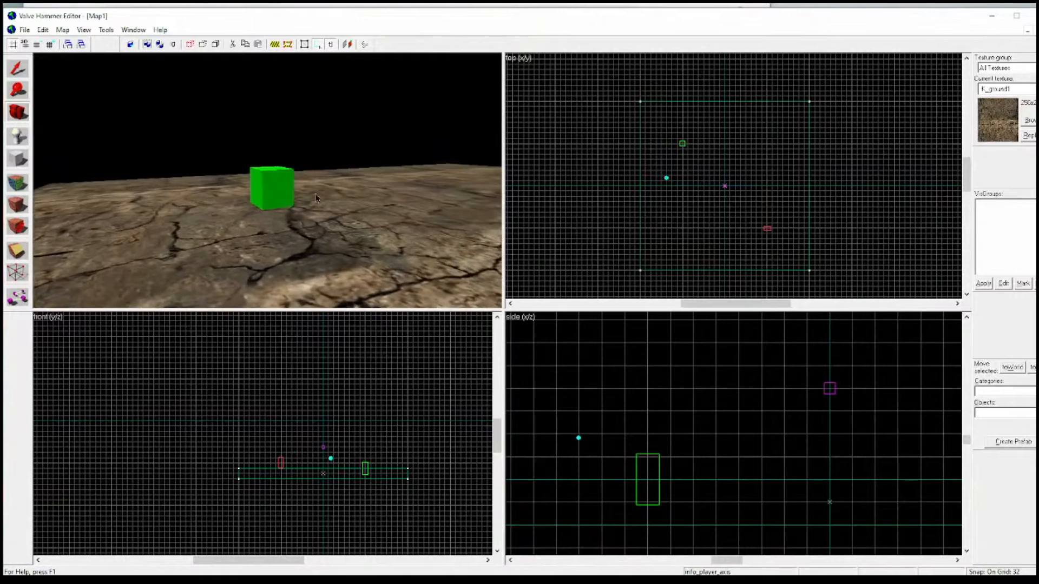
{"action": "key", "text": "w"}
{"action": "key", "text": "s"}
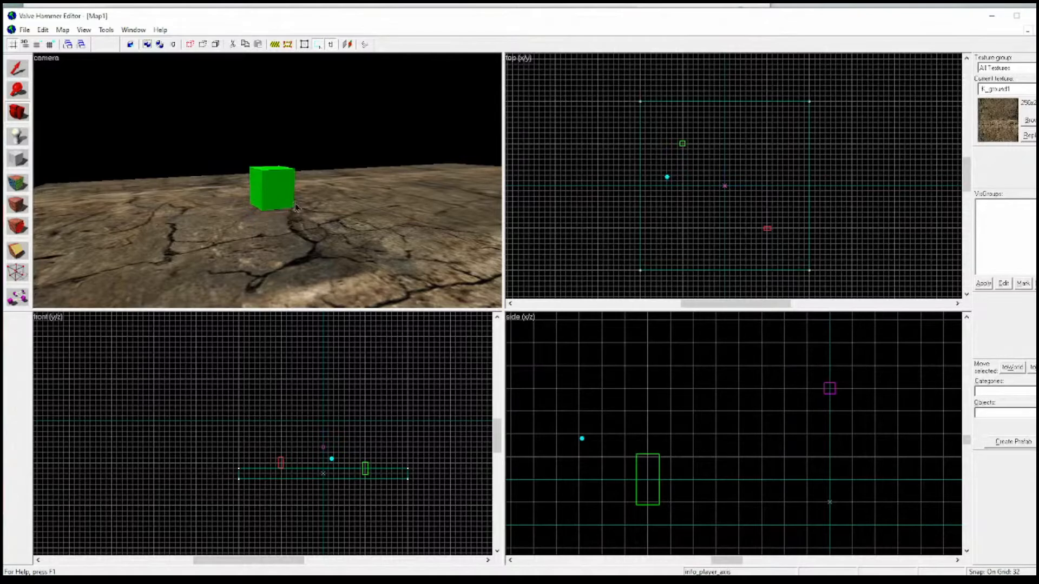
{"action": "key", "text": "w"}
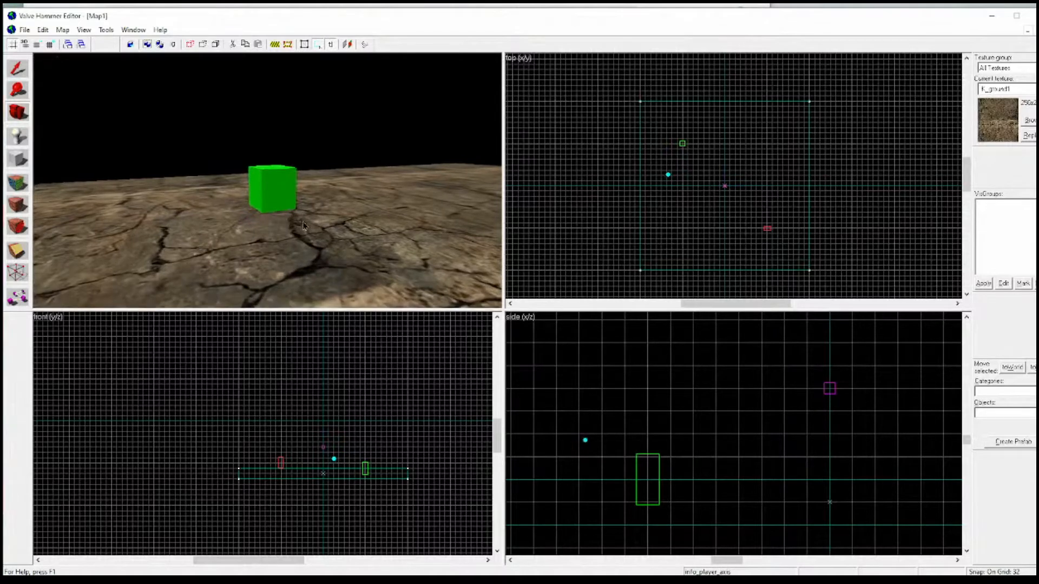
Select the info_player_allies entity and raise it by one grid square in the side view.
{"action": "left_click", "coordinate": [17, 68]}
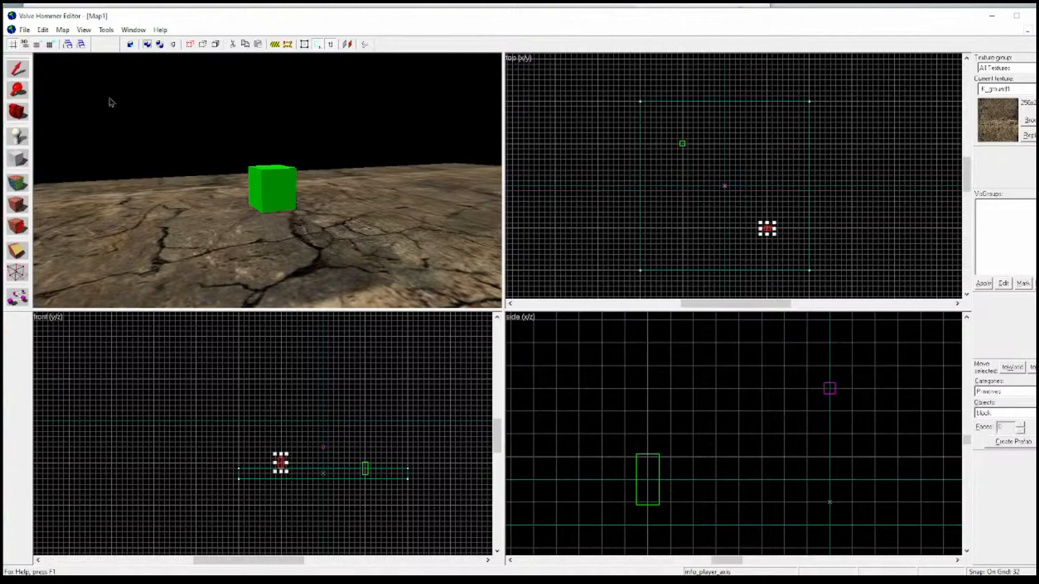
{"action": "left_click", "coordinate": [270, 194]}
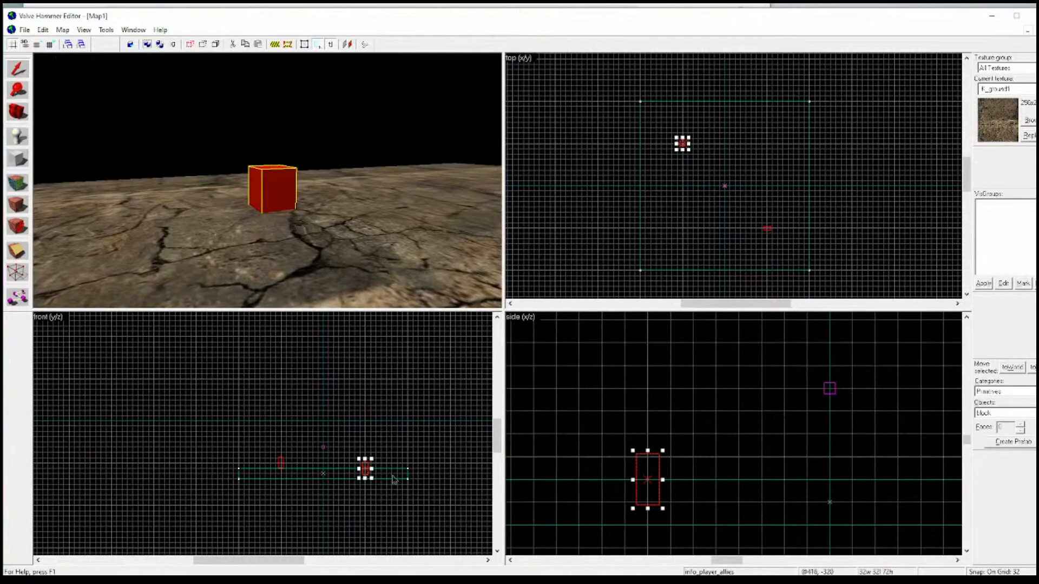
{"action": "scroll", "coordinate": [336, 495], "scroll_direction": "up", "scroll_amount": 3}
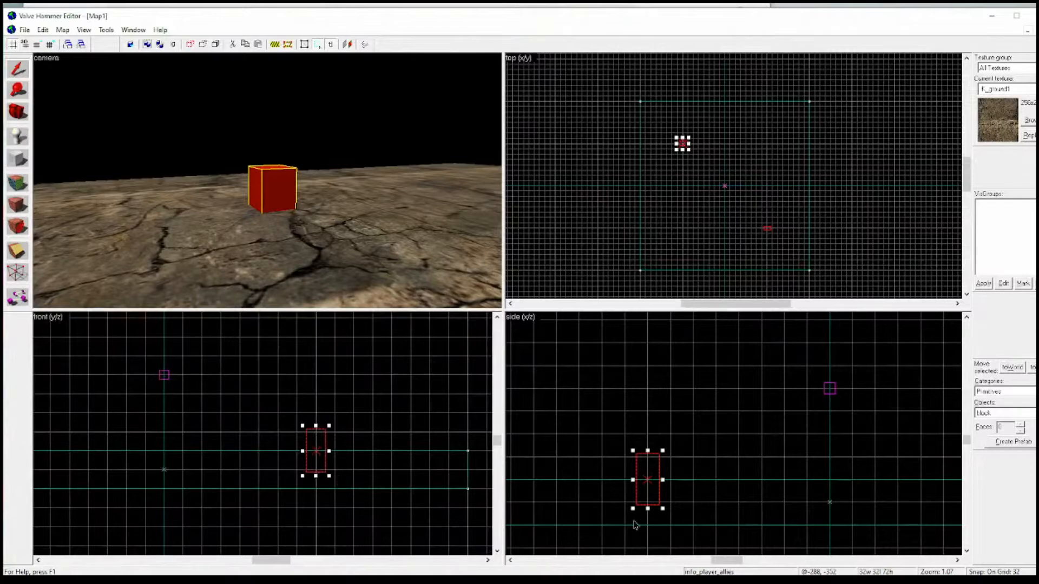
{"action": "scroll", "coordinate": [637, 523], "scroll_direction": "up", "scroll_amount": 5}
{"action": "scroll", "coordinate": [689, 139], "scroll_direction": "up", "scroll_amount": 3}
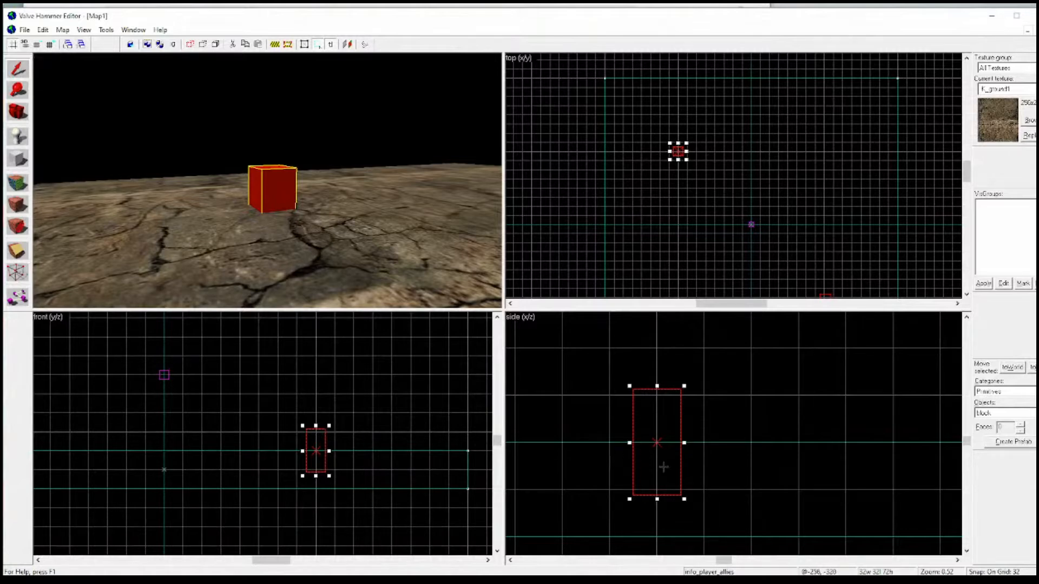
{"action": "key", "text": "Up"}
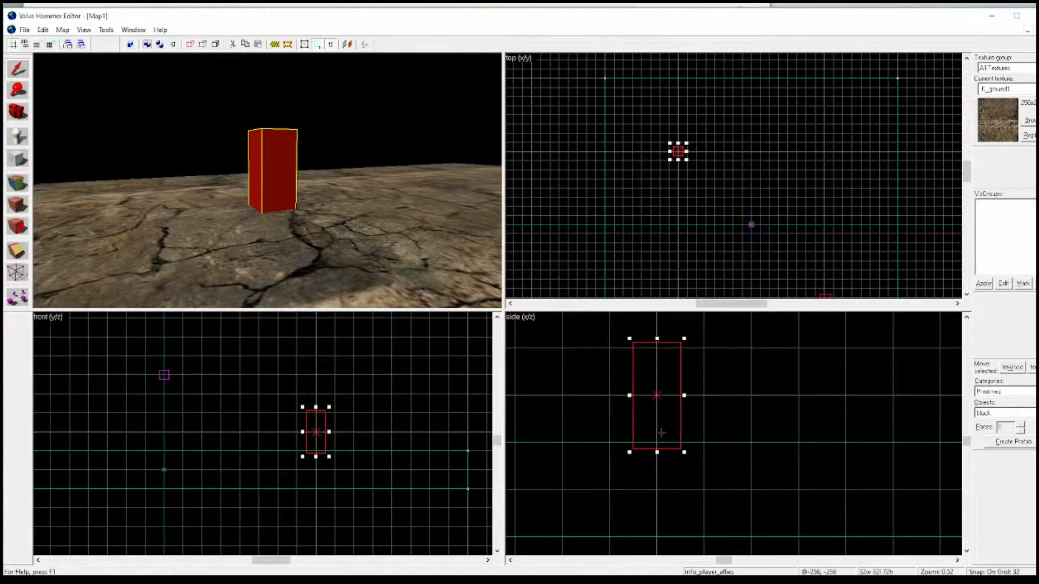
{"action": "left_click_drag", "start_coordinate": [661, 426], "coordinate": [663, 406]}
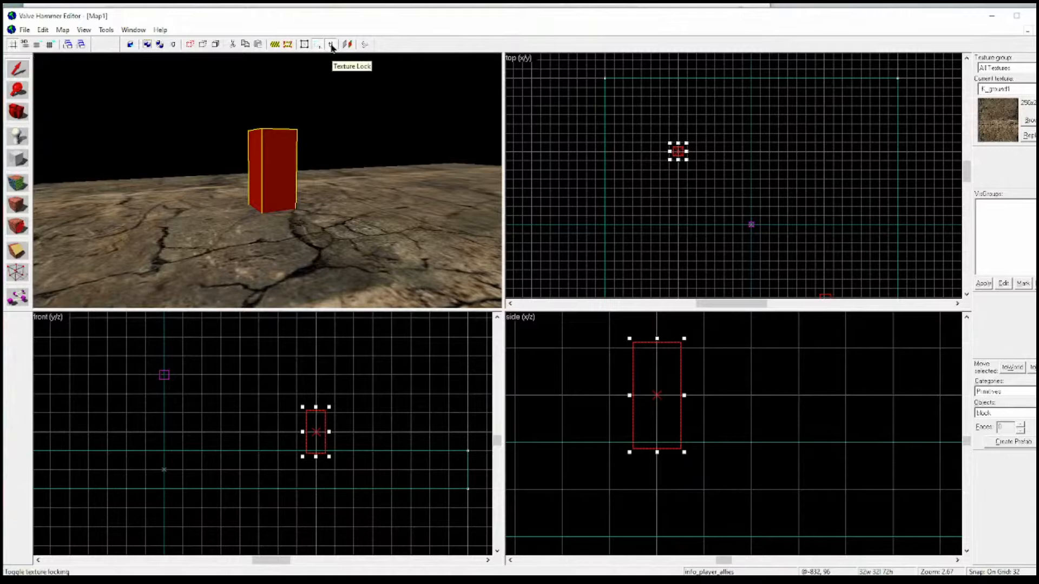
Open the editor's configuration options and look through the game configuration, general and 2D view settings.
{"action": "left_click", "coordinate": [106, 29]}
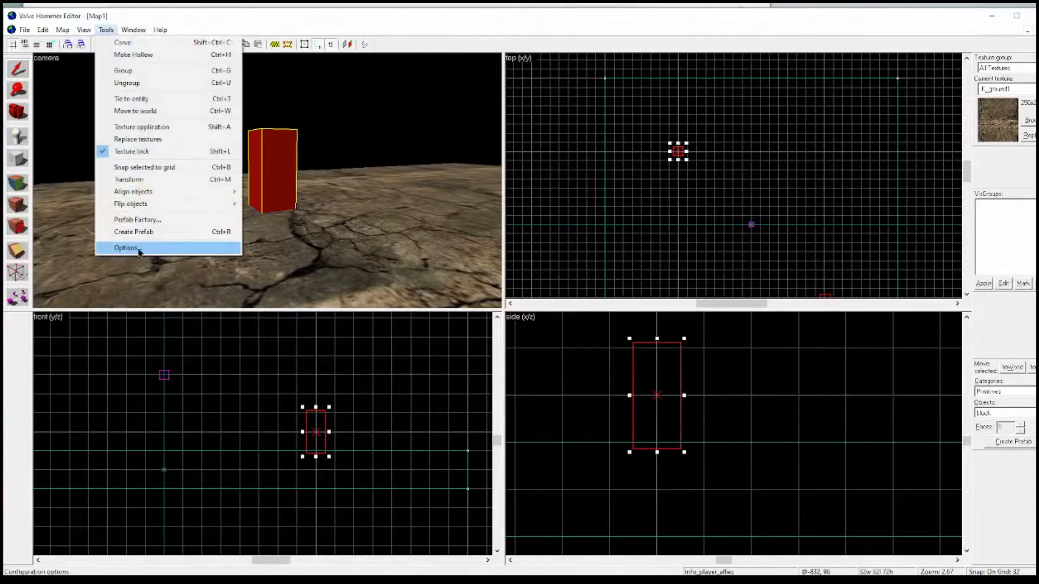
{"action": "left_click", "coordinate": [139, 253]}
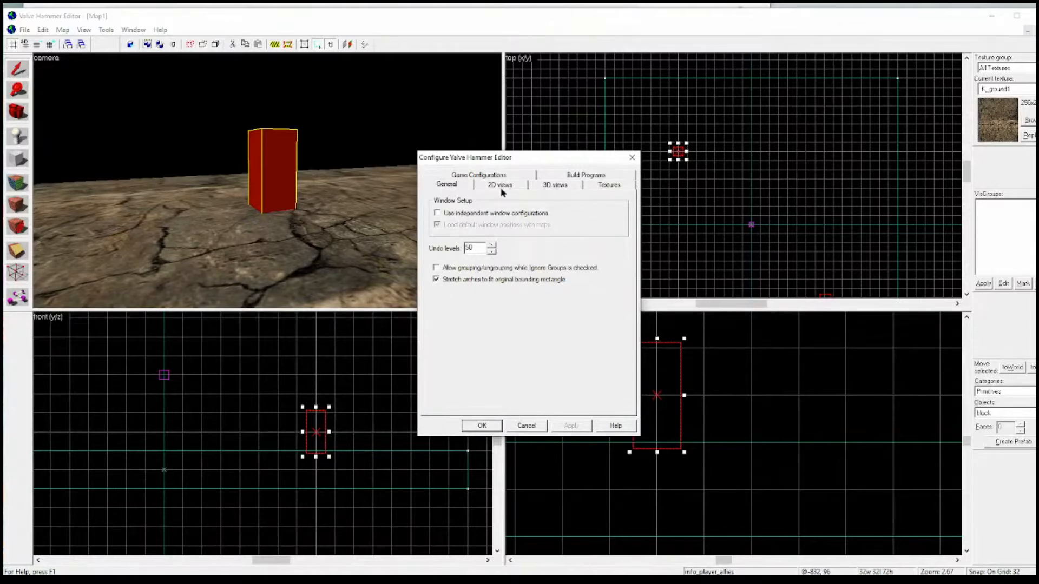
{"action": "left_click", "coordinate": [489, 176]}
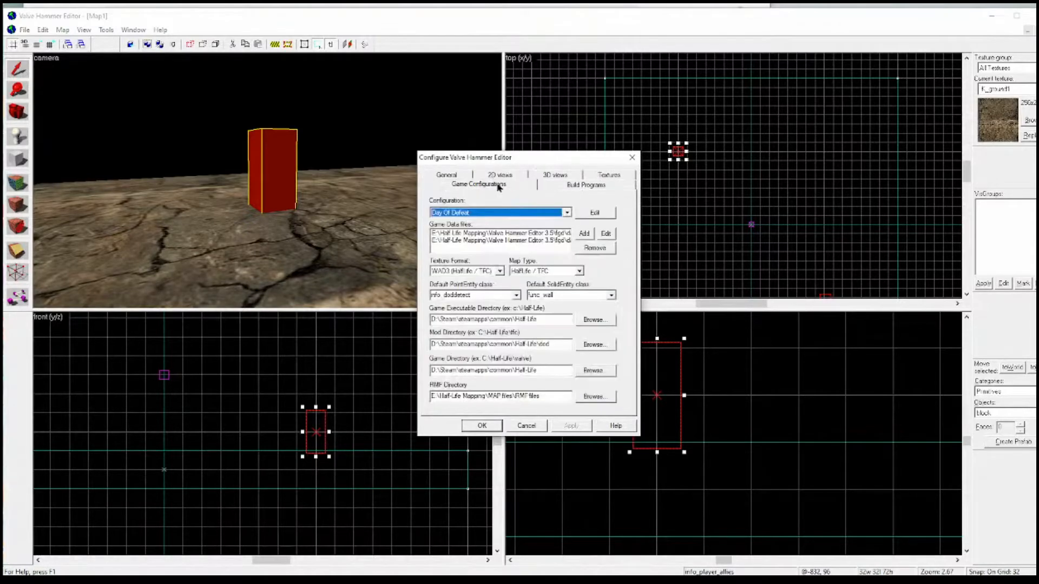
{"action": "left_click", "coordinate": [447, 175]}
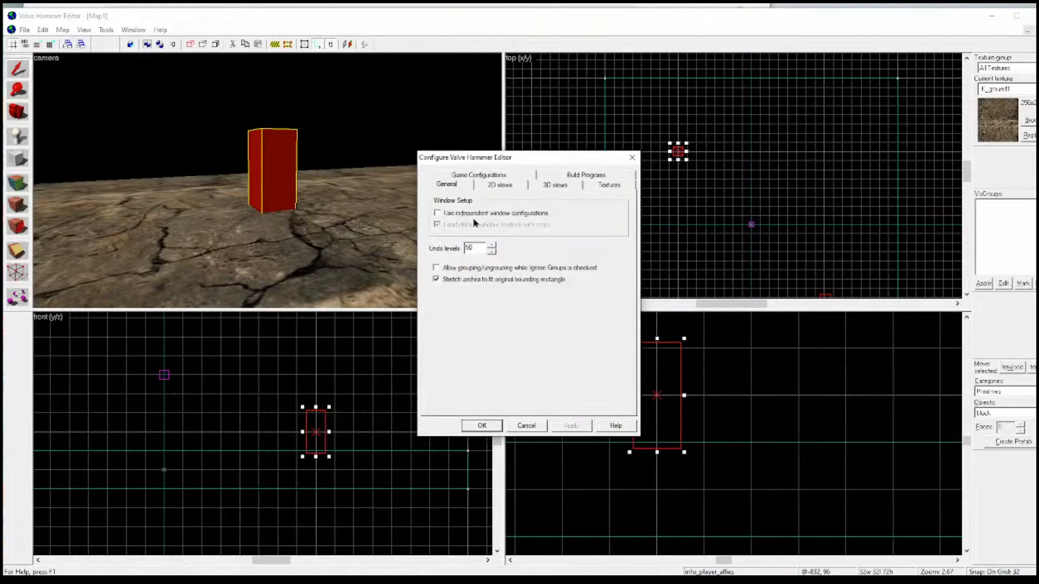
{"action": "left_click", "coordinate": [501, 186]}
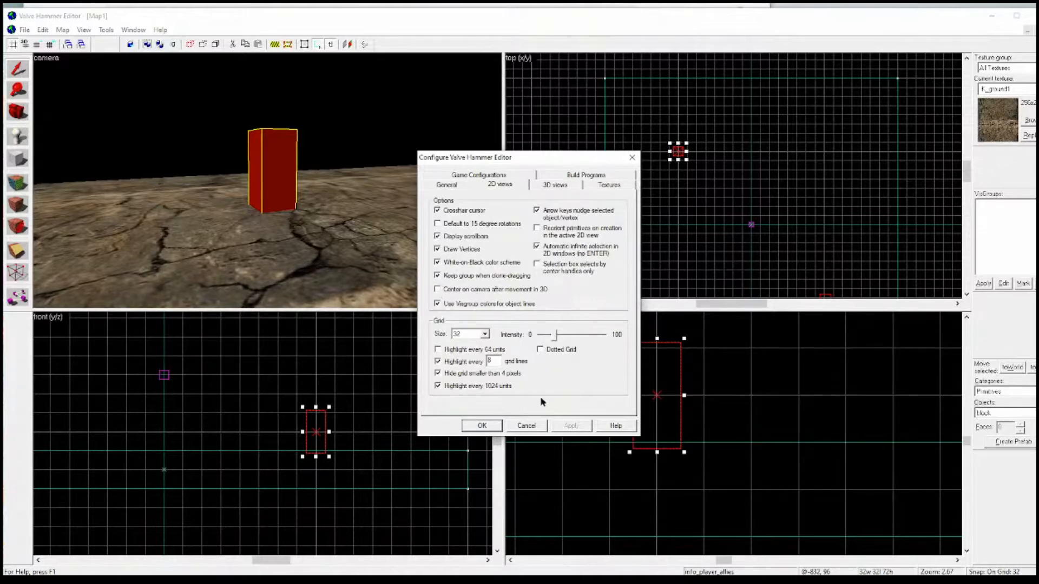
Cancel the configuration options and reduce the grid size to 2 units.
{"action": "left_click", "coordinate": [526, 426]}
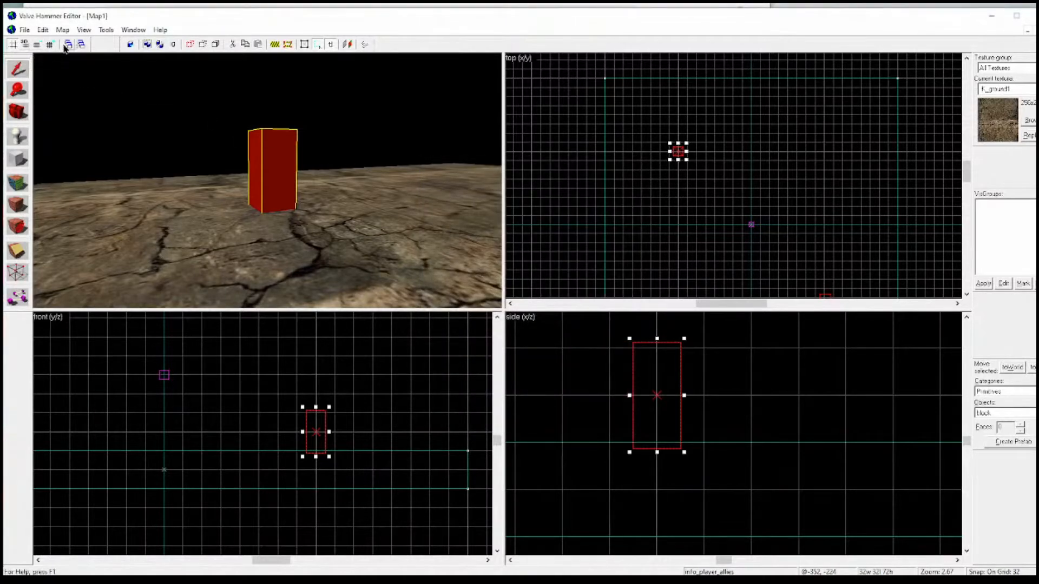
{"action": "left_click", "coordinate": [318, 46]}
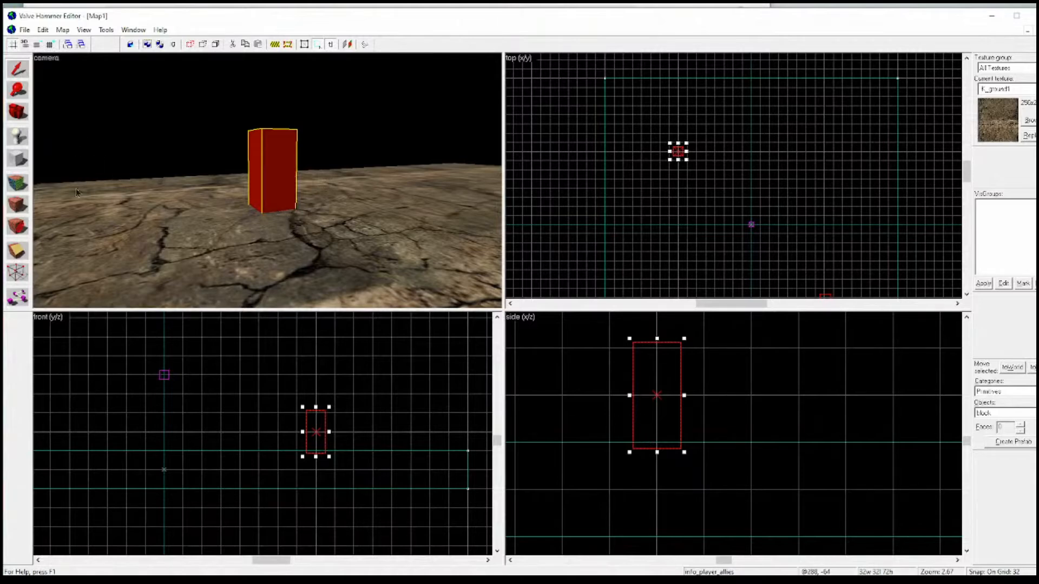
{"action": "left_click", "coordinate": [37, 45]}
{"action": "left_click", "coordinate": [37, 44]}
{"action": "left_click", "coordinate": [37, 44]}
{"action": "left_click", "coordinate": [37, 44]}
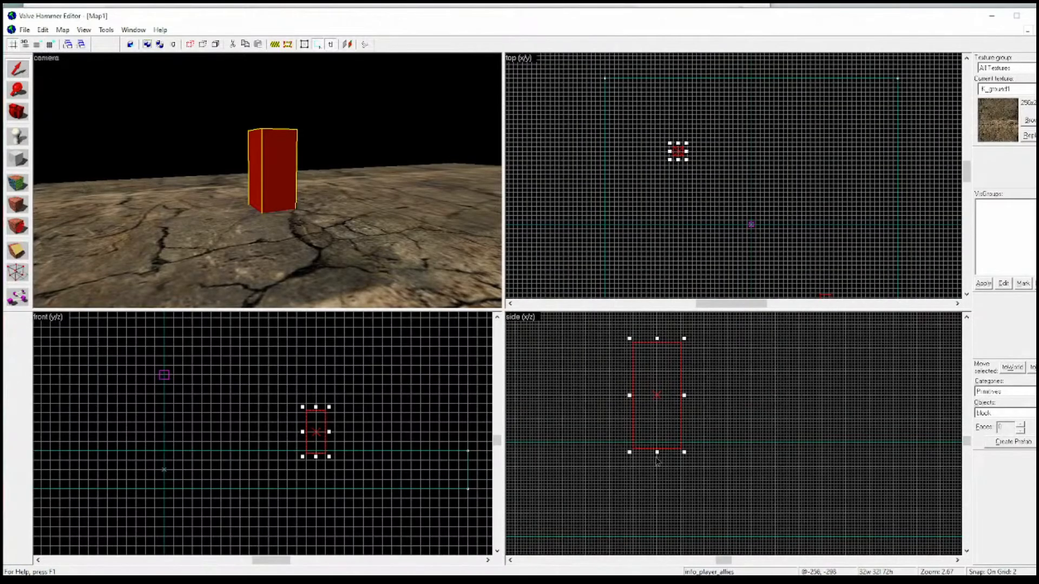
Nudge the info_player_allies entity upward by three grid steps in the side view to lift it clear of the ground.
{"action": "key", "text": "Up"}
{"action": "key", "text": "Up"}
{"action": "key", "text": "Up"}
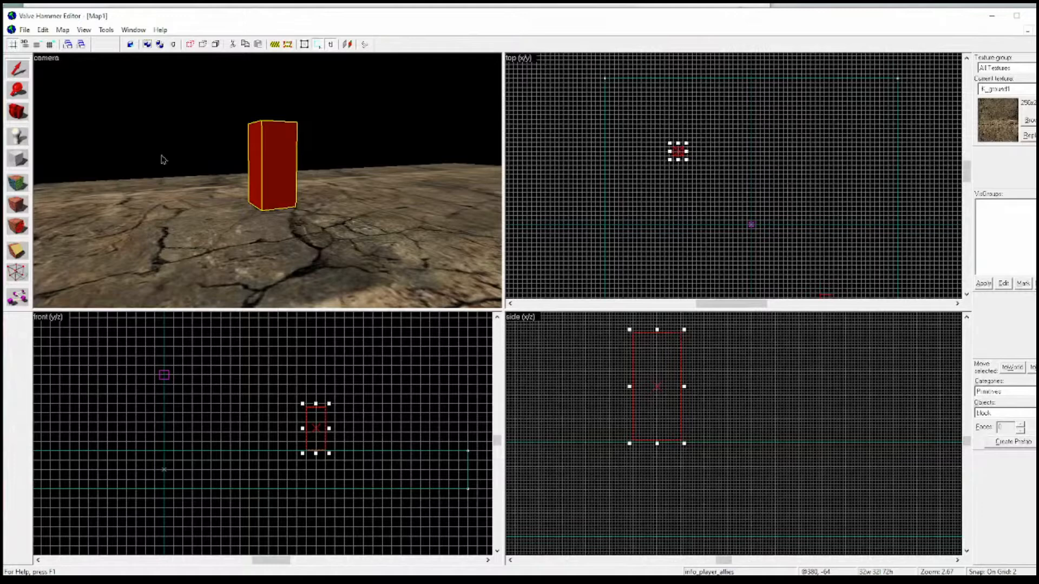
Select the info_doddetect entity in the 3D view, move the camera around it, and clear the selection.
{"action": "scroll", "coordinate": [186, 161], "scroll_direction": "down", "scroll_amount": 4}
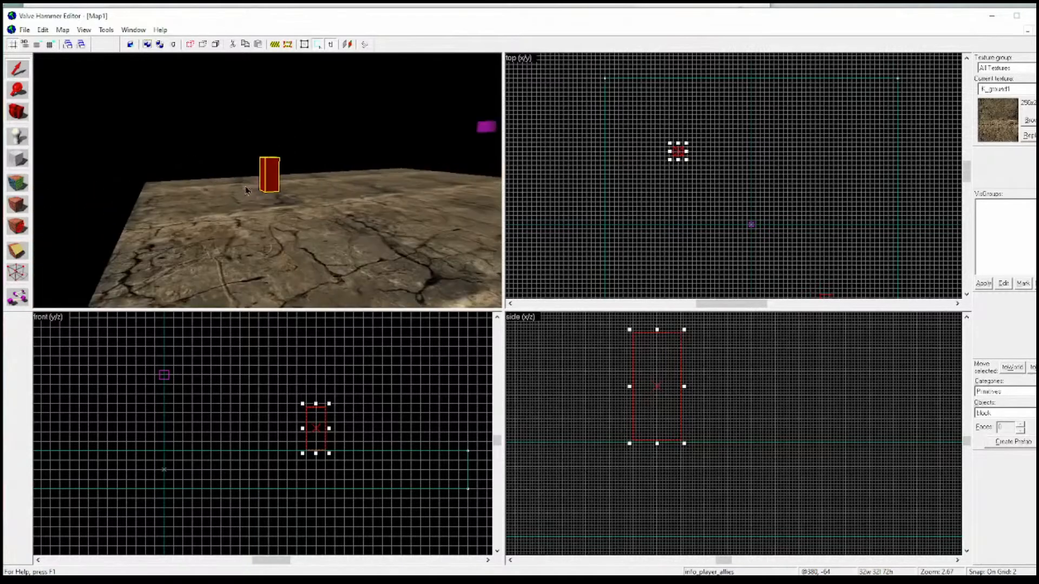
{"action": "left_click", "coordinate": [433, 144]}
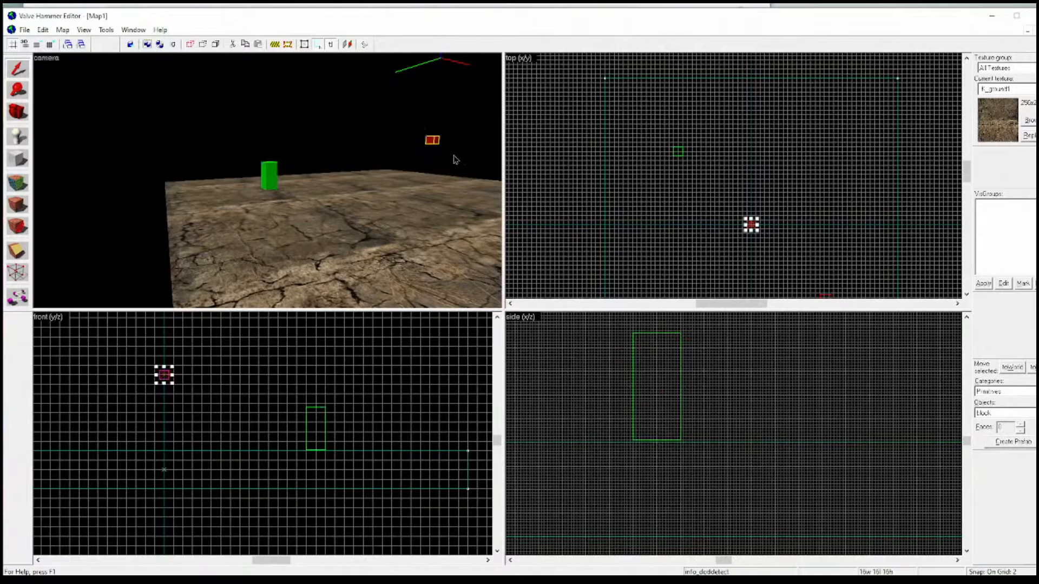
{"action": "key", "text": "d"}
{"action": "key", "text": "s"}
{"action": "key", "text": "d"}
{"action": "key", "text": "d"}
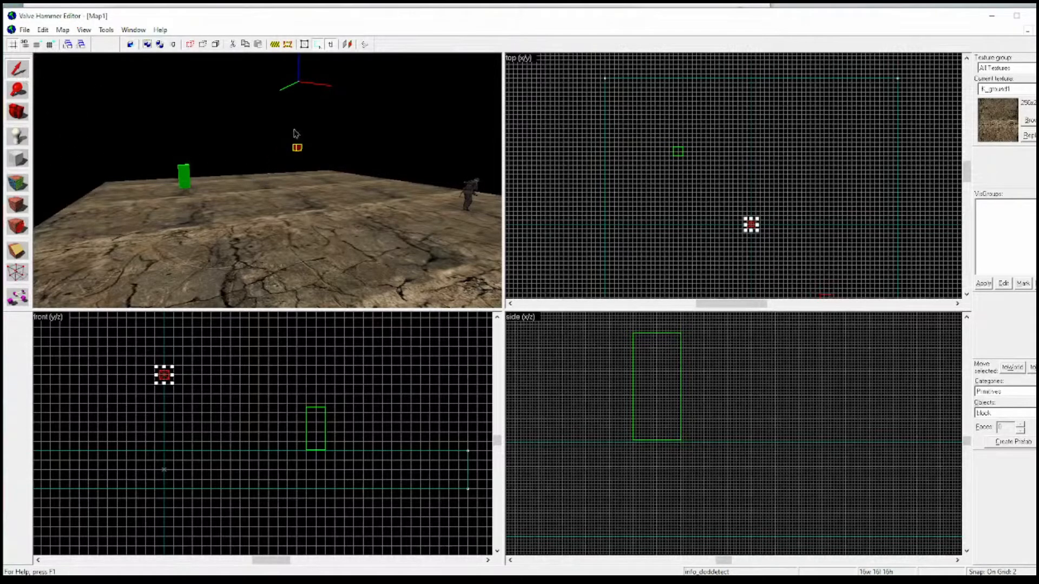
{"action": "left_click", "coordinate": [346, 110]}
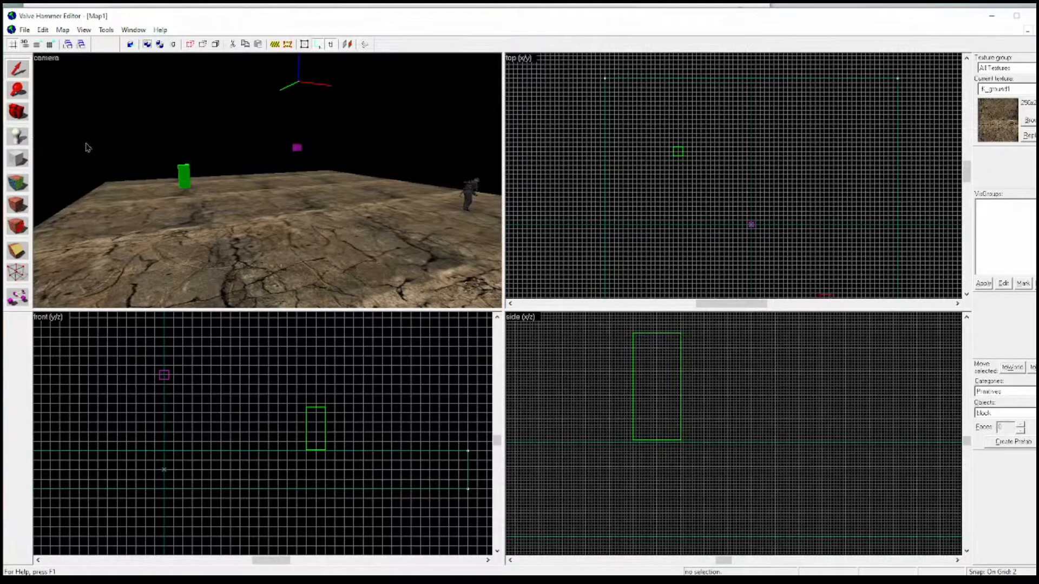
Activate the Entity tool and choose light_environment as the object to place.
{"action": "left_click", "coordinate": [17, 138]}
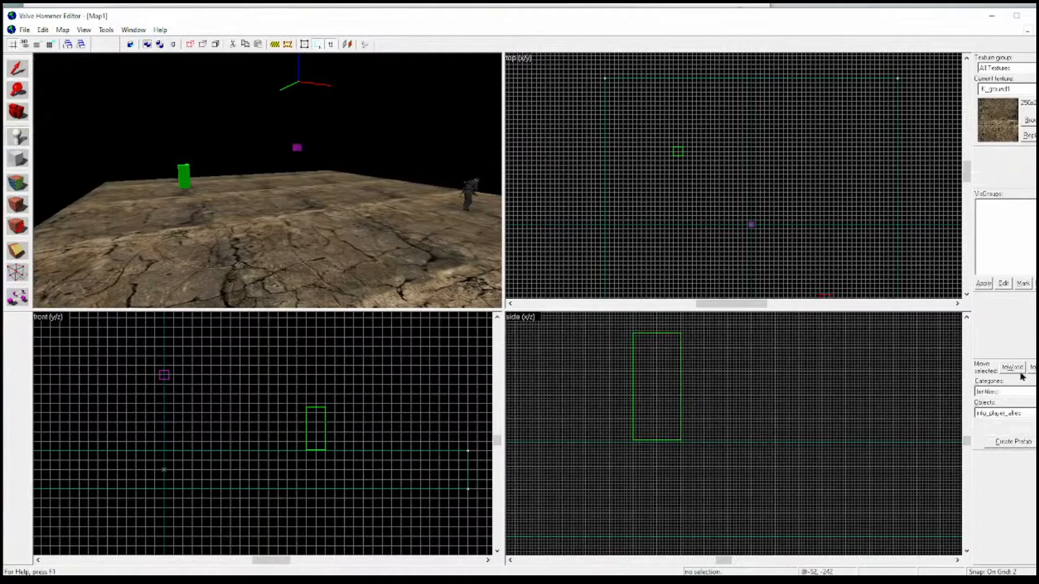
{"action": "left_click", "coordinate": [1032, 414]}
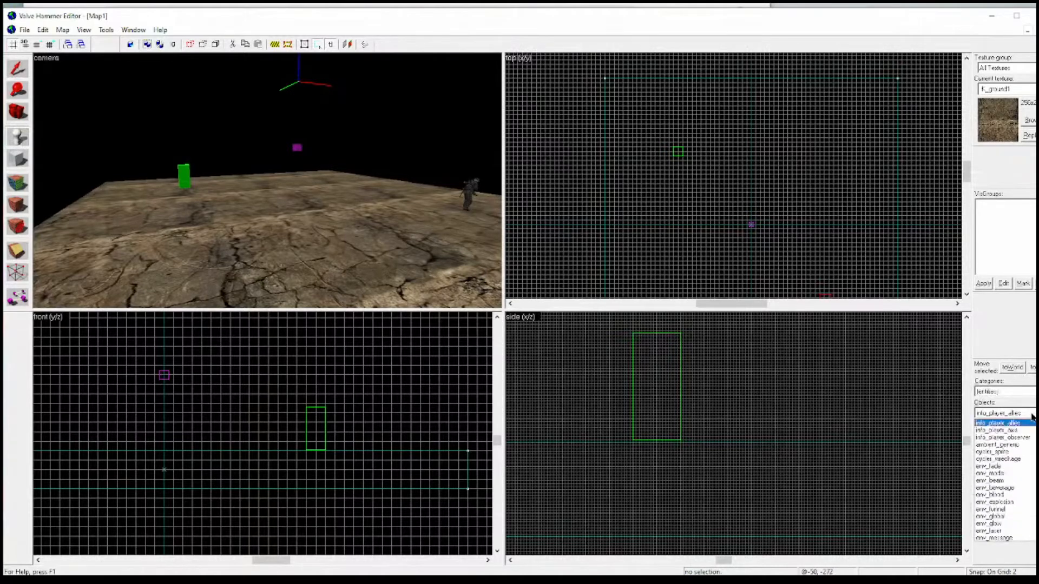
{"action": "scroll", "coordinate": [1005, 480], "scroll_direction": "up", "scroll_amount": 1}
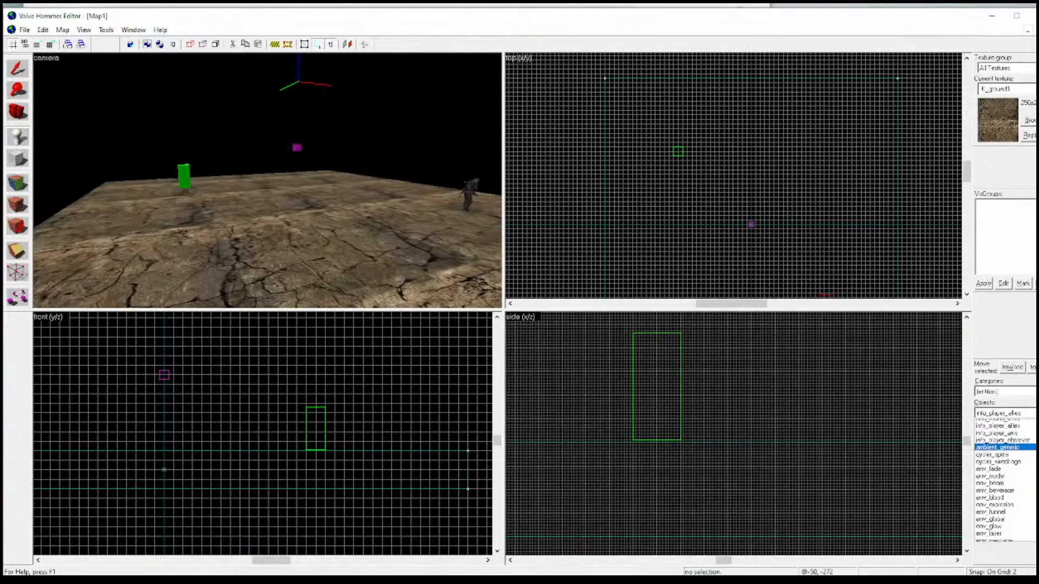
{"action": "scroll", "coordinate": [1006, 480], "scroll_direction": "up", "scroll_amount": 3}
{"action": "scroll", "coordinate": [1006, 481], "scroll_direction": "down", "scroll_amount": 3}
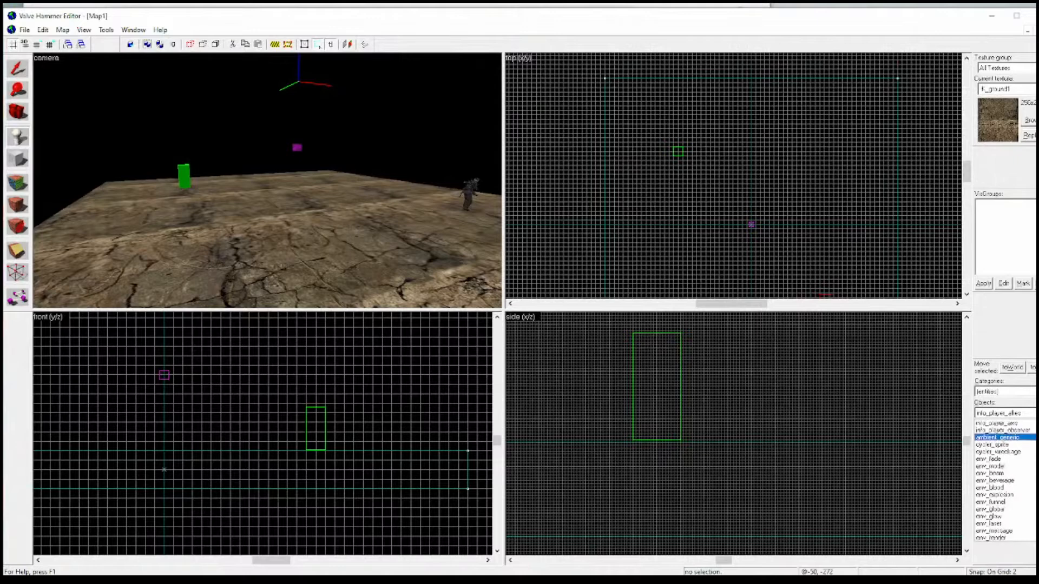
{"action": "scroll", "coordinate": [1006, 481], "scroll_direction": "down", "scroll_amount": 7}
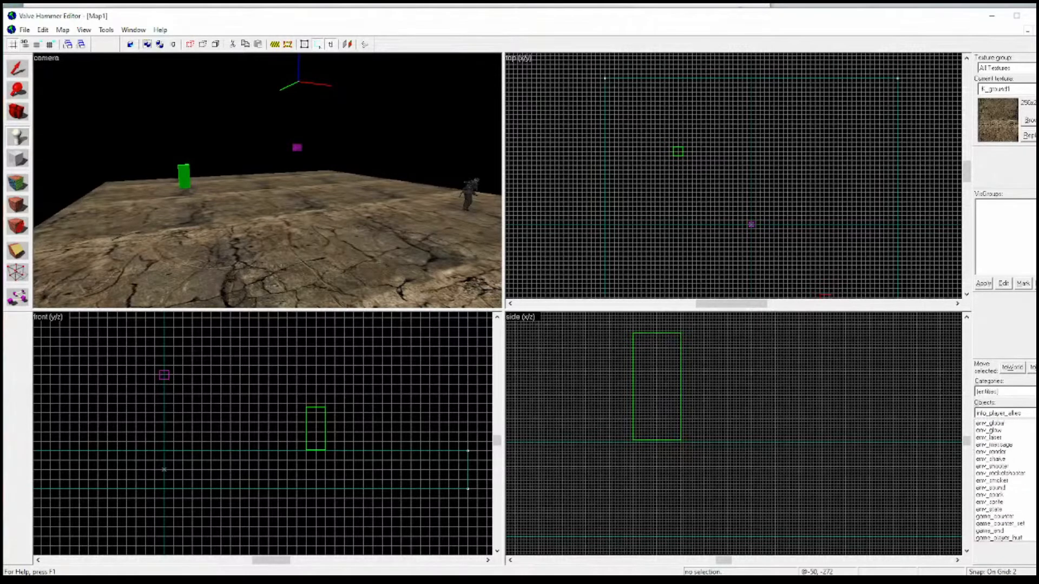
{"action": "scroll", "coordinate": [1005, 480], "scroll_direction": "down", "scroll_amount": 3}
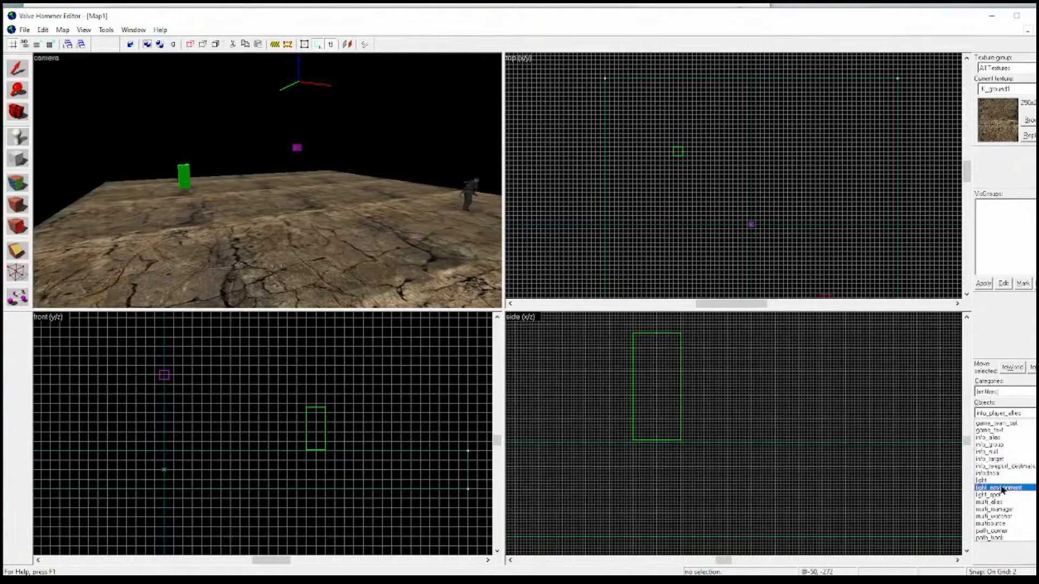
{"action": "left_click", "coordinate": [1002, 490]}
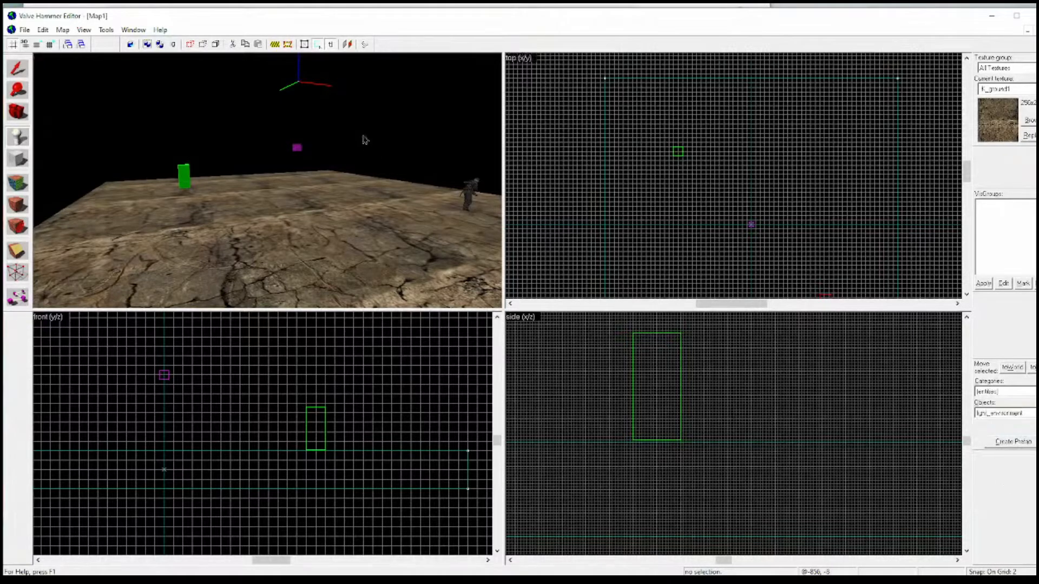
Create the light_environment entity above the ground block at about X 116, Y 104, Z 6, checking its position in all 2D views.
{"action": "scroll", "coordinate": [701, 144], "scroll_direction": "down", "scroll_amount": 1}
{"action": "scroll", "coordinate": [729, 175], "scroll_direction": "up", "scroll_amount": 1}
{"action": "scroll", "coordinate": [725, 133], "scroll_direction": "down", "scroll_amount": 2}
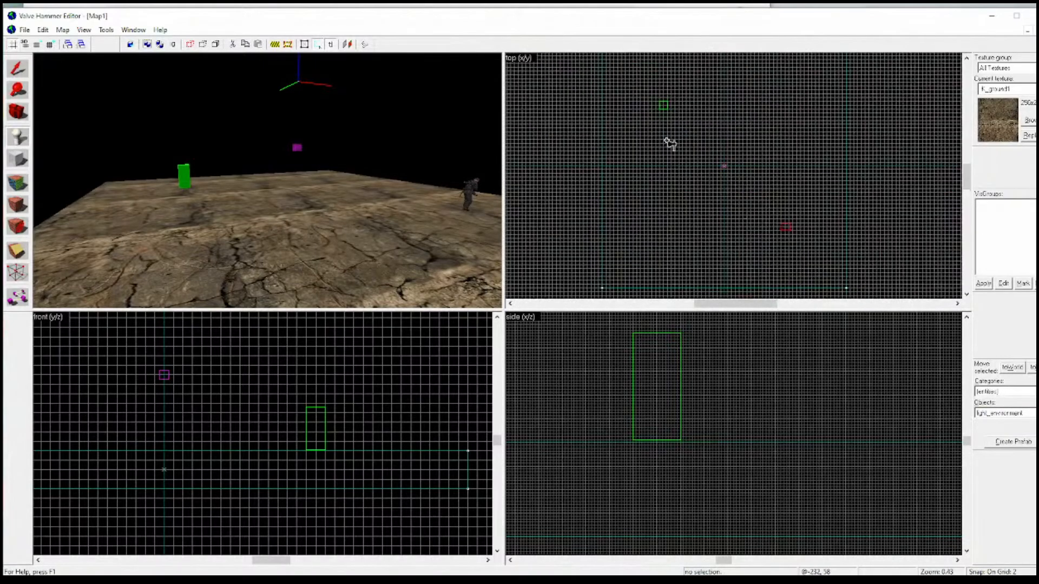
{"action": "left_click", "coordinate": [758, 141]}
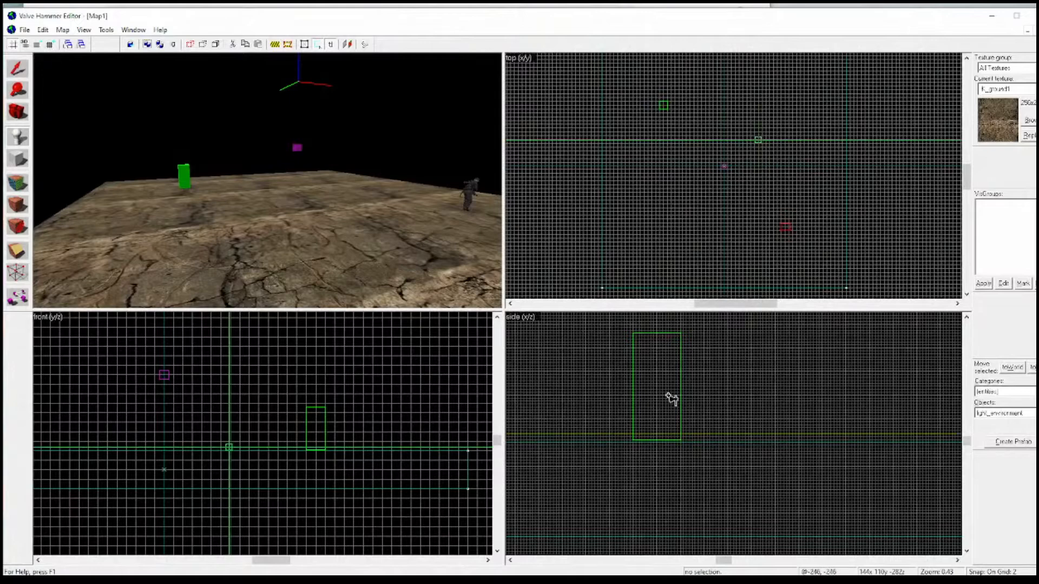
{"action": "scroll", "coordinate": [726, 499], "scroll_direction": "up", "scroll_amount": 4}
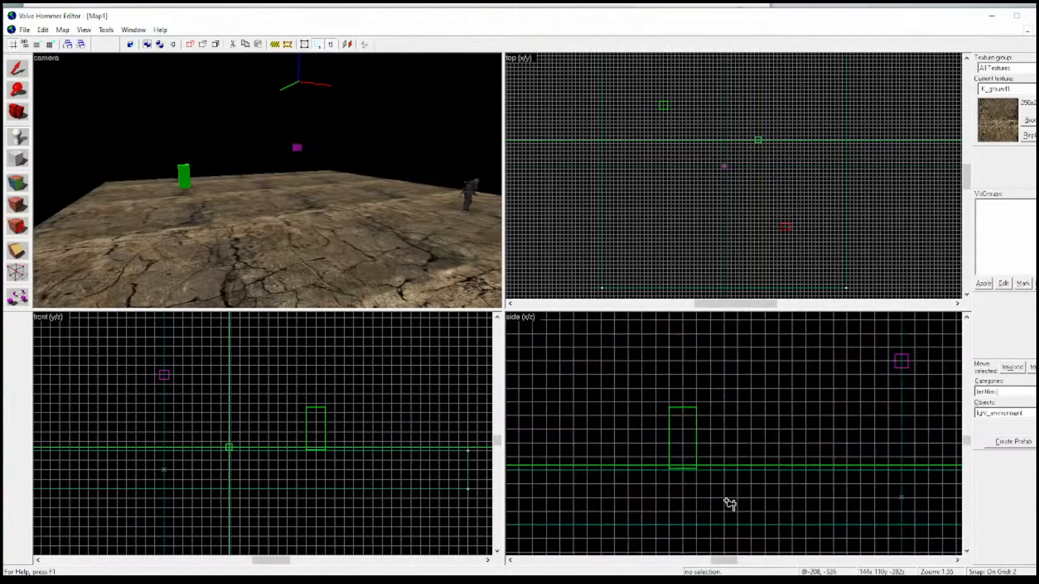
{"action": "scroll", "coordinate": [708, 483], "scroll_direction": "down", "scroll_amount": 3}
{"action": "scroll", "coordinate": [819, 447], "scroll_direction": "up", "scroll_amount": 3}
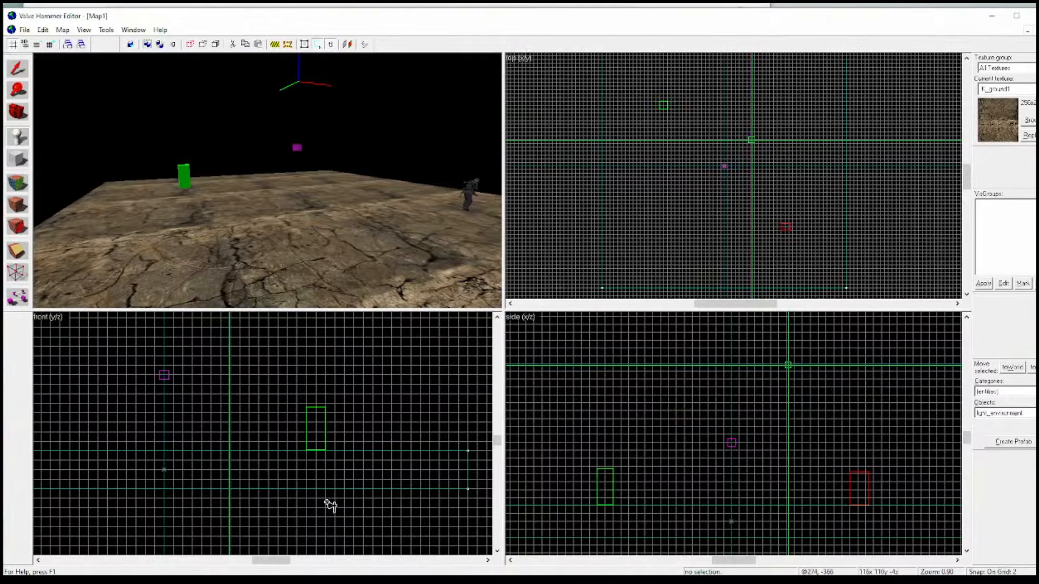
{"action": "scroll", "coordinate": [328, 498], "scroll_direction": "down", "scroll_amount": 3}
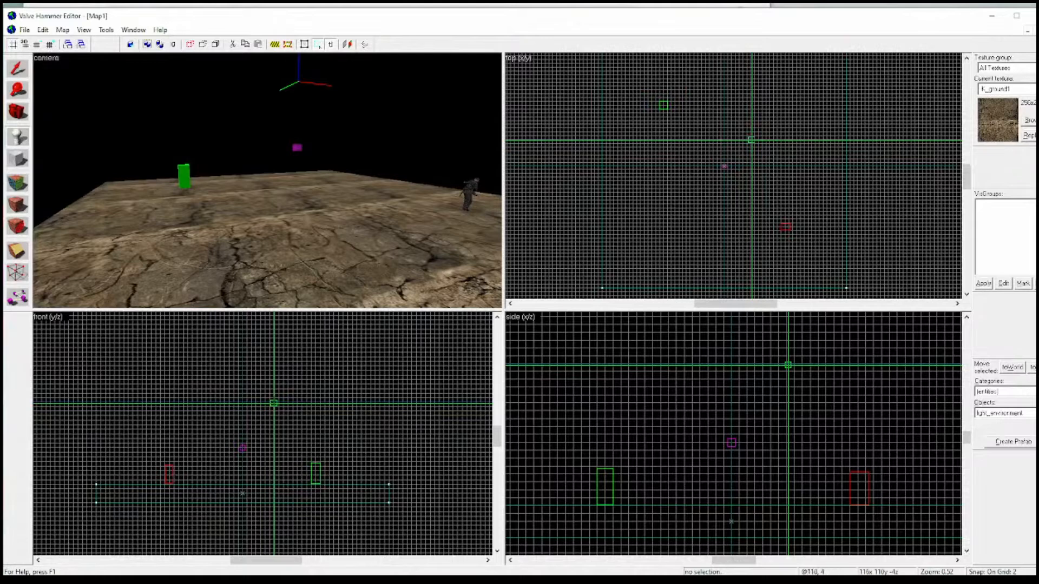
{"action": "left_click_drag", "start_coordinate": [274, 403], "coordinate": [271, 400]}
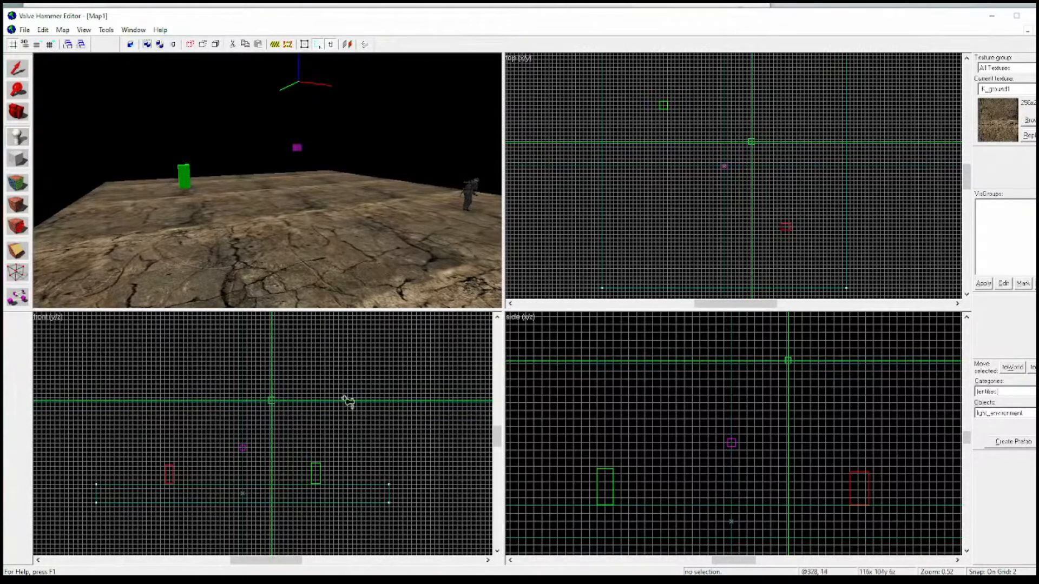
{"action": "scroll", "coordinate": [311, 252], "scroll_direction": "down", "scroll_amount": 2}
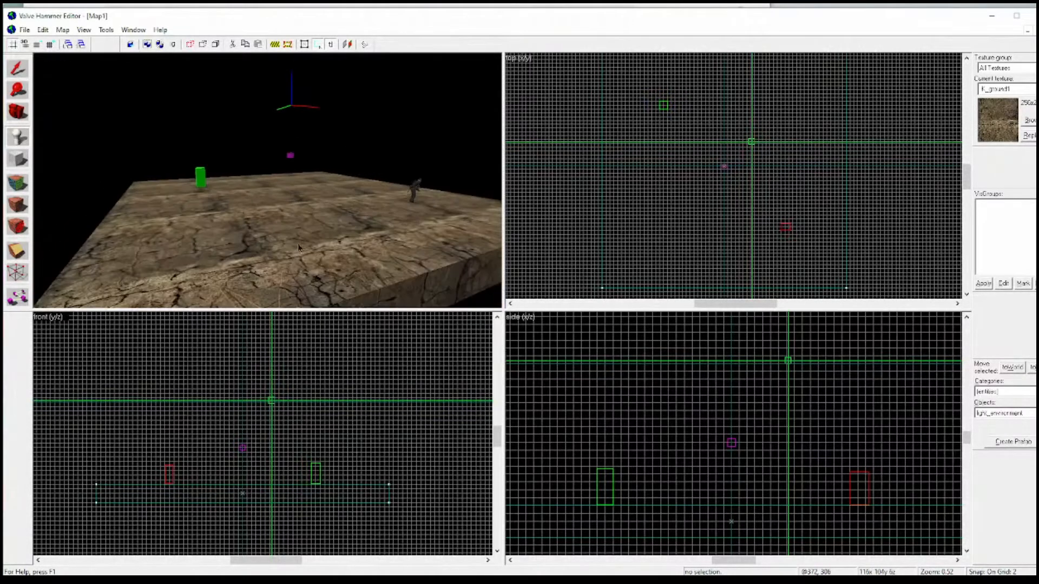
{"action": "right_click", "coordinate": [750, 141]}
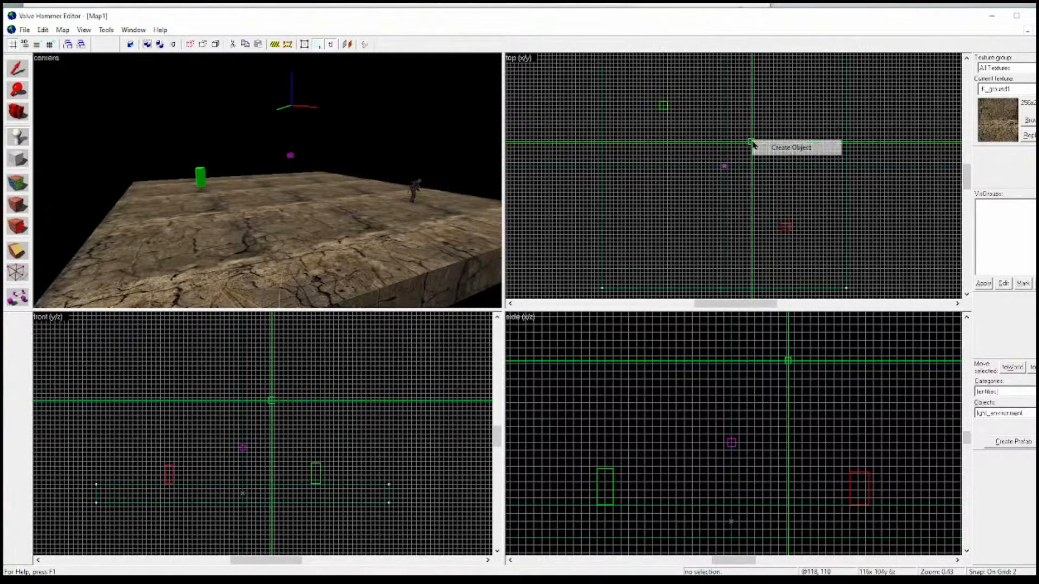
{"action": "left_click", "coordinate": [779, 147]}
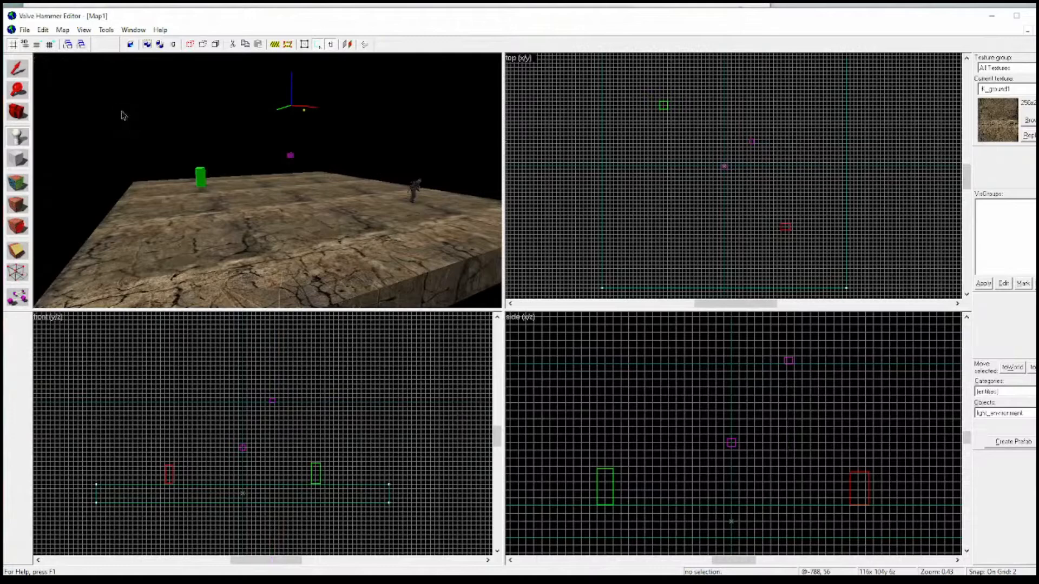
Fly the 3D camera up to the new light_environment sun icon and back off to view it above the ground.
{"action": "left_click", "coordinate": [19, 112]}
{"action": "left_click_drag", "start_coordinate": [213, 151], "coordinate": [307, 161]}
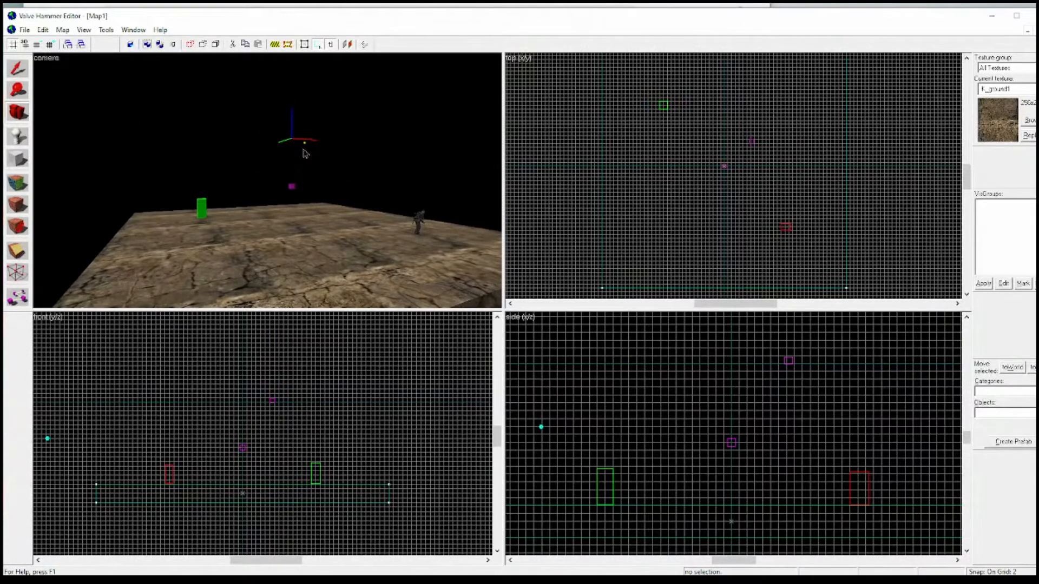
{"action": "key", "text": "w"}
{"action": "key", "text": "w"}
{"action": "left_click_drag", "start_coordinate": [264, 158], "coordinate": [267, 181]}
{"action": "key", "text": "w"}
{"action": "key", "text": "s"}
{"action": "key", "text": "w"}
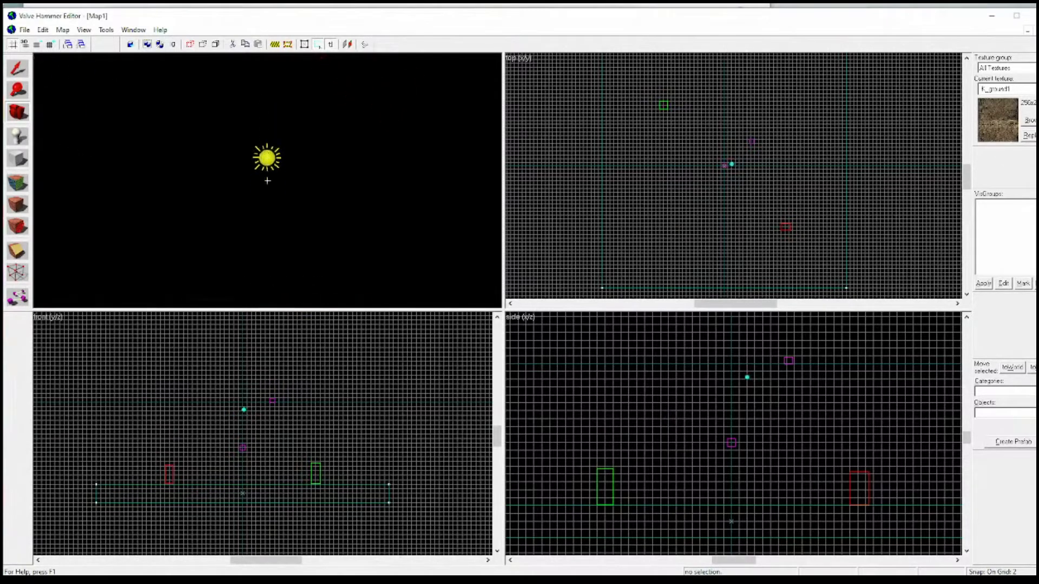
{"action": "key", "text": "s"}
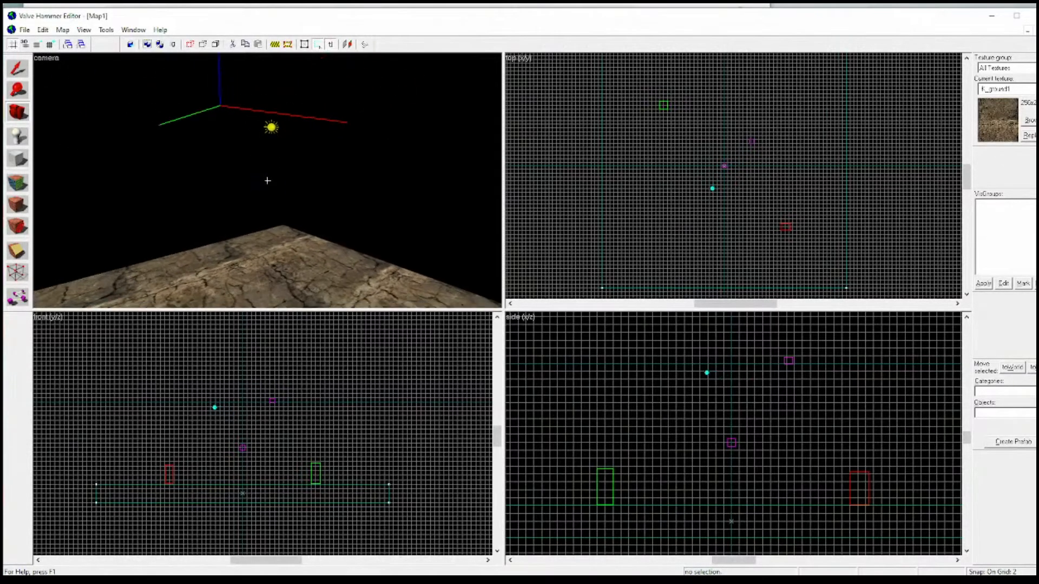
{"action": "key", "text": "z"}
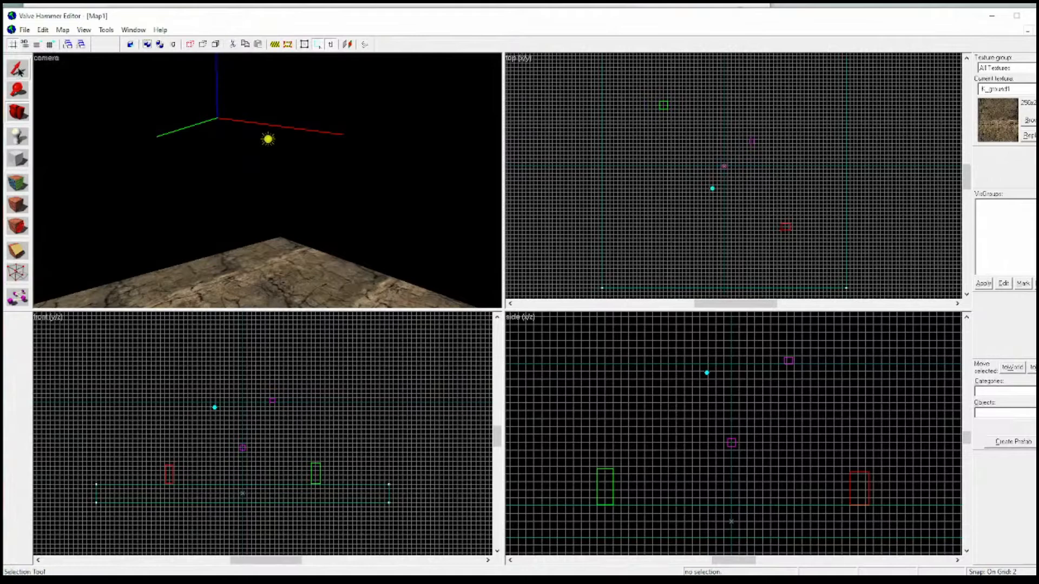
Select the light_environment entity and open its object properties.
{"action": "left_click", "coordinate": [18, 70]}
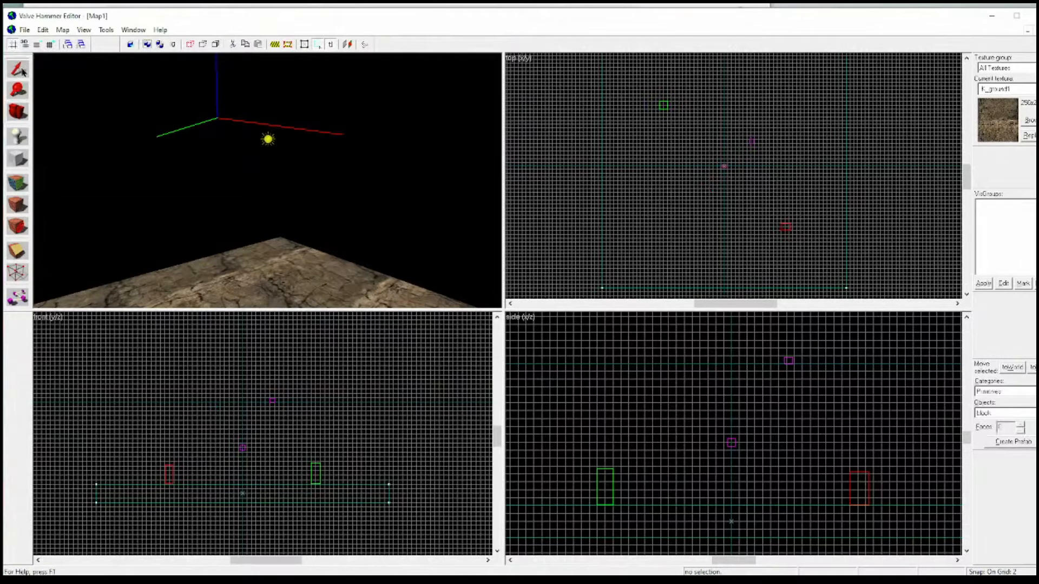
{"action": "left_click", "coordinate": [269, 140]}
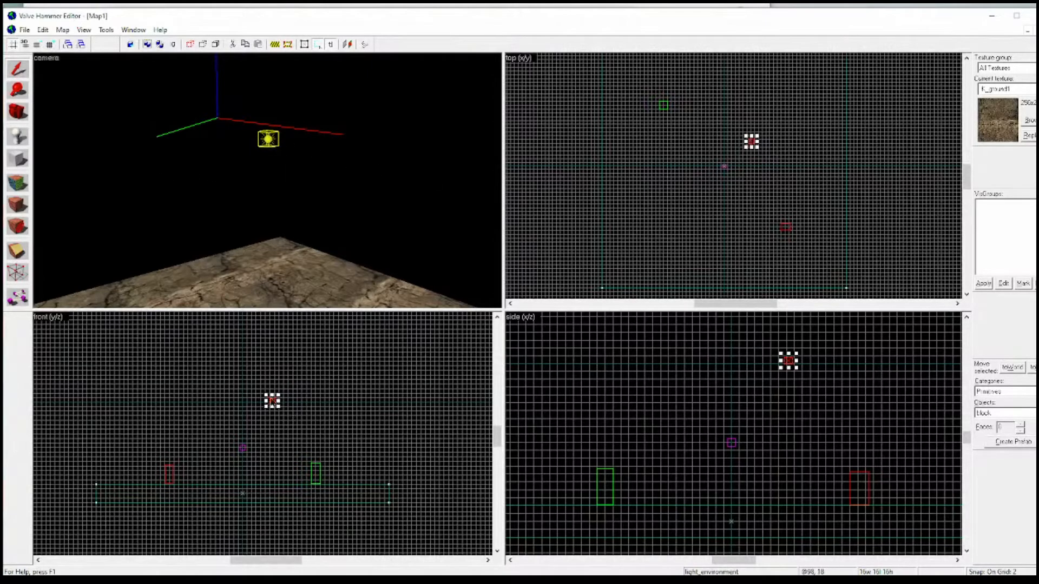
{"action": "right_click", "coordinate": [271, 401]}
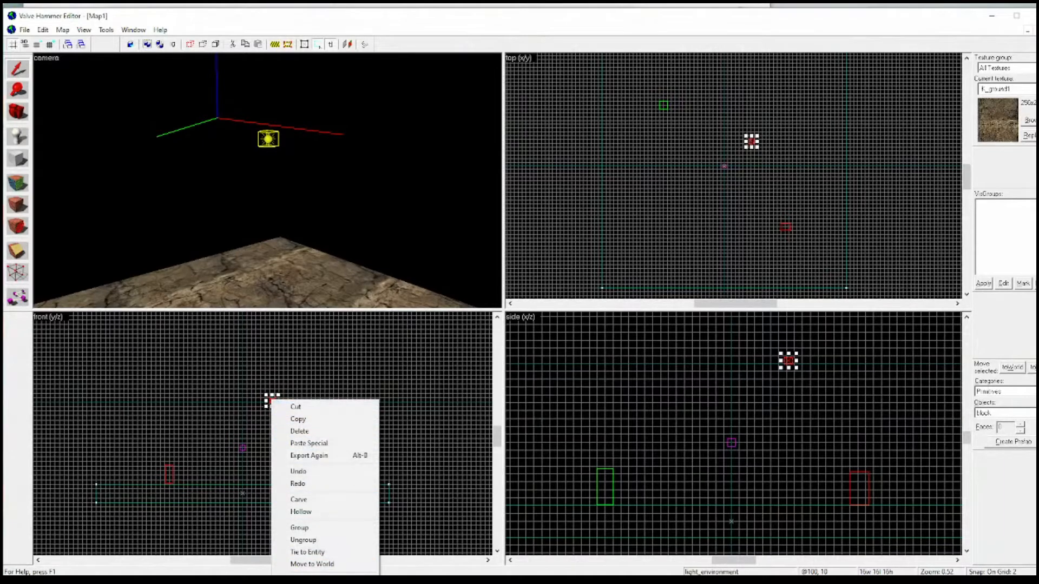
{"action": "left_click", "coordinate": [306, 580]}
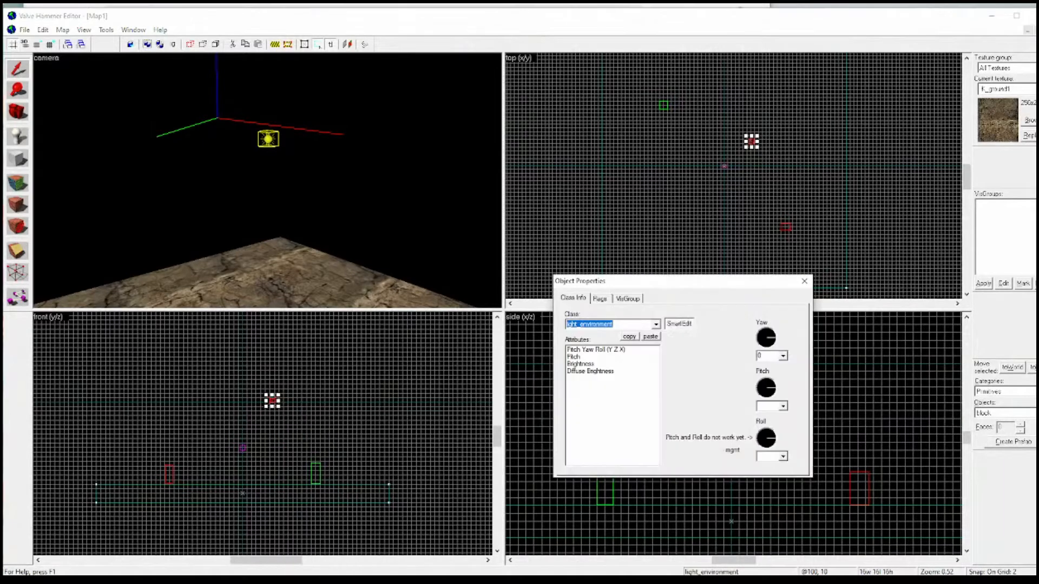
Look through the light's Pitch Yaw Roll, Pitch, Brightness and Diffuse Brightness attributes and examine their values.
{"action": "left_click", "coordinate": [577, 350]}
{"action": "left_click", "coordinate": [579, 357]}
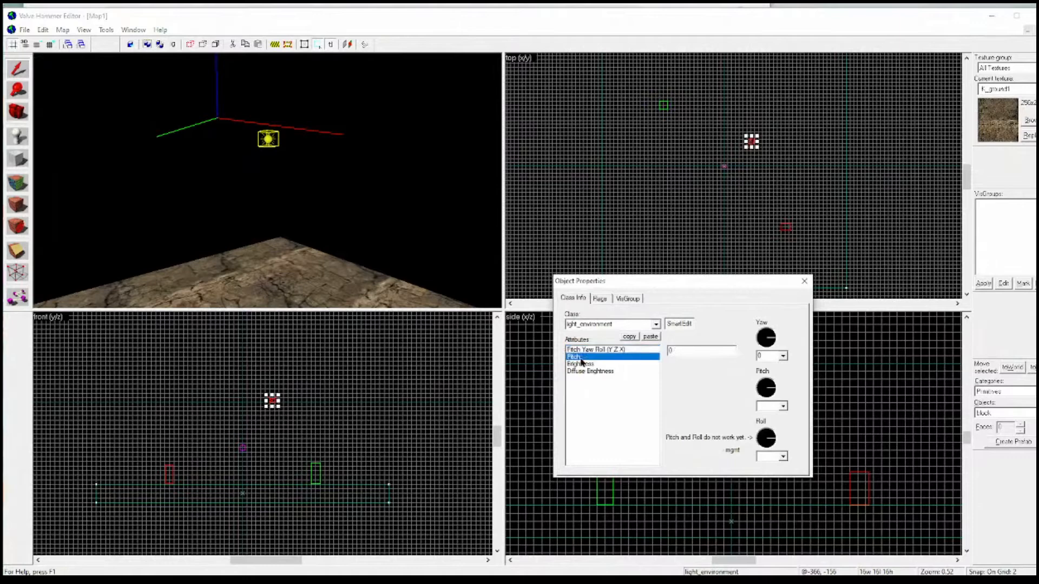
{"action": "left_click", "coordinate": [592, 364]}
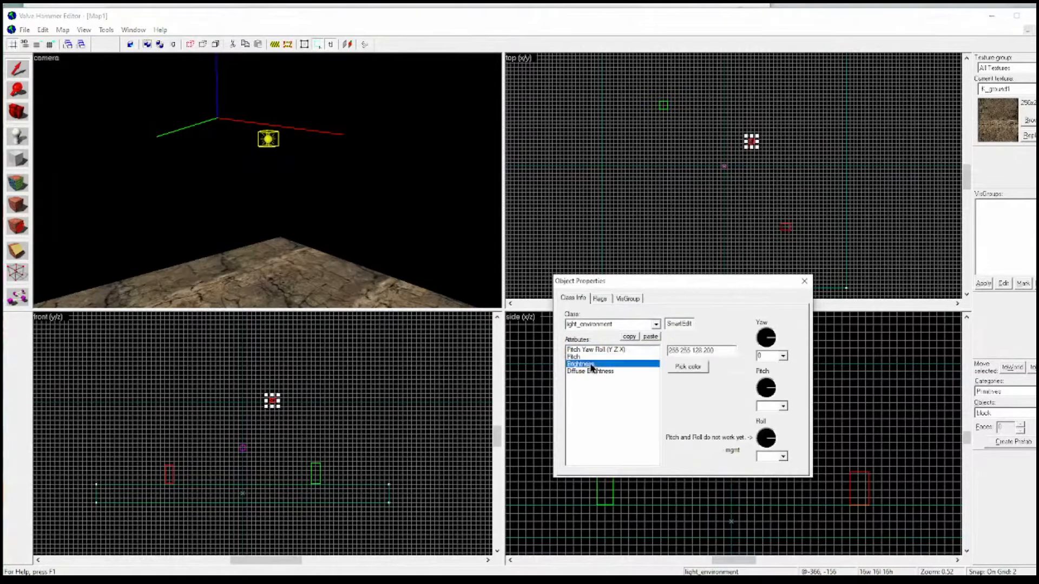
{"action": "double_click", "coordinate": [708, 351]}
{"action": "left_click", "coordinate": [712, 350]}
{"action": "left_click", "coordinate": [601, 372]}
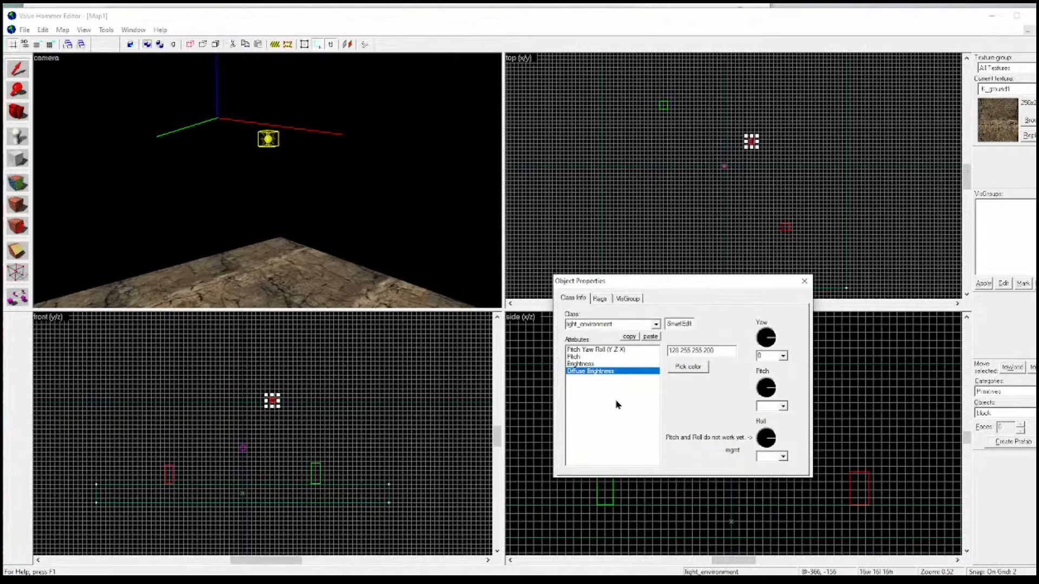
Review the light_environment's flags and its Pitch Yaw Roll attribute, and close its object properties.
{"action": "left_click", "coordinate": [605, 302]}
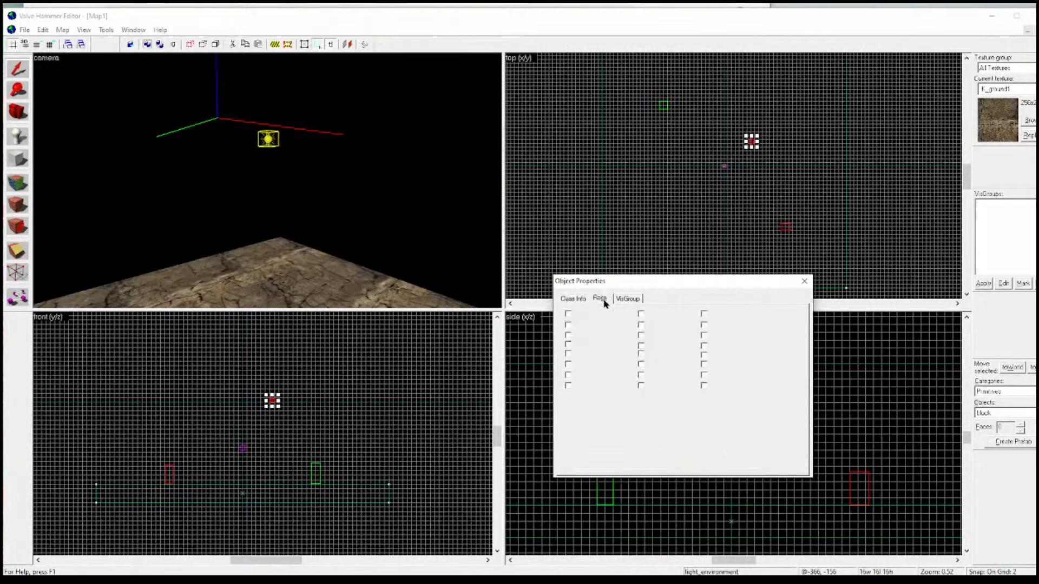
{"action": "left_click", "coordinate": [574, 300]}
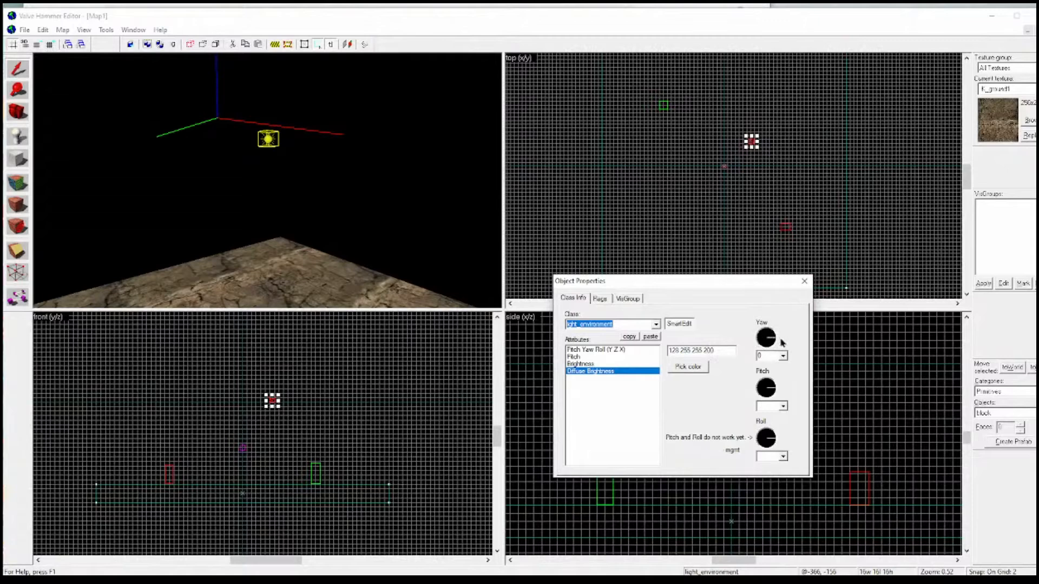
{"action": "left_click", "coordinate": [601, 351]}
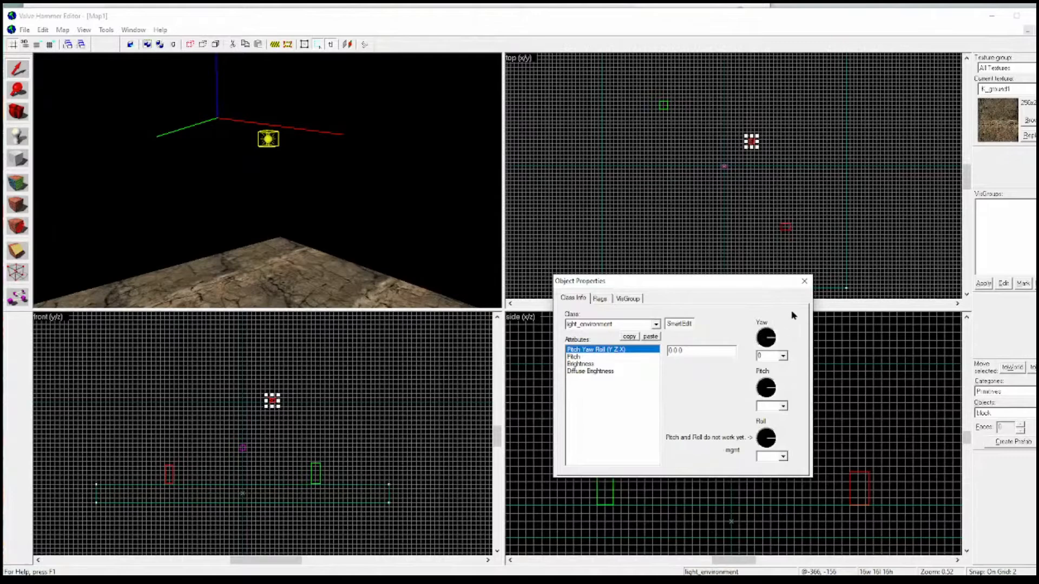
{"action": "left_click", "coordinate": [805, 281]}
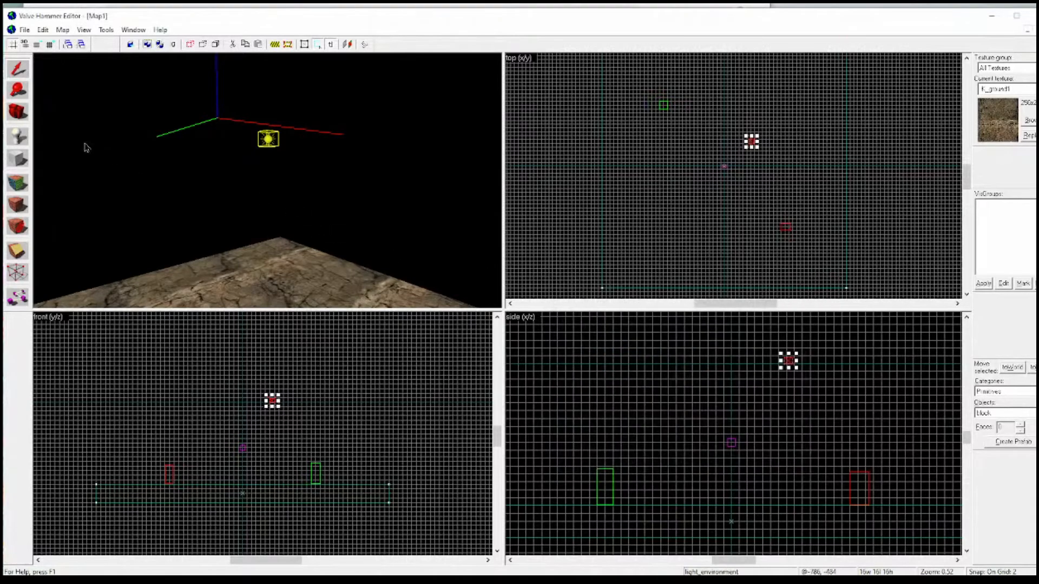
Turn the info_player_allies spawn's yaw dial to point straight down in its object properties, and close them.
{"action": "left_click", "coordinate": [21, 113]}
{"action": "left_click_drag", "start_coordinate": [173, 121], "coordinate": [268, 180]}
{"action": "key", "text": "s"}
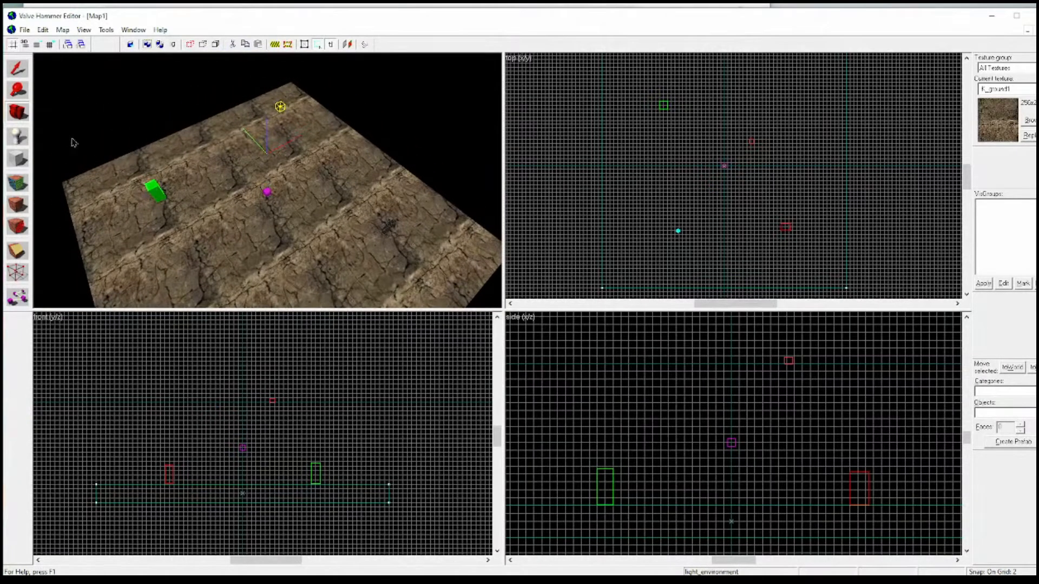
{"action": "left_click", "coordinate": [20, 70]}
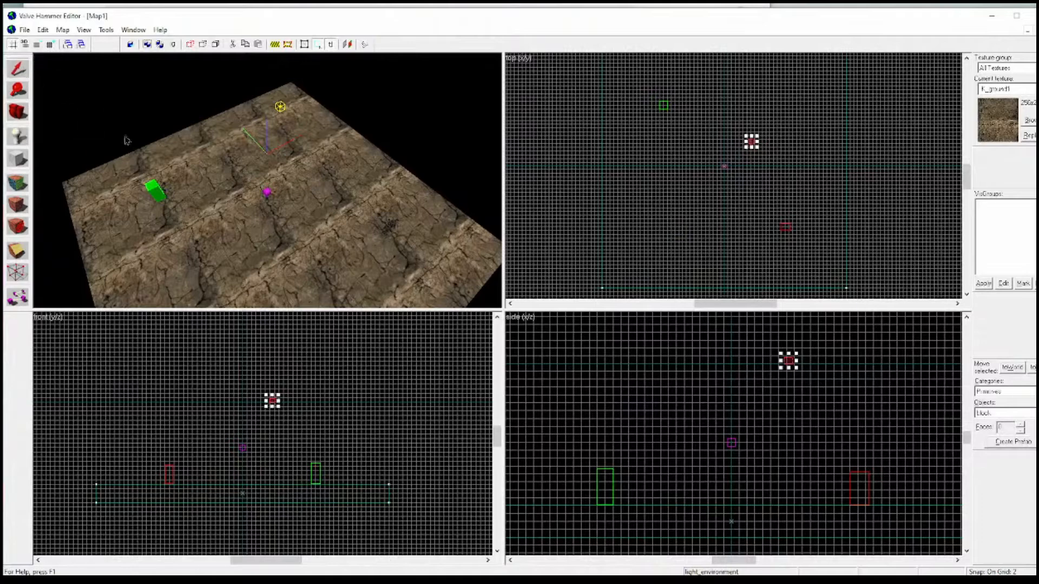
{"action": "left_click", "coordinate": [157, 192]}
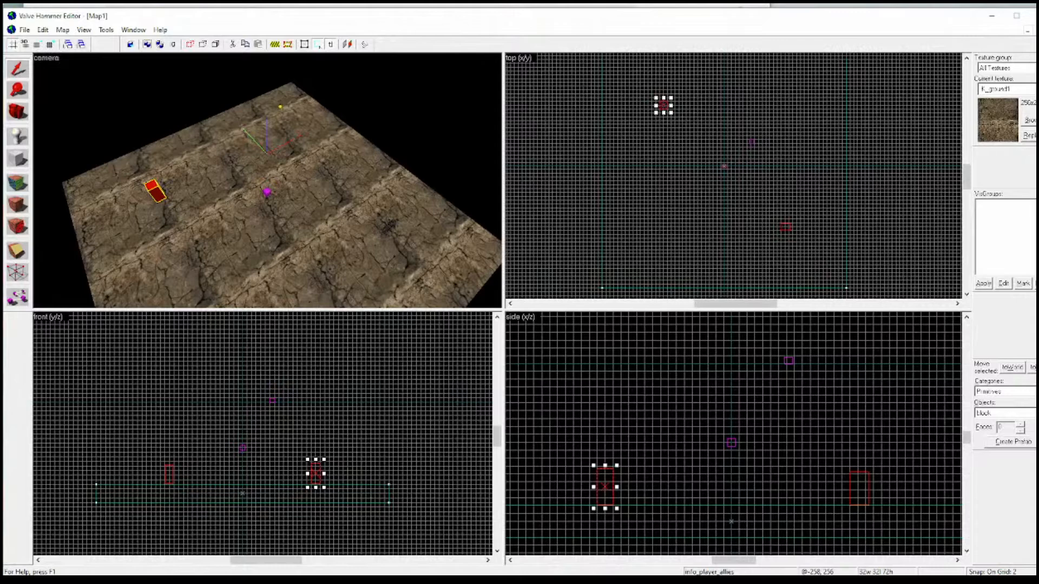
{"action": "right_click", "coordinate": [661, 106]}
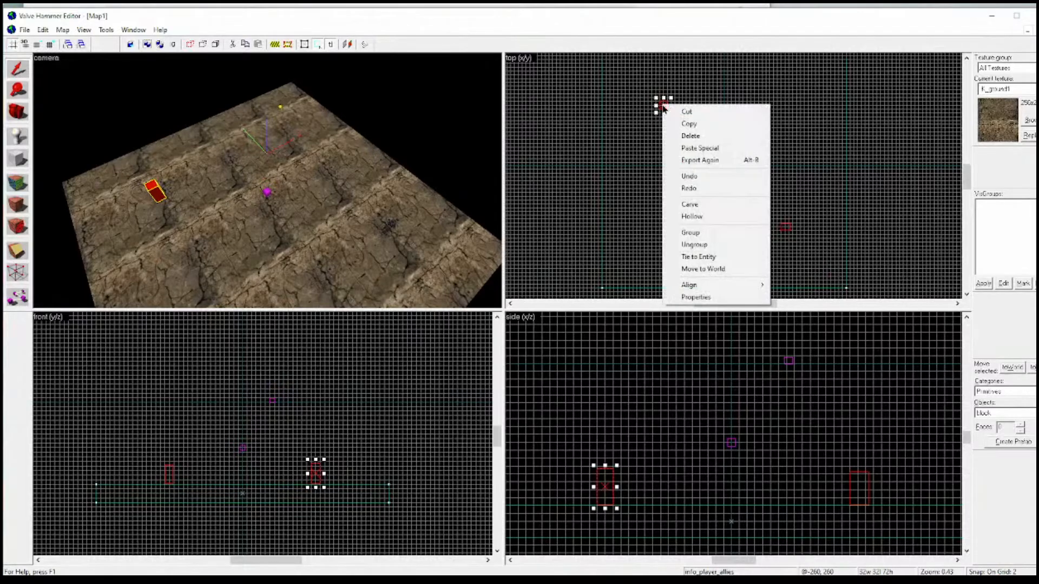
{"action": "left_click", "coordinate": [705, 297]}
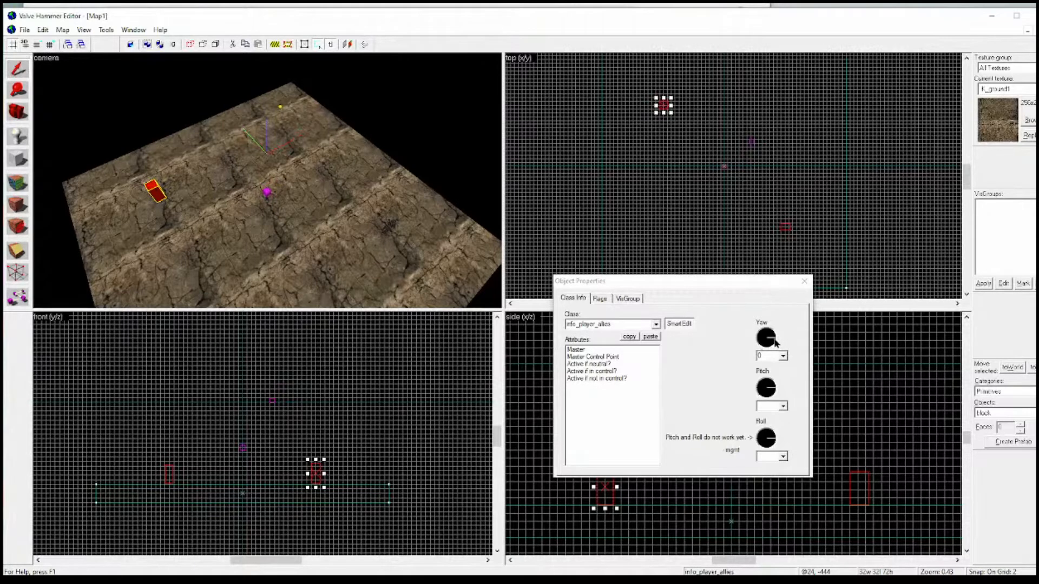
{"action": "mouse_move", "coordinate": [775, 340]}
{"action": "left_mouse_down"}
{"action": "mouse_move", "coordinate": [753, 343]}
{"action": "mouse_move", "coordinate": [776, 344]}
{"action": "mouse_move", "coordinate": [770, 355]}
{"action": "left_mouse_up"}
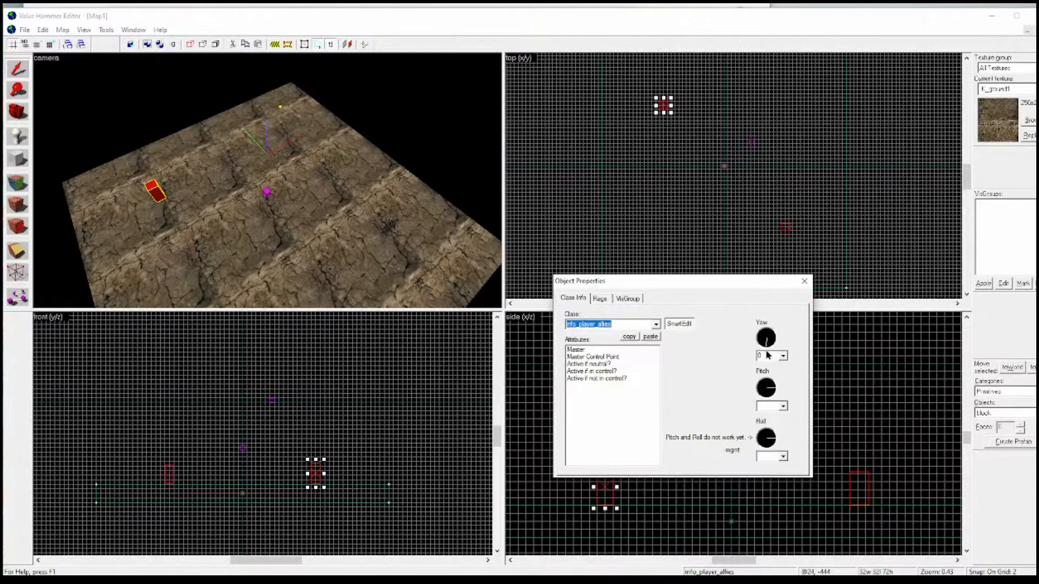
{"action": "left_click_drag", "start_coordinate": [769, 355], "coordinate": [769, 355]}
{"action": "left_click", "coordinate": [804, 282]}
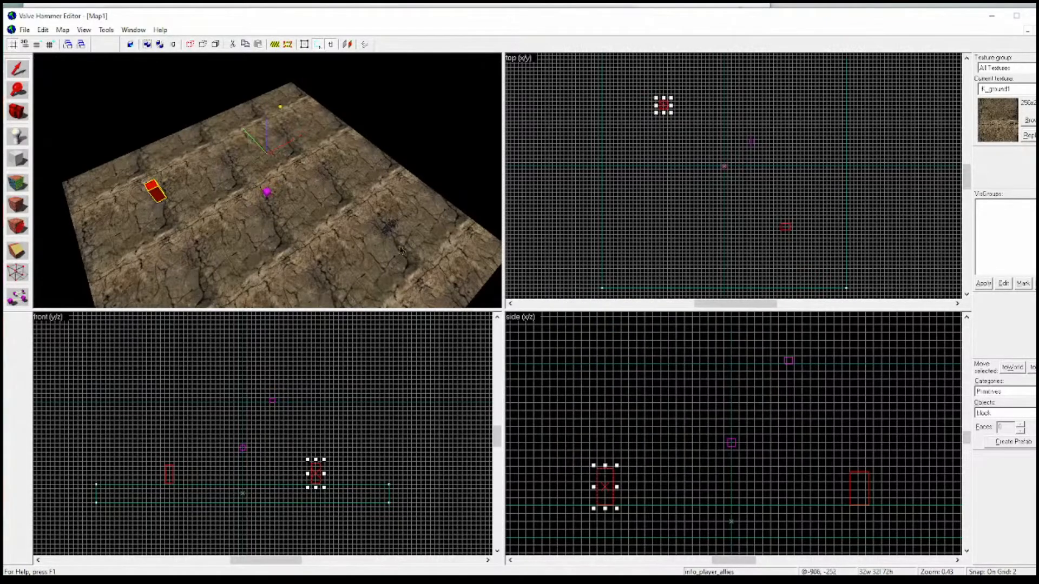
Fly the 3D camera across the ground block to bring the axis spawn's area into close view.
{"action": "left_click", "coordinate": [17, 112]}
{"action": "mouse_move", "coordinate": [216, 195]}
{"action": "left_mouse_down"}
{"action": "mouse_move", "coordinate": [267, 180]}
{"action": "mouse_move", "coordinate": [334, 202]}
{"action": "left_mouse_up"}
{"action": "key", "text": "w"}
{"action": "key", "text": "s"}
{"action": "key", "text": "w"}
{"action": "key", "text": "s"}
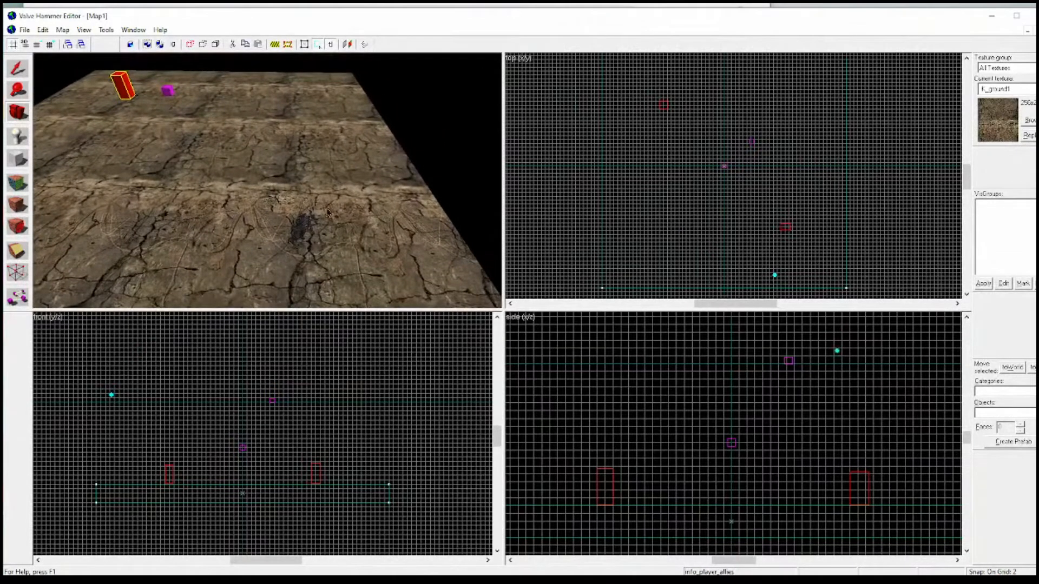
{"action": "left_click", "coordinate": [26, 70]}
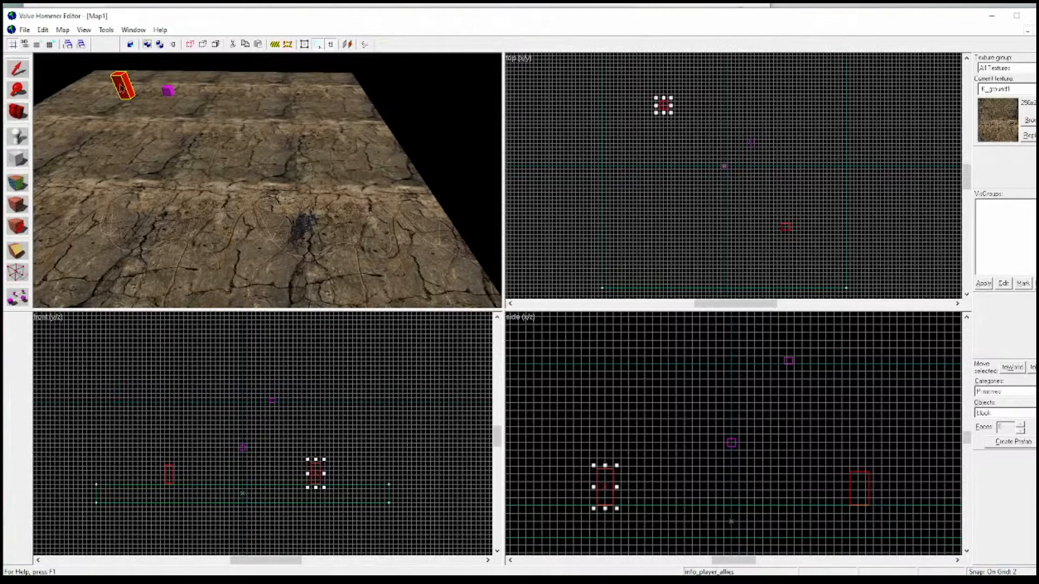
Switch to the YouTube live stream pages, read the viewers' chat questions, and return to Valve Hammer Editor.
{"action": "left_click", "coordinate": [542, 5]}
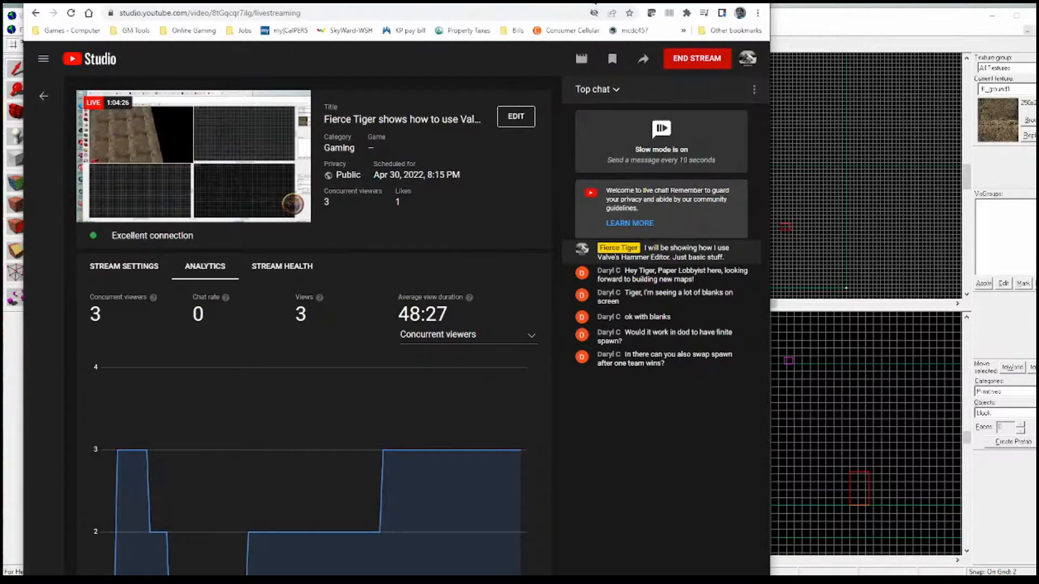
{"action": "left_click", "coordinate": [596, 2]}
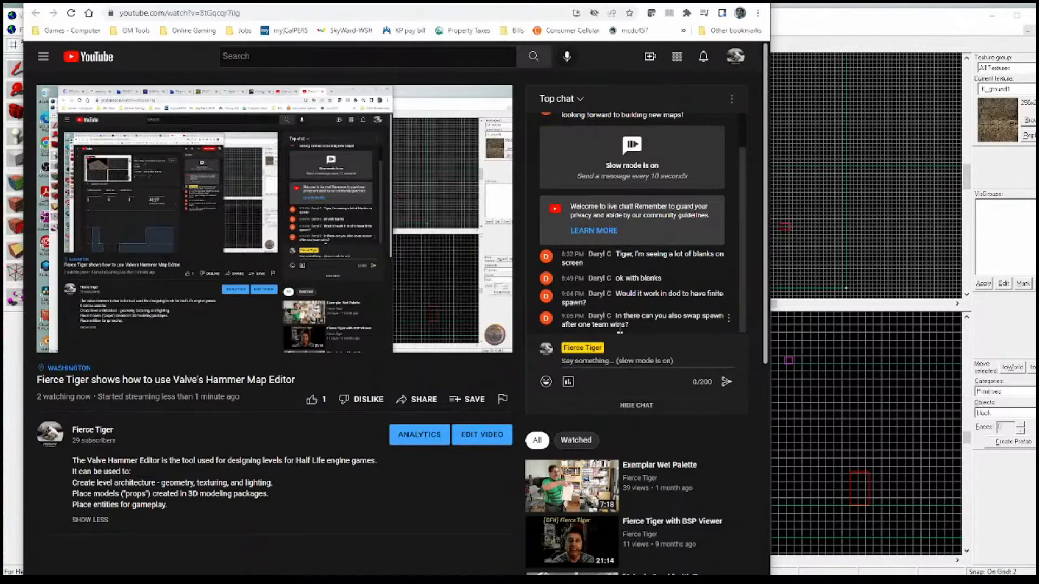
{"action": "scroll", "coordinate": [646, 309], "scroll_direction": "up", "scroll_amount": 1}
{"action": "scroll", "coordinate": [645, 309], "scroll_direction": "down", "scroll_amount": 1}
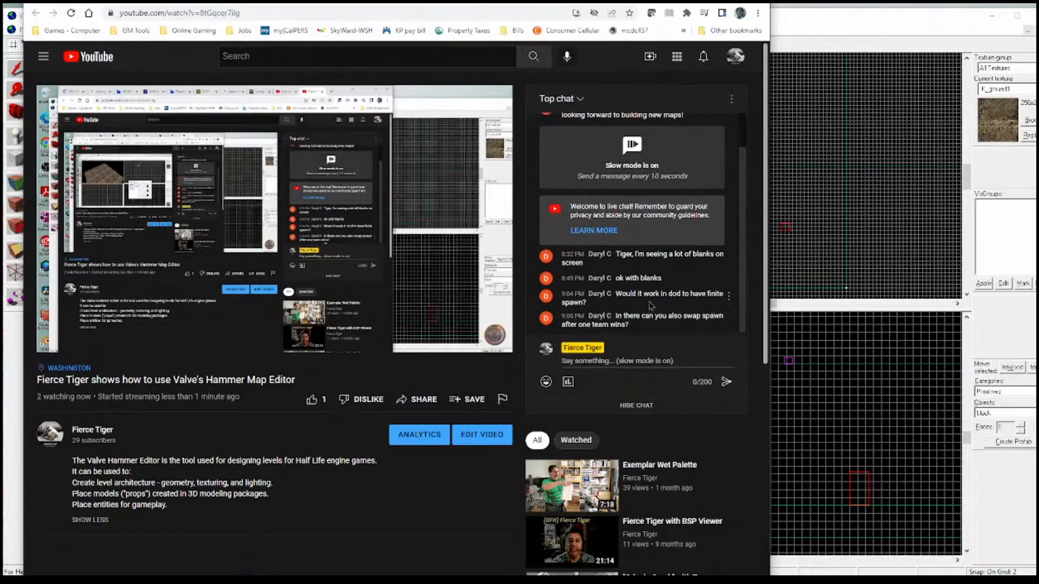
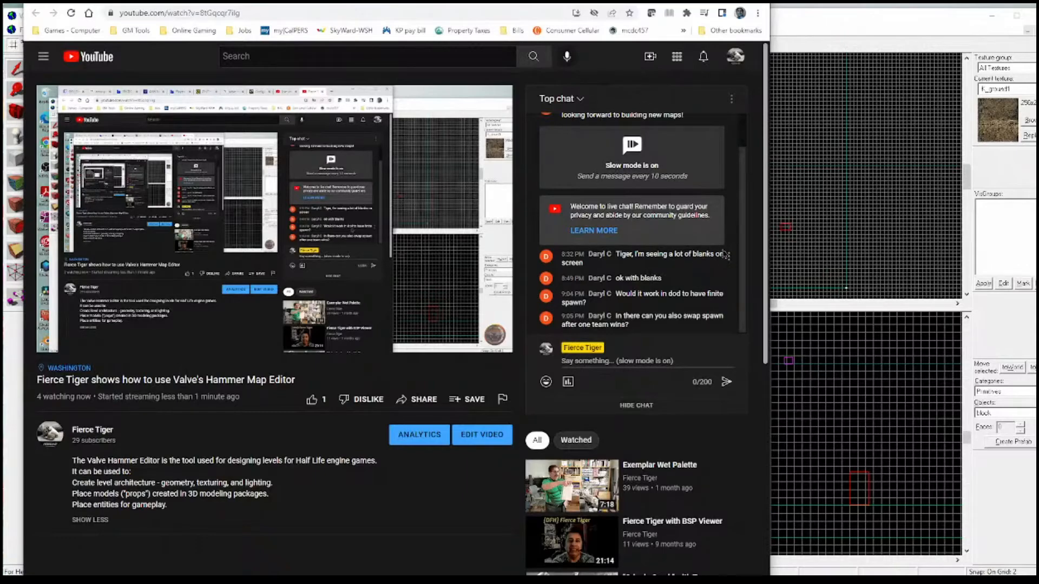
{"action": "scroll", "coordinate": [741, 240], "scroll_direction": "up", "scroll_amount": 1}
{"action": "scroll", "coordinate": [741, 240], "scroll_direction": "down", "scroll_amount": 1}
{"action": "left_click", "coordinate": [819, 18]}
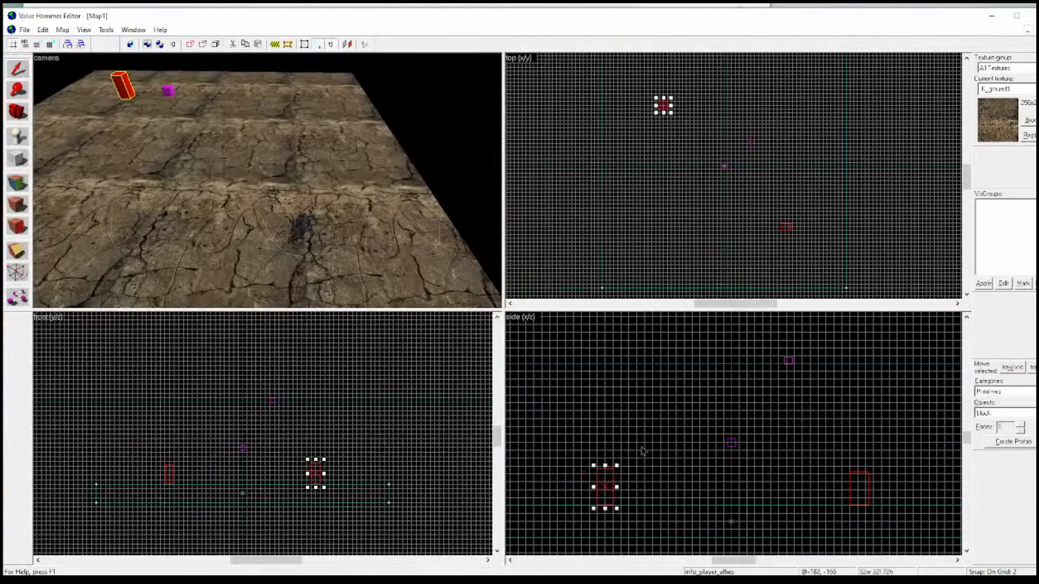
Set the info_player_axis spawn's yaw to 179 in its object properties.
{"action": "scroll", "coordinate": [319, 276], "scroll_direction": "up", "scroll_amount": 1}
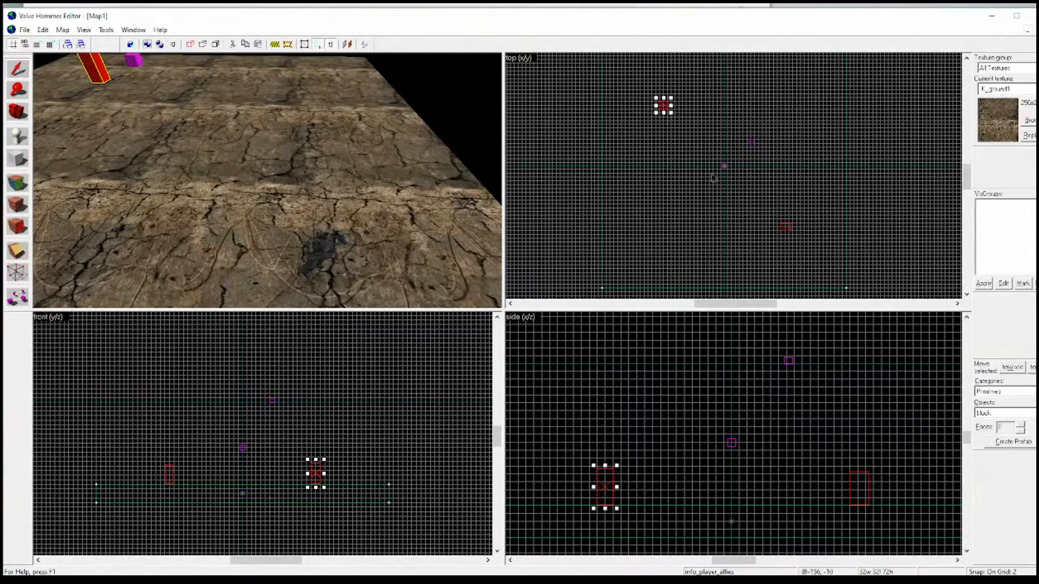
{"action": "key", "text": "Escape"}
{"action": "left_click", "coordinate": [332, 249]}
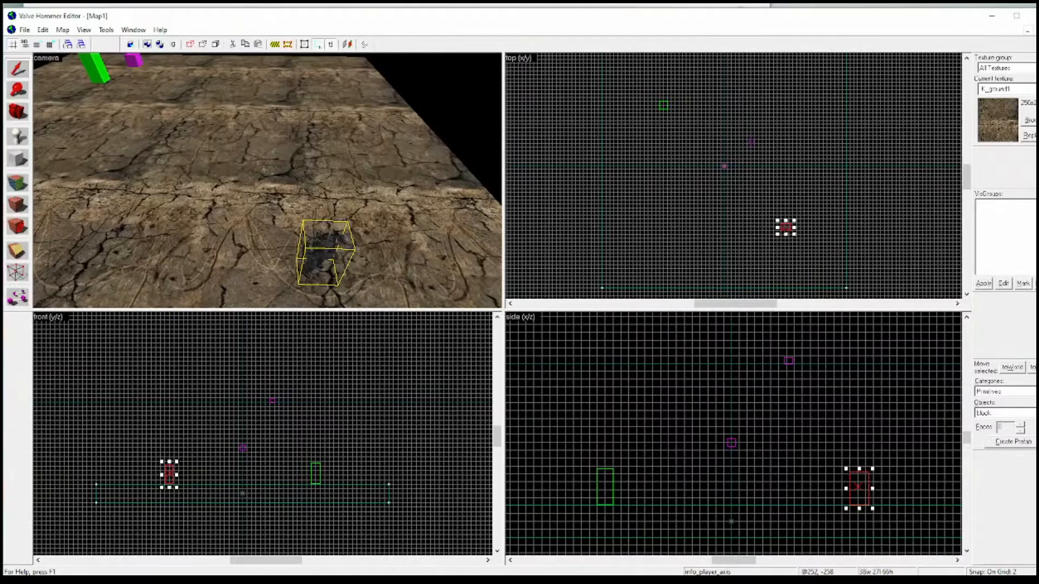
{"action": "right_click", "coordinate": [785, 228]}
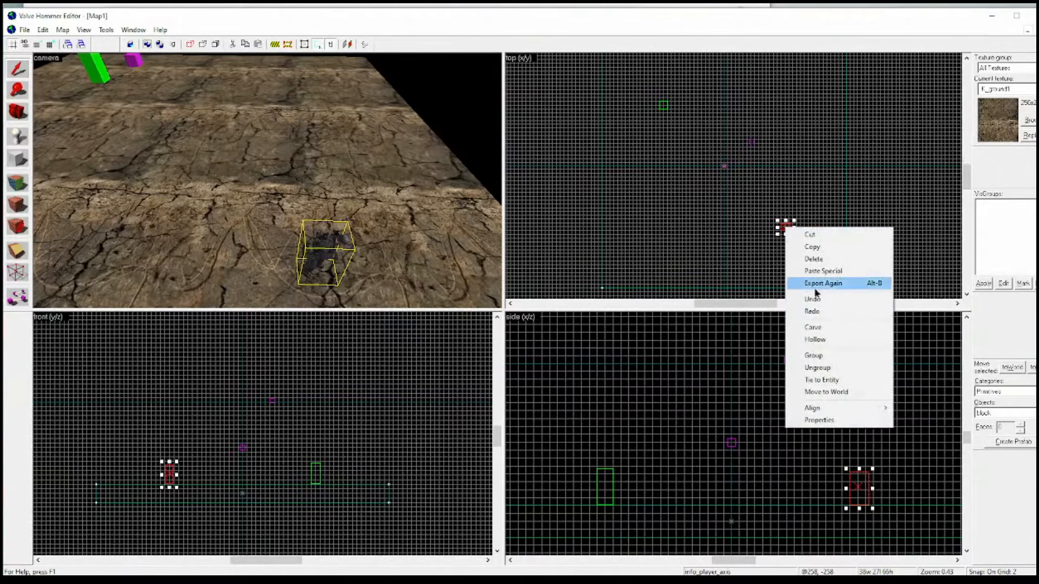
{"action": "left_click", "coordinate": [820, 421]}
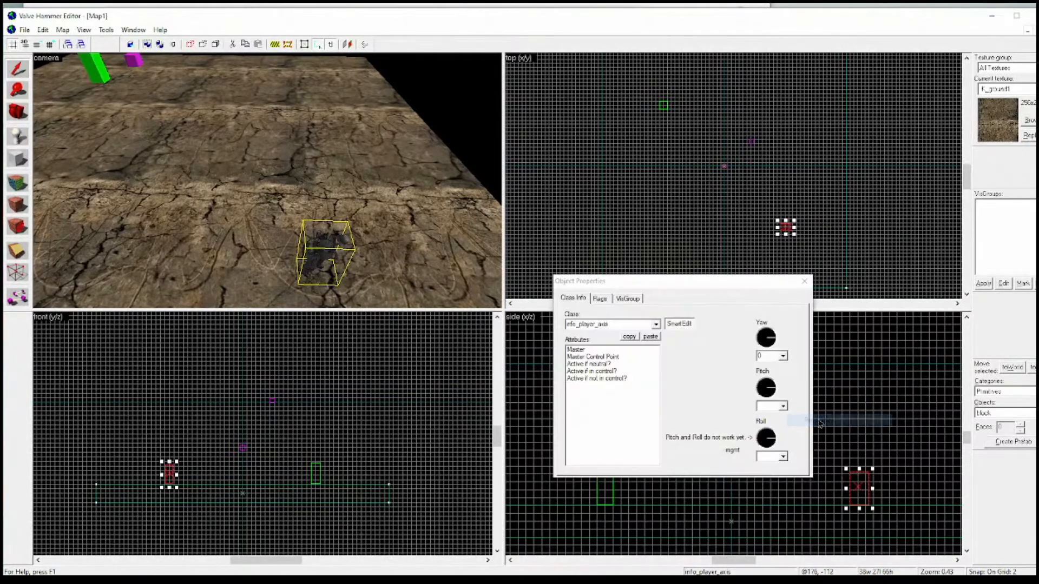
{"action": "left_click", "coordinate": [775, 341]}
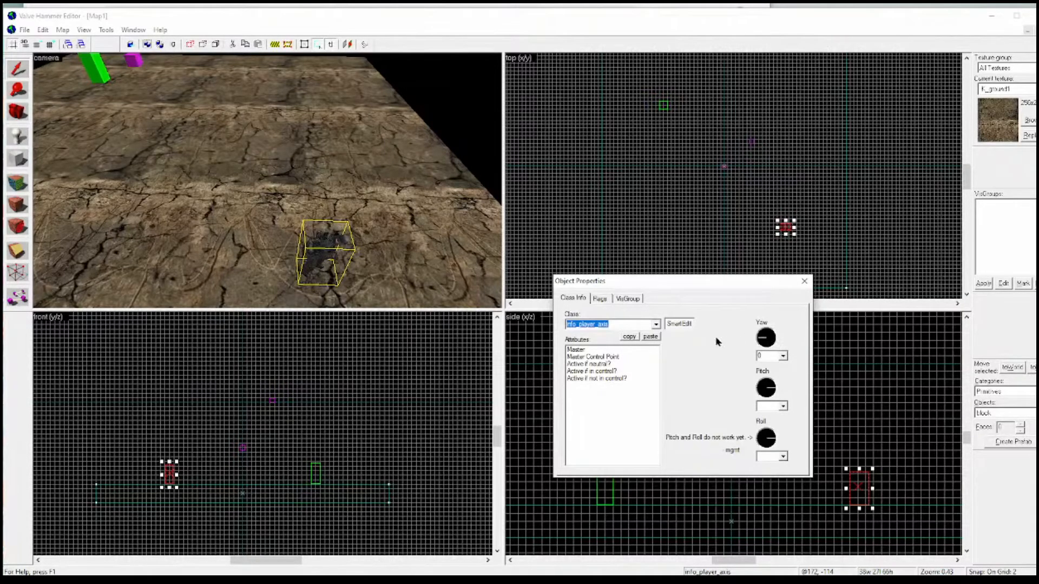
{"action": "left_click", "coordinate": [761, 338]}
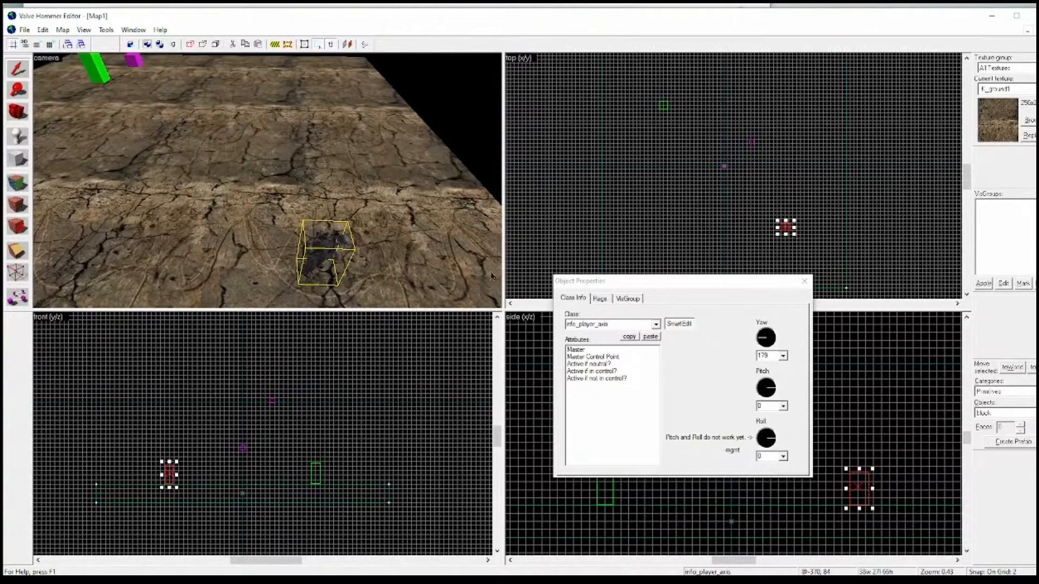
{"action": "left_click", "coordinate": [805, 282]}
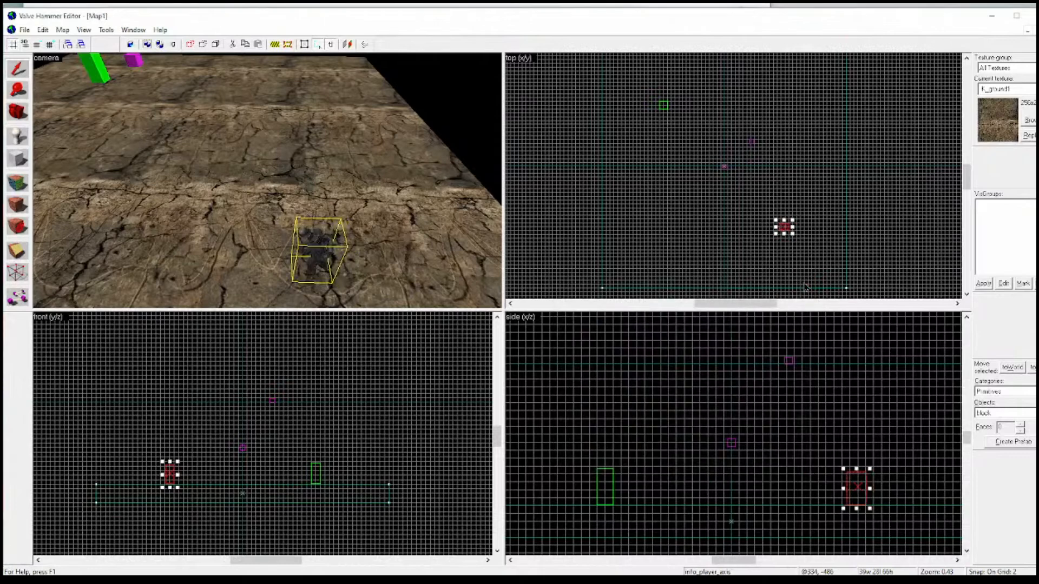
Check the axis soldier's facing up close and set the info_player_axis spawn's yaw to 90.
{"action": "scroll", "coordinate": [281, 288], "scroll_direction": "up", "scroll_amount": 3}
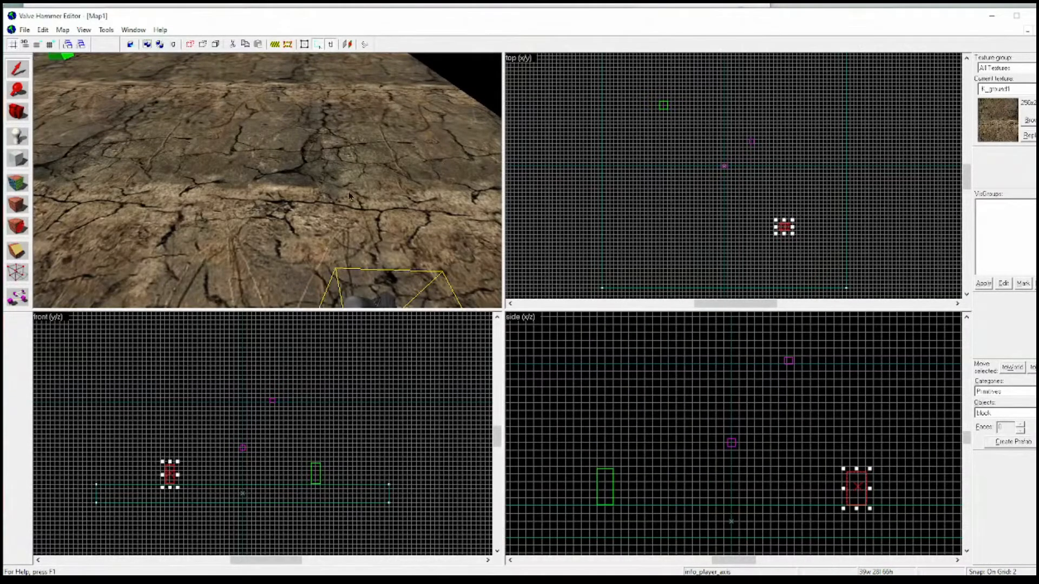
{"action": "left_click", "coordinate": [18, 111]}
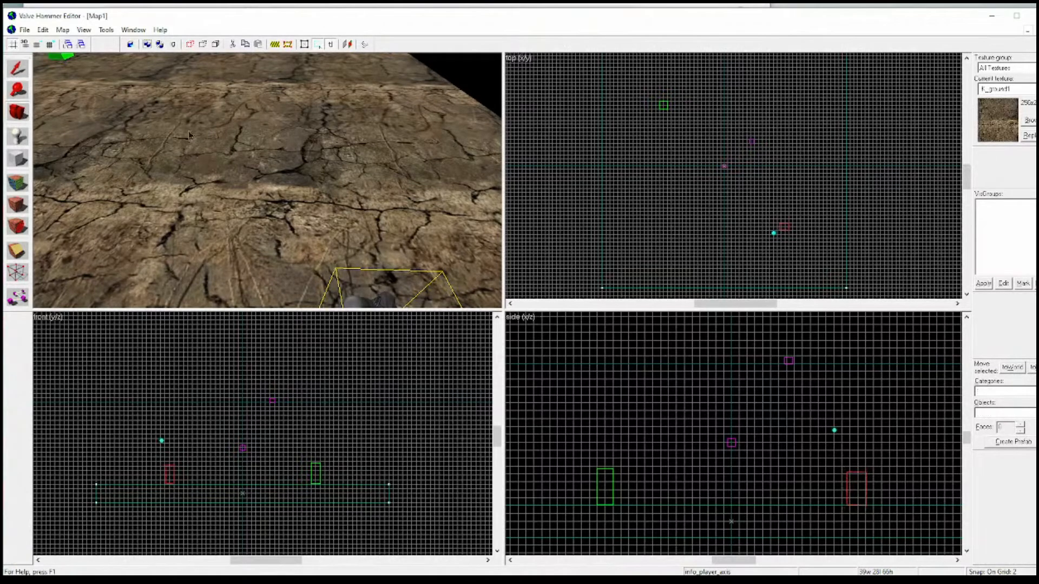
{"action": "left_click_drag", "start_coordinate": [238, 162], "coordinate": [267, 180]}
{"action": "right_click_drag", "start_coordinate": [267, 181], "coordinate": [287, 200]}
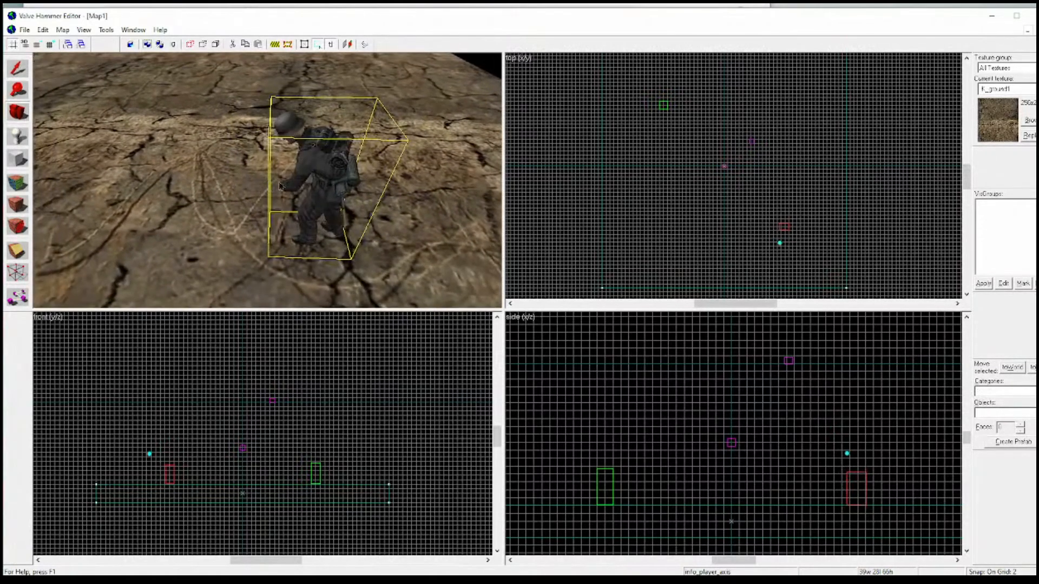
{"action": "left_click", "coordinate": [18, 69]}
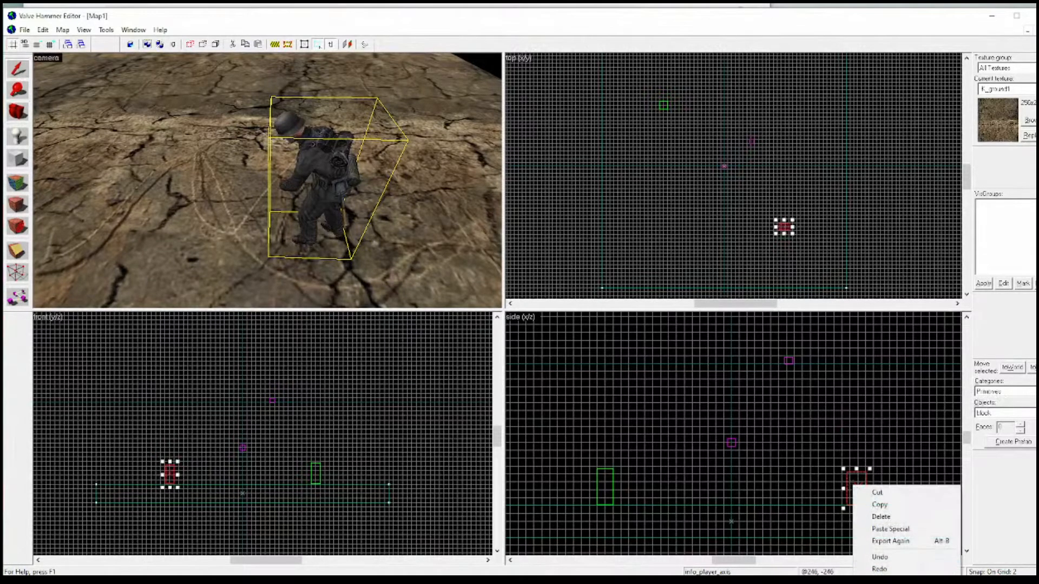
{"action": "left_click", "coordinate": [886, 574]}
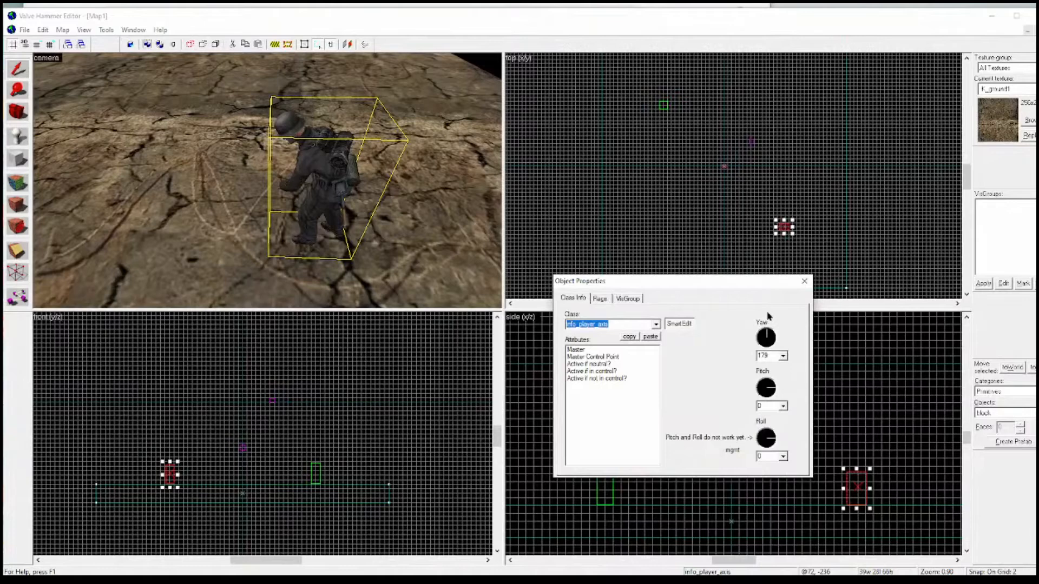
{"action": "double_click", "coordinate": [762, 356]}
{"action": "type", "text": "9"}
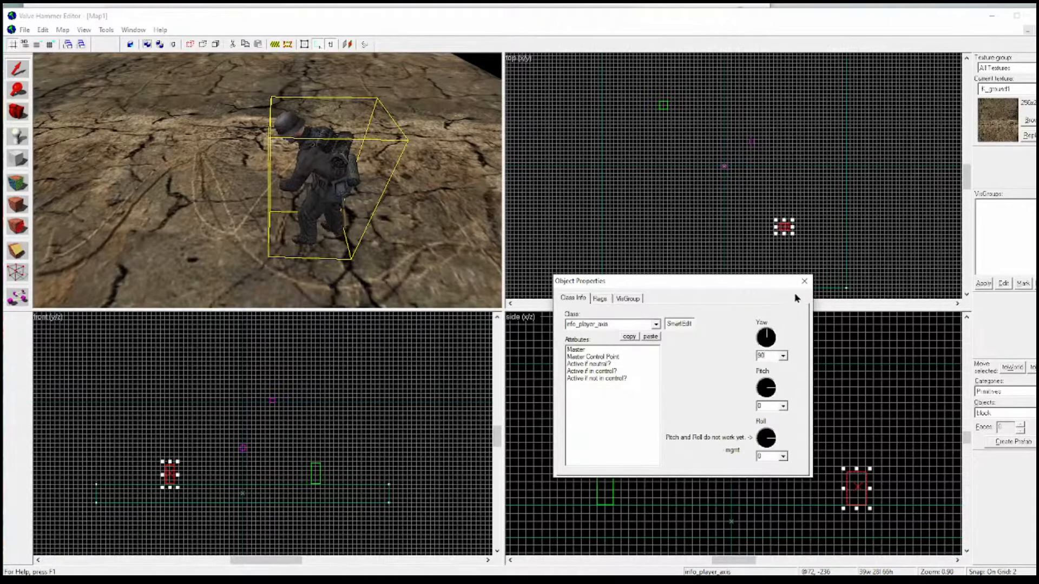
{"action": "left_click", "coordinate": [804, 282]}
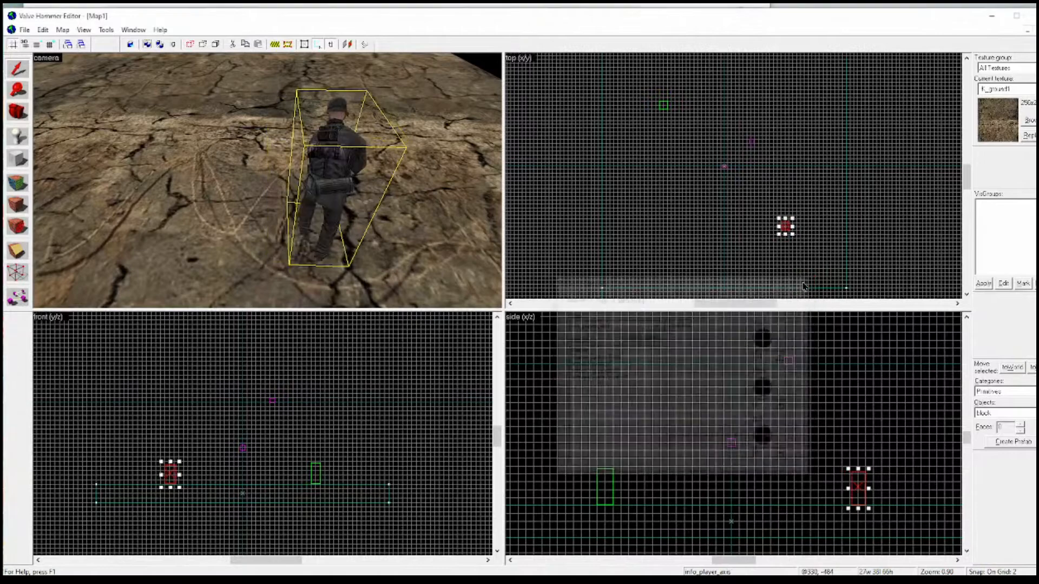
Back the 3D camera off to view the whole ground block with both spawn entities.
{"action": "scroll", "coordinate": [200, 209], "scroll_direction": "down", "scroll_amount": 5}
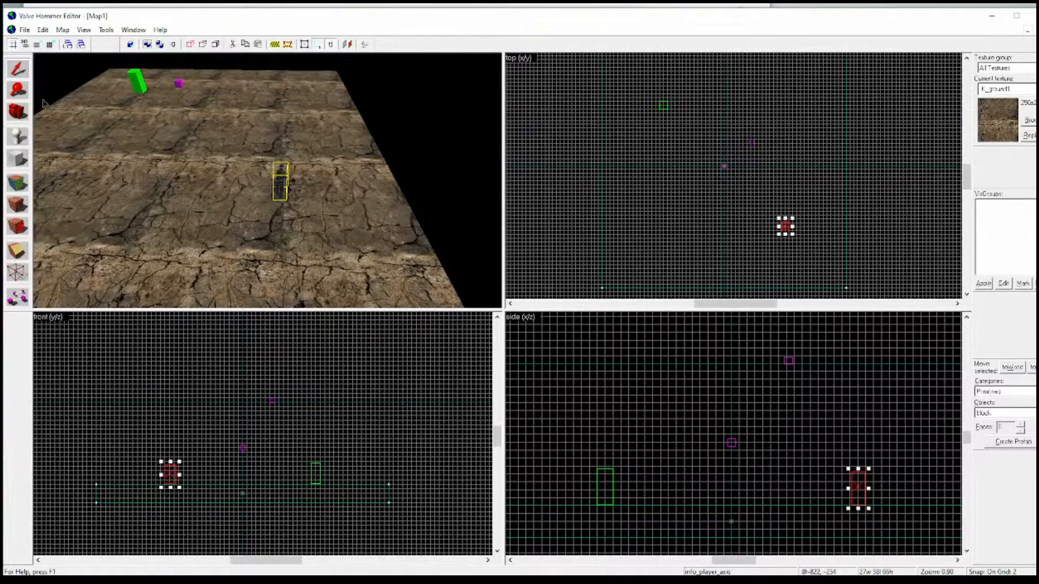
{"action": "left_click", "coordinate": [17, 112]}
{"action": "left_click_drag", "start_coordinate": [368, 147], "coordinate": [272, 185]}
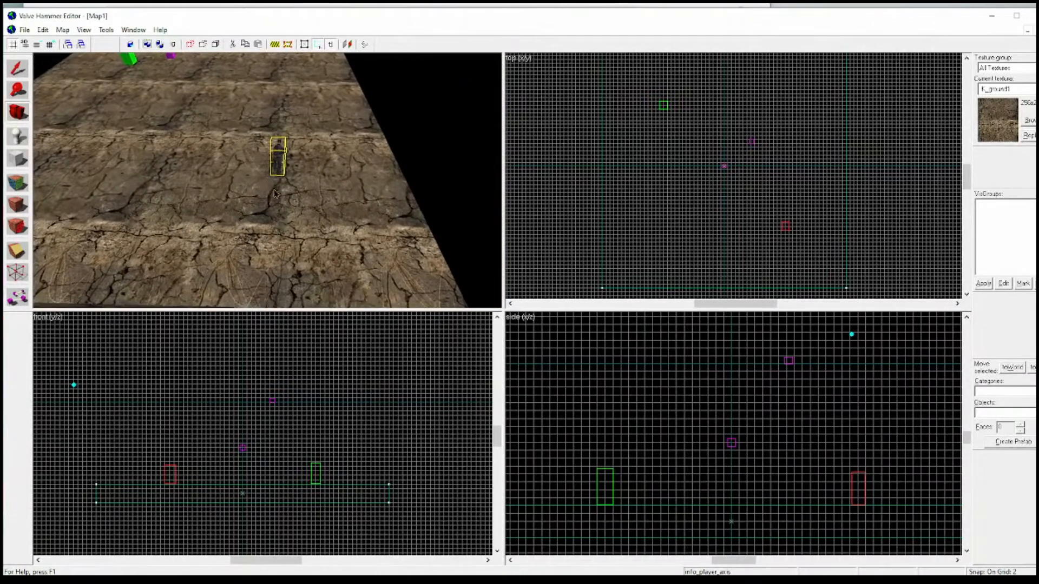
{"action": "scroll", "coordinate": [271, 187], "scroll_direction": "down", "scroll_amount": 4}
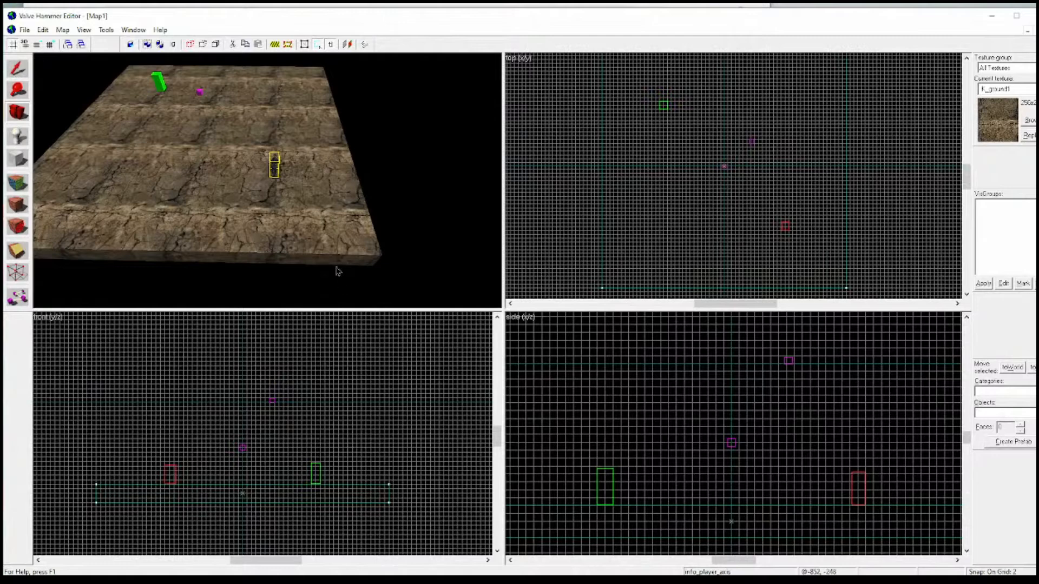
Clear the entity selection and view the ground block and its entities from closer in the 3D view.
{"action": "scroll", "coordinate": [228, 143], "scroll_direction": "up", "scroll_amount": 1}
{"action": "scroll", "coordinate": [229, 142], "scroll_direction": "down", "scroll_amount": 3}
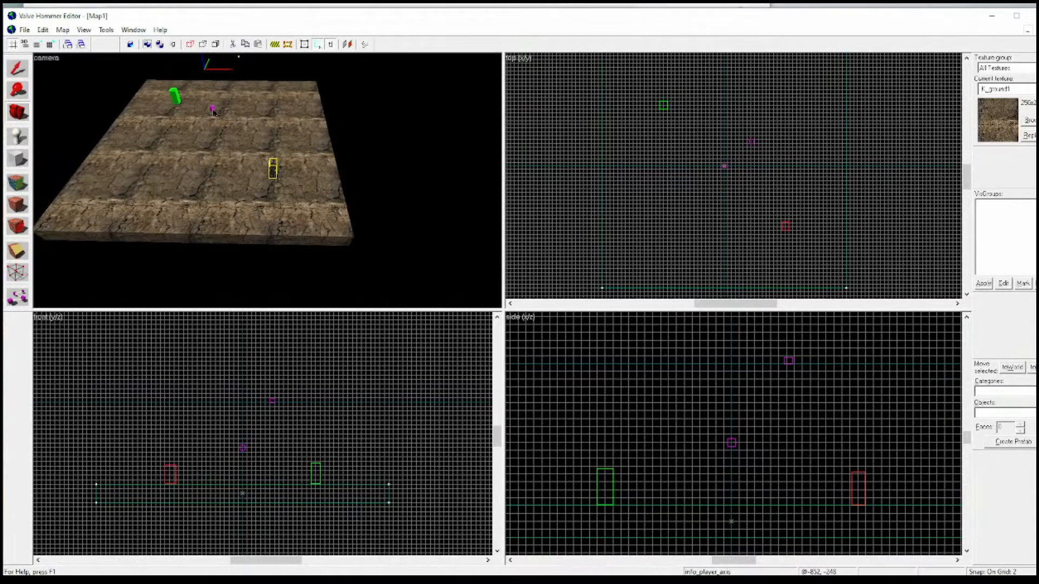
{"action": "left_click", "coordinate": [11, 69]}
{"action": "left_click", "coordinate": [213, 108]}
{"action": "left_click", "coordinate": [422, 205]}
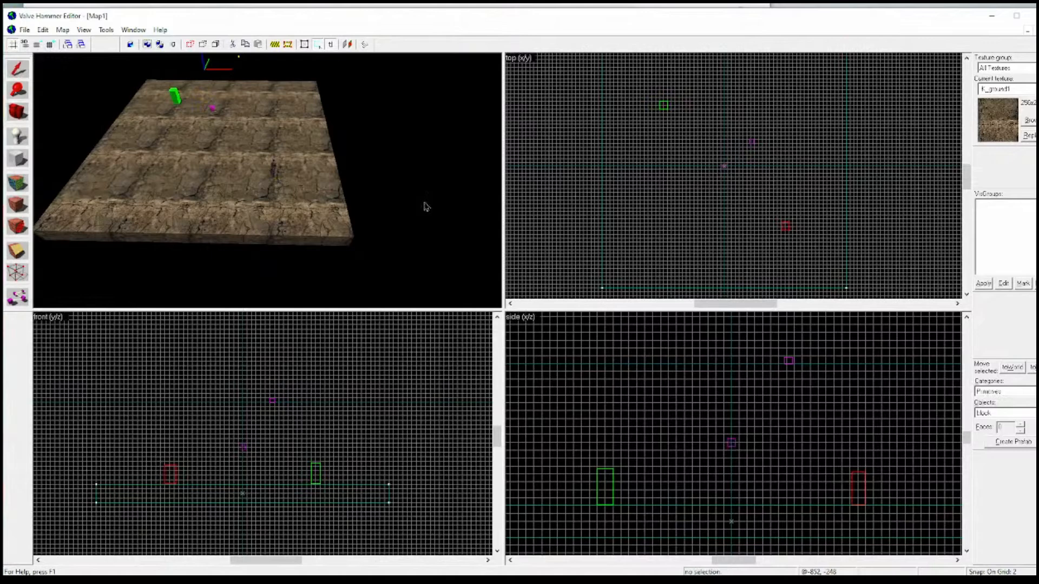
{"action": "left_click", "coordinate": [214, 113]}
{"action": "left_click", "coordinate": [393, 173]}
{"action": "scroll", "coordinate": [245, 117], "scroll_direction": "up", "scroll_amount": 4}
{"action": "left_click", "coordinate": [19, 112]}
{"action": "left_click_drag", "start_coordinate": [108, 136], "coordinate": [267, 181]}
{"action": "right_click_drag", "start_coordinate": [267, 181], "coordinate": [267, 181]}
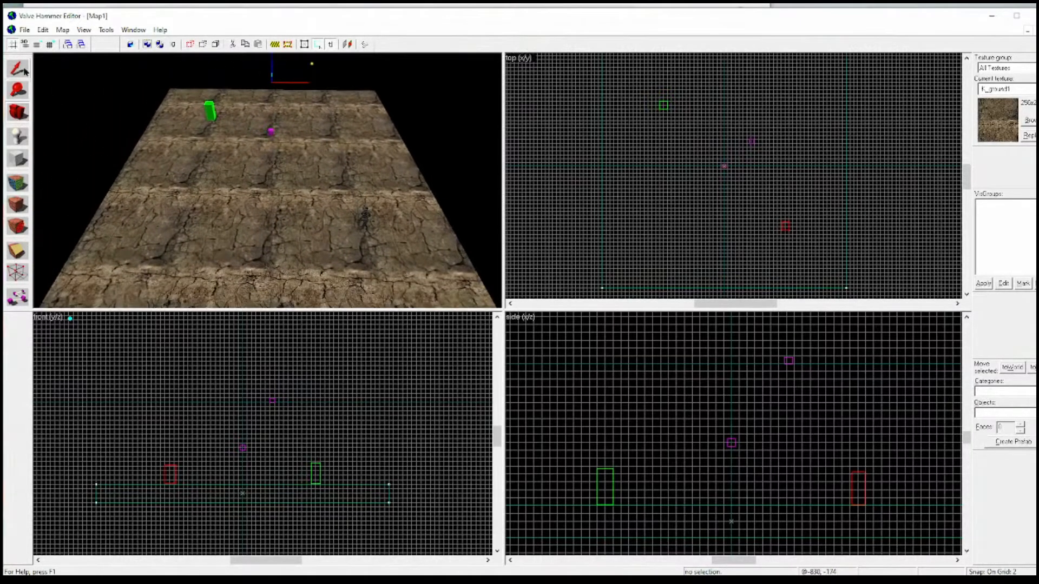
Draw a block outline about 284 by 268 units around the ground's centre and extend its bottom edge to make it about 166 units high.
{"action": "left_click", "coordinate": [18, 159]}
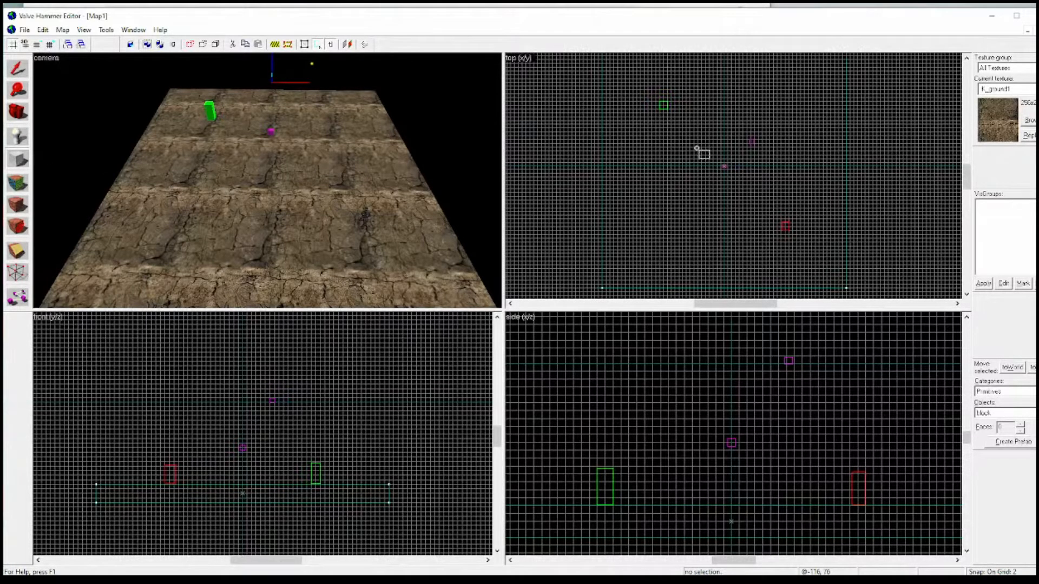
{"action": "left_click_drag", "start_coordinate": [690, 141], "coordinate": [759, 204]}
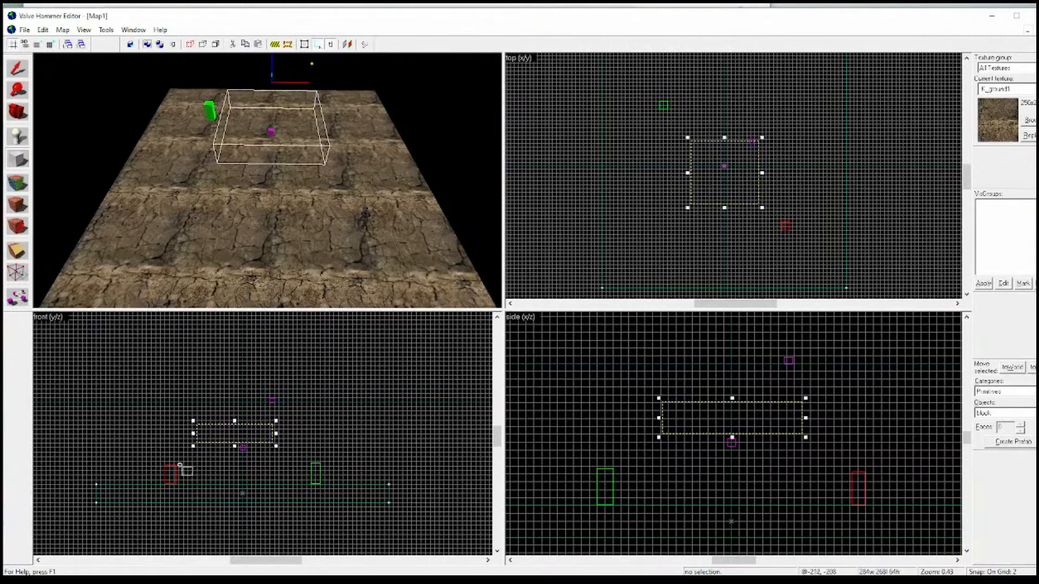
{"action": "scroll", "coordinate": [219, 478], "scroll_direction": "up", "scroll_amount": 2}
{"action": "scroll", "coordinate": [220, 477], "scroll_direction": "up", "scroll_amount": 3}
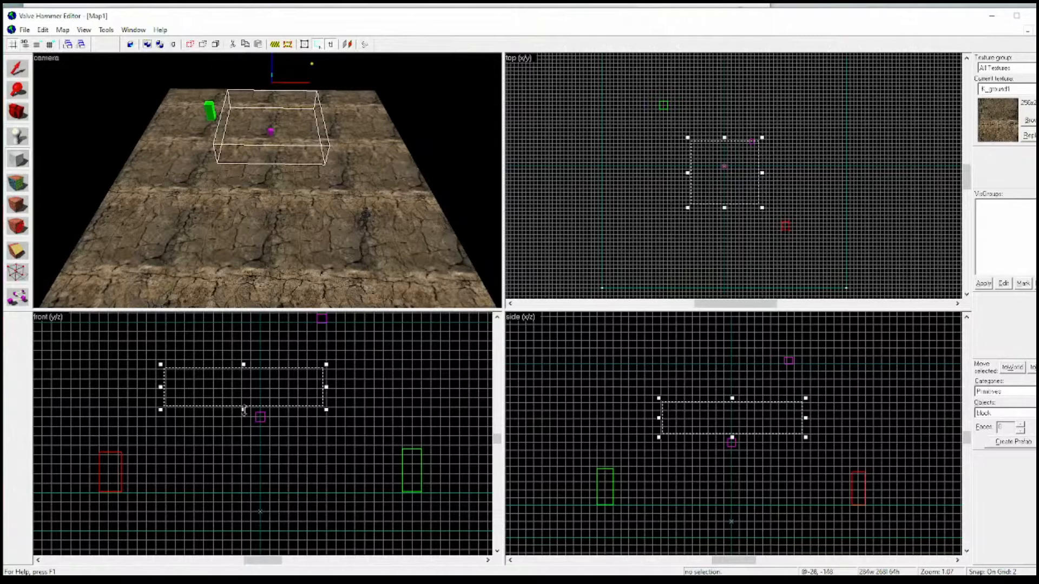
{"action": "left_click_drag", "start_coordinate": [244, 410], "coordinate": [248, 497]}
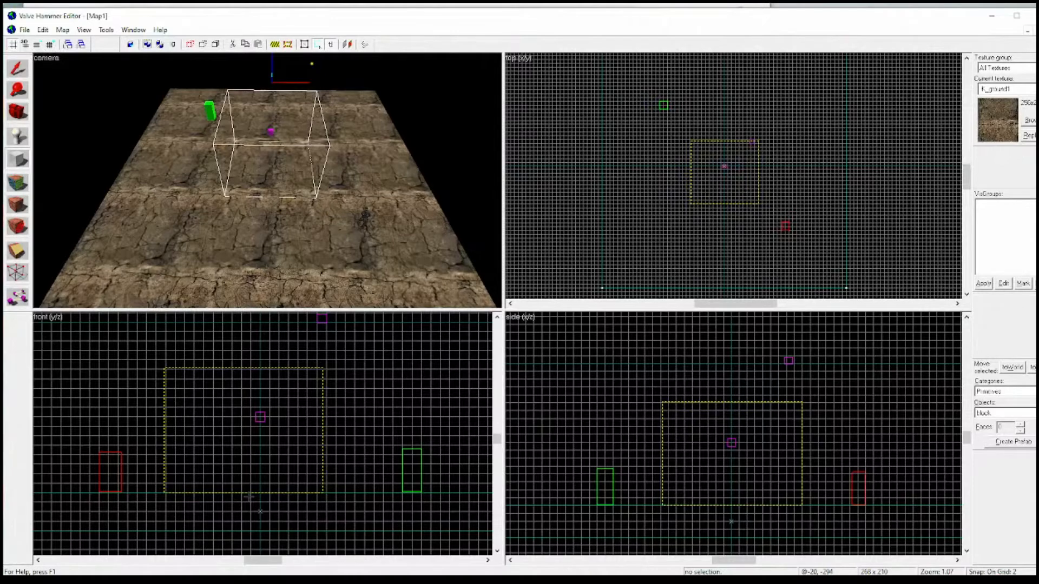
{"action": "left_click_drag", "start_coordinate": [248, 496], "coordinate": [244, 471]}
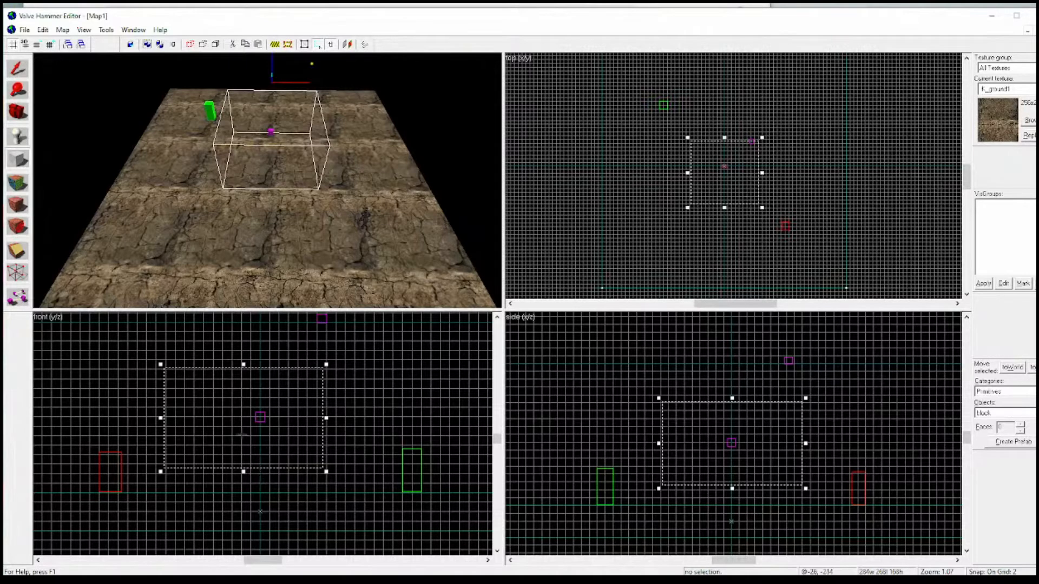
Enlarge the grid to 32 units, then snap the block outline's bottom to the ground, its height to 224 and its length to 256.
{"action": "left_click", "coordinate": [50, 45]}
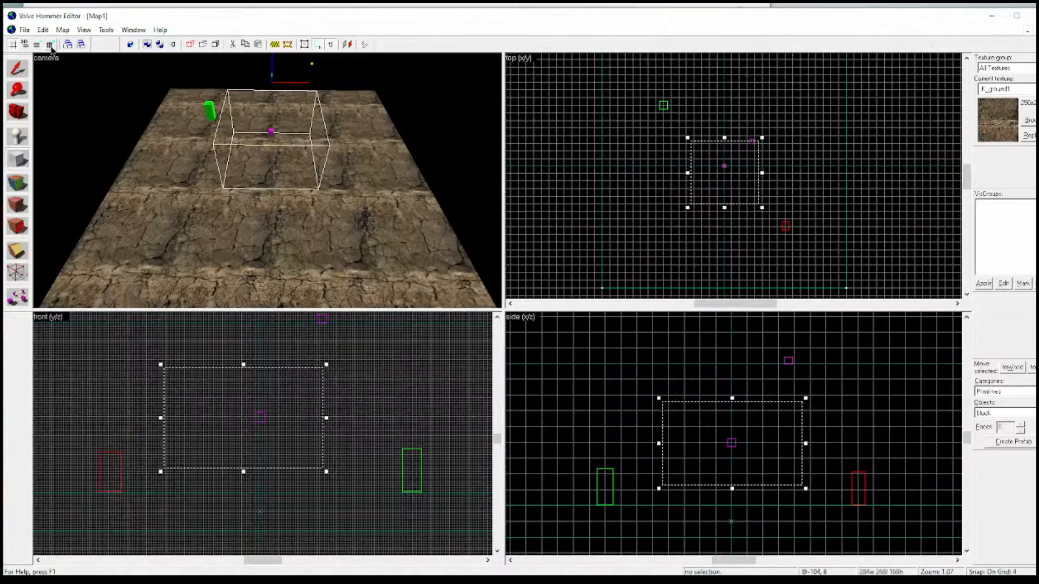
{"action": "left_click", "coordinate": [50, 44]}
{"action": "left_click", "coordinate": [50, 44]}
{"action": "left_click", "coordinate": [50, 44]}
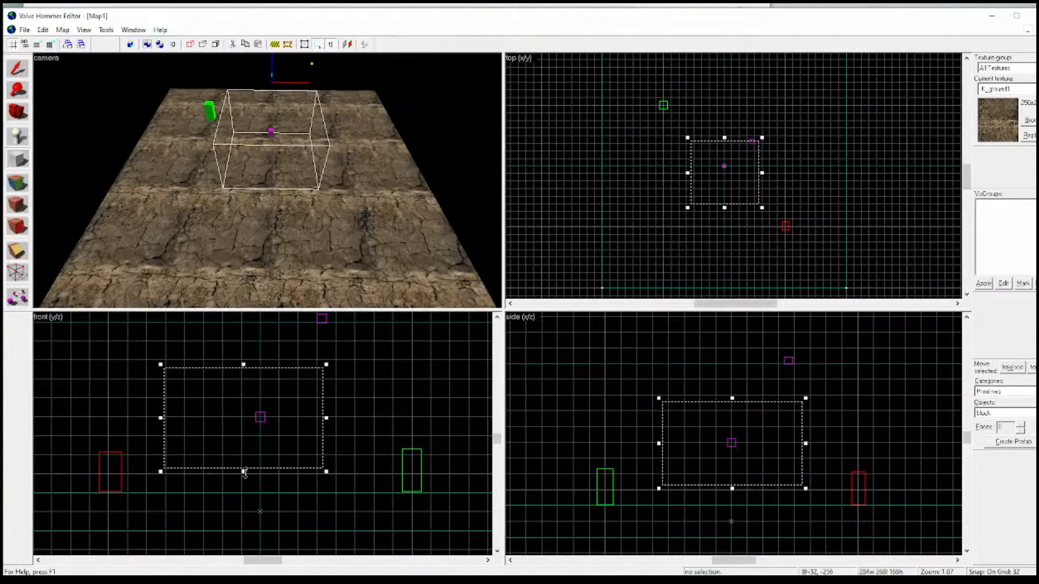
{"action": "left_click_drag", "start_coordinate": [244, 472], "coordinate": [244, 493]}
{"action": "left_click_drag", "start_coordinate": [243, 369], "coordinate": [244, 361]}
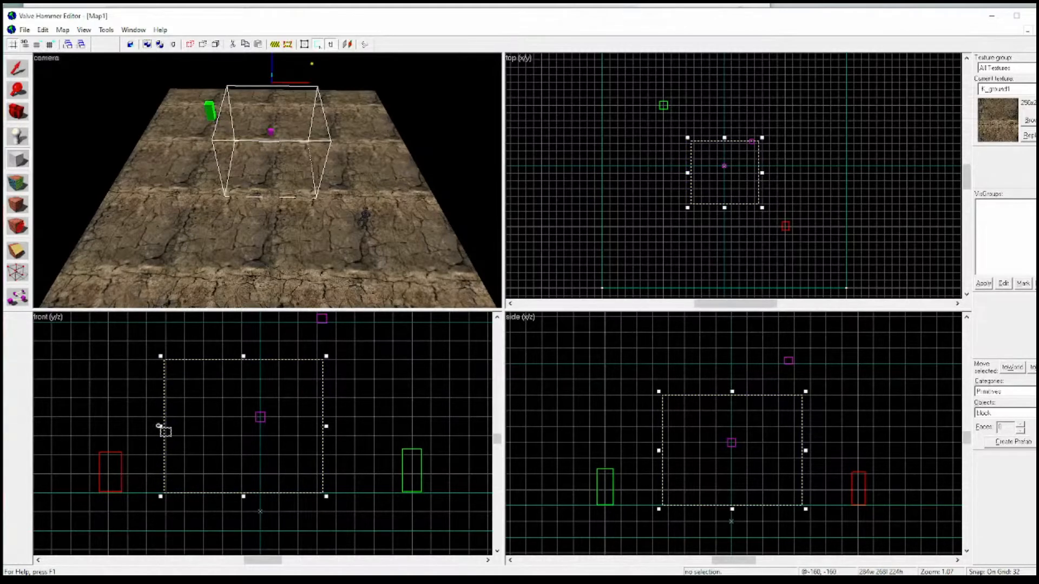
{"action": "mouse_move", "coordinate": [161, 427]}
{"action": "left_mouse_down"}
{"action": "mouse_move", "coordinate": [172, 427]}
{"action": "mouse_move", "coordinate": [163, 427]}
{"action": "left_mouse_up"}
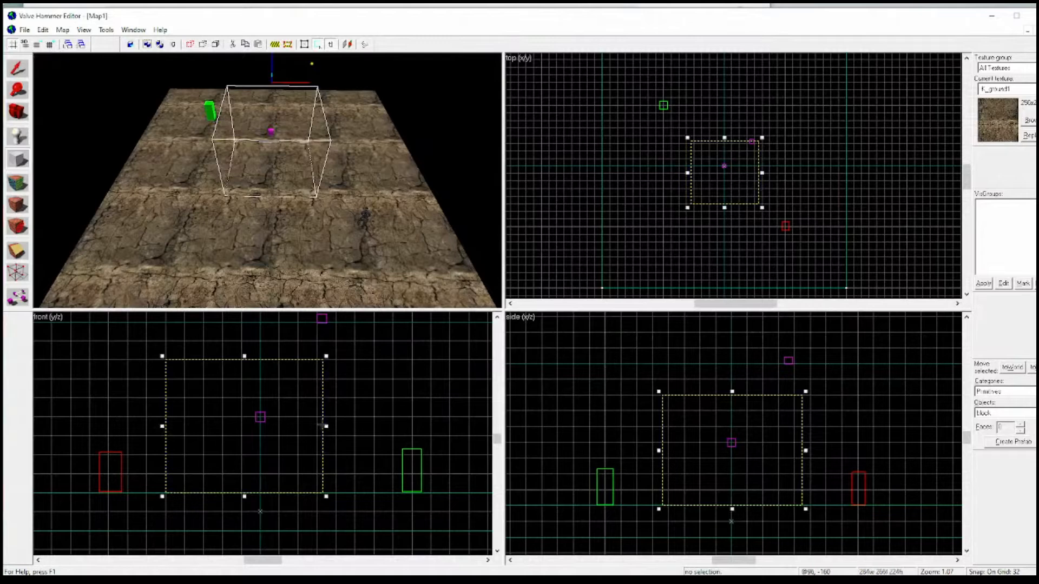
{"action": "left_click_drag", "start_coordinate": [327, 427], "coordinate": [321, 427]}
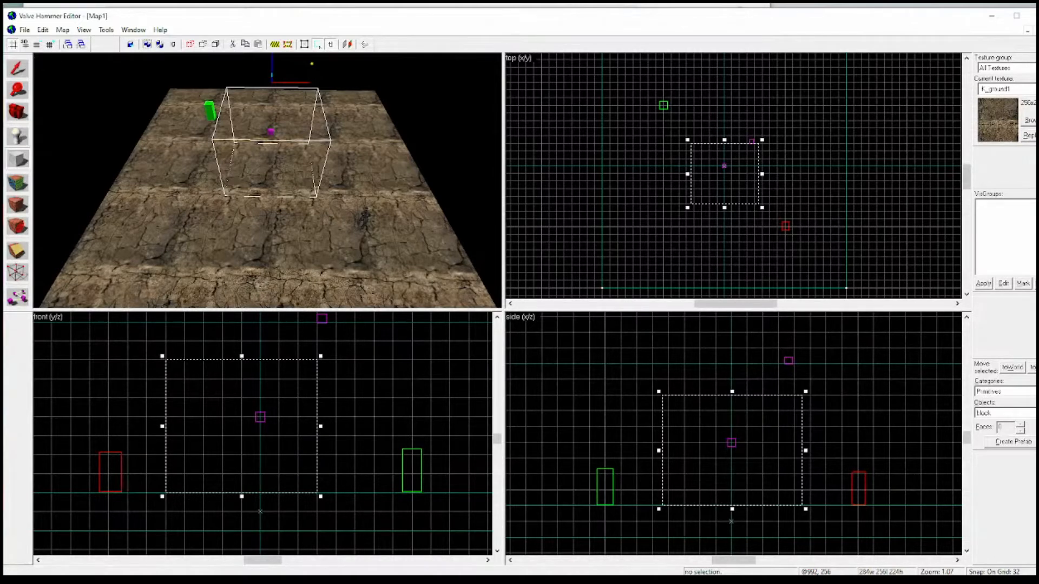
Open the texture browser, look through the textures and compare the 32x32 display size with 1:1.
{"action": "left_click", "coordinate": [1031, 120]}
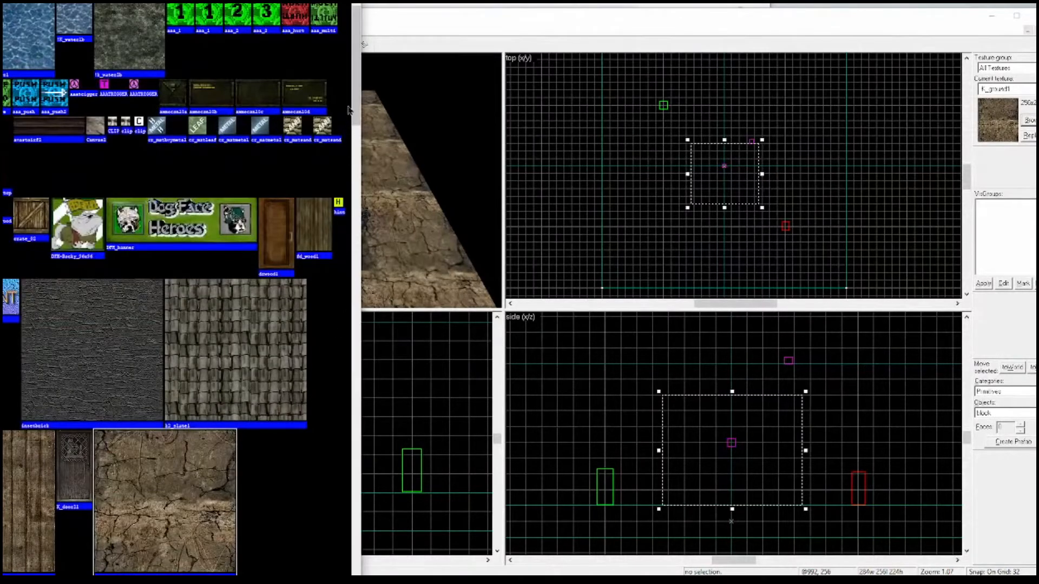
{"action": "left_click_drag", "start_coordinate": [357, 74], "coordinate": [345, 196]}
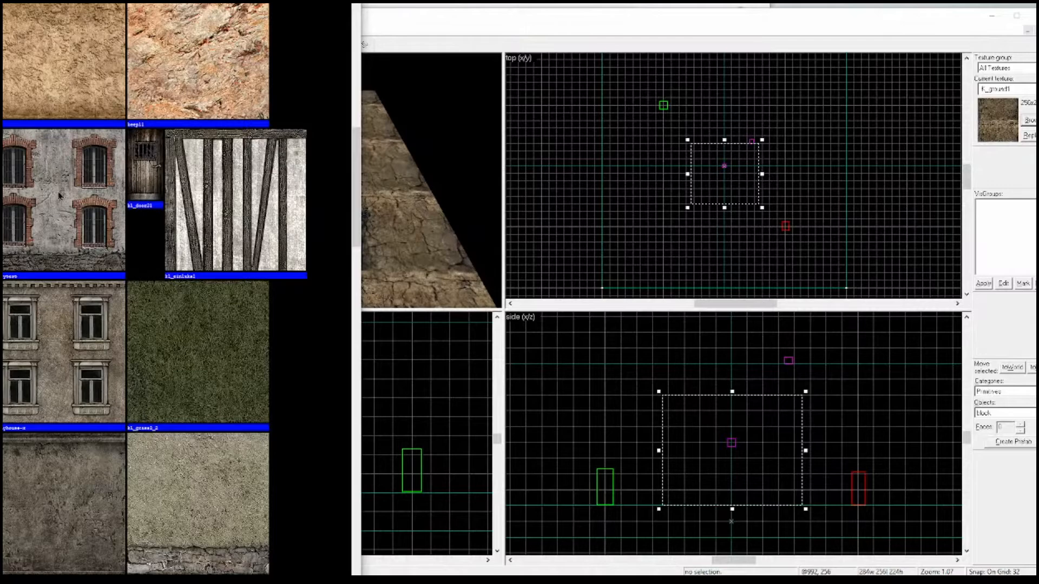
{"action": "left_click_drag", "start_coordinate": [245, 583], "coordinate": [241, 567]}
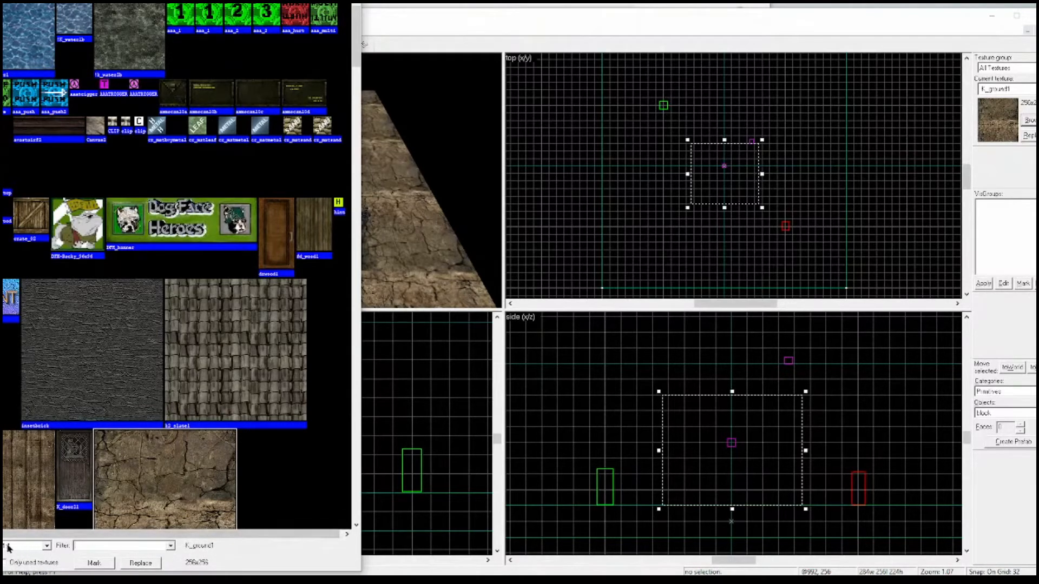
{"action": "left_click", "coordinate": [48, 547]}
{"action": "left_click", "coordinate": [36, 566]}
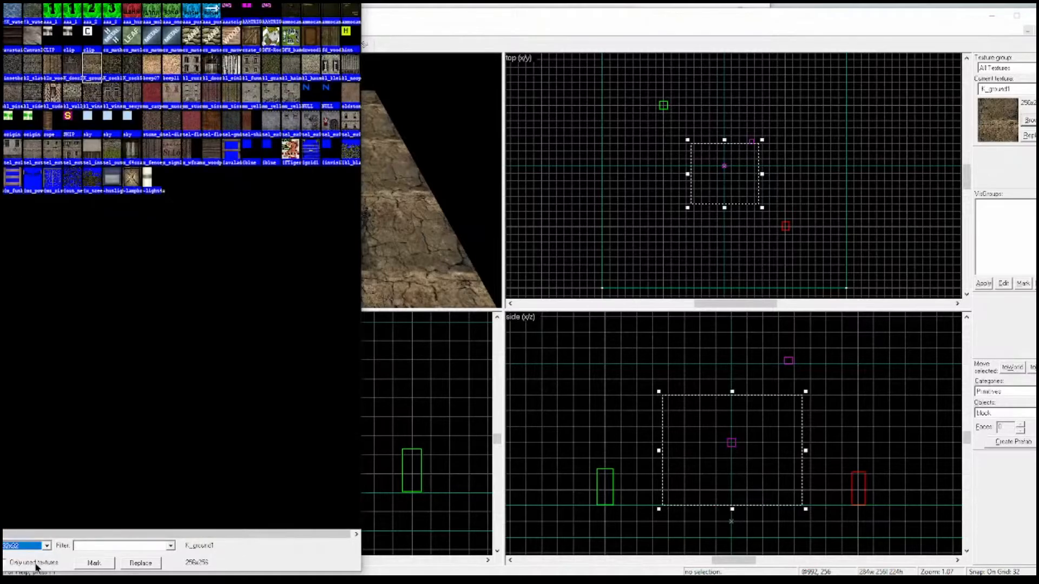
{"action": "left_click", "coordinate": [46, 547]}
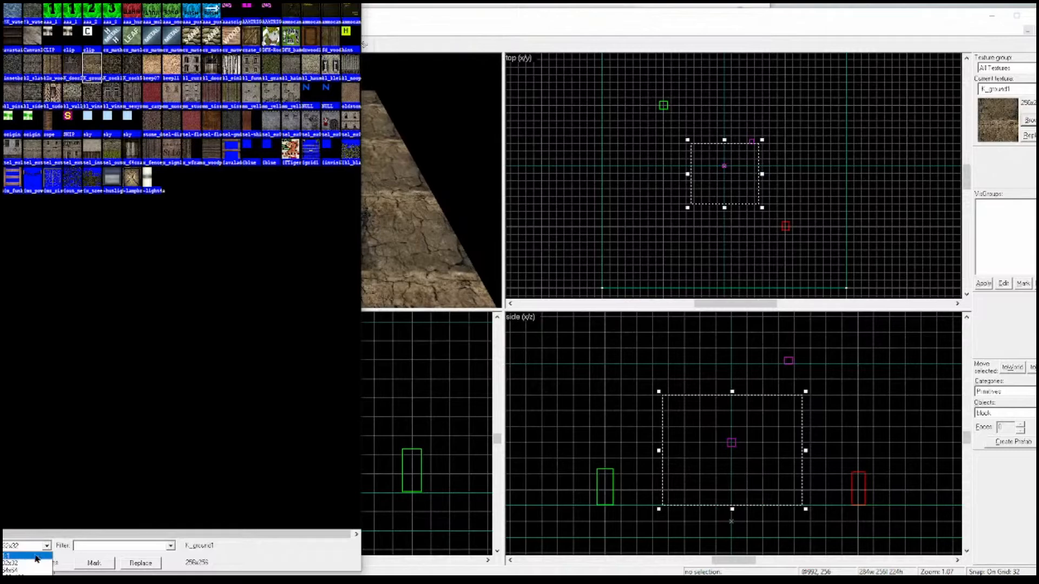
{"action": "left_click", "coordinate": [36, 558]}
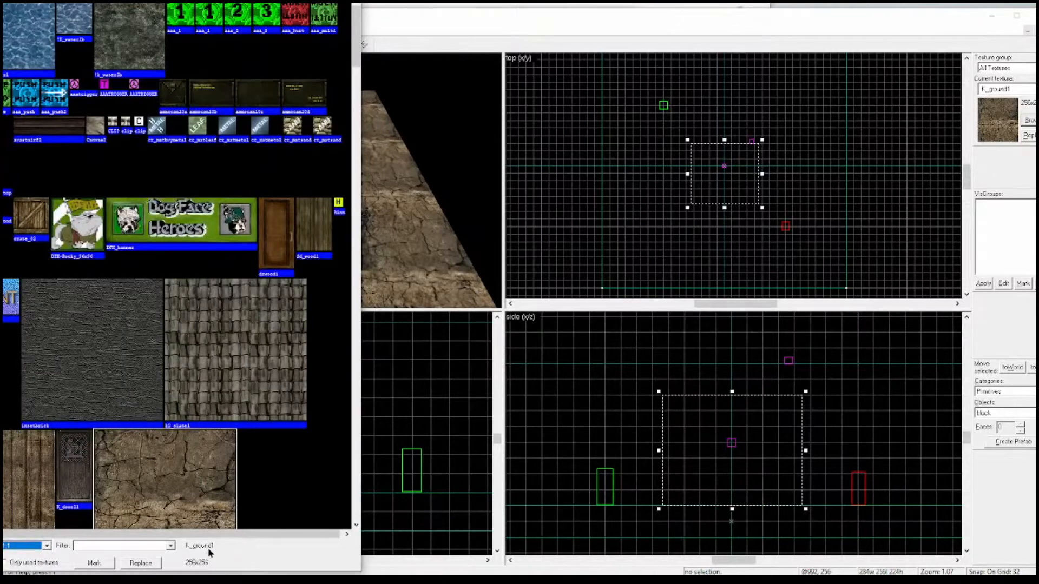
{"action": "left_click", "coordinate": [171, 547]}
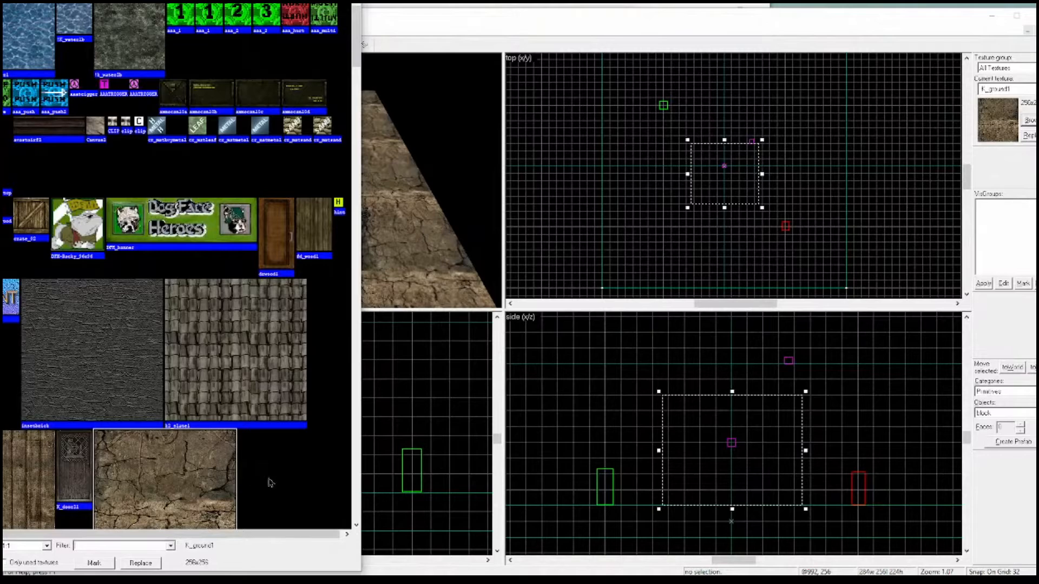
Choose the grey facade texture with red brick-framed windows as the current texture.
{"action": "left_click_drag", "start_coordinate": [355, 49], "coordinate": [353, 85]}
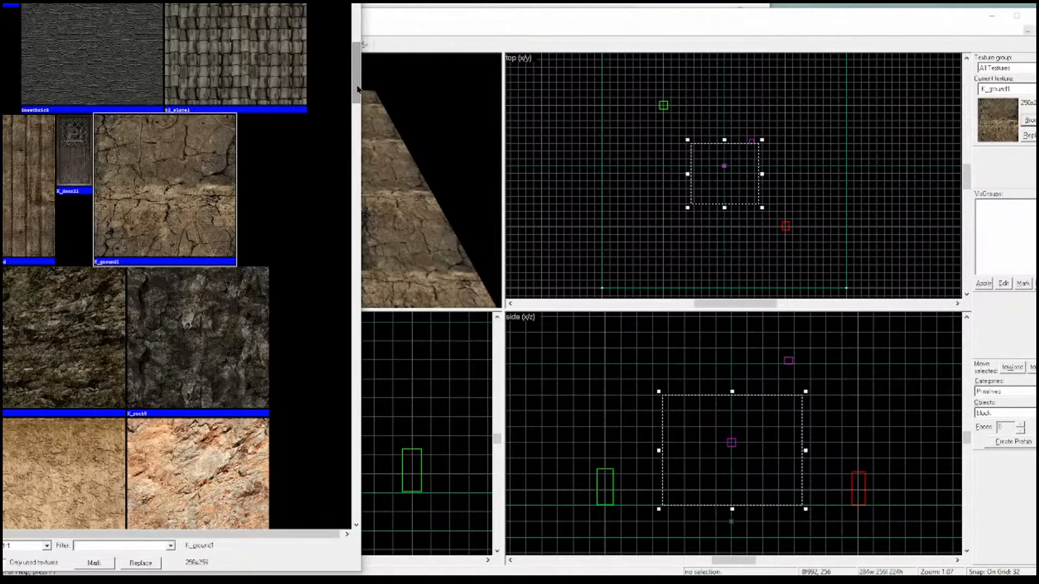
{"action": "left_click_drag", "start_coordinate": [357, 89], "coordinate": [354, 149]}
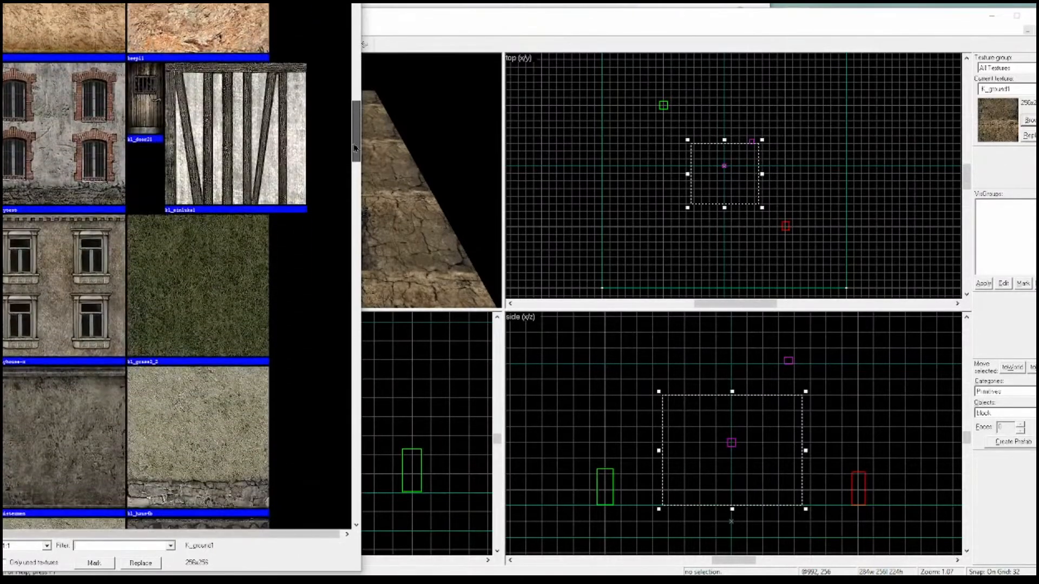
{"action": "left_click", "coordinate": [40, 160]}
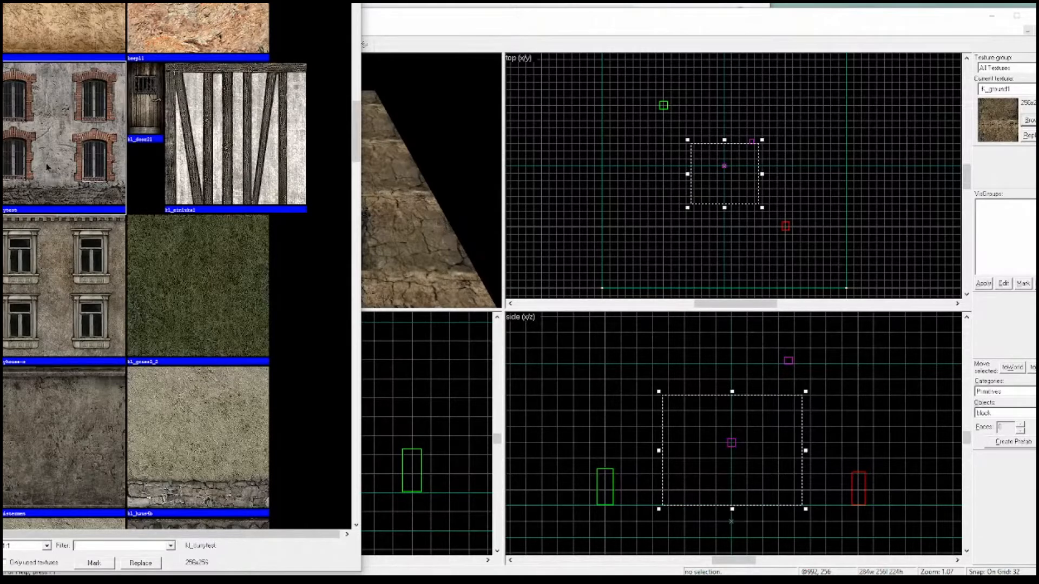
{"action": "left_click", "coordinate": [69, 274]}
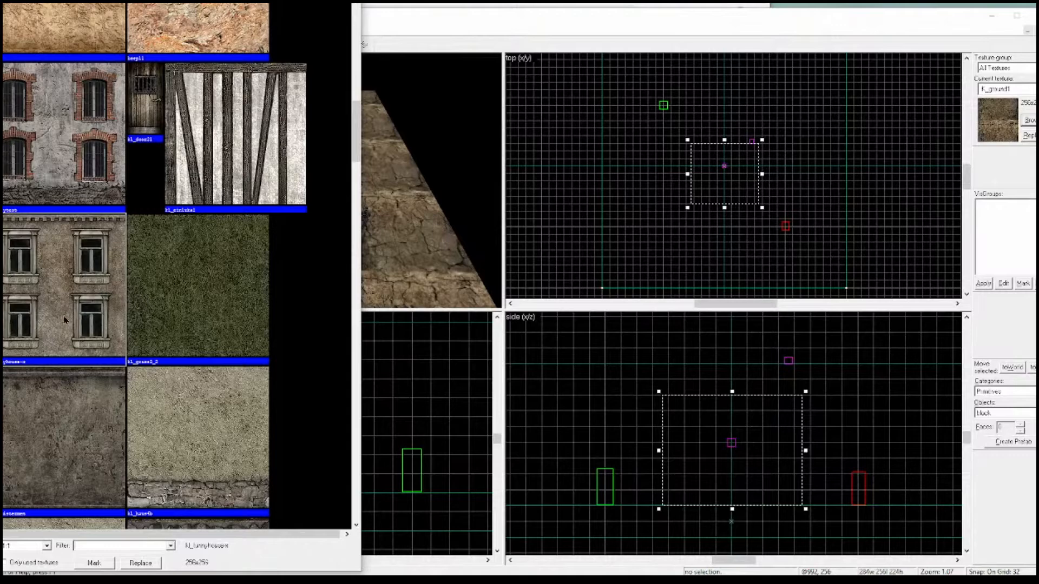
{"action": "left_click", "coordinate": [59, 175]}
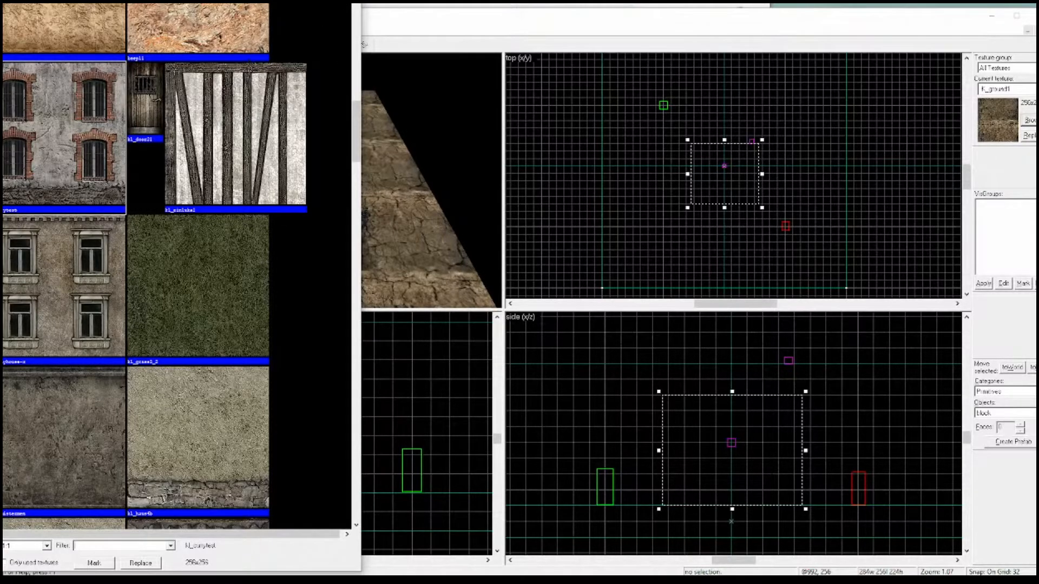
{"action": "left_click", "coordinate": [348, 3]}
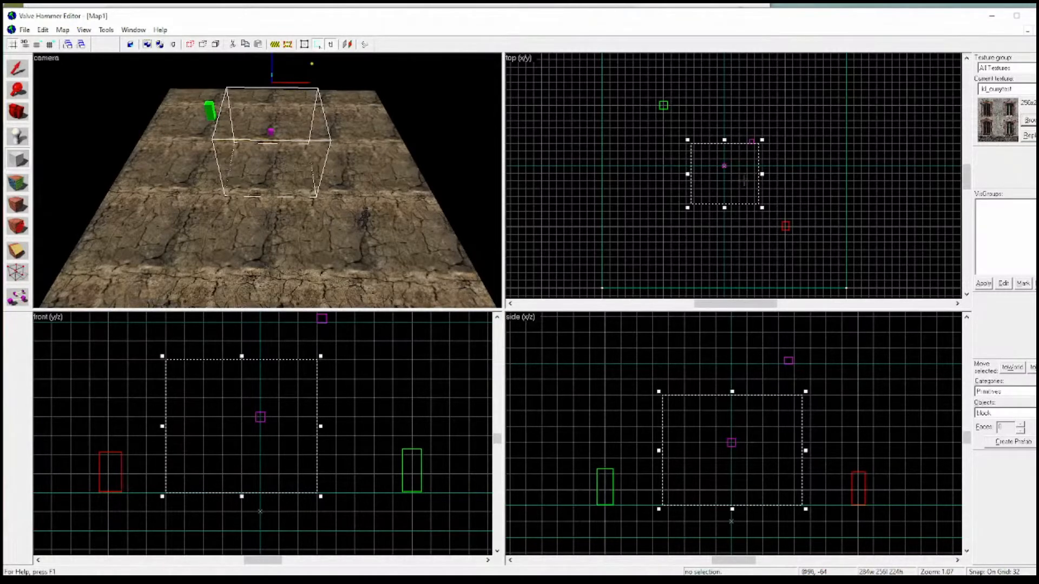
Resize the block outline to 288 wide and 256 high, and create the block from it.
{"action": "scroll", "coordinate": [724, 173], "scroll_direction": "up", "scroll_amount": 3}
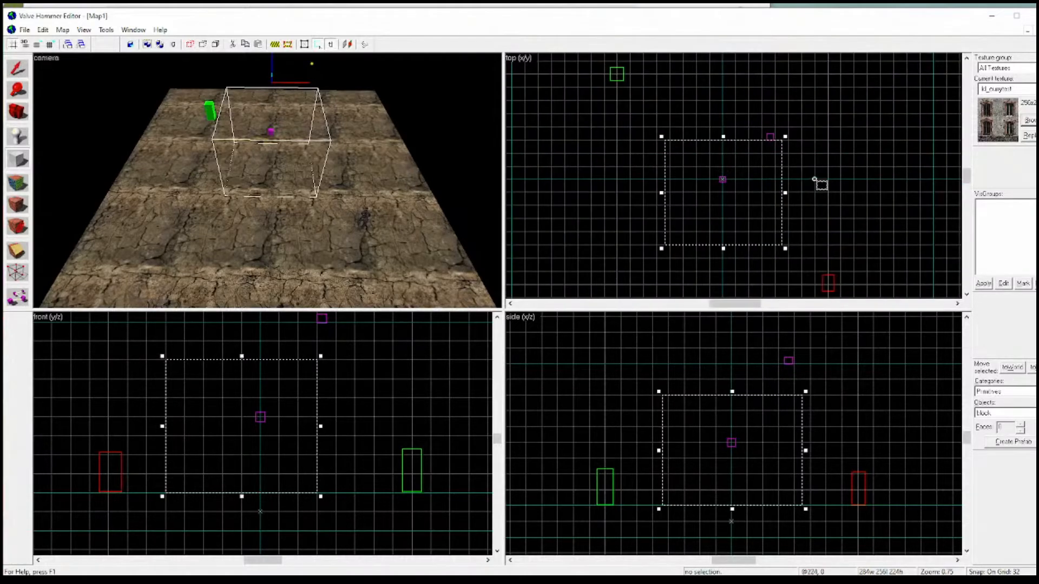
{"action": "left_click_drag", "start_coordinate": [784, 192], "coordinate": [775, 193]}
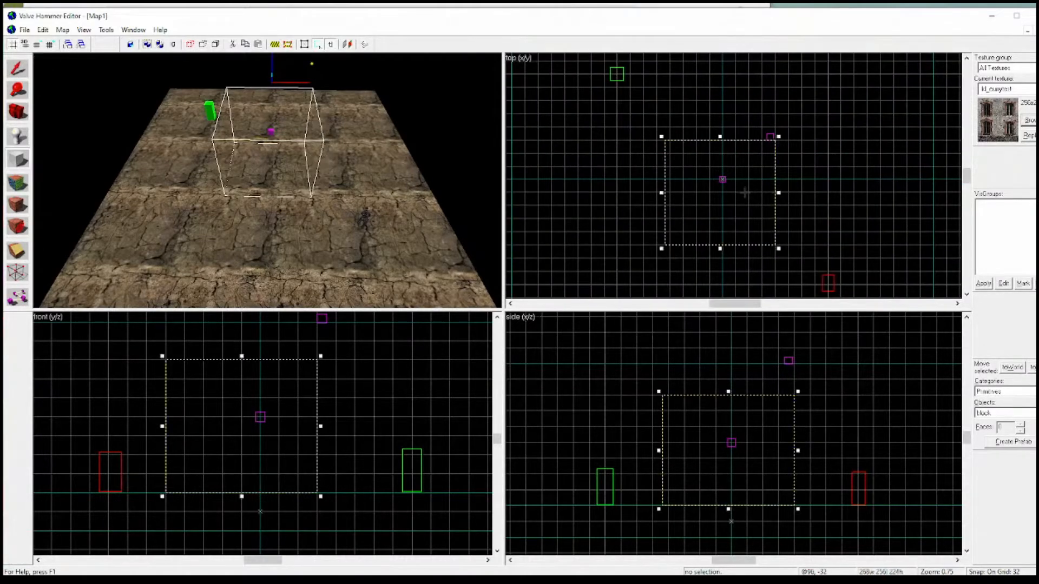
{"action": "left_click_drag", "start_coordinate": [663, 193], "coordinate": [654, 192]}
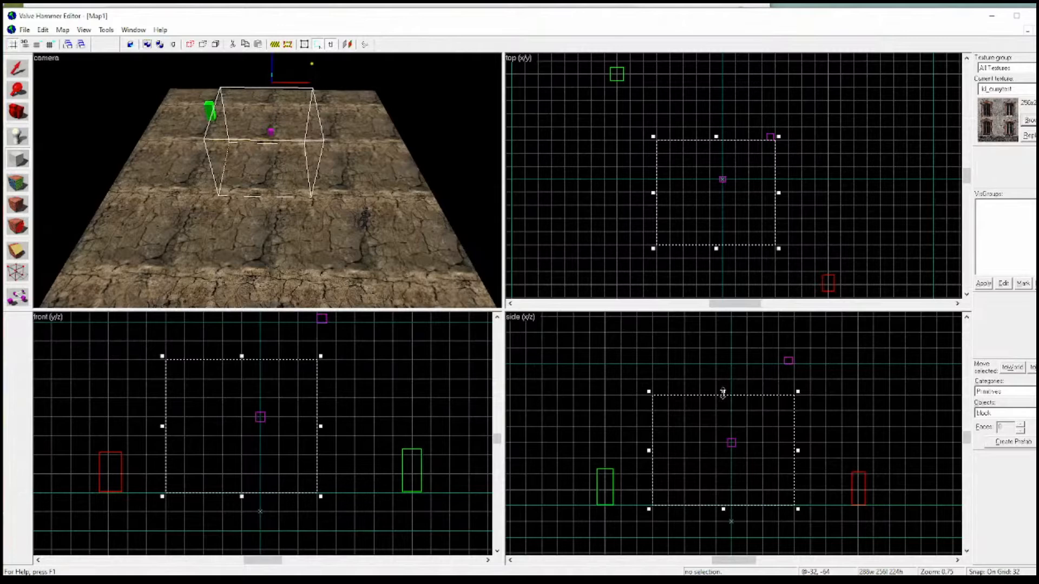
{"action": "left_click_drag", "start_coordinate": [723, 392], "coordinate": [724, 376]}
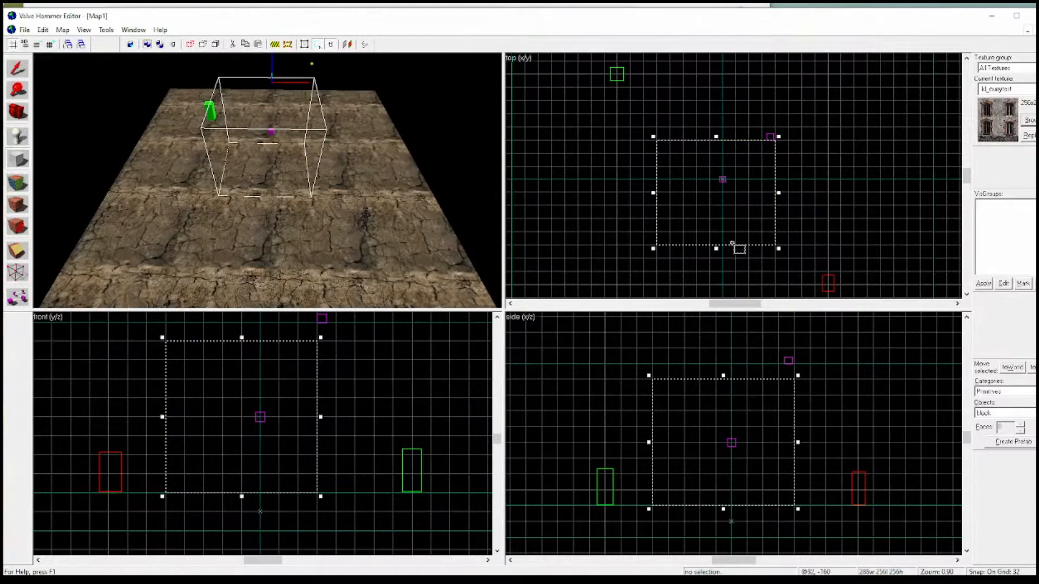
{"action": "right_click", "coordinate": [734, 222]}
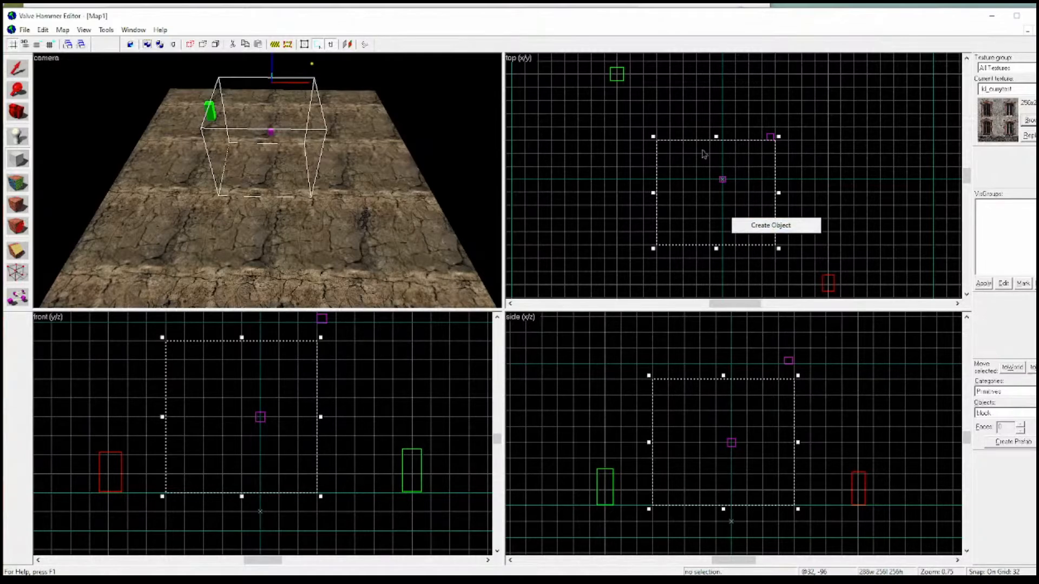
{"action": "left_click", "coordinate": [756, 226]}
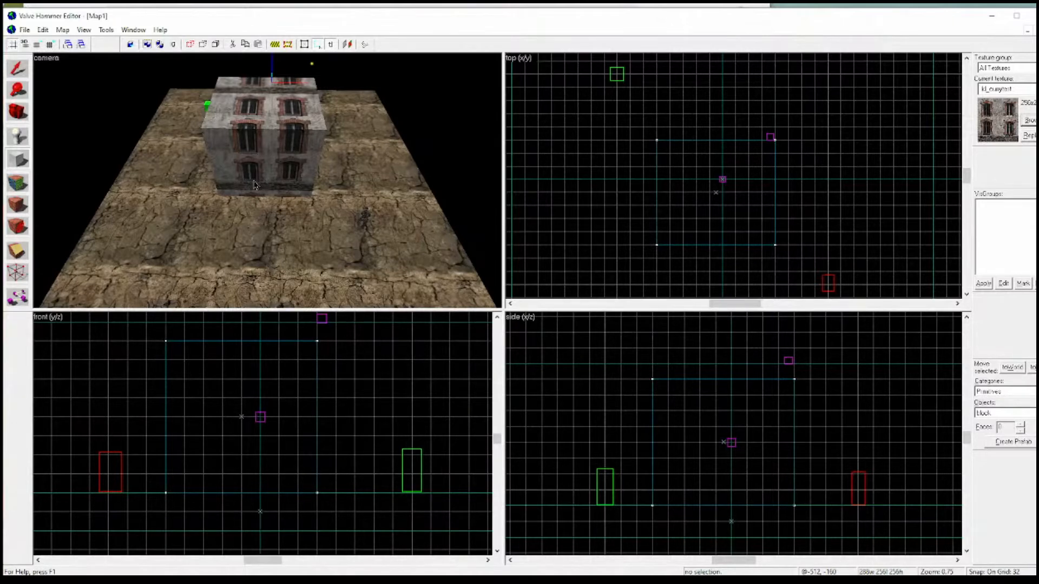
Examine the house block's window texture on its front, top and sides by moving around it in the 3D view.
{"action": "scroll", "coordinate": [256, 185], "scroll_direction": "up", "scroll_amount": 1}
{"action": "scroll", "coordinate": [256, 185], "scroll_direction": "up", "scroll_amount": 2}
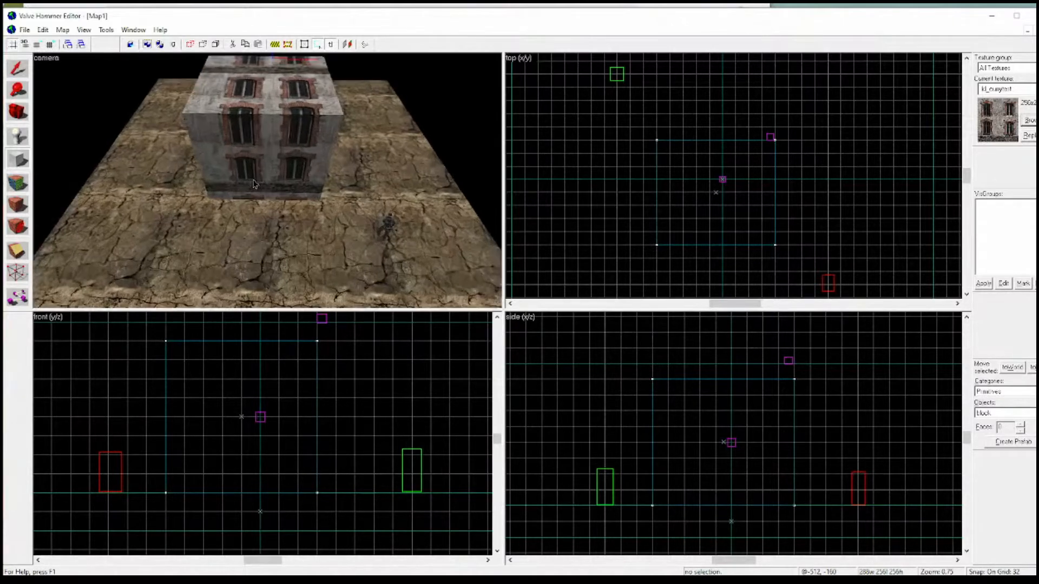
{"action": "left_click", "coordinate": [22, 118]}
{"action": "left_click_drag", "start_coordinate": [260, 190], "coordinate": [267, 180]}
{"action": "key", "text": "w"}
{"action": "key", "text": "d"}
{"action": "key", "text": "d"}
{"action": "key", "text": "a"}
{"action": "key", "text": "a"}
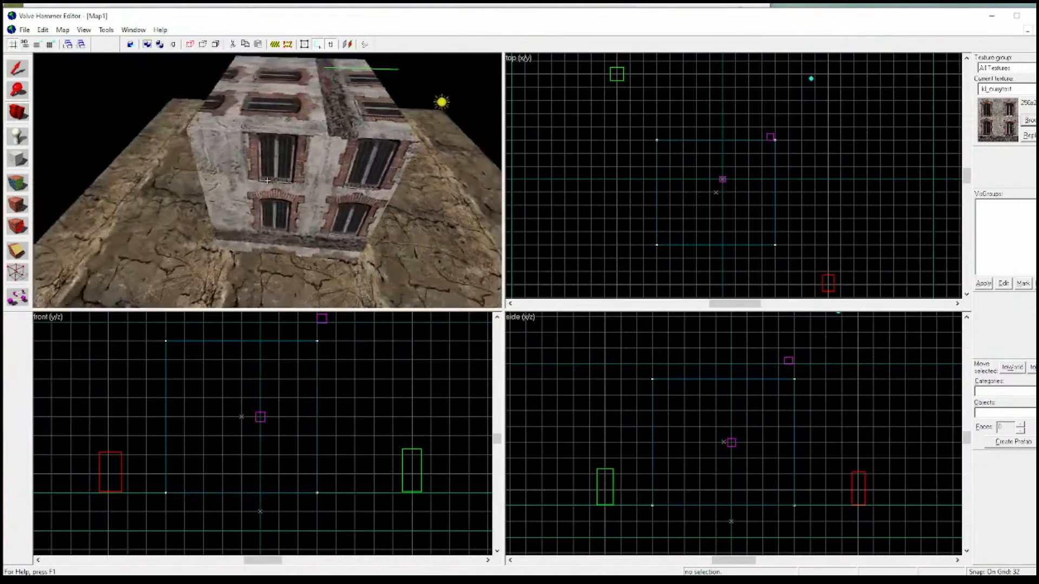
{"action": "key", "text": "a"}
{"action": "key", "text": "a"}
{"action": "key", "text": "a"}
{"action": "key", "text": "a"}
{"action": "key", "text": "z"}
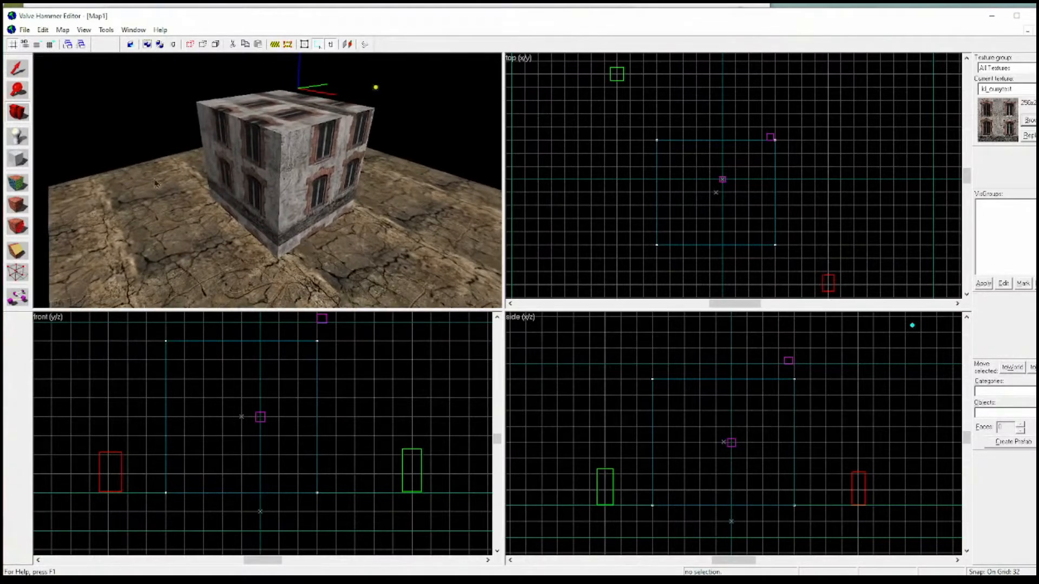
Inspect the facade texture around the house block's front corner and along its stone base in the 3D view.
{"action": "key", "text": "w"}
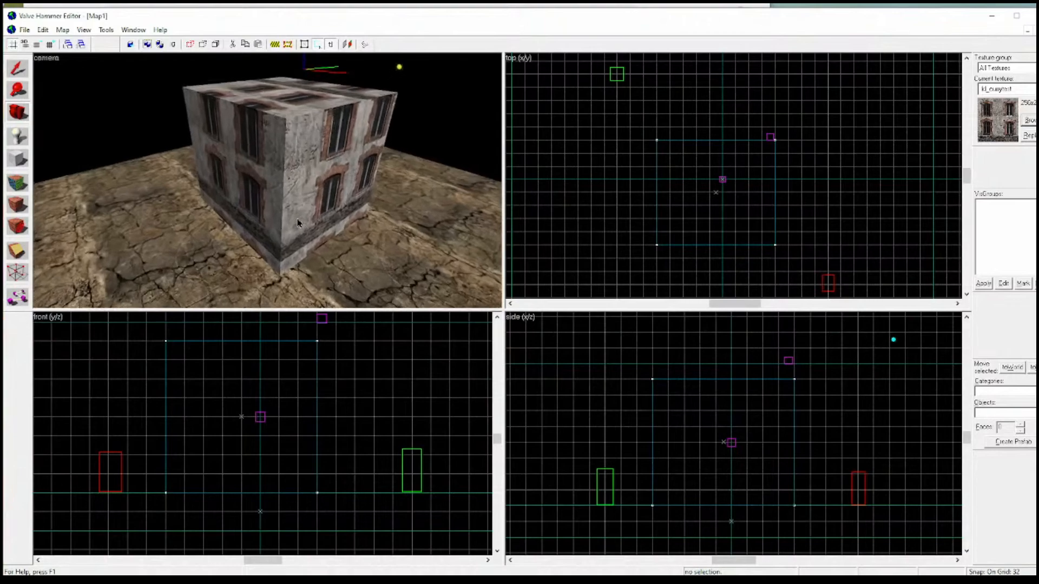
{"action": "key", "text": "z"}
{"action": "key", "text": "s"}
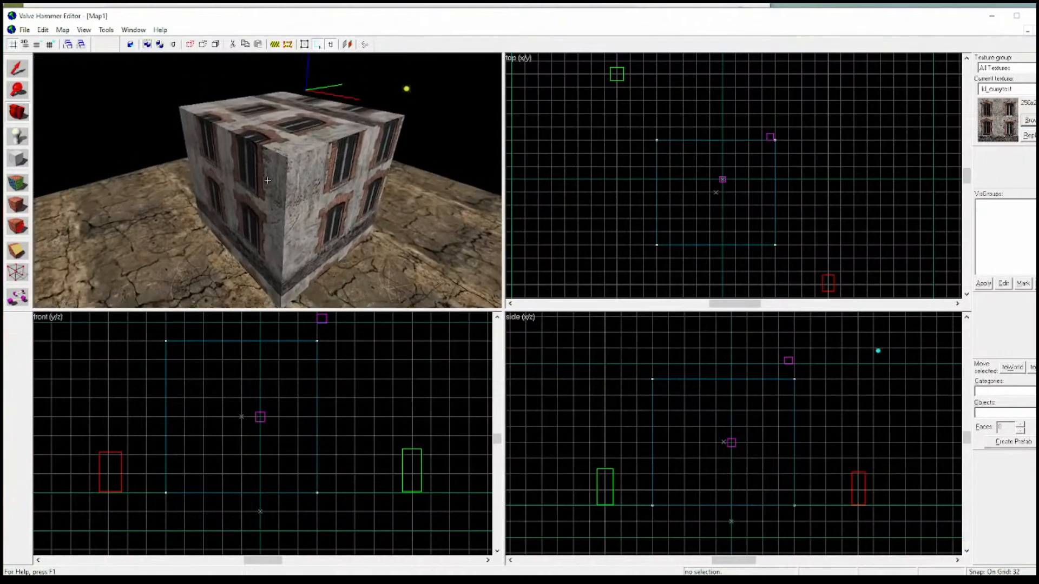
{"action": "key", "text": "w"}
{"action": "key", "text": "d"}
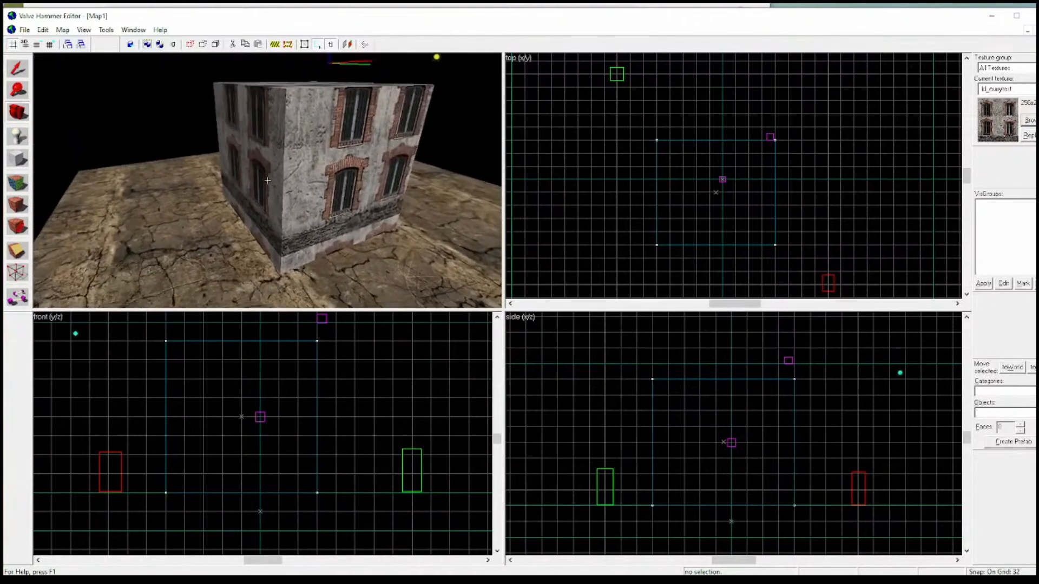
{"action": "key", "text": "a"}
{"action": "key", "text": "z"}
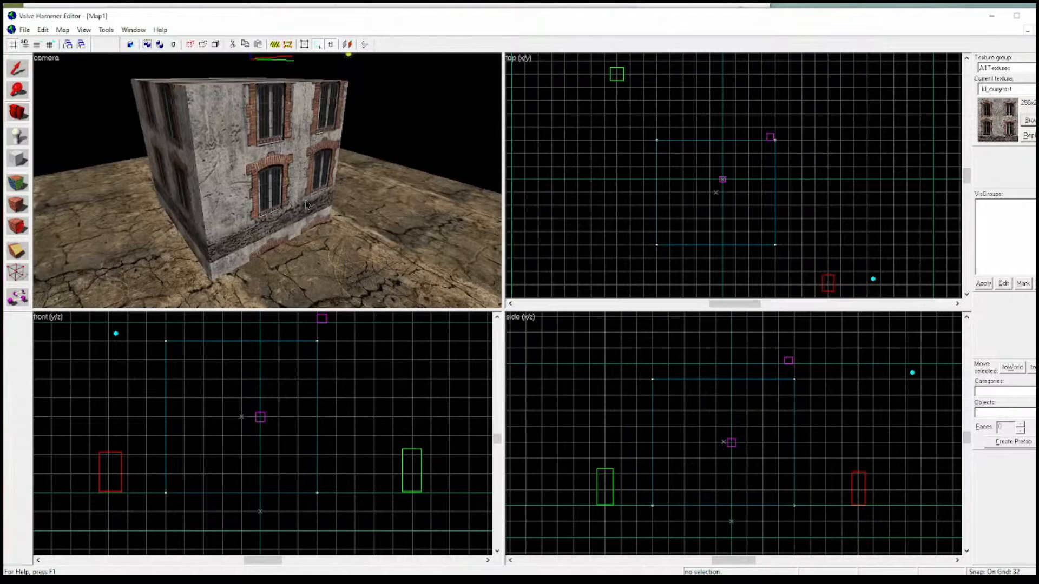
Examine the heights of the house block, ground slab, spawn points and light entities in the front view.
{"action": "scroll", "coordinate": [287, 506], "scroll_direction": "down", "scroll_amount": 2}
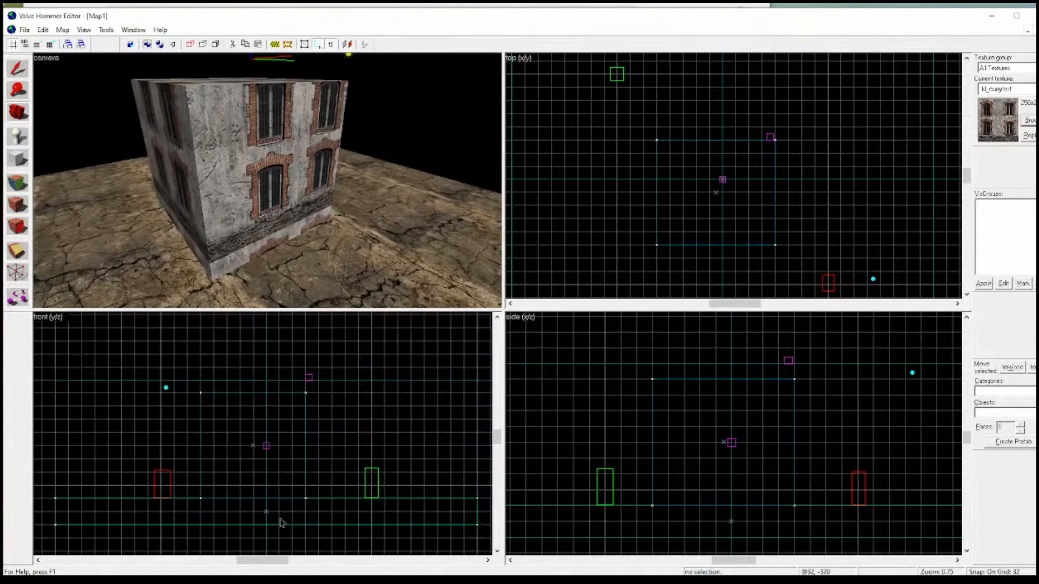
{"action": "scroll", "coordinate": [282, 338], "scroll_direction": "up", "scroll_amount": 3}
{"action": "scroll", "coordinate": [279, 337], "scroll_direction": "down", "scroll_amount": 3}
{"action": "scroll", "coordinate": [273, 443], "scroll_direction": "down", "scroll_amount": 3}
{"action": "scroll", "coordinate": [264, 390], "scroll_direction": "up", "scroll_amount": 2}
{"action": "scroll", "coordinate": [303, 336], "scroll_direction": "down", "scroll_amount": 2}
{"action": "scroll", "coordinate": [279, 414], "scroll_direction": "up", "scroll_amount": 2}
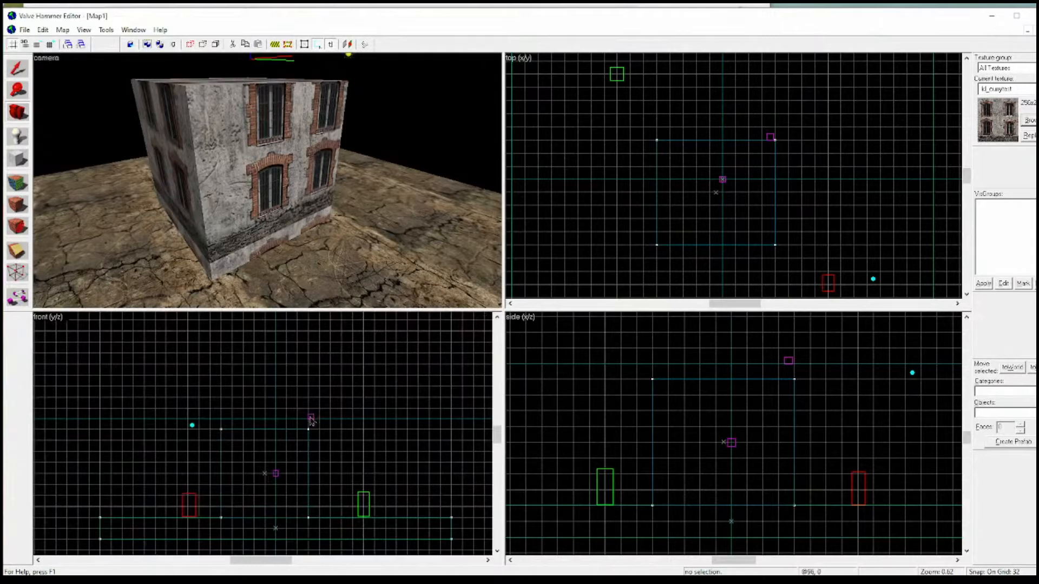
{"action": "left_click", "coordinate": [21, 69]}
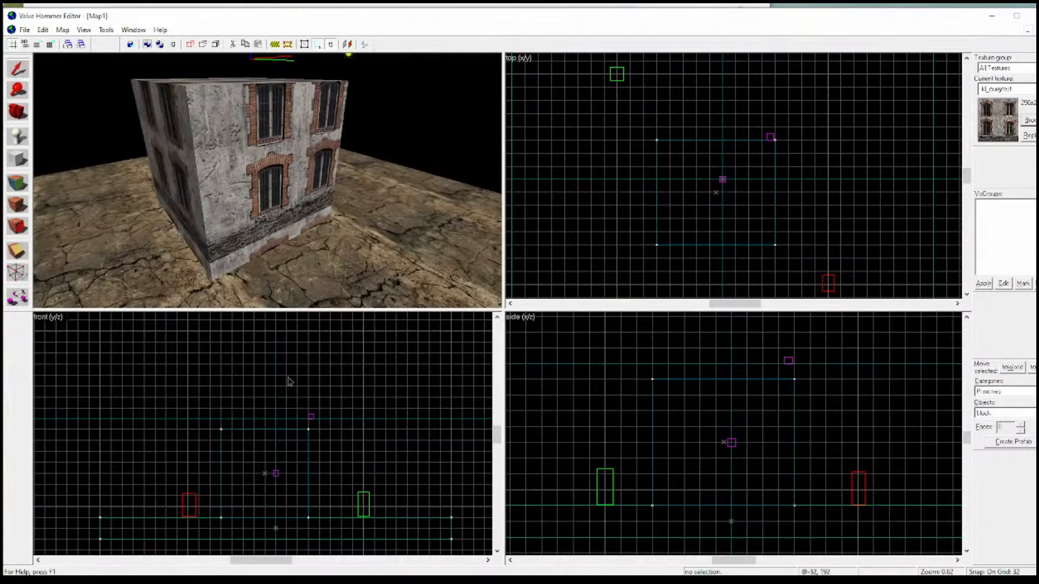
{"action": "left_click", "coordinate": [312, 418]}
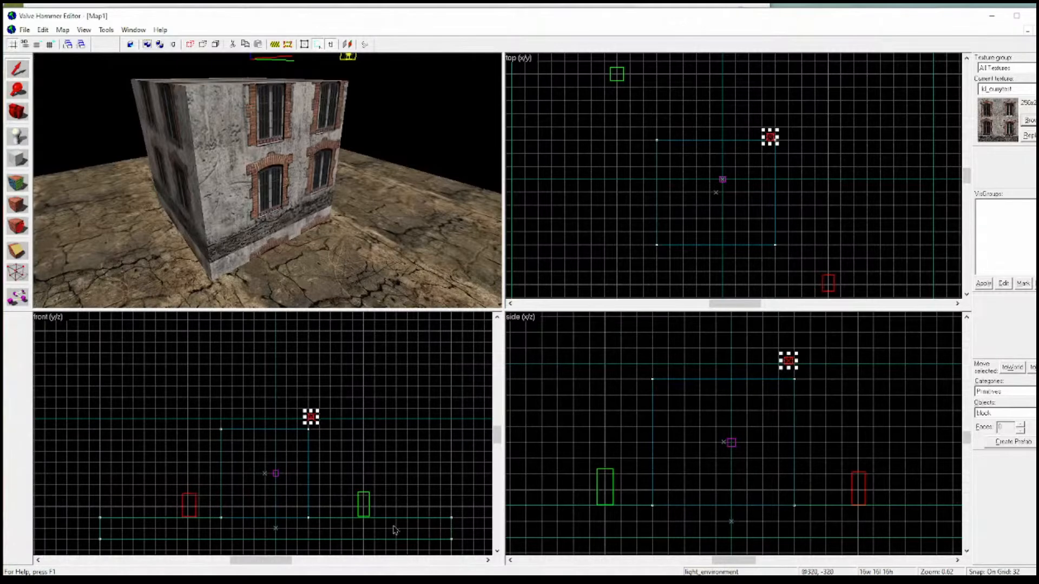
{"action": "left_click", "coordinate": [396, 499]}
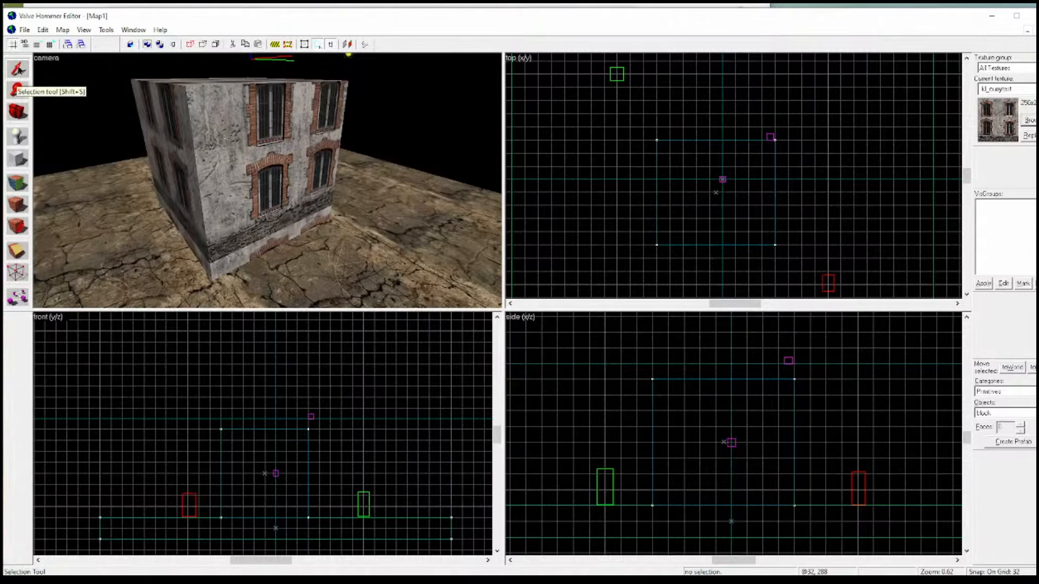
Justify the window-wall texture to the bottom on all faces of the building block.
{"action": "left_click", "coordinate": [234, 155]}
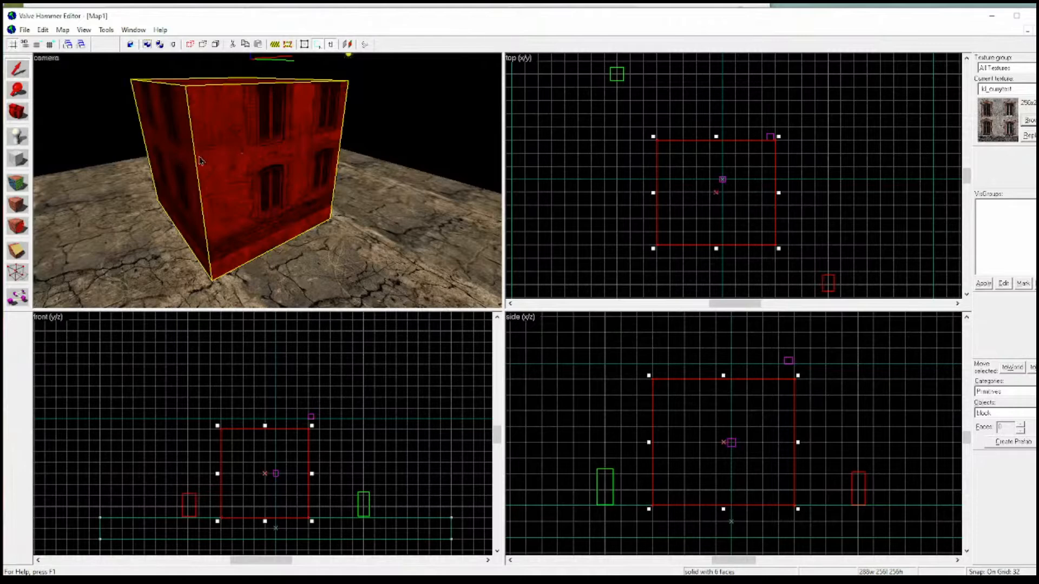
{"action": "left_click", "coordinate": [18, 188]}
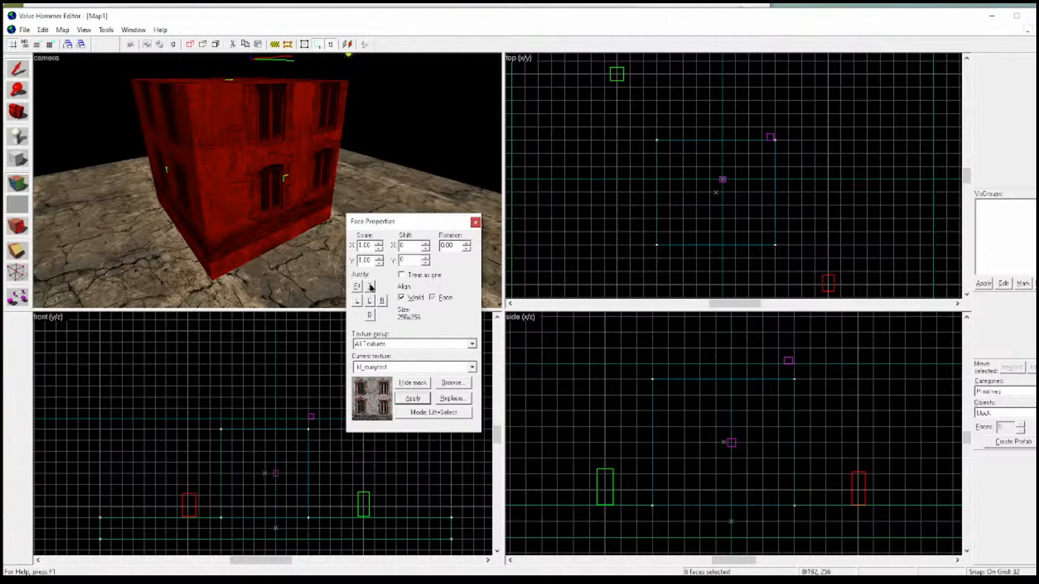
{"action": "left_click", "coordinate": [370, 318]}
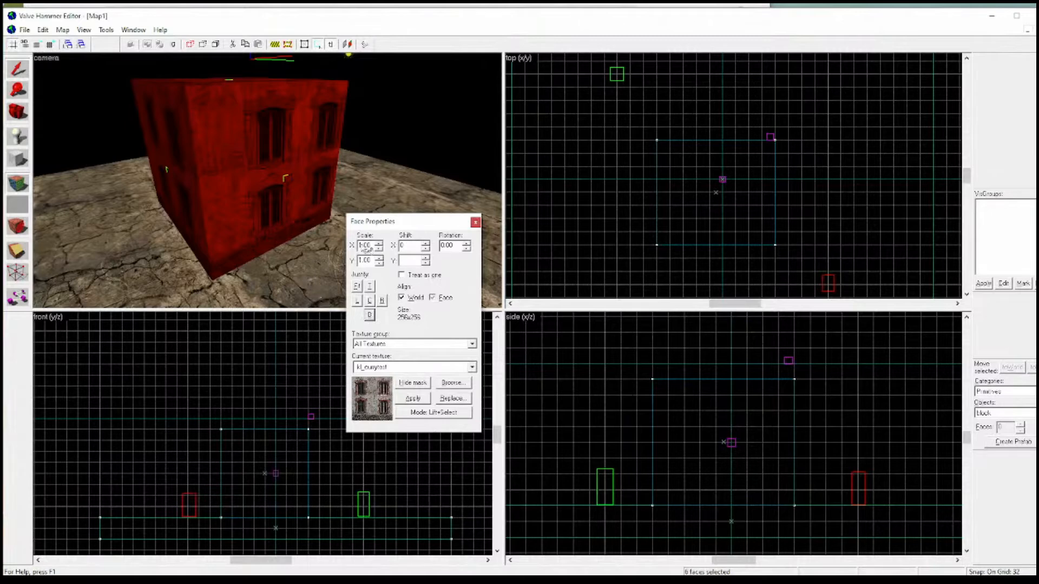
{"action": "left_click", "coordinate": [474, 223]}
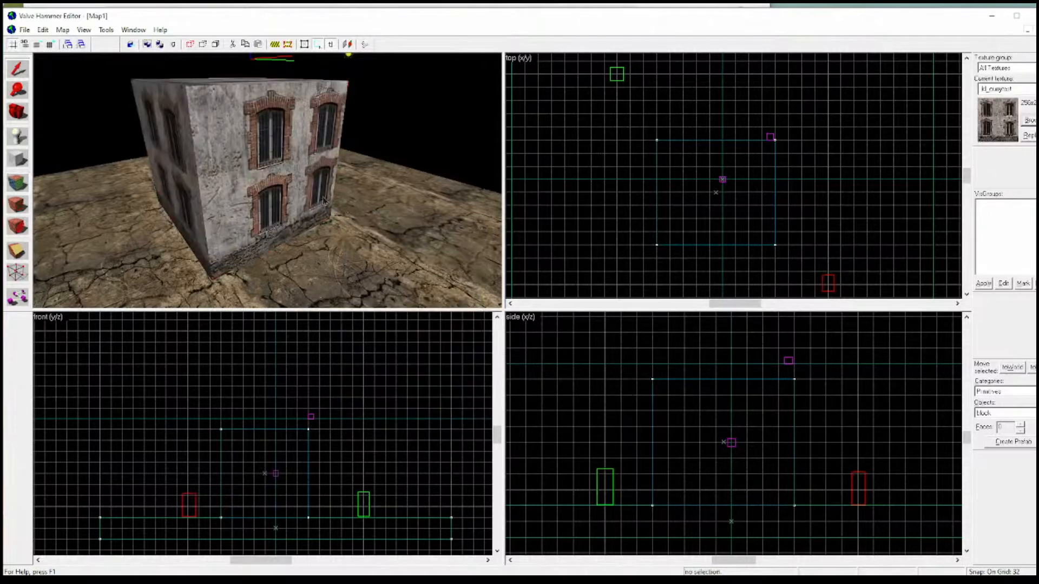
Examine the bottom-aligned texture on the building's walls and roof from all sides in the 3D view.
{"action": "left_click", "coordinate": [16, 110]}
{"action": "key", "text": "a"}
{"action": "left_click_drag", "start_coordinate": [70, 130], "coordinate": [268, 180]}
{"action": "key", "text": "a"}
{"action": "key", "text": "w"}
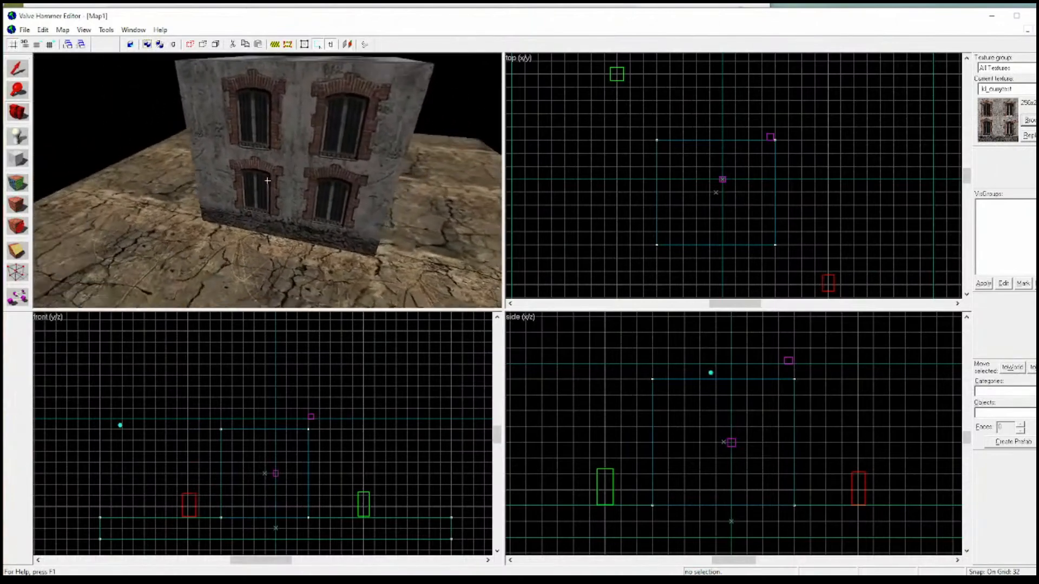
{"action": "key", "text": "d"}
{"action": "key", "text": "s"}
{"action": "key", "text": "d"}
{"action": "key", "text": "d"}
{"action": "key", "text": "s"}
{"action": "key", "text": "d"}
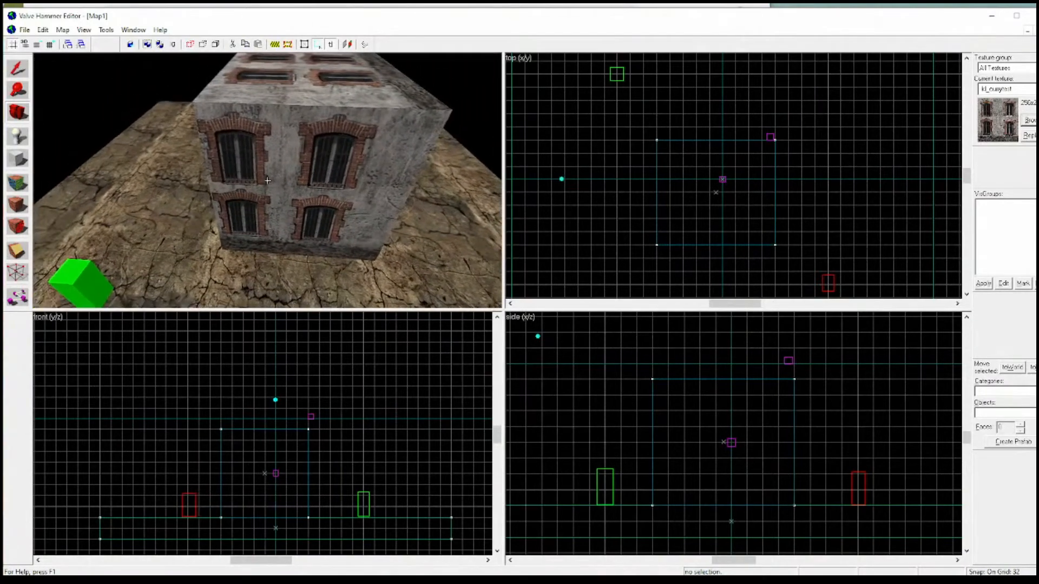
{"action": "key", "text": "d"}
{"action": "key", "text": "s"}
{"action": "key", "text": "d"}
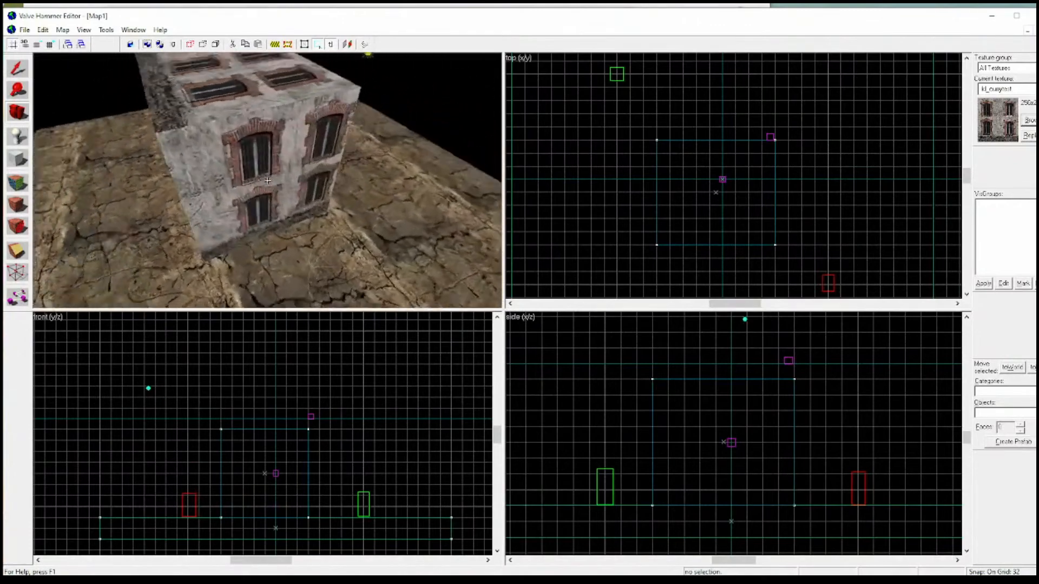
{"action": "key", "text": "d"}
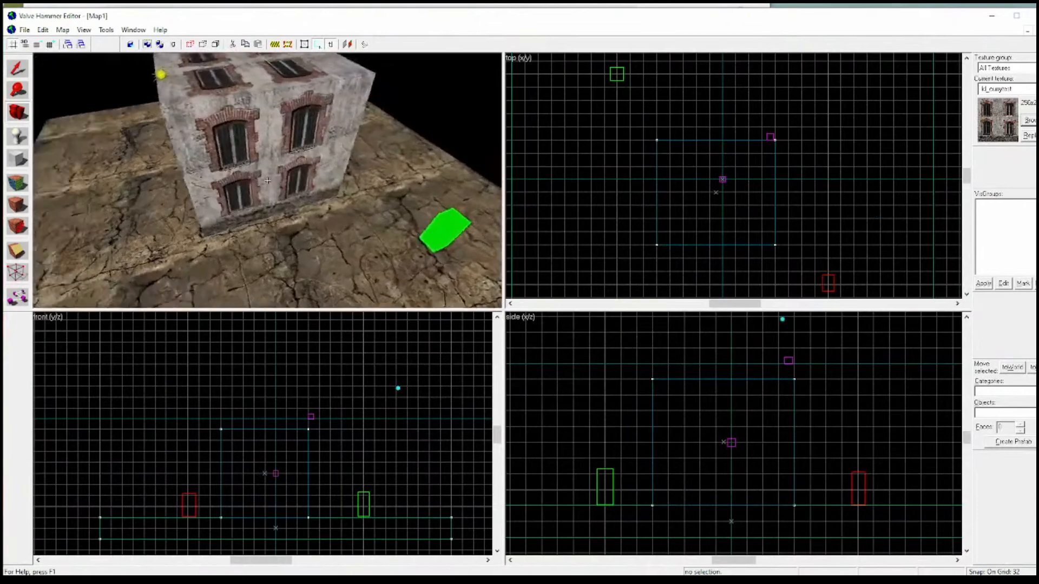
{"action": "key", "text": "d"}
{"action": "key", "text": "a"}
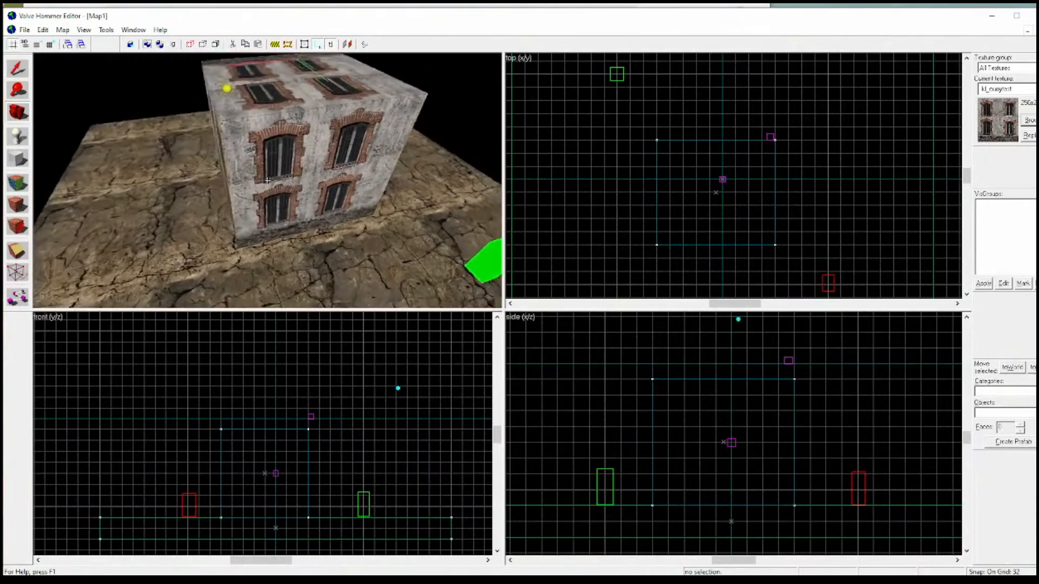
{"action": "key", "text": "w"}
{"action": "key", "text": "a"}
{"action": "key", "text": "w"}
{"action": "key", "text": "a"}
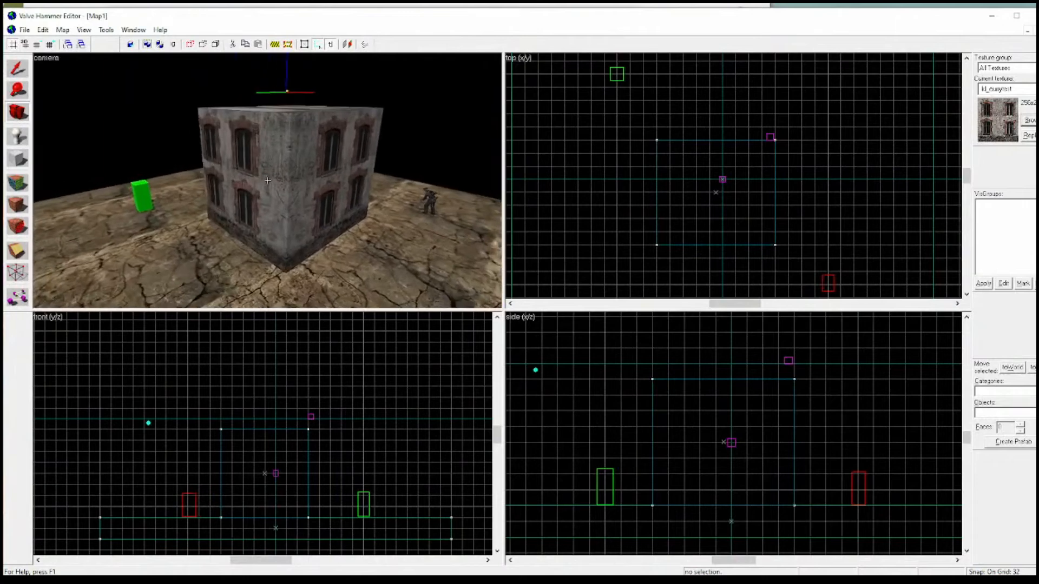
{"action": "key", "text": "z"}
Justify the window-wall texture to the center on all faces of the building block.
{"action": "left_click", "coordinate": [18, 69]}
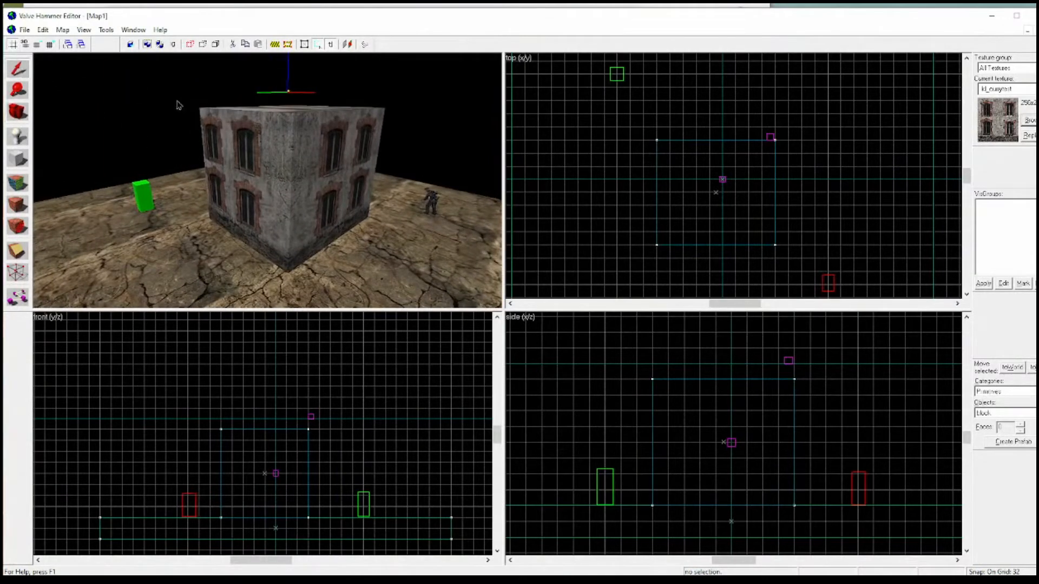
{"action": "left_click", "coordinate": [284, 167]}
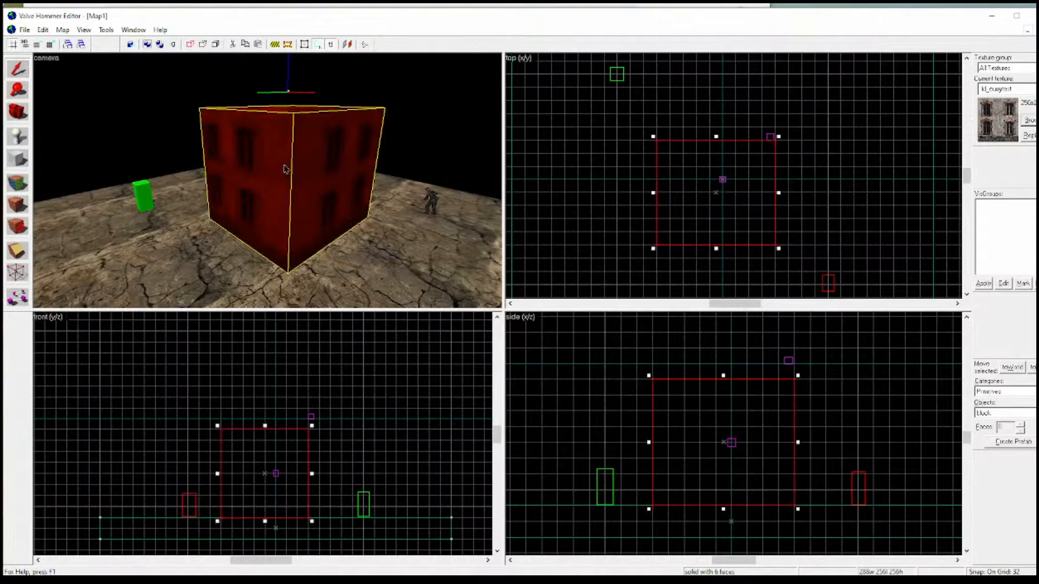
{"action": "left_click", "coordinate": [18, 185]}
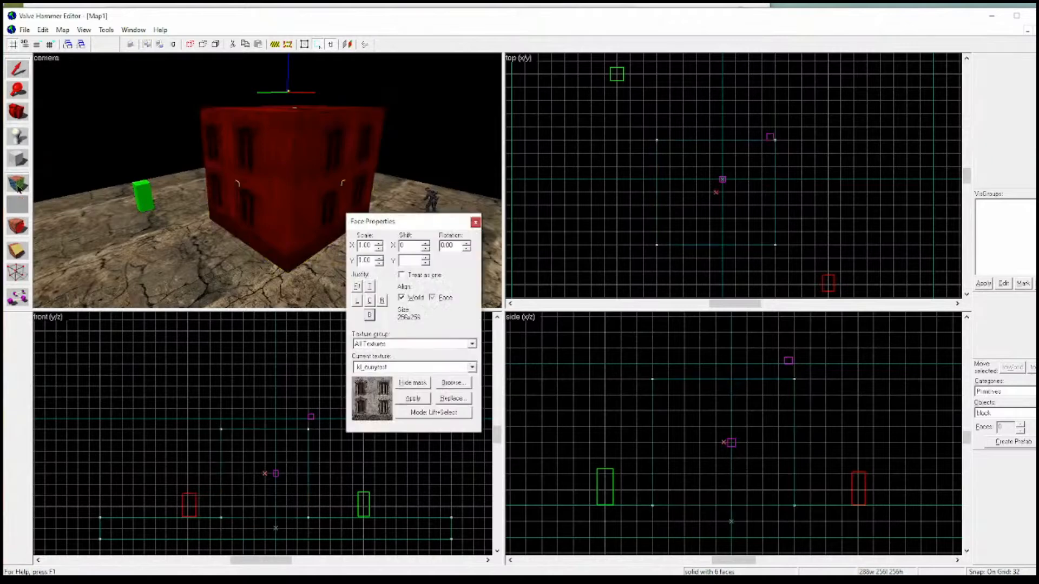
{"action": "left_click", "coordinate": [369, 301]}
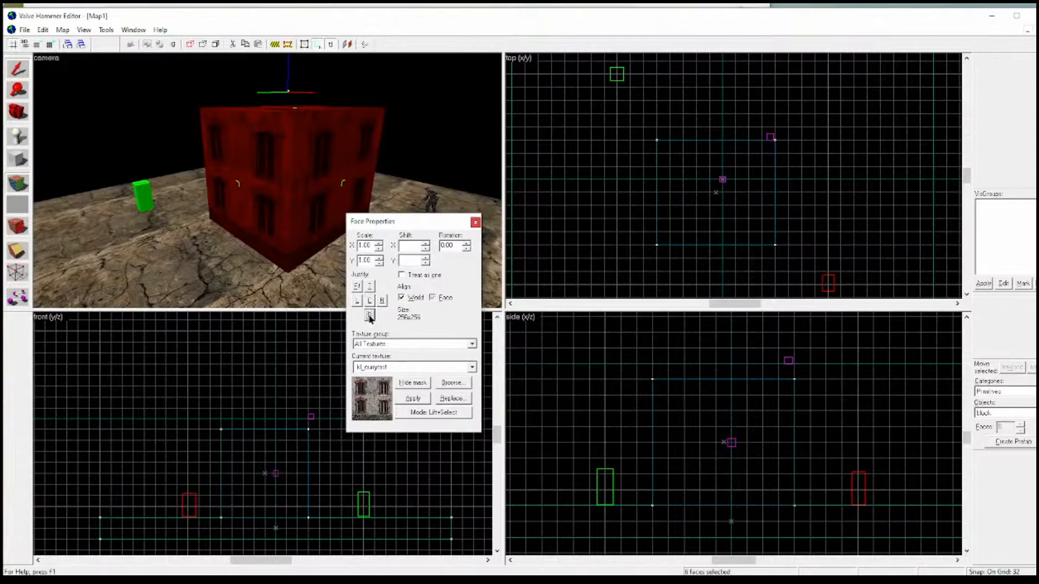
{"action": "left_click", "coordinate": [476, 223]}
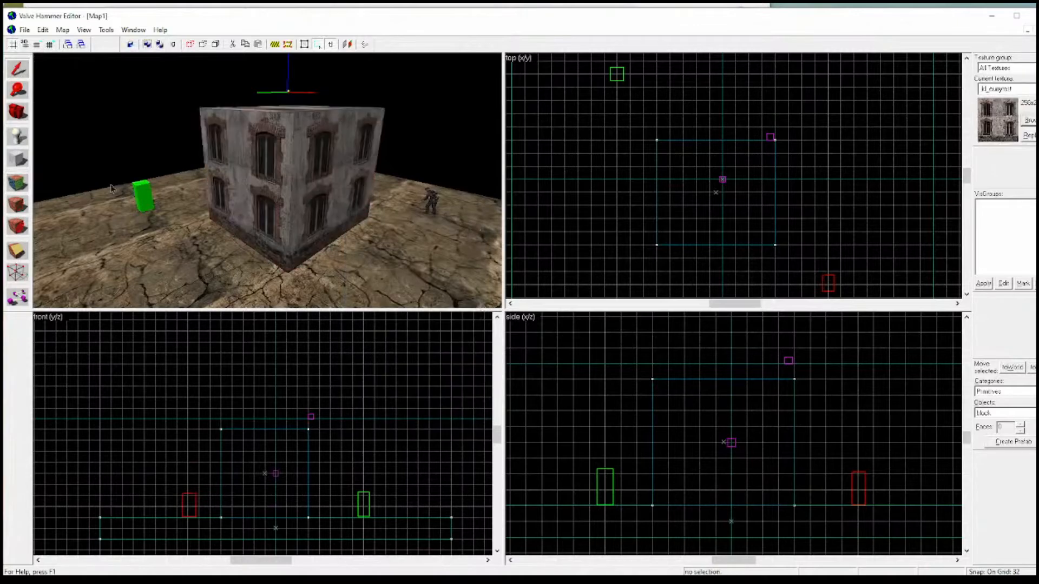
Inspect the spacing and symmetry of the centered windows on each wall of the building, both close up and from a distance.
{"action": "left_click", "coordinate": [18, 112]}
{"action": "left_click_drag", "start_coordinate": [174, 157], "coordinate": [267, 181]}
{"action": "key", "text": "w"}
{"action": "key", "text": "d"}
{"action": "key", "text": "d"}
{"action": "key", "text": "d"}
{"action": "key", "text": "w"}
{"action": "key", "text": "d"}
{"action": "key", "text": "s"}
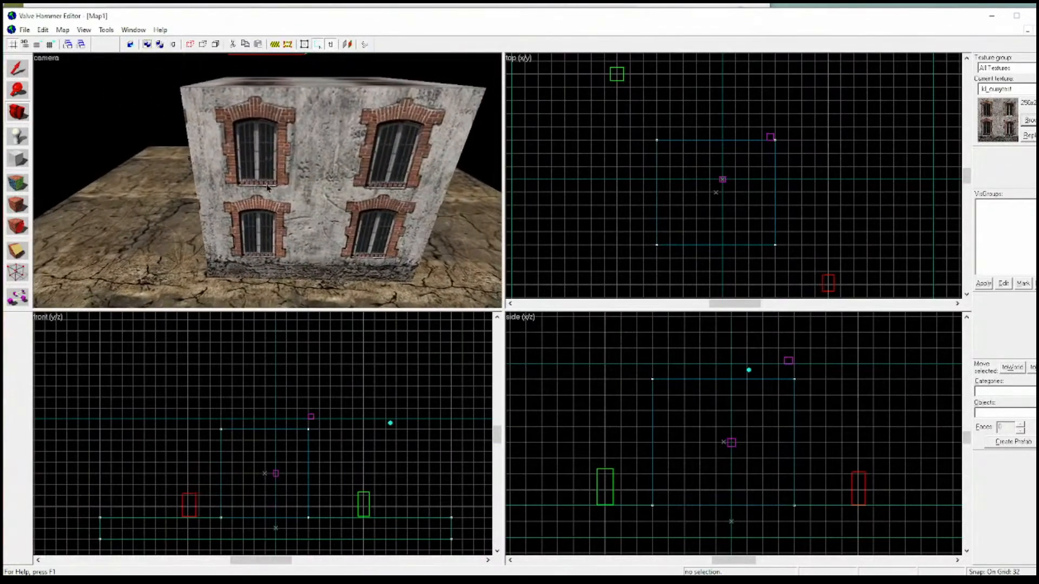
{"action": "key", "text": "d"}
{"action": "key", "text": "d"}
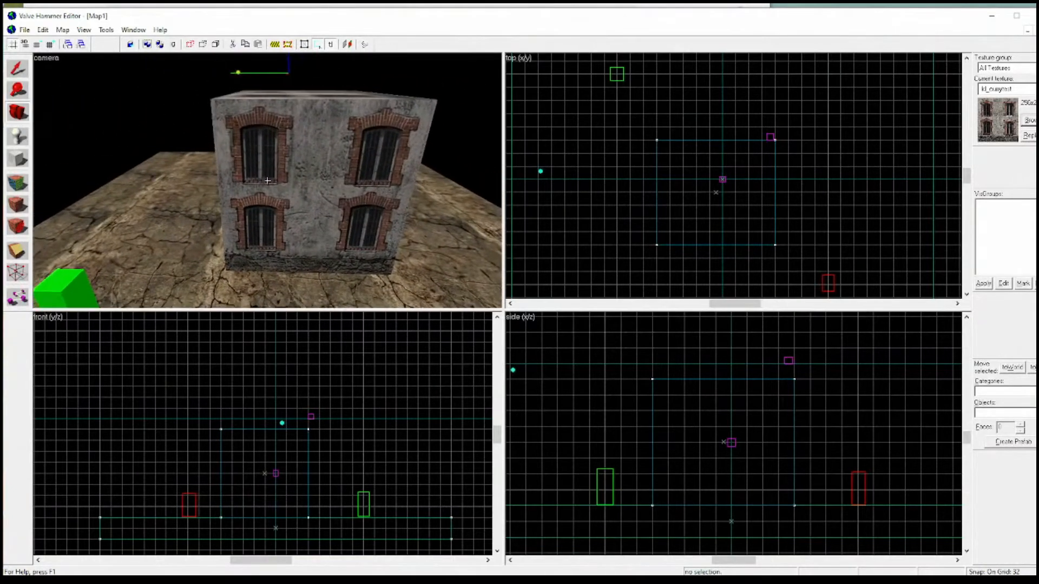
{"action": "key", "text": "d"}
{"action": "key", "text": "w"}
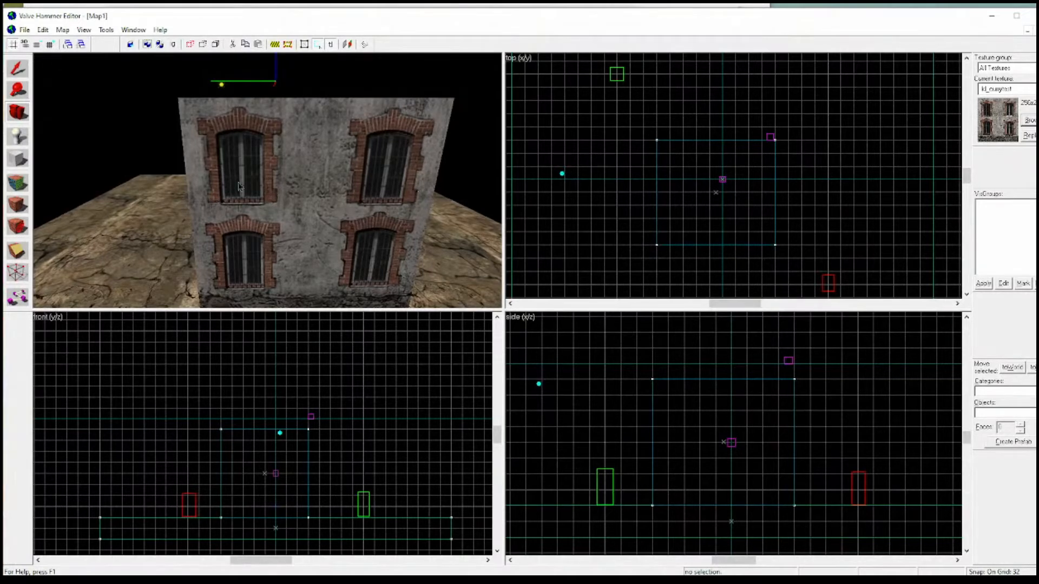
{"action": "key", "text": "z"}
{"action": "key", "text": "a"}
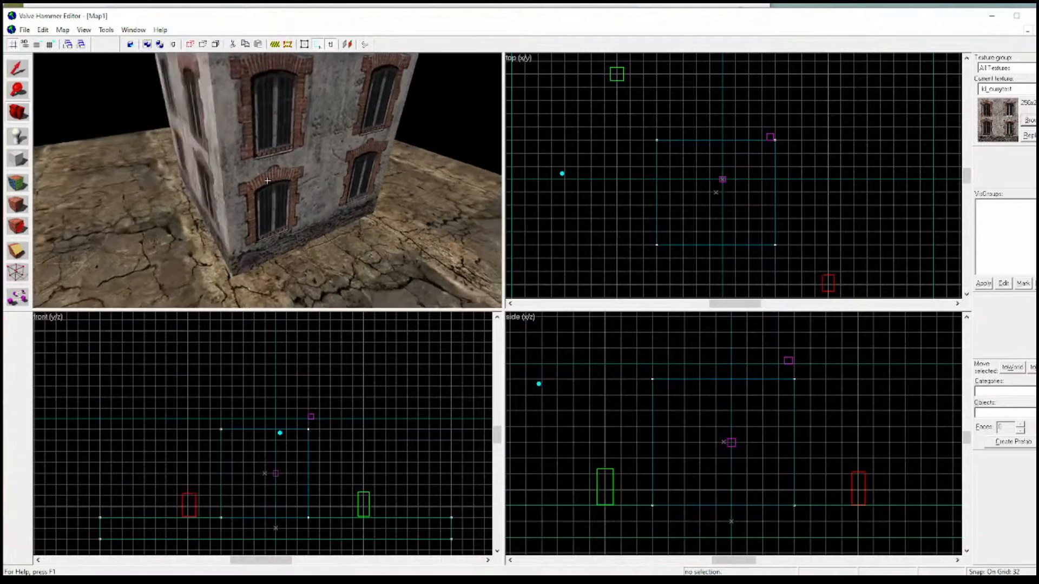
{"action": "key", "text": "d"}
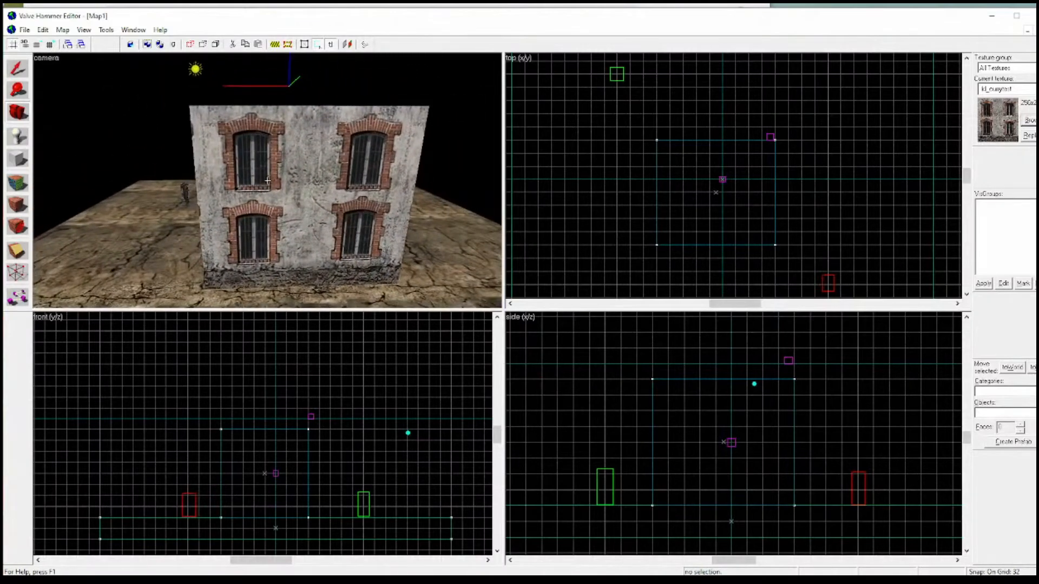
{"action": "key", "text": "d"}
{"action": "key", "text": "z"}
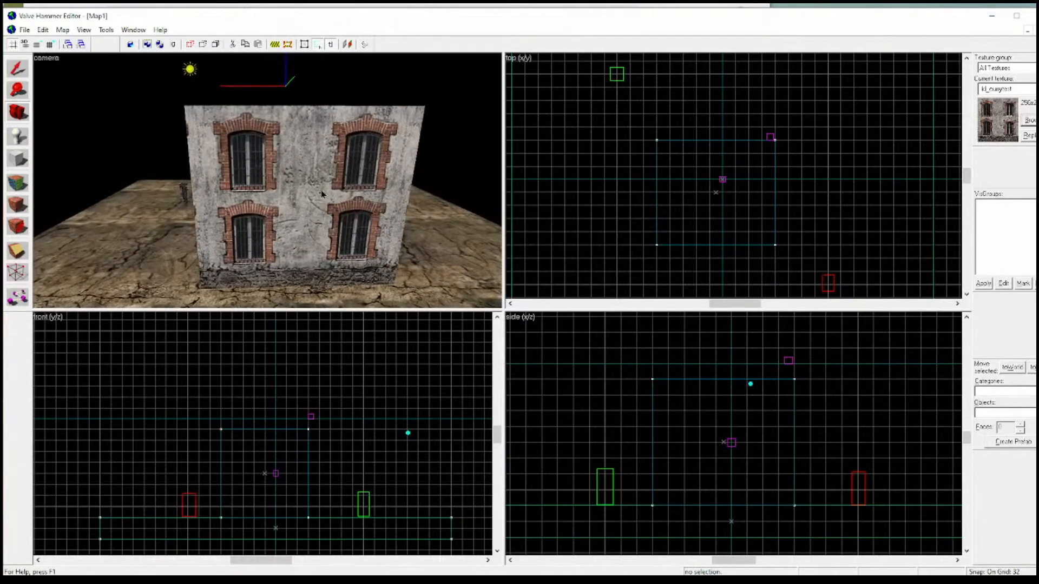
{"action": "key", "text": "w"}
{"action": "key", "text": "w"}
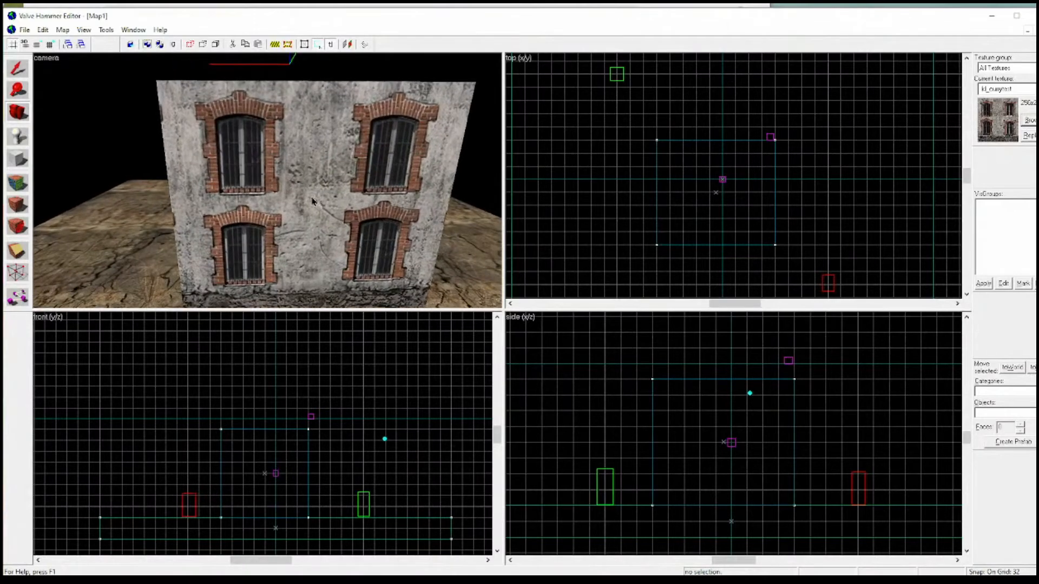
{"action": "key", "text": "d"}
{"action": "key", "text": "a"}
{"action": "key", "text": "w"}
{"action": "key", "text": "a"}
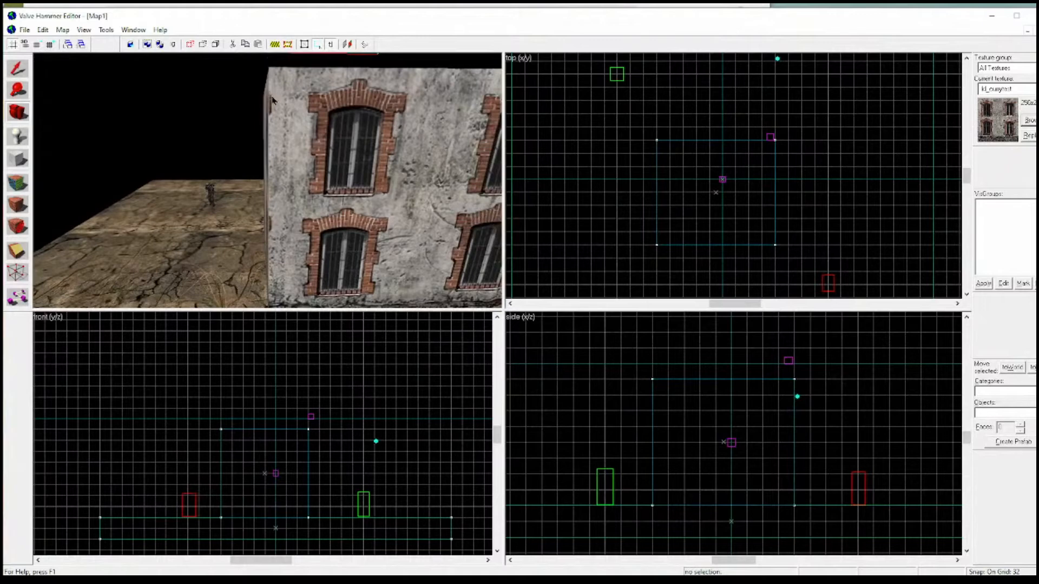
{"action": "key", "text": "d"}
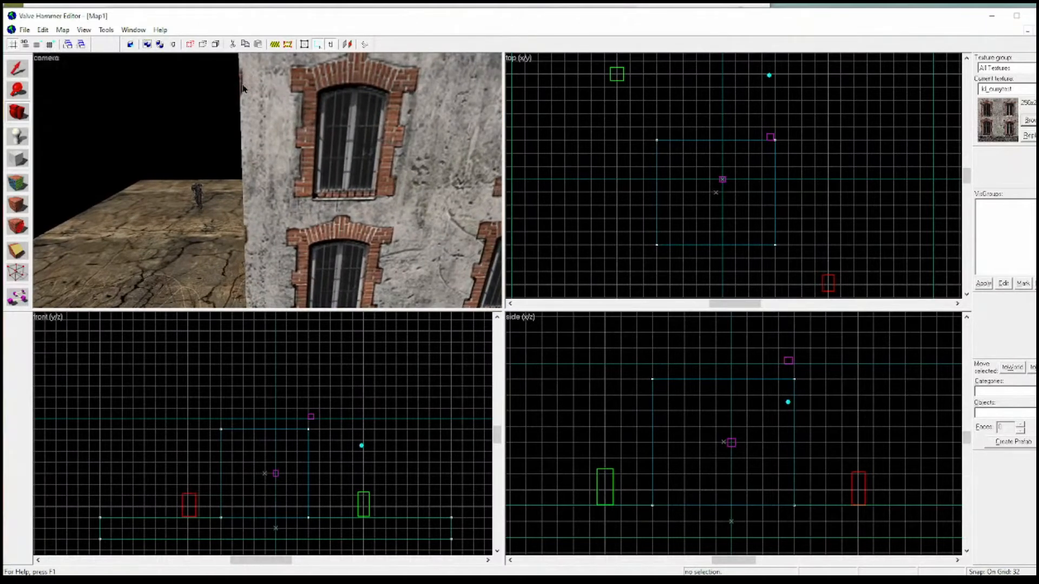
{"action": "scroll", "coordinate": [348, 171], "scroll_direction": "down", "scroll_amount": 1}
{"action": "scroll", "coordinate": [276, 147], "scroll_direction": "down", "scroll_amount": 5}
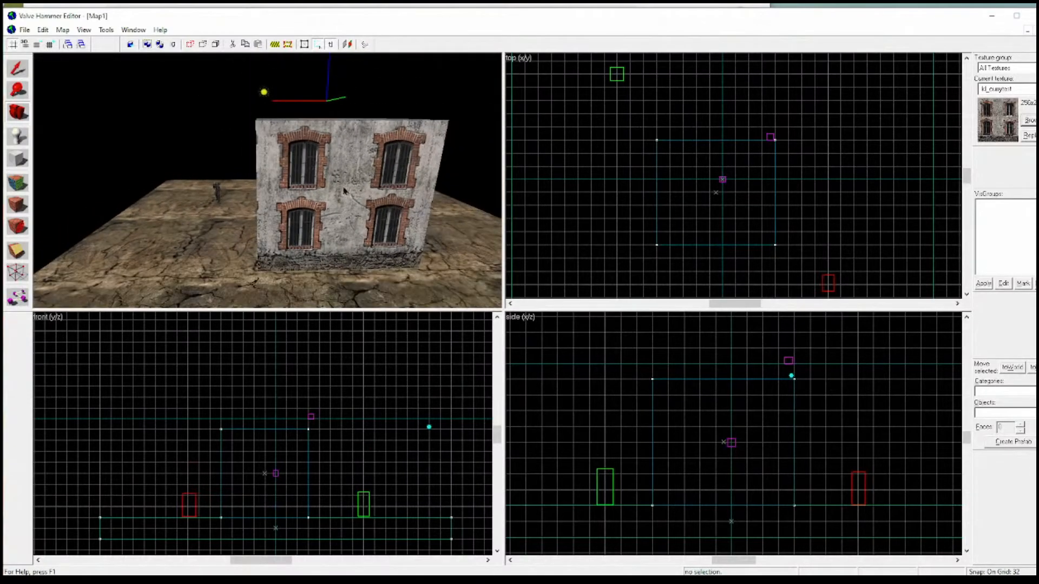
{"action": "scroll", "coordinate": [319, 192], "scroll_direction": "up", "scroll_amount": 2}
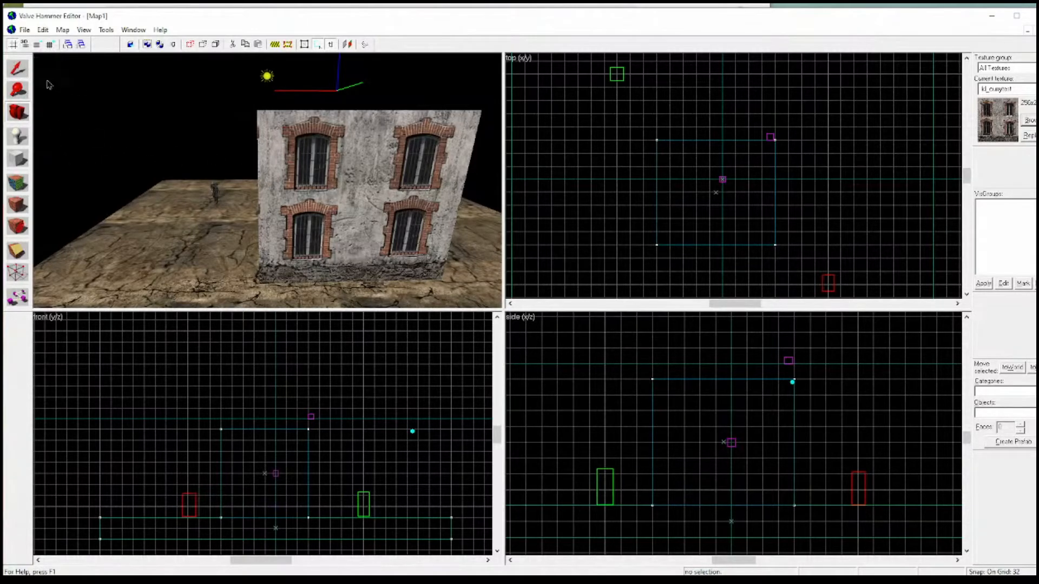
Stretch the building block lengthwise in the top view to a width of 544 units.
{"action": "left_click", "coordinate": [17, 111]}
{"action": "left_click", "coordinate": [361, 232]}
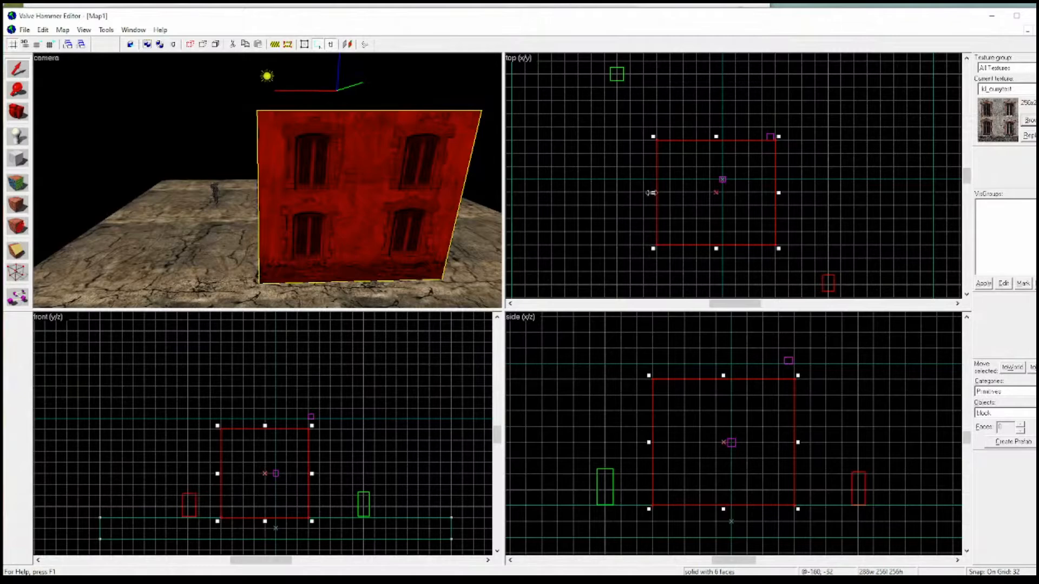
{"action": "left_click_drag", "start_coordinate": [653, 193], "coordinate": [548, 192]}
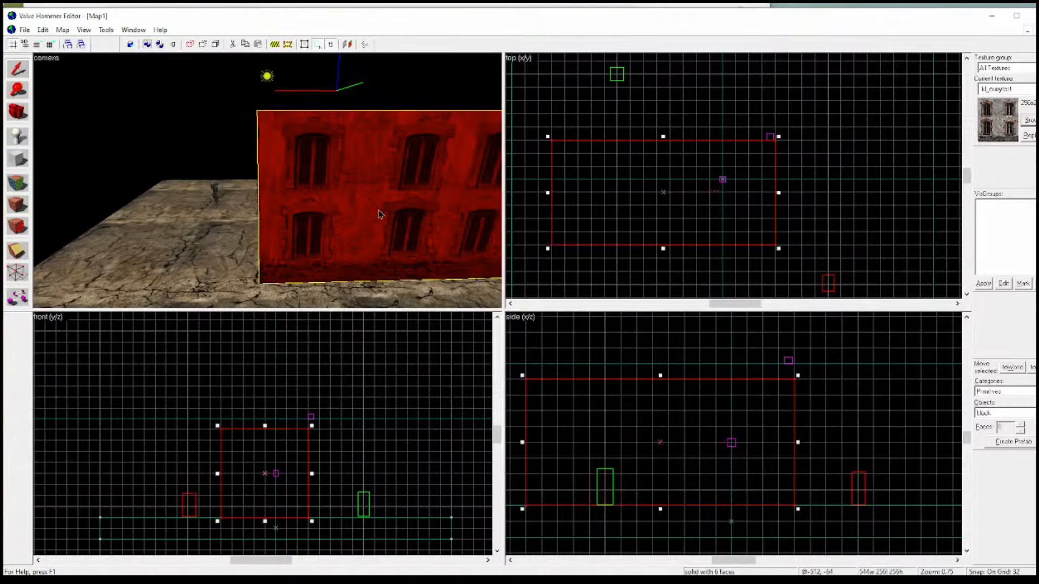
Deselect the lengthened building block and examine how the window texture repeats along its long wall.
{"action": "key", "text": "d"}
{"action": "key", "text": "s"}
{"action": "key", "text": "d"}
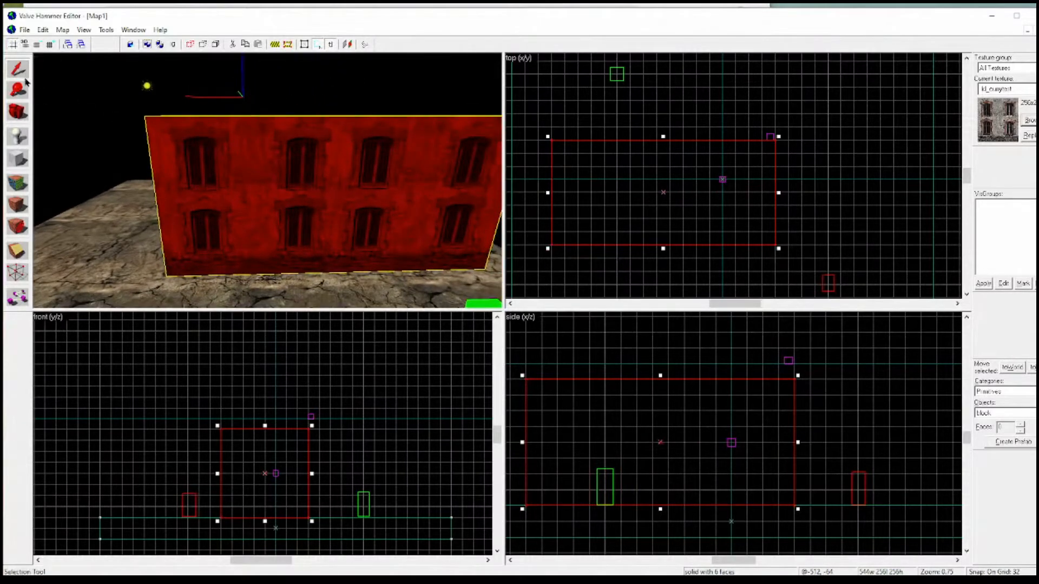
{"action": "key", "text": "Escape"}
{"action": "key", "text": "d"}
{"action": "key", "text": "w"}
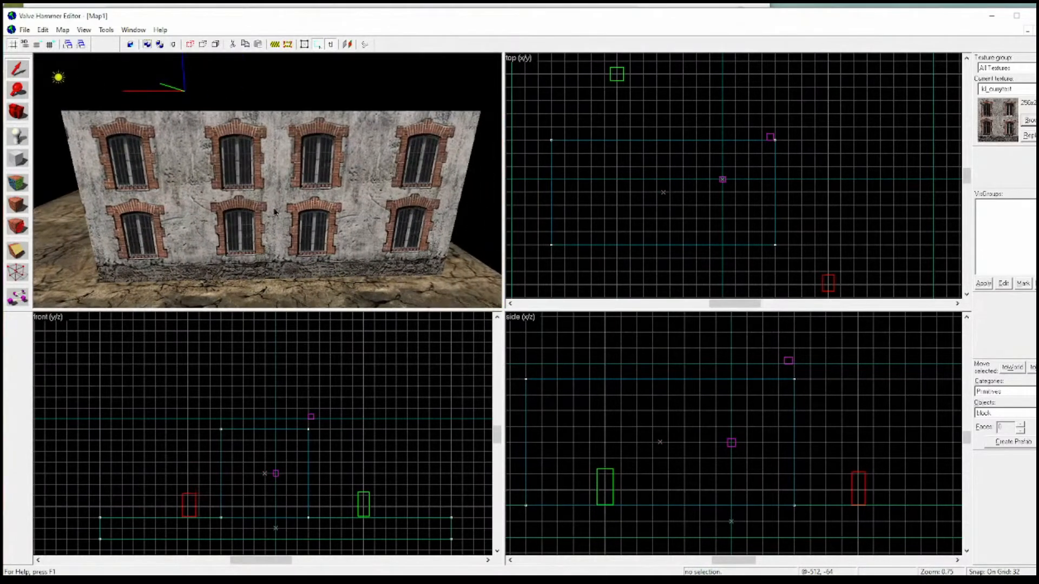
{"action": "key", "text": "a"}
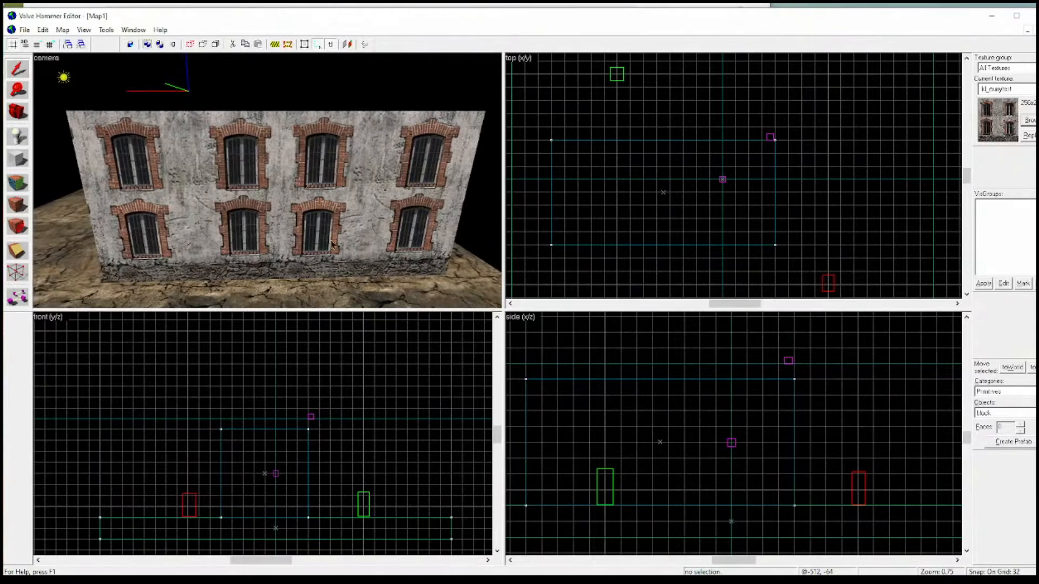
{"action": "key", "text": "a"}
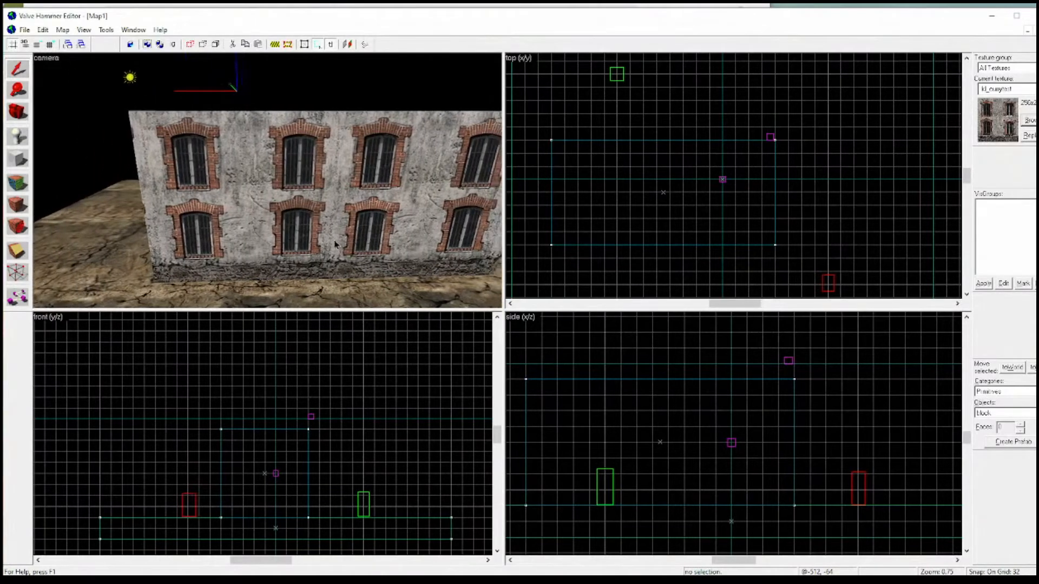
Examine the window spacing and the wall edges along the lengthened building's long side, both close up and from a distance.
{"action": "key", "text": "a"}
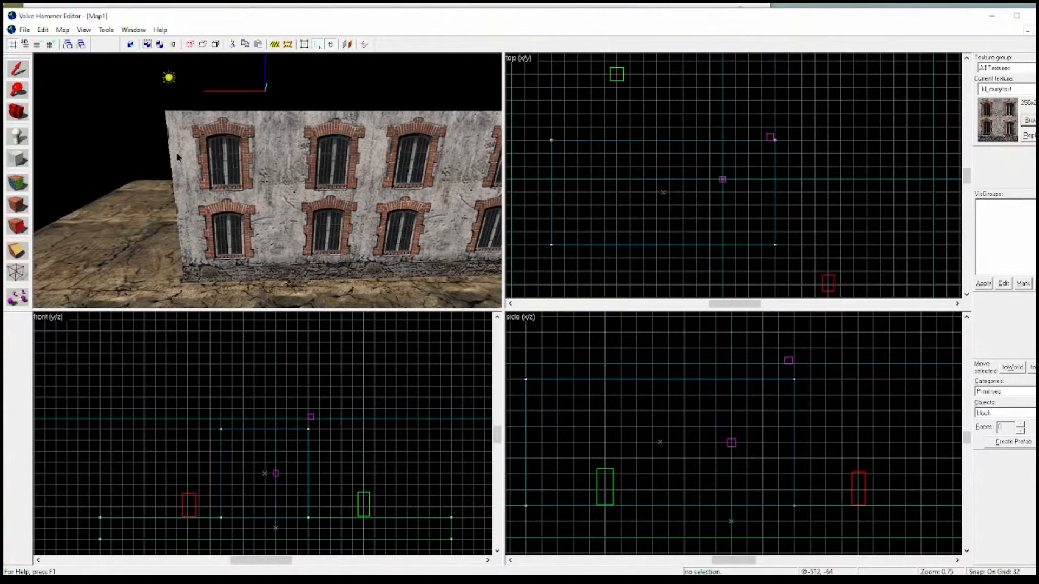
{"action": "key", "text": "d"}
{"action": "key", "text": "a"}
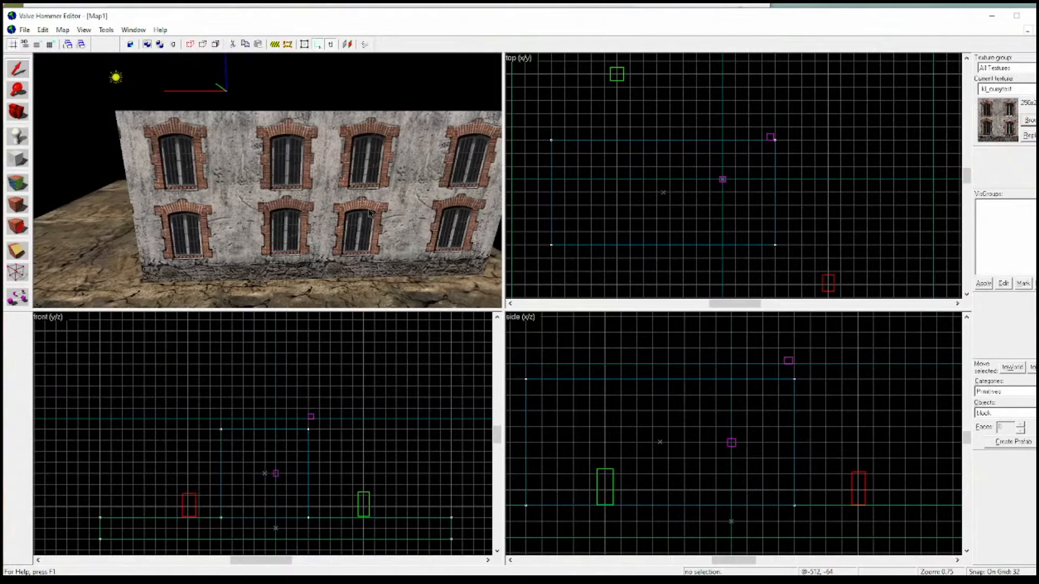
{"action": "key", "text": "s"}
{"action": "key", "text": "w"}
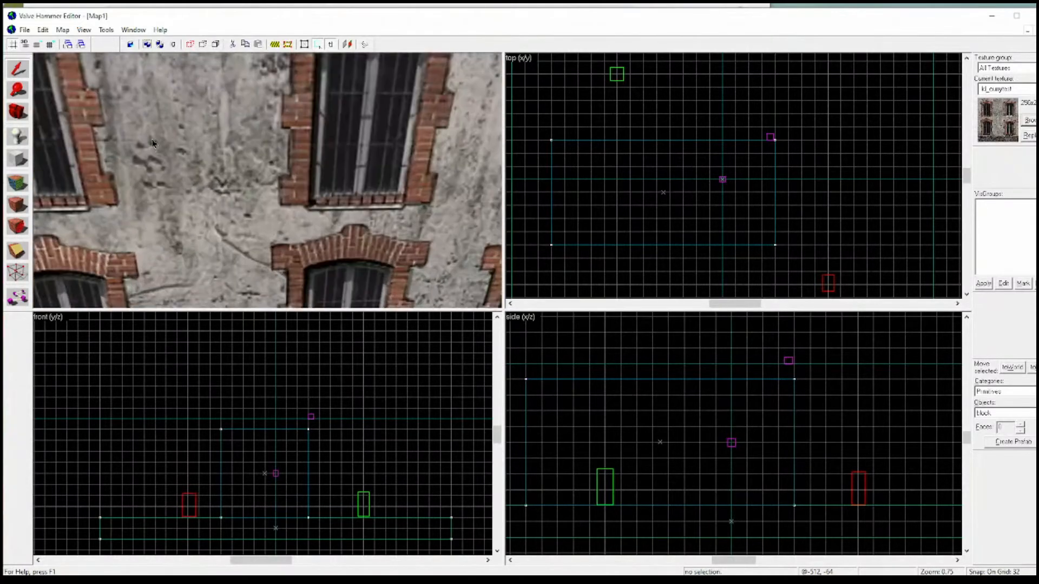
{"action": "key", "text": "a"}
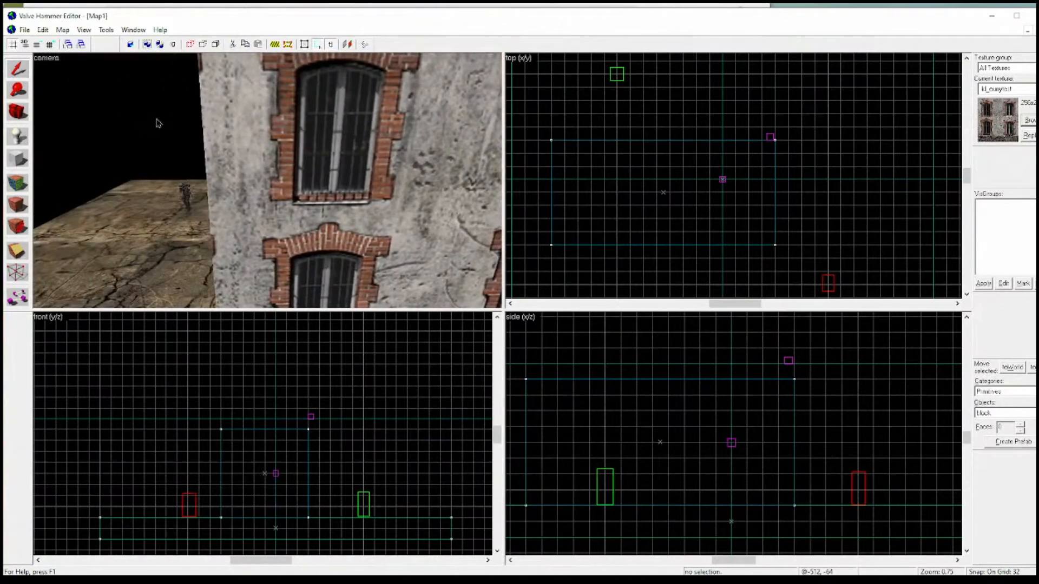
{"action": "key", "text": "w"}
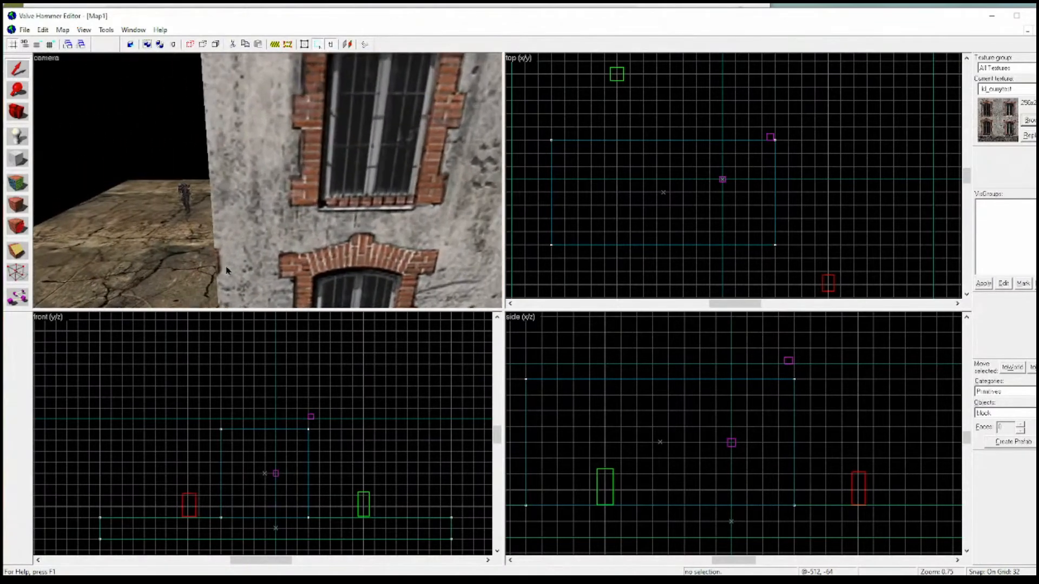
{"action": "key", "text": "d"}
{"action": "key", "text": "s"}
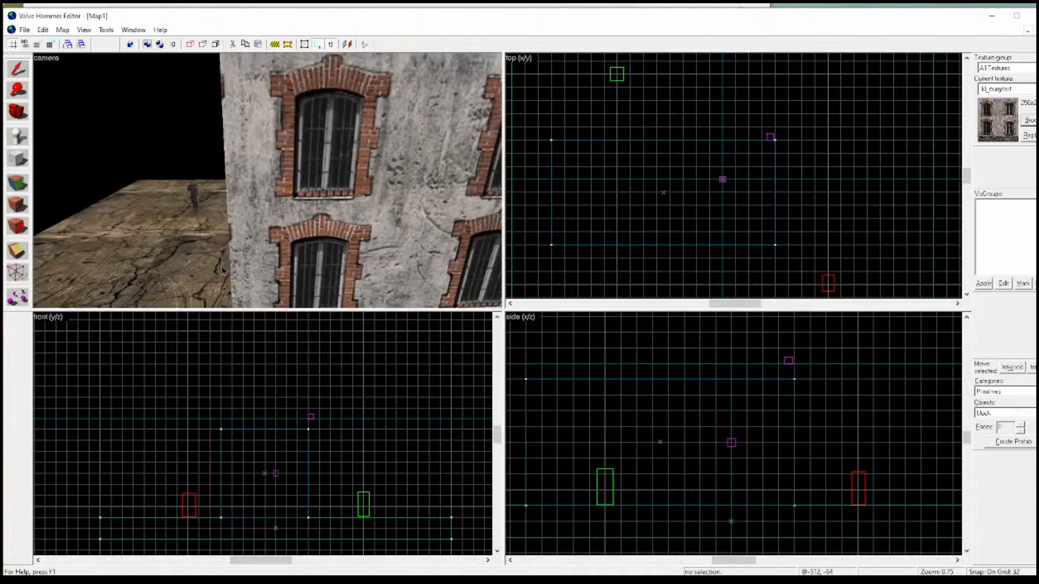
{"action": "key", "text": "d"}
{"action": "key", "text": "s"}
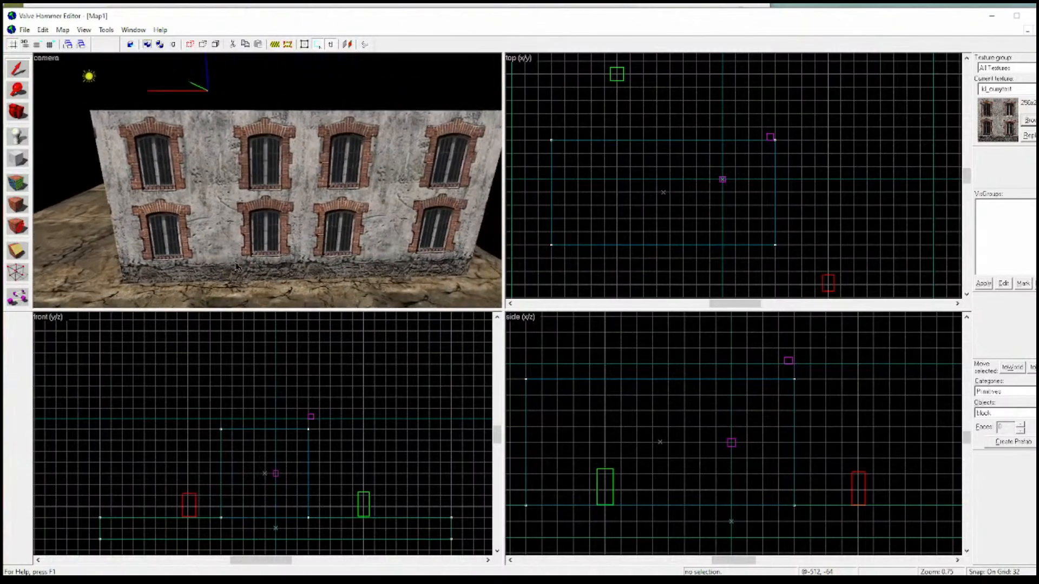
{"action": "key", "text": "d"}
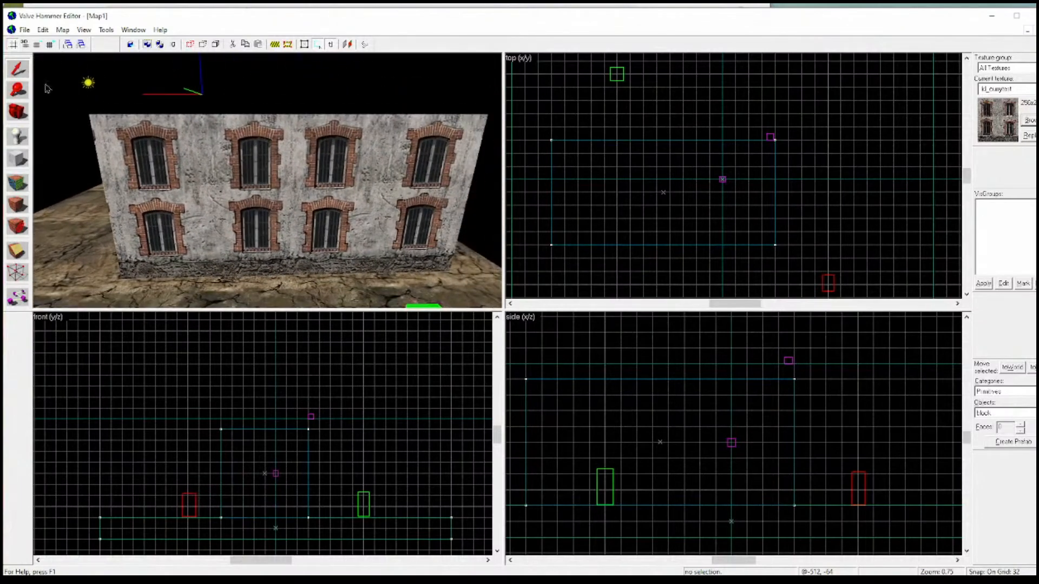
Justify the window-wall texture to the center and then the bottom on all faces of the lengthened building block.
{"action": "left_click", "coordinate": [283, 210]}
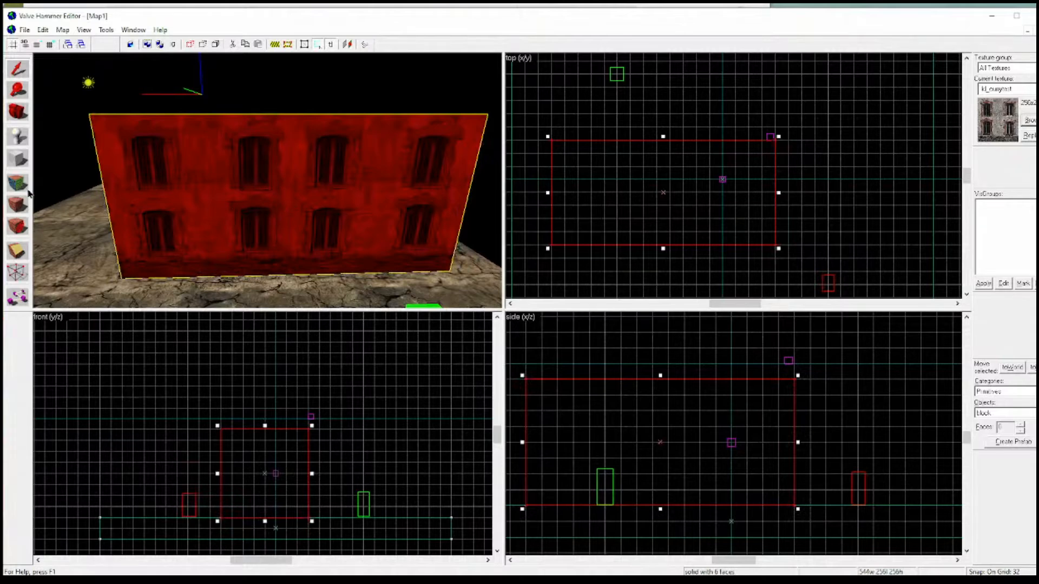
{"action": "left_click", "coordinate": [18, 204]}
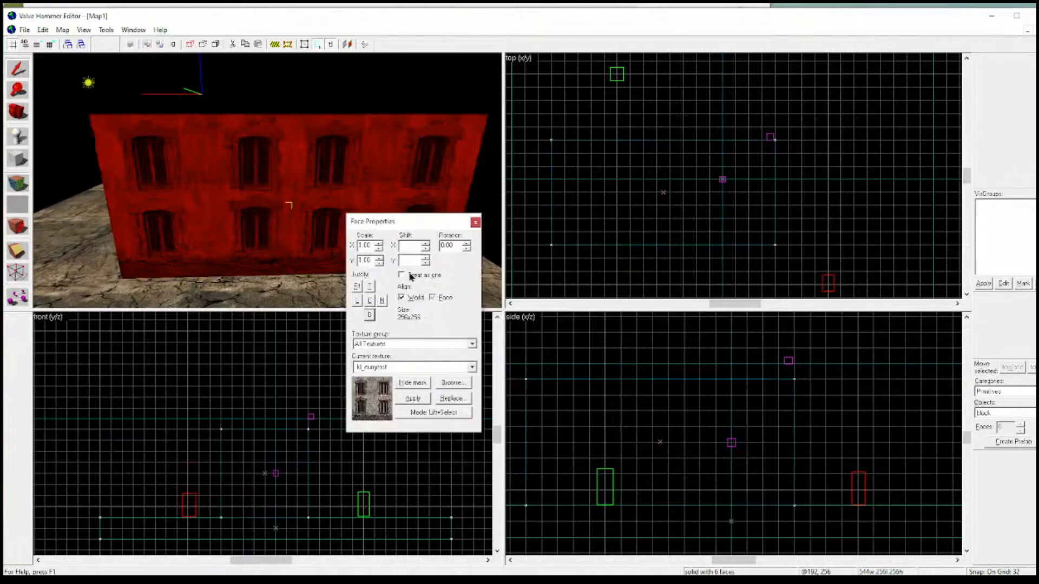
{"action": "left_click", "coordinate": [370, 301]}
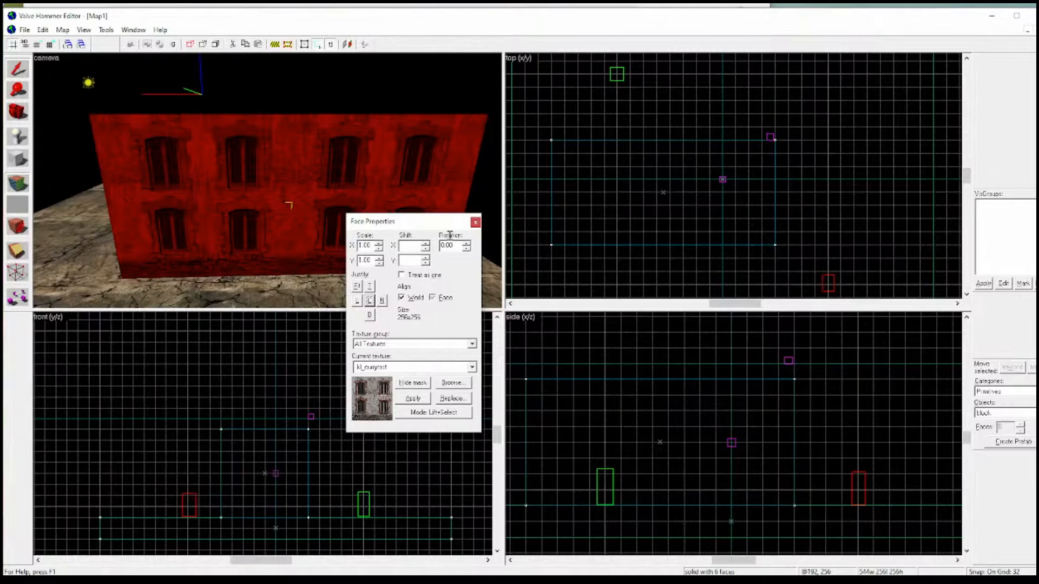
{"action": "left_click", "coordinate": [426, 262]}
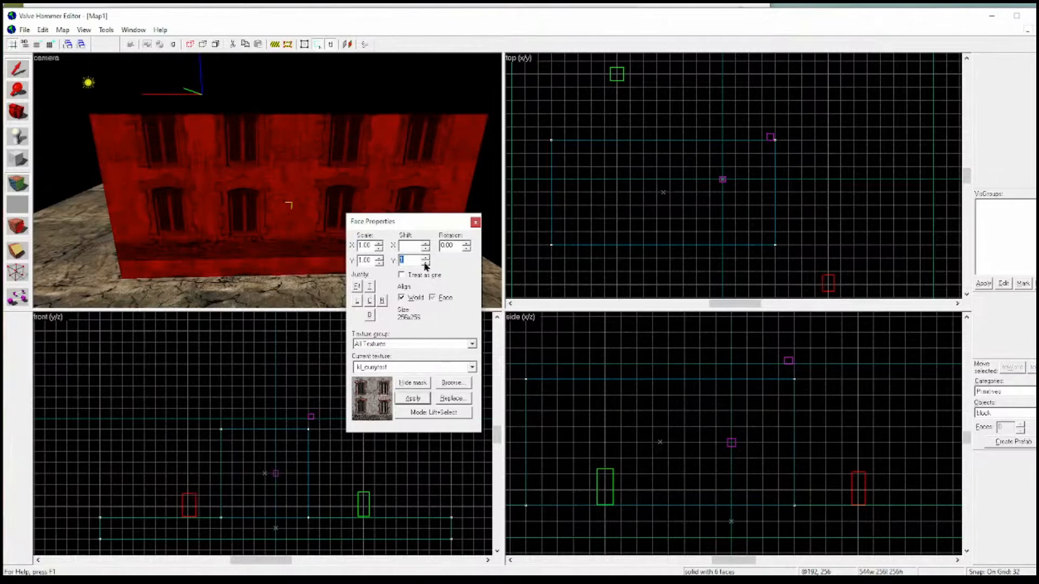
{"action": "left_click", "coordinate": [426, 265]}
{"action": "left_click", "coordinate": [370, 315]}
Adjust the horizontal texture shift on the building block's faces to 19 to balance the windows, and close the face properties.
{"action": "left_click", "coordinate": [427, 246]}
{"action": "left_click", "coordinate": [426, 248]}
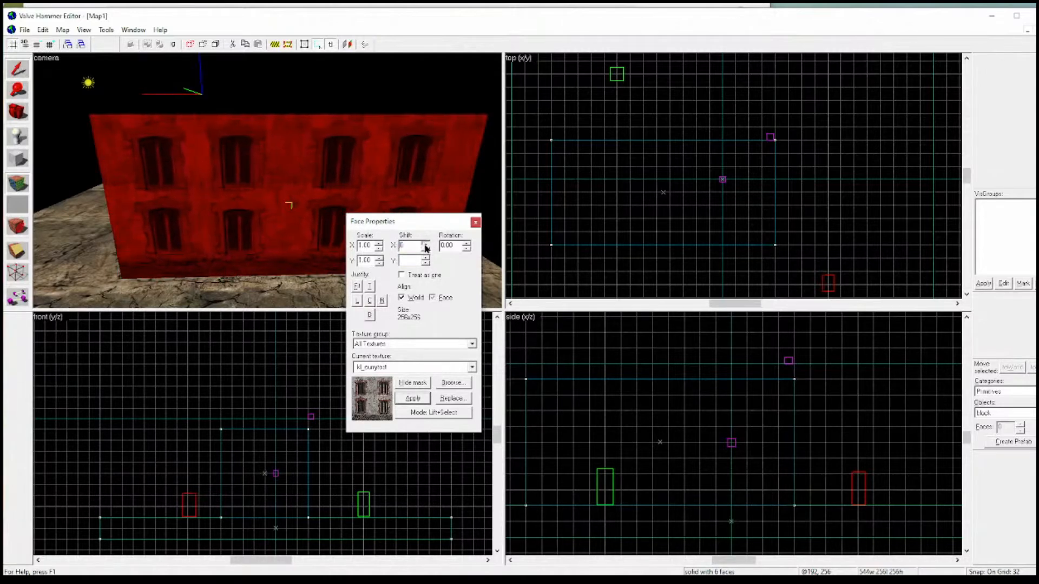
{"action": "left_click", "coordinate": [425, 245]}
{"action": "left_click", "coordinate": [425, 245]}
{"action": "left_click", "coordinate": [425, 246]}
{"action": "left_click", "coordinate": [425, 246]}
{"action": "left_click", "coordinate": [425, 246]}
{"action": "left_click", "coordinate": [426, 245]}
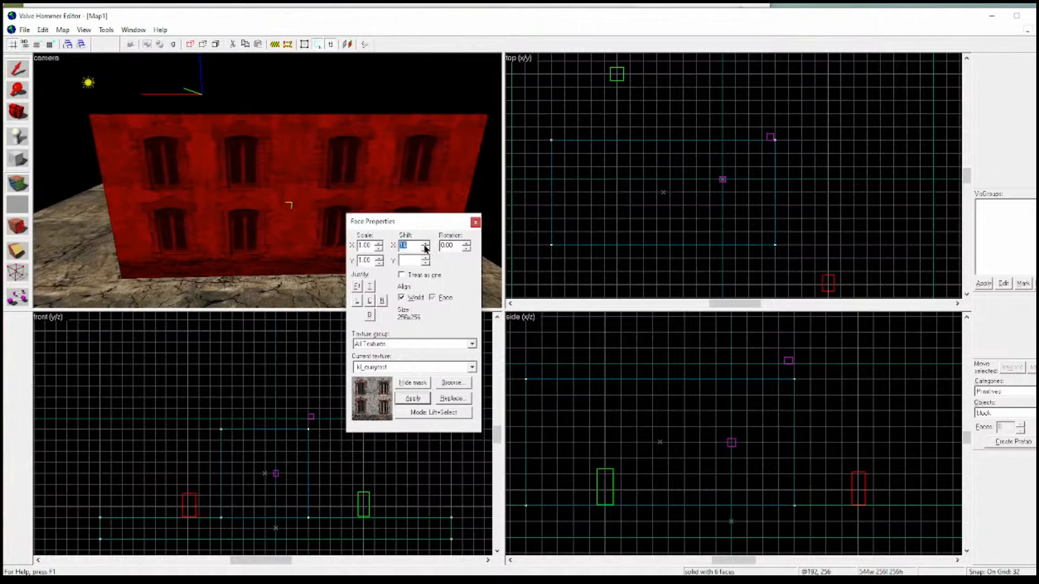
{"action": "left_click", "coordinate": [425, 244]}
{"action": "left_click", "coordinate": [425, 245]}
{"action": "left_click", "coordinate": [425, 245]}
{"action": "left_click", "coordinate": [425, 244]}
{"action": "left_click", "coordinate": [425, 244]}
{"action": "left_click", "coordinate": [425, 245]}
{"action": "left_click", "coordinate": [425, 245]}
{"action": "left_click", "coordinate": [425, 245]}
{"action": "left_click", "coordinate": [426, 245]}
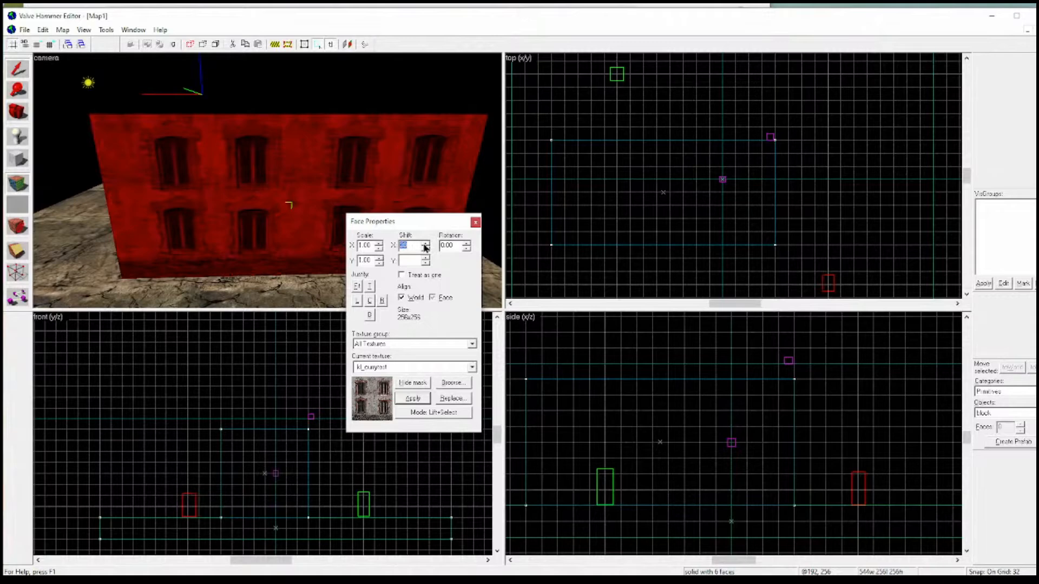
{"action": "left_click", "coordinate": [425, 248]}
{"action": "left_click", "coordinate": [425, 249]}
{"action": "left_click", "coordinate": [425, 250]}
{"action": "left_click", "coordinate": [426, 249]}
{"action": "left_click", "coordinate": [425, 250]}
{"action": "left_click", "coordinate": [425, 250]}
{"action": "left_click", "coordinate": [426, 249]}
{"action": "left_click", "coordinate": [425, 249]}
{"action": "left_click", "coordinate": [426, 248]}
{"action": "left_click", "coordinate": [425, 249]}
{"action": "left_click", "coordinate": [425, 248]}
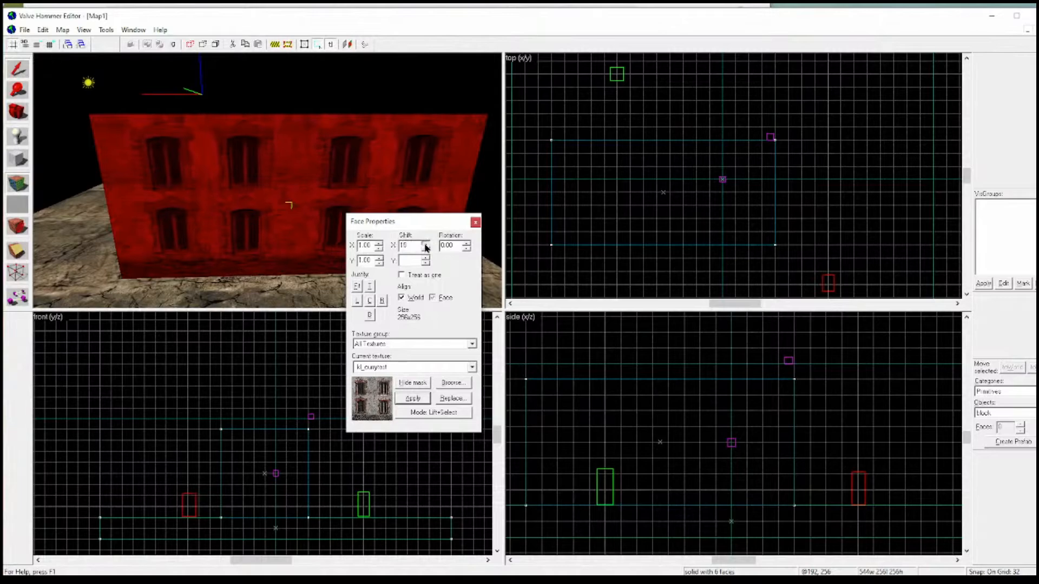
{"action": "left_click", "coordinate": [475, 223]}
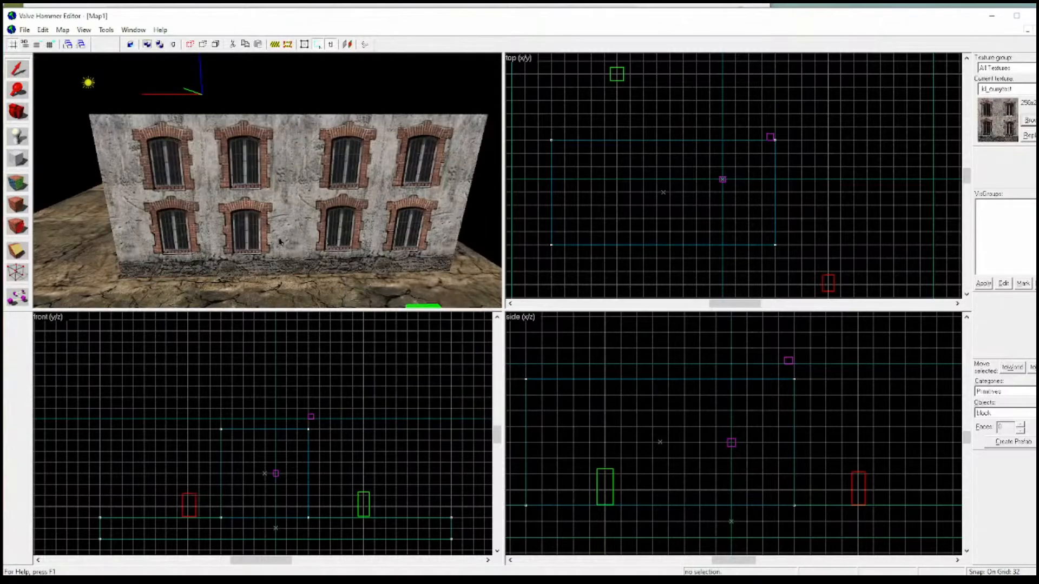
Shorten the building block lengthwise in the top view to a width of 256 units and deselect it.
{"action": "left_click", "coordinate": [17, 112]}
{"action": "left_click_drag", "start_coordinate": [217, 173], "coordinate": [268, 180]}
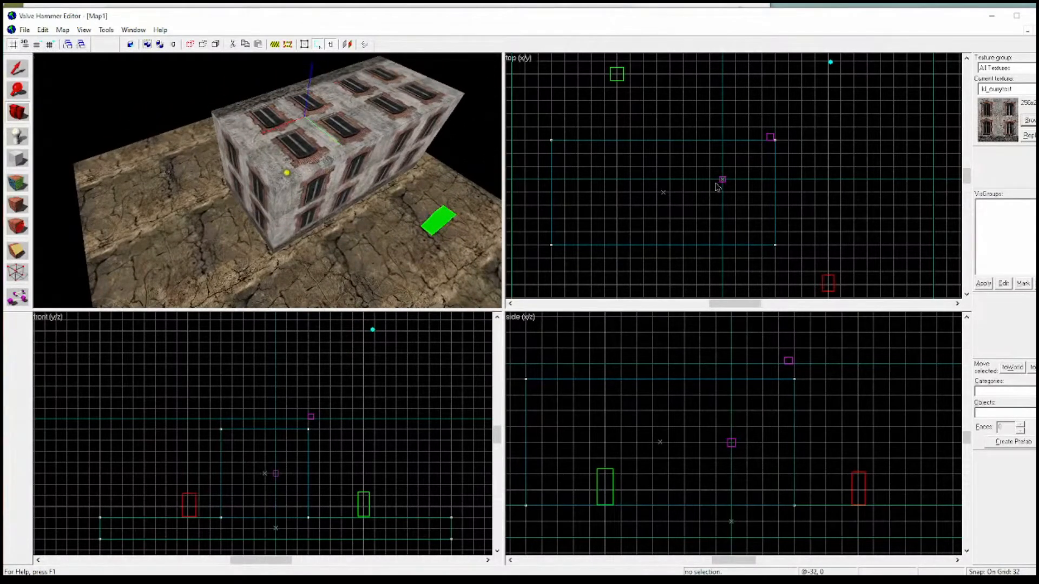
{"action": "scroll", "coordinate": [717, 200], "scroll_direction": "up", "scroll_amount": 1}
{"action": "left_click", "coordinate": [18, 67]}
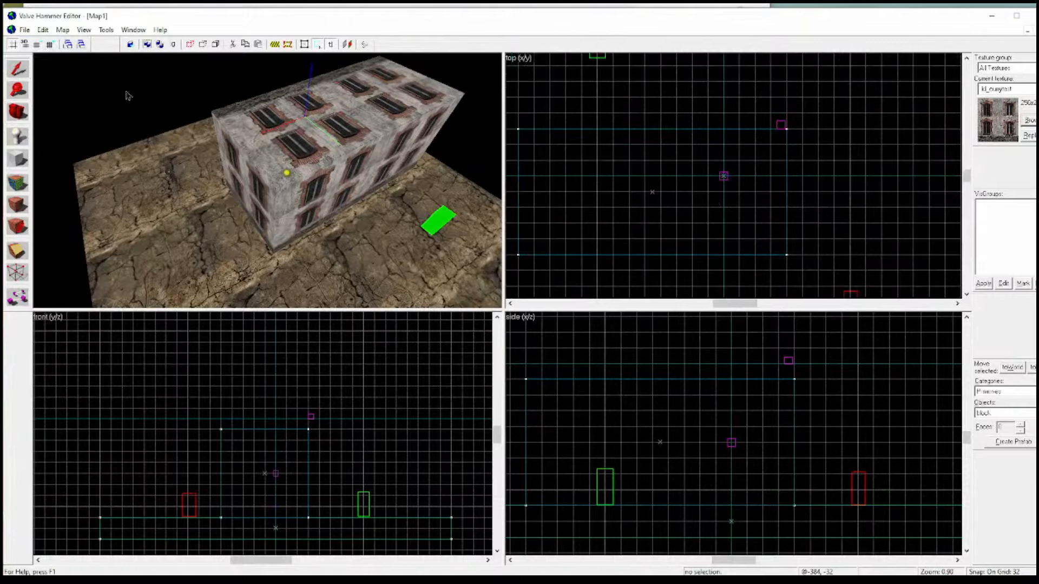
{"action": "left_click", "coordinate": [354, 140]}
{"action": "left_click_drag", "start_coordinate": [790, 192], "coordinate": [652, 196]}
{"action": "scroll", "coordinate": [687, 195], "scroll_direction": "up", "scroll_amount": 1}
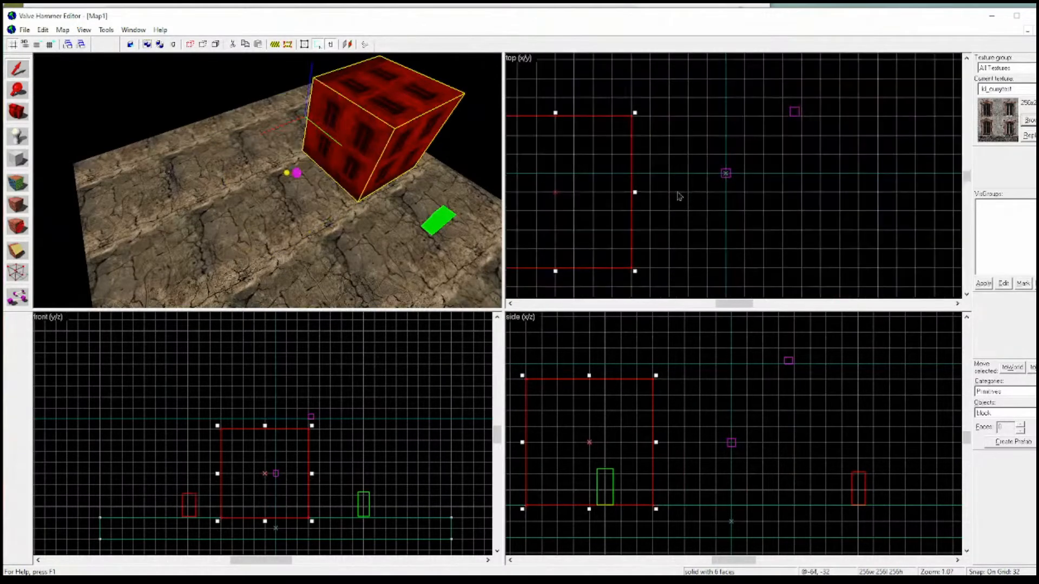
{"action": "left_click", "coordinate": [17, 114]}
{"action": "left_click_drag", "start_coordinate": [238, 173], "coordinate": [268, 181]}
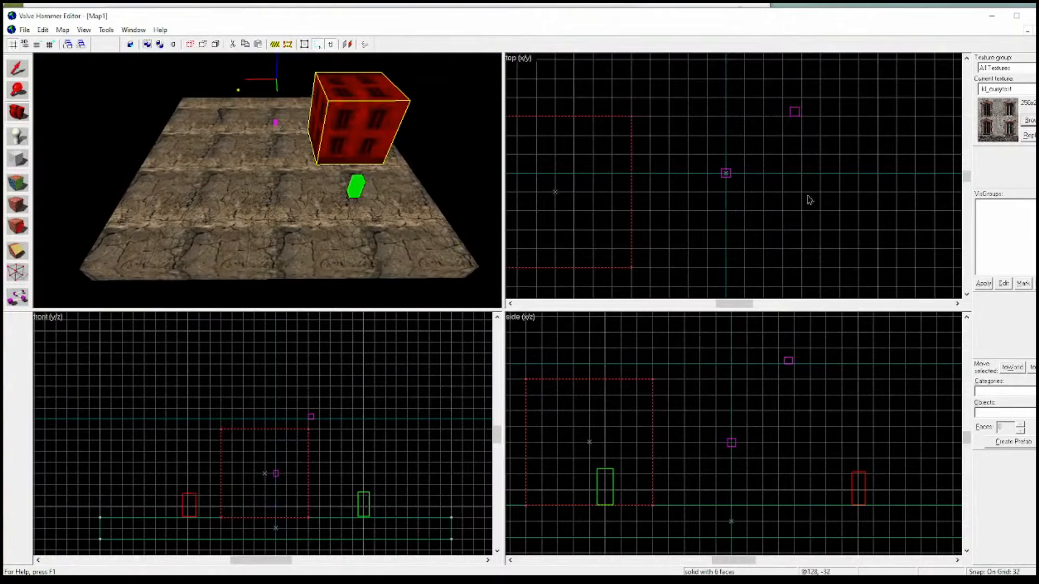
{"action": "key", "text": "Escape"}
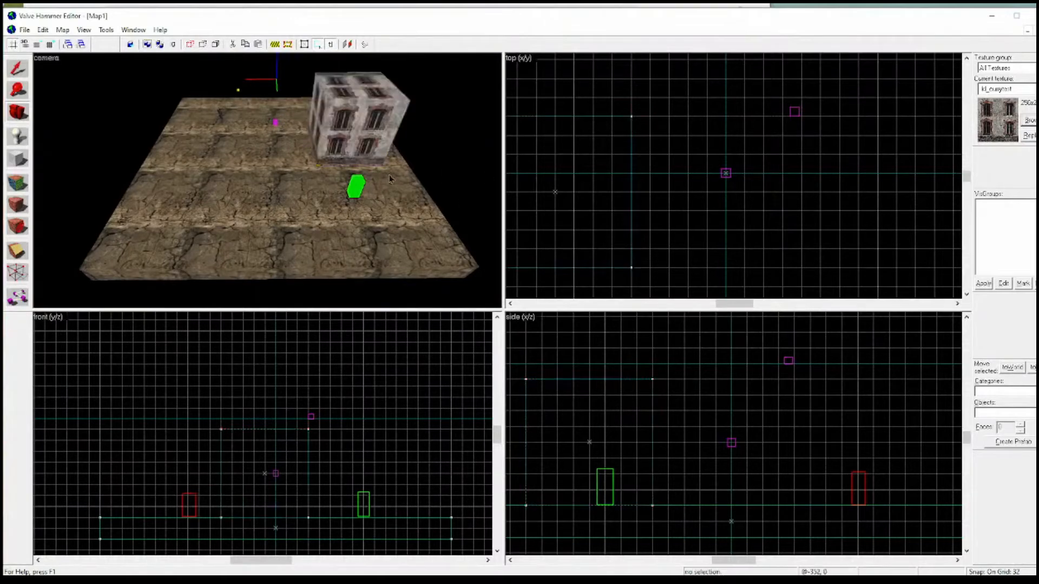
Justify the window-wall texture to the center and the bottom on all faces of the shortened building block.
{"action": "key", "text": "shift+b"}
{"action": "left_click", "coordinate": [357, 111]}
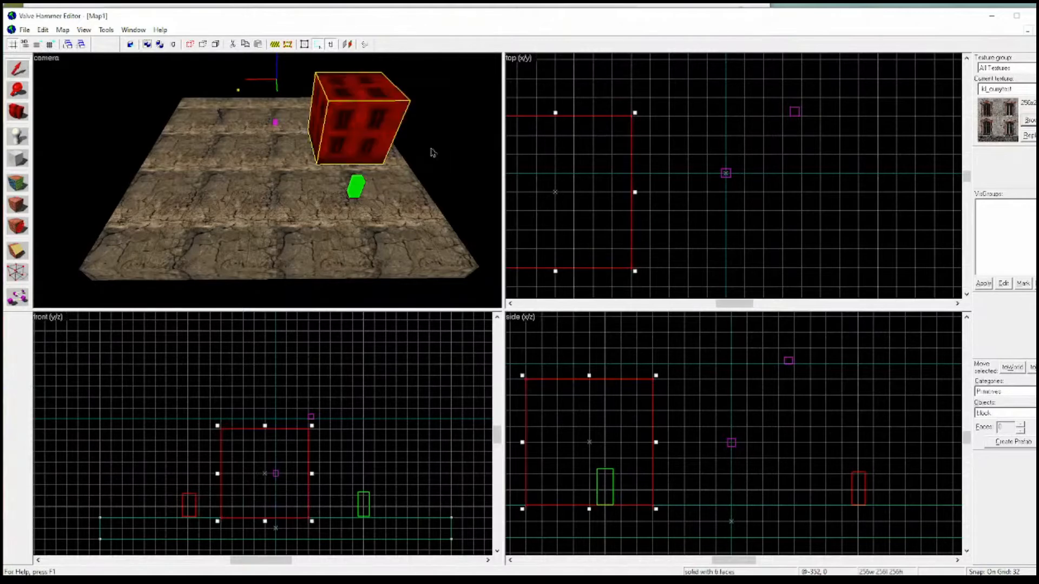
{"action": "left_click", "coordinate": [20, 184]}
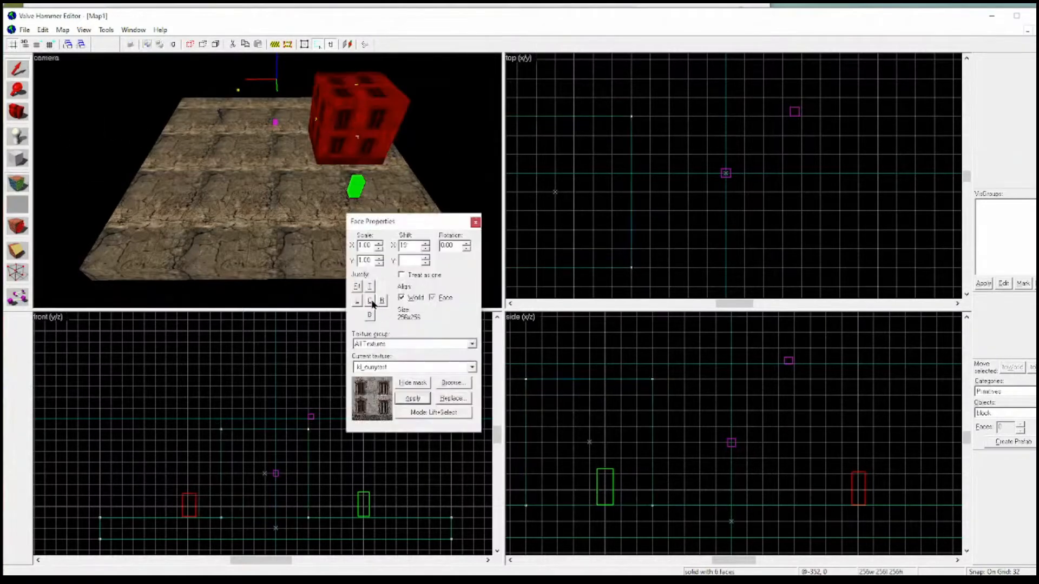
{"action": "left_click", "coordinate": [371, 301]}
{"action": "left_click", "coordinate": [370, 315]}
{"action": "left_click", "coordinate": [475, 223]}
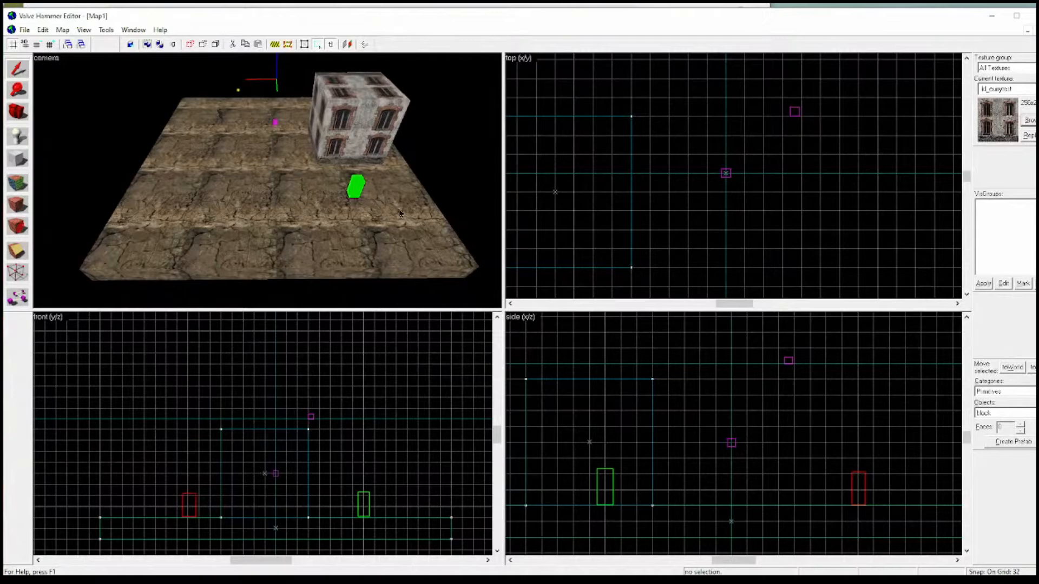
{"action": "left_click", "coordinate": [369, 118]}
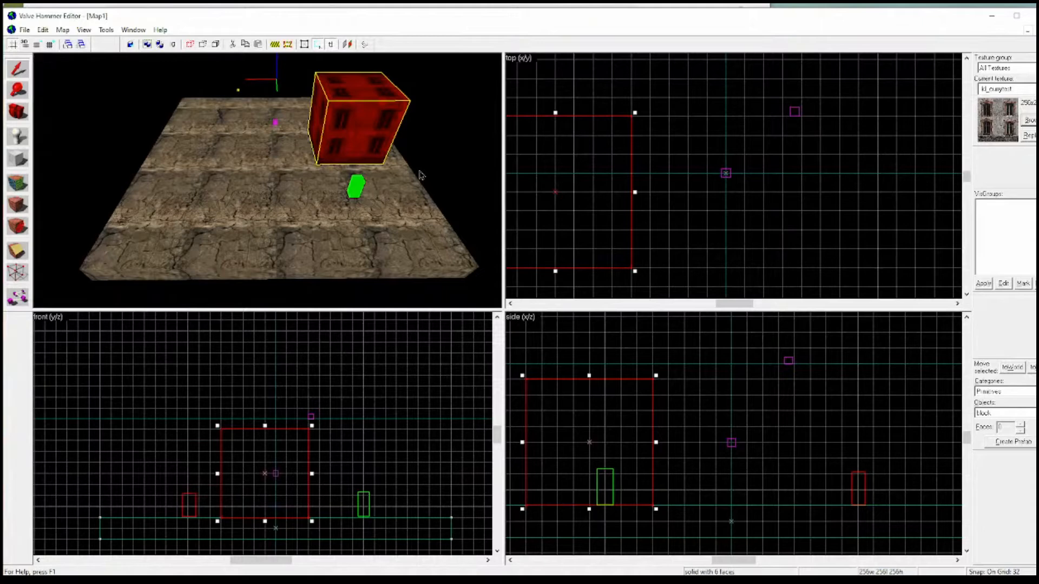
{"action": "key", "text": "Escape"}
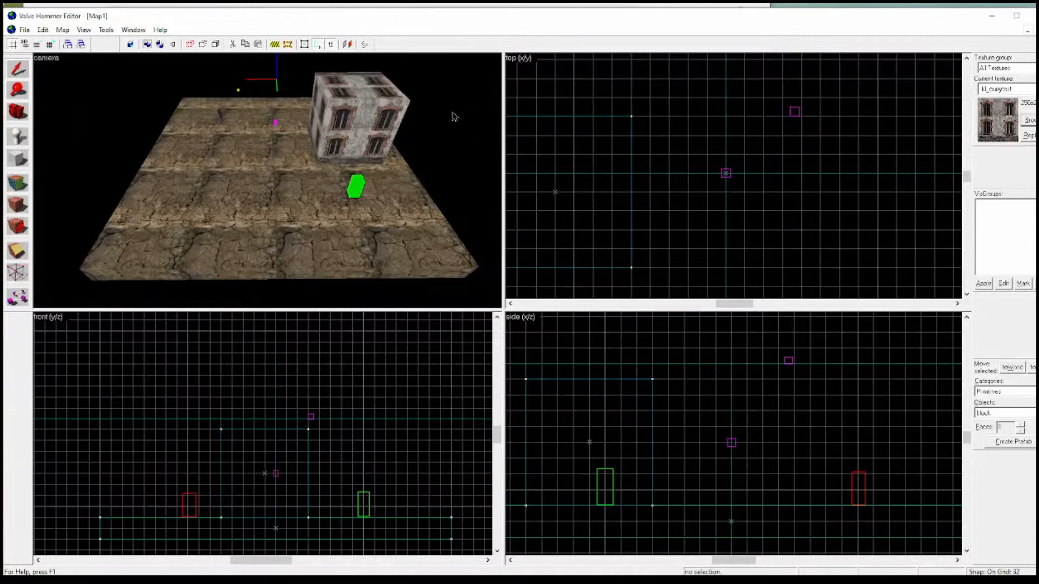
{"action": "left_click", "coordinate": [362, 115]}
{"action": "left_click", "coordinate": [452, 122]}
{"action": "scroll", "coordinate": [809, 182], "scroll_direction": "down", "scroll_amount": 3}
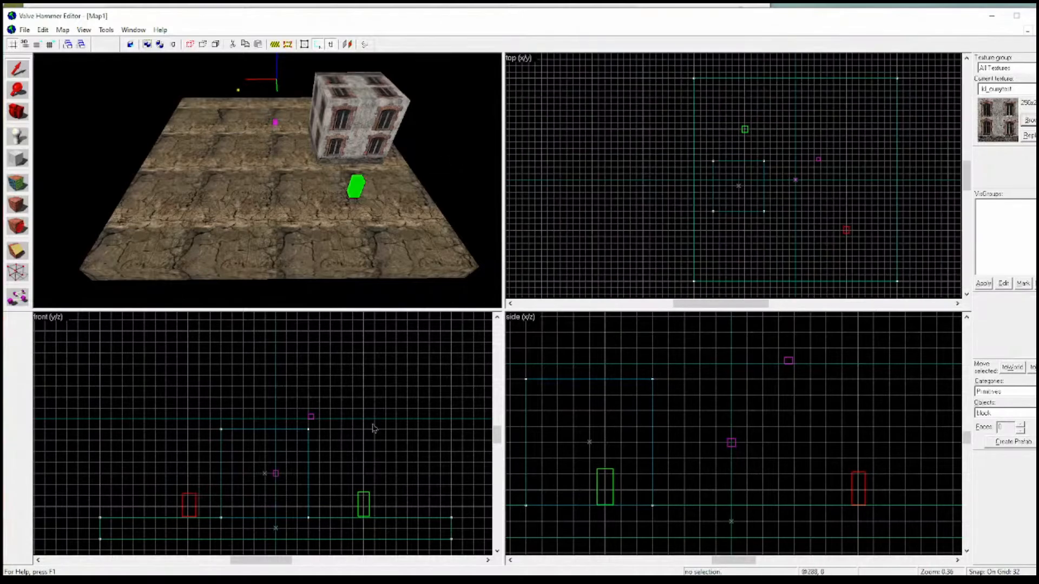
{"action": "scroll", "coordinate": [274, 449], "scroll_direction": "down", "scroll_amount": 2}
{"action": "scroll", "coordinate": [795, 427], "scroll_direction": "down", "scroll_amount": 3}
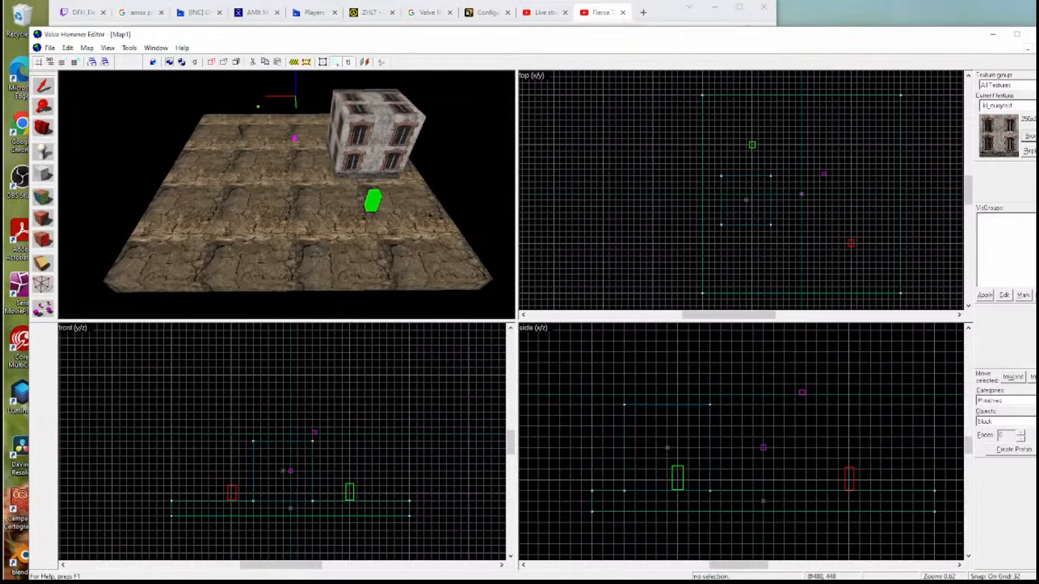
Filter the texture browser by "sky" and make the sky texture the current texture.
{"action": "left_click", "coordinate": [1030, 136]}
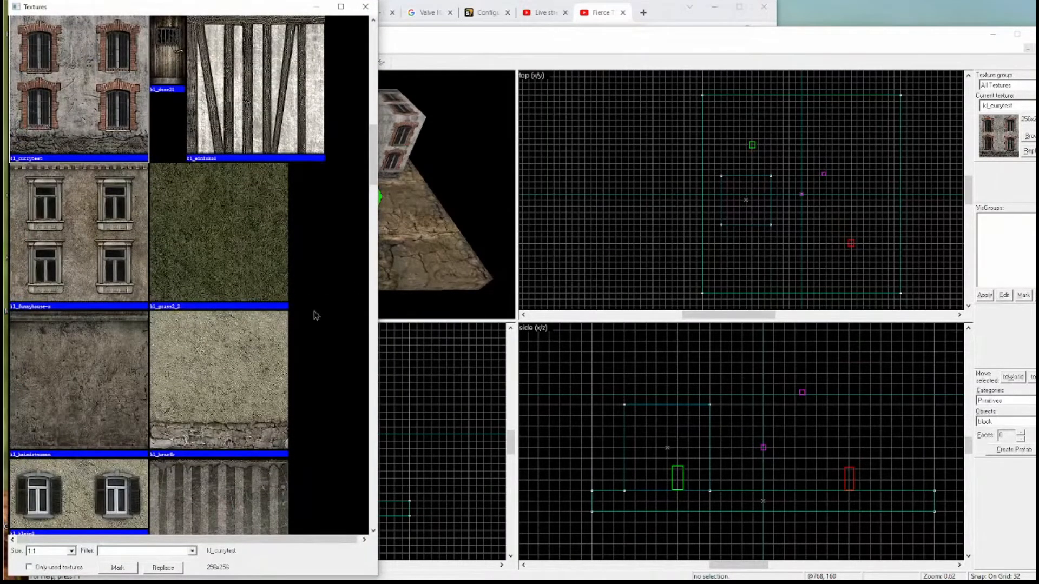
{"action": "scroll", "coordinate": [371, 411], "scroll_direction": "down", "scroll_amount": 4}
{"action": "scroll", "coordinate": [374, 411], "scroll_direction": "down", "scroll_amount": 12}
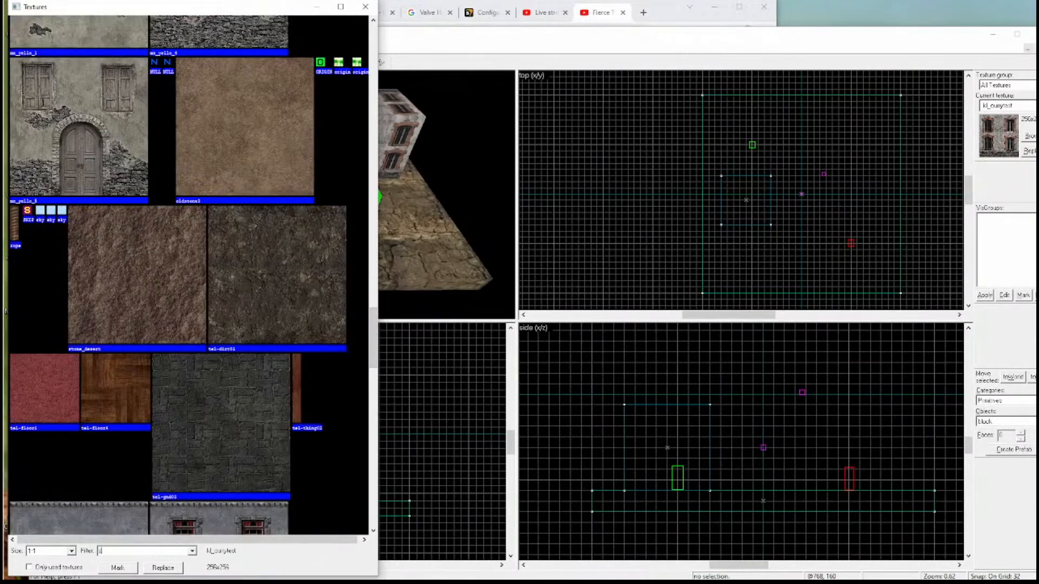
{"action": "key", "text": "Return"}
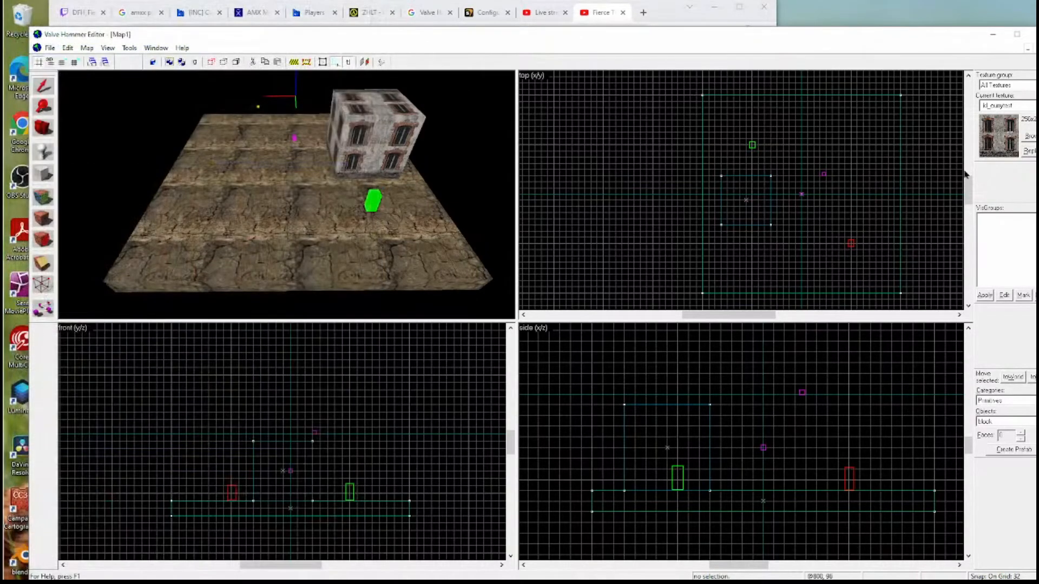
{"action": "left_click", "coordinate": [1032, 138]}
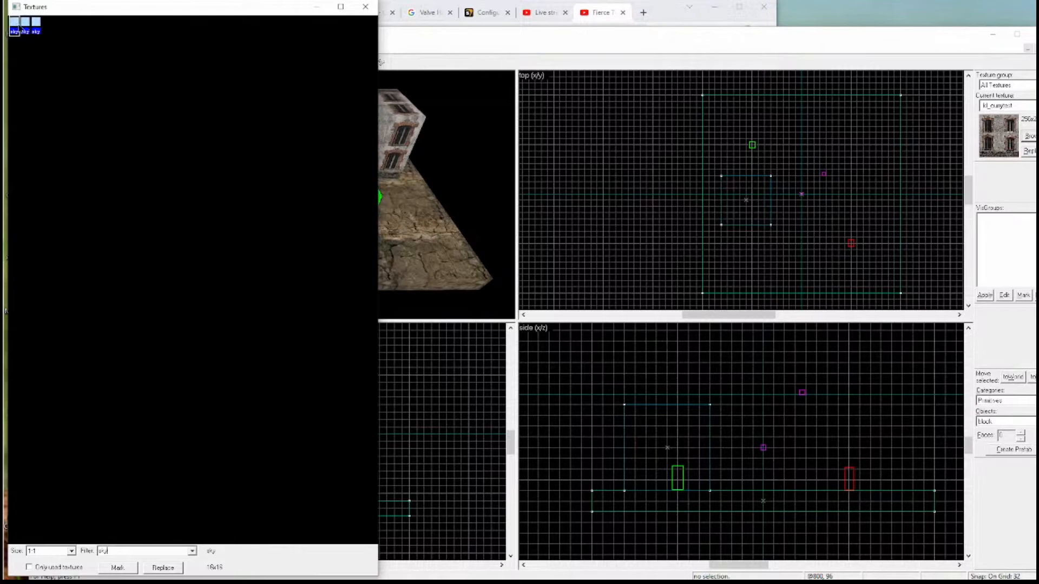
{"action": "left_click", "coordinate": [26, 26]}
{"action": "left_click", "coordinate": [38, 26]}
{"action": "left_click", "coordinate": [15, 26]}
{"action": "double_click", "coordinate": [14, 25]}
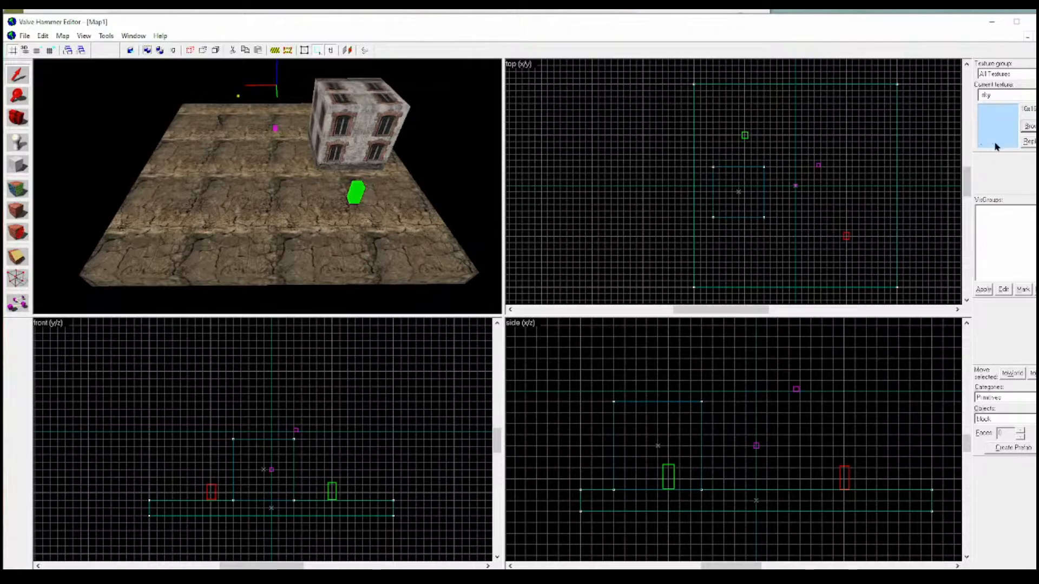
{"action": "scroll", "coordinate": [620, 195], "scroll_direction": "down", "scroll_amount": 2}
{"action": "scroll", "coordinate": [807, 209], "scroll_direction": "up", "scroll_amount": 1}
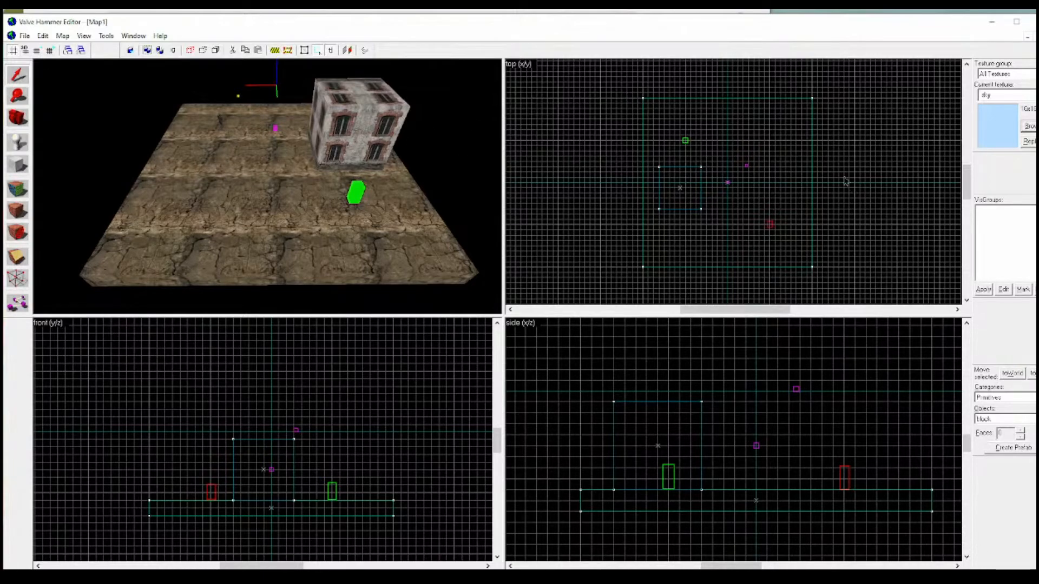
Outline a new block one grid square beyond the ground on every side and extend its bottom one grid square below the ground.
{"action": "scroll", "coordinate": [834, 207], "scroll_direction": "up", "scroll_amount": 1}
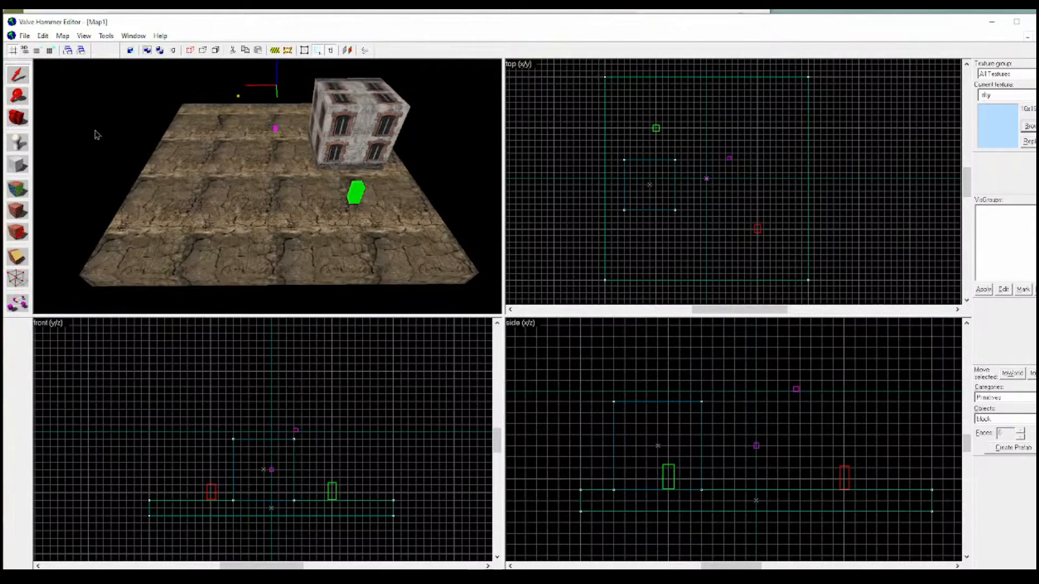
{"action": "left_click", "coordinate": [25, 165]}
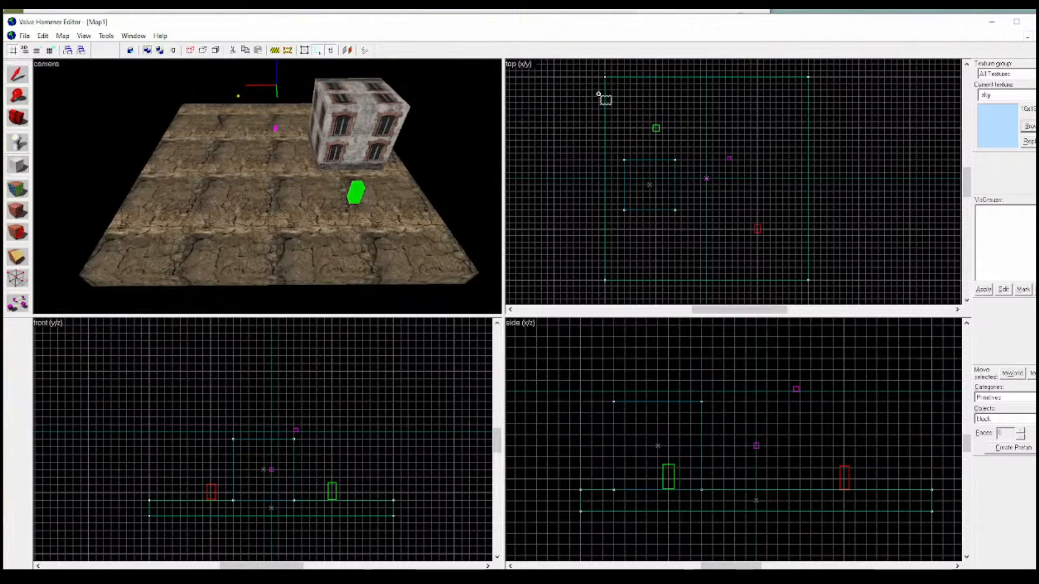
{"action": "left_click_drag", "start_coordinate": [600, 71], "coordinate": [814, 286]}
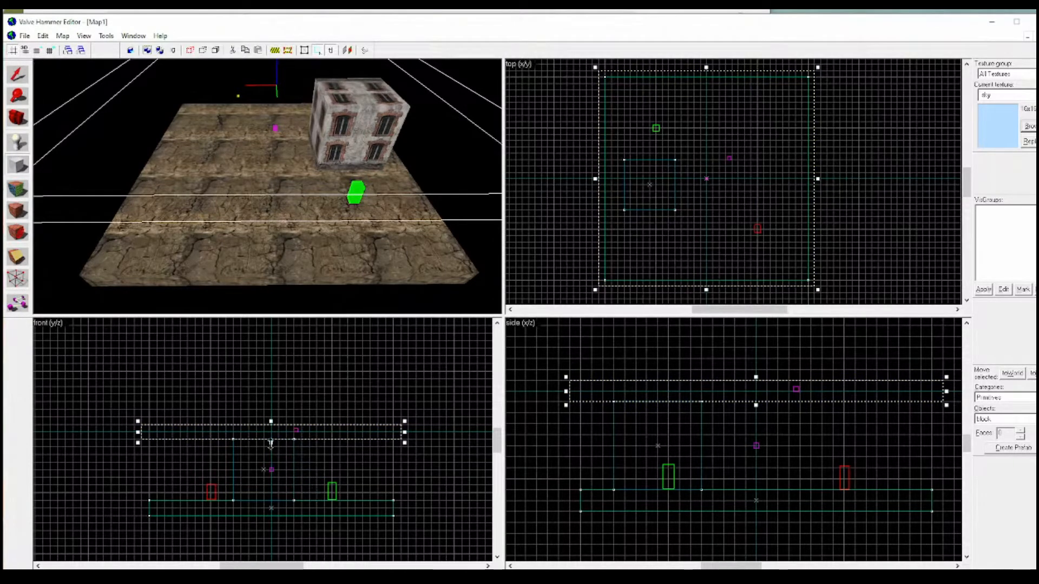
{"action": "left_click_drag", "start_coordinate": [270, 443], "coordinate": [295, 528]}
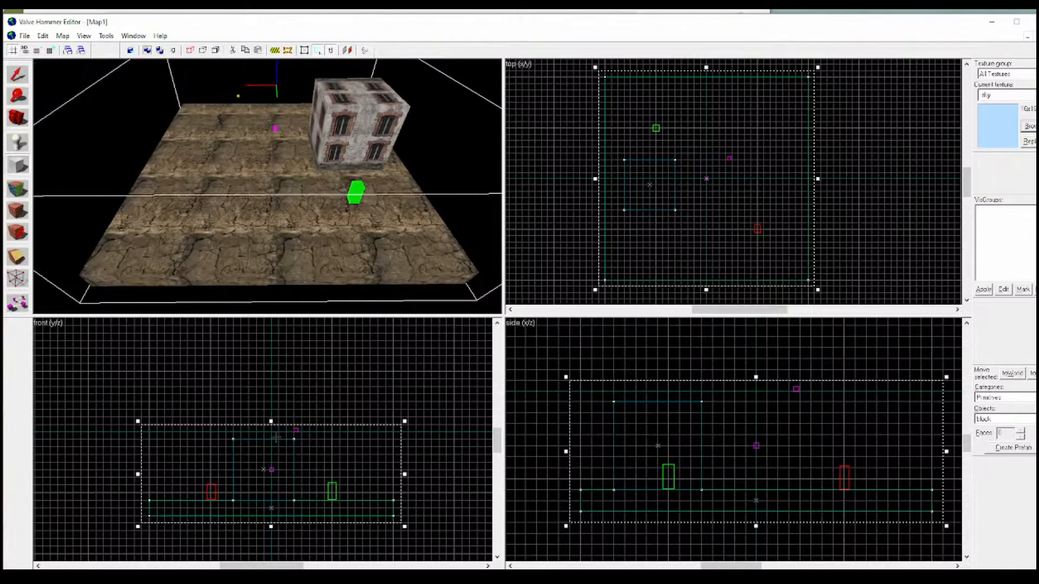
Raise the outlined block's top by three grid squares in the front view and create it as a sky-textured block.
{"action": "scroll", "coordinate": [280, 440], "scroll_direction": "up", "scroll_amount": 3}
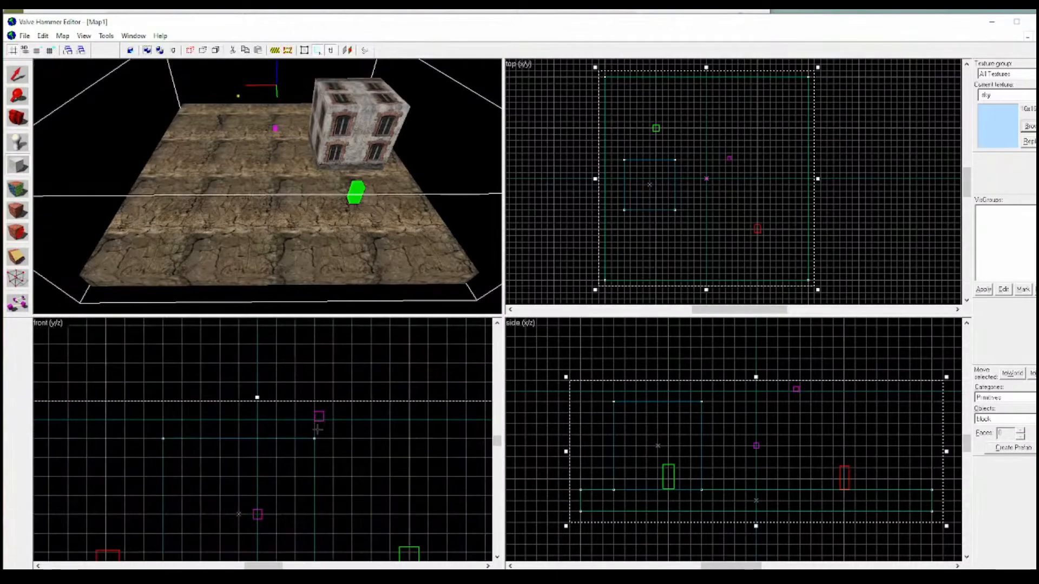
{"action": "scroll", "coordinate": [320, 428], "scroll_direction": "up", "scroll_amount": 2}
{"action": "scroll", "coordinate": [320, 427], "scroll_direction": "down", "scroll_amount": 2}
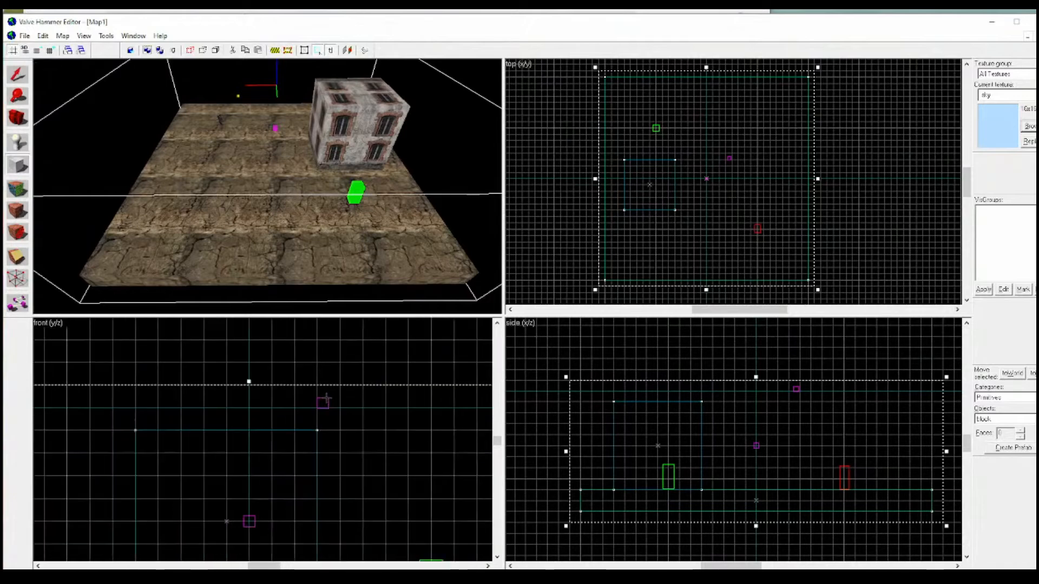
{"action": "scroll", "coordinate": [325, 407], "scroll_direction": "up", "scroll_amount": 2}
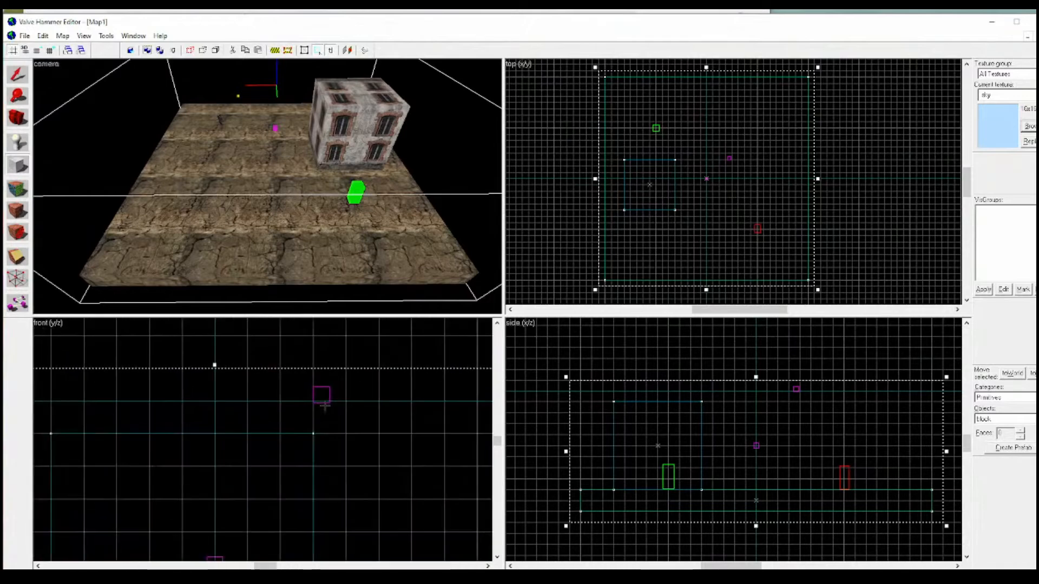
{"action": "scroll", "coordinate": [327, 394], "scroll_direction": "down", "scroll_amount": 2}
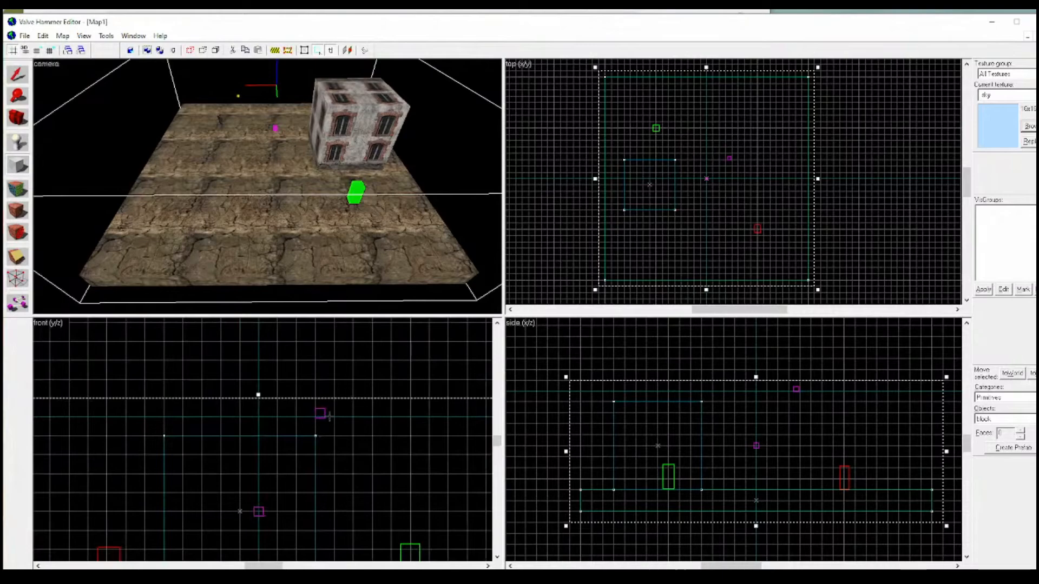
{"action": "scroll", "coordinate": [320, 422], "scroll_direction": "down", "scroll_amount": 3}
{"action": "left_click_drag", "start_coordinate": [288, 411], "coordinate": [288, 383]}
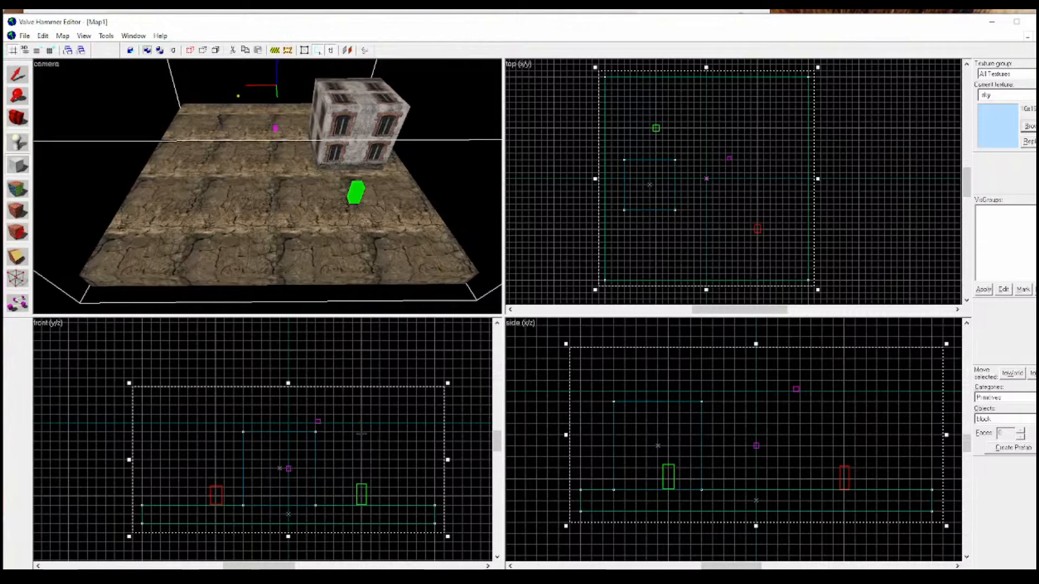
{"action": "right_click", "coordinate": [696, 241]}
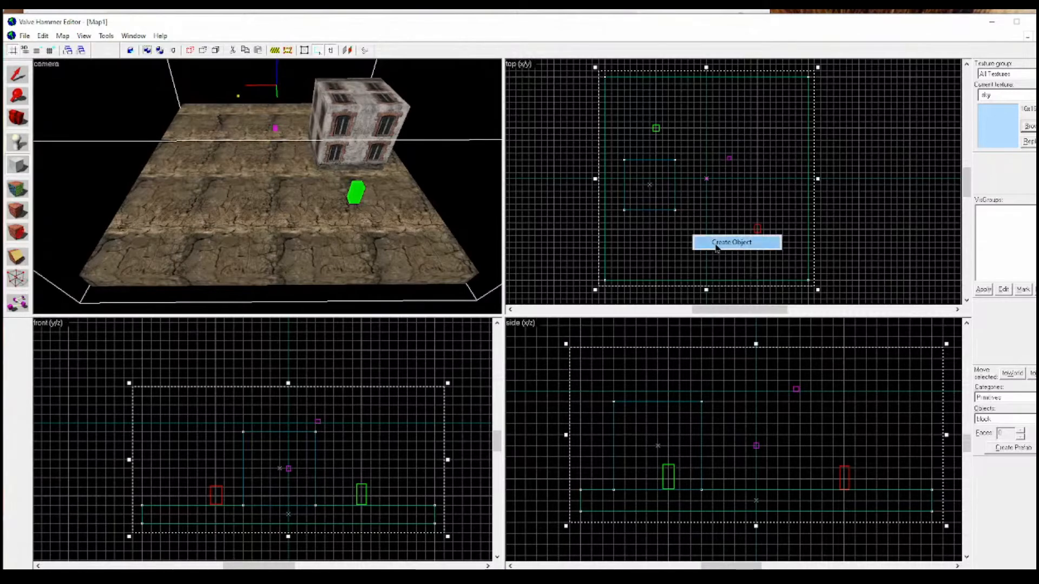
{"action": "left_click", "coordinate": [720, 243]}
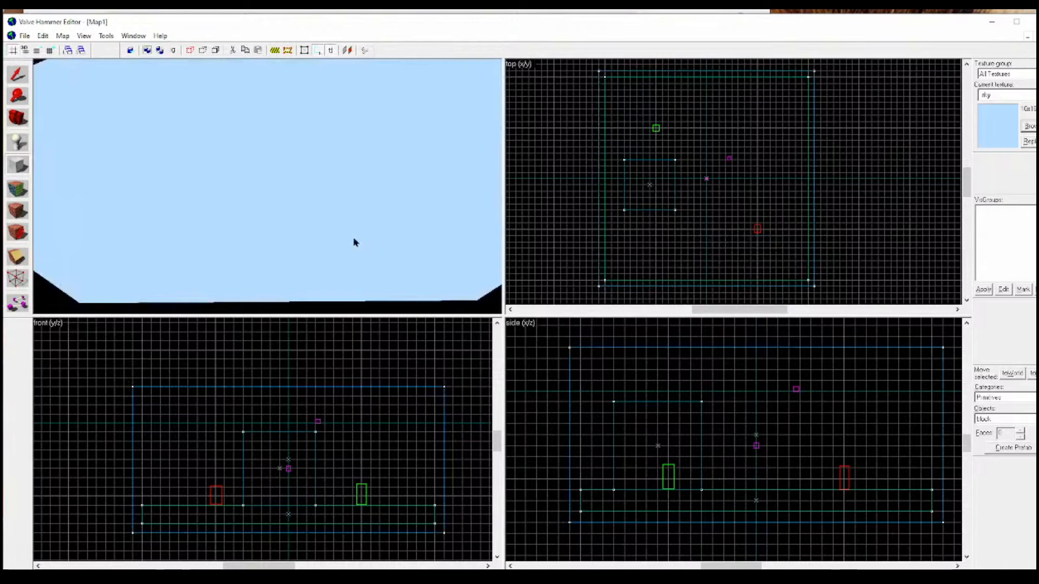
Examine the new sky block from outside and from inside in the 3D view.
{"action": "scroll", "coordinate": [304, 235], "scroll_direction": "down", "scroll_amount": 5}
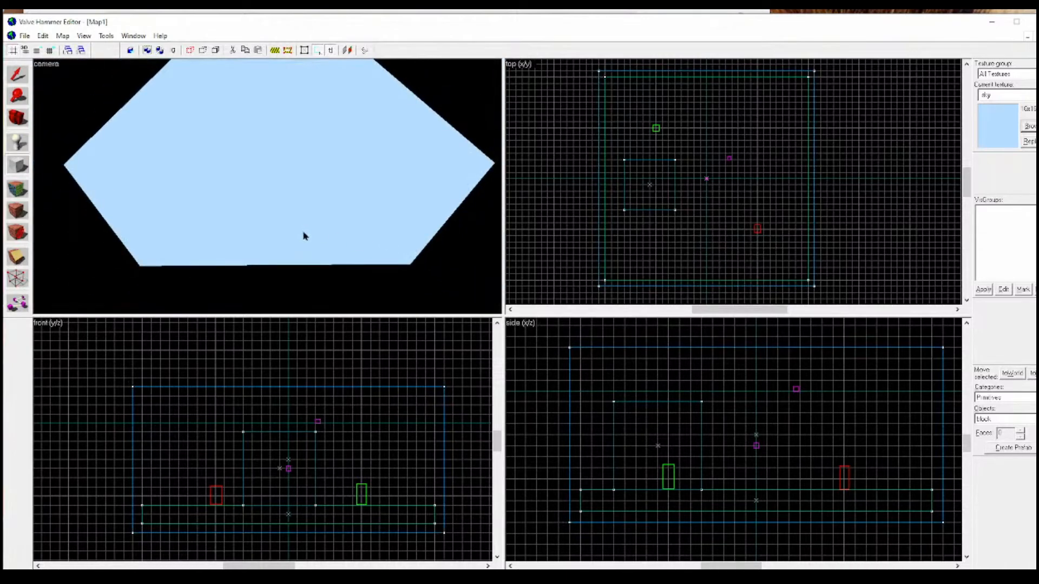
{"action": "scroll", "coordinate": [303, 231], "scroll_direction": "up", "scroll_amount": 6}
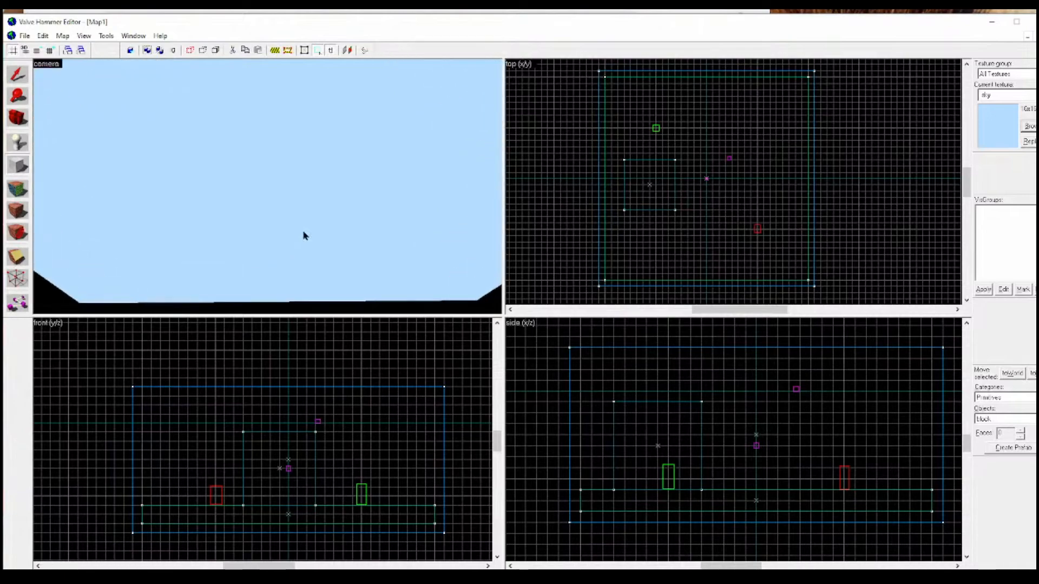
{"action": "scroll", "coordinate": [303, 235], "scroll_direction": "up", "scroll_amount": 2}
{"action": "scroll", "coordinate": [303, 232], "scroll_direction": "up", "scroll_amount": 1}
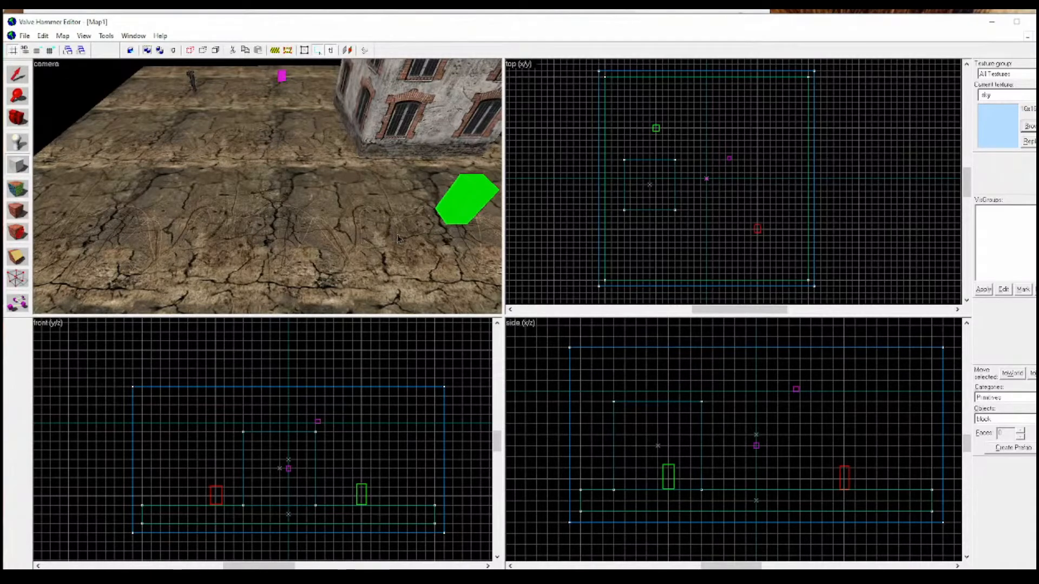
{"action": "scroll", "coordinate": [362, 237], "scroll_direction": "down", "scroll_amount": 3}
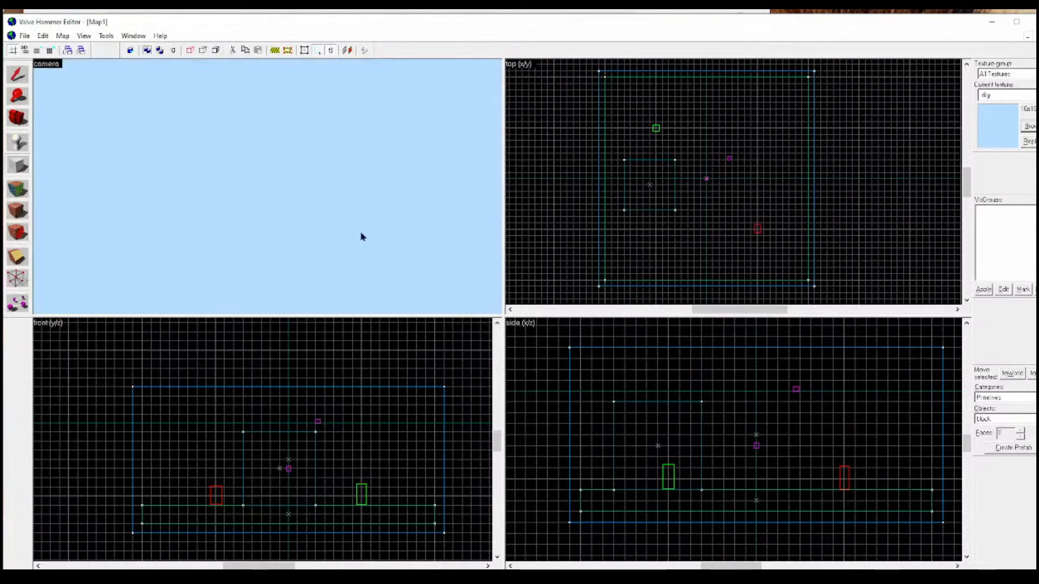
{"action": "scroll", "coordinate": [361, 237], "scroll_direction": "down", "scroll_amount": 3}
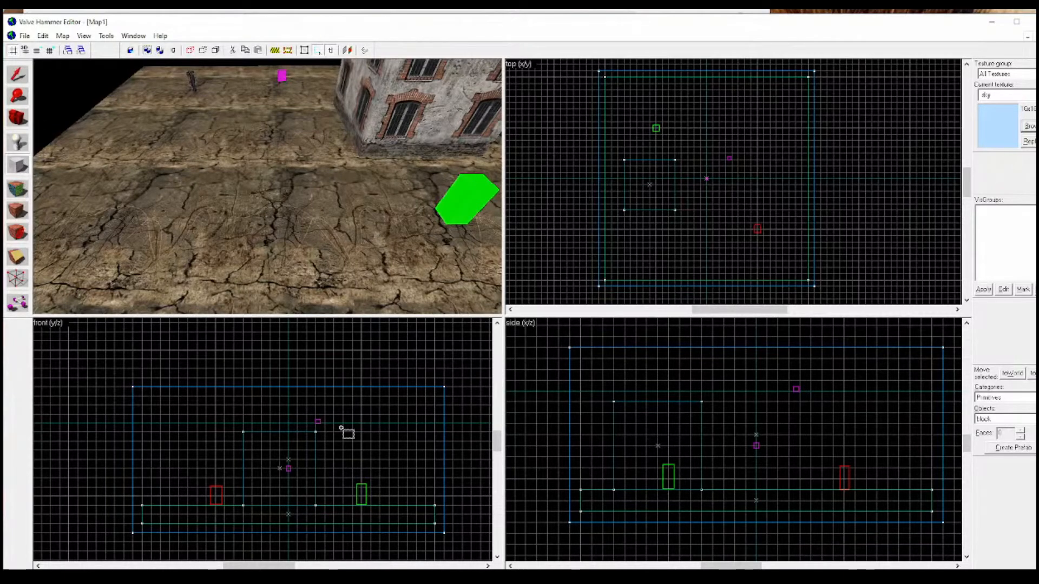
Select only the outer sky block by framing its upper corner in the front view.
{"action": "left_click", "coordinate": [21, 74]}
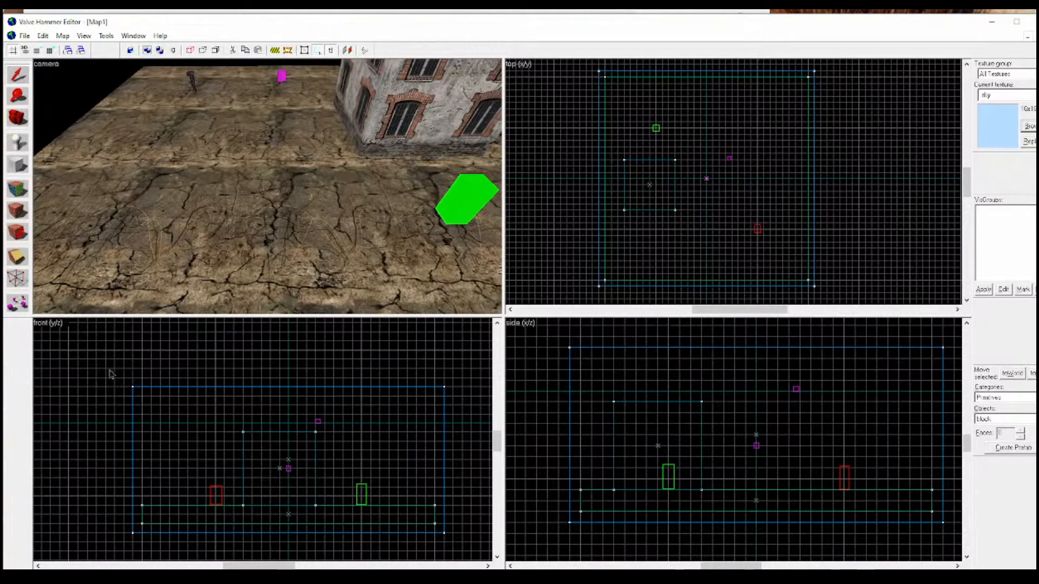
{"action": "scroll", "coordinate": [258, 221], "scroll_direction": "down", "scroll_amount": 5}
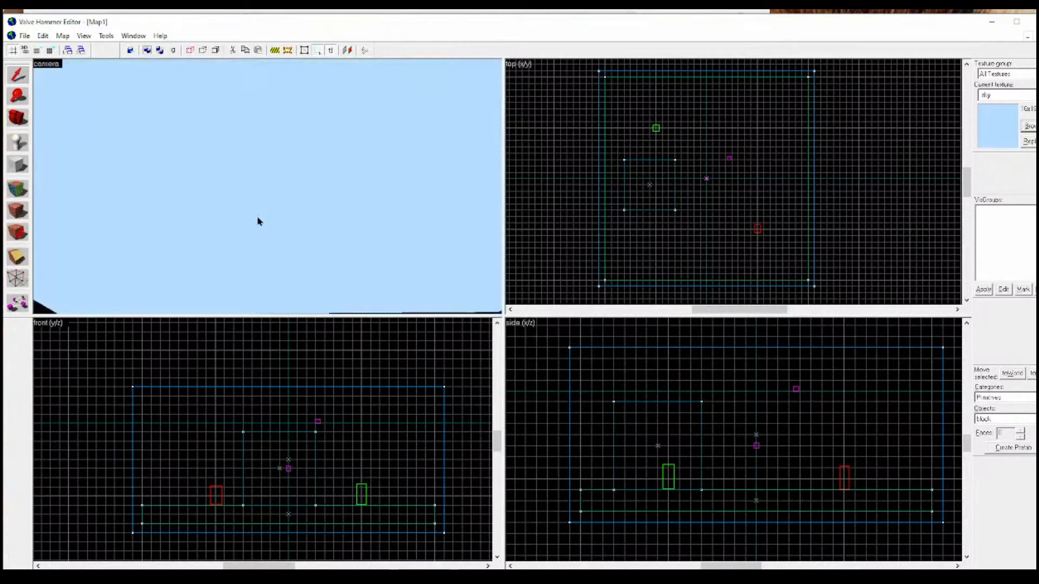
{"action": "scroll", "coordinate": [258, 221], "scroll_direction": "down", "scroll_amount": 6}
{"action": "scroll", "coordinate": [259, 222], "scroll_direction": "up", "scroll_amount": 1}
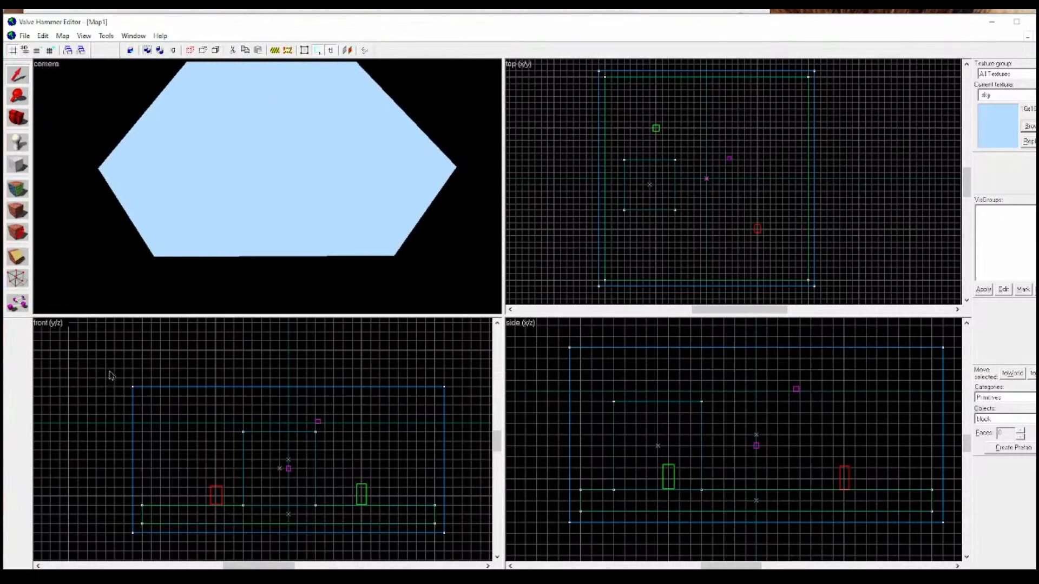
{"action": "left_click_drag", "start_coordinate": [108, 362], "coordinate": [192, 435]}
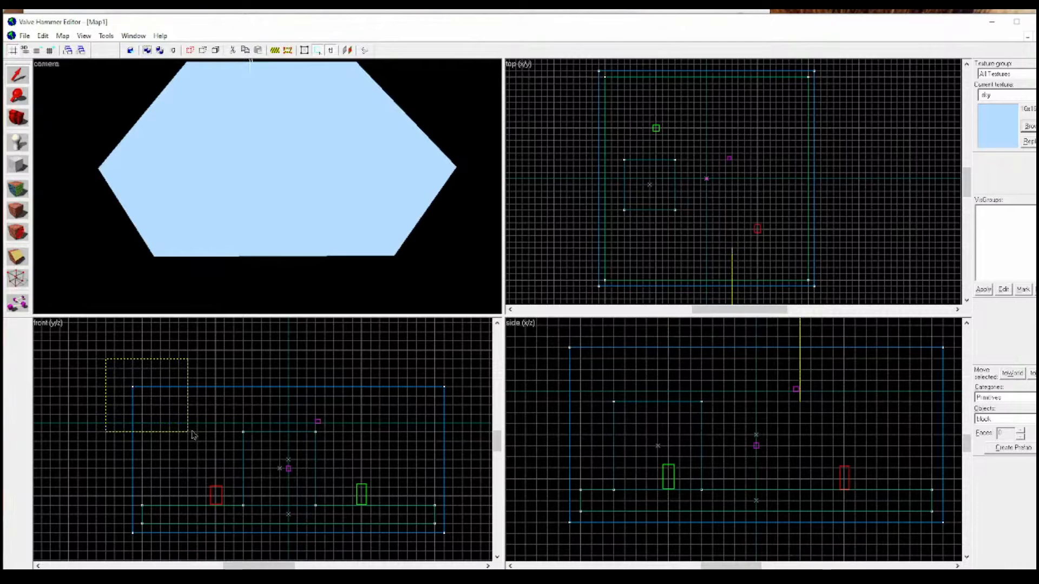
{"action": "key", "text": "Return"}
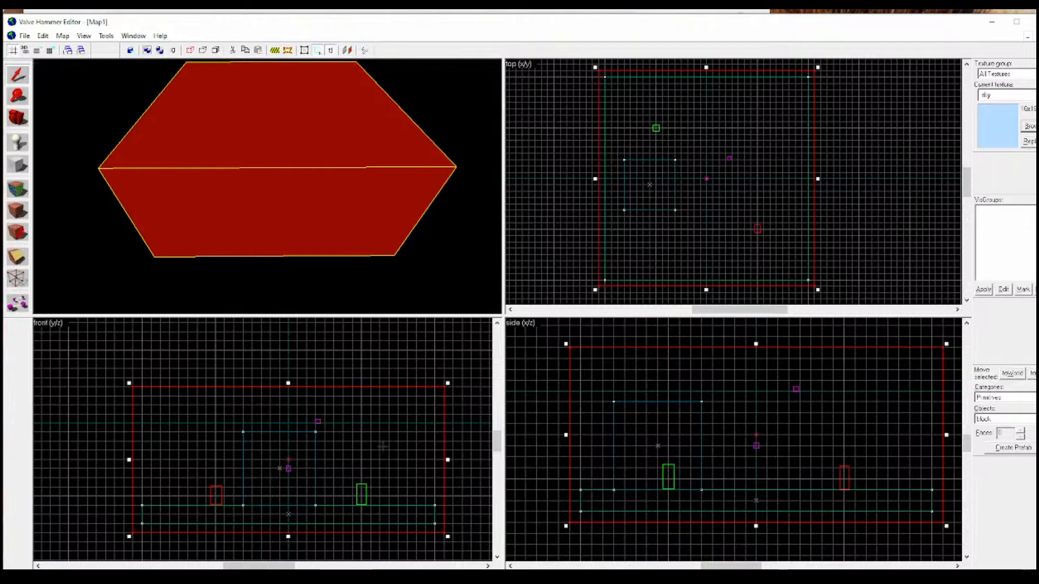
Clear the selection and frame the entire map in the front view to select all objects.
{"action": "left_click", "coordinate": [95, 352]}
{"action": "left_click_drag", "start_coordinate": [95, 352], "coordinate": [463, 547]}
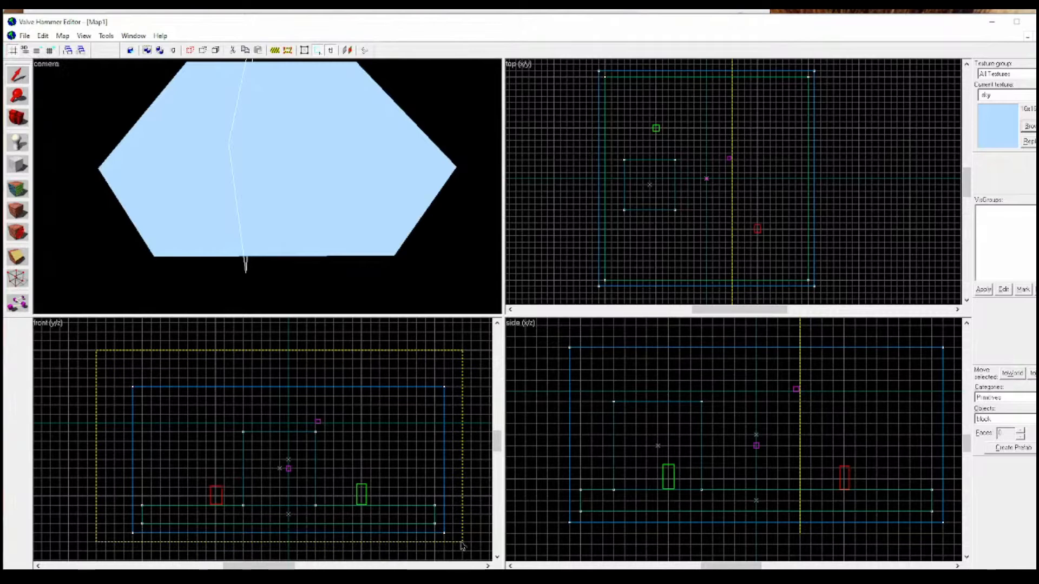
{"action": "key", "text": "Return"}
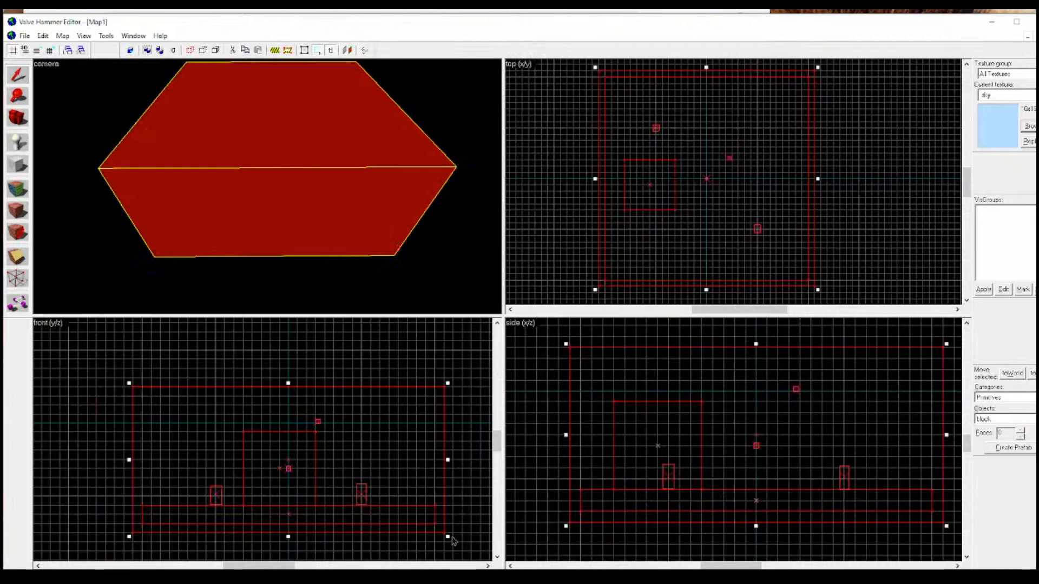
Select only the sky block by framing its upper corner and make it hollow with walls 32 units thick.
{"action": "left_click", "coordinate": [117, 373]}
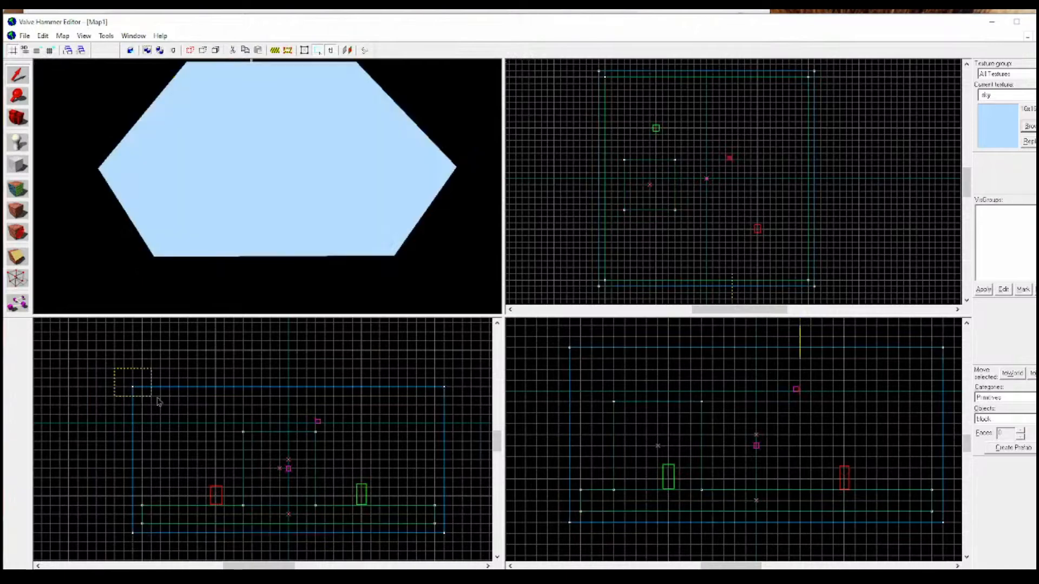
{"action": "left_click", "coordinate": [175, 413]}
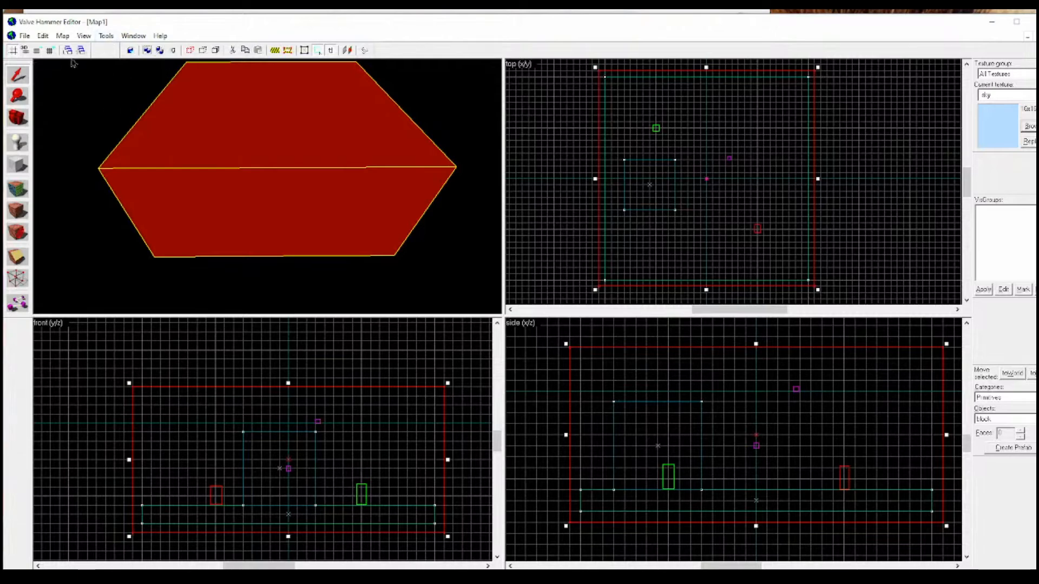
{"action": "left_click", "coordinate": [106, 37]}
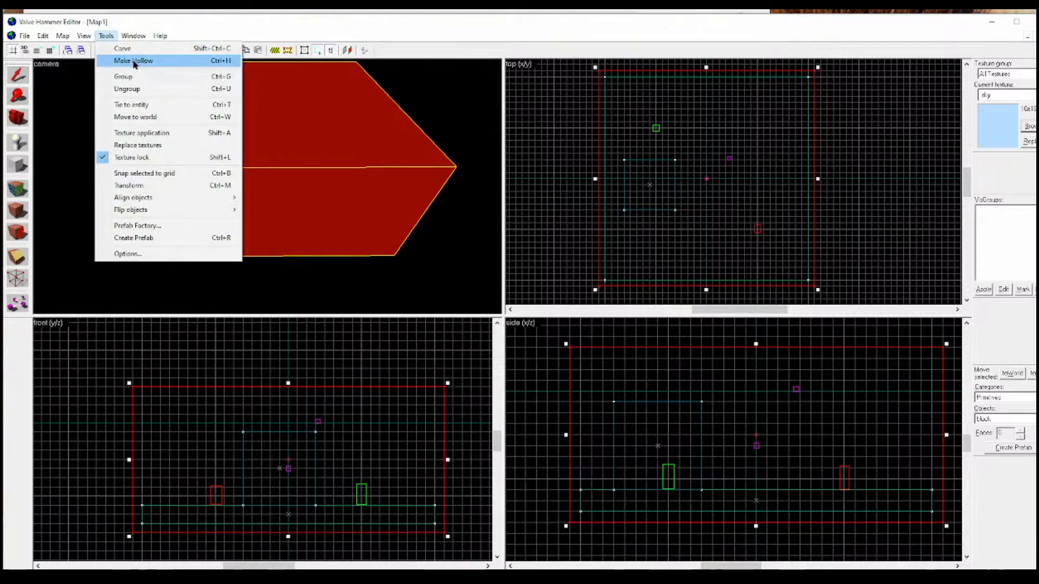
{"action": "left_click", "coordinate": [186, 63]}
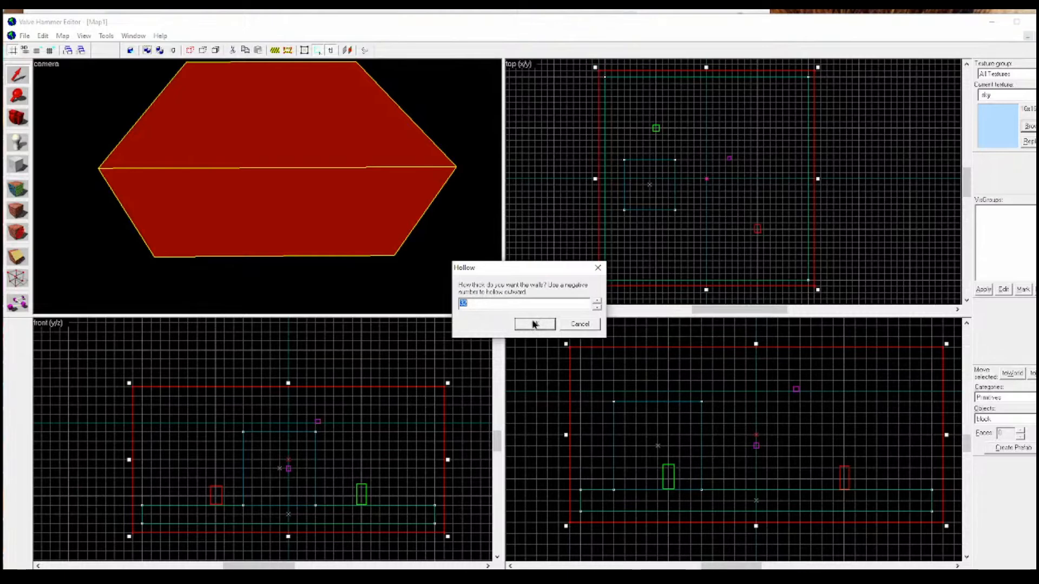
{"action": "left_click", "coordinate": [533, 323]}
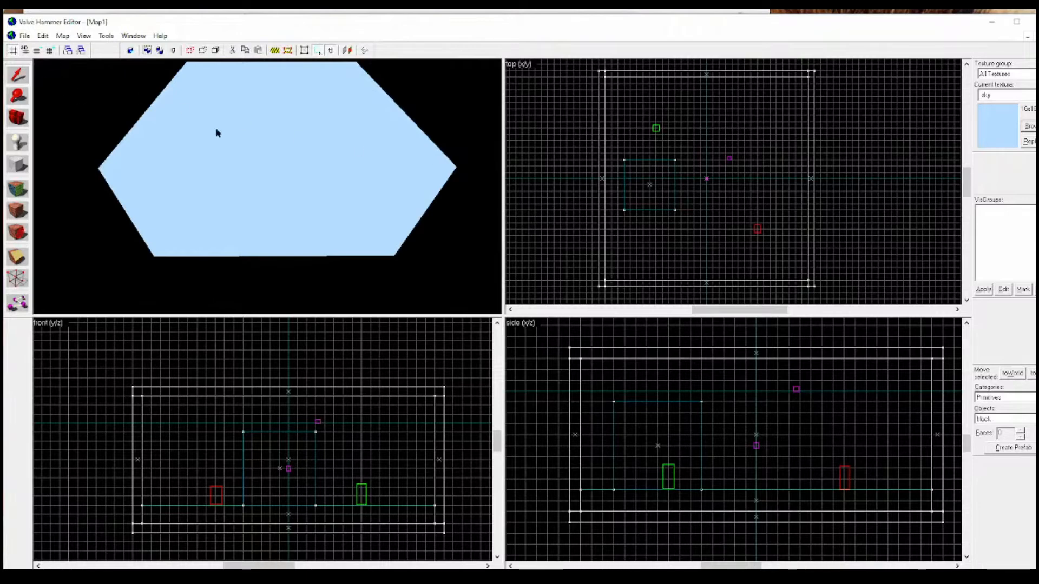
Examine the walls of the hollowed sky box in the 3D view, selecting and deselecting it.
{"action": "left_click", "coordinate": [361, 147]}
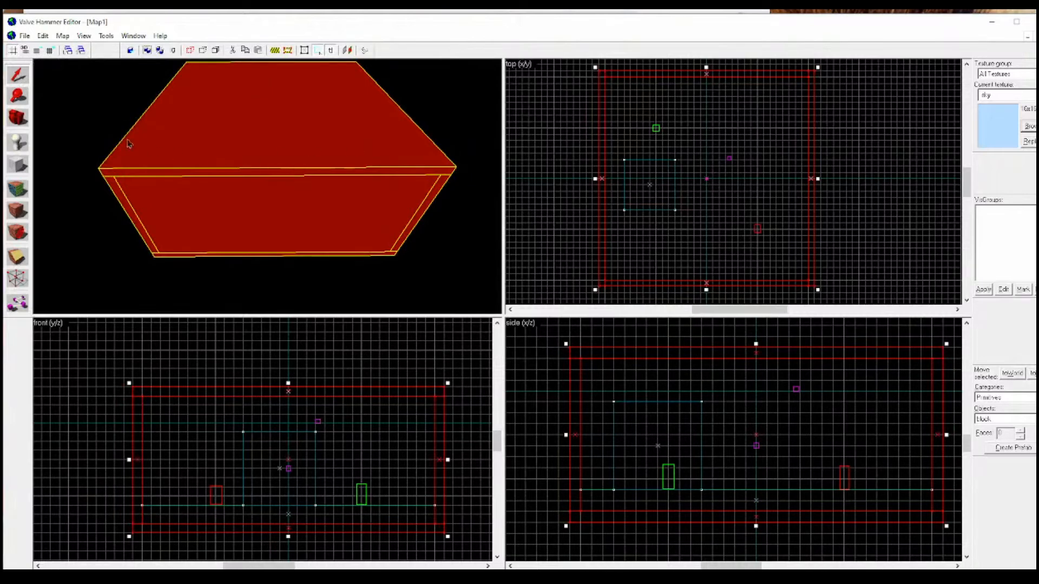
{"action": "left_click", "coordinate": [18, 118]}
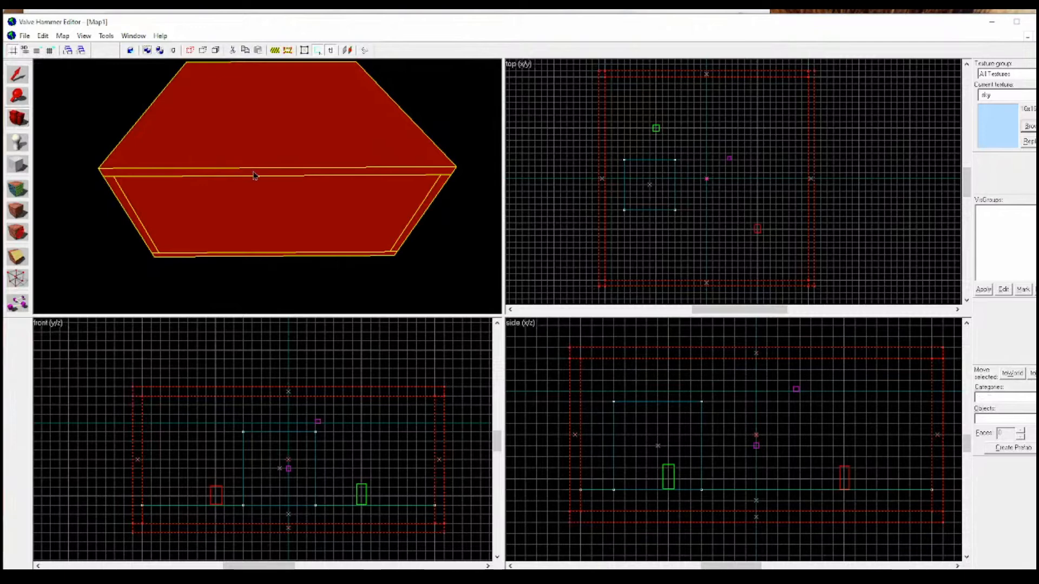
{"action": "key", "text": "Return"}
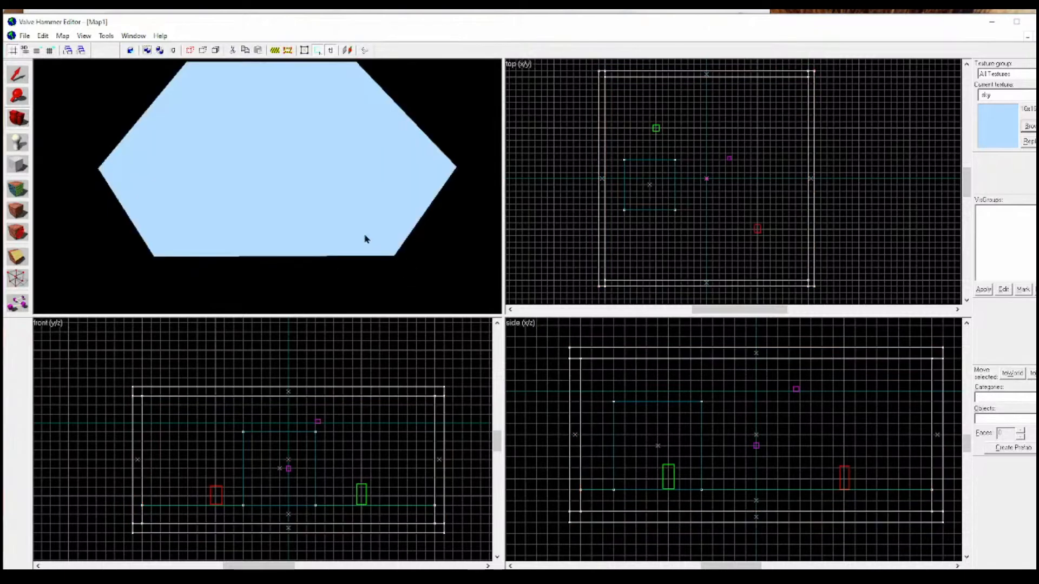
{"action": "scroll", "coordinate": [271, 175], "scroll_direction": "up", "scroll_amount": 4}
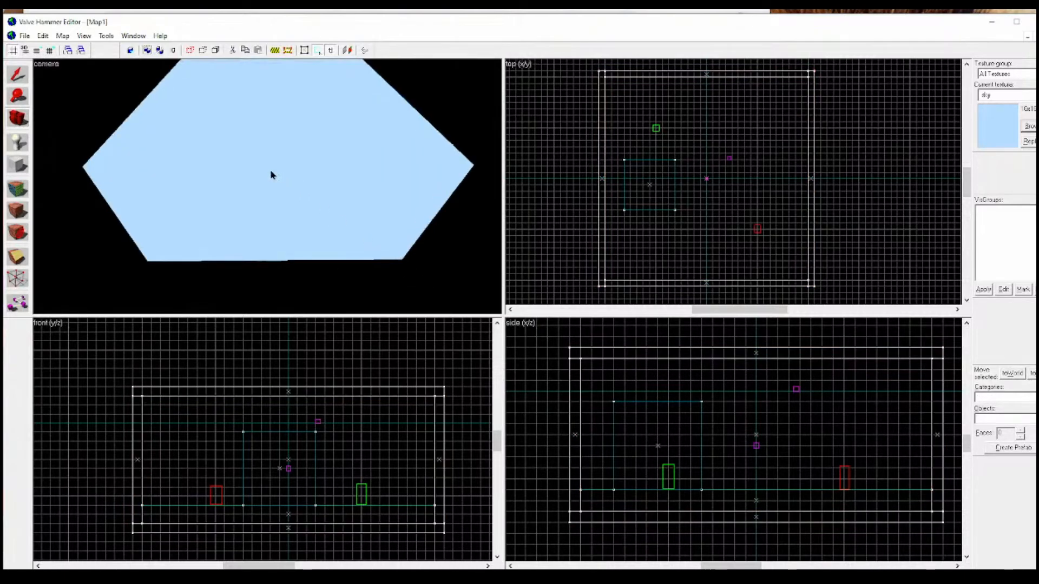
{"action": "scroll", "coordinate": [269, 174], "scroll_direction": "down", "scroll_amount": 3}
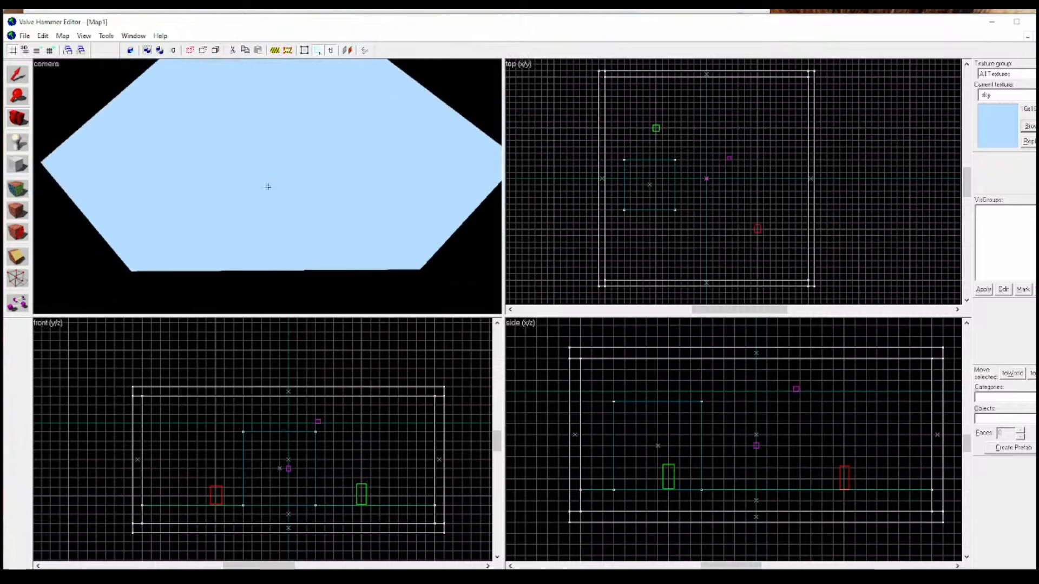
{"action": "left_click", "coordinate": [20, 75]}
{"action": "left_click", "coordinate": [317, 252]}
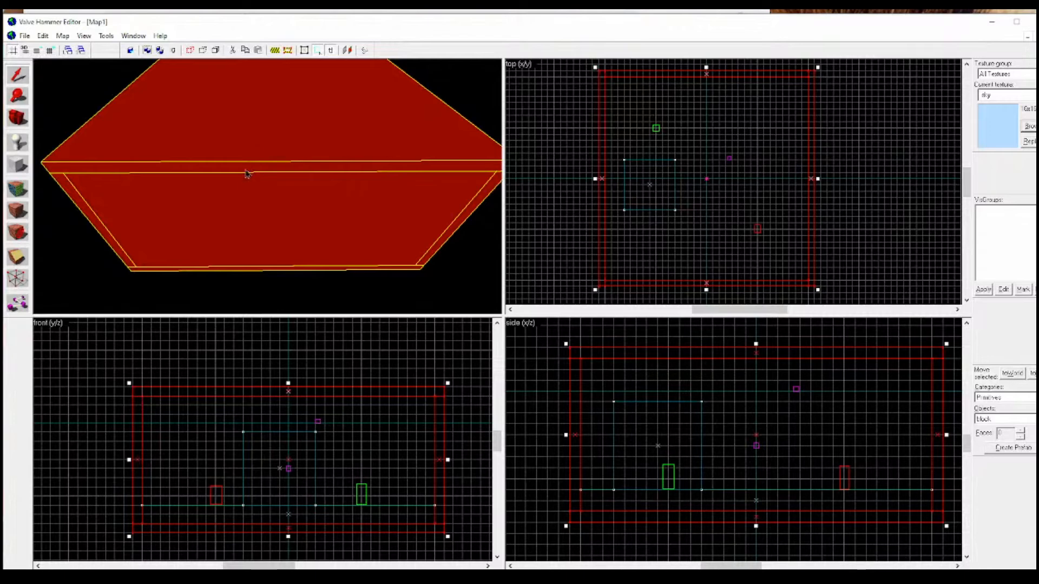
{"action": "left_click", "coordinate": [17, 122]}
{"action": "key", "text": "Escape"}
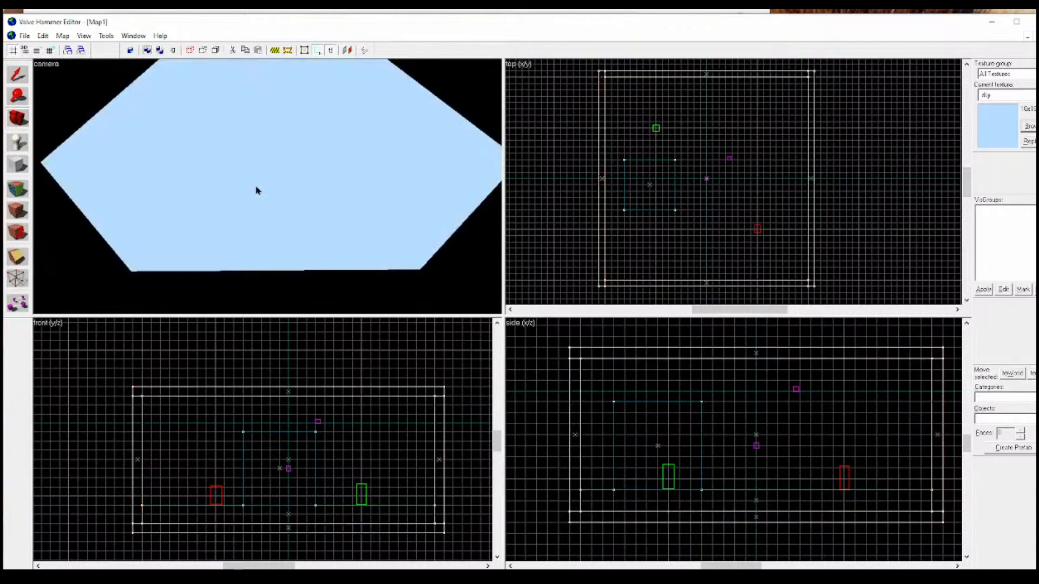
Examine the interior of the hollowed sky box, including the ground, building and placed entities, in the 3D view.
{"action": "scroll", "coordinate": [258, 190], "scroll_direction": "up", "scroll_amount": 10}
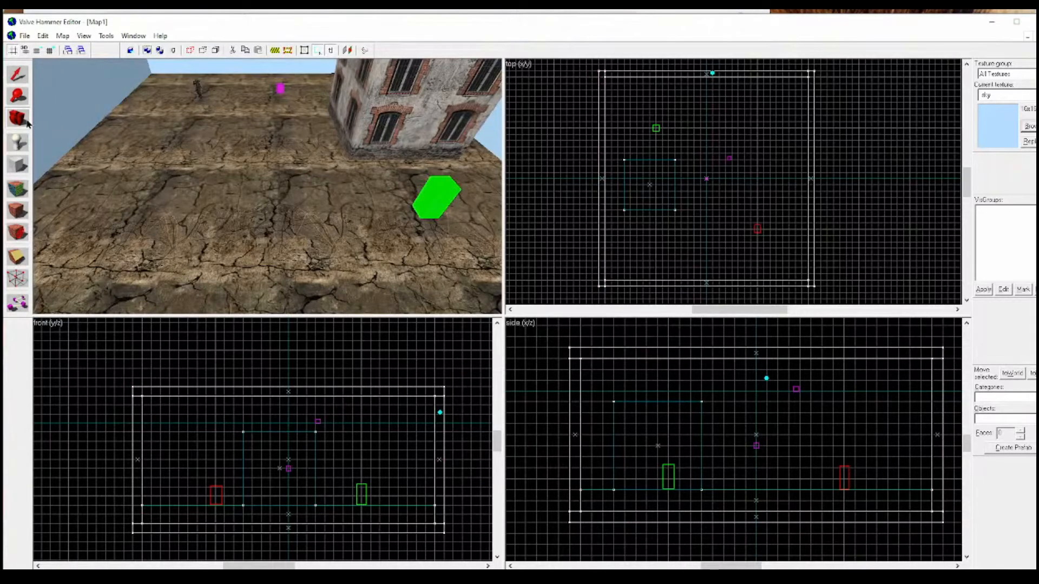
{"action": "key", "text": "z"}
{"action": "key", "text": "w"}
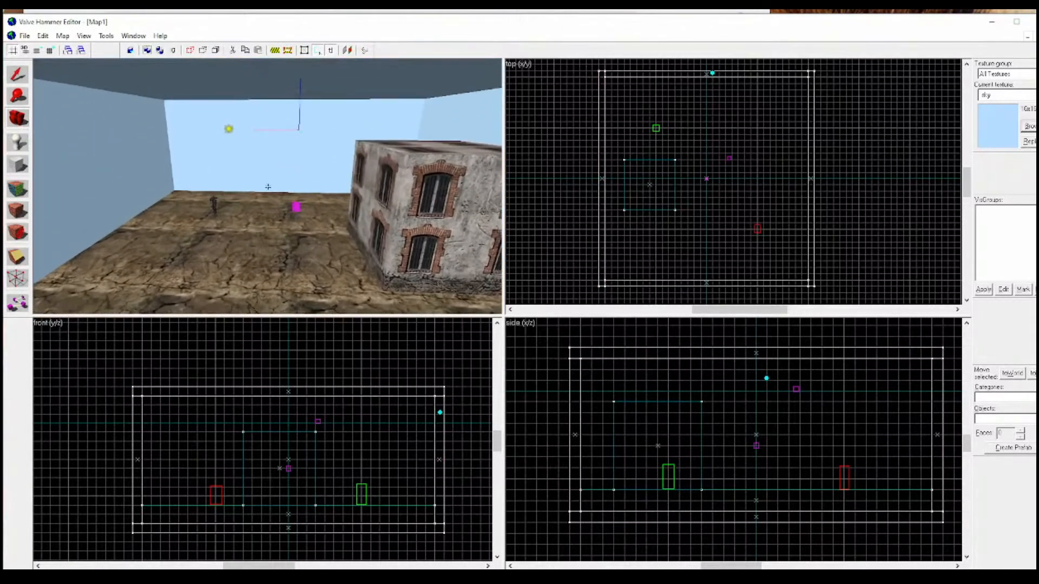
{"action": "key", "text": "z"}
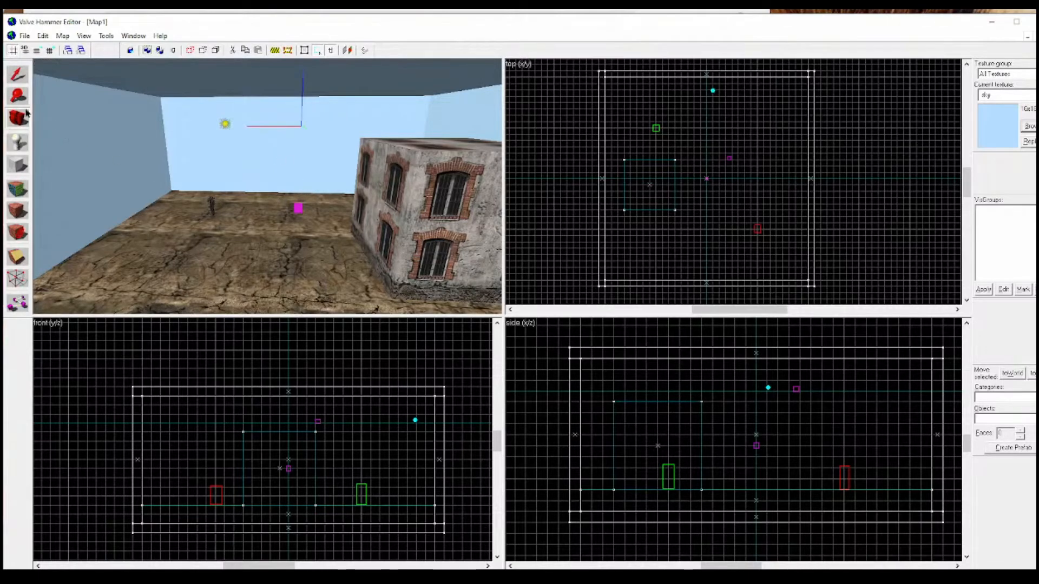
{"action": "left_click_drag", "start_coordinate": [227, 182], "coordinate": [267, 186]}
{"action": "key", "text": "w"}
{"action": "key", "text": "s"}
{"action": "key", "text": "d"}
{"action": "key", "text": "z"}
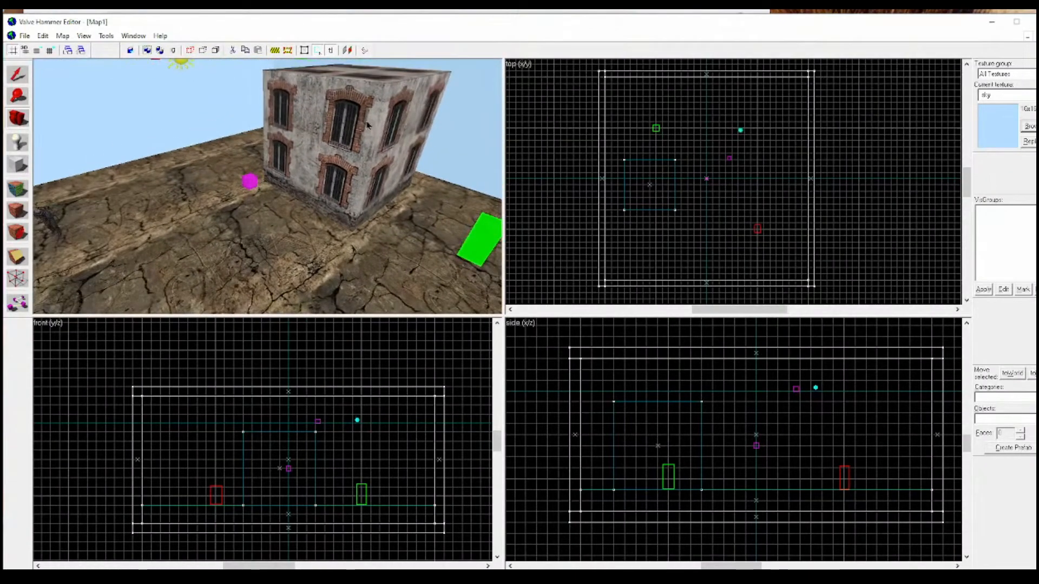
{"action": "key", "text": "s"}
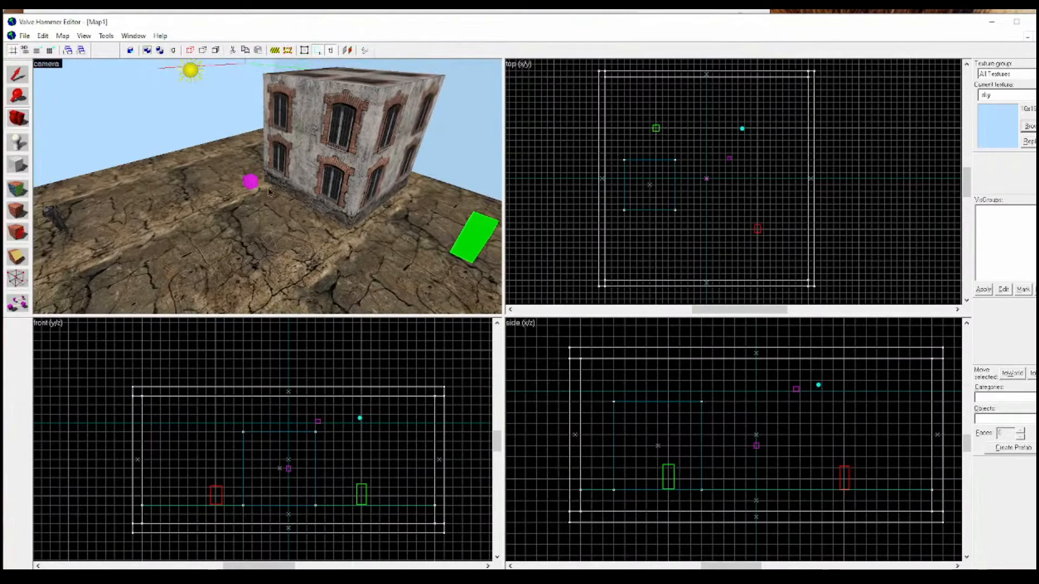
Select the small magenta entity beside the building, clear the selection and view the building up close in the 3D view.
{"action": "left_click", "coordinate": [250, 181]}
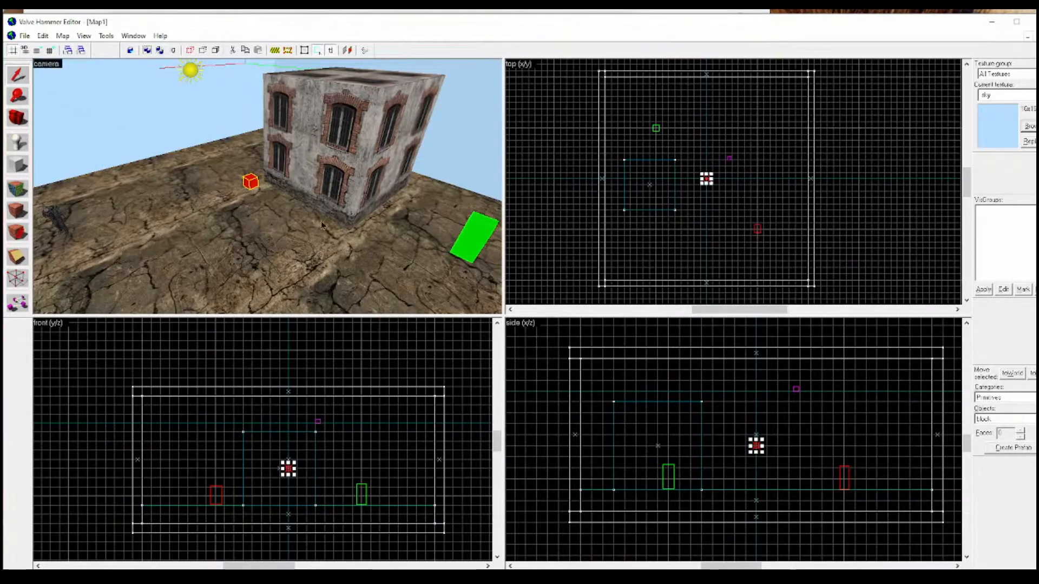
{"action": "left_click", "coordinate": [23, 119]}
{"action": "left_click_drag", "start_coordinate": [252, 174], "coordinate": [228, 177]}
{"action": "key", "text": "Escape"}
{"action": "key", "text": "w"}
{"action": "key", "text": "a"}
{"action": "key", "text": "s"}
{"action": "key", "text": "w"}
{"action": "key", "text": "s"}
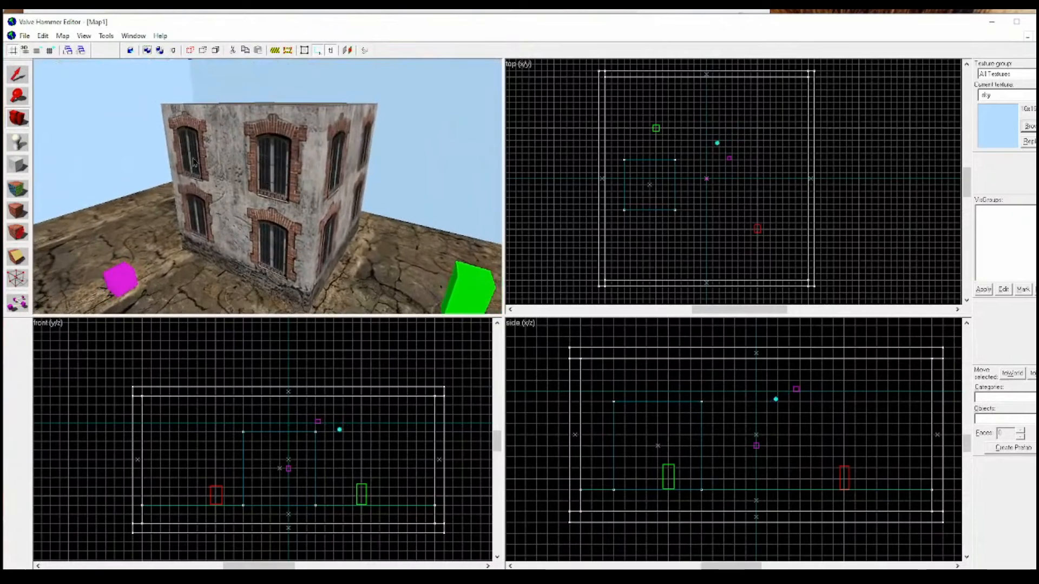
Select the building block in the 3D view.
{"action": "left_click", "coordinate": [19, 80]}
{"action": "left_click", "coordinate": [263, 170]}
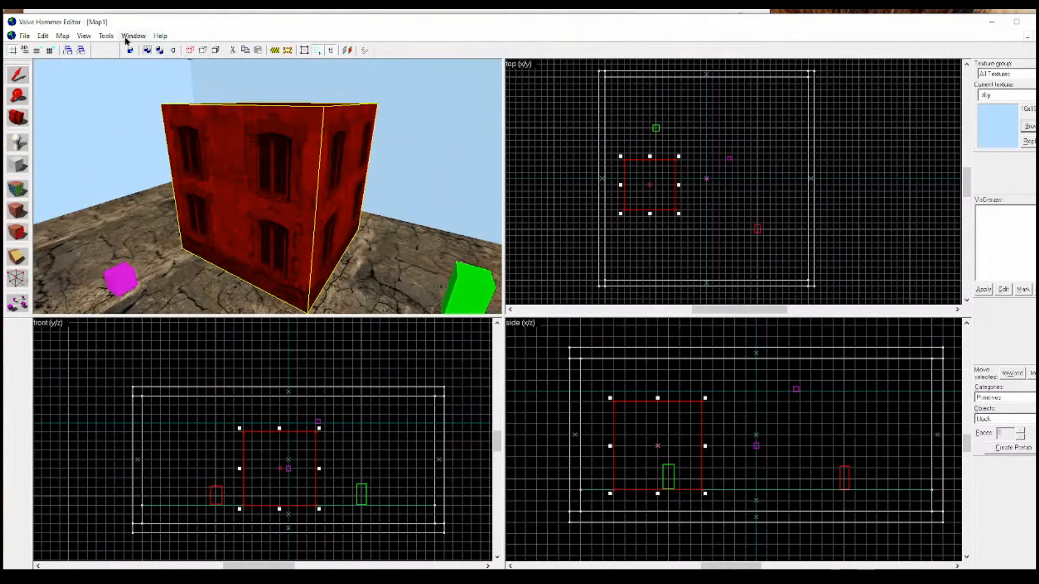
Try to carve with the selected building block and undo the carve.
{"action": "left_click", "coordinate": [106, 36]}
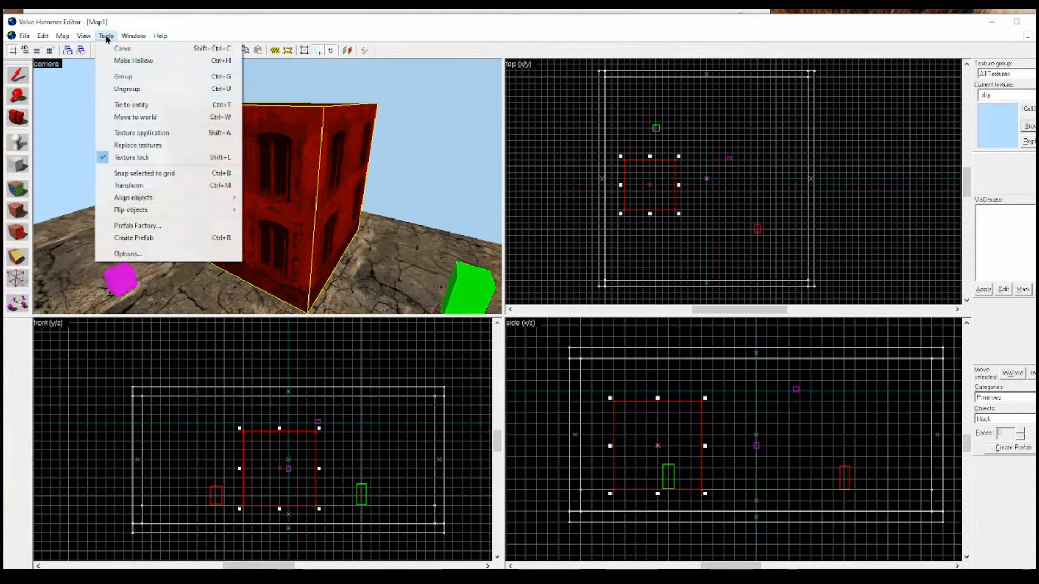
{"action": "left_click", "coordinate": [133, 53]}
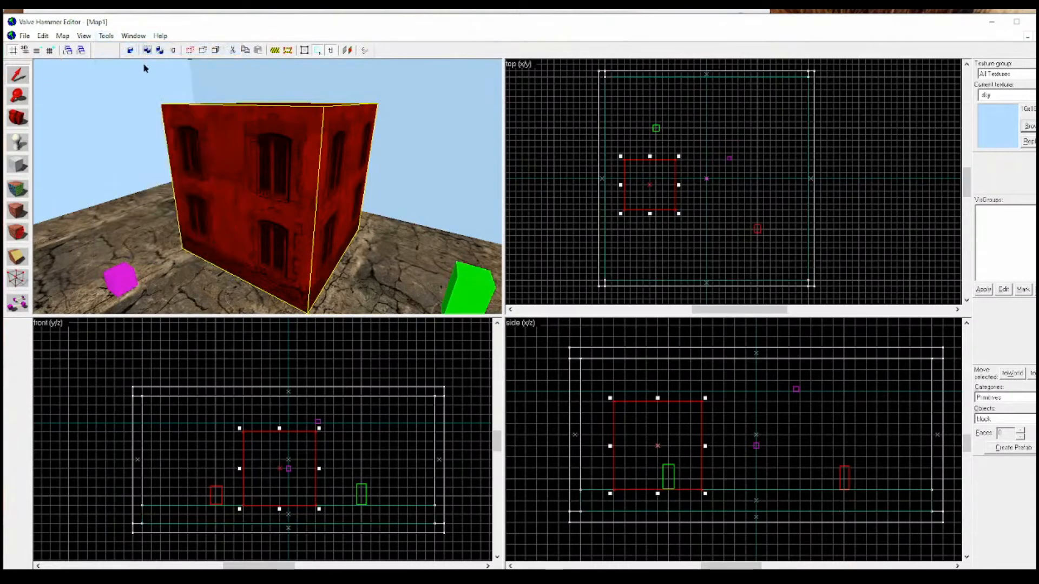
{"action": "left_click", "coordinate": [253, 100]}
{"action": "left_click", "coordinate": [291, 165]}
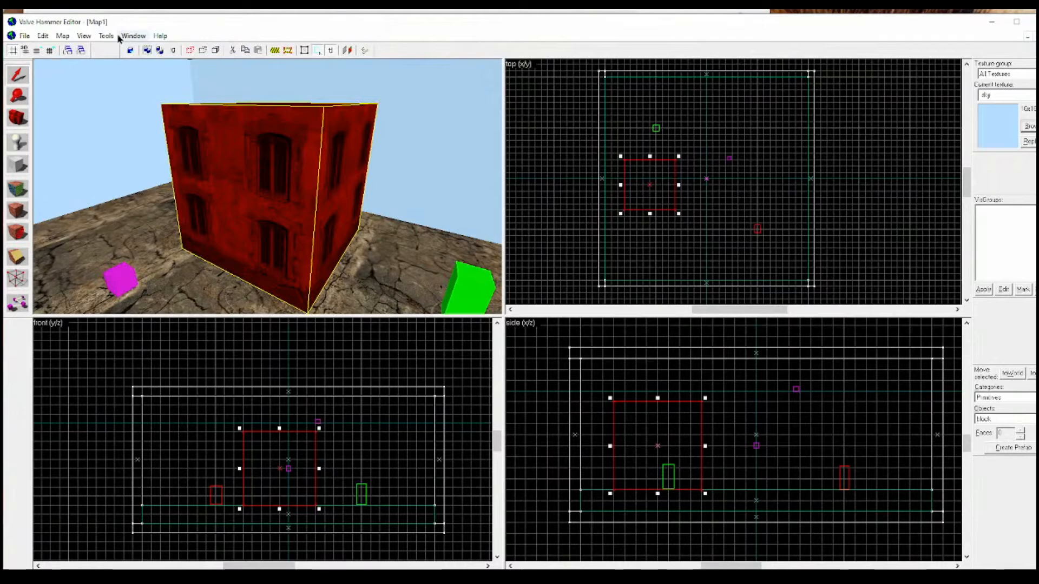
{"action": "left_click", "coordinate": [43, 36]}
{"action": "left_click", "coordinate": [62, 49]}
{"action": "left_click", "coordinate": [43, 35]}
{"action": "left_click", "coordinate": [42, 36]}
{"action": "left_click", "coordinate": [43, 35]}
{"action": "left_click", "coordinate": [43, 36]}
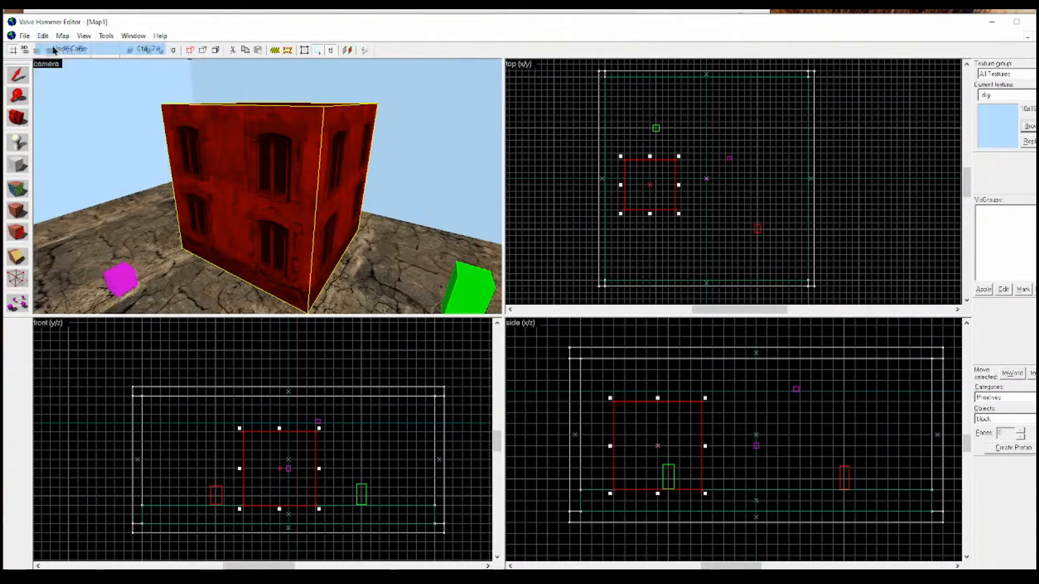
Make the selected building block hollow with thin walls.
{"action": "left_click", "coordinate": [106, 36]}
{"action": "left_click", "coordinate": [118, 61]}
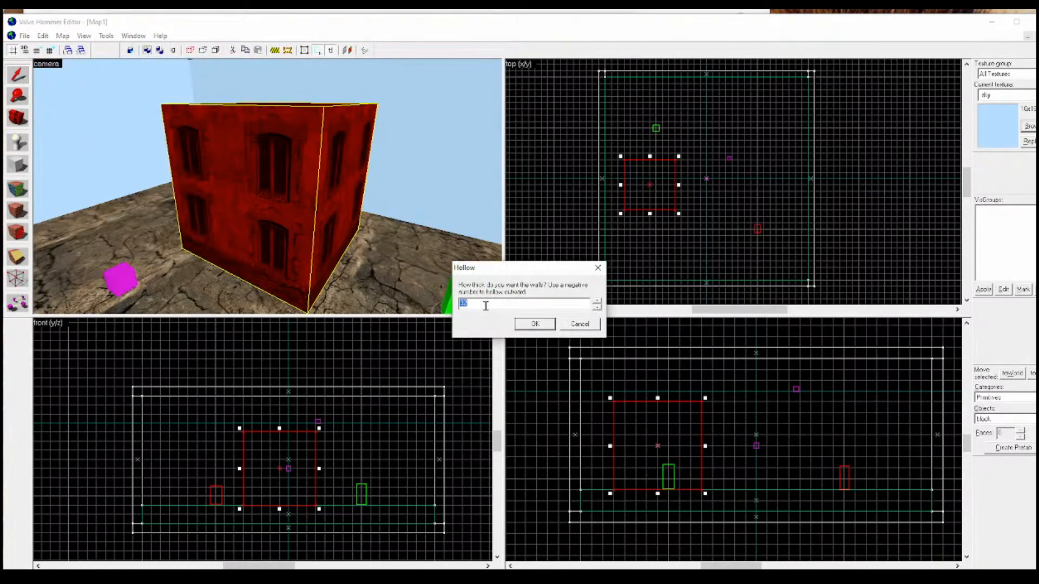
{"action": "left_click", "coordinate": [535, 324]}
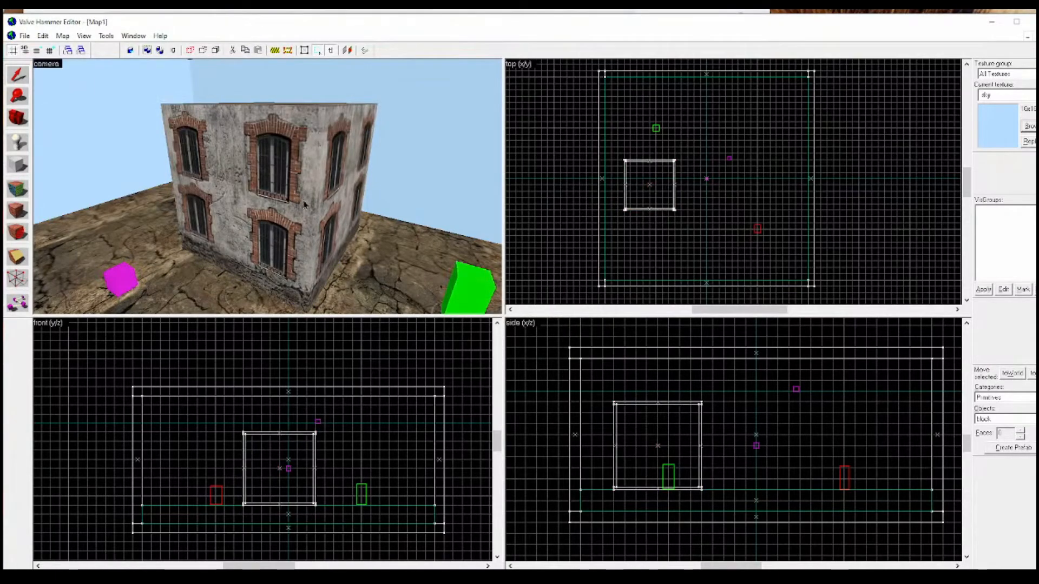
Examine the wall outlines of the hollowed building by selecting it and viewing it from several distances in 3D.
{"action": "key", "text": "w"}
{"action": "key", "text": "d"}
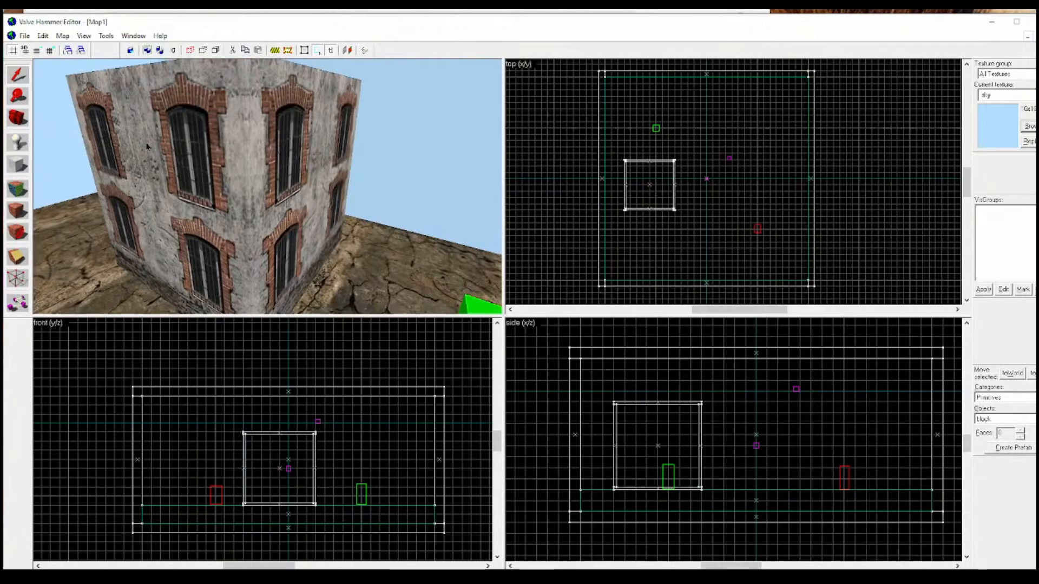
{"action": "left_click", "coordinate": [212, 185]}
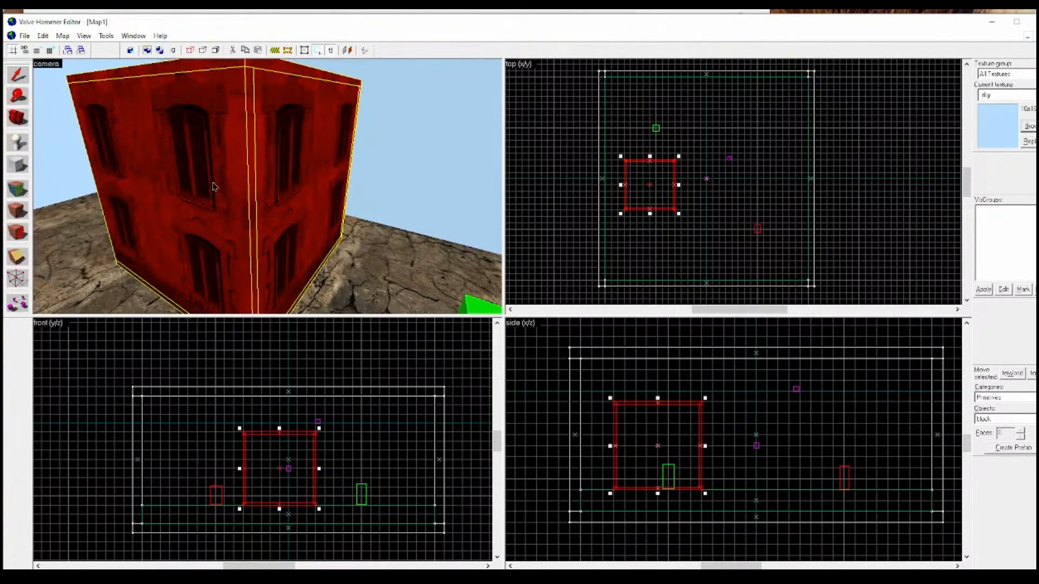
{"action": "key", "text": "a"}
{"action": "key", "text": "s"}
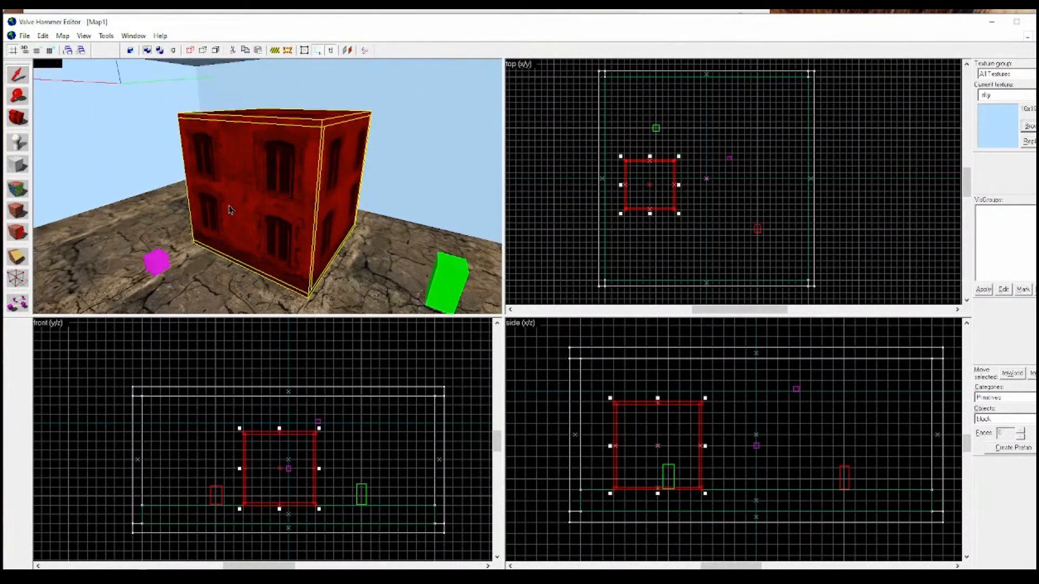
{"action": "key", "text": "w"}
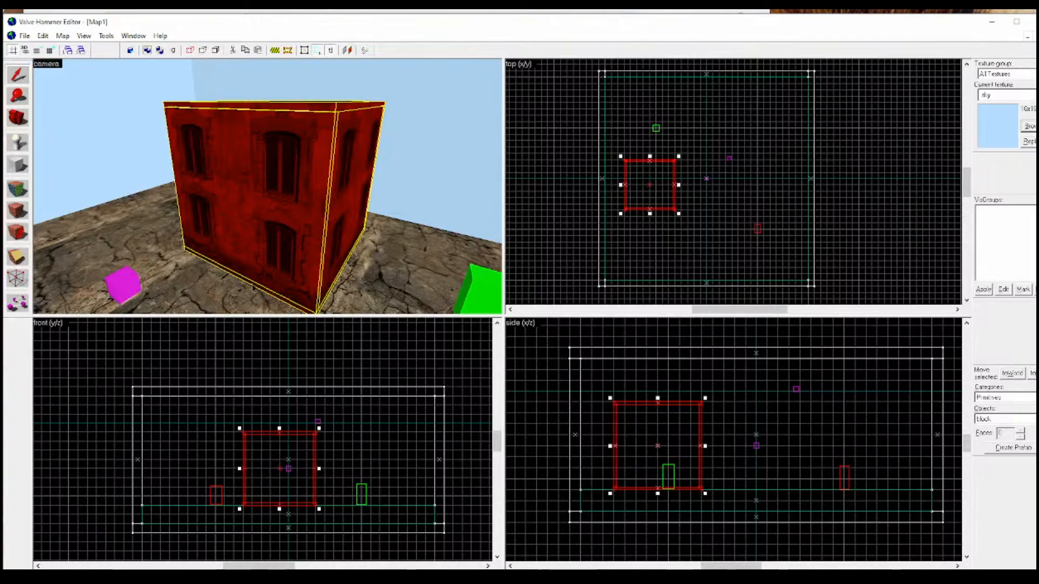
{"action": "key", "text": "w"}
{"action": "left_click", "coordinate": [23, 120]}
{"action": "left_click_drag", "start_coordinate": [189, 157], "coordinate": [267, 187]}
{"action": "key", "text": "w"}
{"action": "key", "text": "a"}
{"action": "key", "text": "w"}
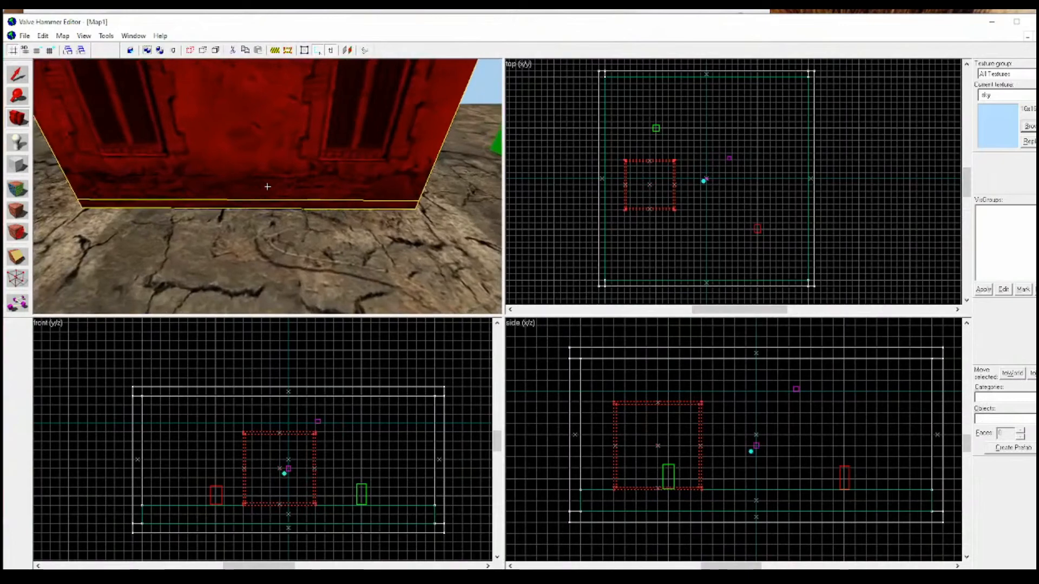
{"action": "key", "text": "w"}
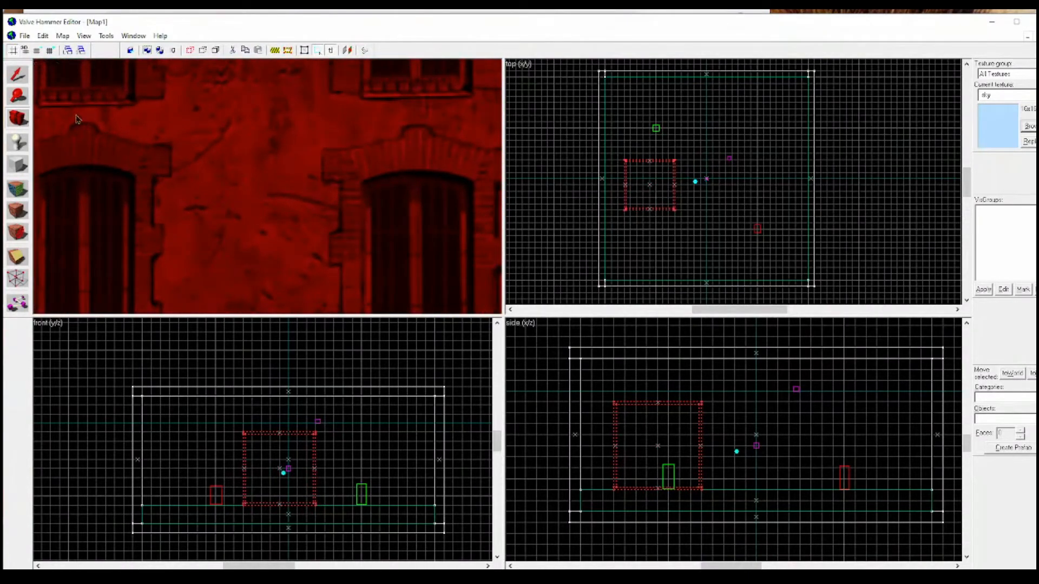
Clear the building's selection and inspect its hollow interior and outer facade in the 3D view.
{"action": "key", "text": "Escape"}
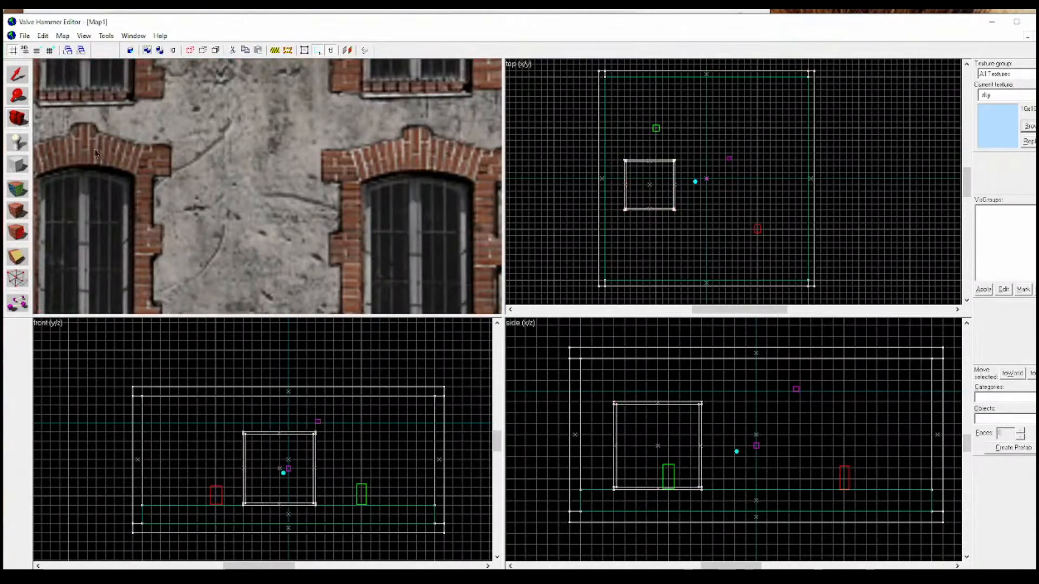
{"action": "key", "text": "z"}
{"action": "key", "text": "w"}
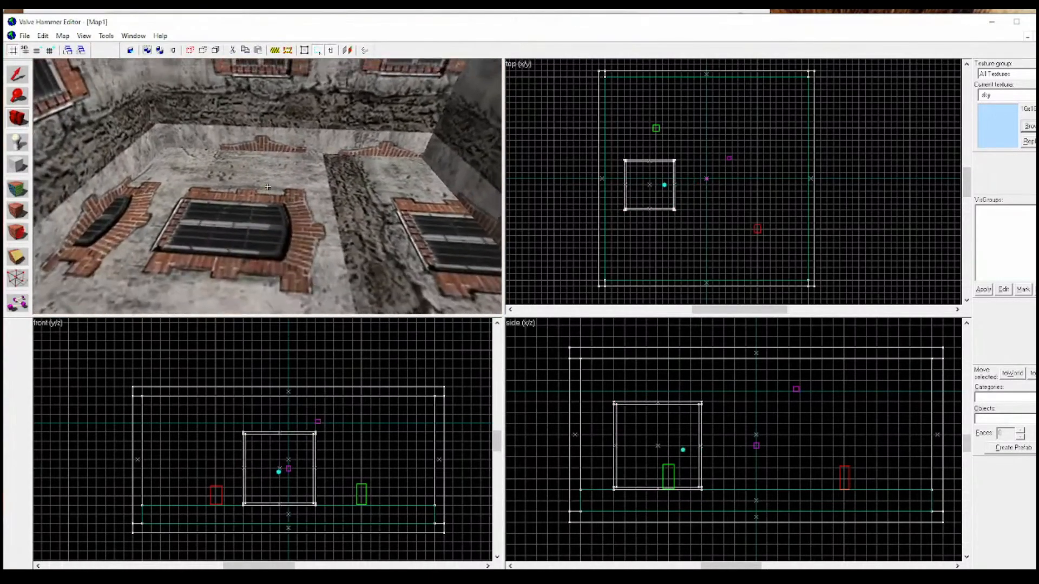
{"action": "key", "text": "w"}
{"action": "key", "text": "s"}
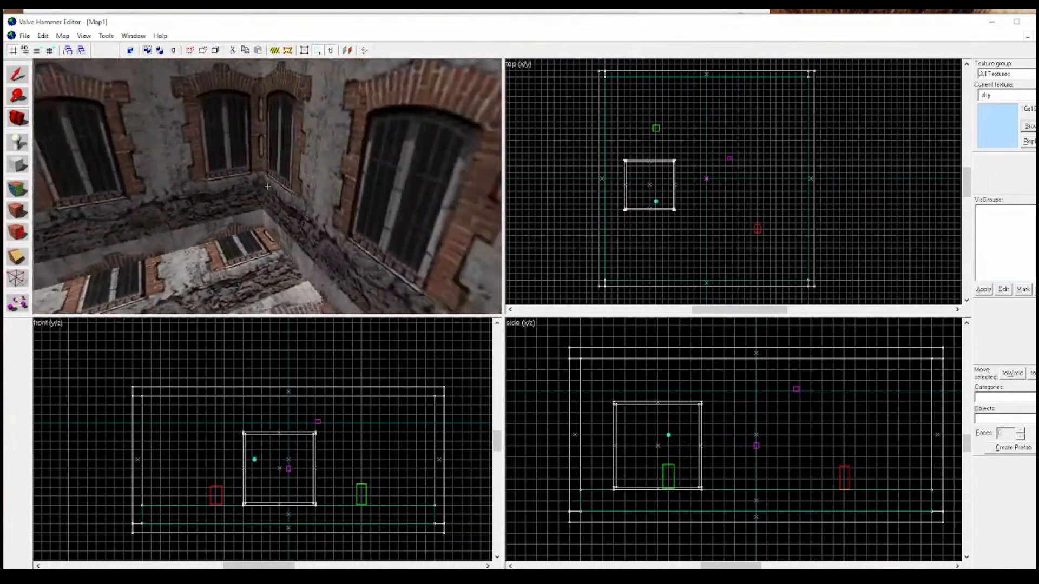
{"action": "key", "text": "s"}
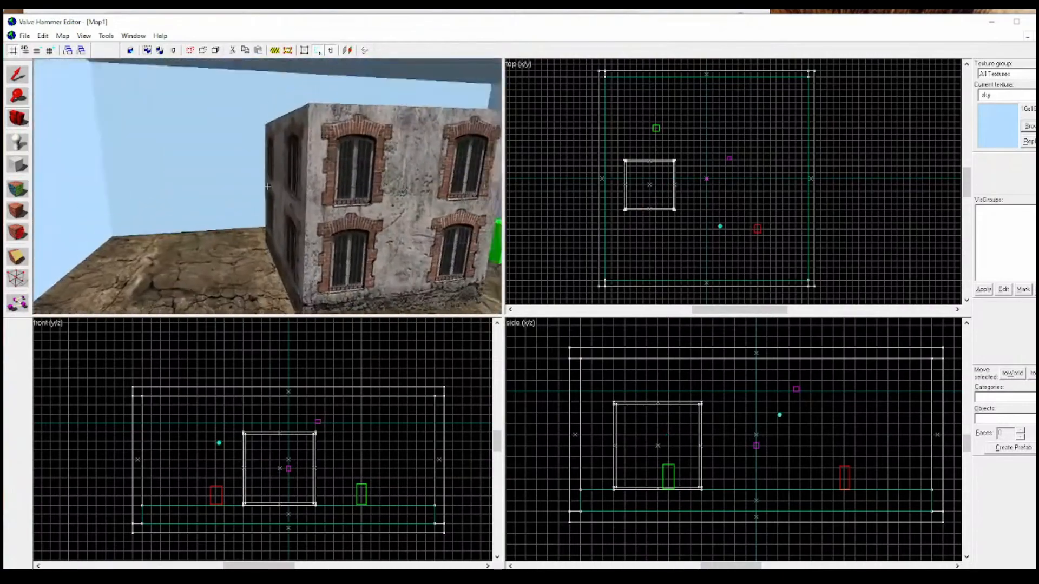
{"action": "key", "text": "w"}
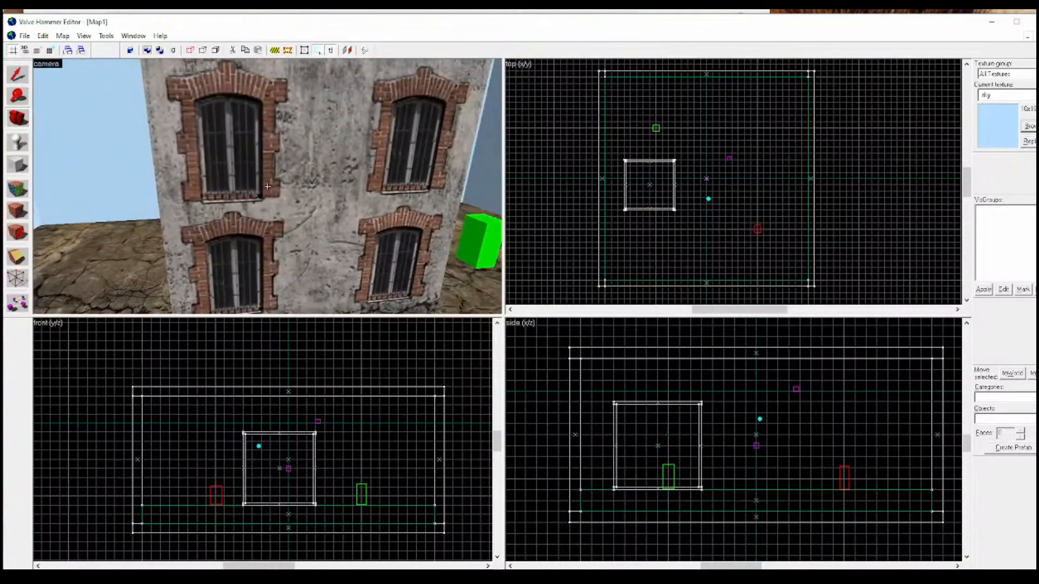
{"action": "key", "text": "w"}
{"action": "key", "text": "s"}
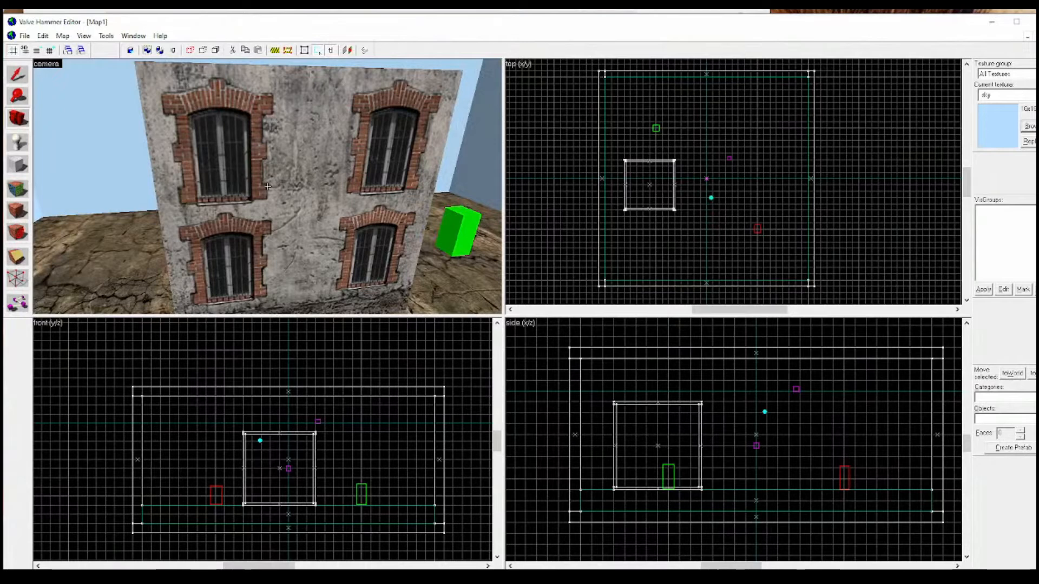
{"action": "key", "text": "d"}
{"action": "key", "text": "z"}
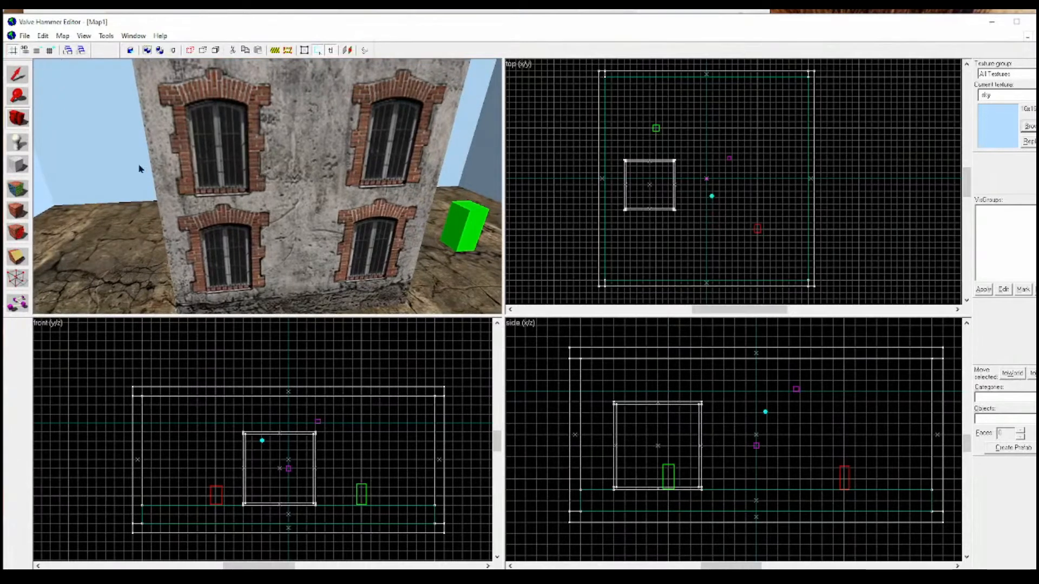
Start texture application, clear the sky filter in the texture browser and choose kl_wallpaper1 as the current texture.
{"action": "left_click", "coordinate": [14, 79]}
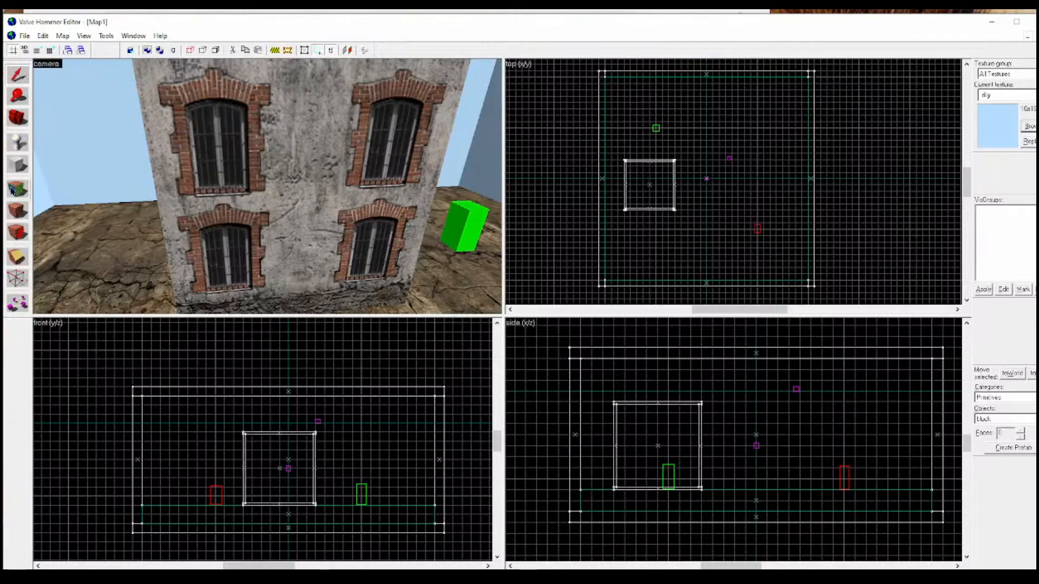
{"action": "left_click", "coordinate": [18, 189]}
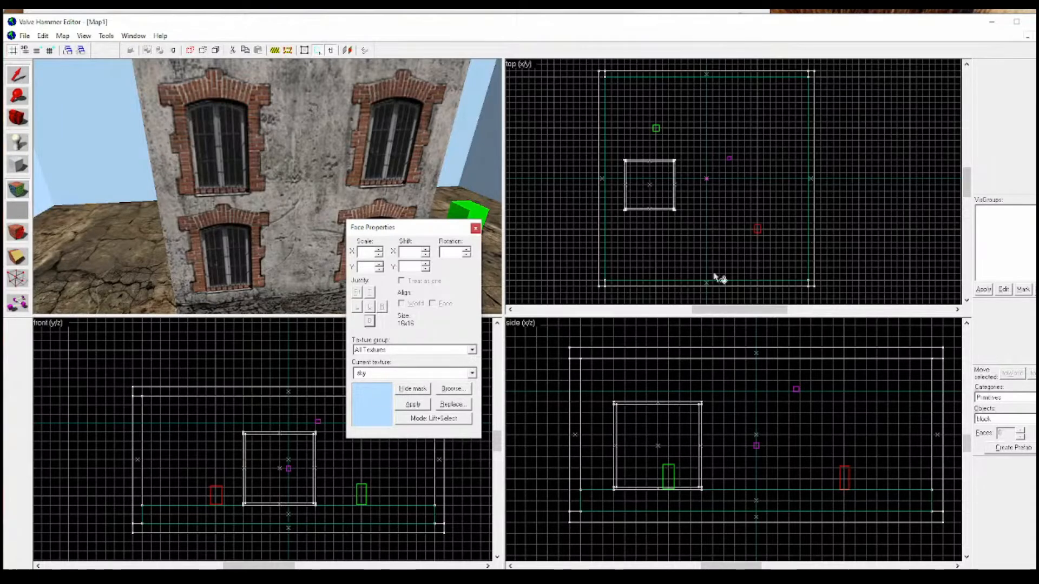
{"action": "left_click", "coordinate": [452, 389]}
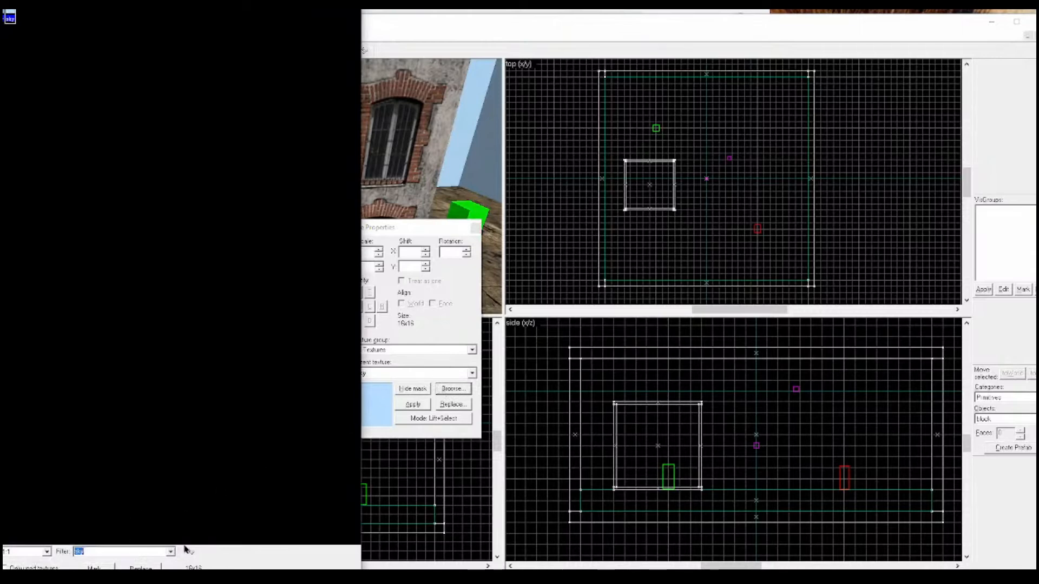
{"action": "left_click_drag", "start_coordinate": [154, 553], "coordinate": [77, 553]}
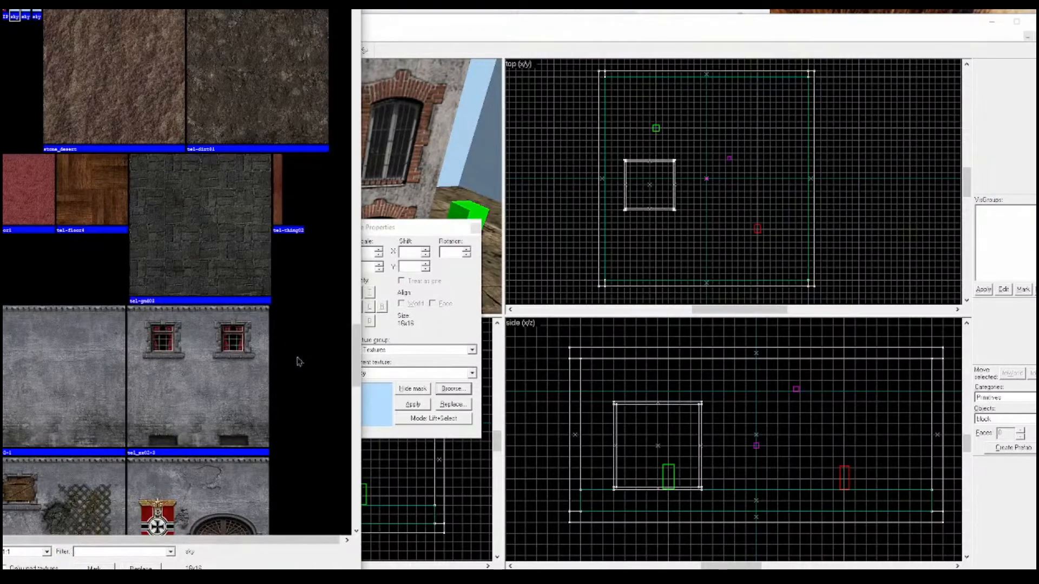
{"action": "left_click_drag", "start_coordinate": [355, 357], "coordinate": [349, 227]}
{"action": "left_click", "coordinate": [42, 284]}
{"action": "double_click", "coordinate": [72, 301]}
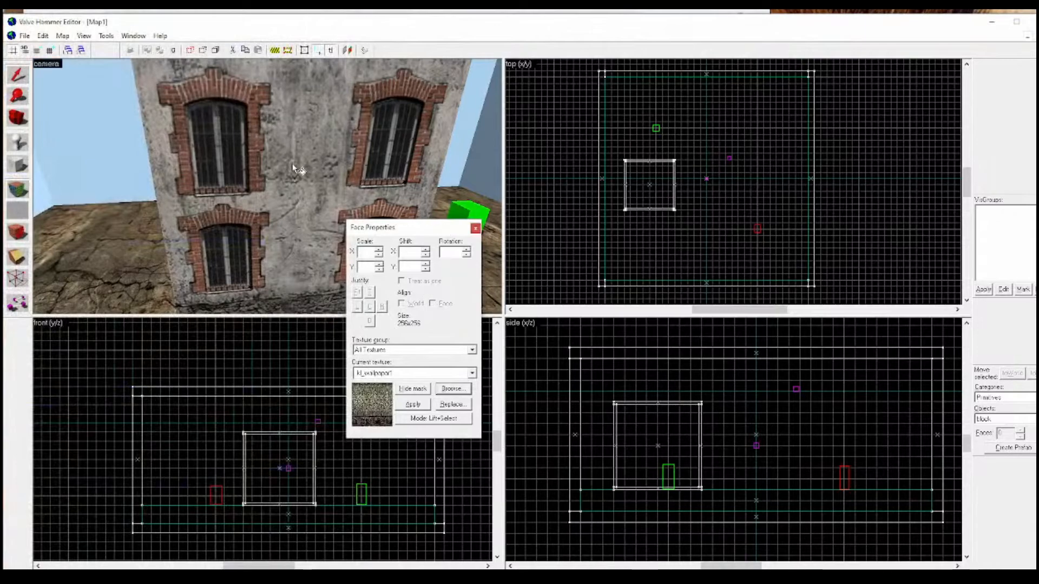
Apply the kl_wallpaper1 texture to one interior wall face of the hollow building.
{"action": "scroll", "coordinate": [293, 165], "scroll_direction": "up", "scroll_amount": 10}
{"action": "scroll", "coordinate": [295, 169], "scroll_direction": "up", "scroll_amount": 4}
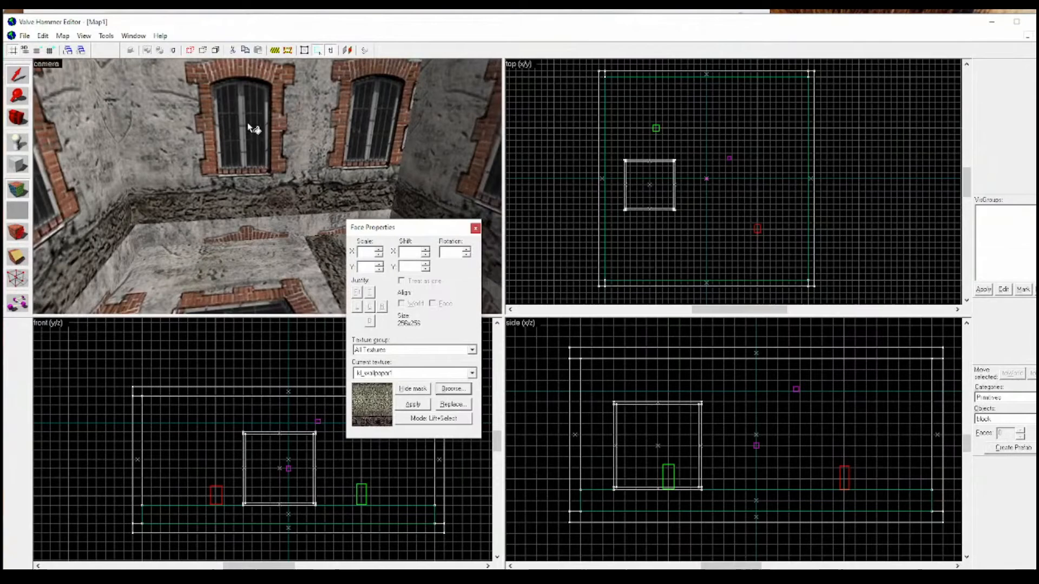
{"action": "left_click", "coordinate": [266, 106]}
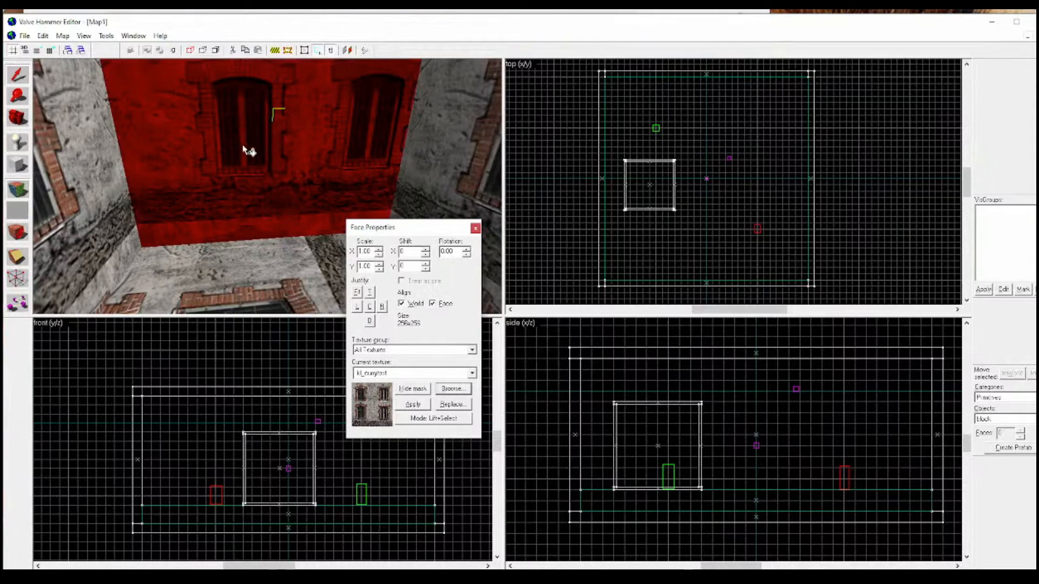
{"action": "key", "text": "a"}
{"action": "key", "text": "d"}
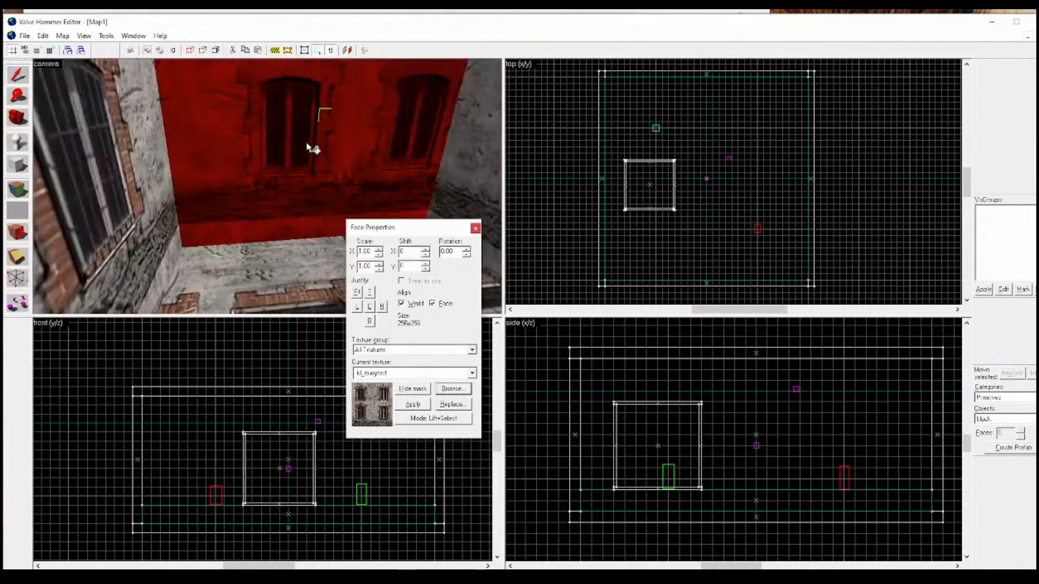
{"action": "key", "text": "a"}
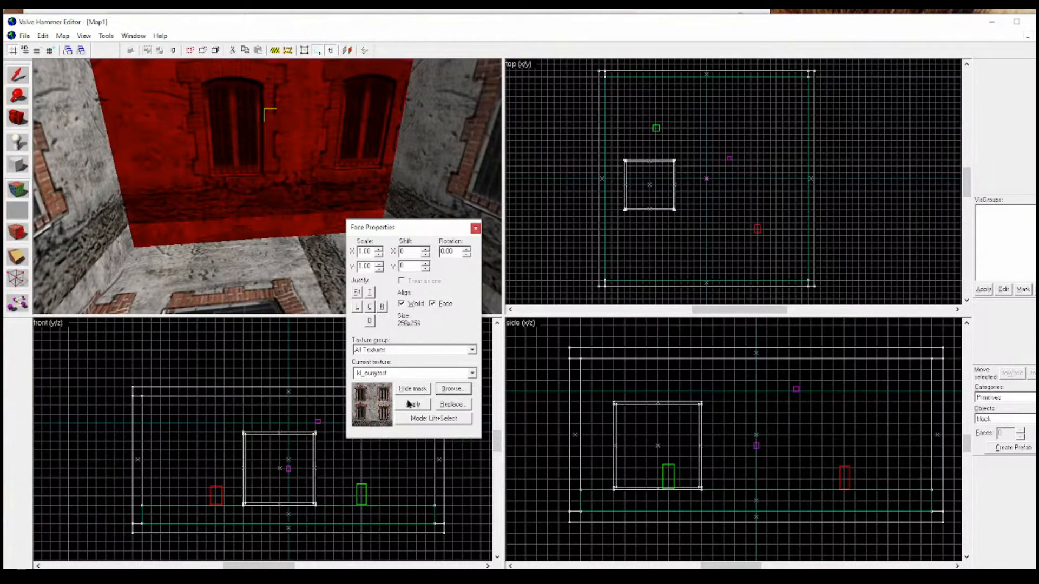
{"action": "left_click", "coordinate": [380, 377]}
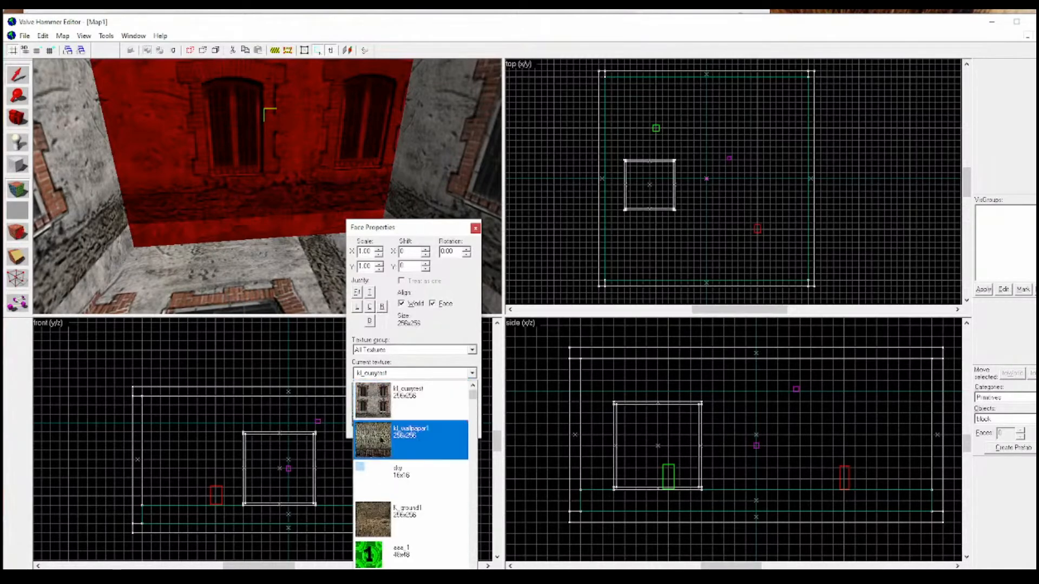
{"action": "left_click", "coordinate": [381, 442]}
{"action": "left_click", "coordinate": [379, 374]}
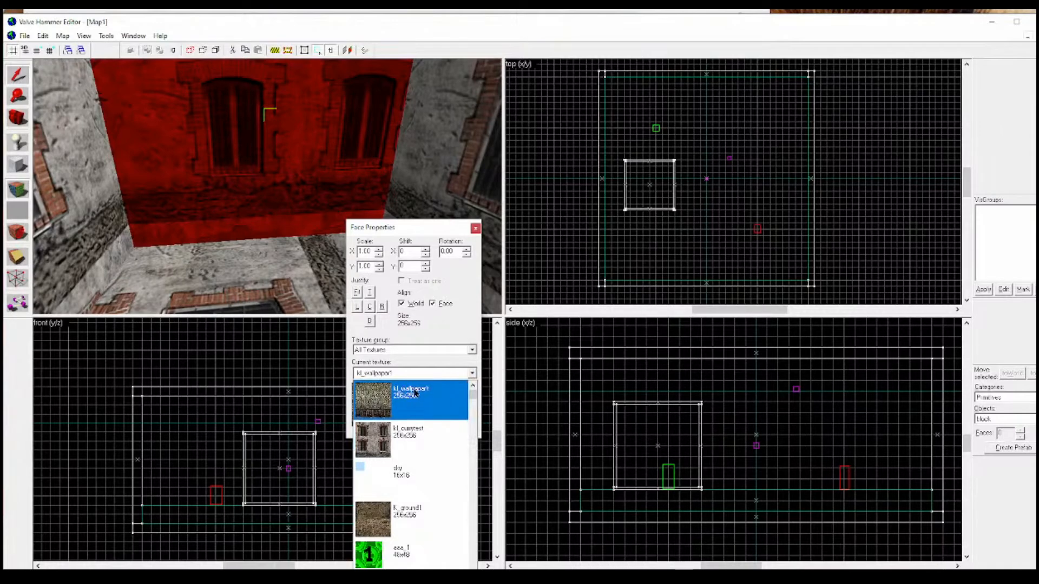
{"action": "left_click", "coordinate": [376, 394]}
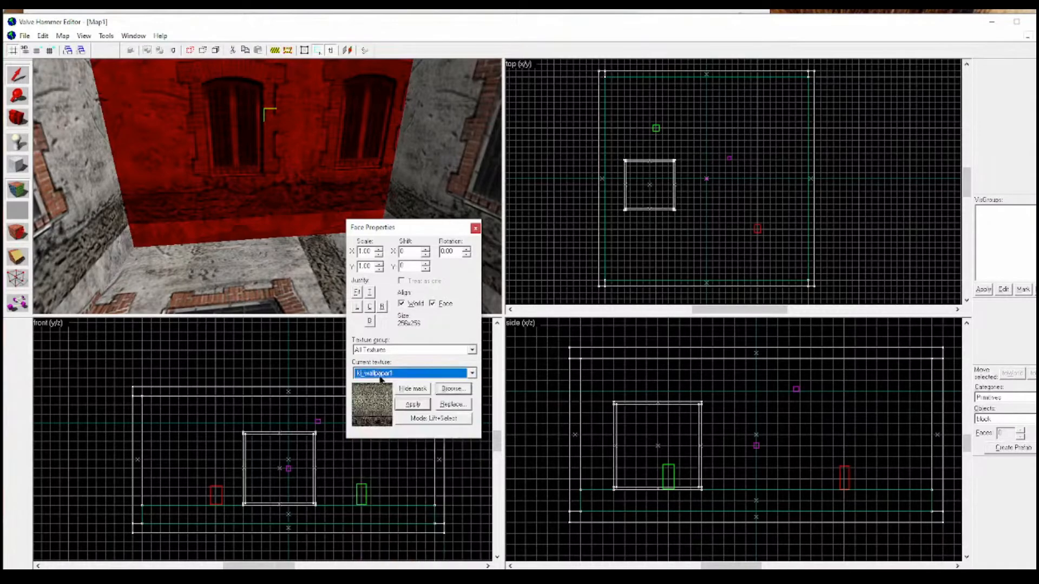
{"action": "left_click", "coordinate": [413, 404]}
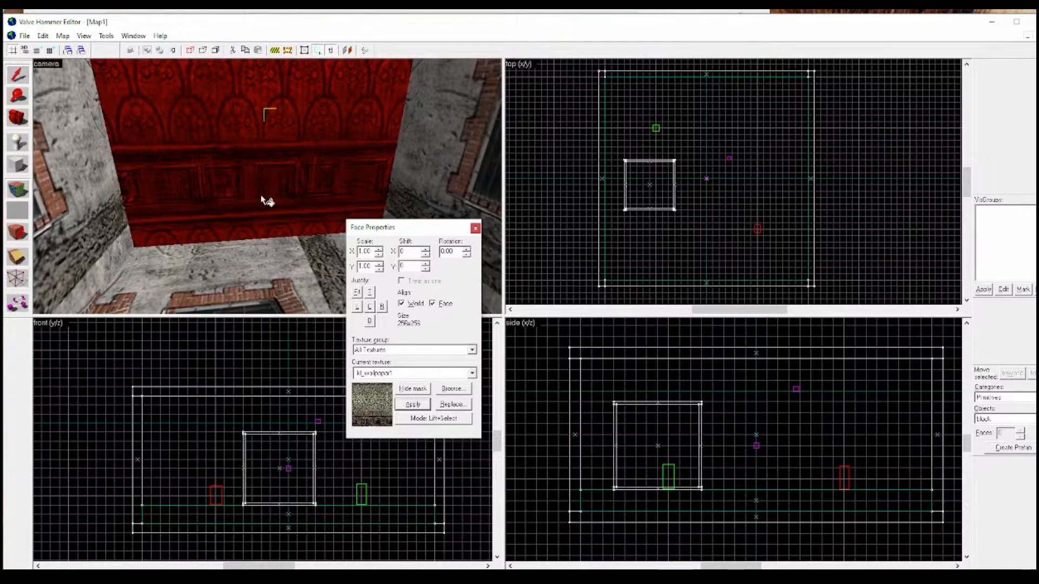
Justify the wallpaper to the bottom of the selected wall face and finish the face edit.
{"action": "left_click", "coordinate": [370, 323]}
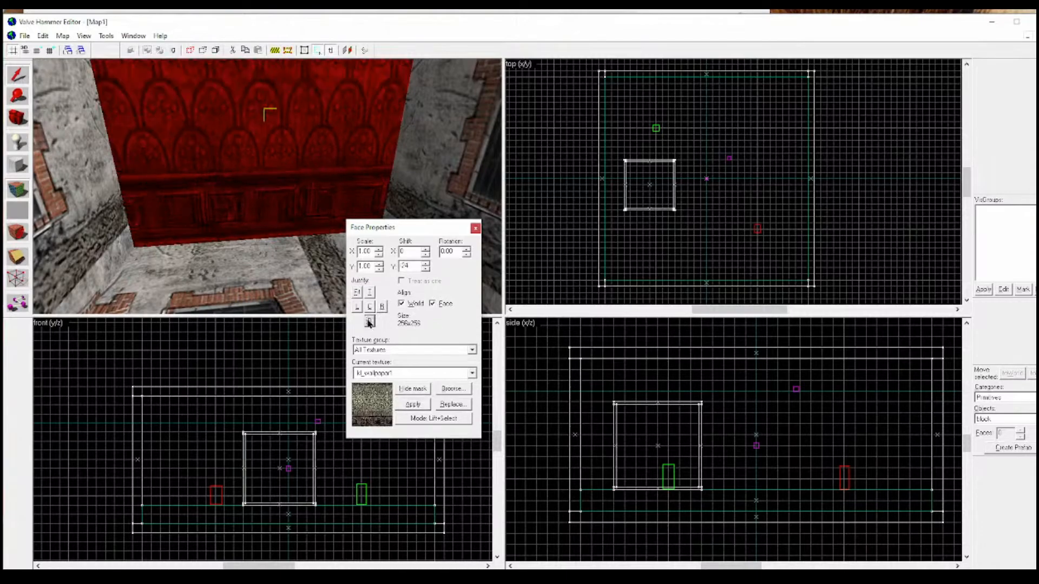
{"action": "key", "text": "s"}
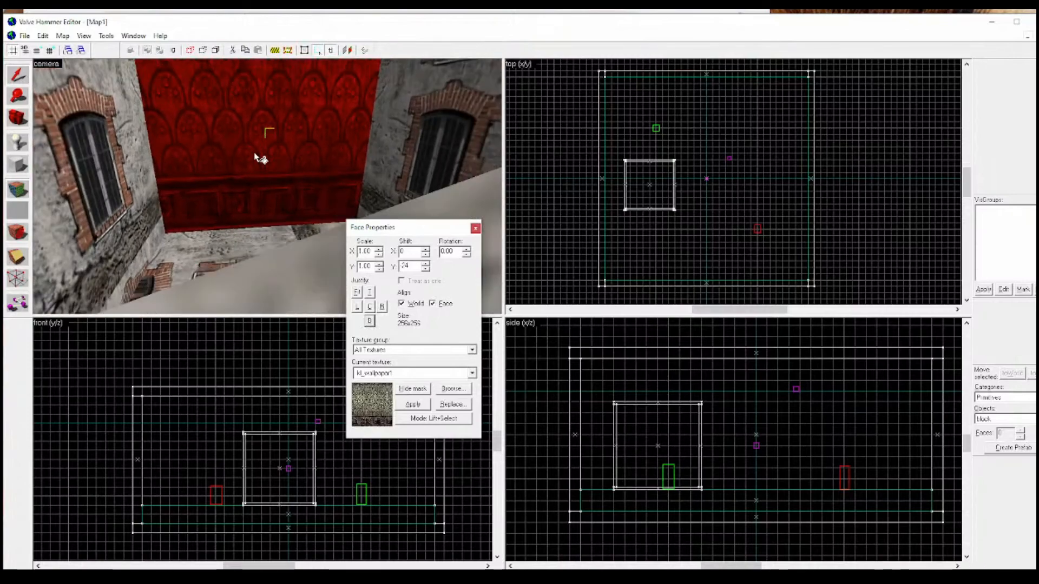
{"action": "key", "text": "w"}
{"action": "left_click", "coordinate": [474, 228]}
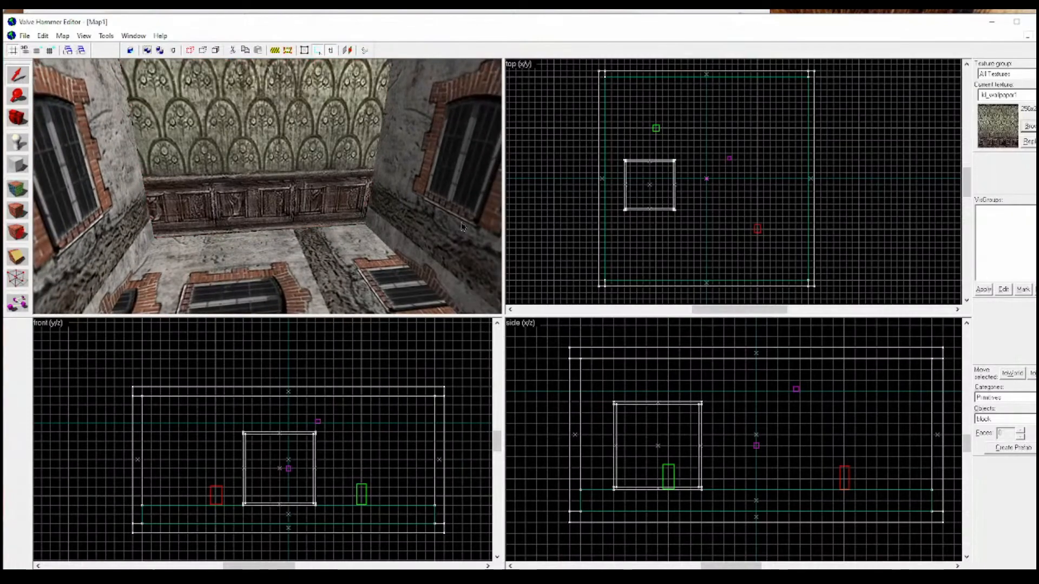
Apply the kl_wallpaper1 texture to a second interior wall of the building and close the face properties.
{"action": "left_click", "coordinate": [24, 119]}
{"action": "left_click_drag", "start_coordinate": [162, 163], "coordinate": [267, 186]}
{"action": "key", "text": "shift+b"}
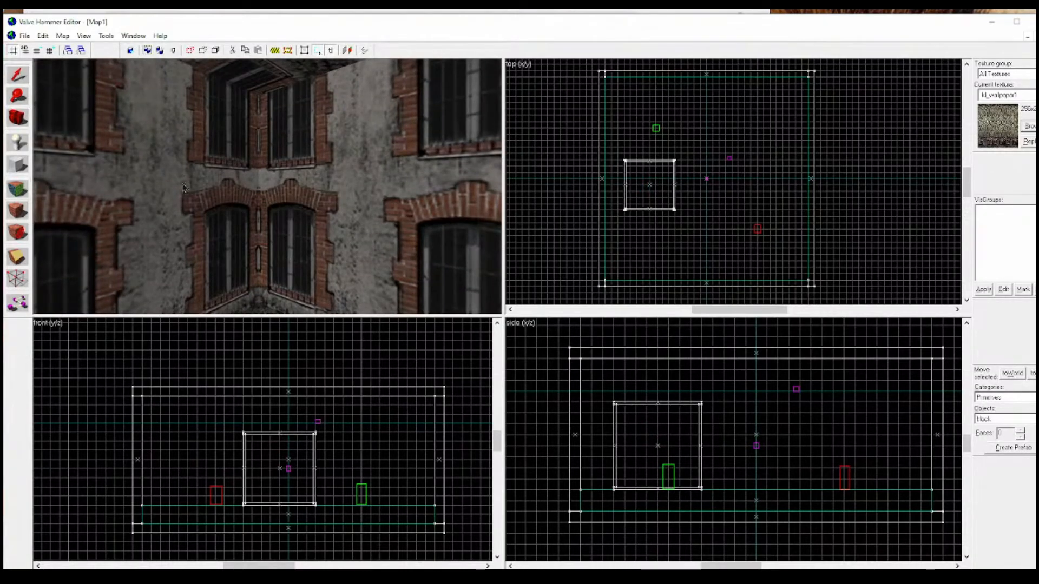
{"action": "left_click", "coordinate": [17, 189]}
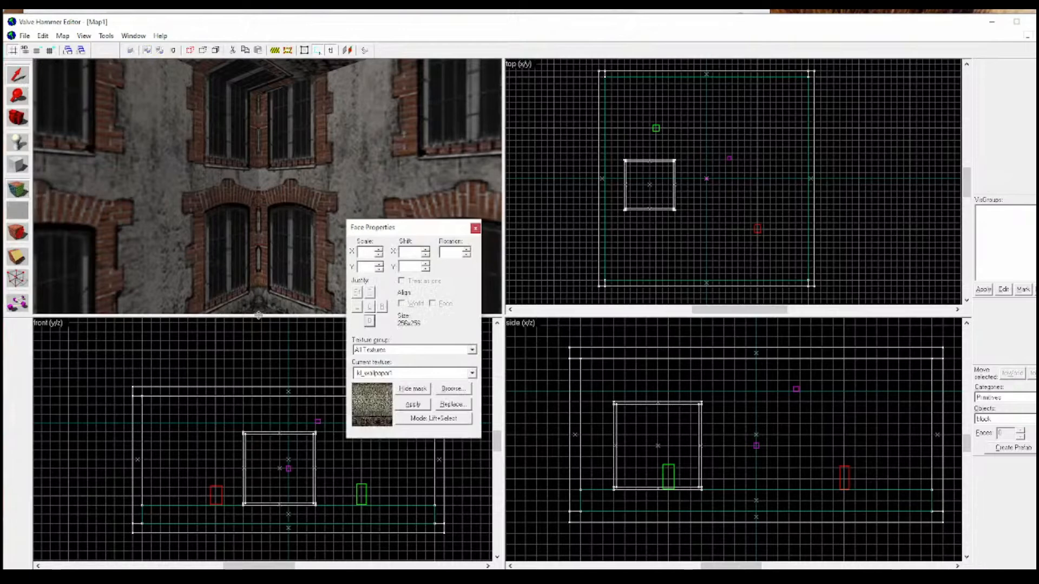
{"action": "left_click", "coordinate": [147, 209]}
{"action": "left_click", "coordinate": [402, 374]}
{"action": "left_click", "coordinate": [411, 437]}
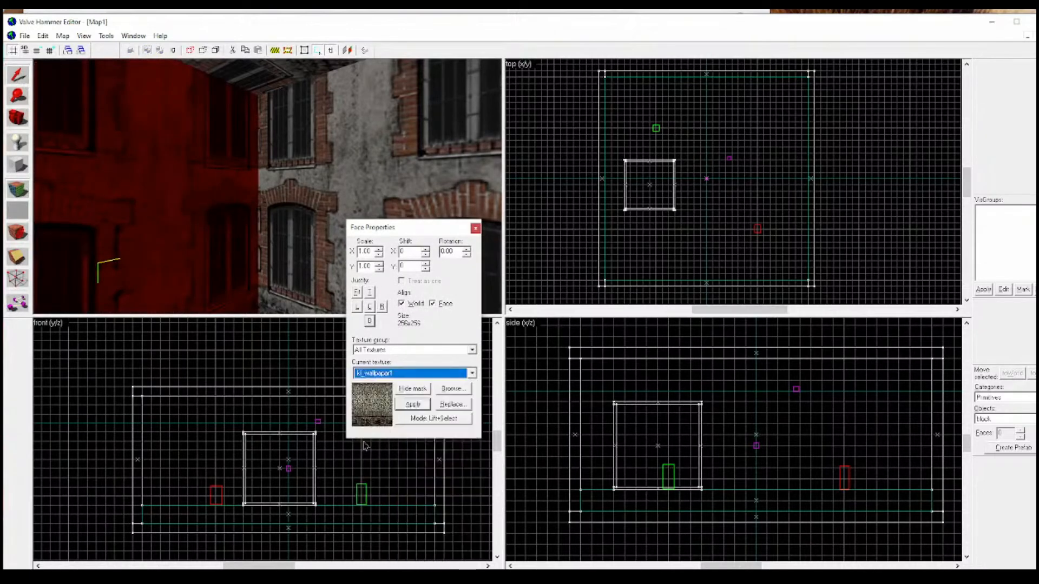
{"action": "left_click", "coordinate": [425, 408]}
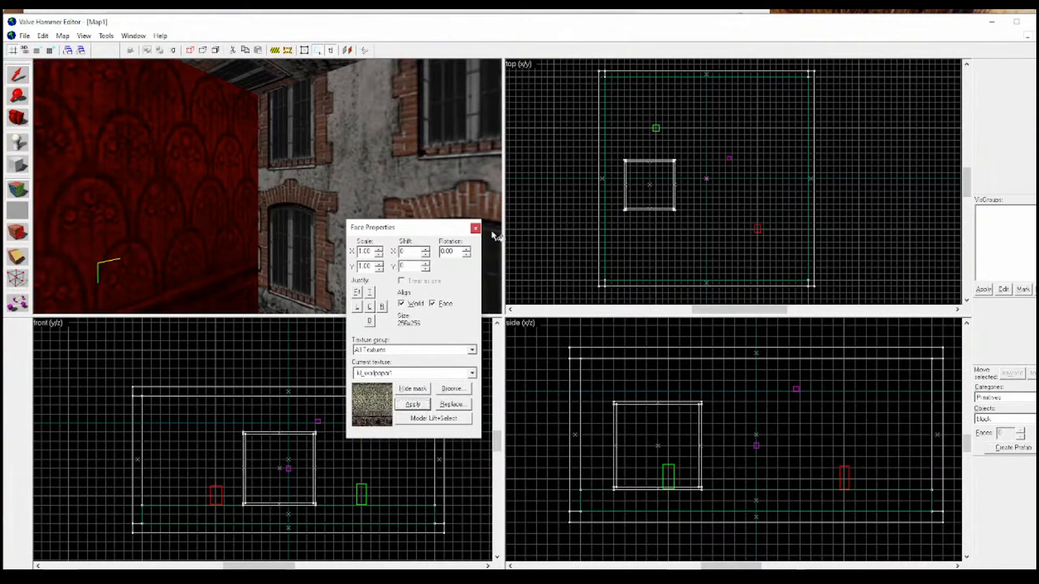
{"action": "left_click", "coordinate": [476, 228]}
Select the two remaining interior walls together, apply kl_wallpaper1 and justify it to the bottom of both faces.
{"action": "left_click", "coordinate": [18, 116]}
{"action": "left_click_drag", "start_coordinate": [162, 173], "coordinate": [267, 187]}
{"action": "left_click", "coordinate": [21, 75]}
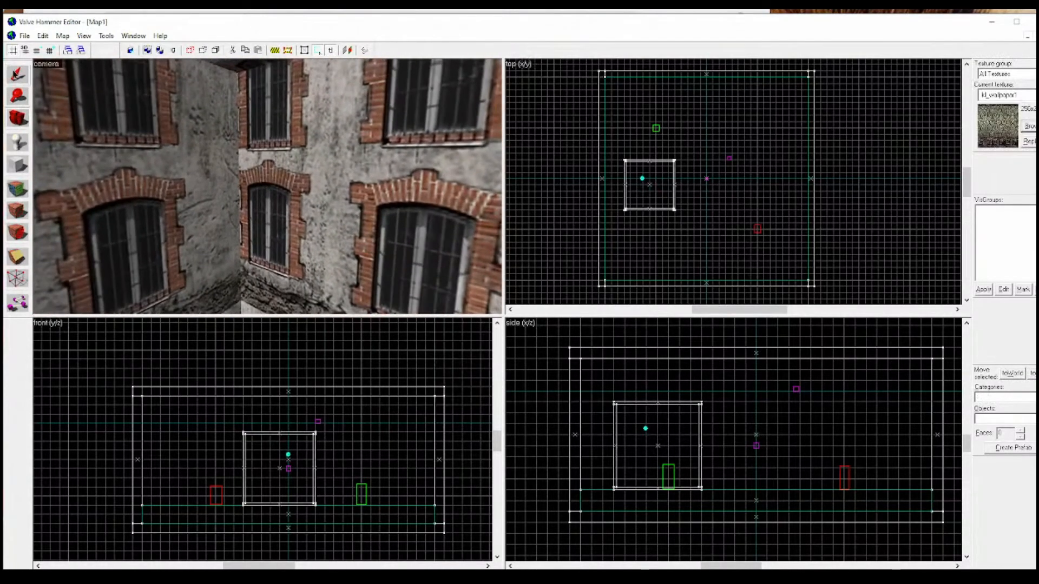
{"action": "key", "text": "shift+a"}
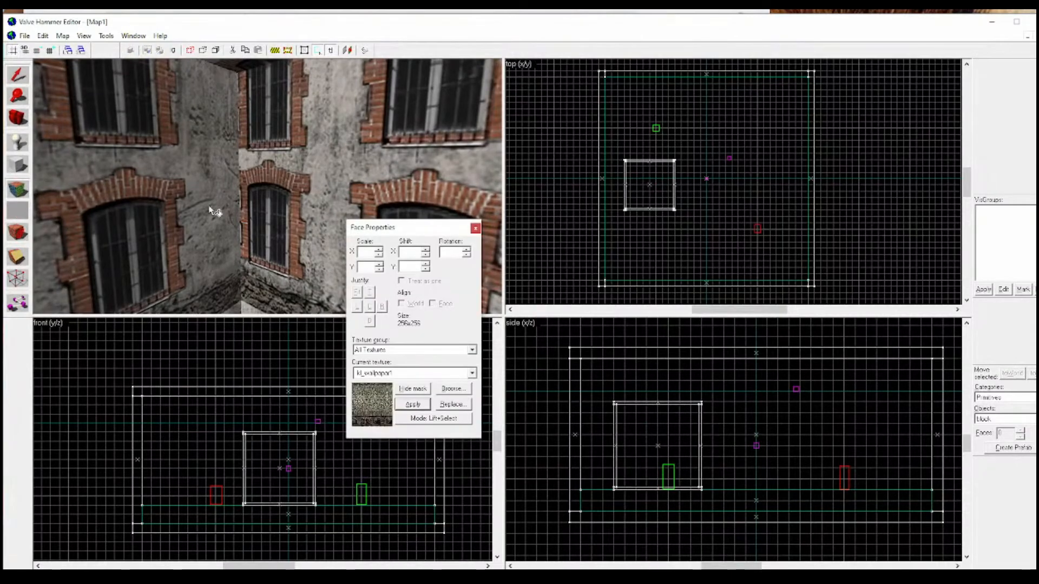
{"action": "left_click", "coordinate": [185, 186]}
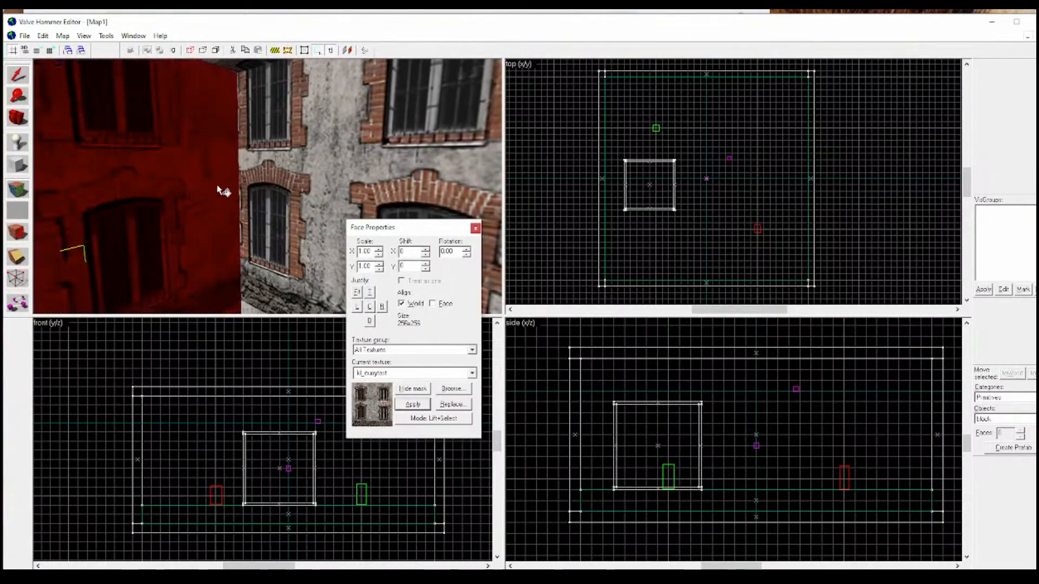
{"action": "left_click", "coordinate": [301, 165]}
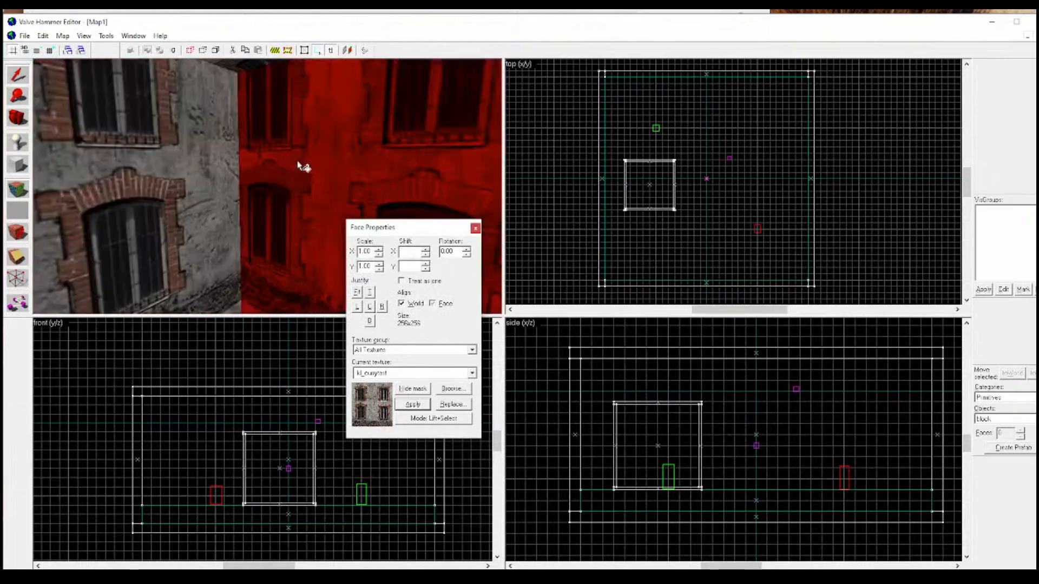
{"action": "left_click", "coordinate": [181, 165], "text": "ctrl"}
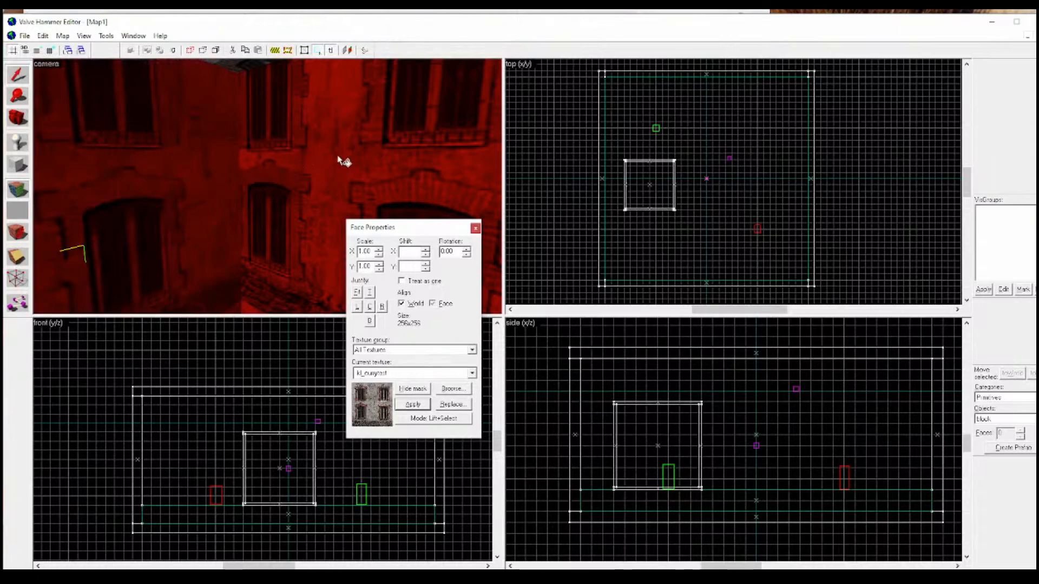
{"action": "left_click", "coordinate": [418, 377]}
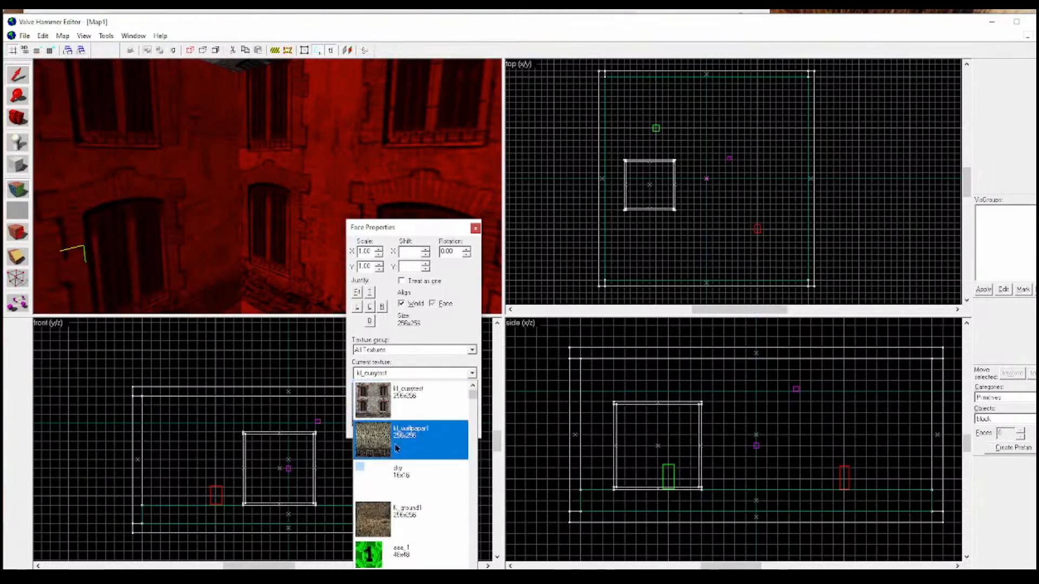
{"action": "left_click", "coordinate": [413, 441]}
{"action": "left_click", "coordinate": [416, 405]}
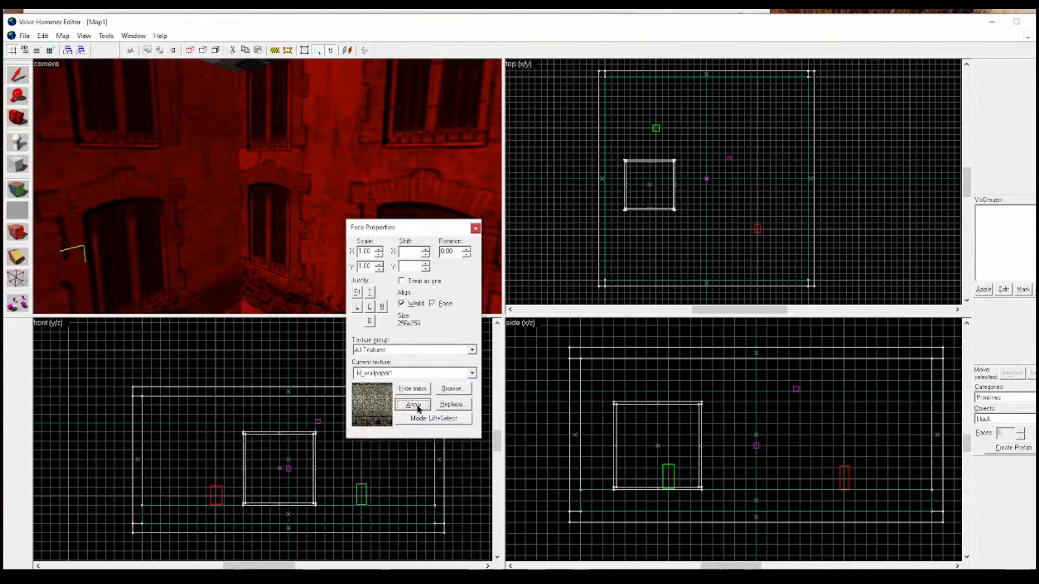
{"action": "left_click", "coordinate": [369, 321]}
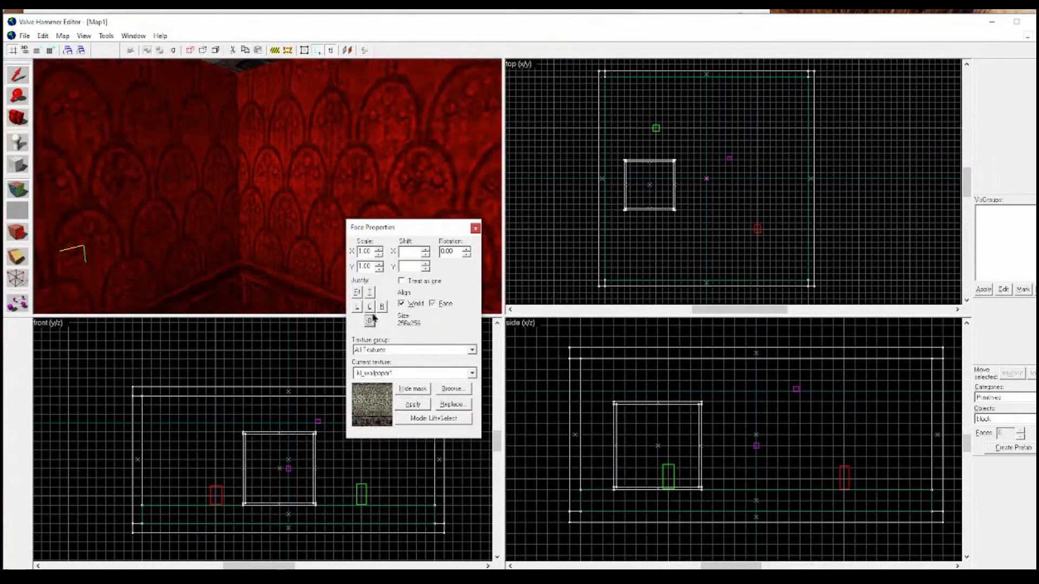
{"action": "left_click", "coordinate": [475, 228]}
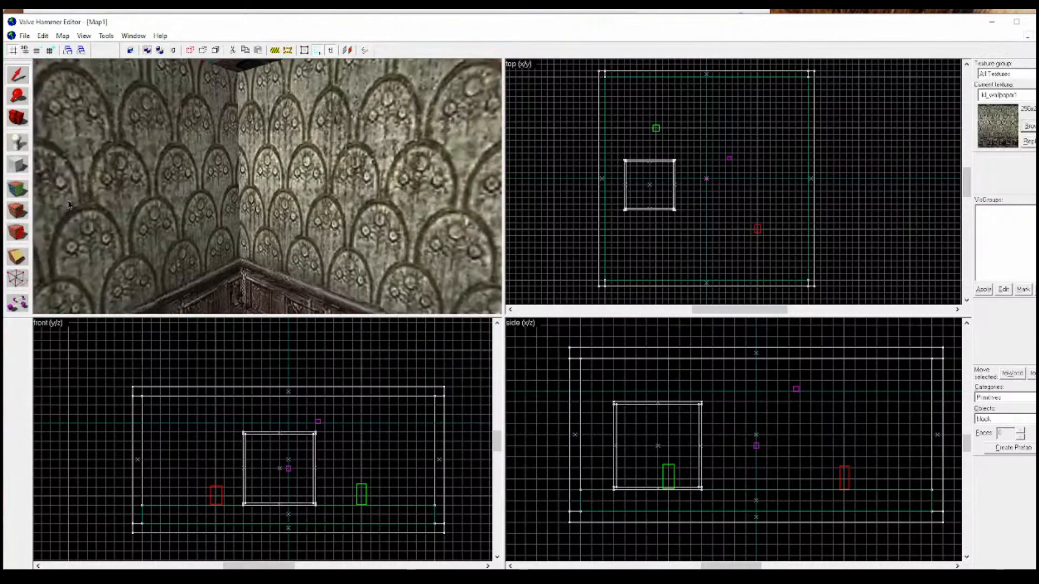
Inspect the wallpapered interior and the building's outer facade from several viewpoints in the 3D view.
{"action": "left_click", "coordinate": [20, 120]}
{"action": "mouse_move", "coordinate": [267, 187]}
{"action": "left_mouse_down"}
{"action": "mouse_move", "coordinate": [292, 230]}
{"action": "mouse_move", "coordinate": [268, 186]}
{"action": "mouse_move", "coordinate": [259, 196]}
{"action": "left_mouse_up"}
{"action": "key", "text": "w"}
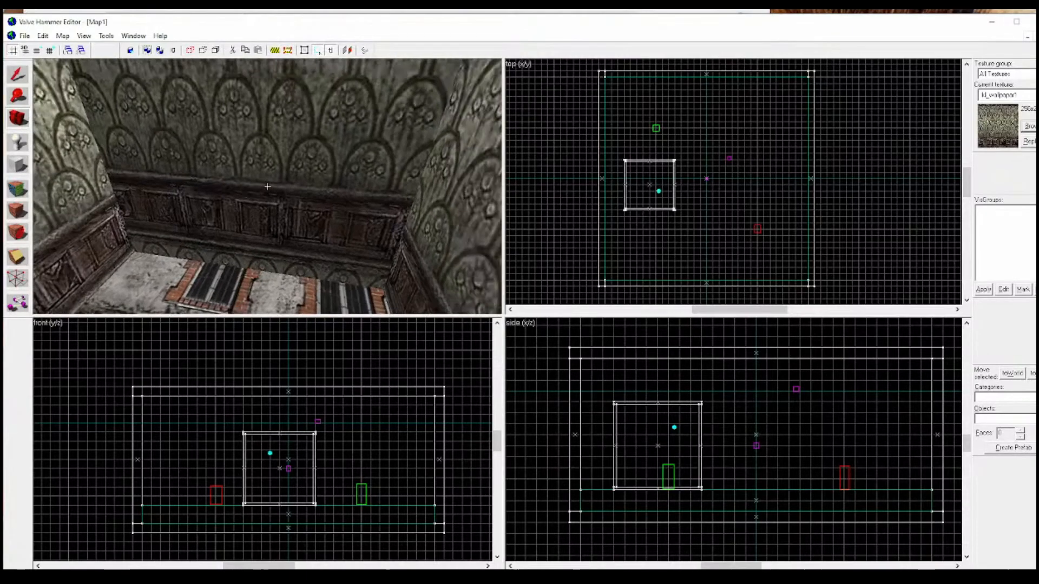
{"action": "left_click_drag", "start_coordinate": [267, 187], "coordinate": [267, 187]}
{"action": "key", "text": "s"}
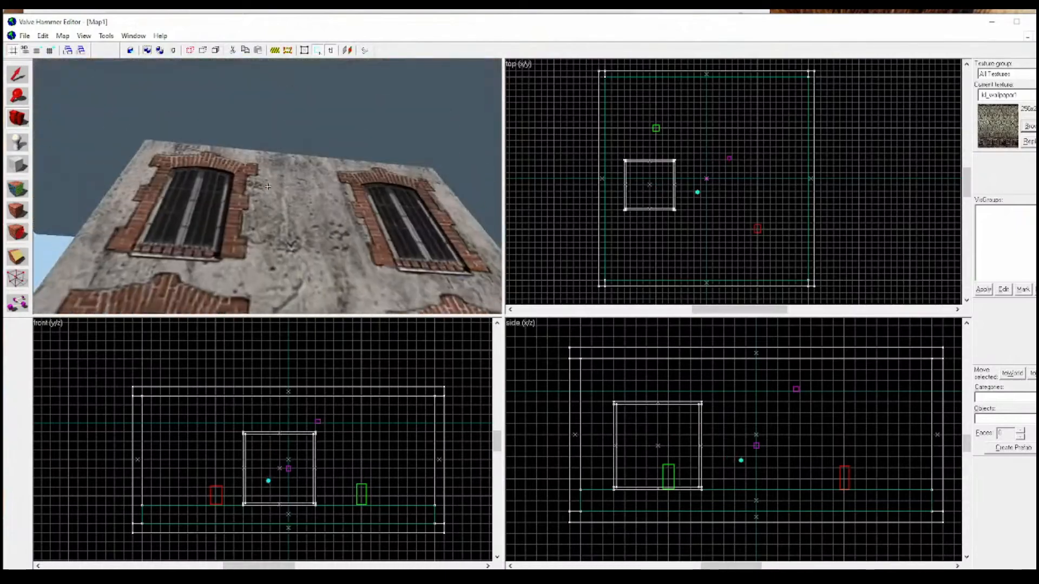
{"action": "key", "text": "w"}
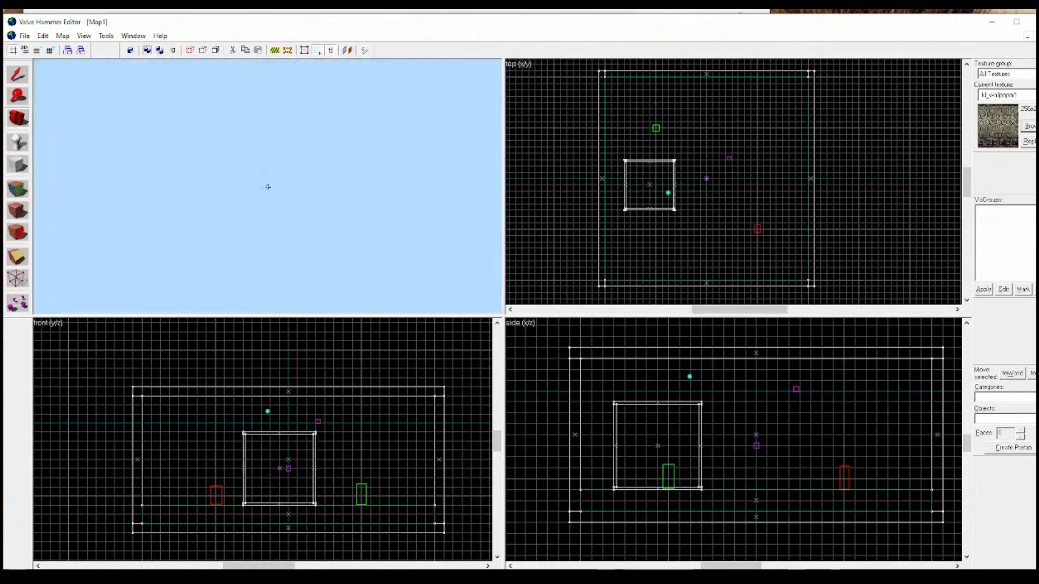
{"action": "key", "text": "s"}
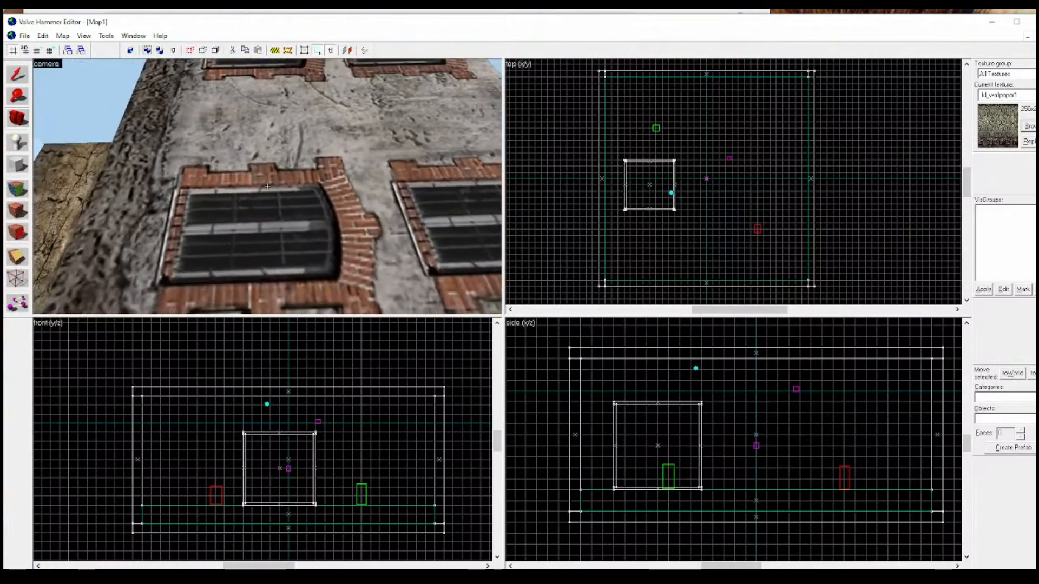
{"action": "key", "text": "w"}
{"action": "key", "text": "d"}
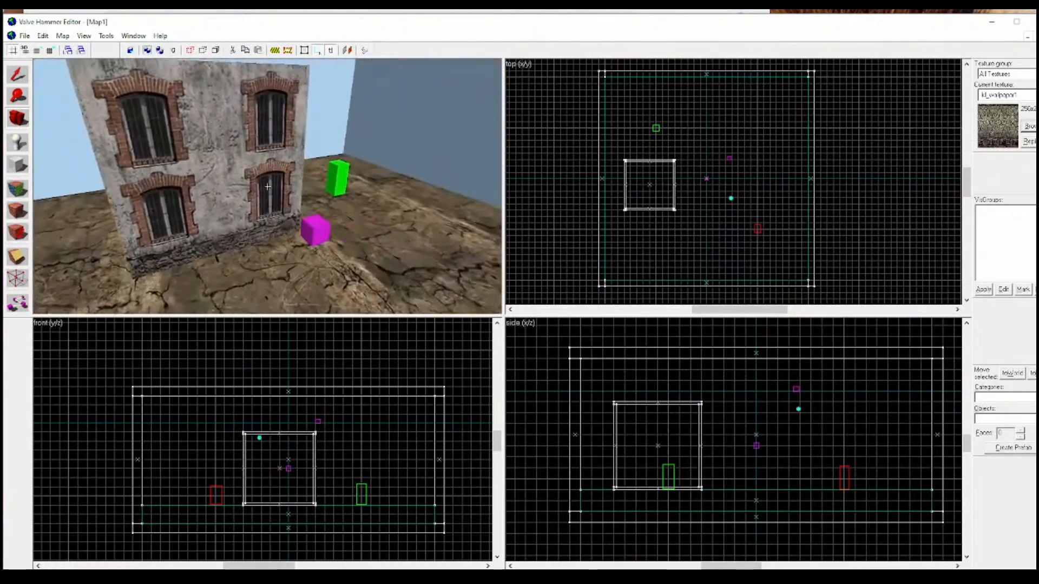
{"action": "key", "text": "w"}
{"action": "key", "text": "w"}
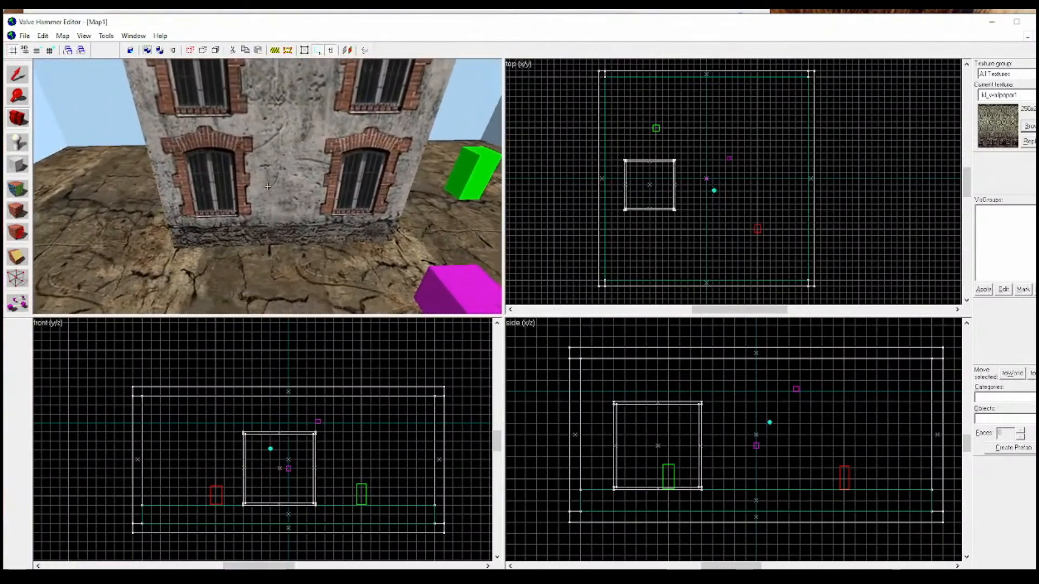
{"action": "key", "text": "w"}
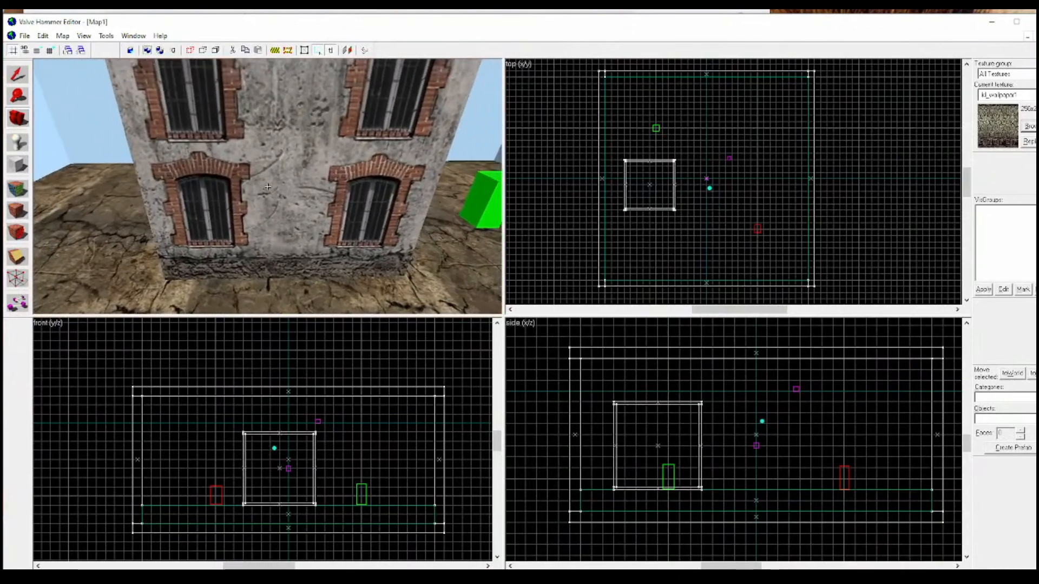
{"action": "key", "text": "w"}
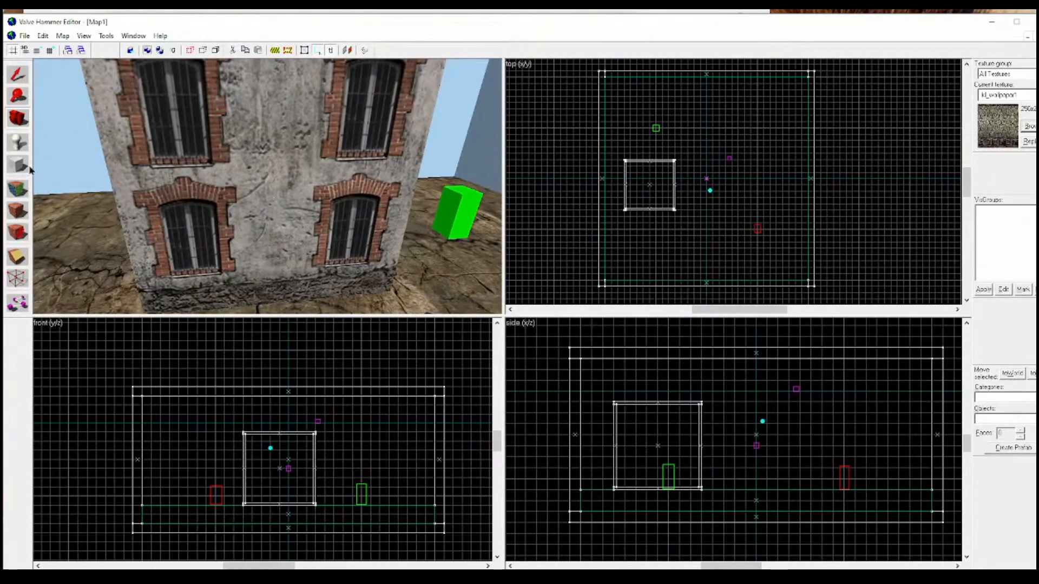
Choose aaa_1 from the texture browser as the current texture.
{"action": "left_click", "coordinate": [1030, 126]}
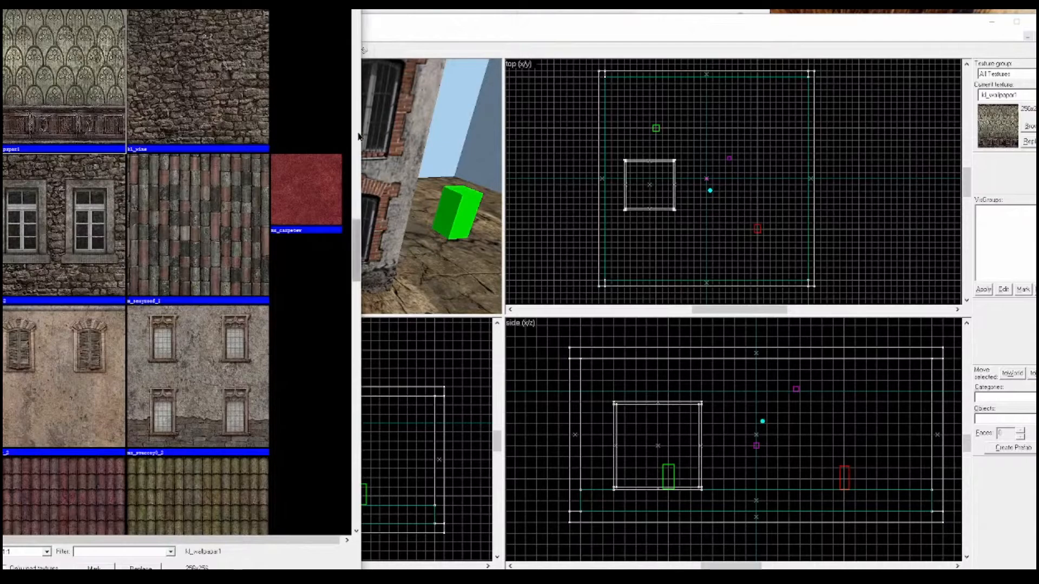
{"action": "left_click_drag", "start_coordinate": [357, 255], "coordinate": [357, 45]}
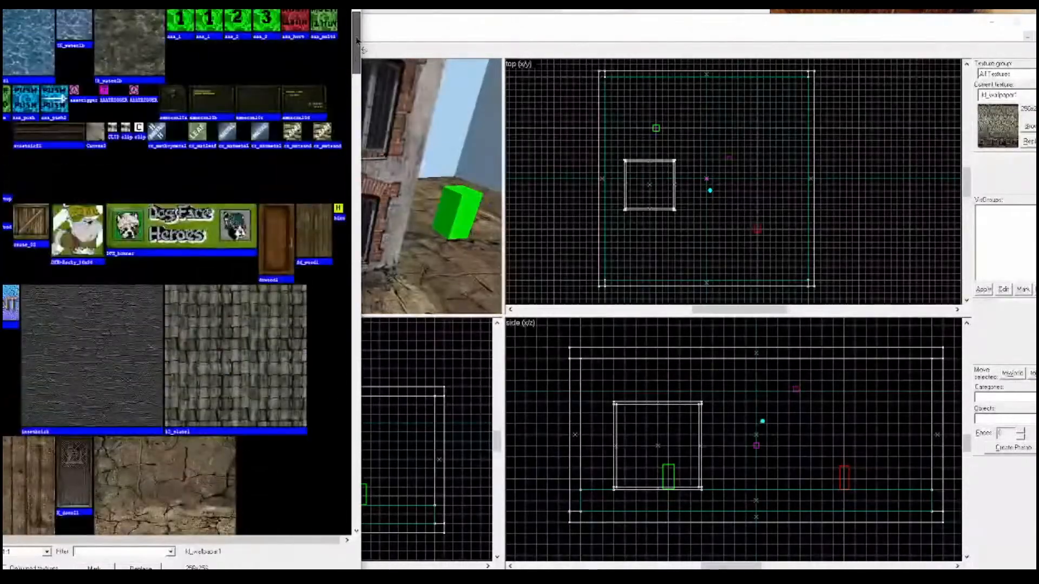
{"action": "left_click", "coordinate": [184, 28]}
{"action": "double_click", "coordinate": [184, 28]}
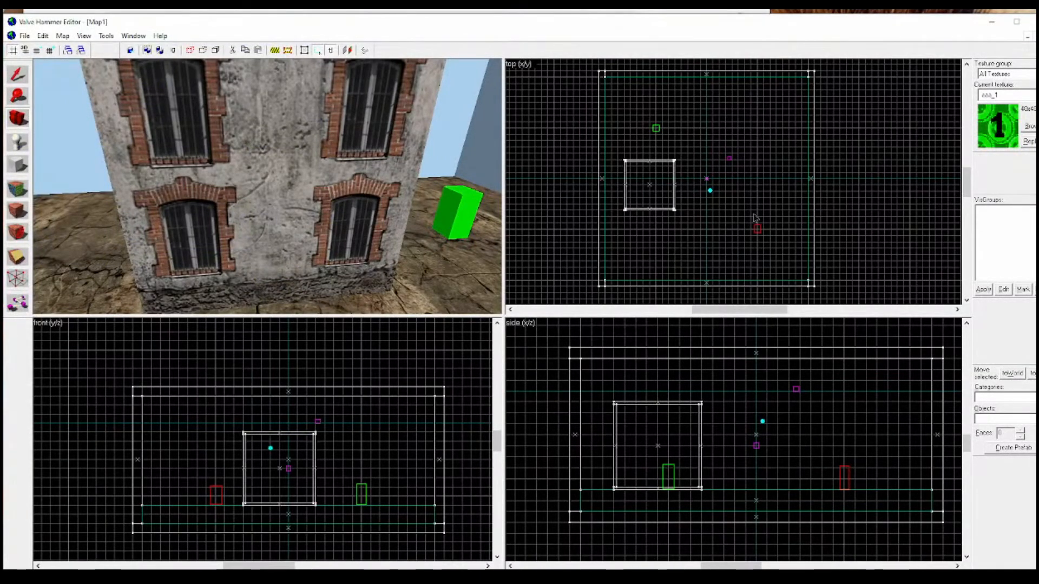
{"action": "scroll", "coordinate": [839, 154], "scroll_direction": "down", "scroll_amount": 1}
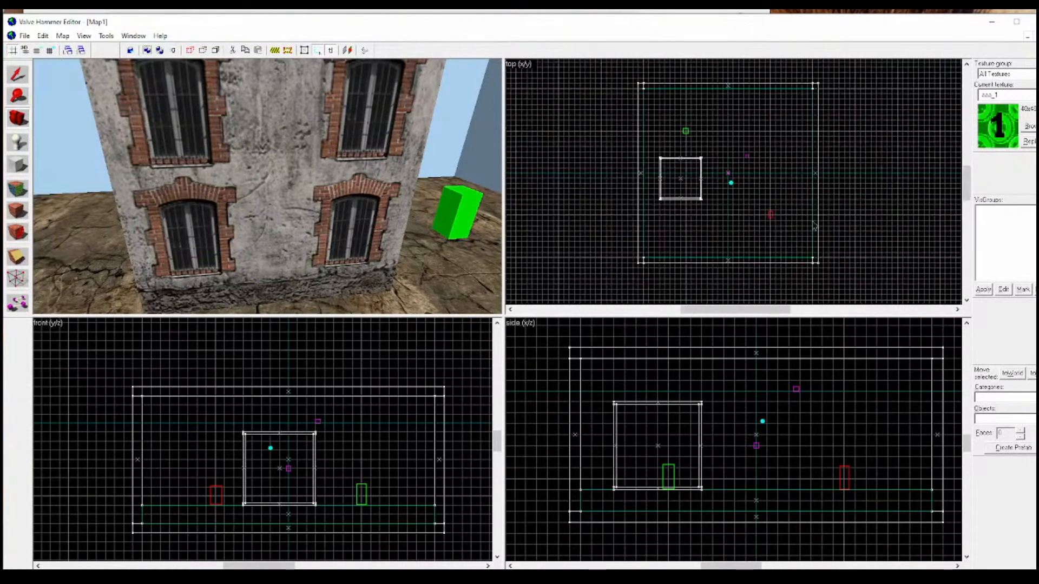
{"action": "scroll", "coordinate": [693, 203], "scroll_direction": "up", "scroll_amount": 3}
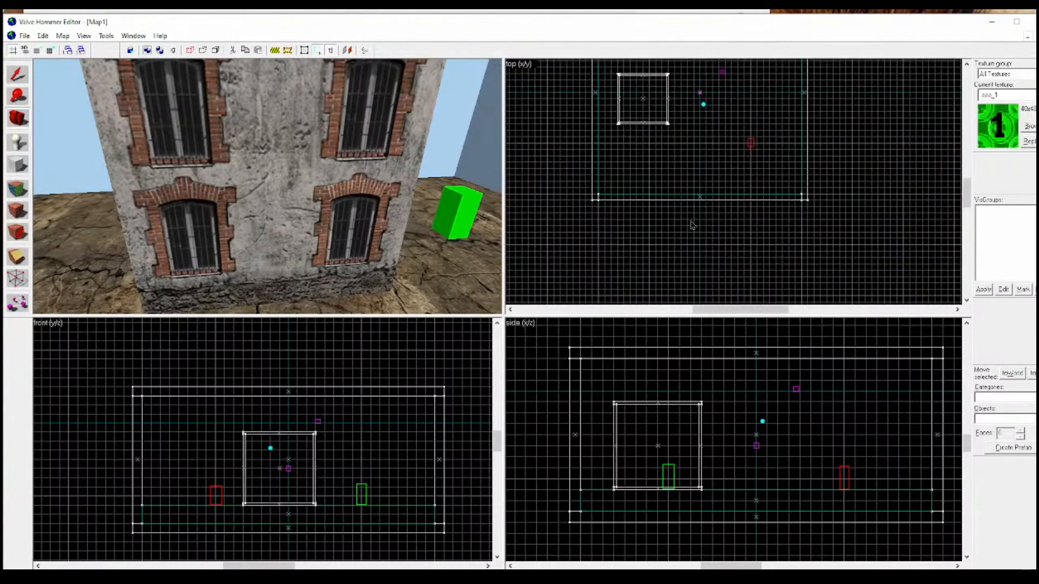
{"action": "scroll", "coordinate": [693, 225], "scroll_direction": "down", "scroll_amount": 1}
{"action": "scroll", "coordinate": [663, 151], "scroll_direction": "up", "scroll_amount": 4}
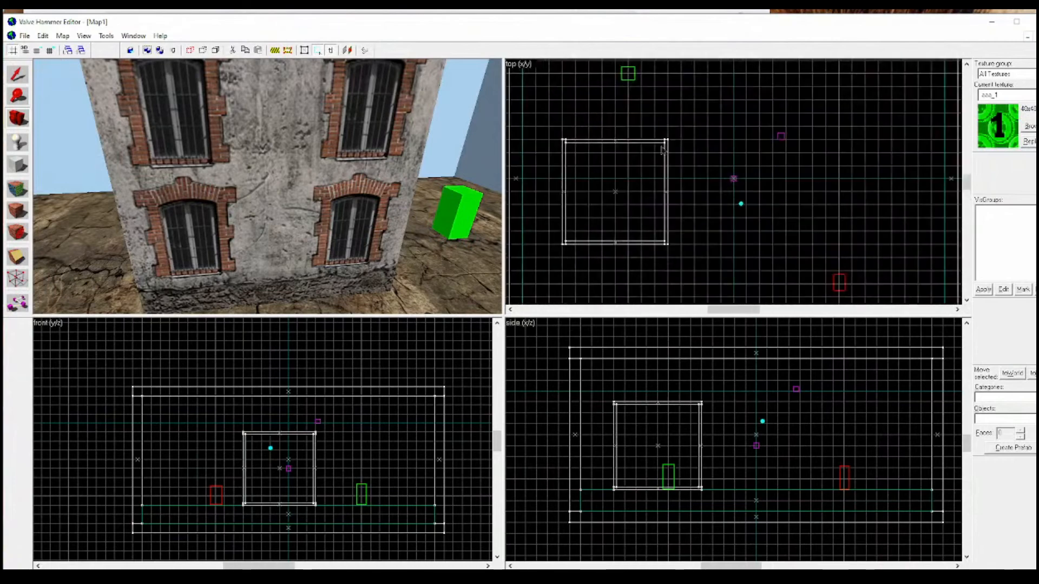
{"action": "scroll", "coordinate": [688, 189], "scroll_direction": "up", "scroll_amount": 2}
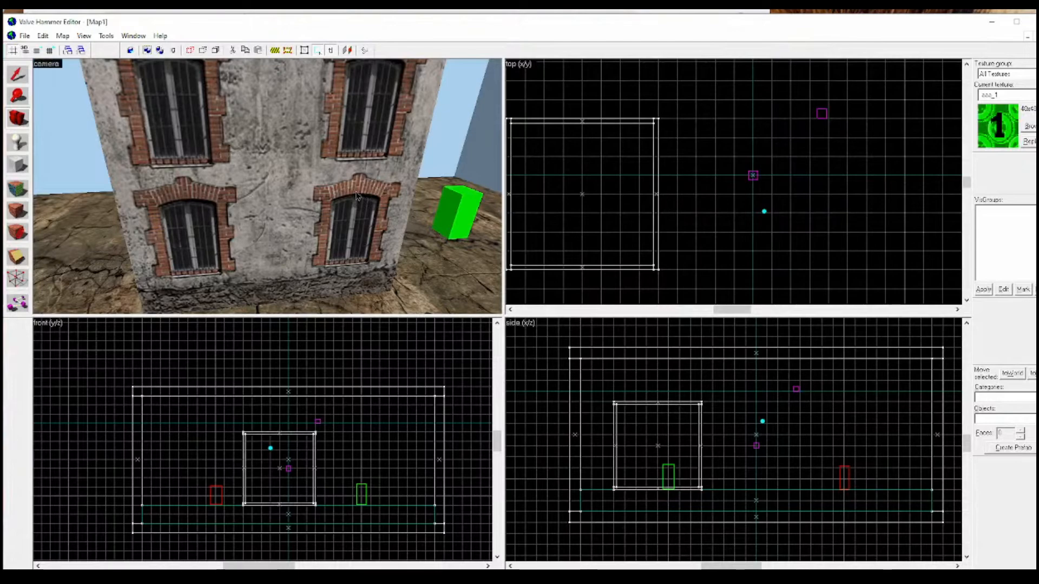
{"action": "scroll", "coordinate": [761, 208], "scroll_direction": "down", "scroll_amount": 3}
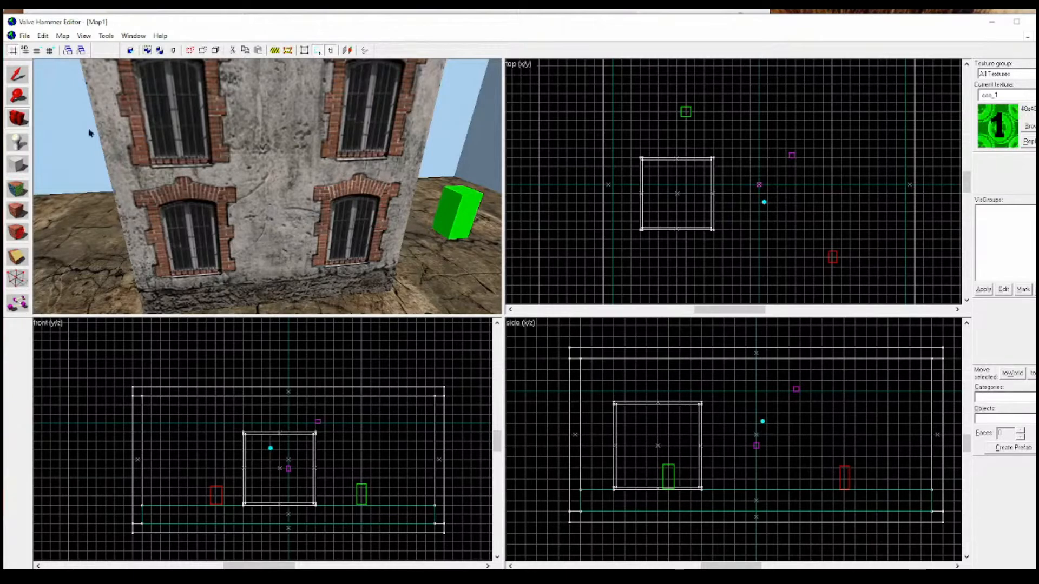
Examine the building and the surrounding ground from several high viewpoints in the 3D view.
{"action": "key", "text": "z"}
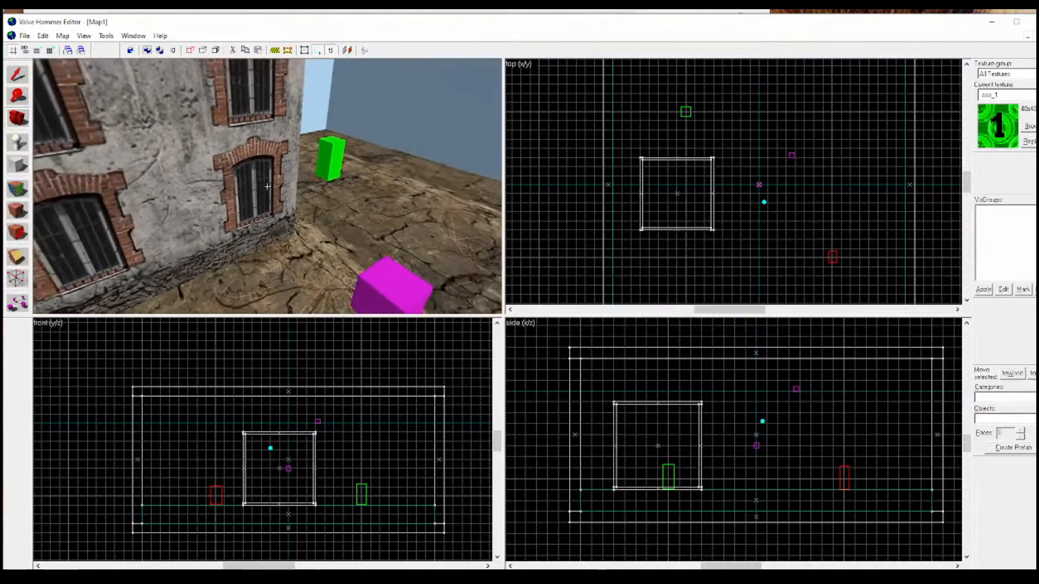
{"action": "key", "text": "s"}
{"action": "key", "text": "a"}
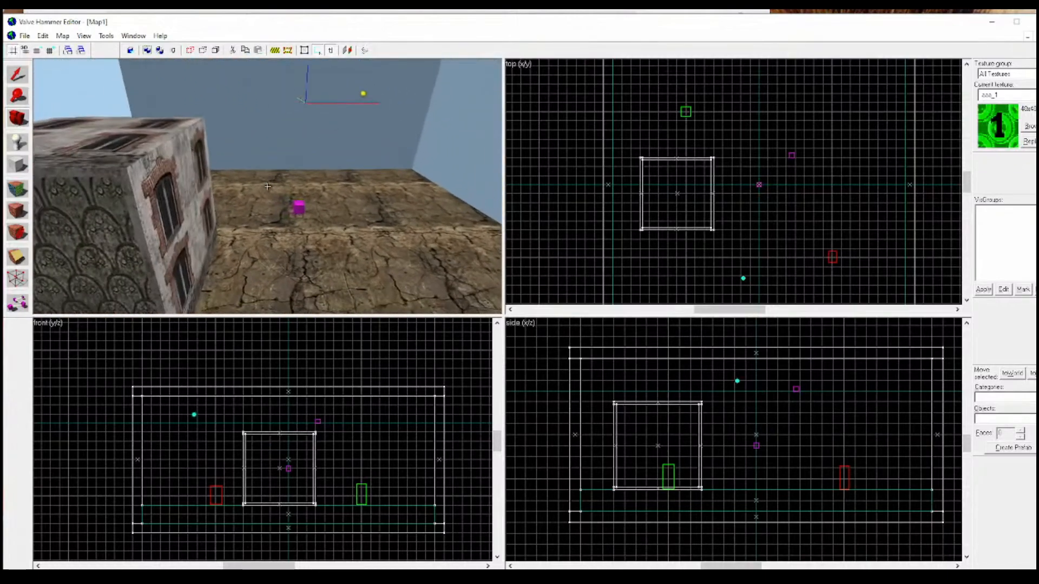
{"action": "key", "text": "s"}
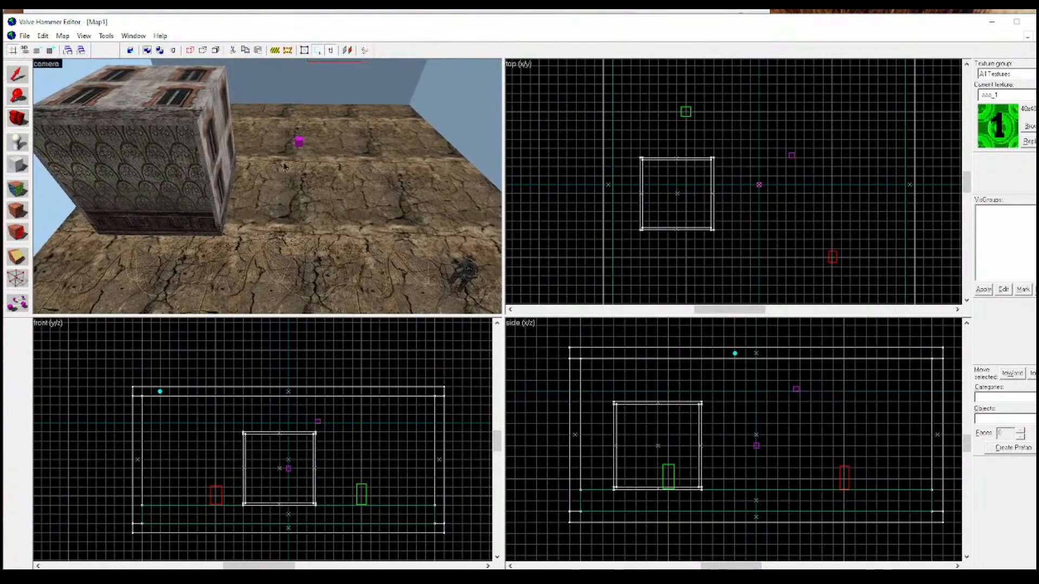
{"action": "key", "text": "z"}
{"action": "key", "text": "w"}
{"action": "key", "text": "w"}
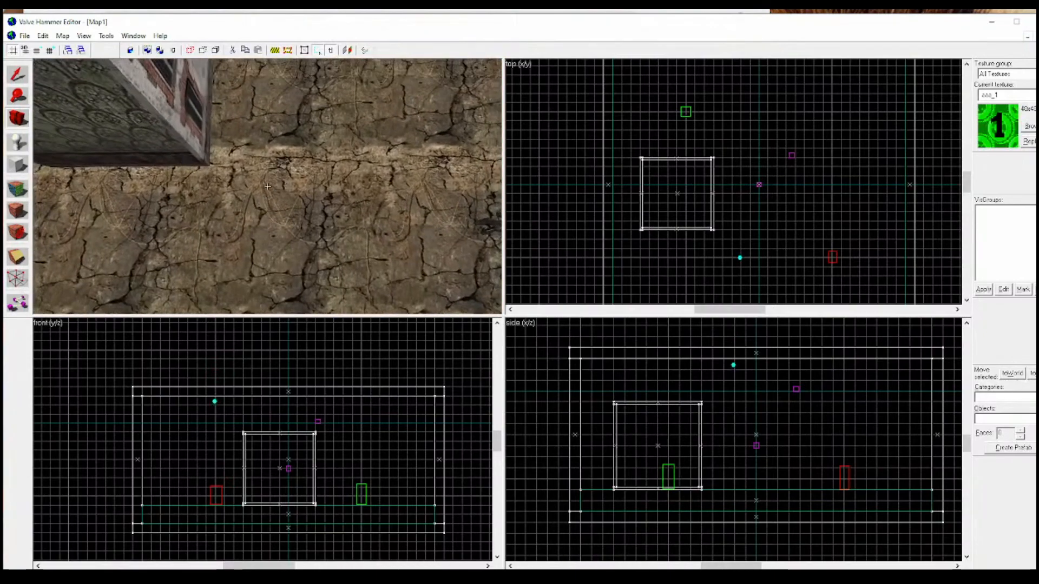
{"action": "key", "text": "s"}
{"action": "key", "text": "w"}
{"action": "key", "text": "w"}
{"action": "key", "text": "s"}
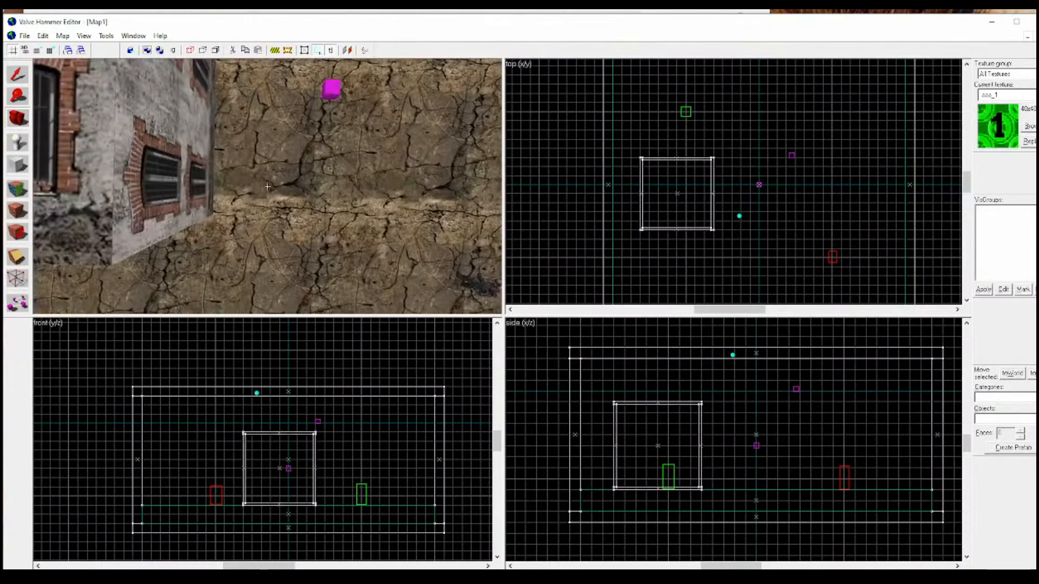
{"action": "key", "text": "s"}
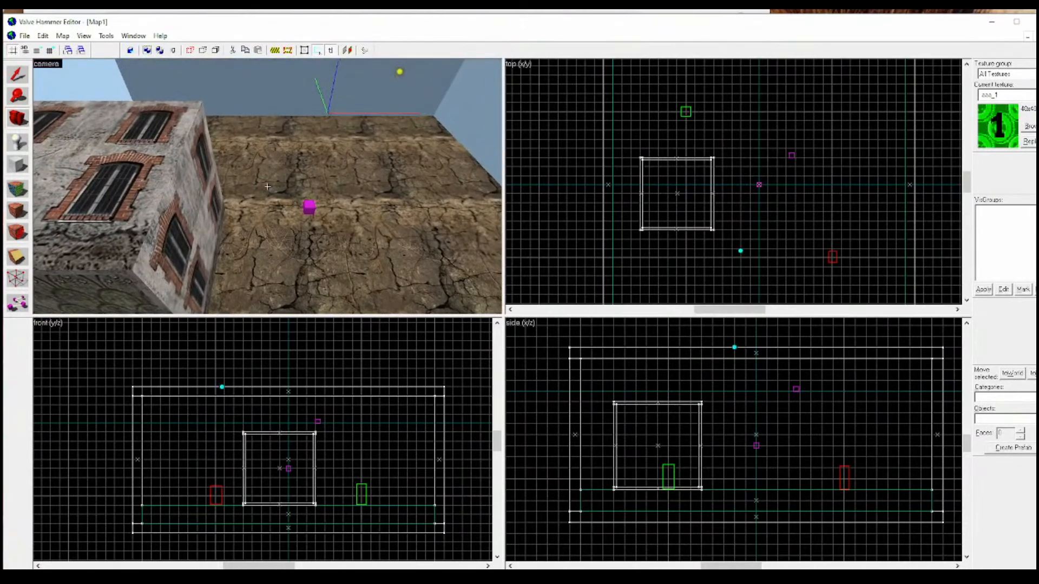
{"action": "key", "text": "w"}
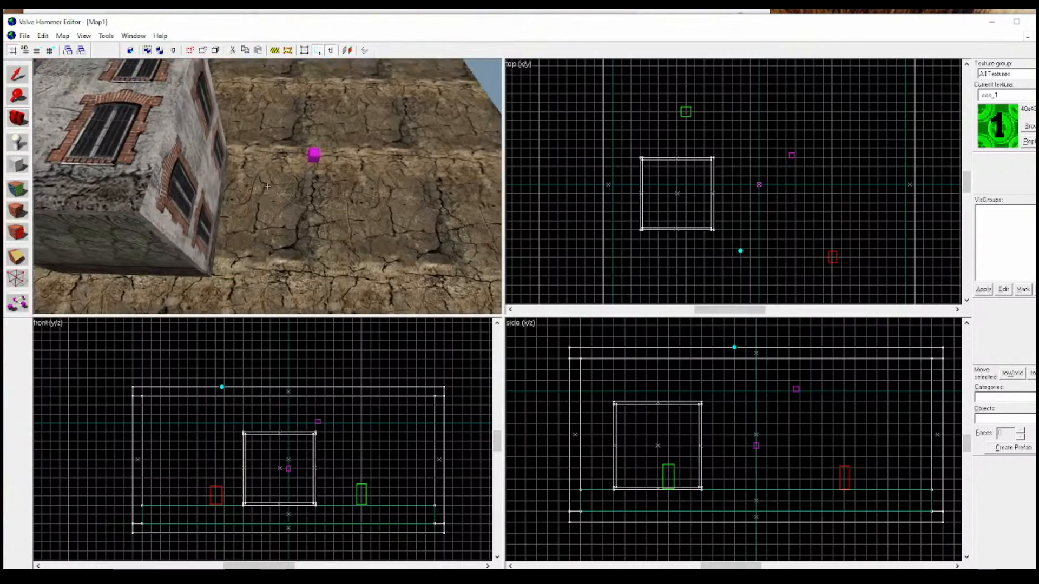
Select the sky box from outside the map and hide it in its own VisGroup.
{"action": "key", "text": "s"}
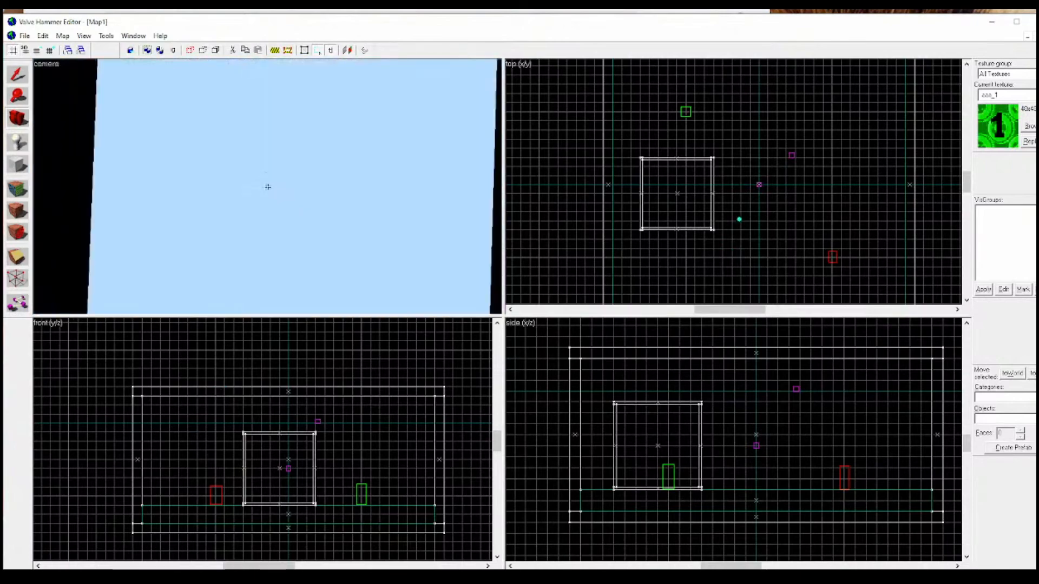
{"action": "key", "text": "shift+s"}
{"action": "left_click", "coordinate": [255, 148]}
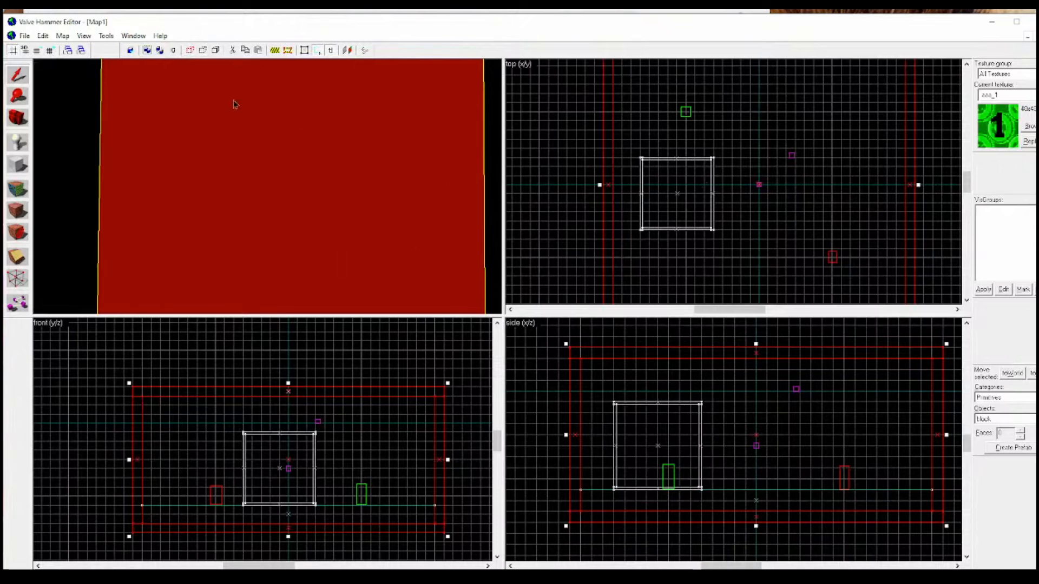
{"action": "left_click", "coordinate": [189, 51]}
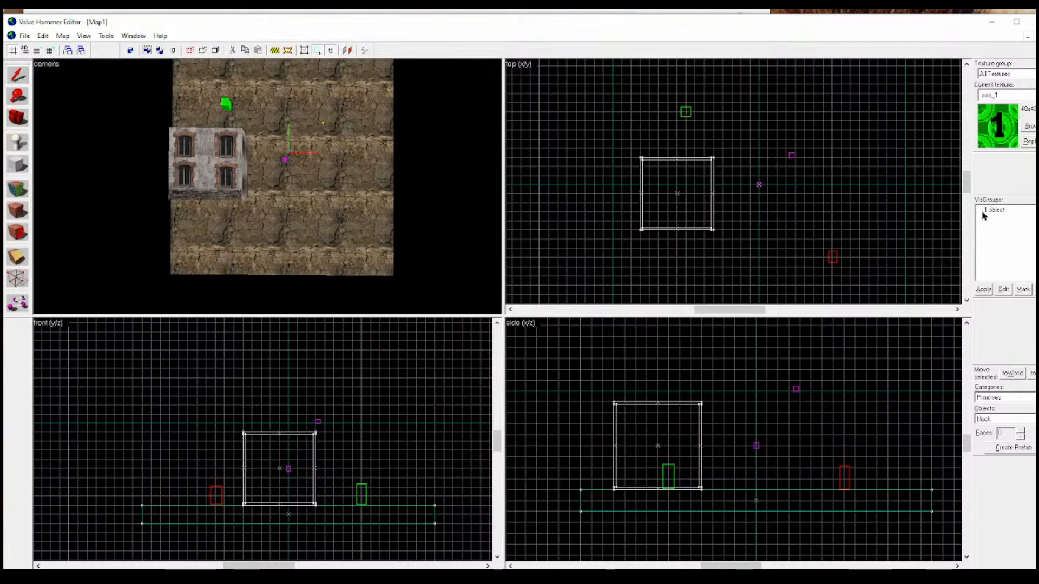
Toggle the sky box's VisGroup visible and hidden again, applying each change.
{"action": "left_click", "coordinate": [994, 211]}
{"action": "left_click", "coordinate": [982, 212]}
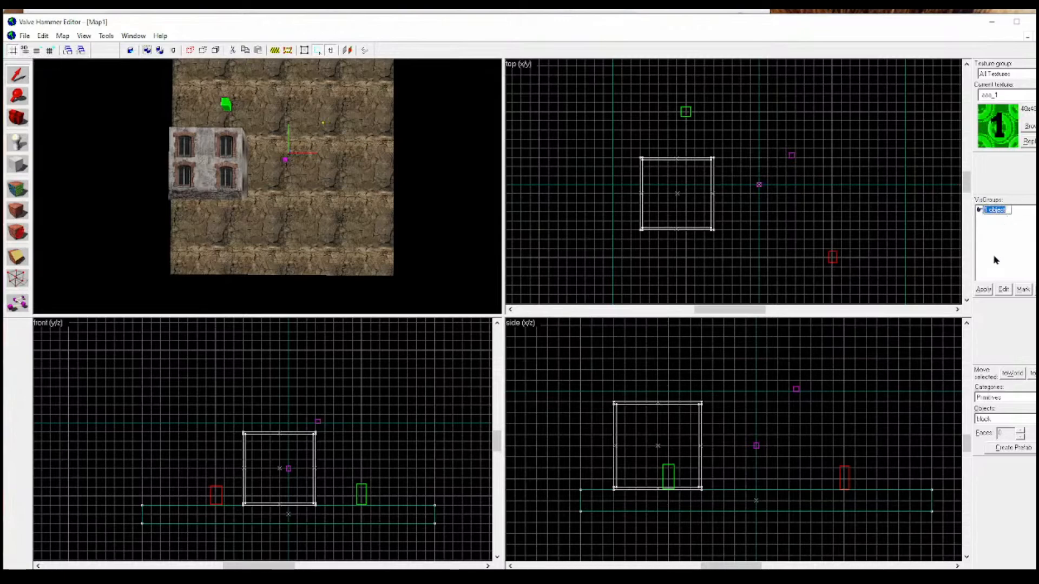
{"action": "left_click", "coordinate": [983, 216]}
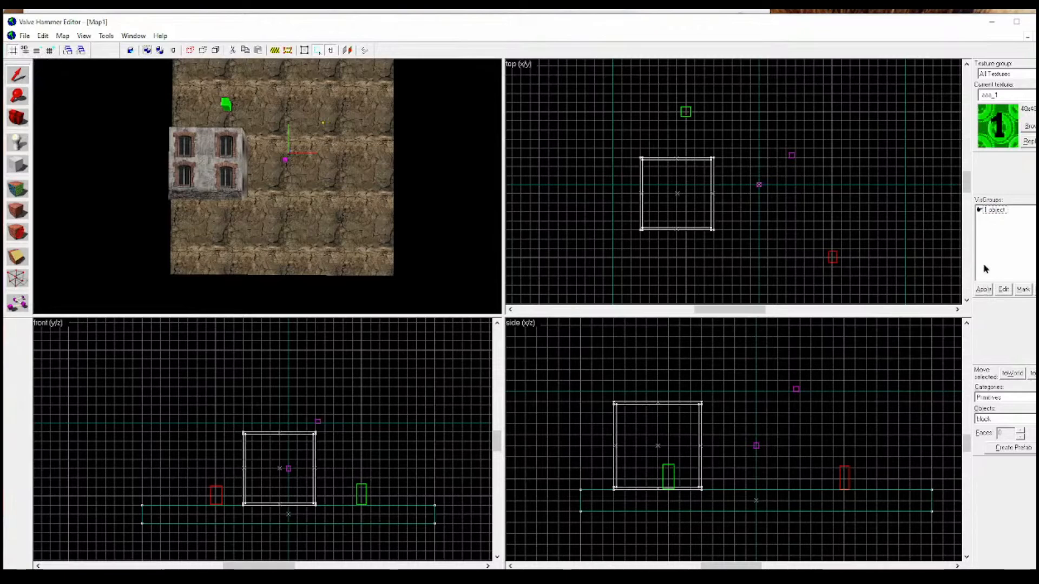
{"action": "left_click", "coordinate": [983, 290]}
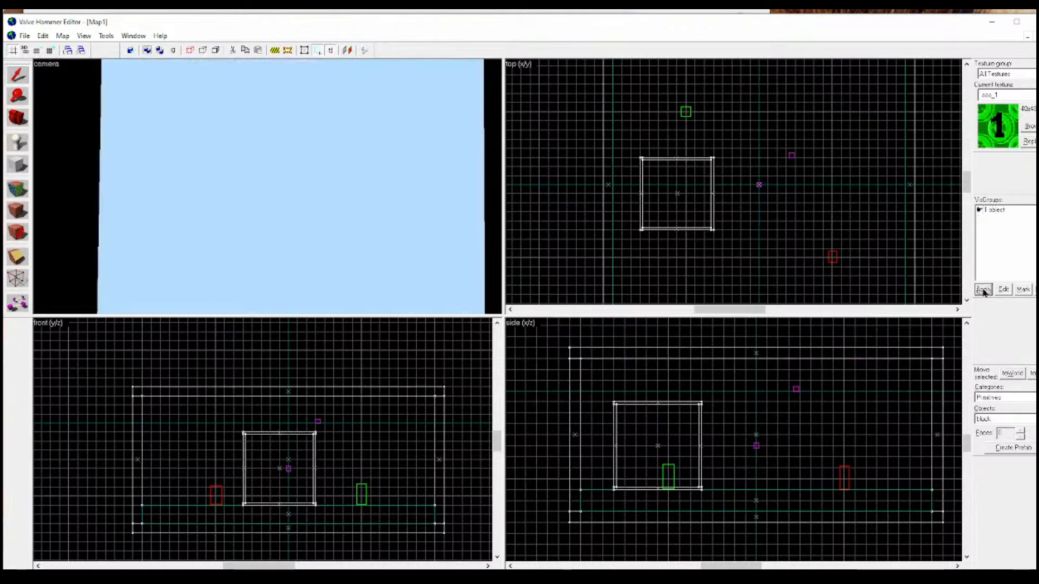
{"action": "left_click", "coordinate": [980, 210]}
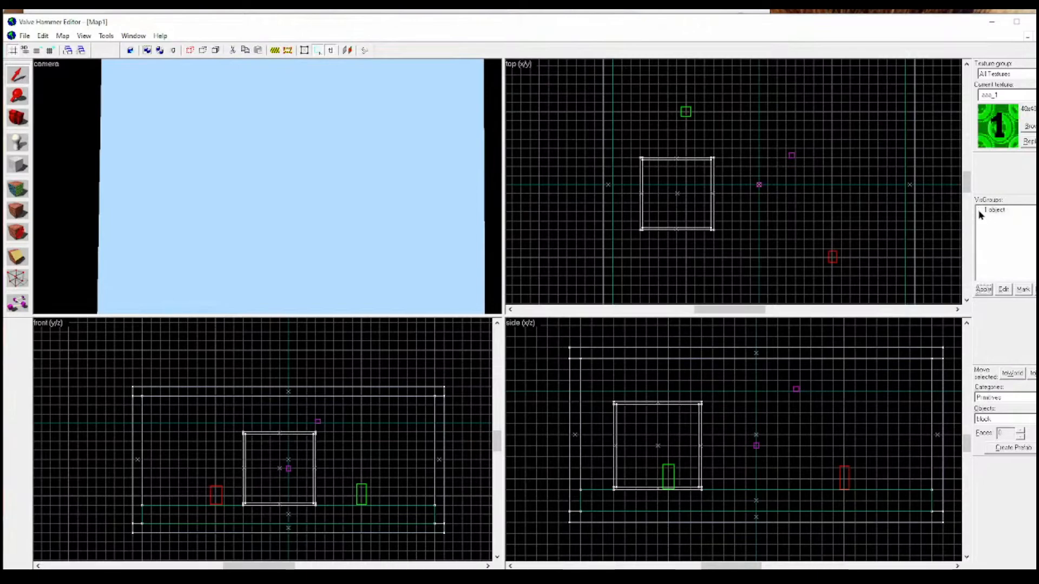
{"action": "left_click", "coordinate": [984, 290]}
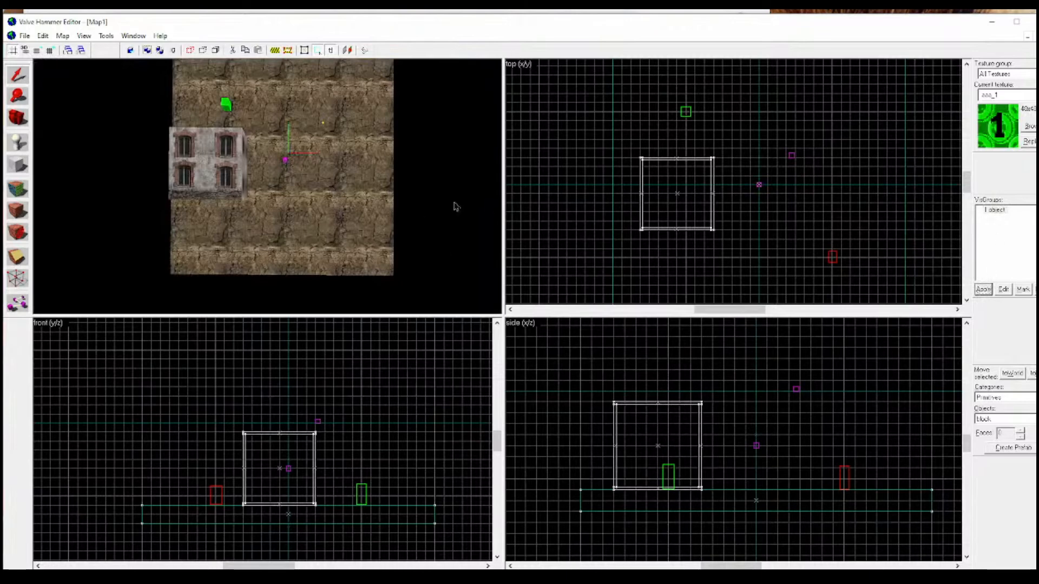
Select the building and reduce the grid size by two levels for finer drawing.
{"action": "scroll", "coordinate": [380, 165], "scroll_direction": "up", "scroll_amount": 3}
{"action": "scroll", "coordinate": [380, 164], "scroll_direction": "down", "scroll_amount": 3}
{"action": "scroll", "coordinate": [377, 164], "scroll_direction": "up", "scroll_amount": 2}
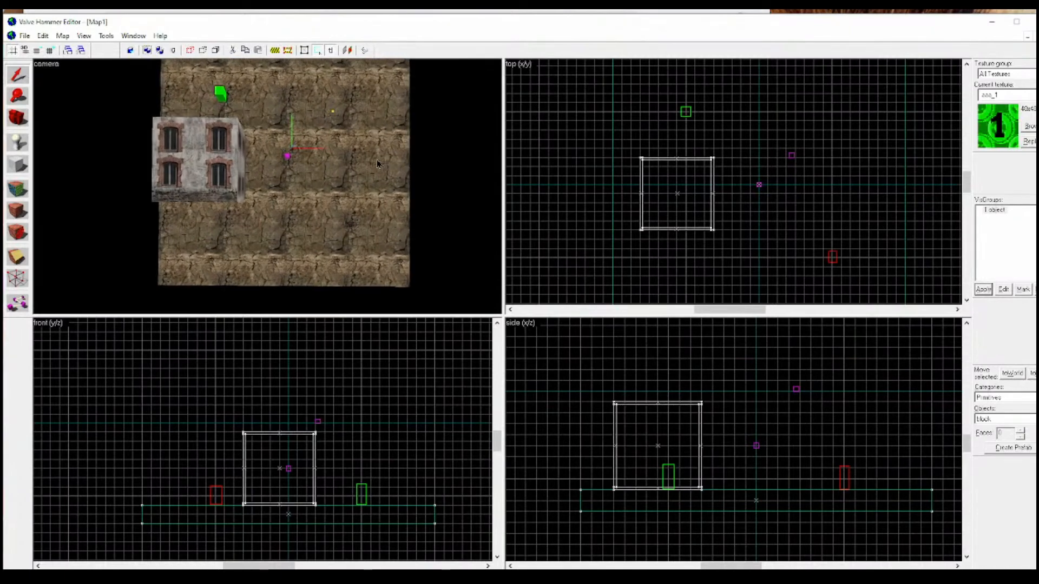
{"action": "scroll", "coordinate": [378, 164], "scroll_direction": "up", "scroll_amount": 3}
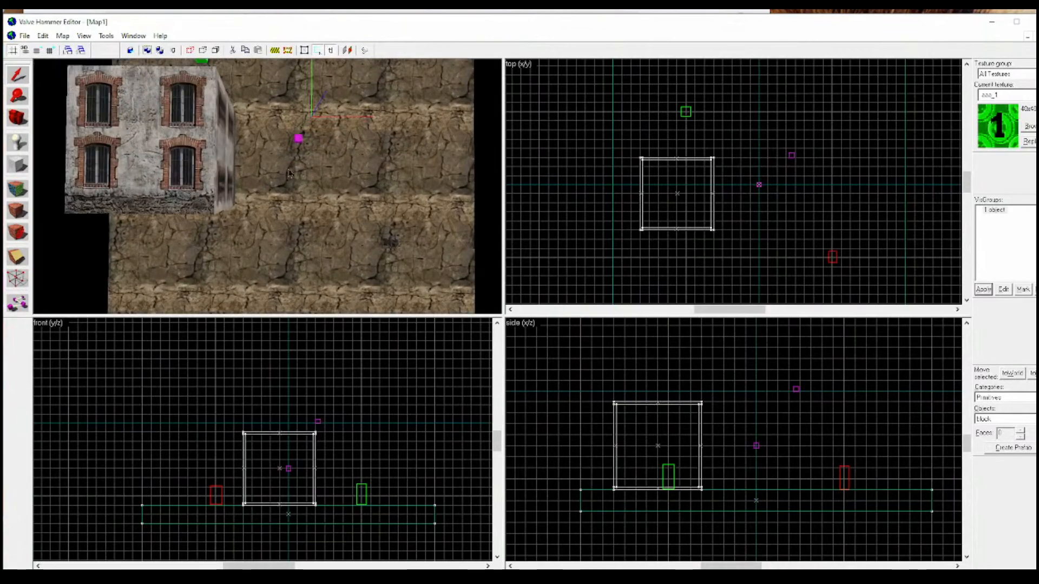
{"action": "scroll", "coordinate": [171, 138], "scroll_direction": "down", "scroll_amount": 1}
{"action": "left_click", "coordinate": [198, 163]}
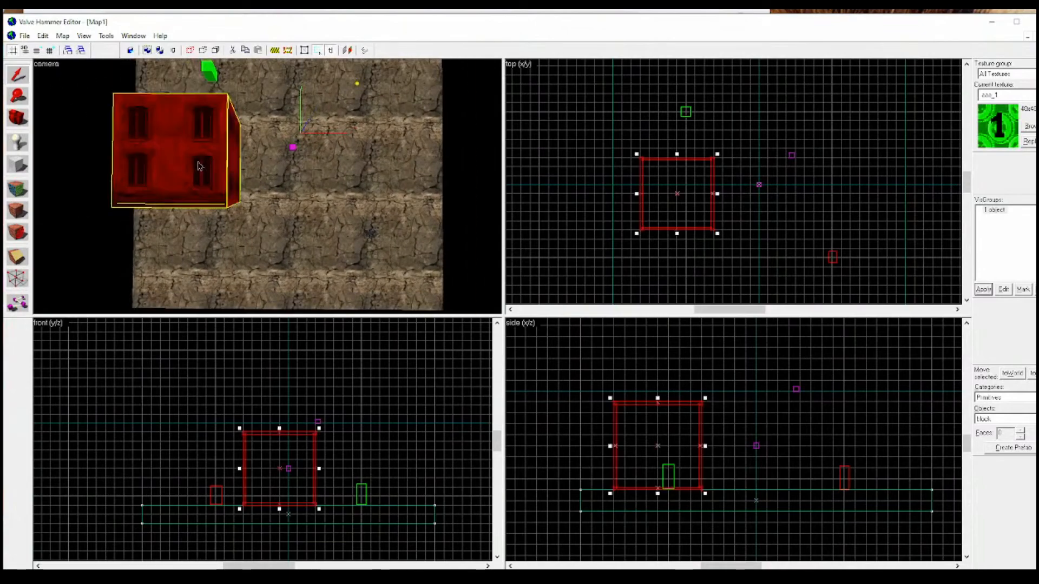
{"action": "scroll", "coordinate": [732, 188], "scroll_direction": "up", "scroll_amount": 3}
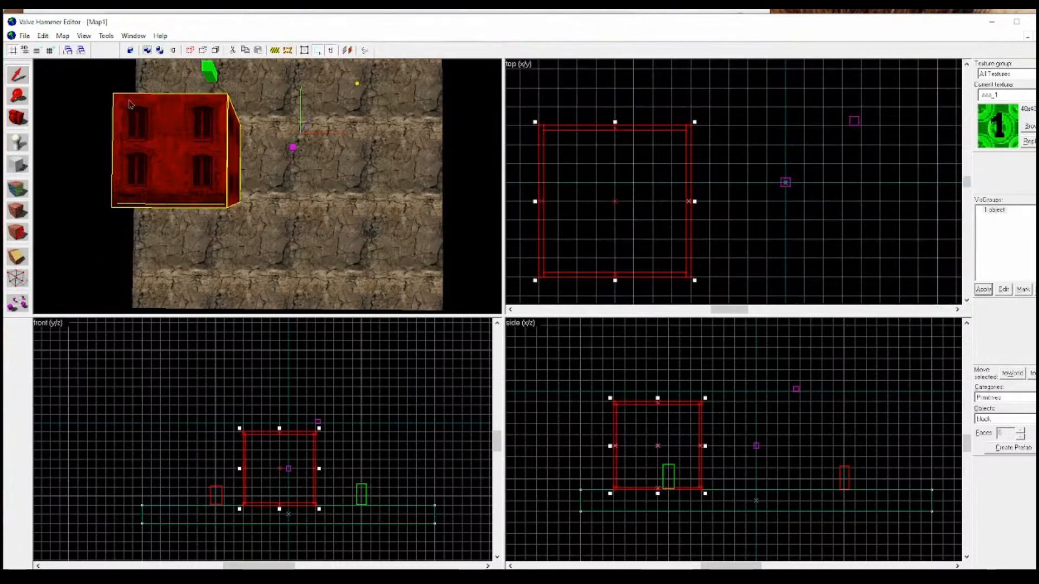
{"action": "left_click", "coordinate": [37, 51]}
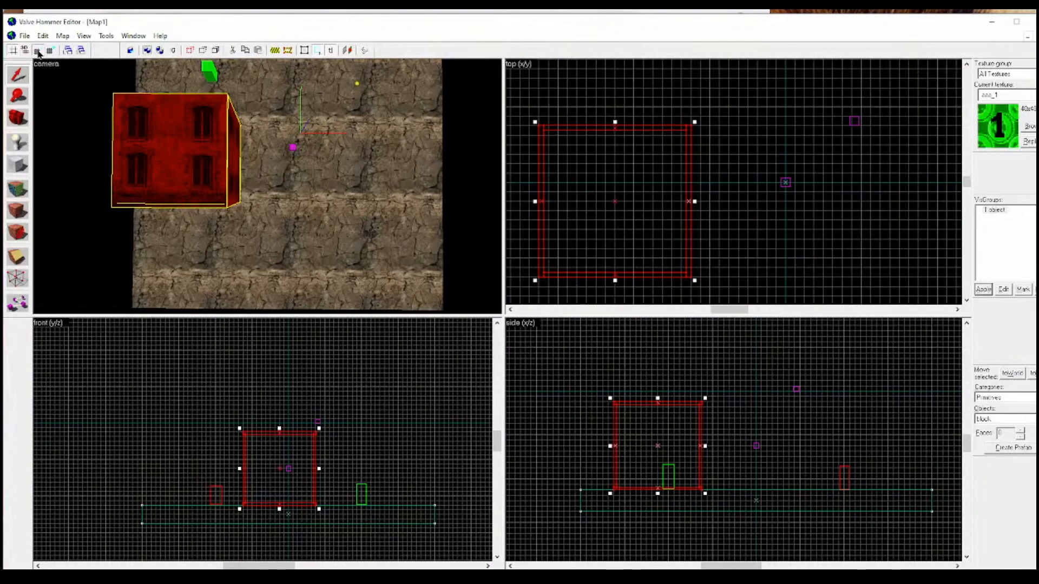
{"action": "left_click", "coordinate": [38, 51]}
{"action": "scroll", "coordinate": [693, 214], "scroll_direction": "up", "scroll_amount": 5}
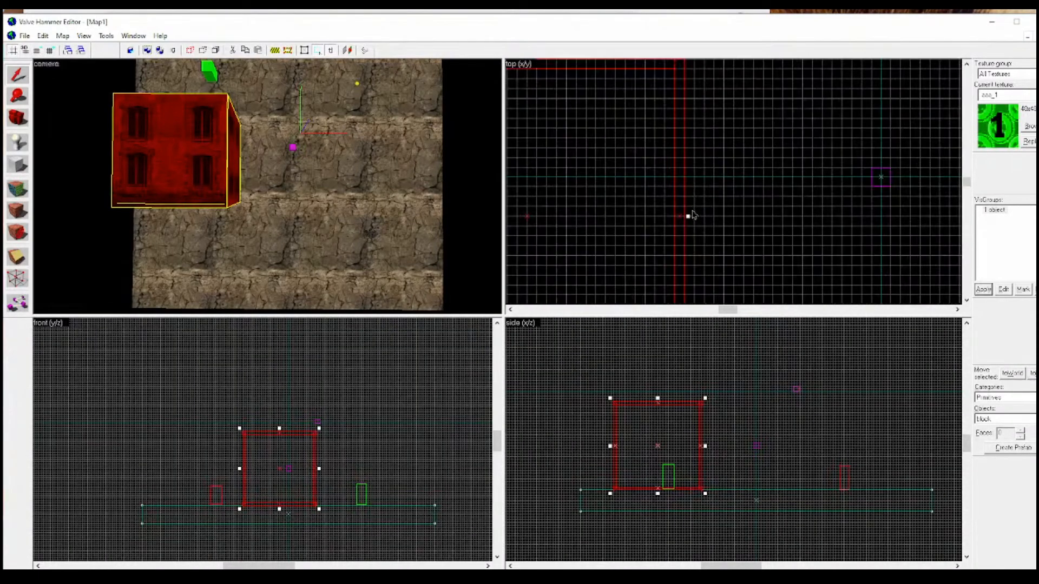
Draw a block of about 7 by 6 grid squares across the building's wall facing the origin, centred on the wall in the top view.
{"action": "left_click", "coordinate": [739, 219]}
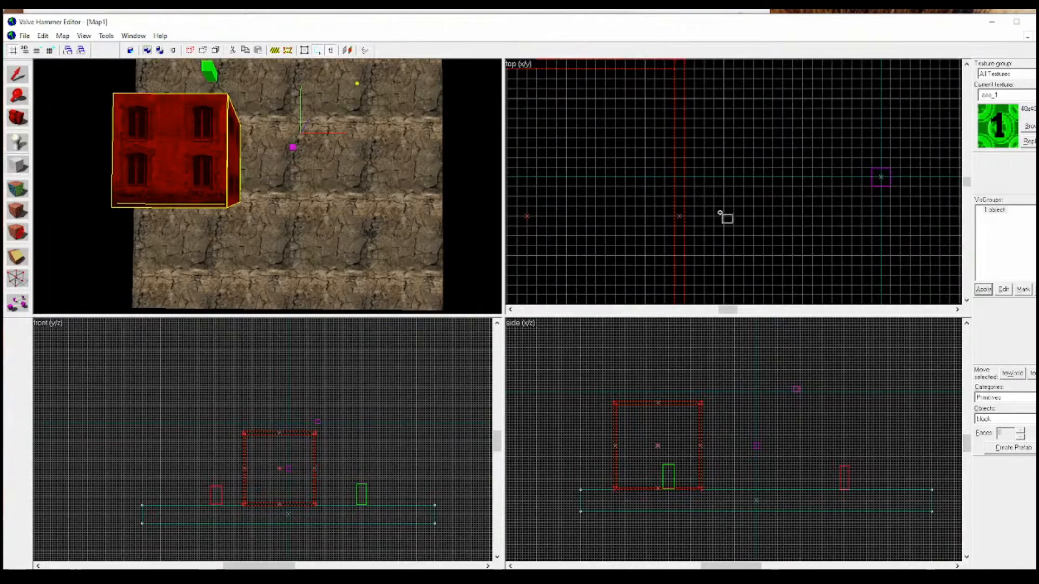
{"action": "left_click_drag", "start_coordinate": [649, 198], "coordinate": [679, 249]}
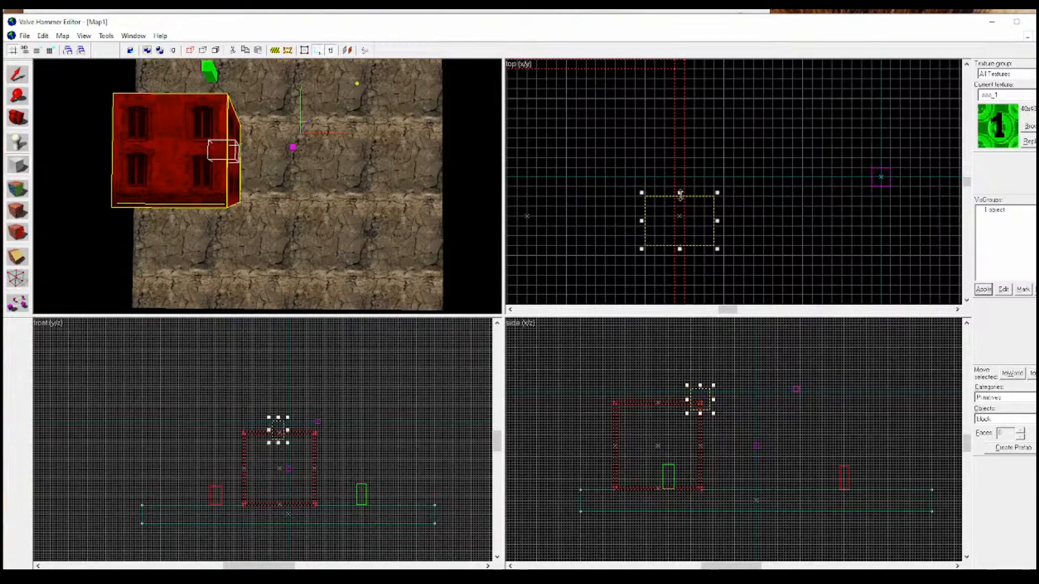
{"action": "left_click_drag", "start_coordinate": [680, 193], "coordinate": [679, 183]}
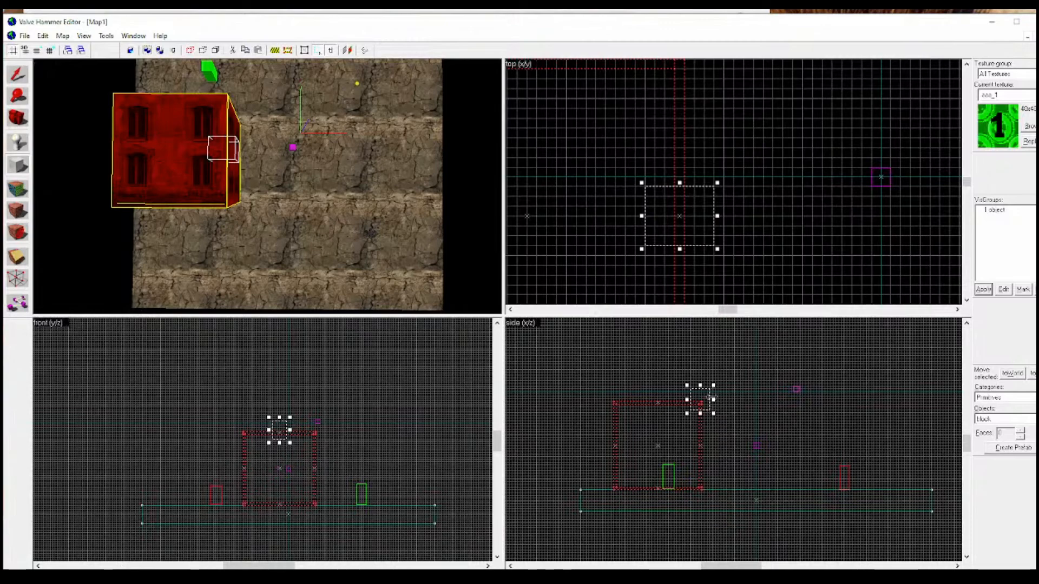
Lower the block outline to the building's floor in the side view and create it as a solid with the aaa_1 texture.
{"action": "scroll", "coordinate": [712, 453], "scroll_direction": "up", "scroll_amount": 2}
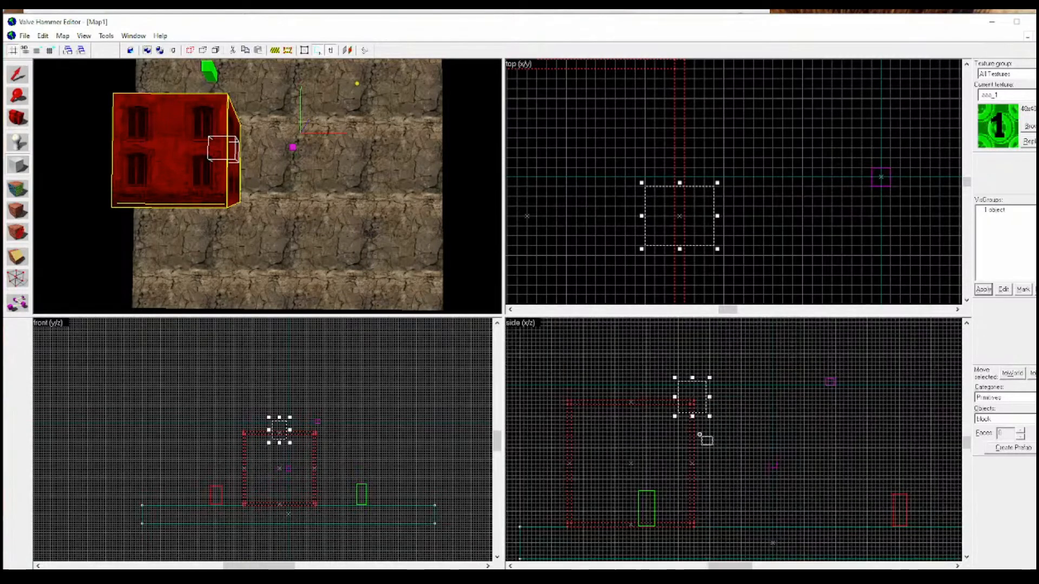
{"action": "left_click_drag", "start_coordinate": [706, 413], "coordinate": [705, 523]}
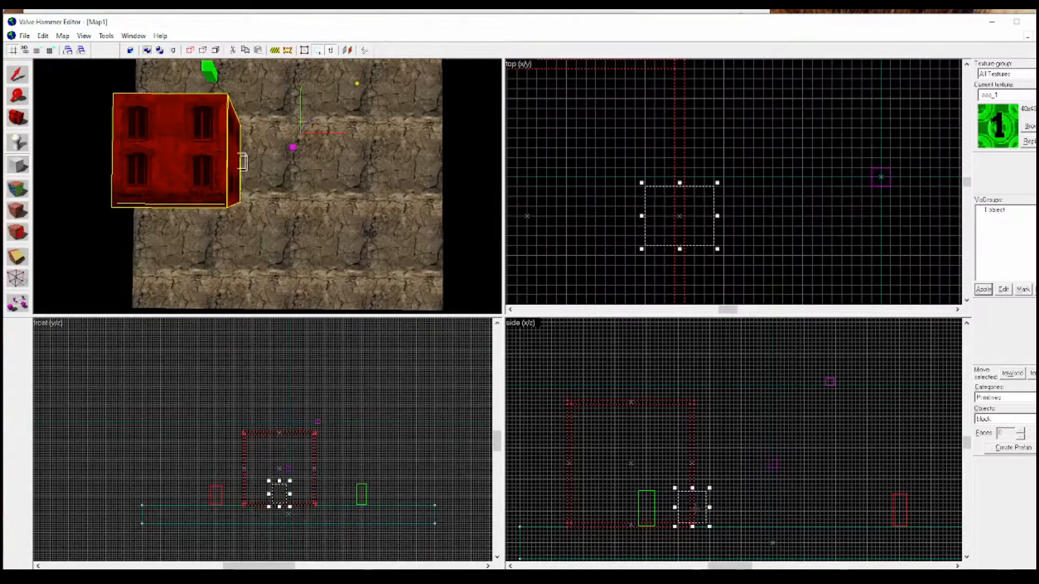
{"action": "mouse_move", "coordinate": [706, 488]}
{"action": "left_mouse_down"}
{"action": "mouse_move", "coordinate": [712, 396]}
{"action": "mouse_move", "coordinate": [698, 447]}
{"action": "mouse_move", "coordinate": [706, 491]}
{"action": "left_mouse_up"}
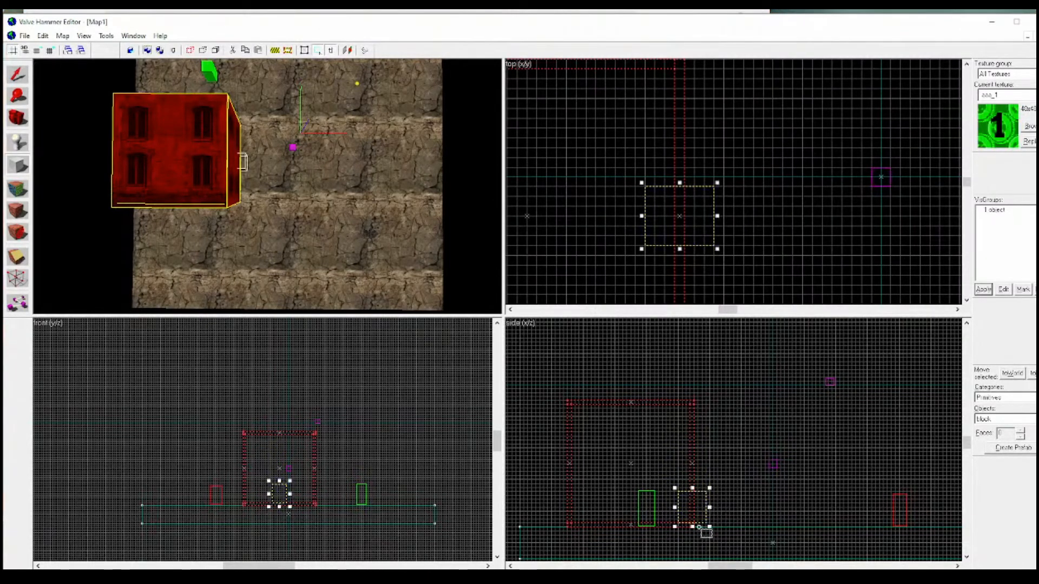
{"action": "scroll", "coordinate": [691, 549], "scroll_direction": "up", "scroll_amount": 5}
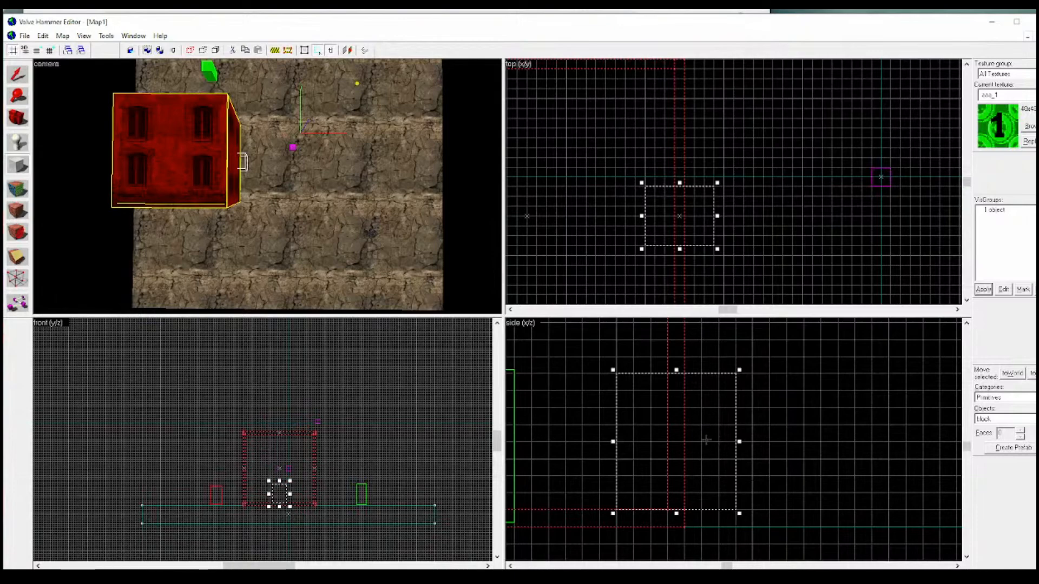
{"action": "right_click", "coordinate": [707, 440]}
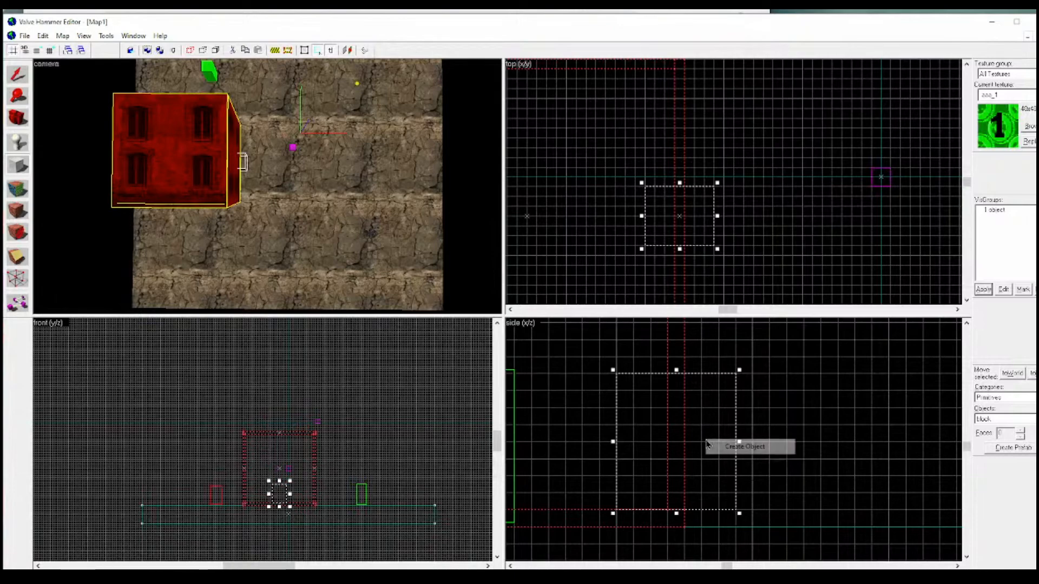
{"action": "left_click", "coordinate": [750, 447]}
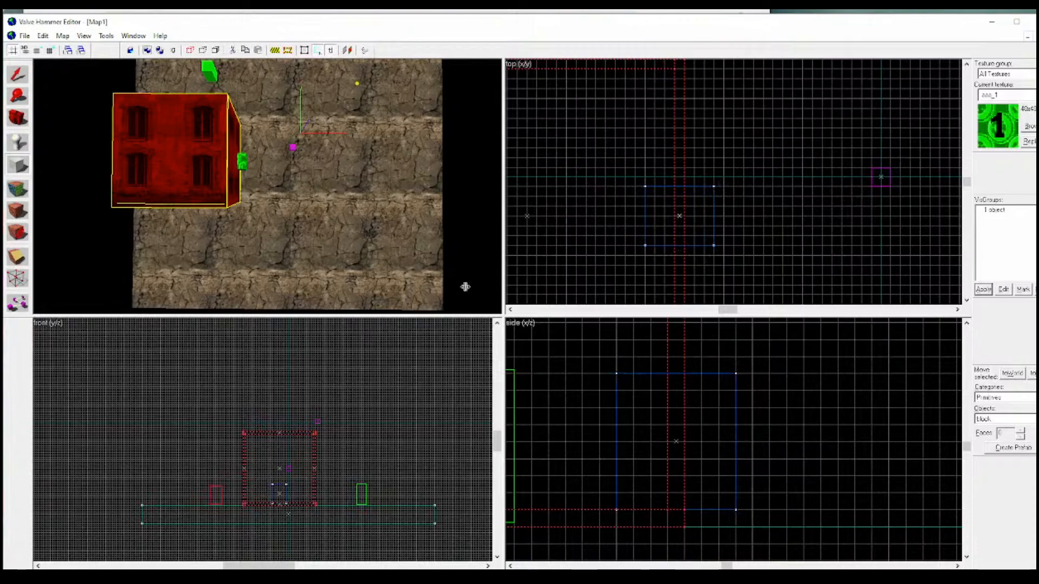
Select the aaa_1 block on the building's wall and carve its shape out of the wall.
{"action": "scroll", "coordinate": [210, 165], "scroll_direction": "up", "scroll_amount": 5}
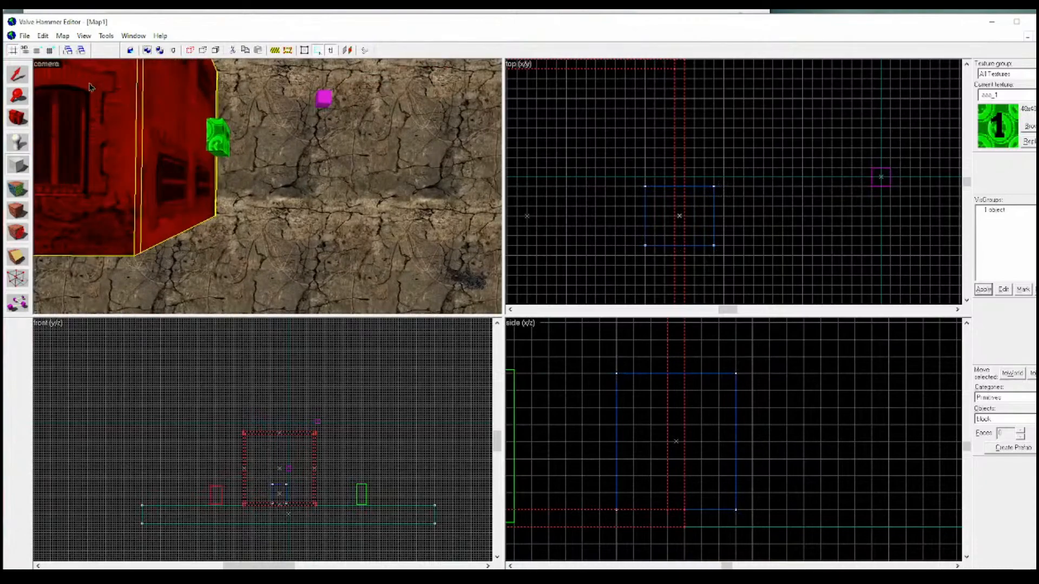
{"action": "left_click", "coordinate": [225, 146]}
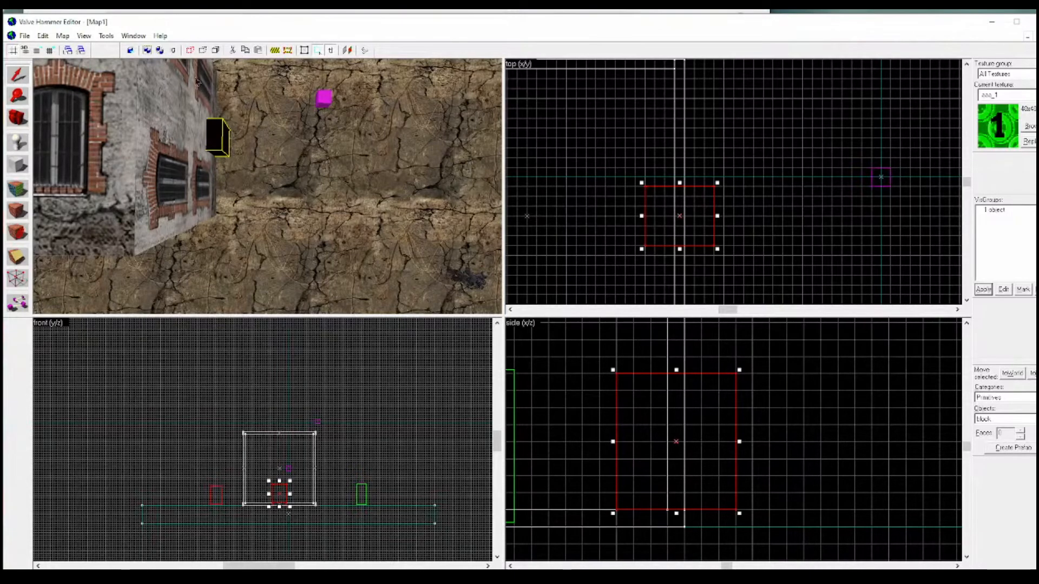
{"action": "left_click", "coordinate": [106, 35]}
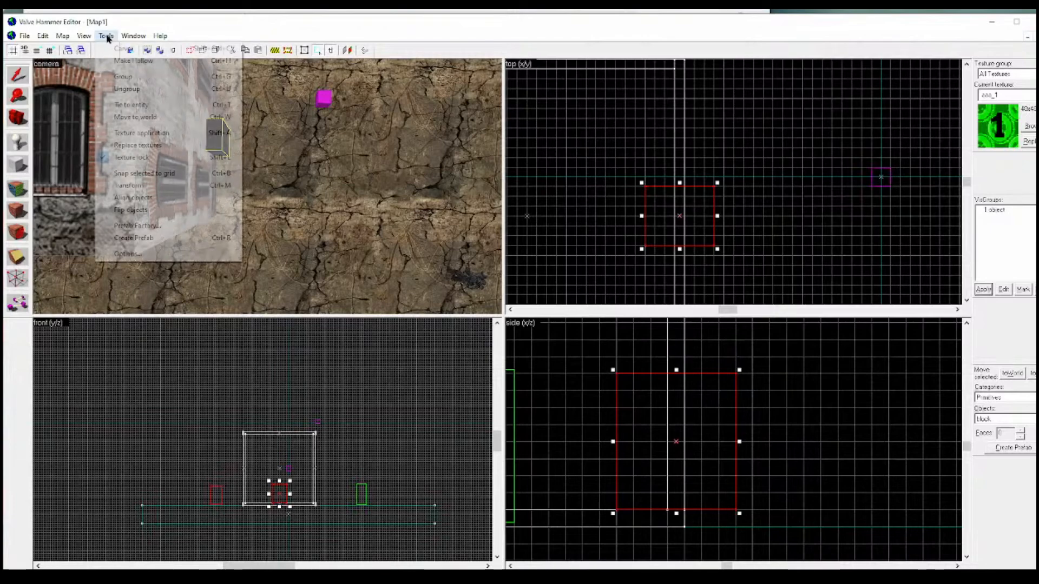
{"action": "left_click", "coordinate": [105, 36]}
{"action": "left_click", "coordinate": [105, 38]}
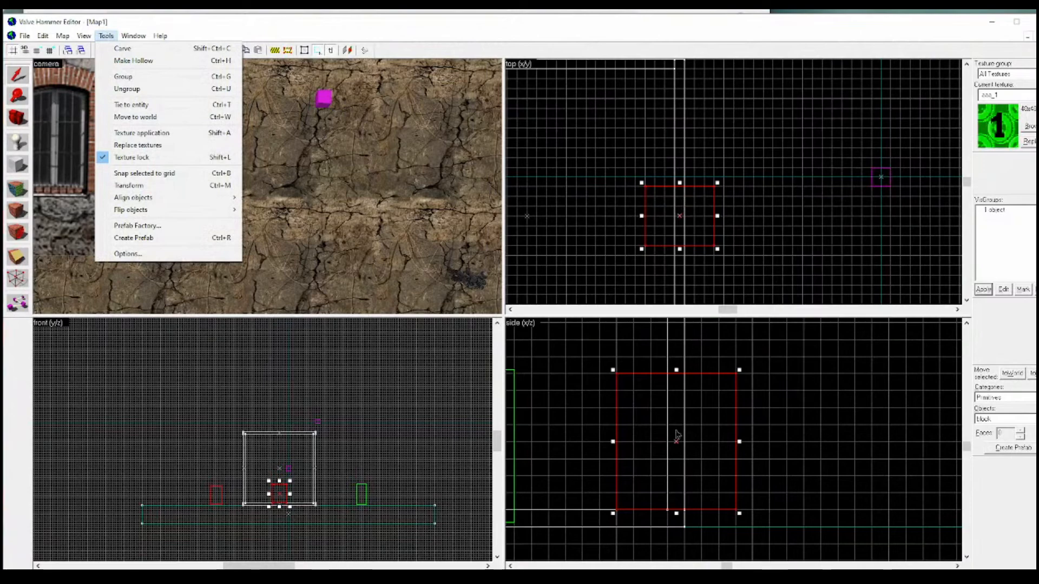
{"action": "right_click", "coordinate": [711, 438]}
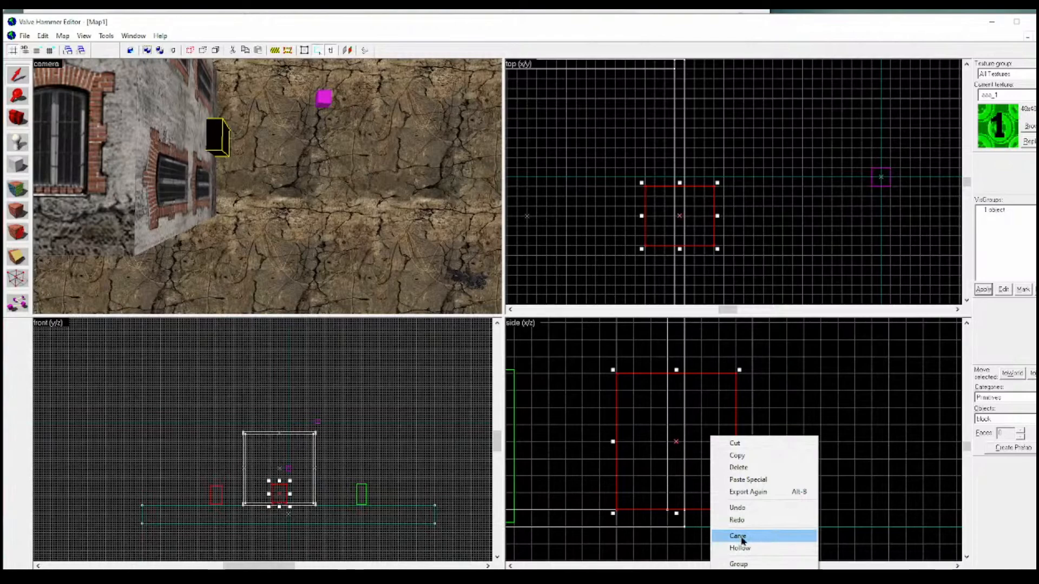
{"action": "left_click", "coordinate": [297, 23]}
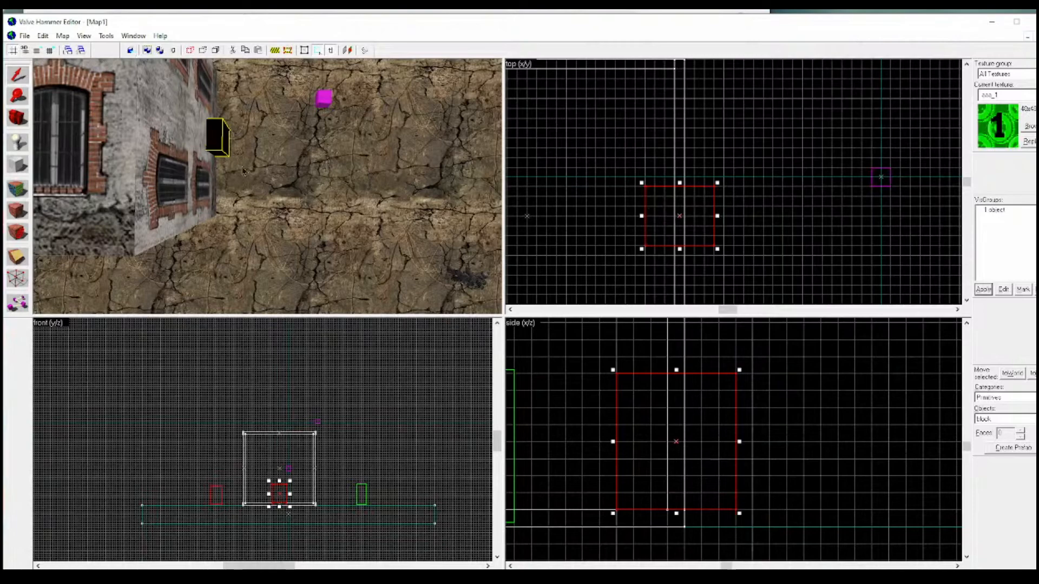
{"action": "left_click", "coordinate": [106, 36]}
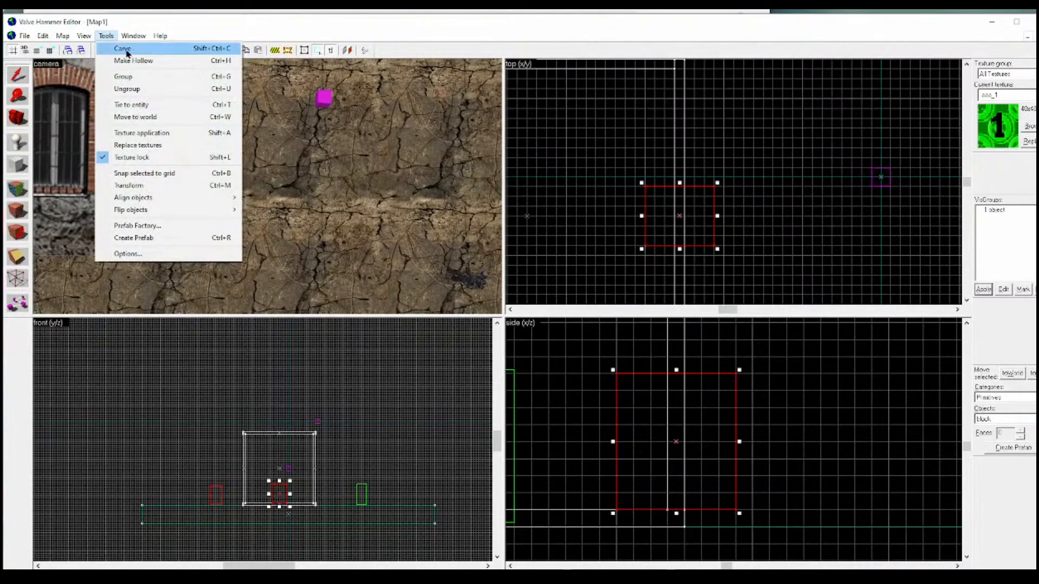
{"action": "left_click", "coordinate": [126, 52]}
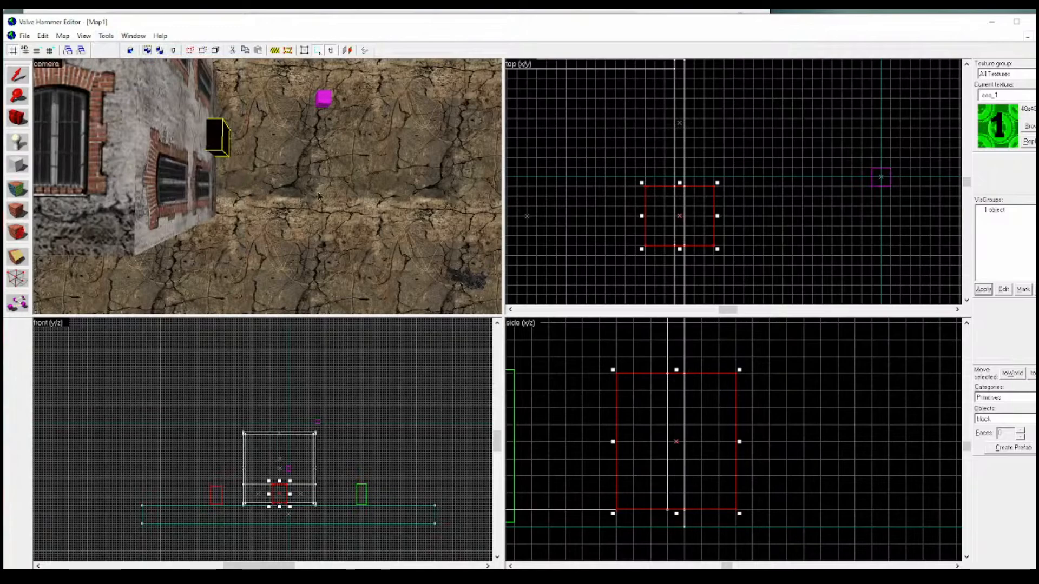
Face the building's front wall, select the aaa_1 block in the carved opening and hide it in its own VisGroup.
{"action": "left_click", "coordinate": [27, 121]}
{"action": "mouse_move", "coordinate": [243, 184]}
{"action": "left_mouse_down"}
{"action": "mouse_move", "coordinate": [303, 157]}
{"action": "mouse_move", "coordinate": [260, 157]}
{"action": "mouse_move", "coordinate": [268, 186]}
{"action": "left_mouse_up"}
{"action": "key", "text": "w"}
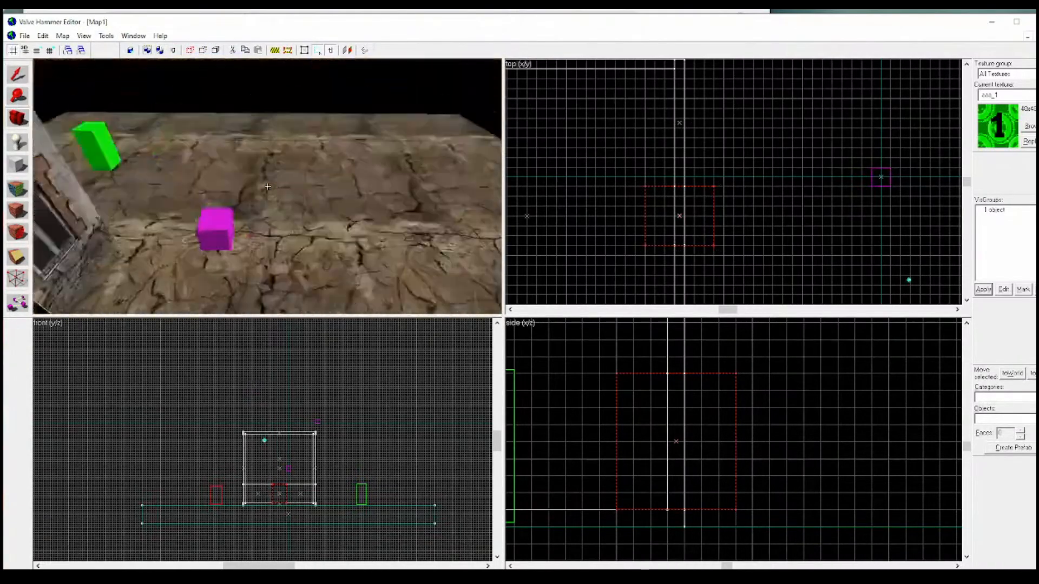
{"action": "key", "text": "a"}
{"action": "key", "text": "w"}
{"action": "key", "text": "s"}
{"action": "key", "text": "w"}
{"action": "key", "text": "s"}
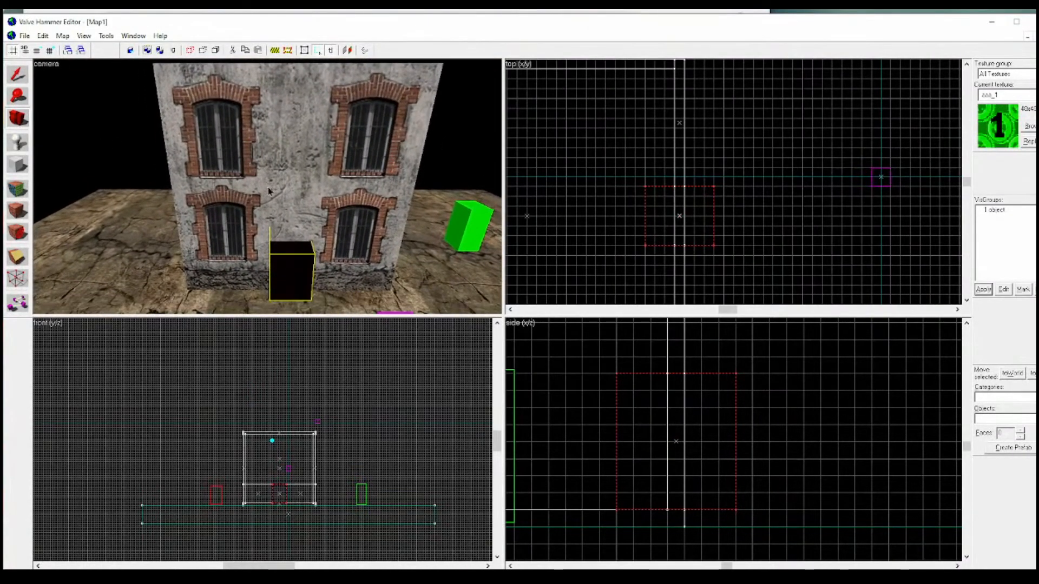
{"action": "left_click", "coordinate": [25, 77]}
{"action": "left_click", "coordinate": [105, 119]}
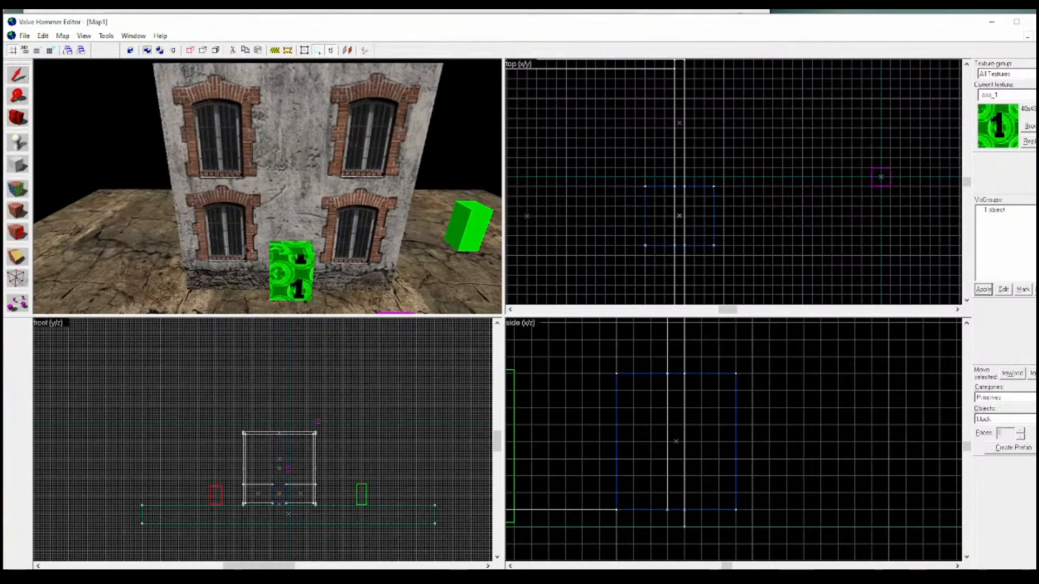
{"action": "left_click", "coordinate": [284, 274]}
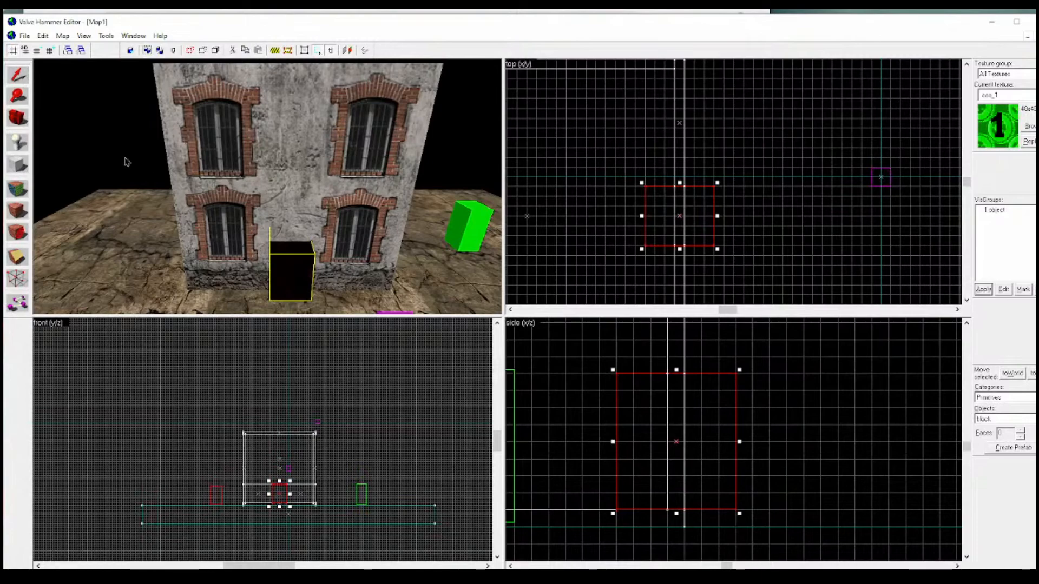
{"action": "key", "text": "Escape"}
{"action": "left_click", "coordinate": [287, 261]}
{"action": "scroll", "coordinate": [280, 472], "scroll_direction": "up", "scroll_amount": 3}
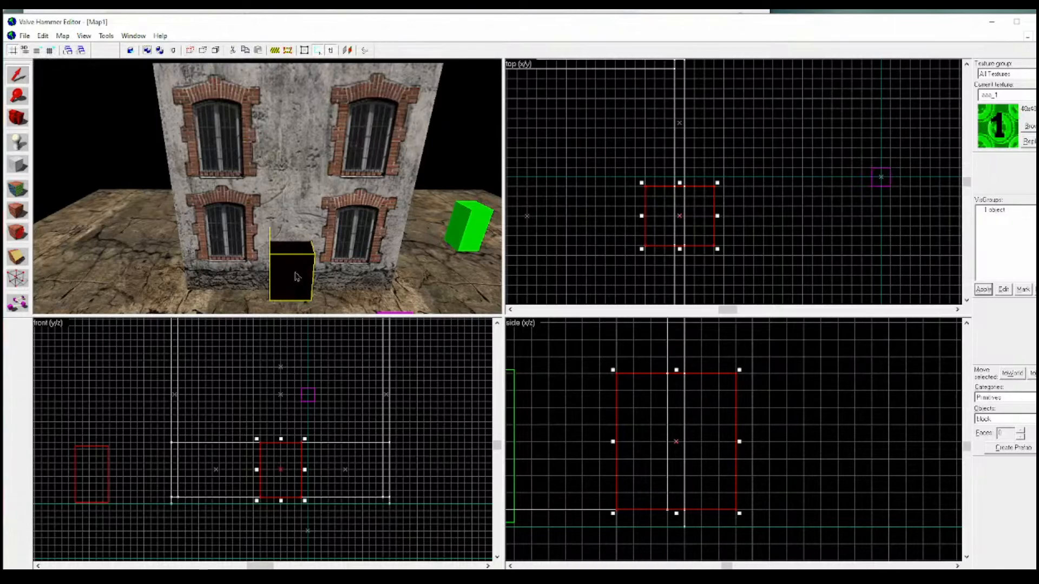
{"action": "left_click", "coordinate": [190, 50]}
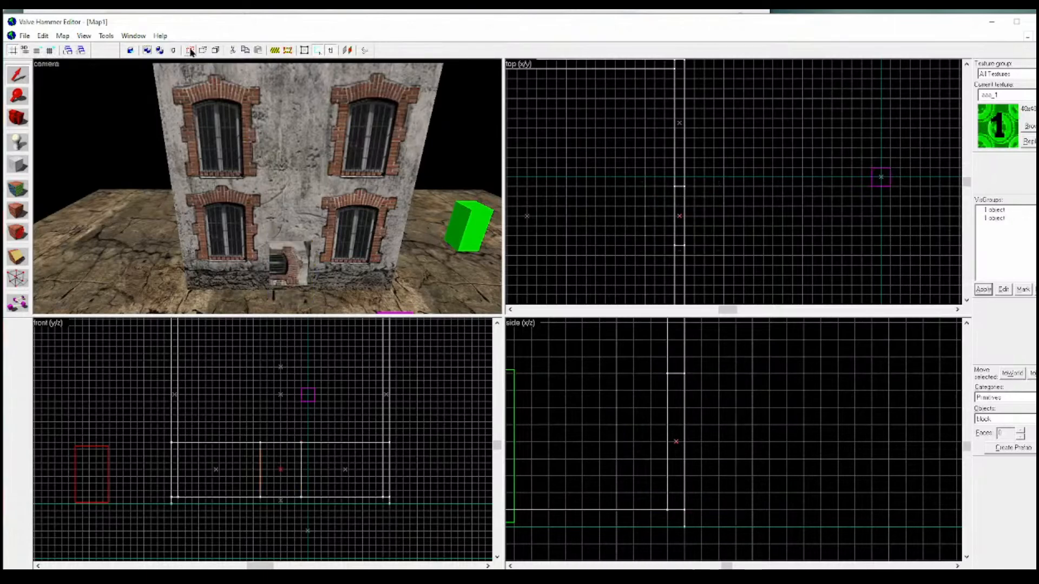
Examine the carved doorway in the building's front wall up close and from a distance.
{"action": "left_click", "coordinate": [23, 117]}
{"action": "right_click_drag", "start_coordinate": [238, 175], "coordinate": [267, 186]}
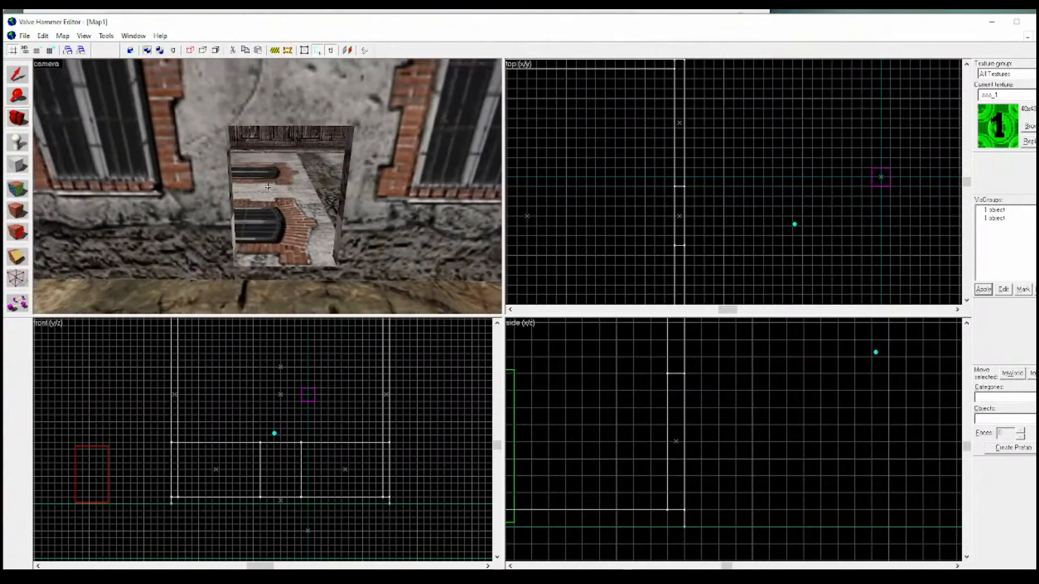
{"action": "scroll", "coordinate": [232, 170], "scroll_direction": "down", "scroll_amount": 1}
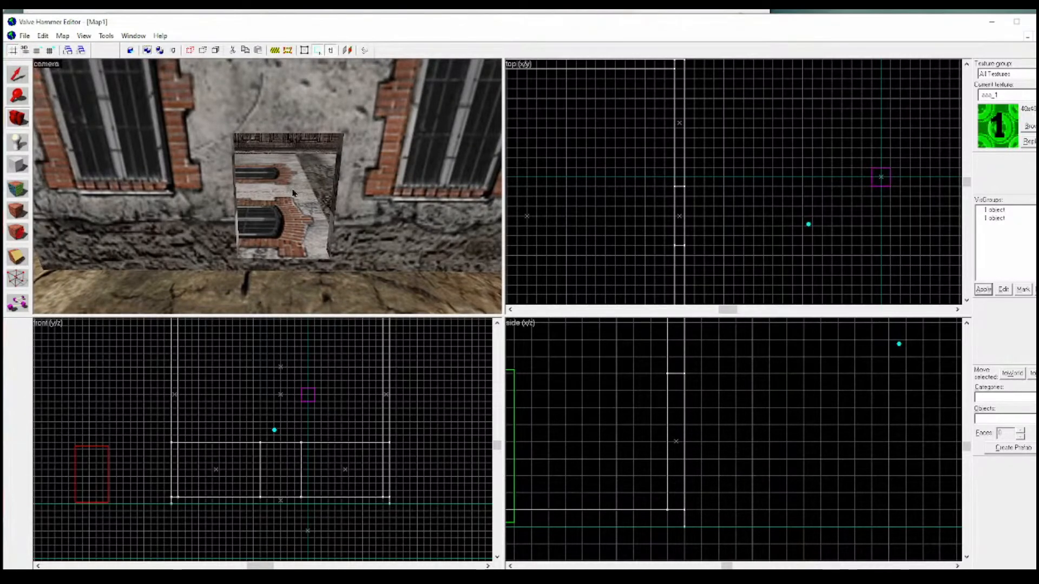
{"action": "key", "text": "Down"}
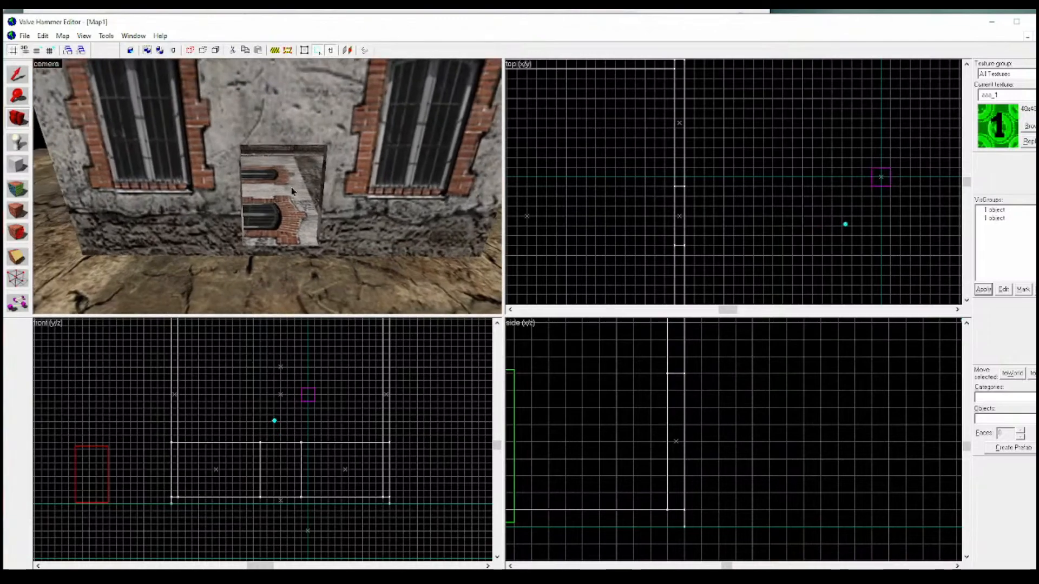
{"action": "key", "text": "Up"}
{"action": "key", "text": "Down"}
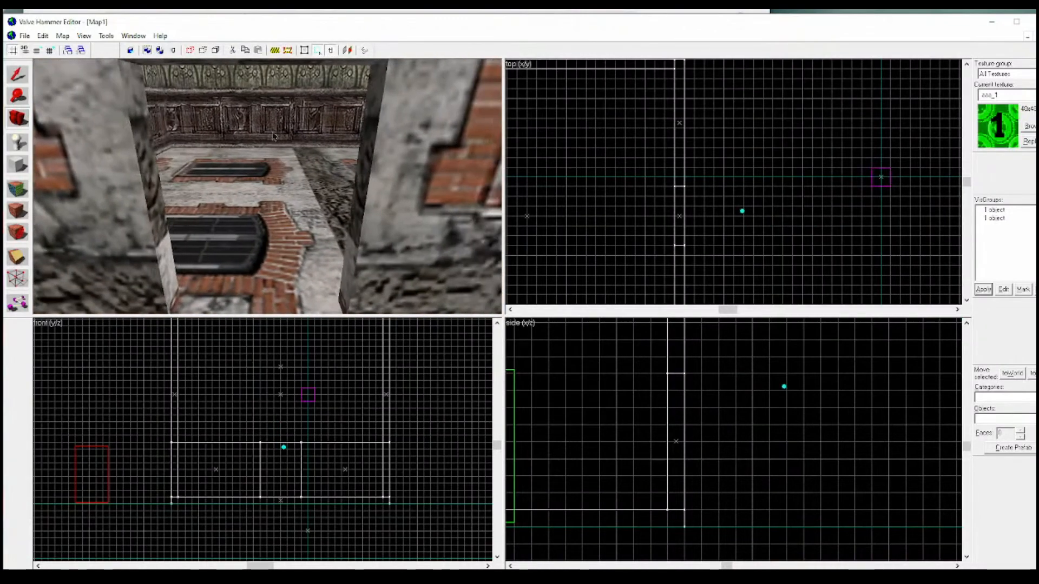
{"action": "key", "text": "Up"}
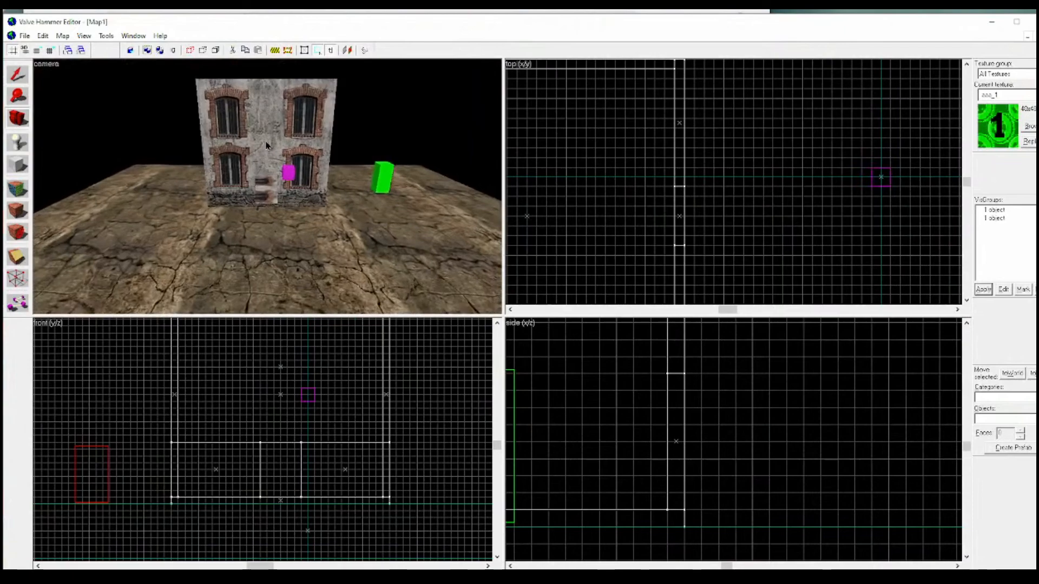
{"action": "key", "text": "Down"}
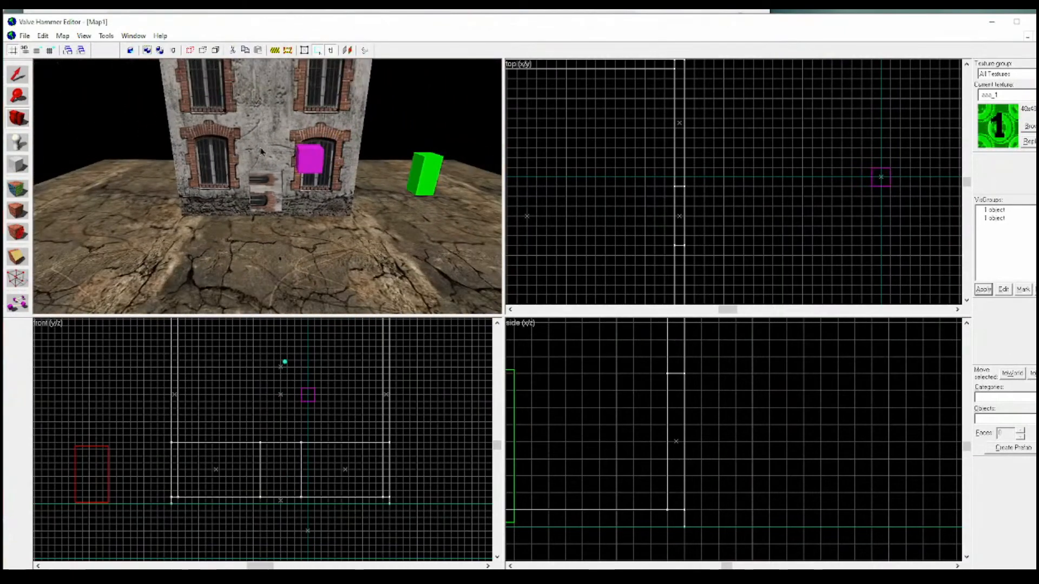
{"action": "left_click_drag", "start_coordinate": [143, 140], "coordinate": [267, 186]}
{"action": "key", "text": "Down"}
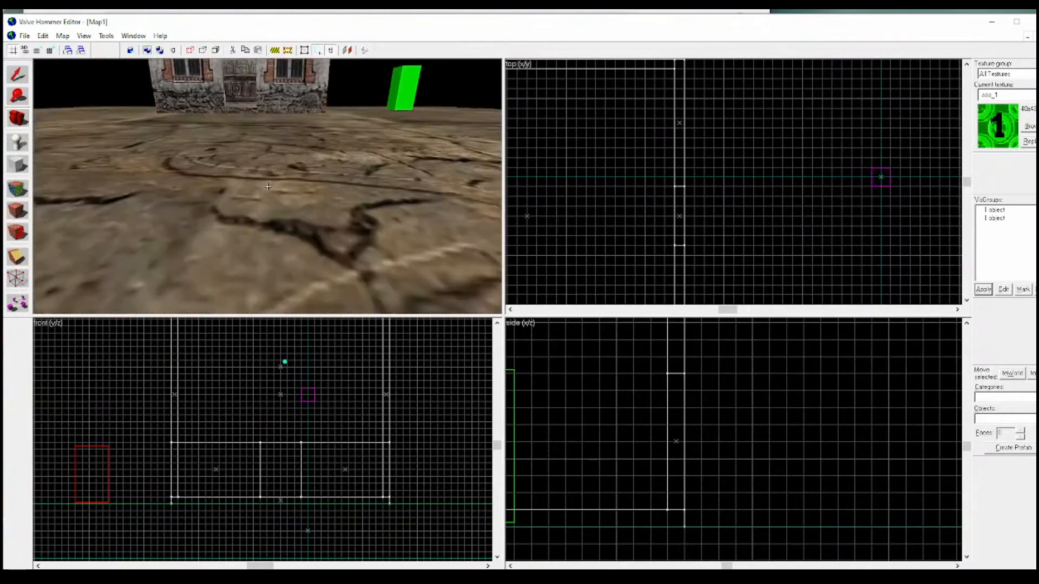
{"action": "key", "text": "Down"}
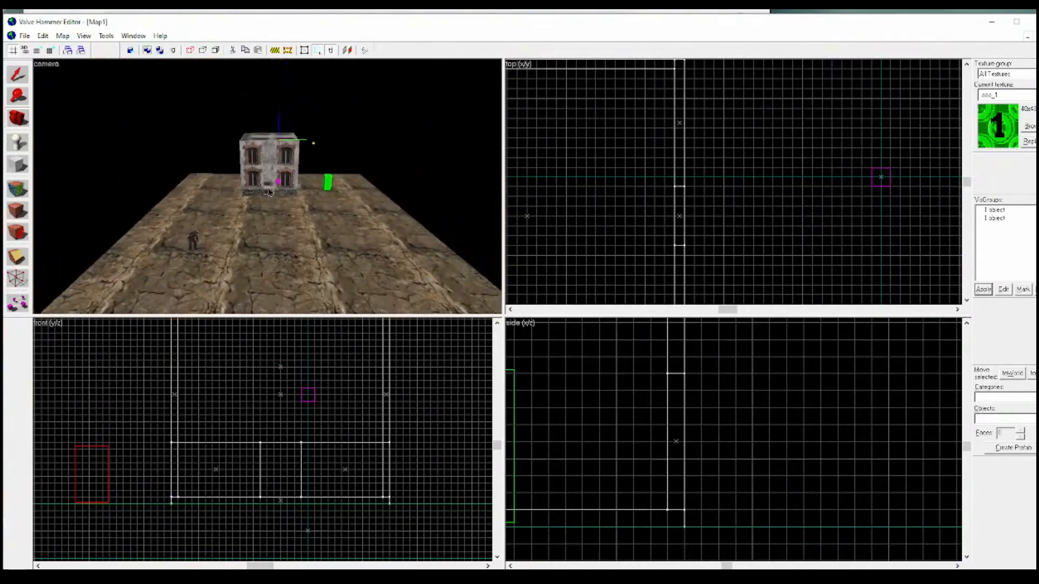
{"action": "key", "text": "Up"}
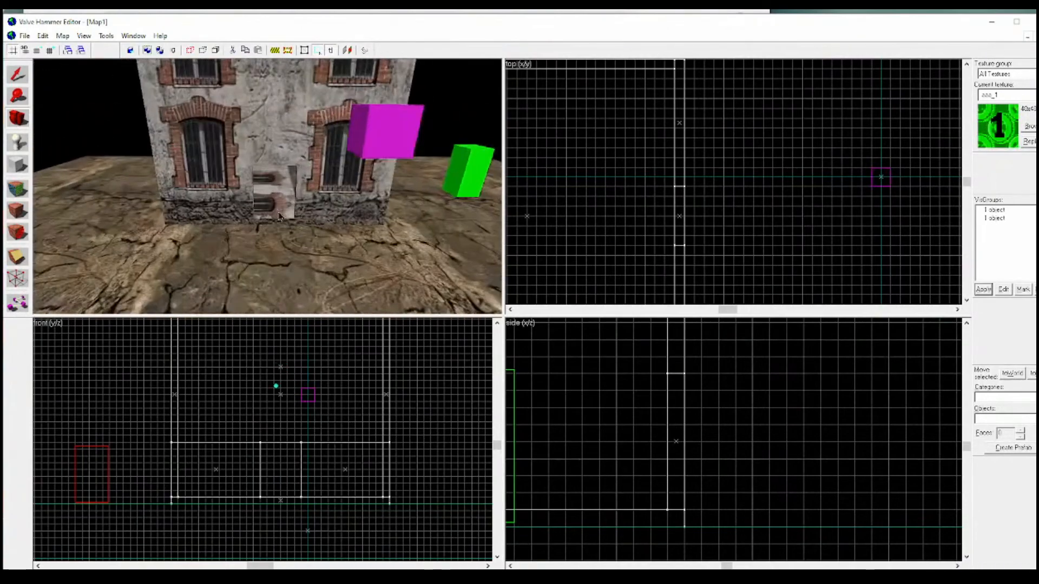
Make the hidden VisGroups visible, apply the change, and delete the aaa_1 block from the doorway.
{"action": "left_click", "coordinate": [992, 222]}
{"action": "left_click", "coordinate": [984, 290]}
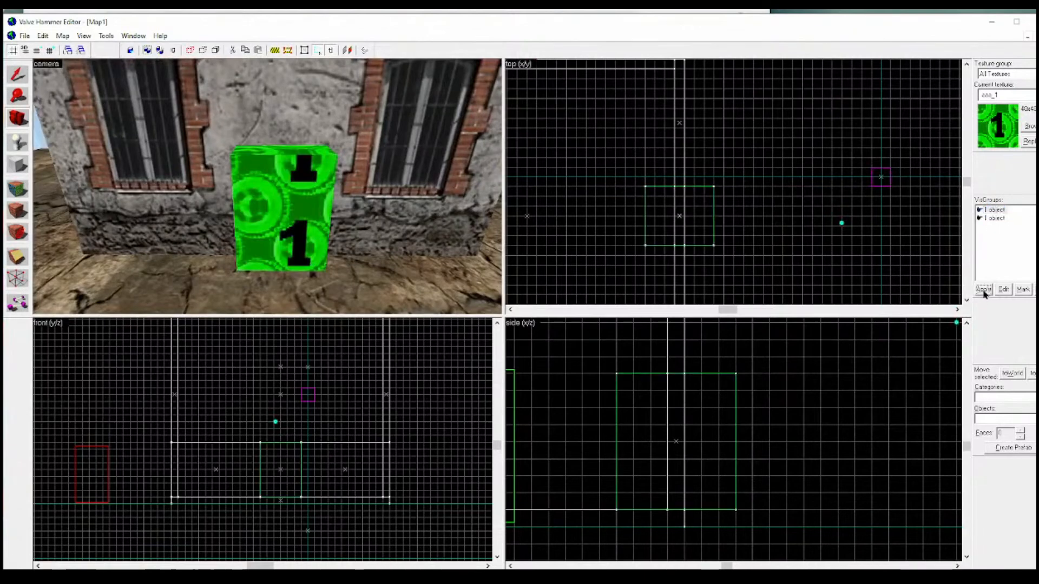
{"action": "key", "text": "shift+s"}
{"action": "left_click", "coordinate": [284, 212]}
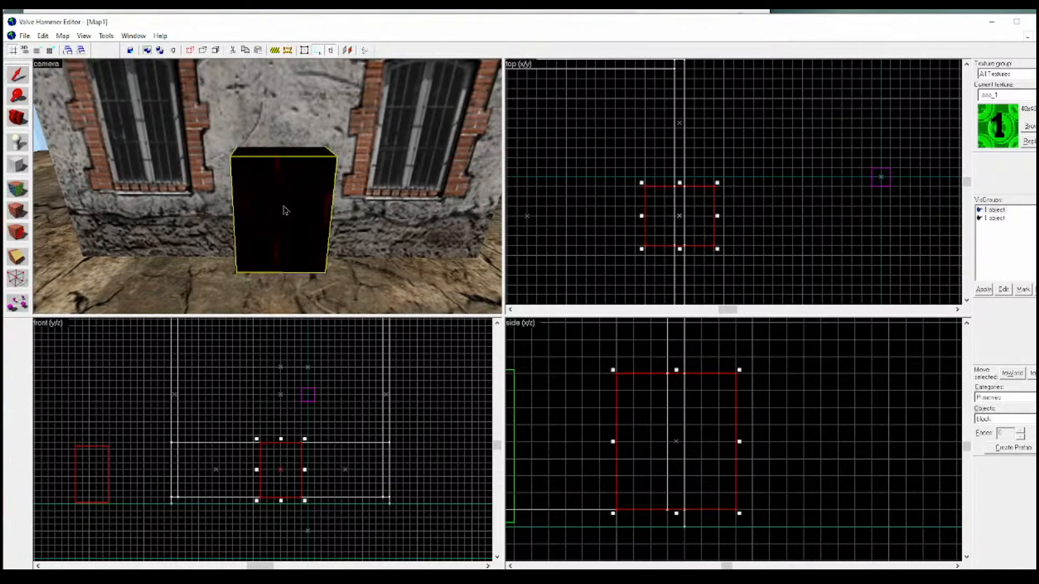
{"action": "key", "text": "Delete"}
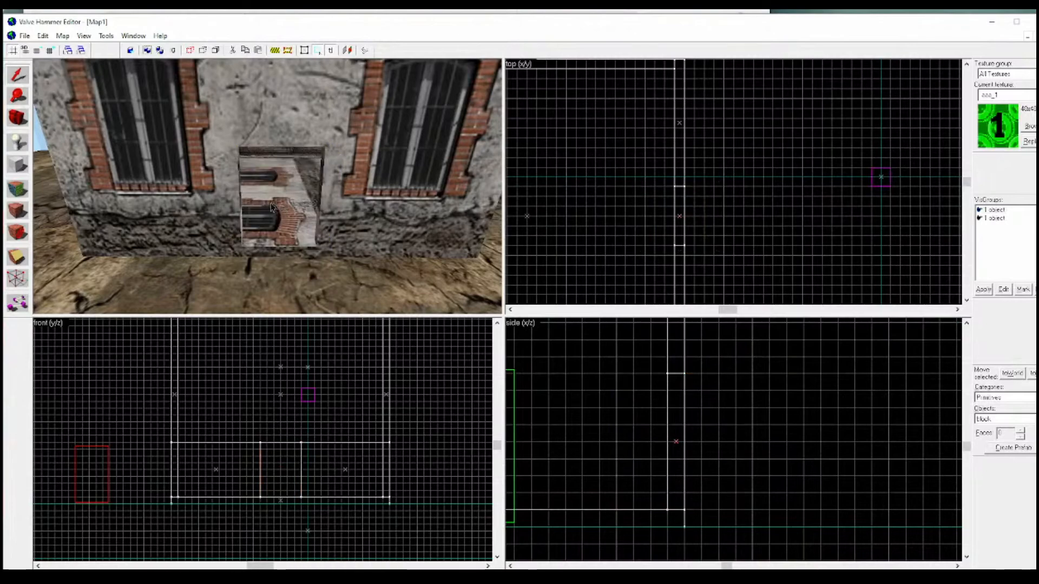
Select the carved front wall and examine how it is divided around the doorway.
{"action": "left_click", "coordinate": [259, 104]}
{"action": "scroll", "coordinate": [295, 210], "scroll_direction": "down", "scroll_amount": 2}
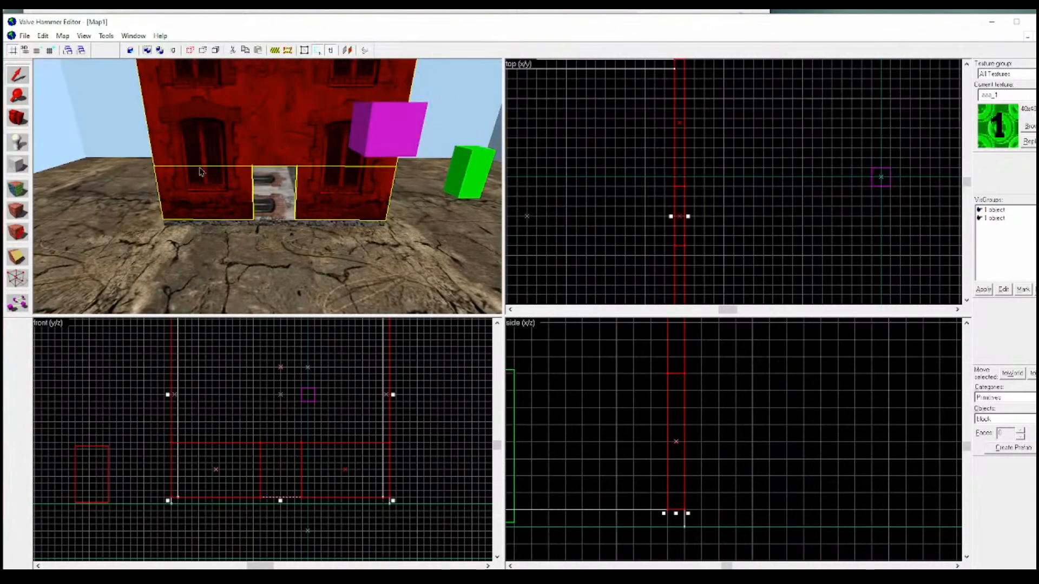
{"action": "scroll", "coordinate": [200, 172], "scroll_direction": "up", "scroll_amount": 2}
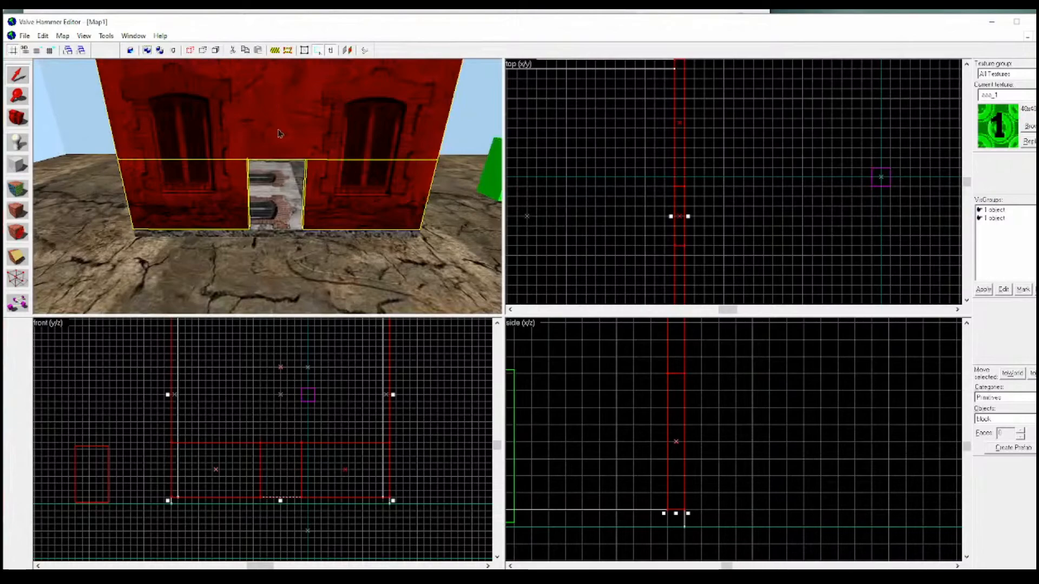
{"action": "scroll", "coordinate": [277, 138], "scroll_direction": "down", "scroll_amount": 3}
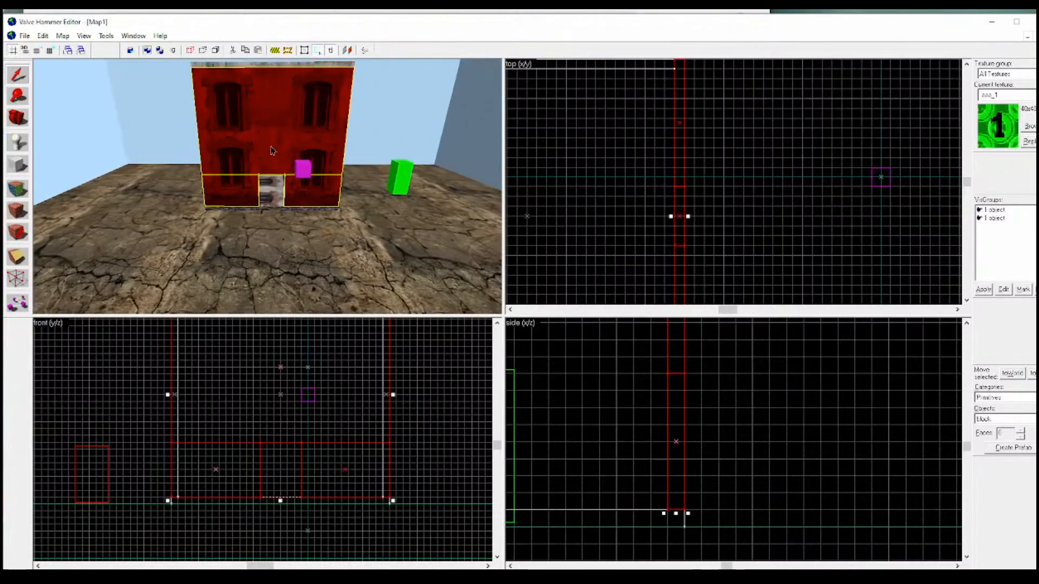
{"action": "scroll", "coordinate": [272, 151], "scroll_direction": "up", "scroll_amount": 5}
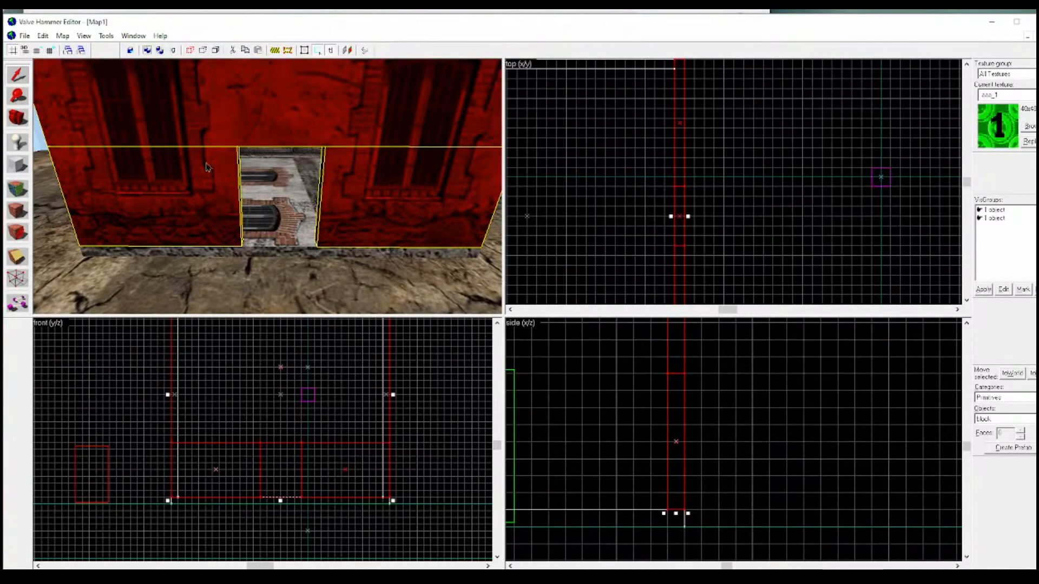
{"action": "scroll", "coordinate": [268, 179], "scroll_direction": "down", "scroll_amount": 3}
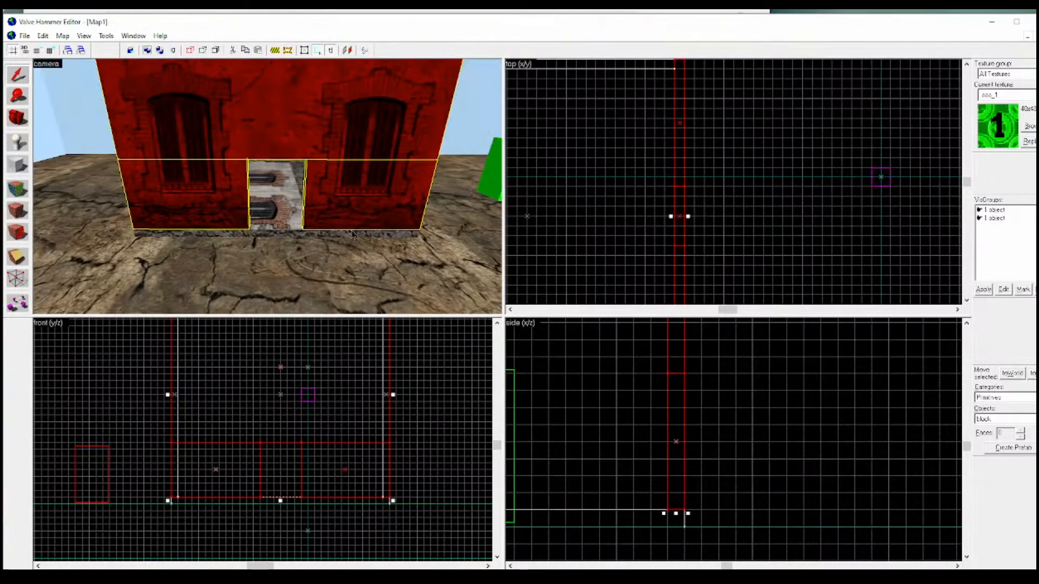
{"action": "scroll", "coordinate": [358, 199], "scroll_direction": "down", "scroll_amount": 4}
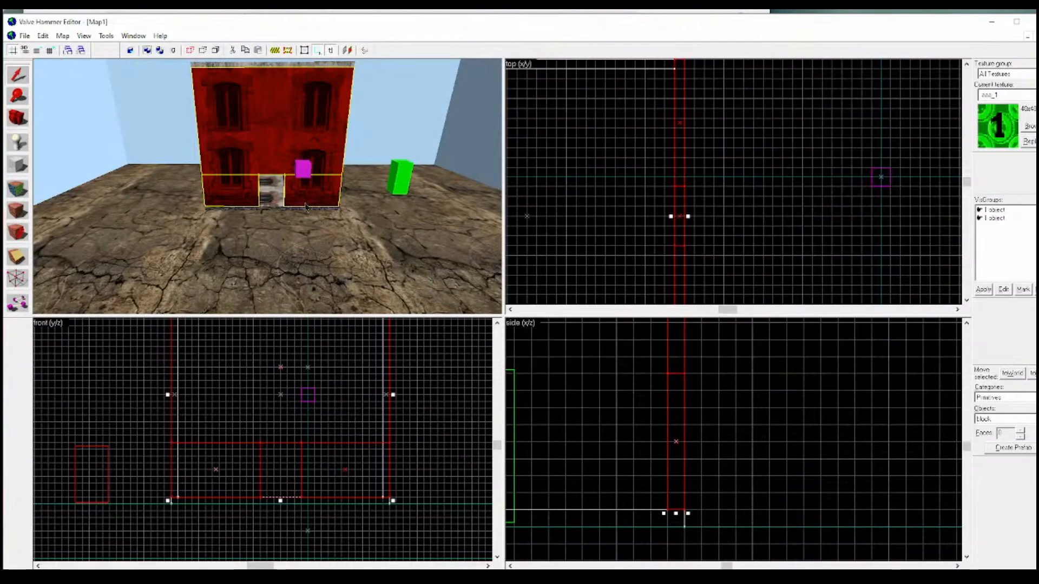
Select the rest of the building behind the carved front wall, delete it, and undo the deletion.
{"action": "left_click", "coordinate": [18, 118]}
{"action": "left_click_drag", "start_coordinate": [267, 187], "coordinate": [267, 186]}
{"action": "key", "text": "w"}
{"action": "key", "text": "s"}
{"action": "left_click", "coordinate": [18, 76]}
{"action": "left_click", "coordinate": [243, 183]}
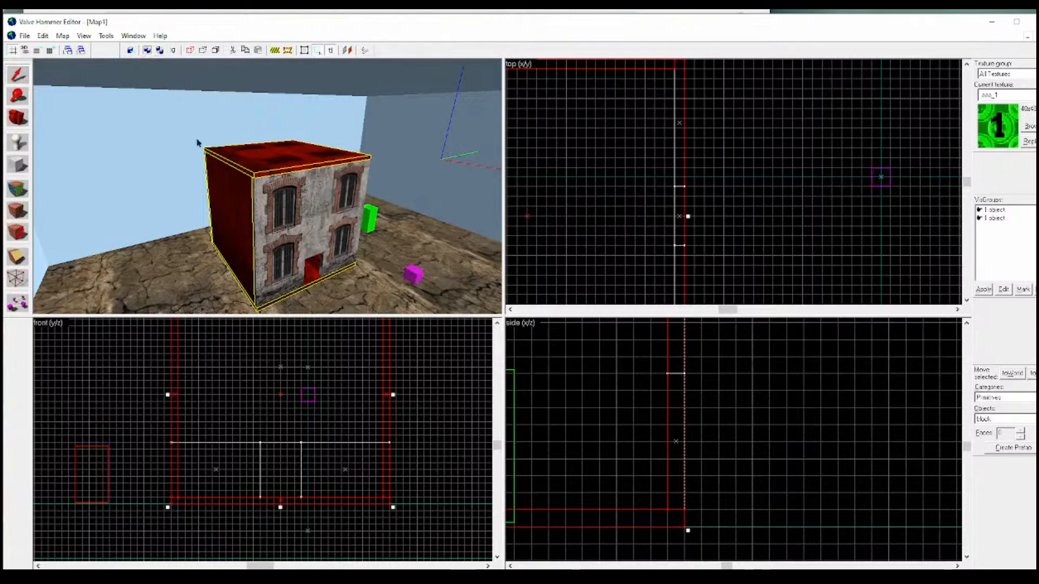
{"action": "scroll", "coordinate": [413, 557], "scroll_direction": "down", "scroll_amount": 1}
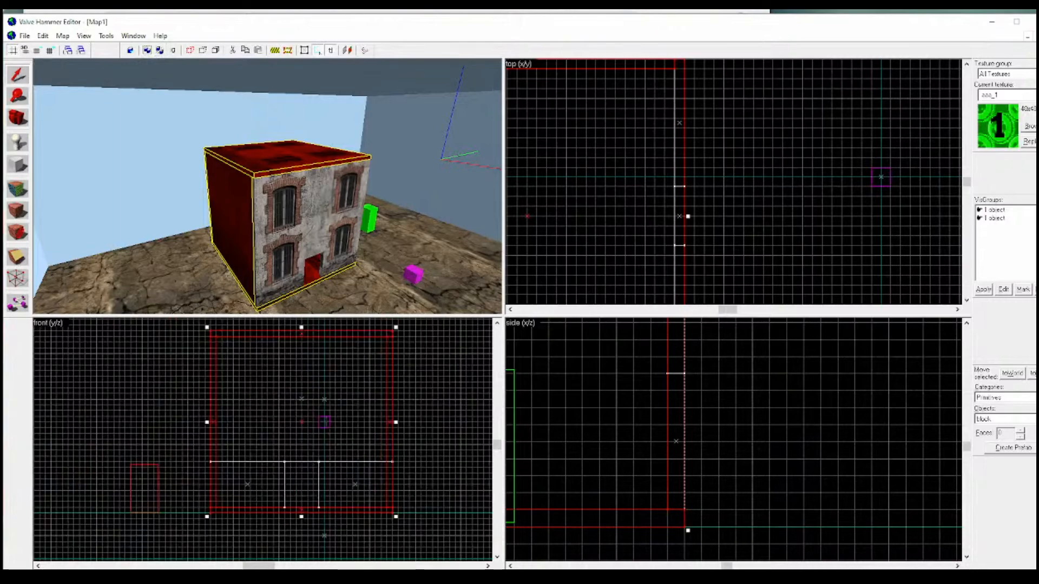
{"action": "scroll", "coordinate": [320, 390], "scroll_direction": "up", "scroll_amount": 1}
{"action": "right_click", "coordinate": [346, 398]}
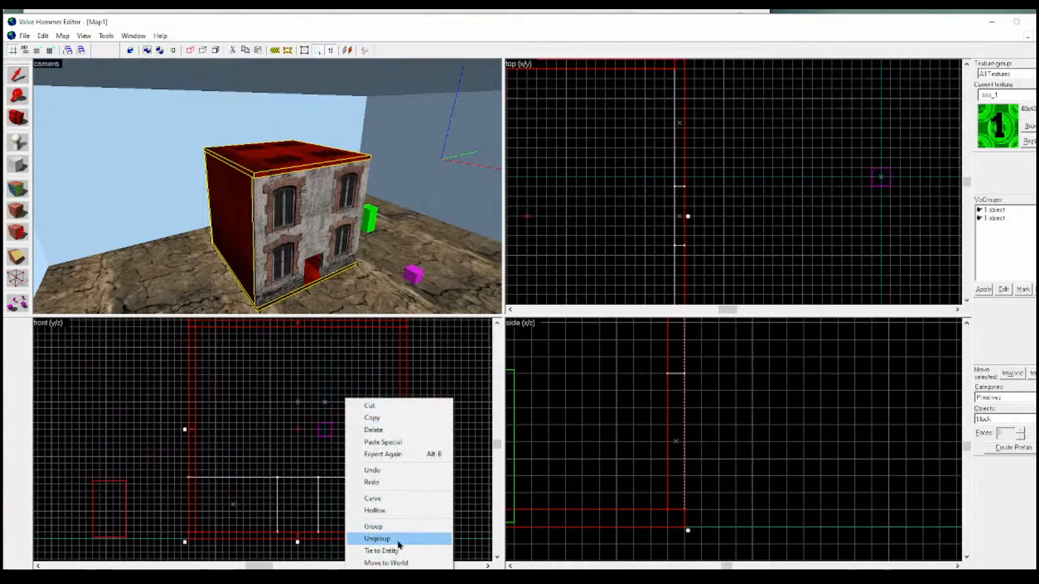
{"action": "key", "text": "Delete"}
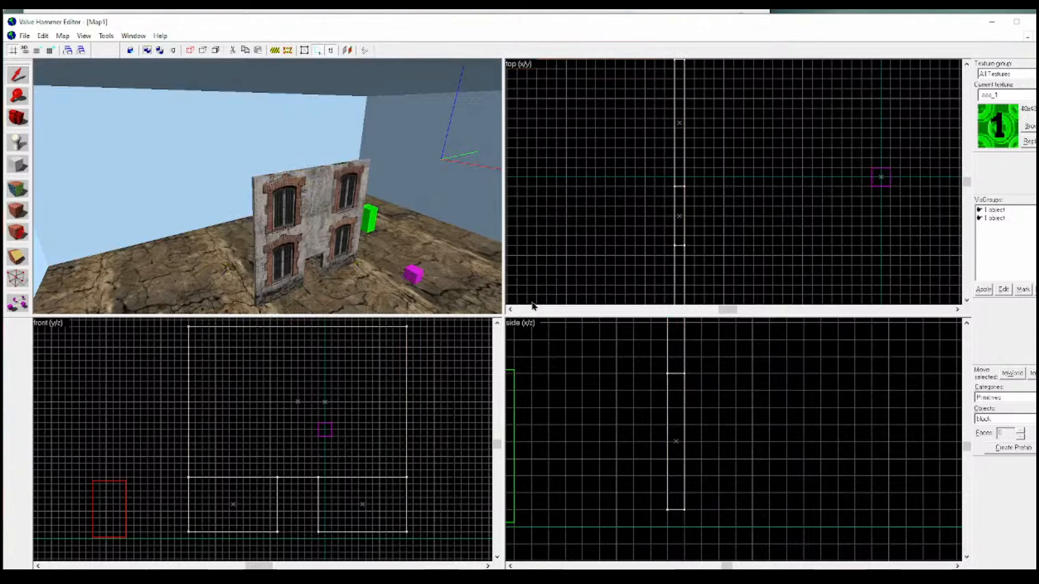
{"action": "left_click", "coordinate": [43, 35]}
{"action": "left_click", "coordinate": [58, 48]}
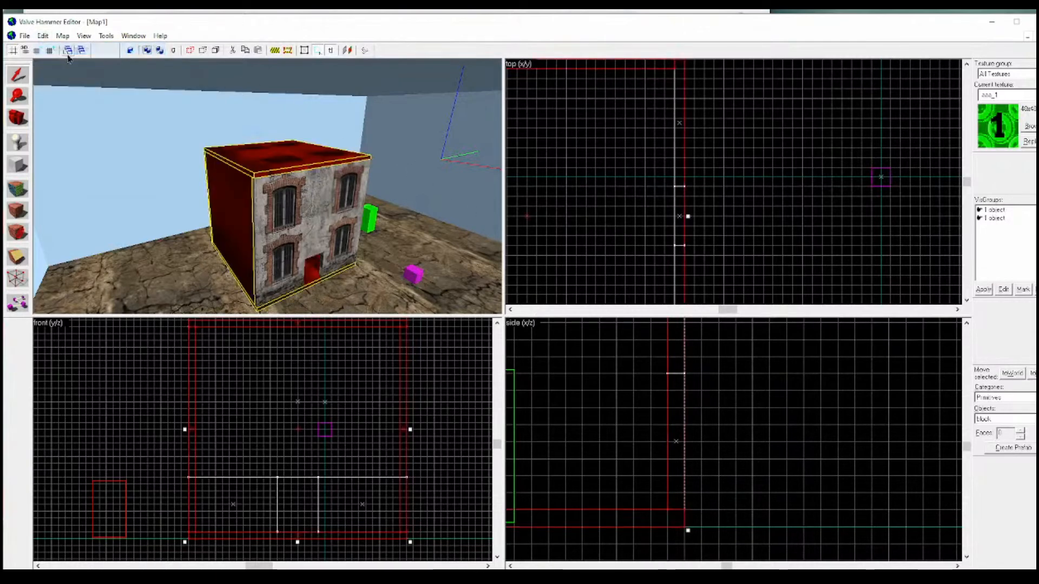
Clear the selection and examine the building's front wall and carved doorway in the 3D view from near and far.
{"action": "left_click", "coordinate": [18, 117]}
{"action": "left_click_drag", "start_coordinate": [56, 132], "coordinate": [267, 187]}
{"action": "key", "text": "w"}
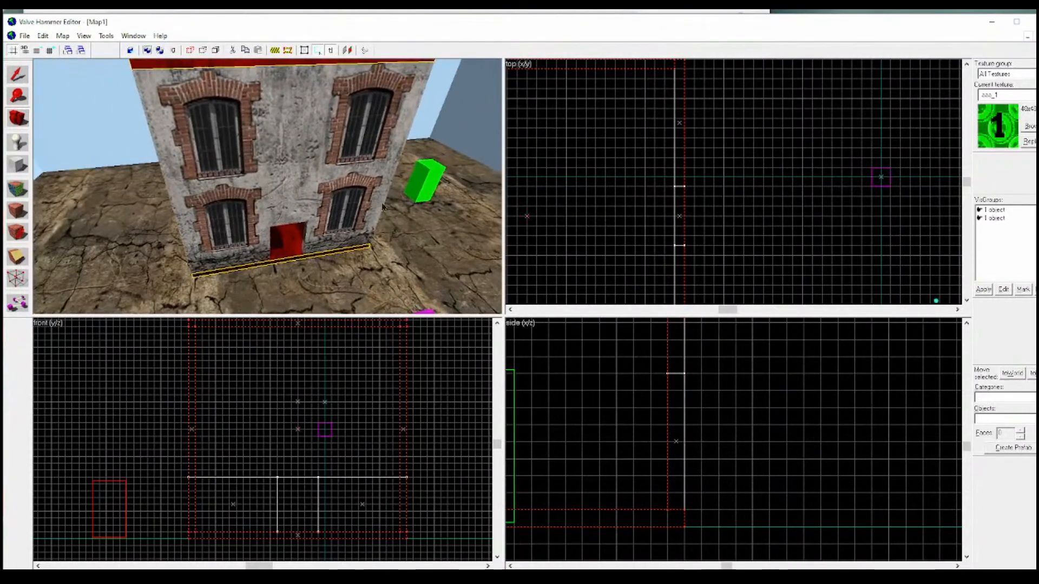
{"action": "key", "text": "Escape"}
{"action": "scroll", "coordinate": [367, 224], "scroll_direction": "down", "scroll_amount": 3}
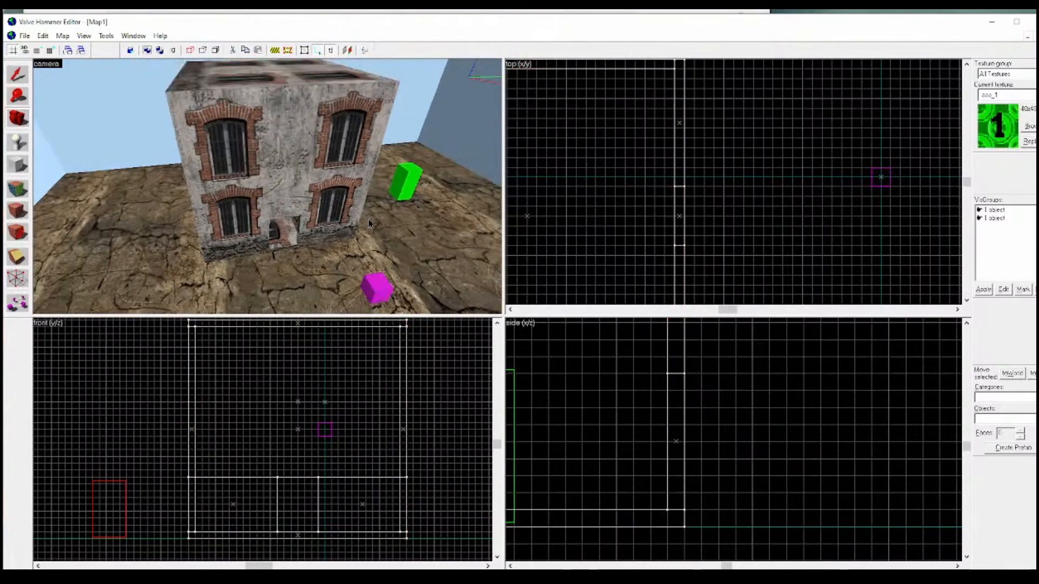
{"action": "scroll", "coordinate": [367, 224], "scroll_direction": "up", "scroll_amount": 2}
{"action": "scroll", "coordinate": [366, 223], "scroll_direction": "up", "scroll_amount": 1}
{"action": "scroll", "coordinate": [366, 224], "scroll_direction": "down", "scroll_amount": 6}
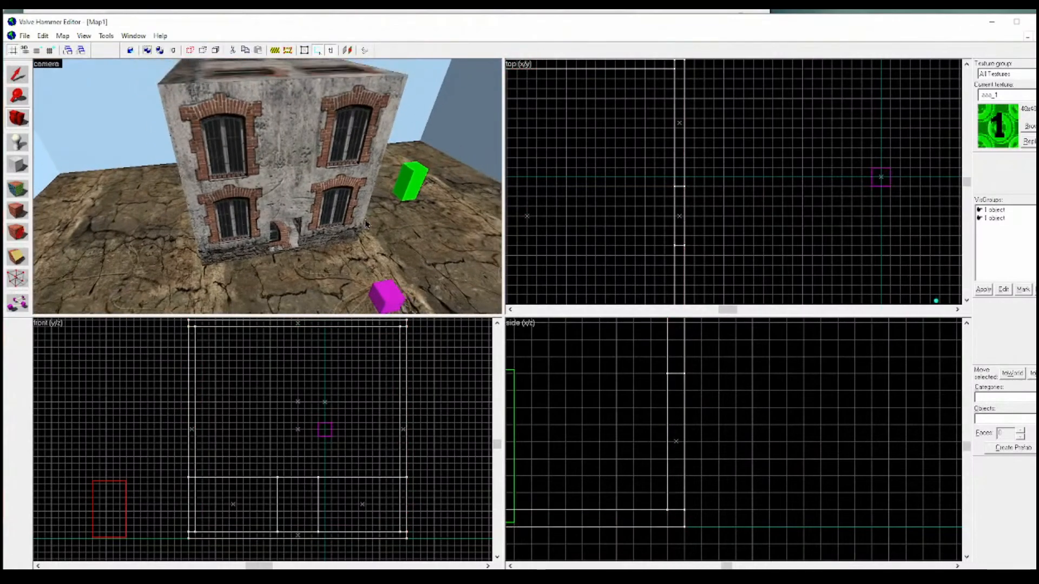
{"action": "scroll", "coordinate": [366, 224], "scroll_direction": "down", "scroll_amount": 2}
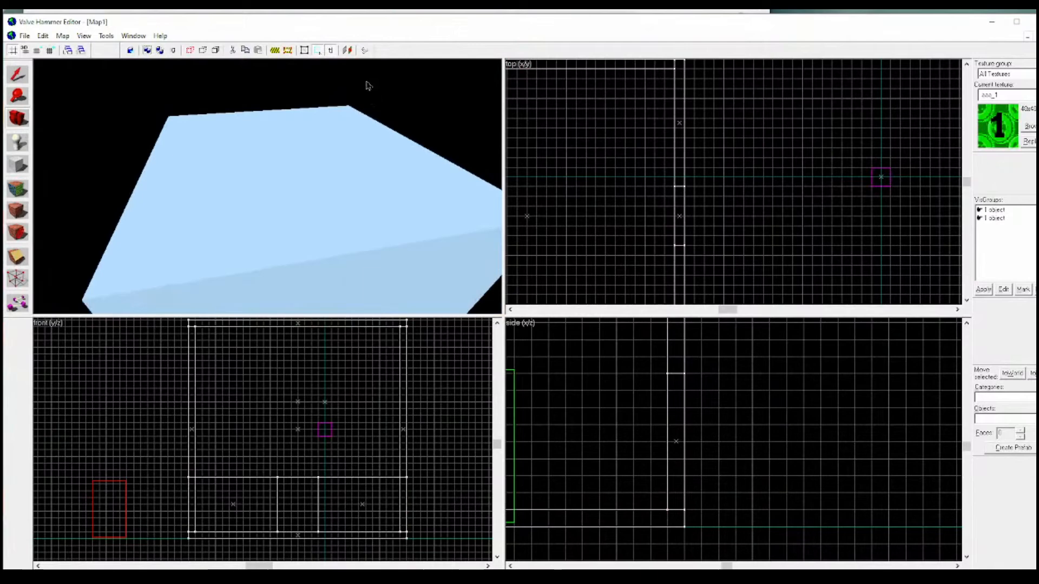
{"action": "left_click", "coordinate": [106, 36]}
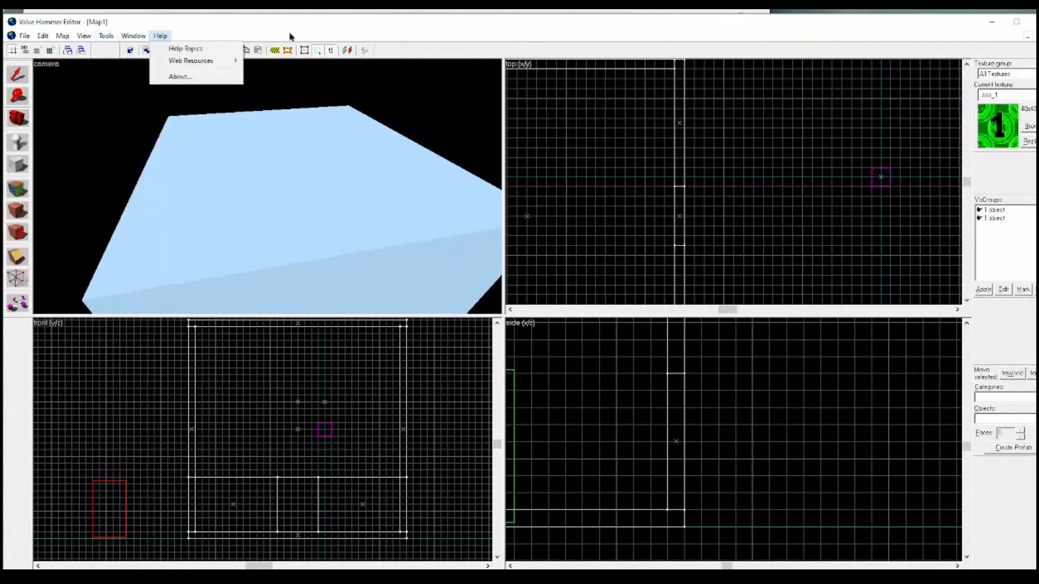
{"action": "left_click", "coordinate": [419, 33]}
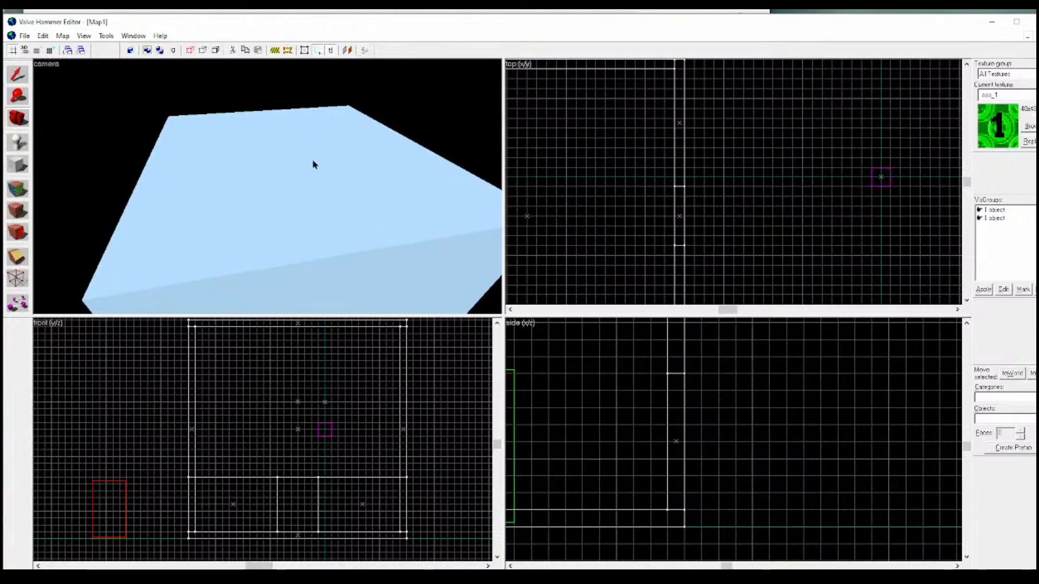
Fly the camera back into the room and examine the building, its surroundings and the floor from several sides.
{"action": "key", "text": "z"}
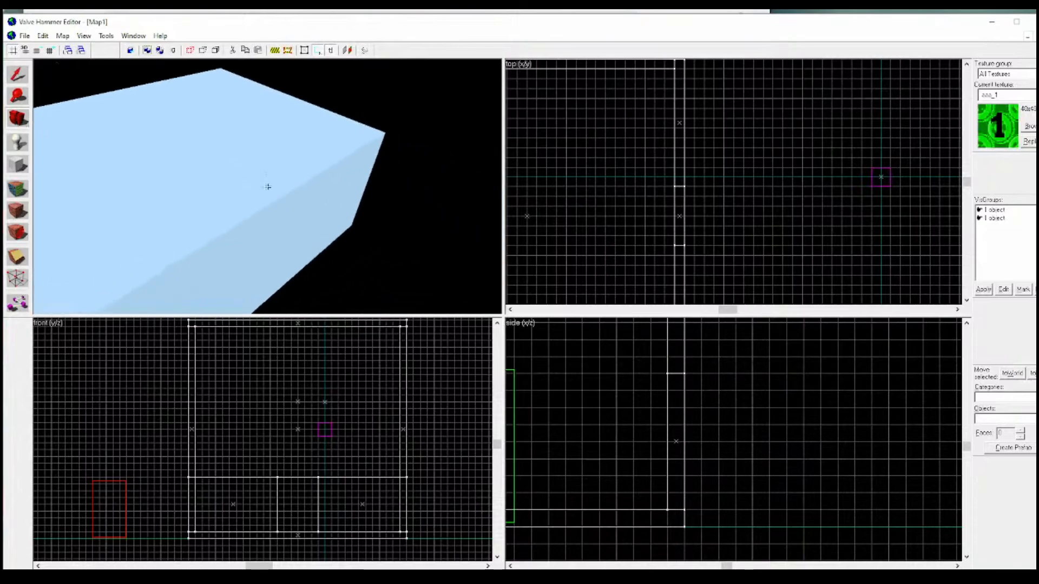
{"action": "key", "text": "w"}
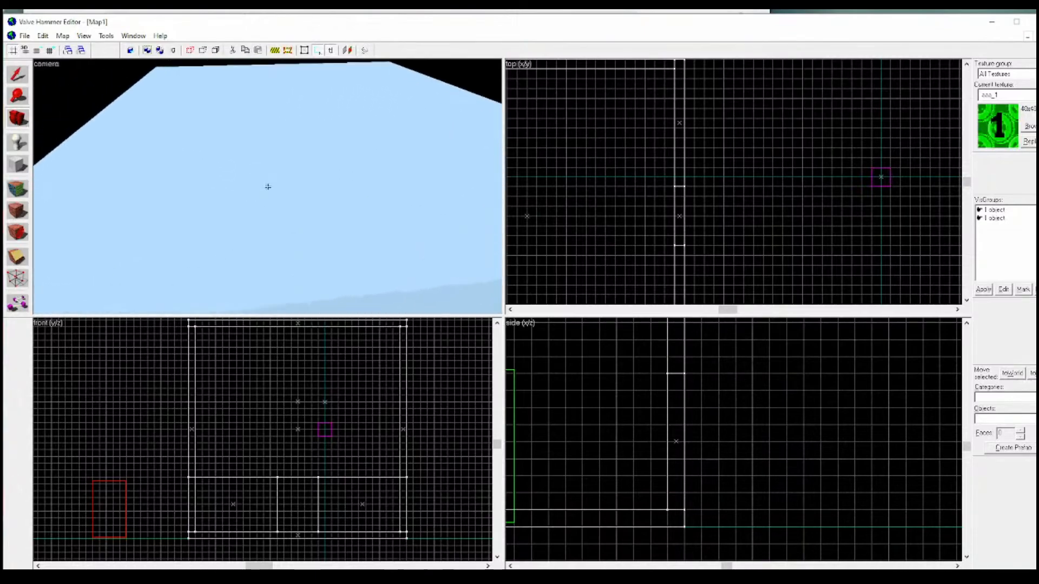
{"action": "key", "text": "w"}
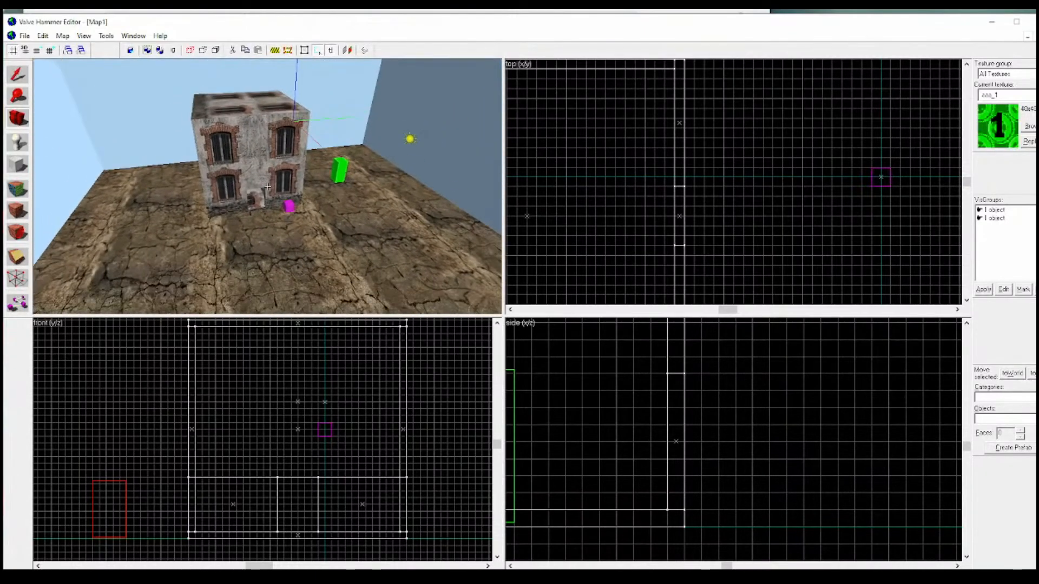
{"action": "key", "text": "w"}
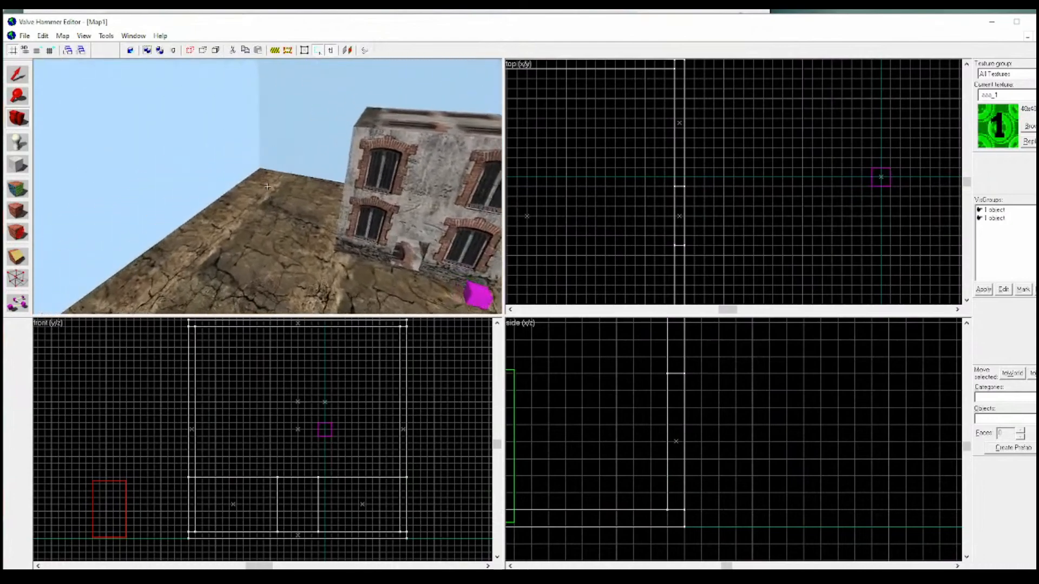
{"action": "key", "text": "w"}
{"action": "key", "text": "z"}
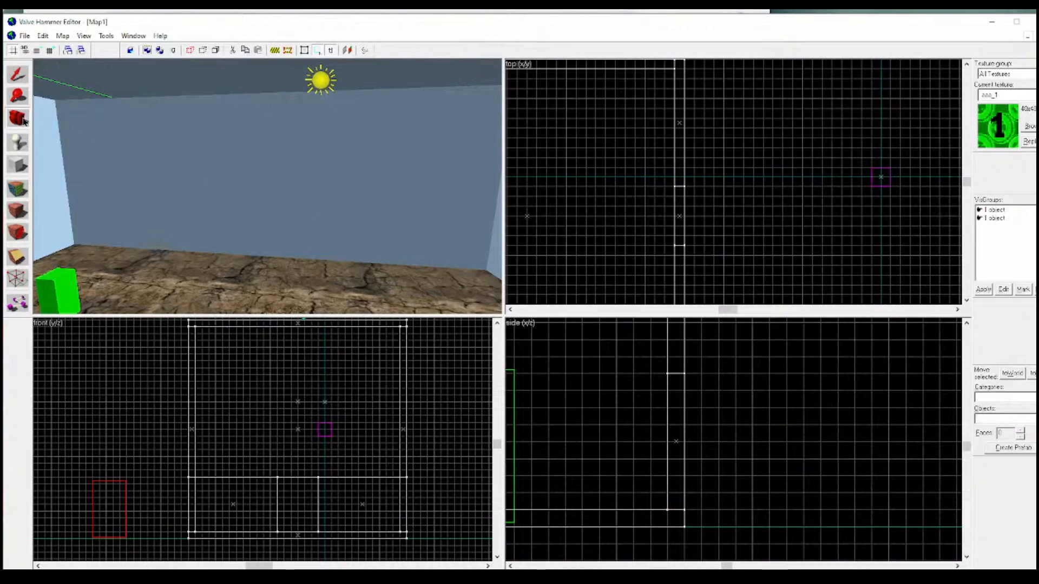
{"action": "left_click_drag", "start_coordinate": [144, 164], "coordinate": [267, 186]}
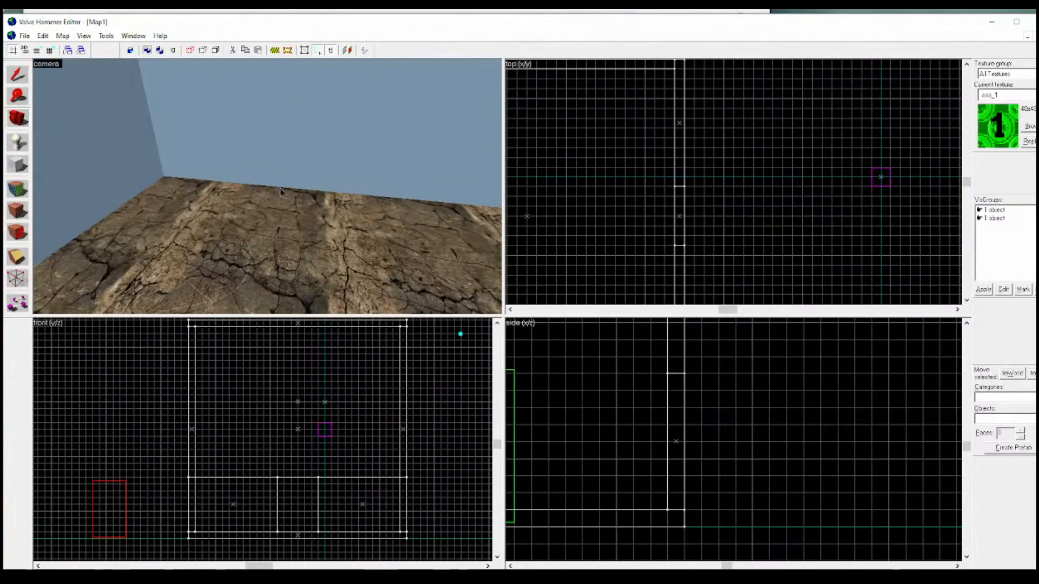
{"action": "key", "text": "d"}
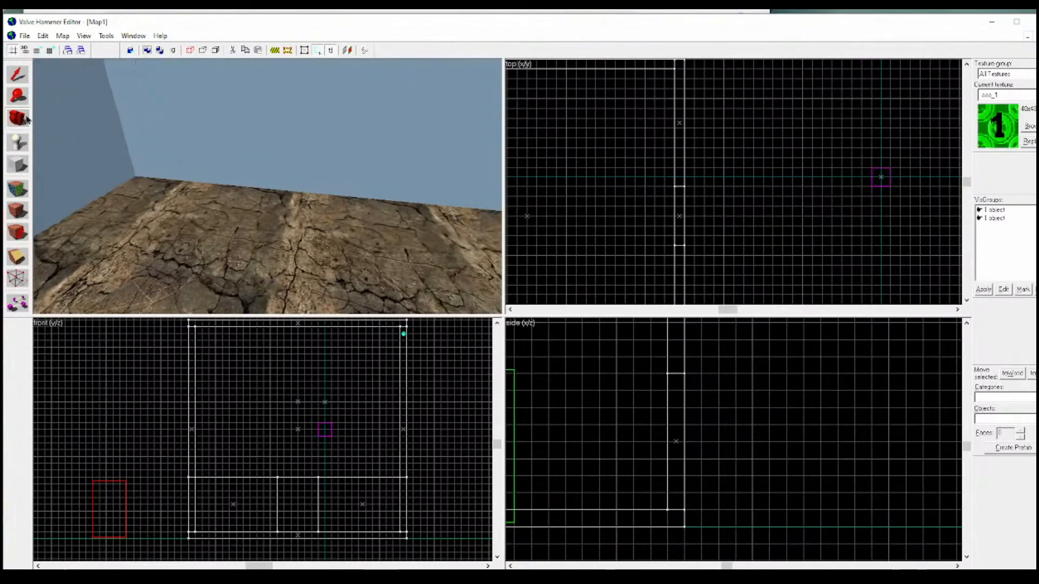
{"action": "key", "text": "z"}
{"action": "key", "text": "a"}
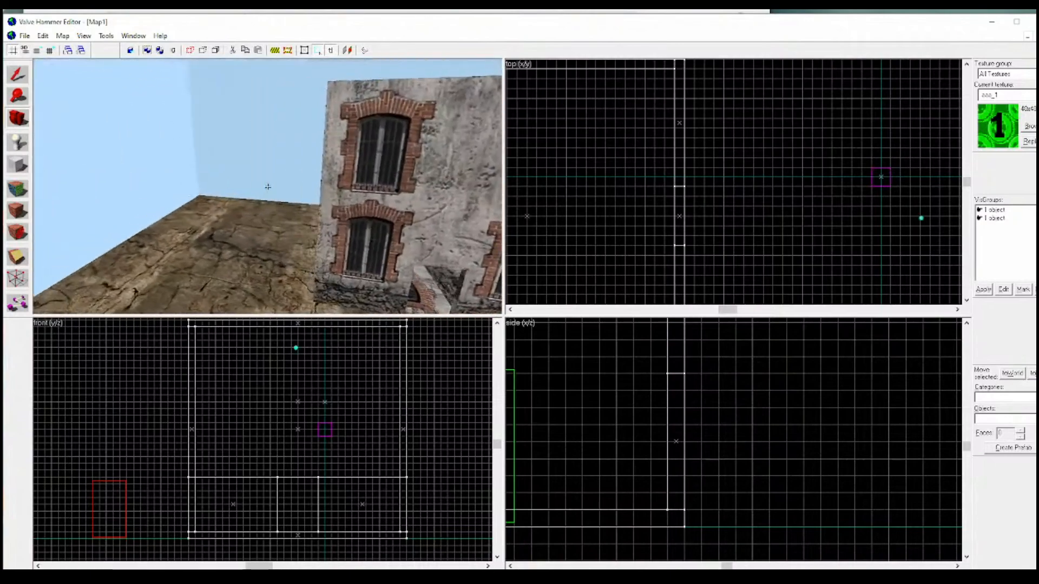
{"action": "key", "text": "z"}
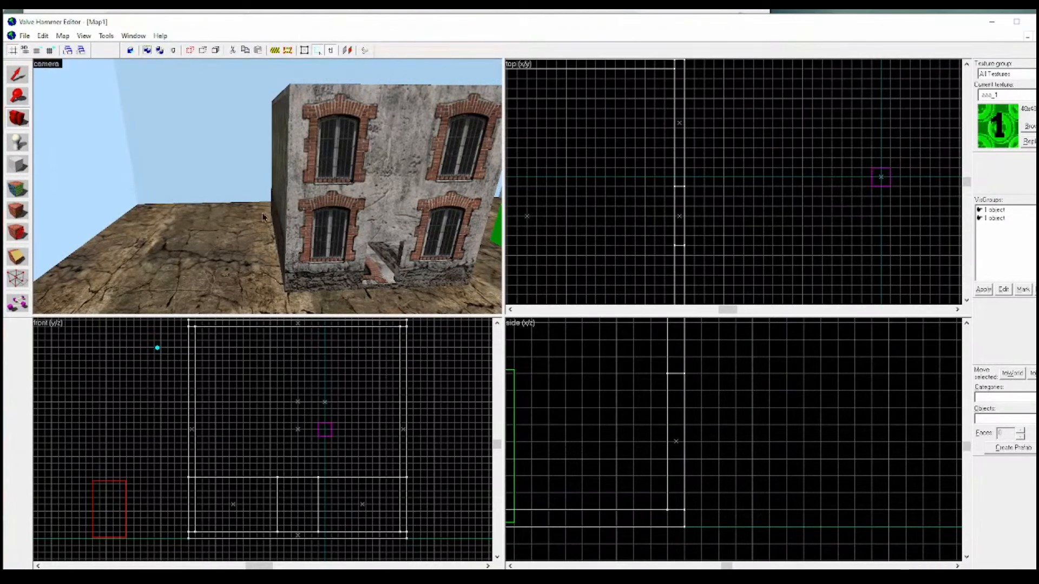
{"action": "scroll", "coordinate": [252, 227], "scroll_direction": "down", "scroll_amount": 6}
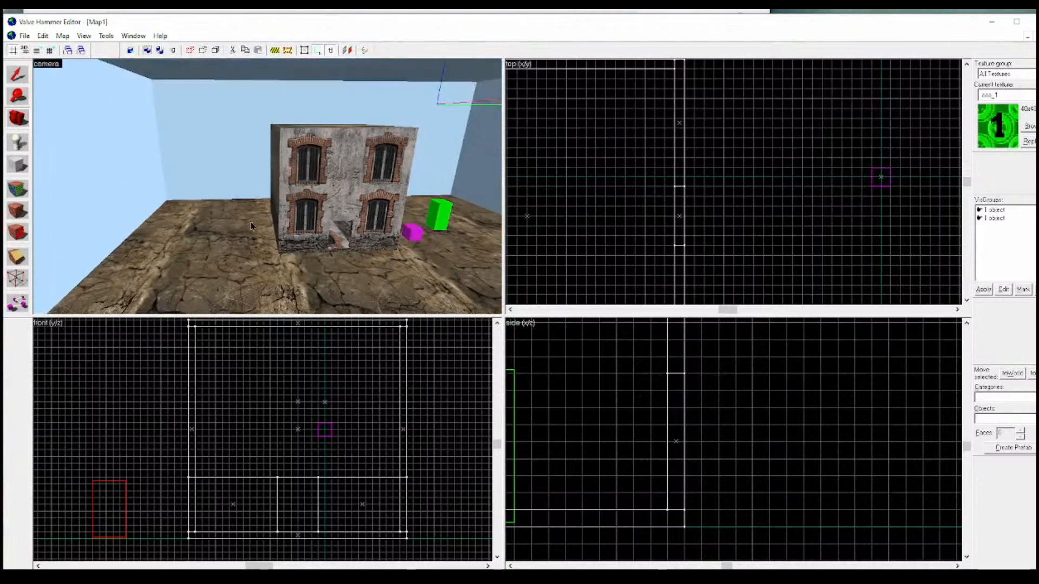
{"action": "scroll", "coordinate": [251, 226], "scroll_direction": "down", "scroll_amount": 2}
{"action": "scroll", "coordinate": [251, 226], "scroll_direction": "up", "scroll_amount": 2}
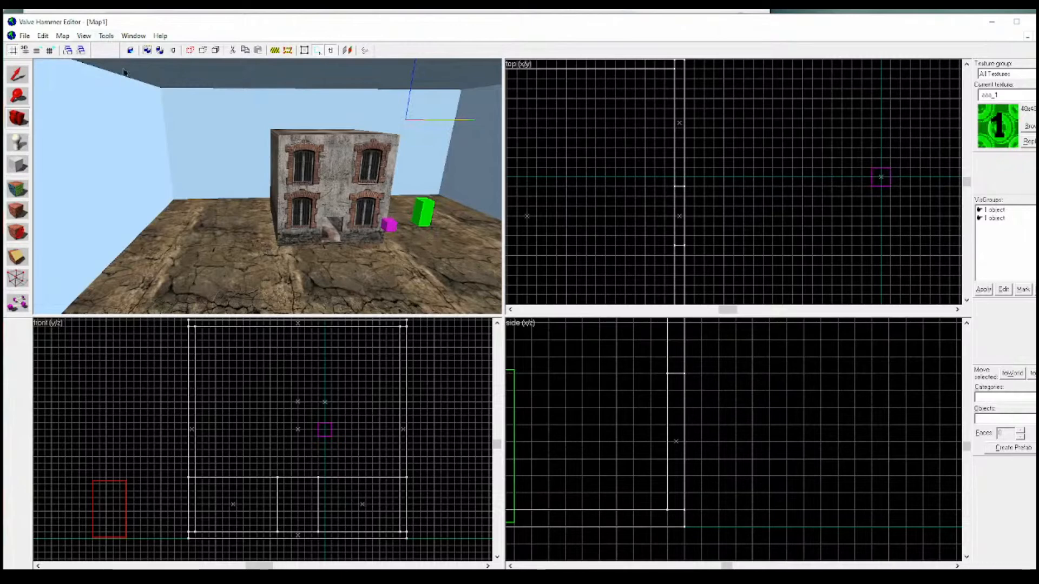
Start the Entity tool and browse the point entities it can place, including the info_, trigger_ and dod_ types.
{"action": "left_click", "coordinate": [19, 144]}
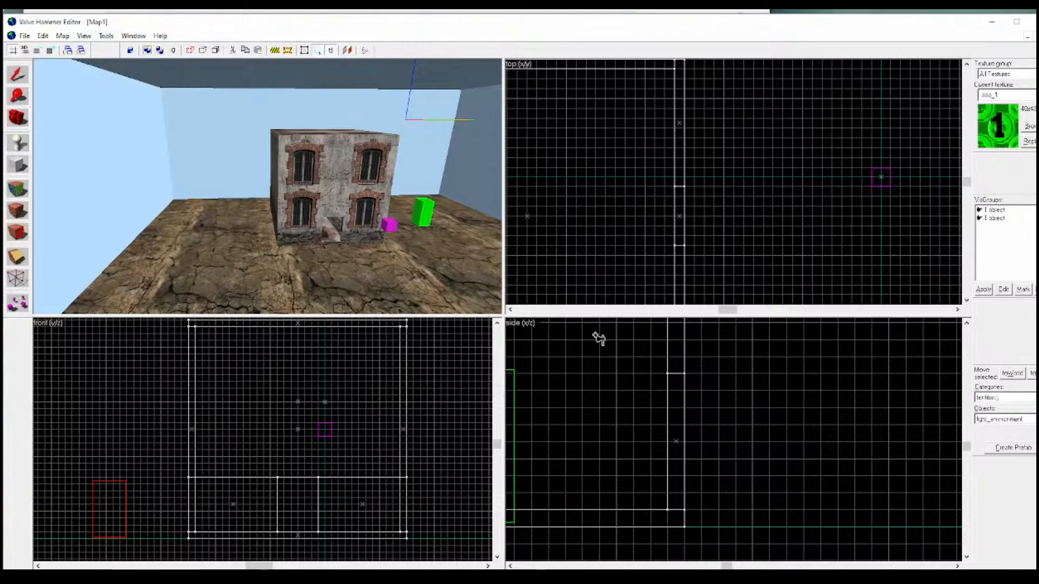
{"action": "left_click", "coordinate": [1032, 419]}
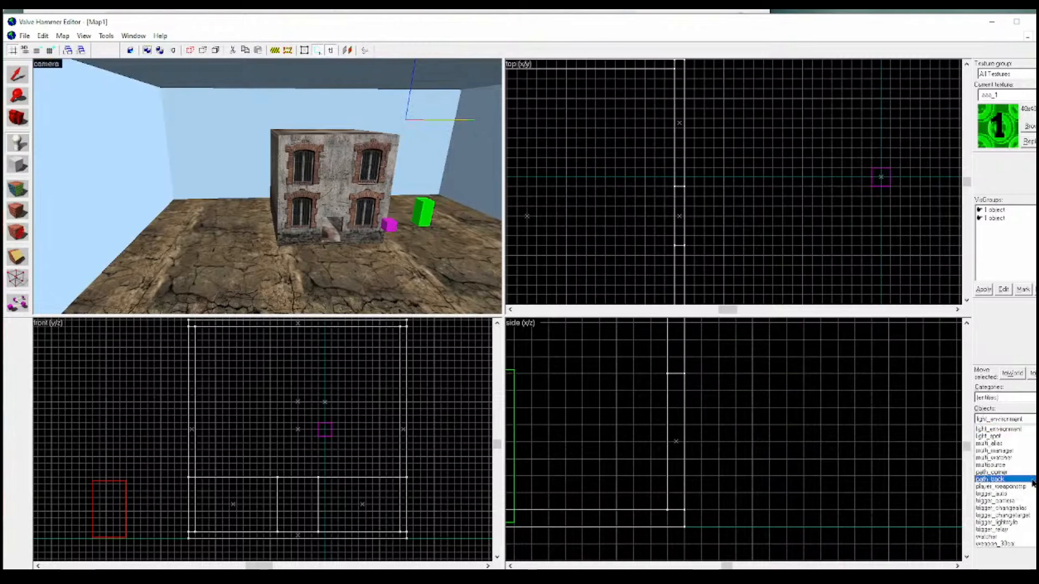
{"action": "scroll", "coordinate": [1033, 484], "scroll_direction": "up", "scroll_amount": 10}
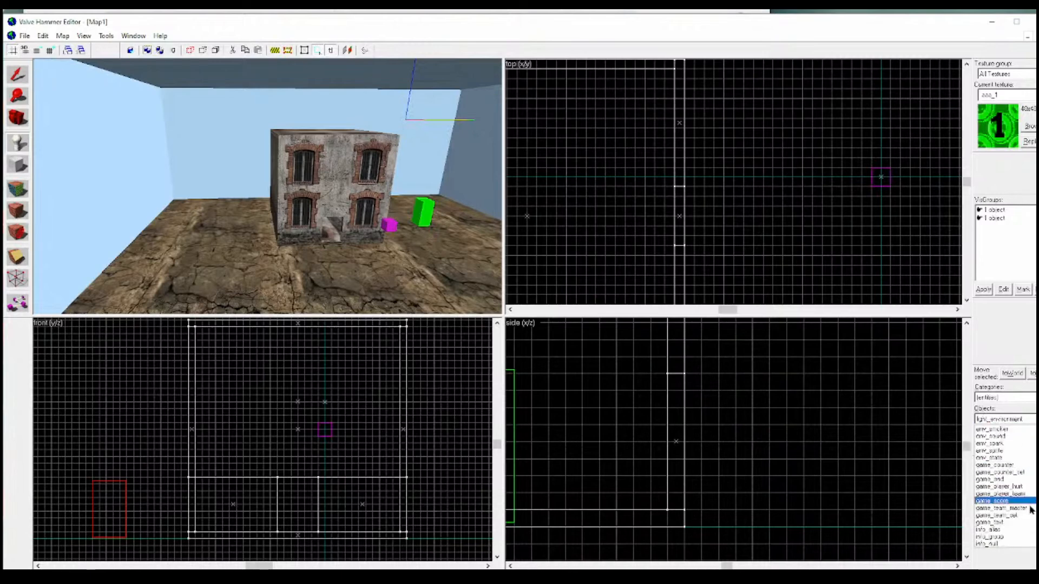
{"action": "scroll", "coordinate": [1027, 527], "scroll_direction": "down", "scroll_amount": 1}
{"action": "scroll", "coordinate": [1027, 527], "scroll_direction": "down", "scroll_amount": 1}
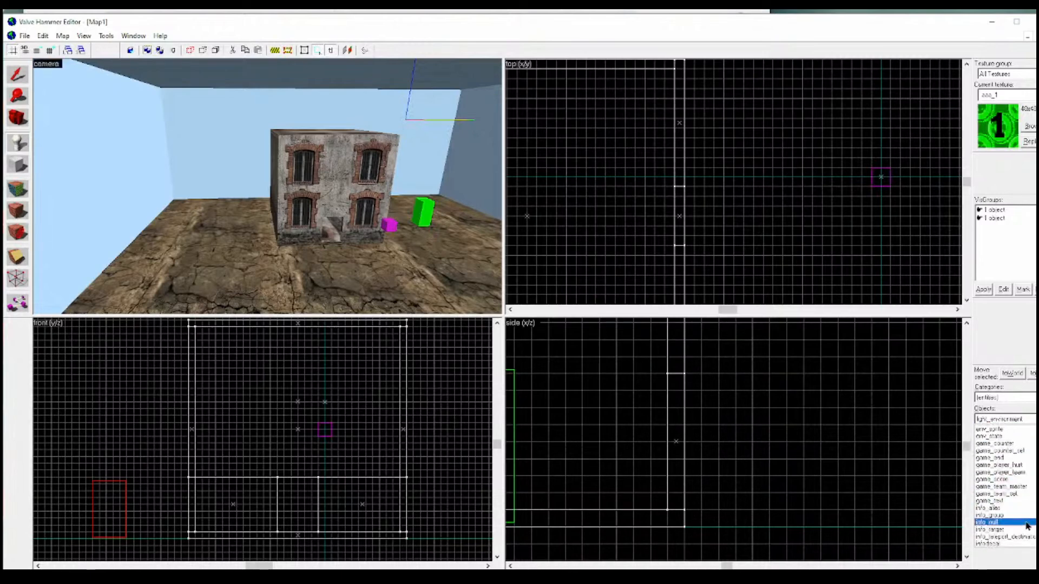
{"action": "scroll", "coordinate": [1028, 526], "scroll_direction": "down", "scroll_amount": 5}
{"action": "scroll", "coordinate": [1027, 527], "scroll_direction": "down", "scroll_amount": 2}
{"action": "scroll", "coordinate": [1027, 527], "scroll_direction": "down", "scroll_amount": 10}
{"action": "scroll", "coordinate": [1004, 449], "scroll_direction": "up", "scroll_amount": 1}
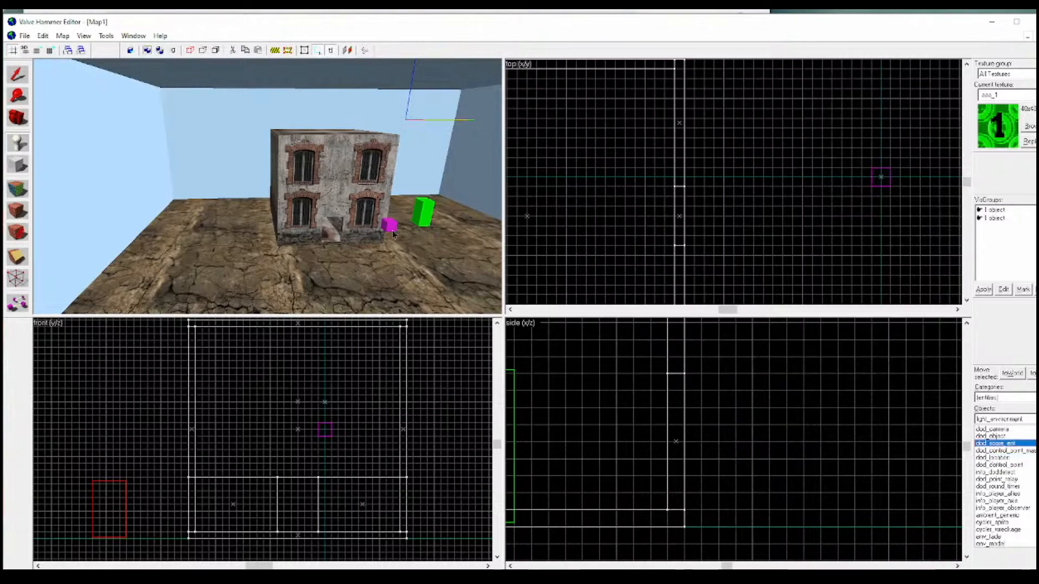
{"action": "scroll", "coordinate": [402, 254], "scroll_direction": "up", "scroll_amount": 2}
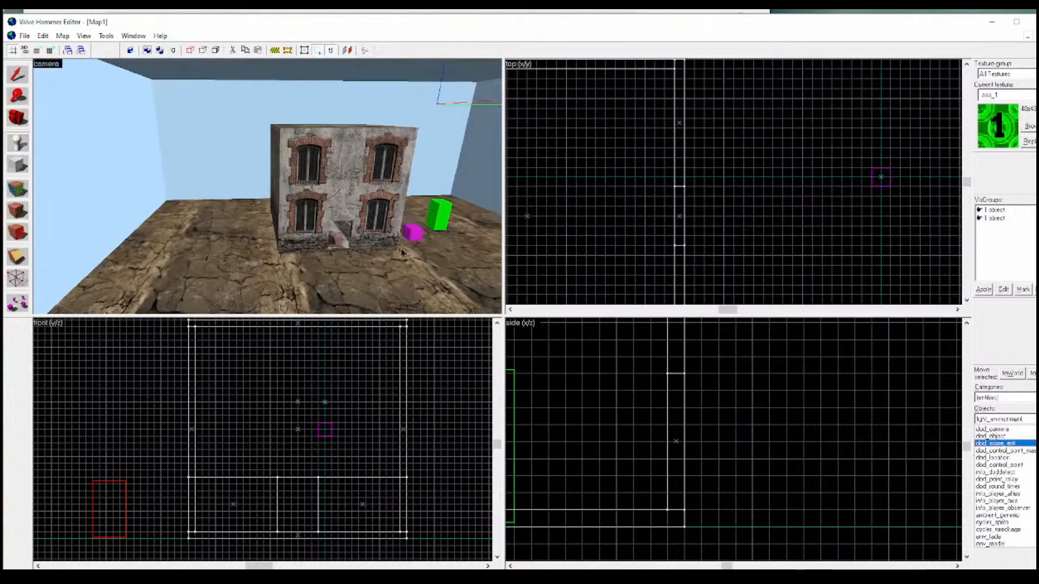
{"action": "scroll", "coordinate": [402, 253], "scroll_direction": "down", "scroll_amount": 1}
{"action": "scroll", "coordinate": [401, 250], "scroll_direction": "down", "scroll_amount": 1}
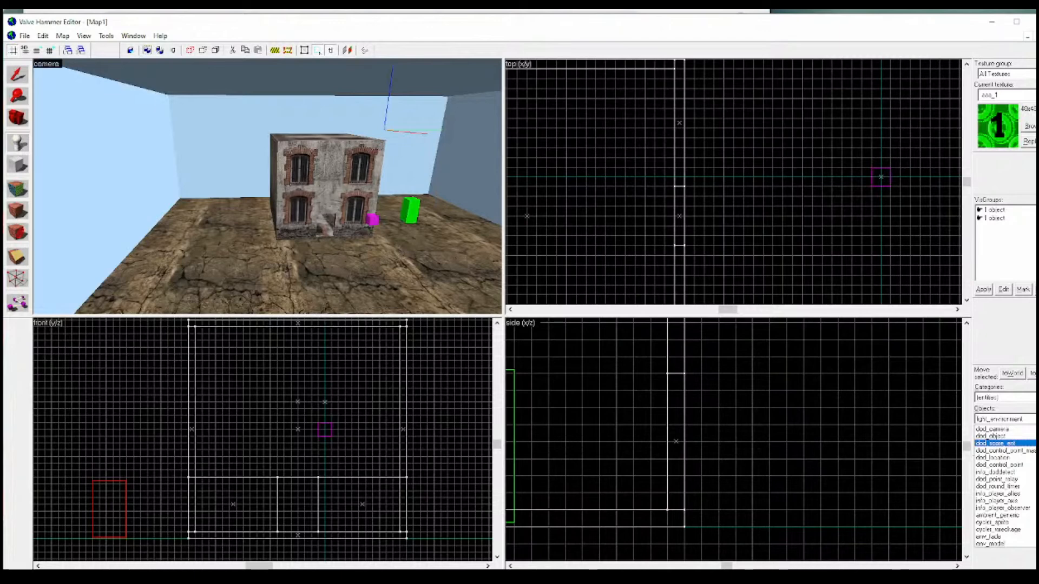
{"action": "key", "text": "alt+Tab"}
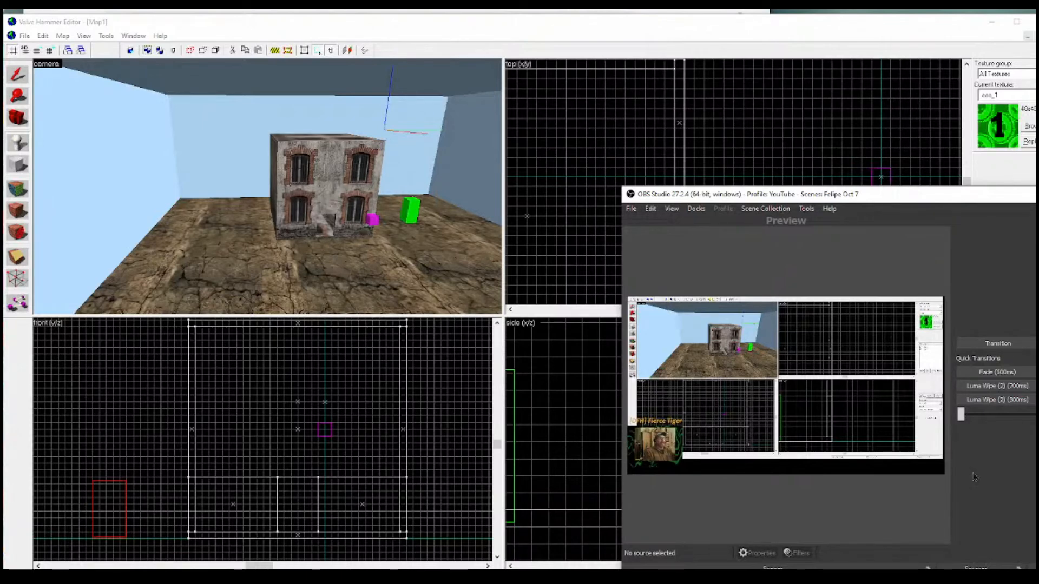
{"action": "left_click", "coordinate": [1017, 350]}
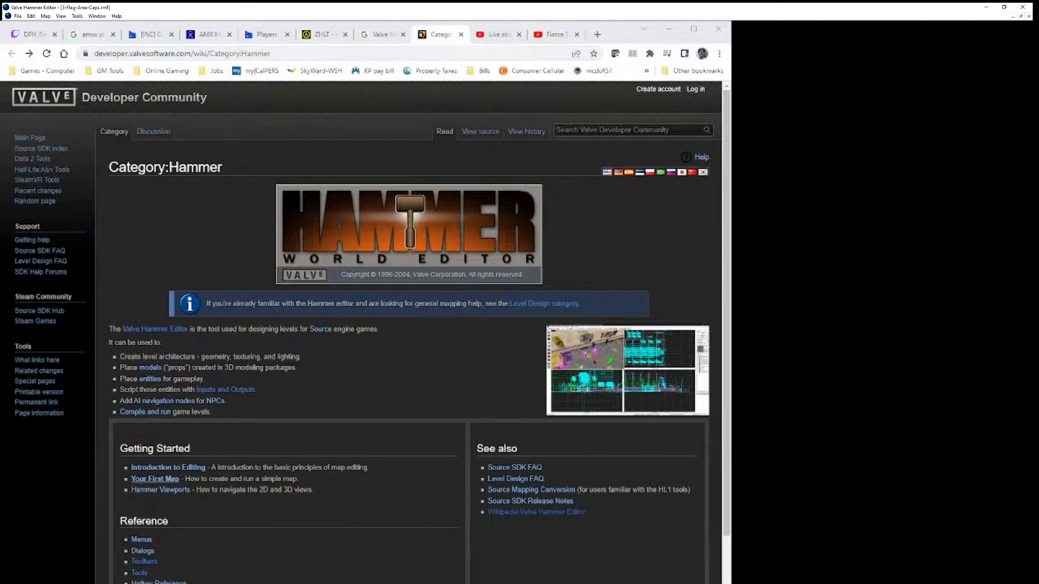
Open the Your First Map guide on the Valve Developer Community wiki and read its Getting Started page.
{"action": "left_click", "coordinate": [155, 479]}
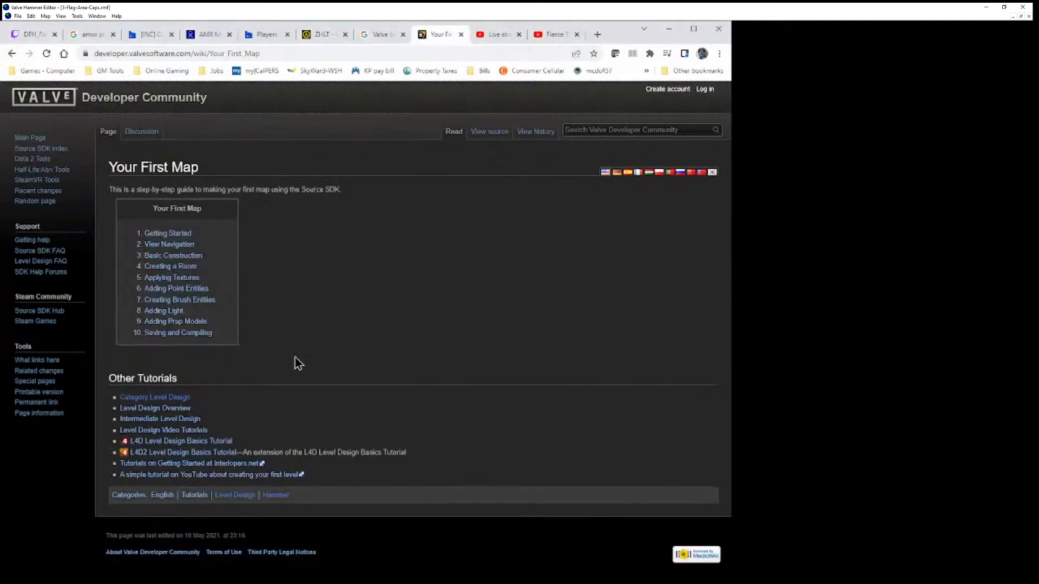
{"action": "left_click", "coordinate": [172, 233]}
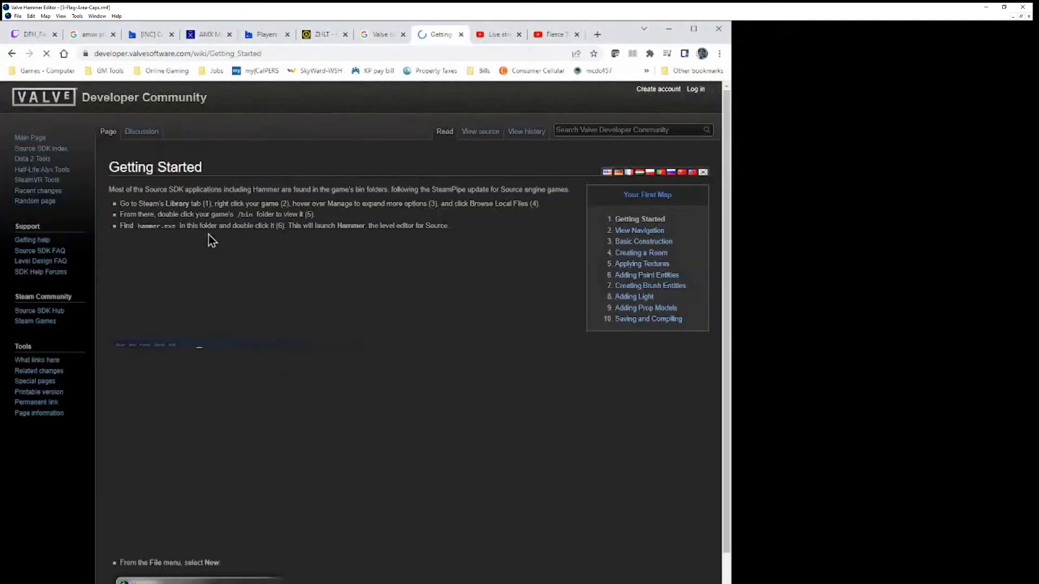
{"action": "scroll", "coordinate": [318, 517], "scroll_direction": "down", "scroll_amount": 5}
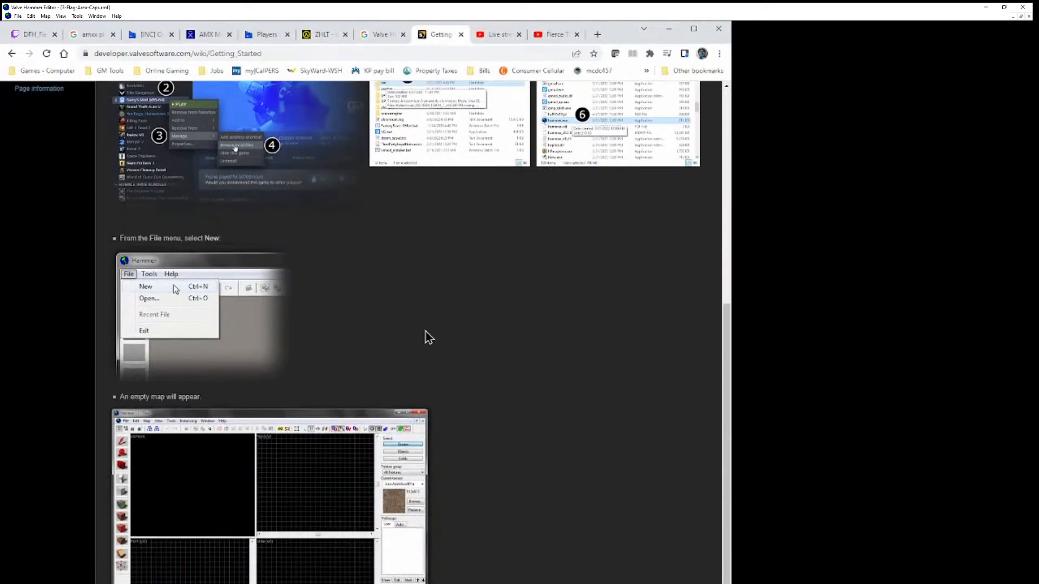
{"action": "scroll", "coordinate": [442, 301], "scroll_direction": "up", "scroll_amount": 2}
{"action": "scroll", "coordinate": [411, 557], "scroll_direction": "down", "scroll_amount": 3}
{"action": "scroll", "coordinate": [372, 332], "scroll_direction": "down", "scroll_amount": 1}
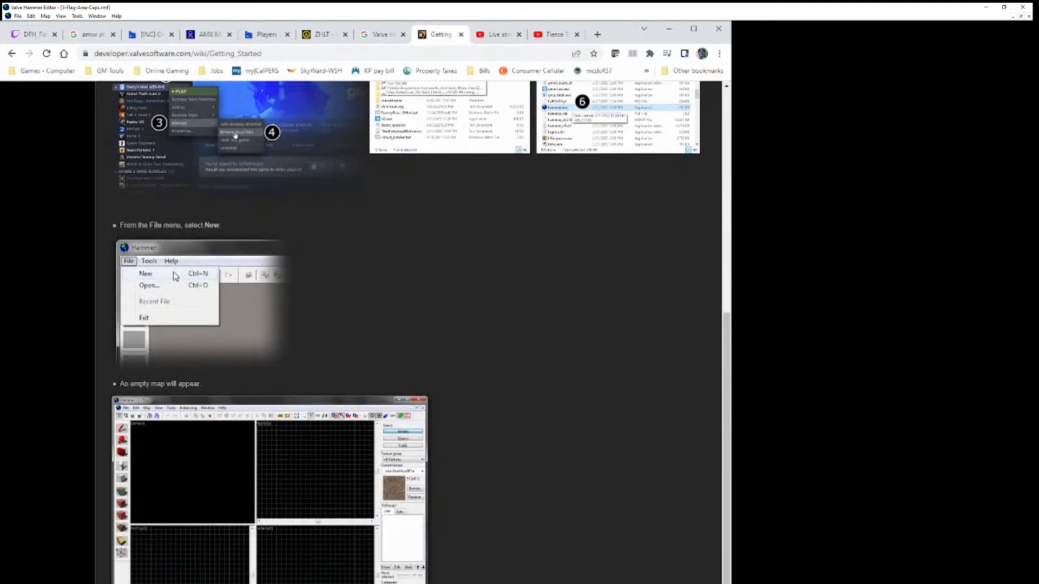
Open the guide's View Navigation page and read its sections on 3D views, 2D views and creating a camera.
{"action": "scroll", "coordinate": [517, 482], "scroll_direction": "up", "scroll_amount": 6}
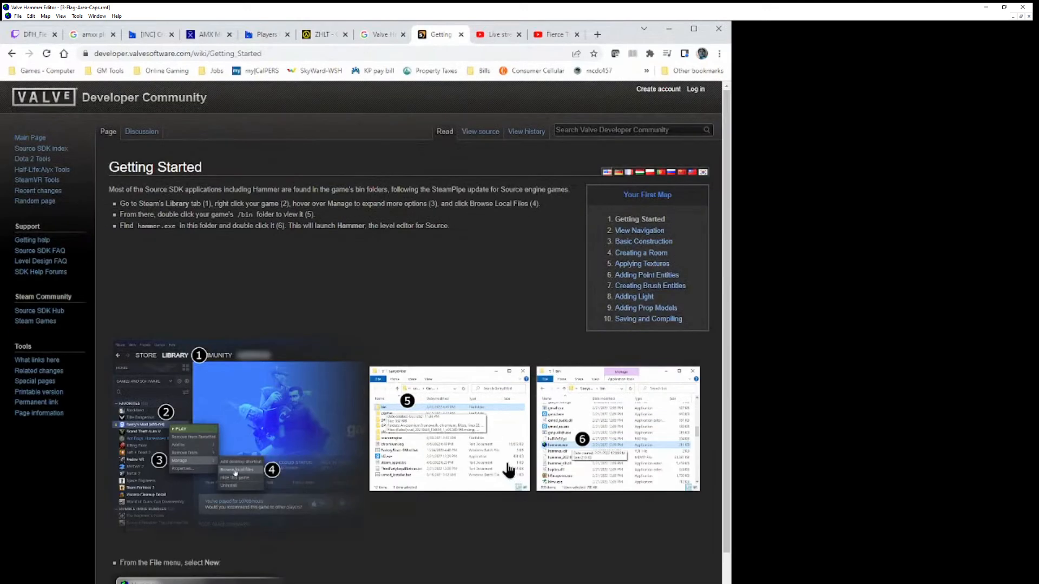
{"action": "left_click", "coordinate": [636, 231]}
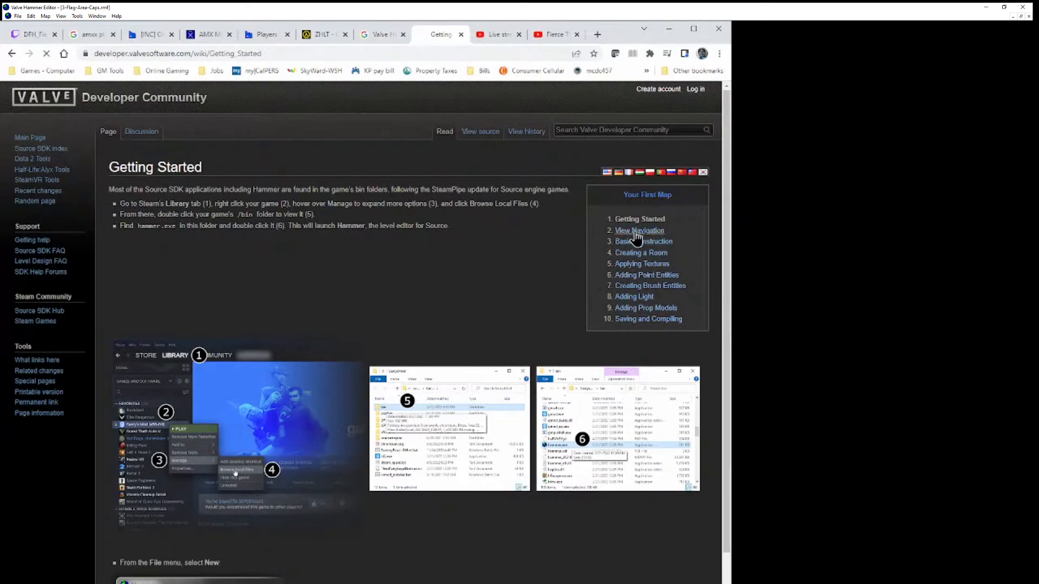
{"action": "scroll", "coordinate": [324, 307], "scroll_direction": "down", "scroll_amount": 4}
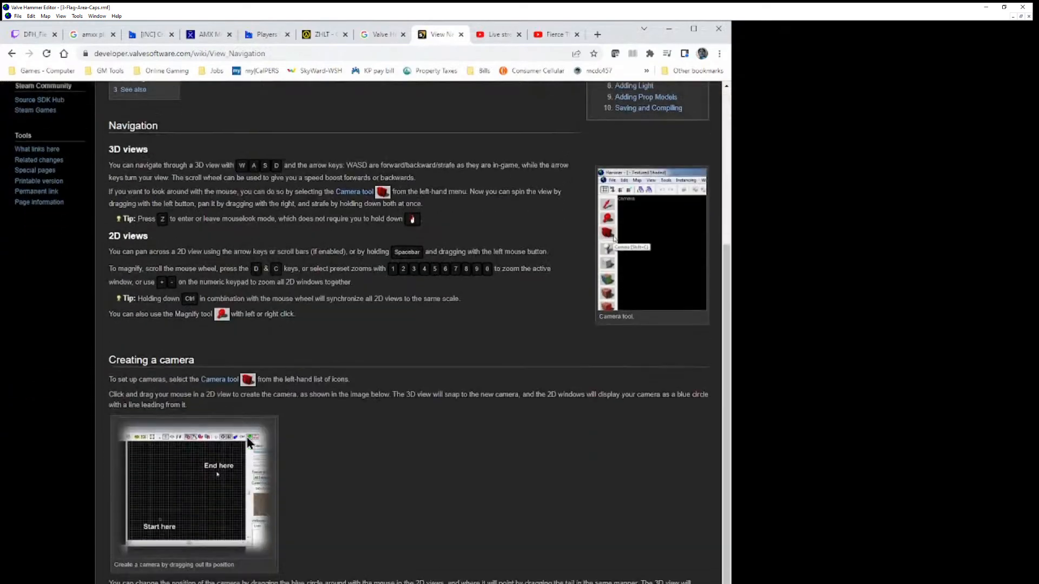
{"action": "scroll", "coordinate": [282, 523], "scroll_direction": "up", "scroll_amount": 1}
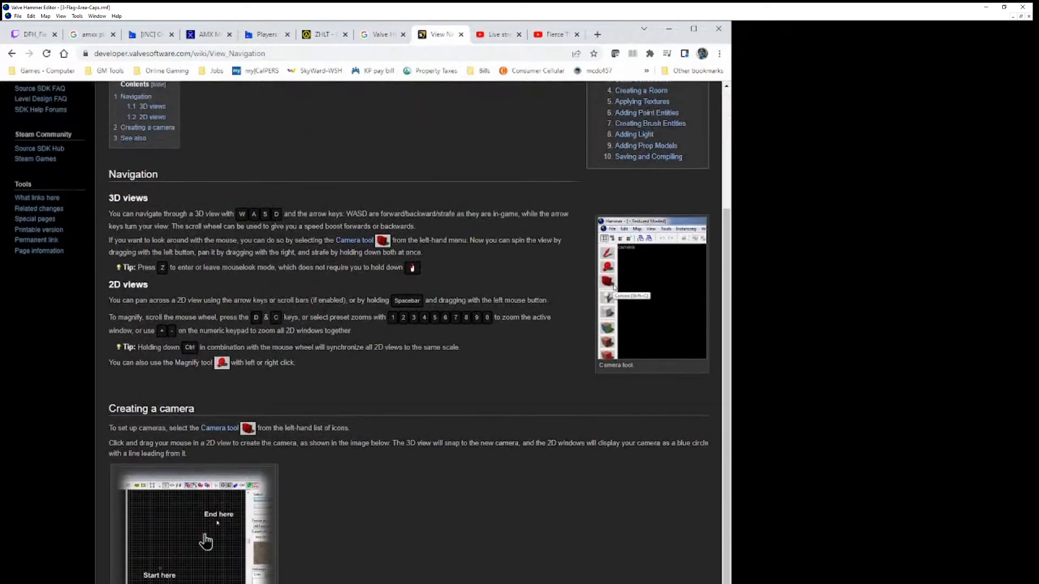
{"action": "scroll", "coordinate": [363, 472], "scroll_direction": "up", "scroll_amount": 3}
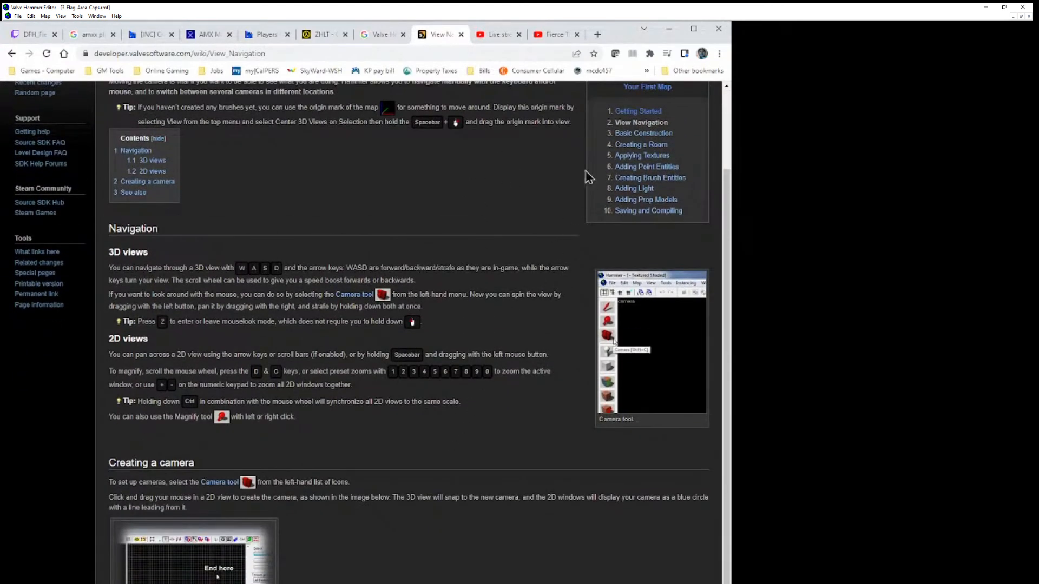
Open the Basic Construction page and read about creating and selecting brushes, the grid, and resizing, rotating and skewing.
{"action": "left_click", "coordinate": [628, 135]}
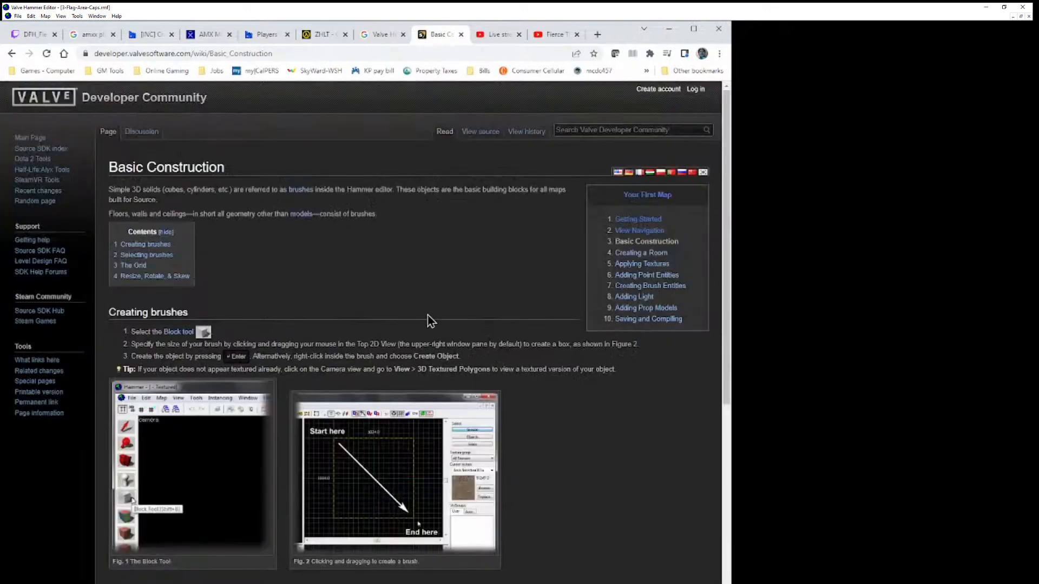
{"action": "scroll", "coordinate": [426, 356], "scroll_direction": "down", "scroll_amount": 1}
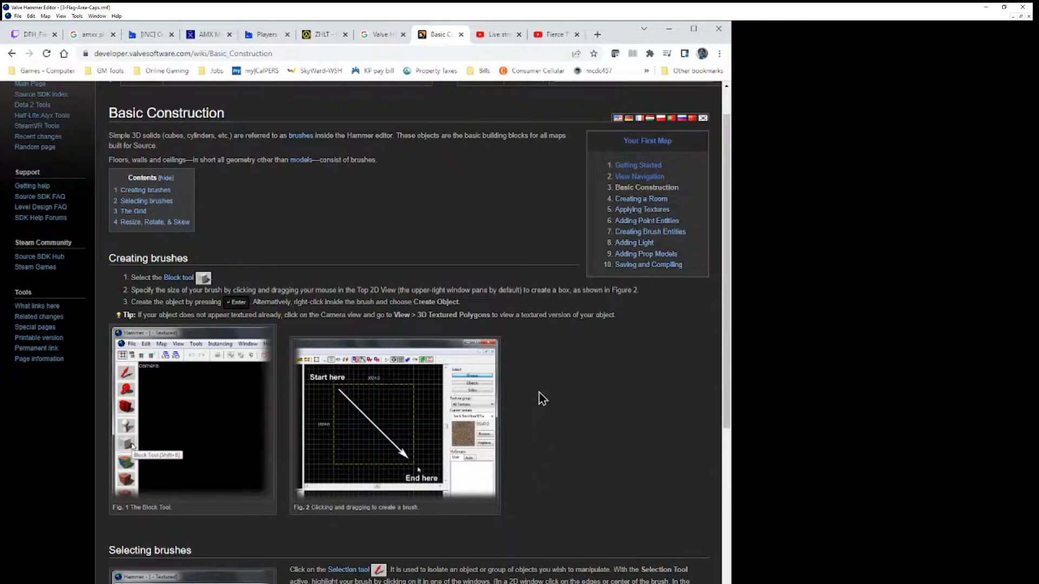
{"action": "scroll", "coordinate": [549, 397], "scroll_direction": "down", "scroll_amount": 4}
{"action": "scroll", "coordinate": [552, 397], "scroll_direction": "up", "scroll_amount": 3}
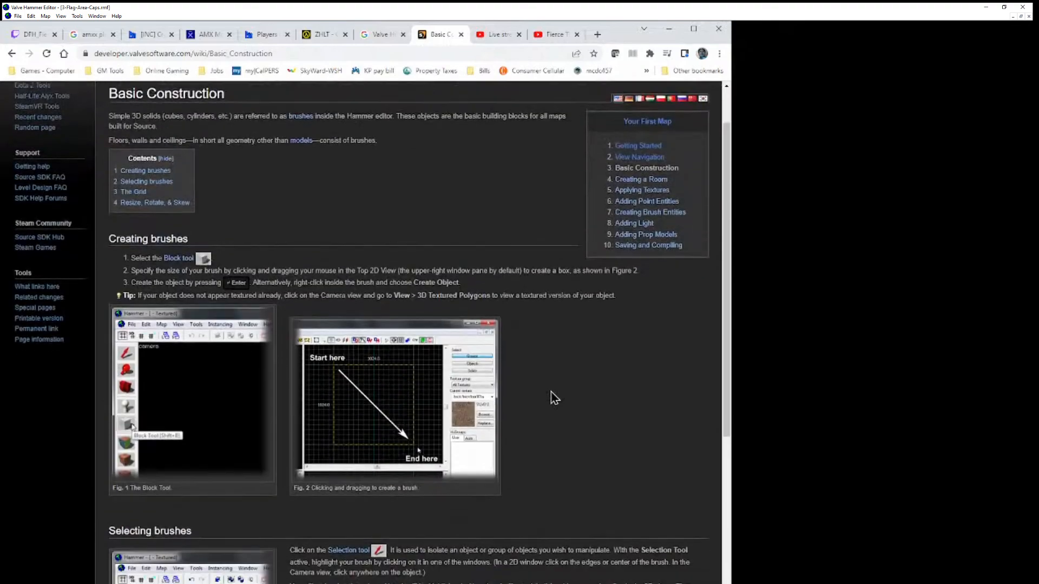
{"action": "scroll", "coordinate": [555, 397], "scroll_direction": "down", "scroll_amount": 9}
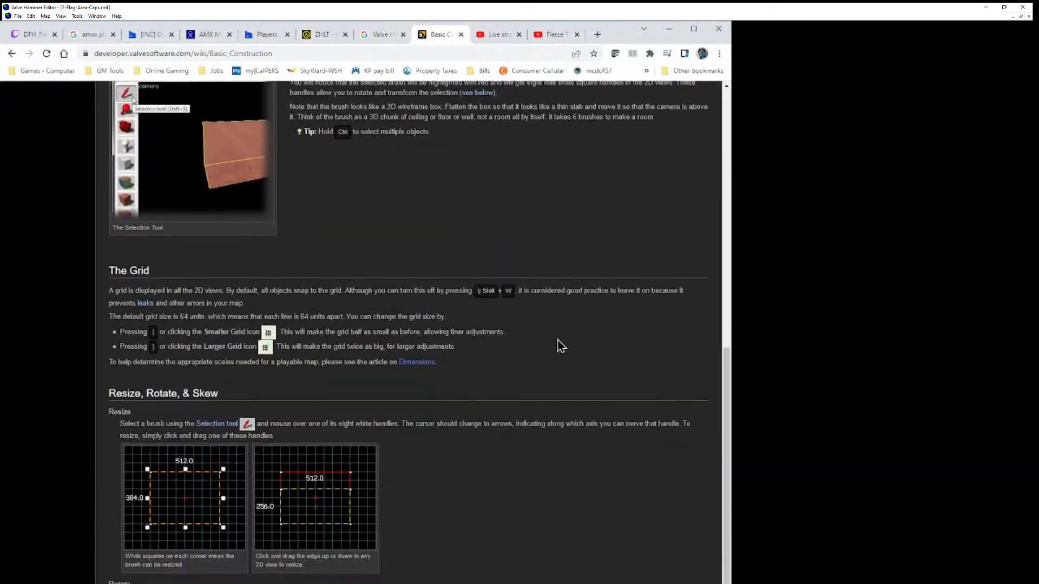
{"action": "scroll", "coordinate": [560, 345], "scroll_direction": "down", "scroll_amount": 5}
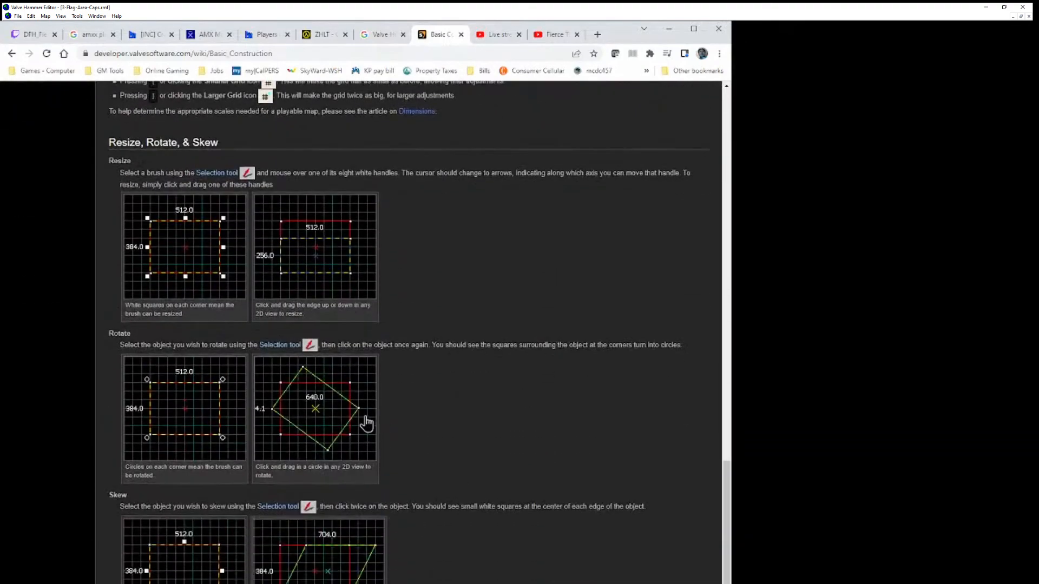
{"action": "scroll", "coordinate": [422, 448], "scroll_direction": "up", "scroll_amount": 15}
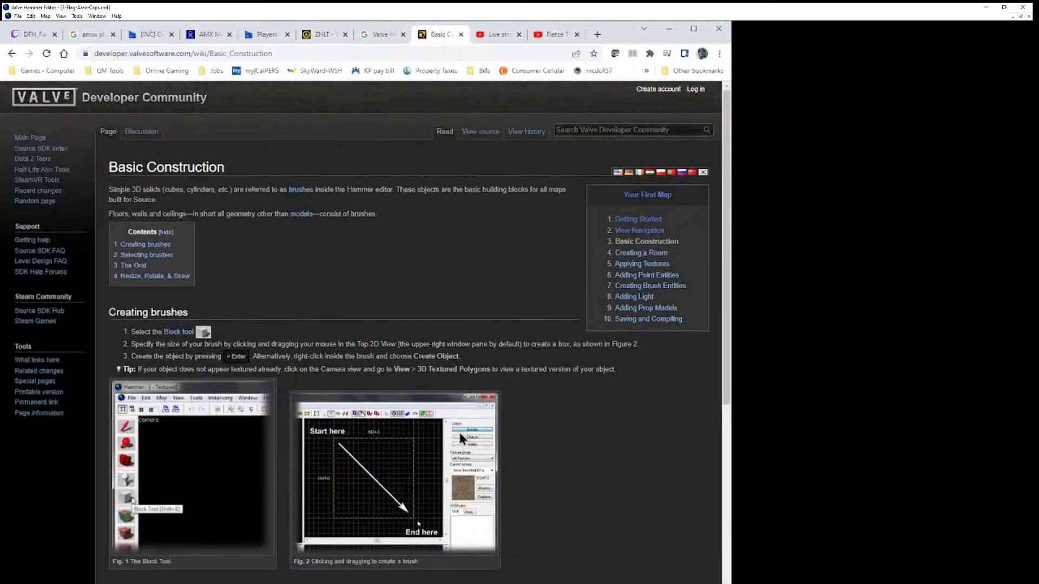
Open the Creating a Room page and read the steps for building a sealed room from brushes.
{"action": "left_click", "coordinate": [638, 255]}
{"action": "scroll", "coordinate": [450, 422], "scroll_direction": "down", "scroll_amount": 4}
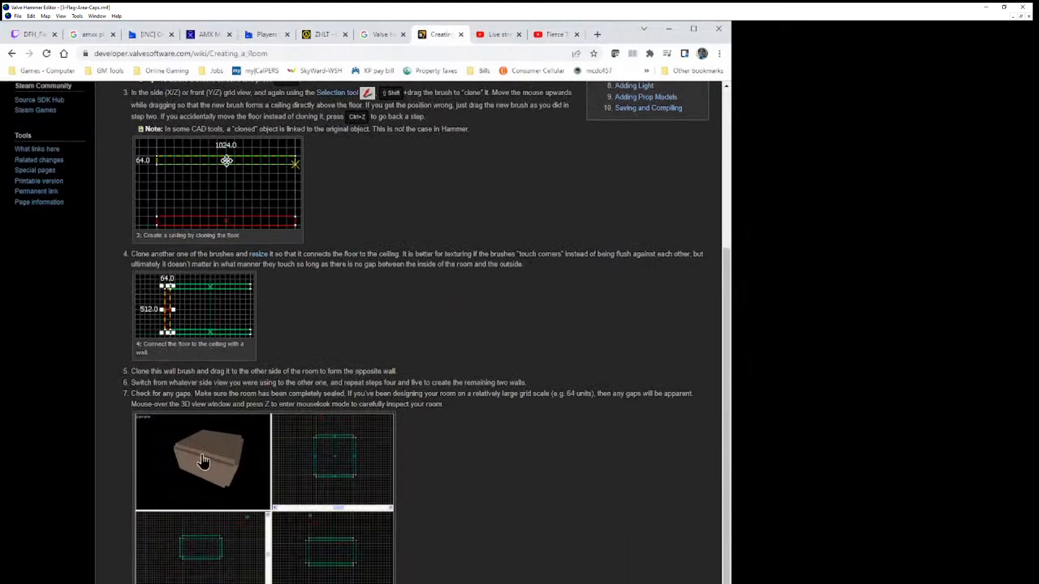
{"action": "scroll", "coordinate": [319, 331], "scroll_direction": "up", "scroll_amount": 1}
{"action": "scroll", "coordinate": [316, 324], "scroll_direction": "down", "scroll_amount": 1}
{"action": "scroll", "coordinate": [541, 392], "scroll_direction": "up", "scroll_amount": 4}
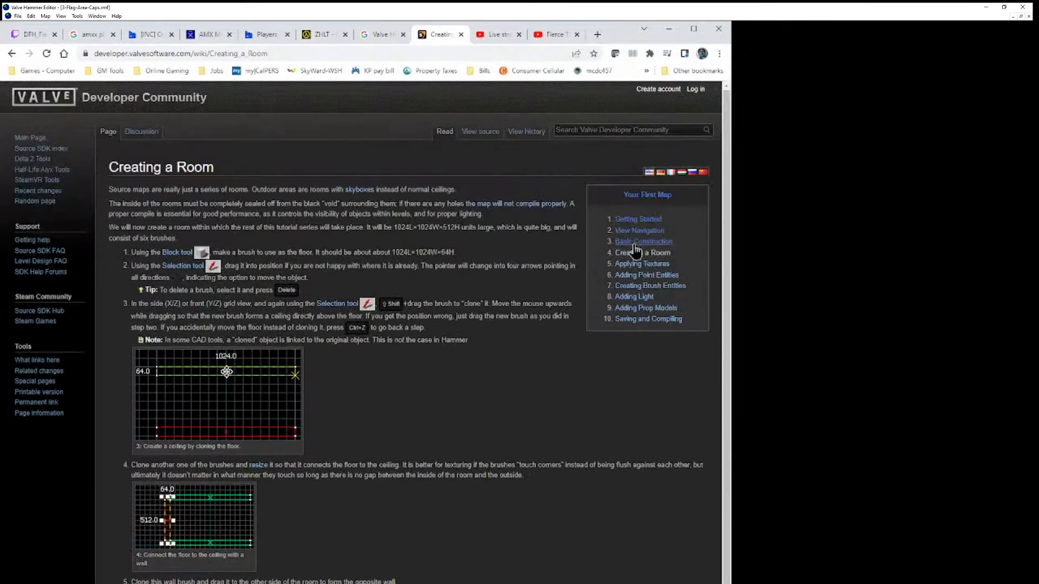
Open the Applying Textures page and skim its sections on the Texture Browser and on applying and adjusting textures.
{"action": "left_click", "coordinate": [645, 265]}
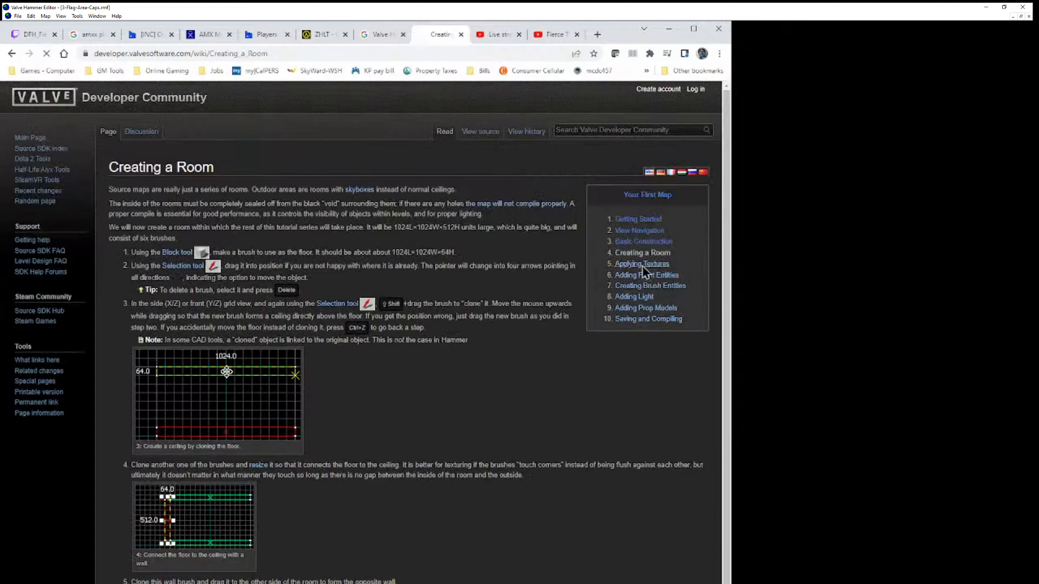
{"action": "scroll", "coordinate": [450, 375], "scroll_direction": "down", "scroll_amount": 3}
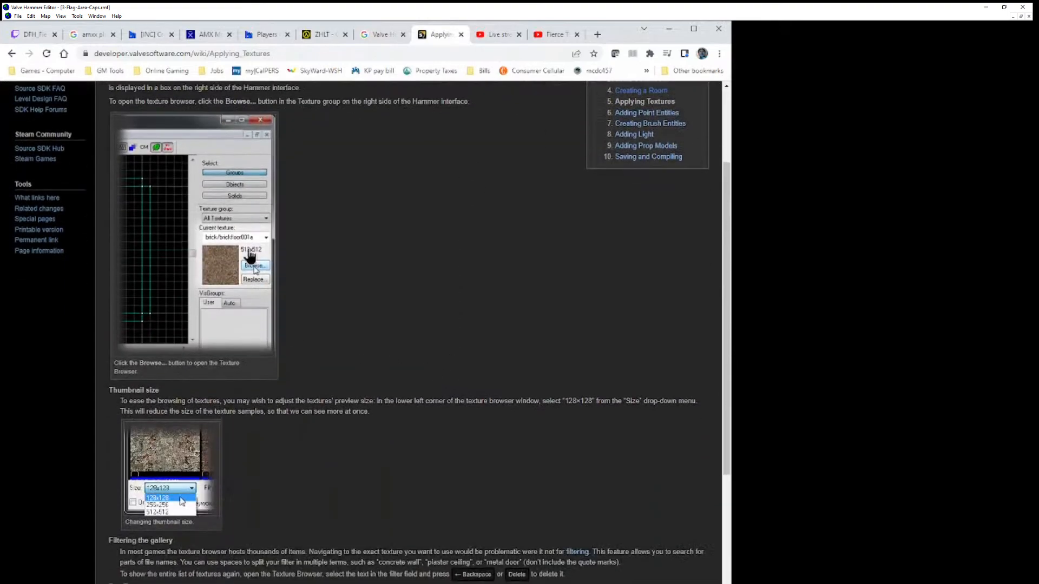
{"action": "scroll", "coordinate": [320, 445], "scroll_direction": "down", "scroll_amount": 10}
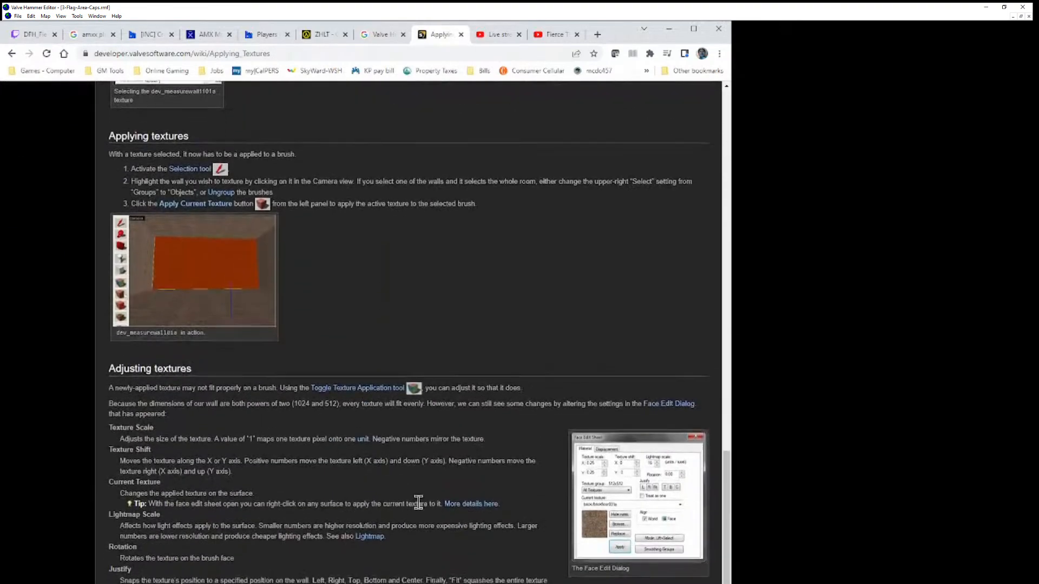
{"action": "scroll", "coordinate": [456, 444], "scroll_direction": "up", "scroll_amount": 14}
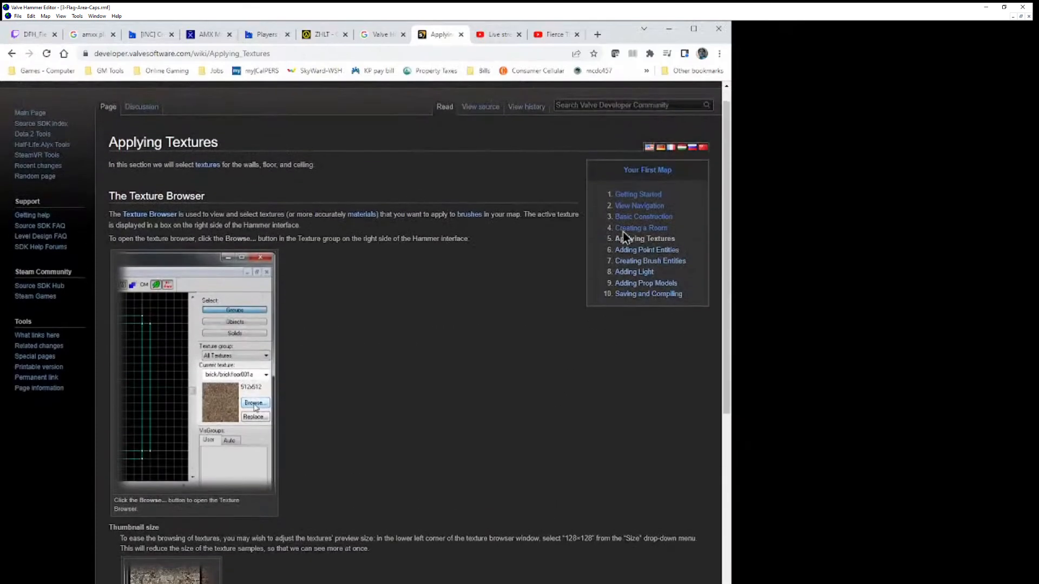
Open the Adding Point Entities page and read how to pick and place player spawns and guns.
{"action": "left_click", "coordinate": [643, 252]}
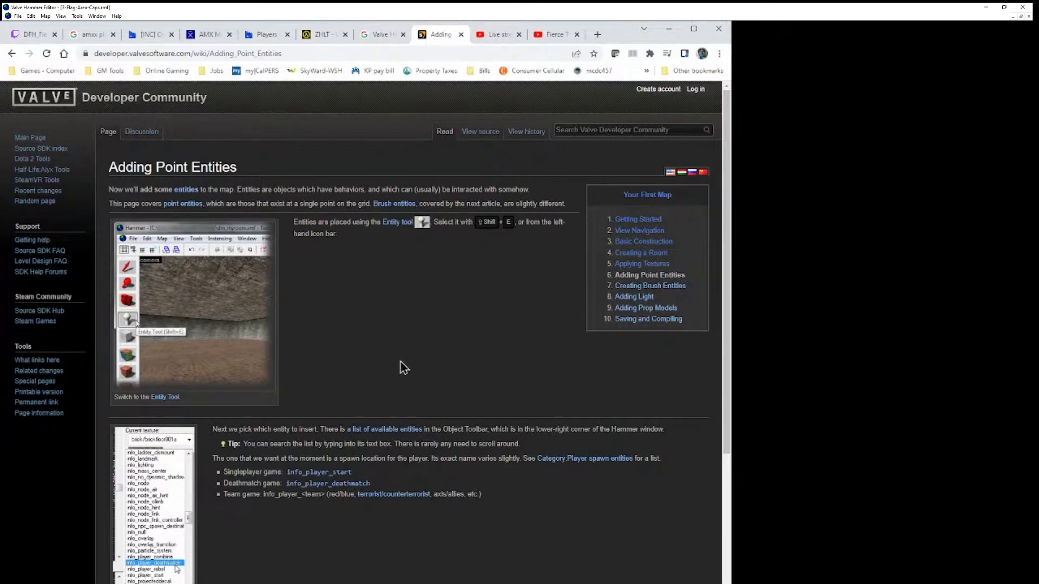
{"action": "scroll", "coordinate": [400, 362], "scroll_direction": "down", "scroll_amount": 2}
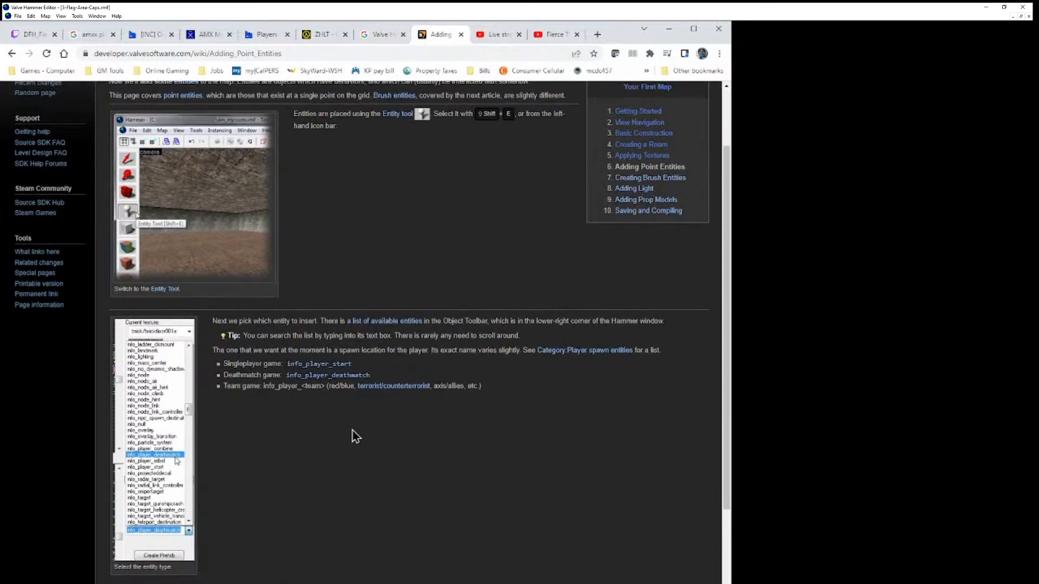
{"action": "scroll", "coordinate": [355, 436], "scroll_direction": "down", "scroll_amount": 6}
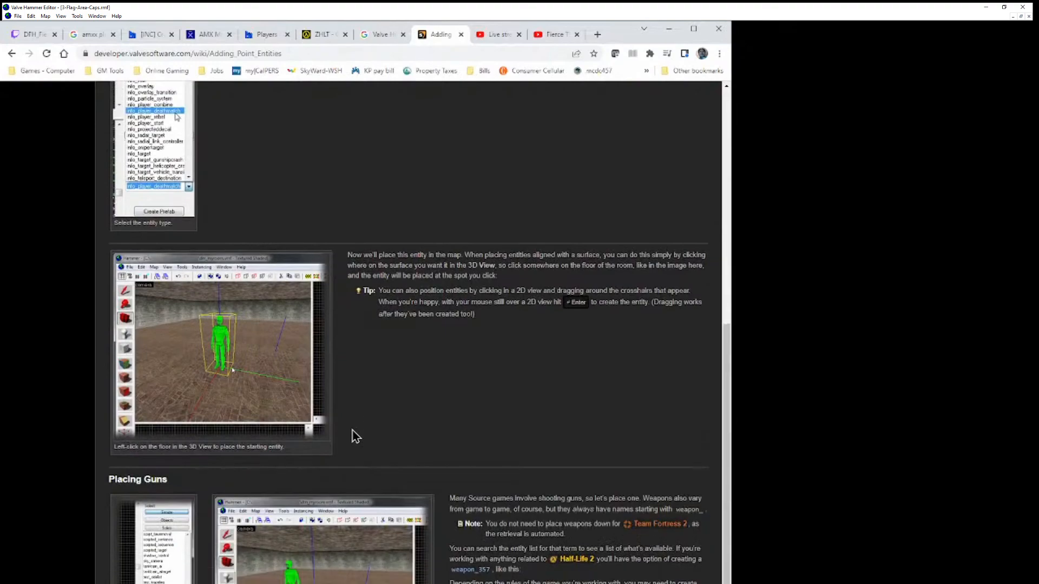
{"action": "scroll", "coordinate": [356, 436], "scroll_direction": "down", "scroll_amount": 3}
{"action": "scroll", "coordinate": [525, 493], "scroll_direction": "up", "scroll_amount": 7}
{"action": "scroll", "coordinate": [525, 494], "scroll_direction": "down", "scroll_amount": 4}
{"action": "scroll", "coordinate": [524, 492], "scroll_direction": "up", "scroll_amount": 5}
{"action": "scroll", "coordinate": [524, 493], "scroll_direction": "up", "scroll_amount": 3}
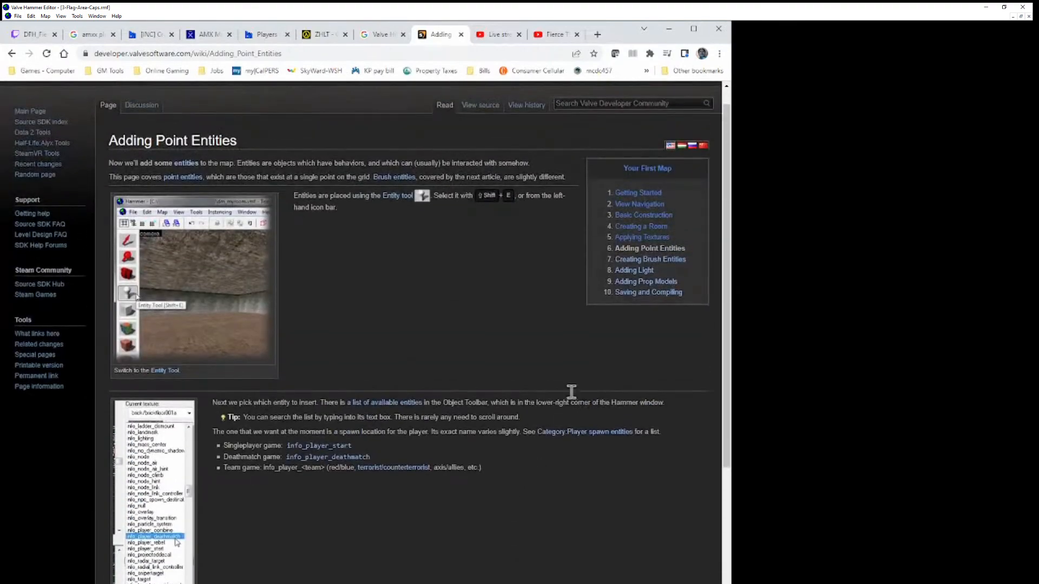
Open the Creating Brush Entities page and read how to construct and finish a sliding func_door.
{"action": "left_click", "coordinate": [641, 260]}
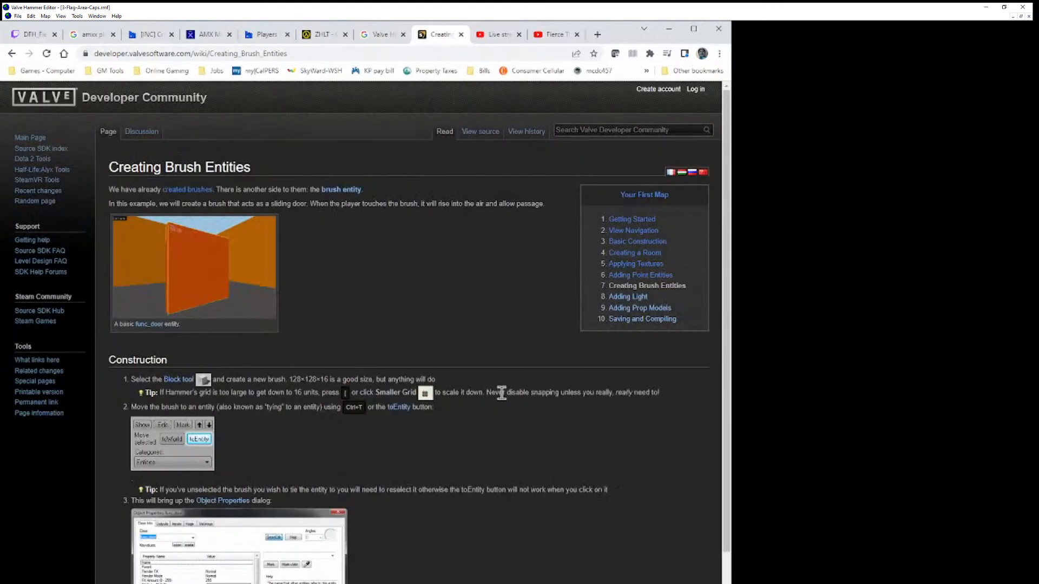
{"action": "scroll", "coordinate": [502, 395], "scroll_direction": "down", "scroll_amount": 3}
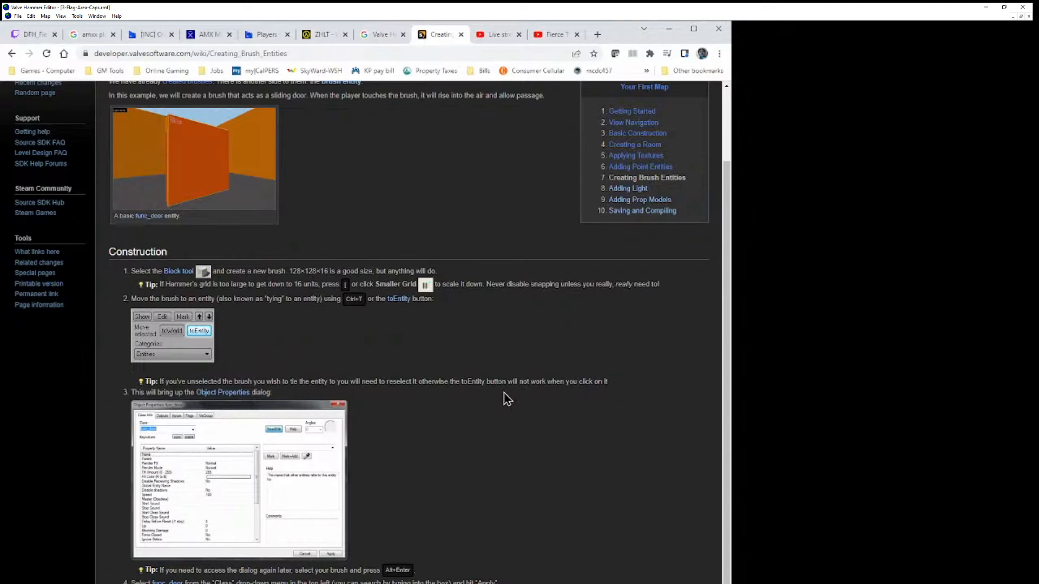
{"action": "scroll", "coordinate": [514, 405], "scroll_direction": "down", "scroll_amount": 4}
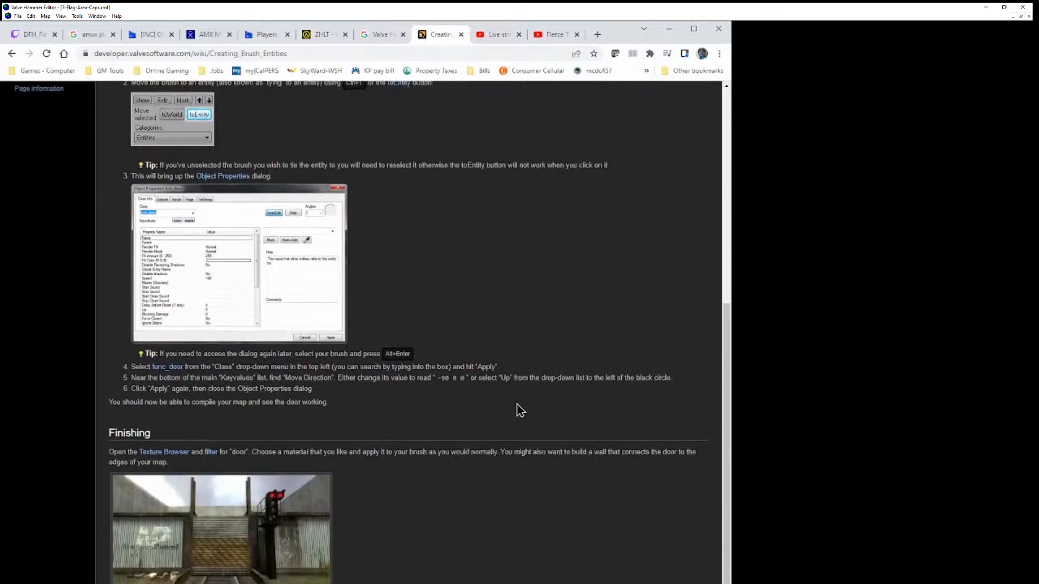
{"action": "scroll", "coordinate": [483, 447], "scroll_direction": "up", "scroll_amount": 4}
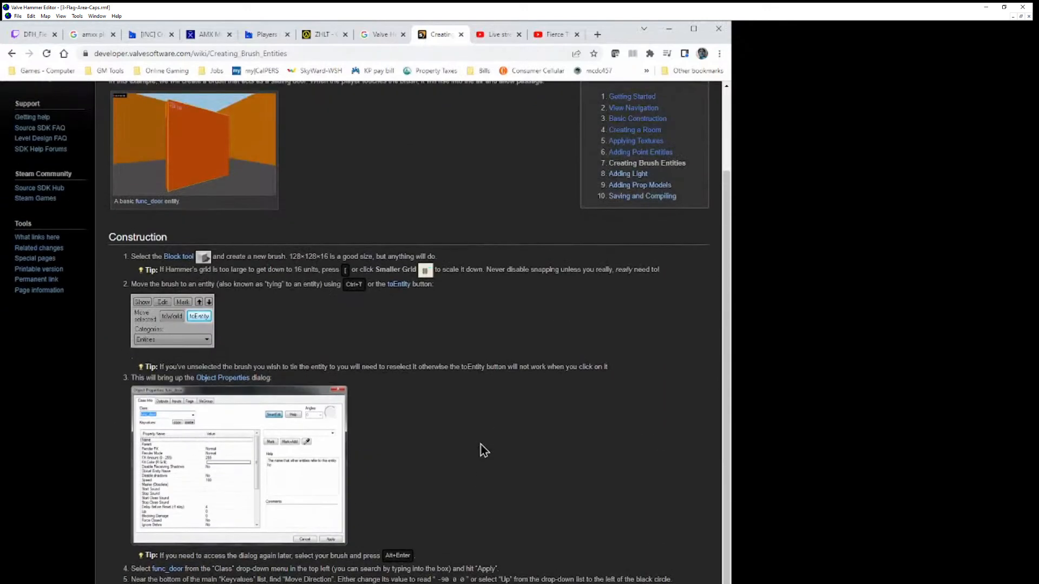
{"action": "scroll", "coordinate": [484, 447], "scroll_direction": "down", "scroll_amount": 2}
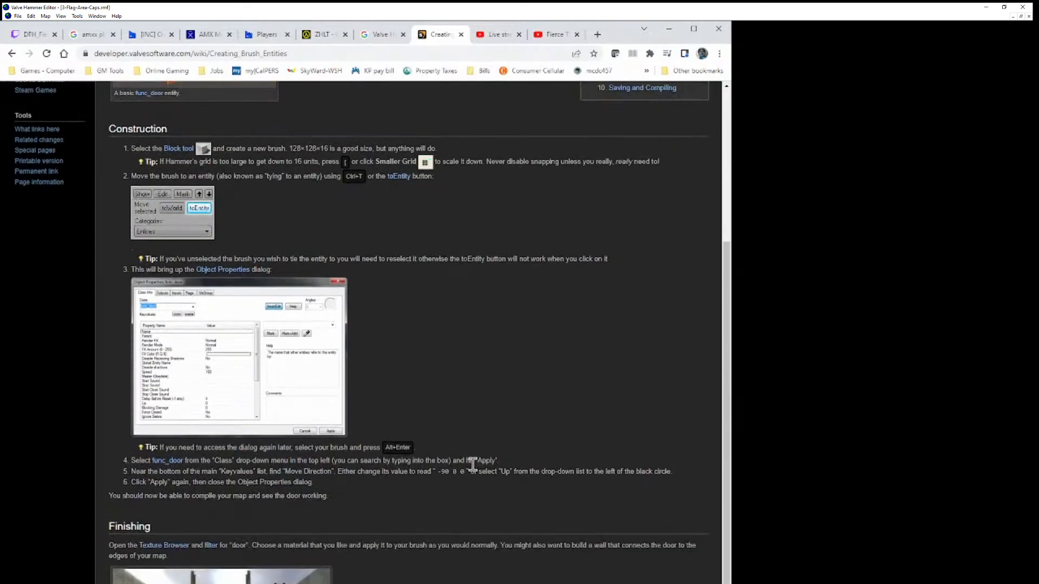
{"action": "scroll", "coordinate": [474, 466], "scroll_direction": "down", "scroll_amount": 2}
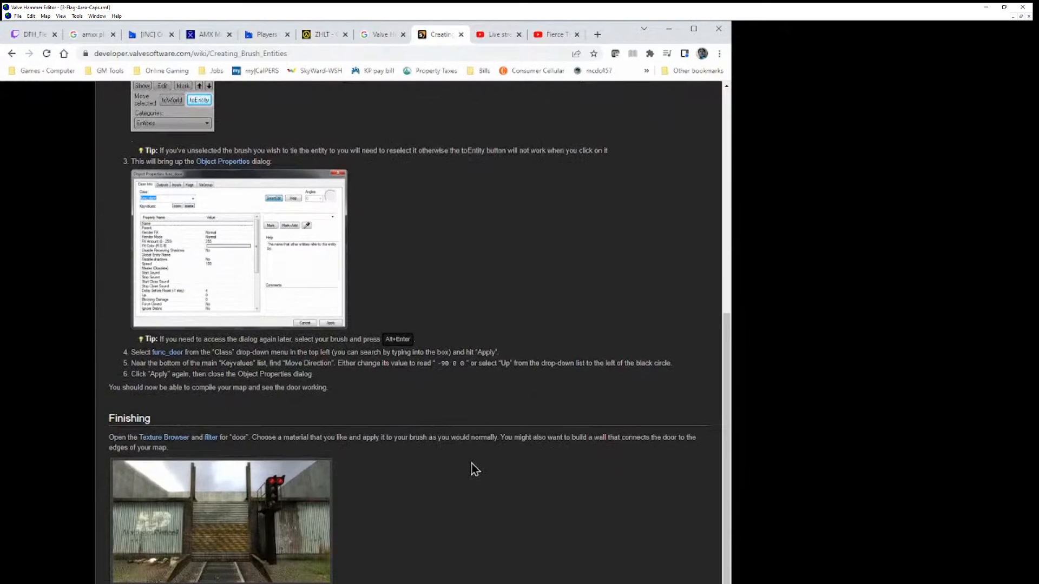
{"action": "scroll", "coordinate": [475, 468], "scroll_direction": "up", "scroll_amount": 5}
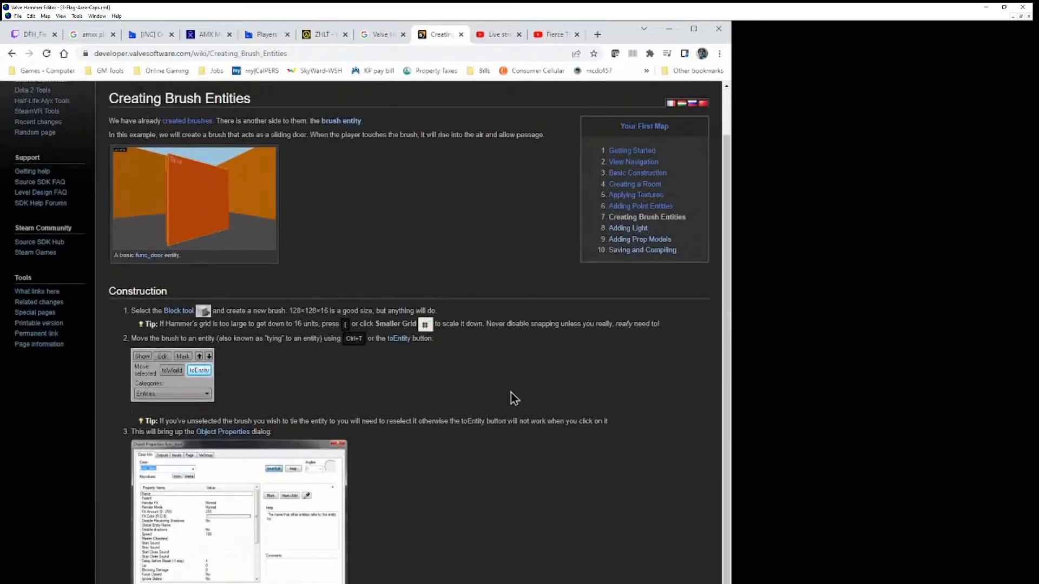
{"action": "scroll", "coordinate": [511, 395], "scroll_direction": "up", "scroll_amount": 2}
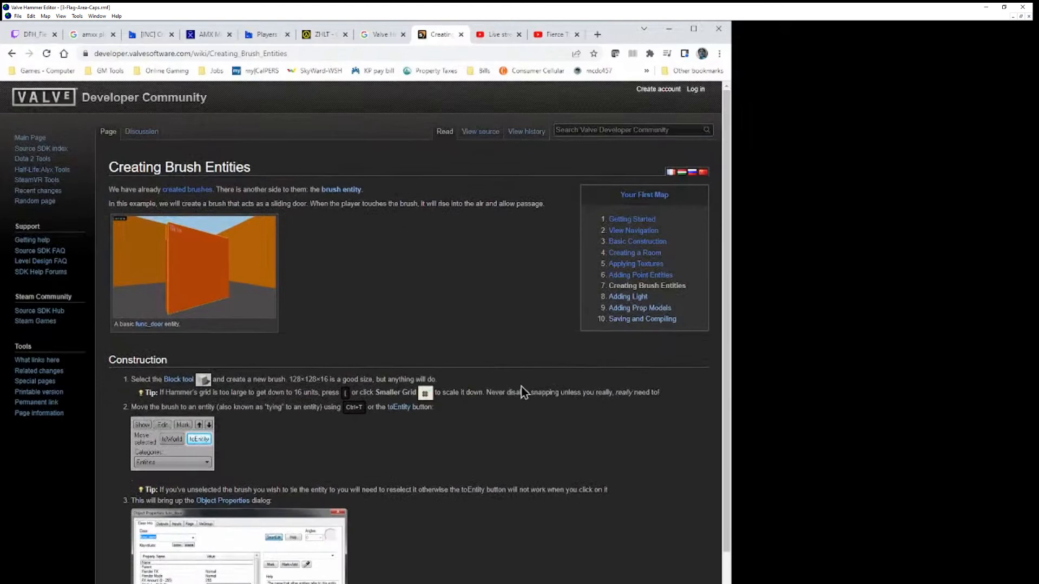
Open the Adding Light page and read how to place a light entity and edit its color and brightness.
{"action": "left_click", "coordinate": [626, 297]}
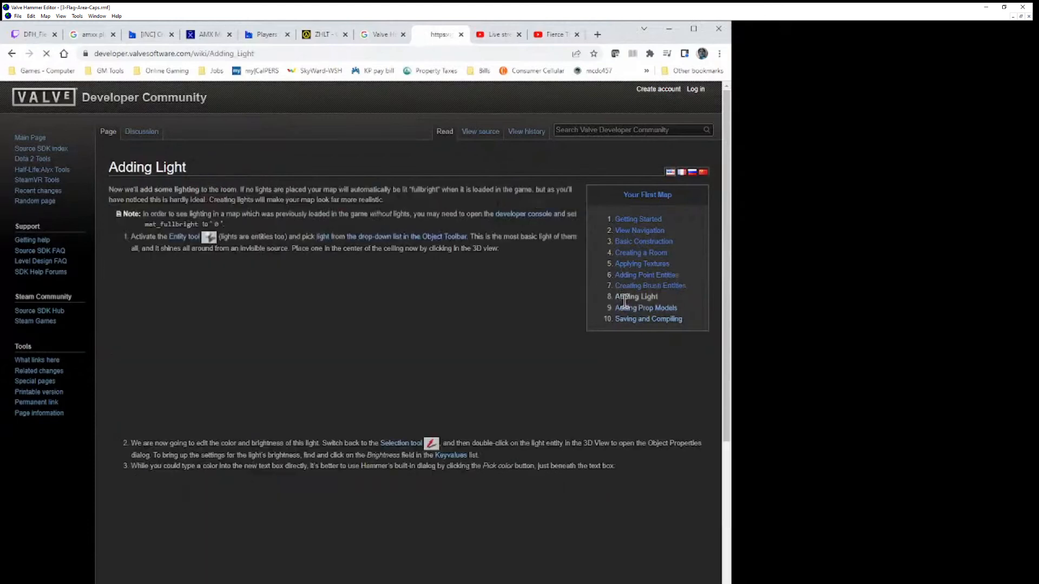
{"action": "scroll", "coordinate": [450, 361], "scroll_direction": "down", "scroll_amount": 3}
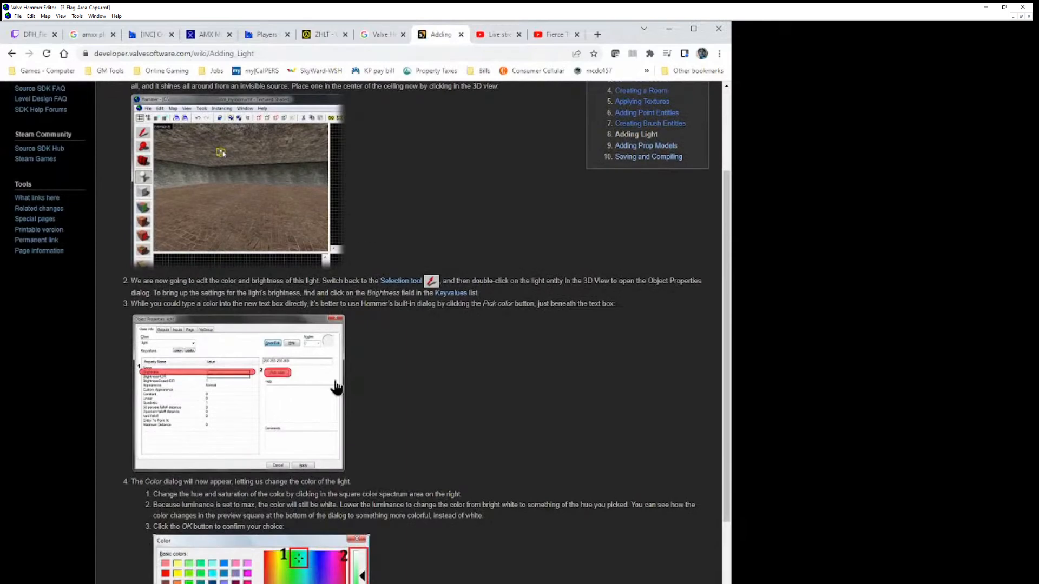
{"action": "scroll", "coordinate": [276, 533], "scroll_direction": "down", "scroll_amount": 4}
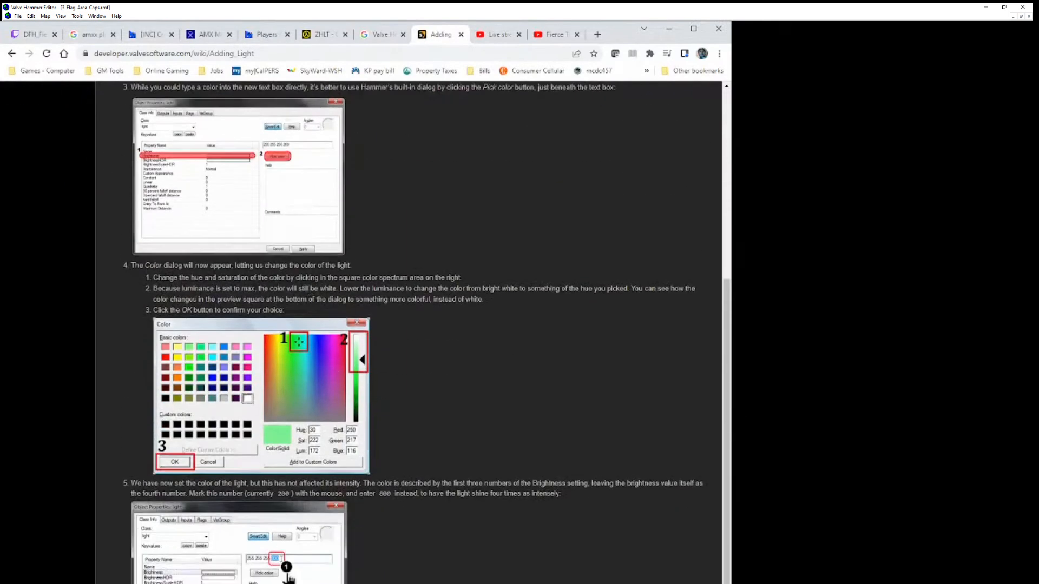
{"action": "scroll", "coordinate": [378, 556], "scroll_direction": "up", "scroll_amount": 6}
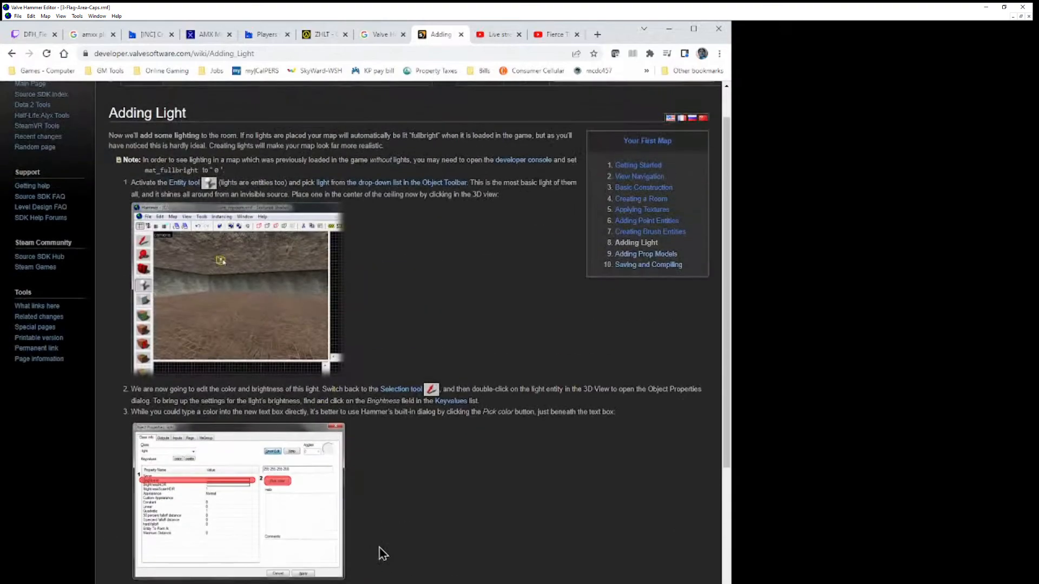
Open the Adding Prop Models page and read its introduction on prop types and placing a prop_static.
{"action": "left_click", "coordinate": [646, 254]}
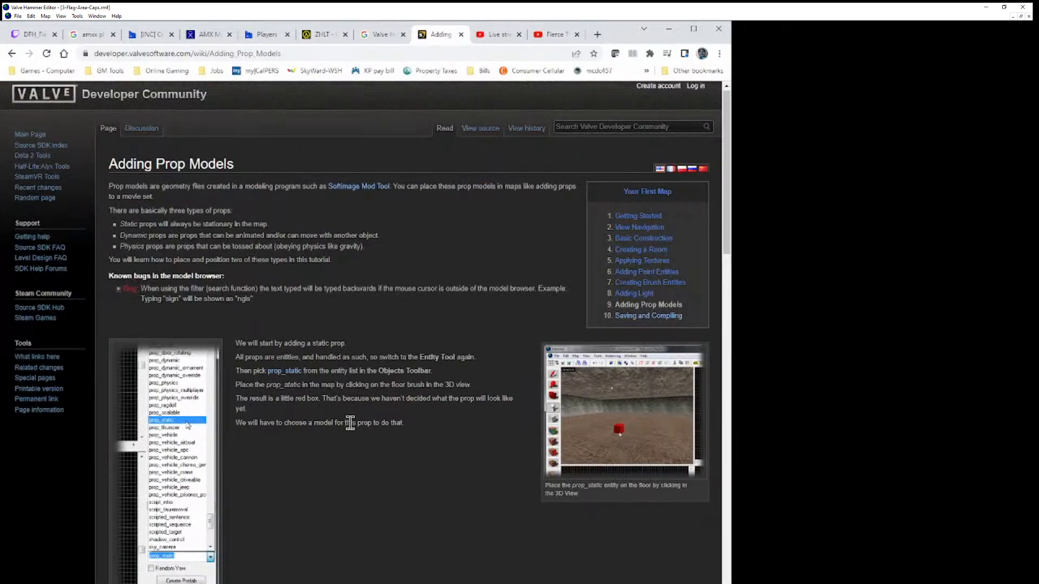
{"action": "scroll", "coordinate": [351, 422], "scroll_direction": "down", "scroll_amount": 3}
{"action": "scroll", "coordinate": [350, 430], "scroll_direction": "up", "scroll_amount": 1}
{"action": "scroll", "coordinate": [353, 431], "scroll_direction": "up", "scroll_amount": 2}
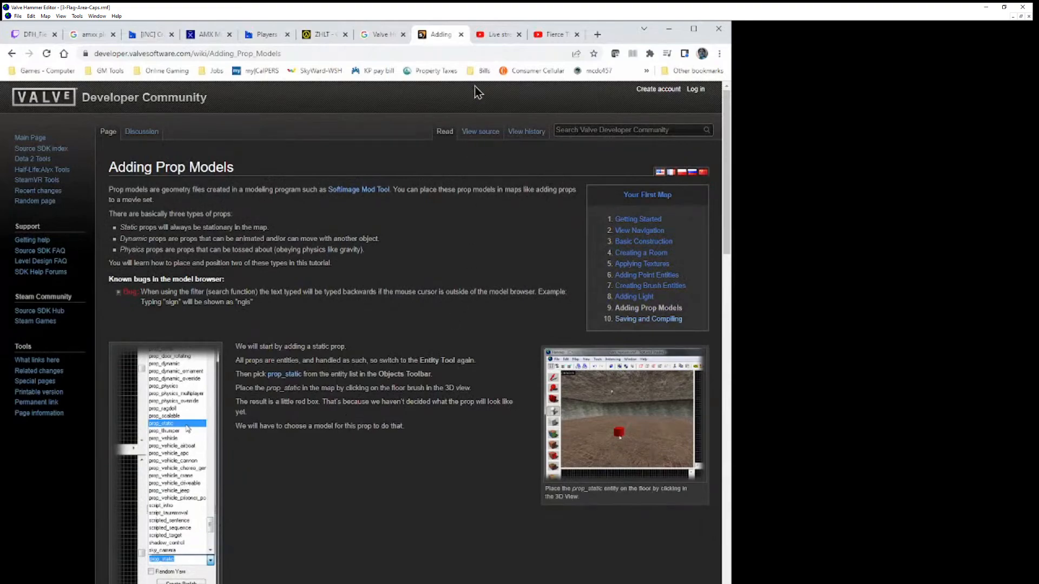
Read the rest of the Adding Prop Models page on choosing a prop's world model and adding physics props.
{"action": "scroll", "coordinate": [410, 482], "scroll_direction": "down", "scroll_amount": 10}
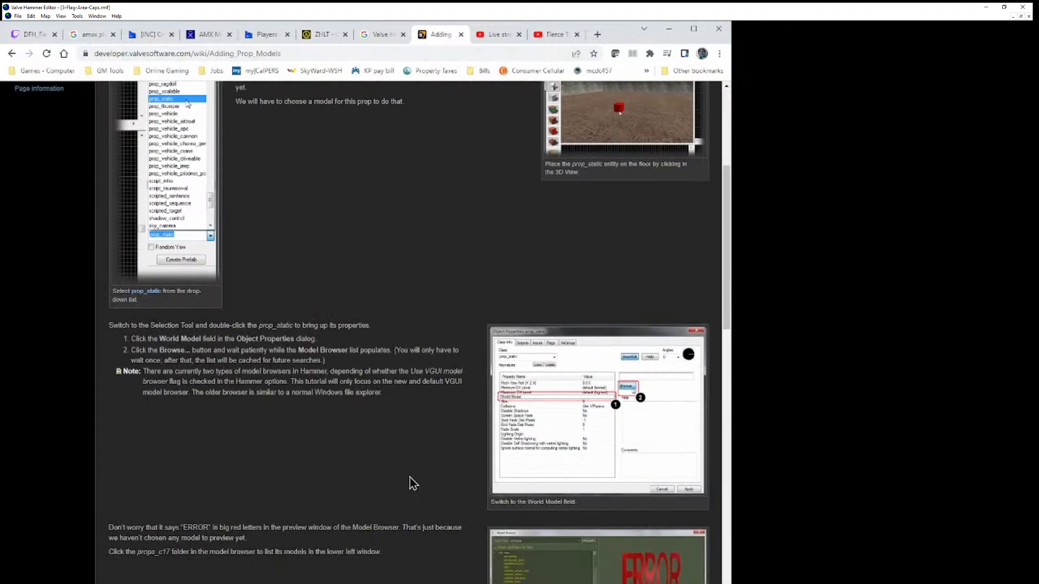
{"action": "scroll", "coordinate": [410, 482], "scroll_direction": "down", "scroll_amount": 7}
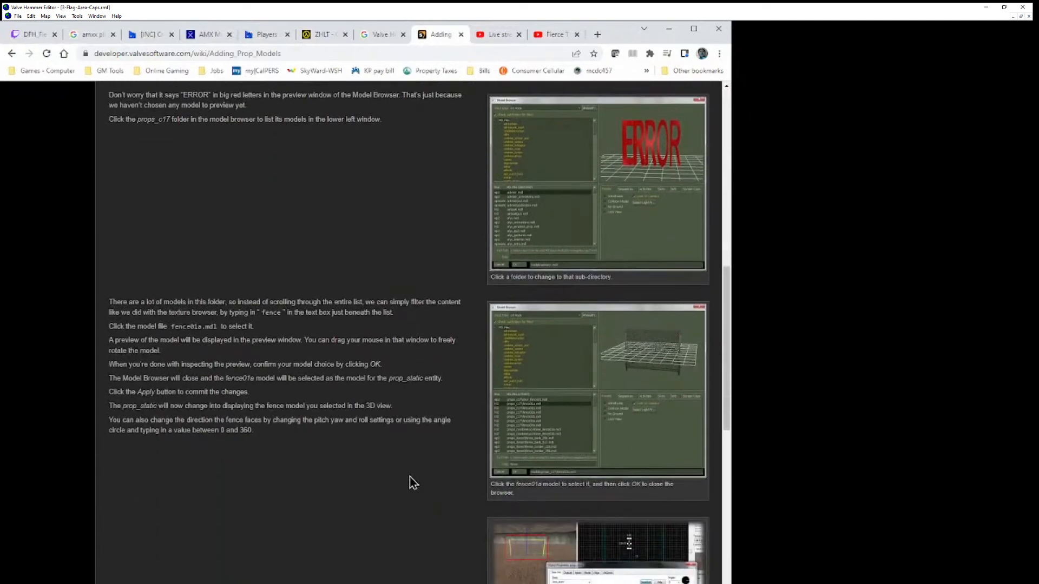
{"action": "scroll", "coordinate": [411, 480], "scroll_direction": "down", "scroll_amount": 10}
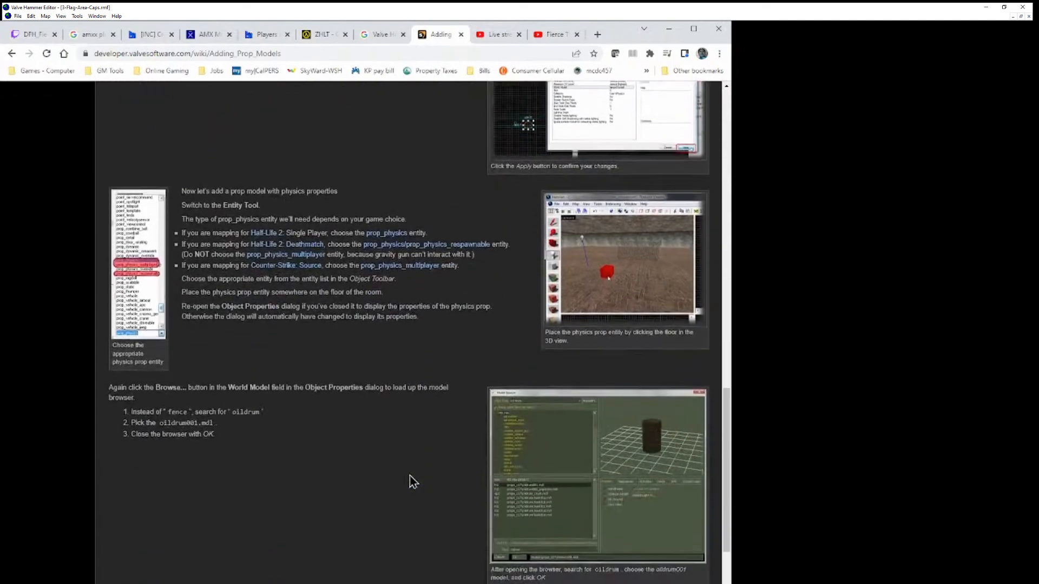
{"action": "scroll", "coordinate": [436, 323], "scroll_direction": "up", "scroll_amount": 8}
{"action": "scroll", "coordinate": [434, 184], "scroll_direction": "up", "scroll_amount": 20}
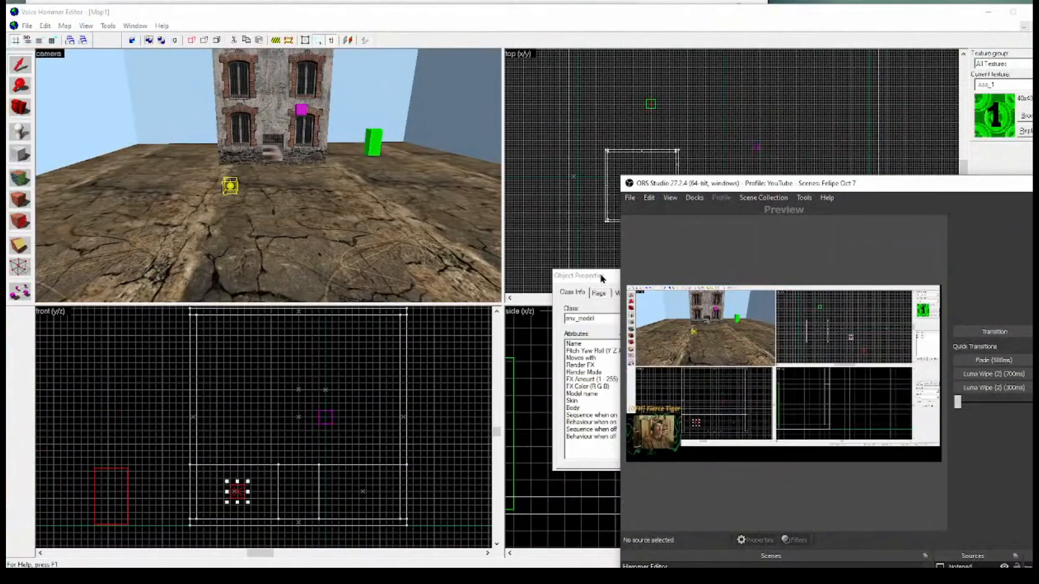
Switch to the Hammer editor's Object Properties and choose env_model as the selected entity's class.
{"action": "left_click", "coordinate": [601, 278]}
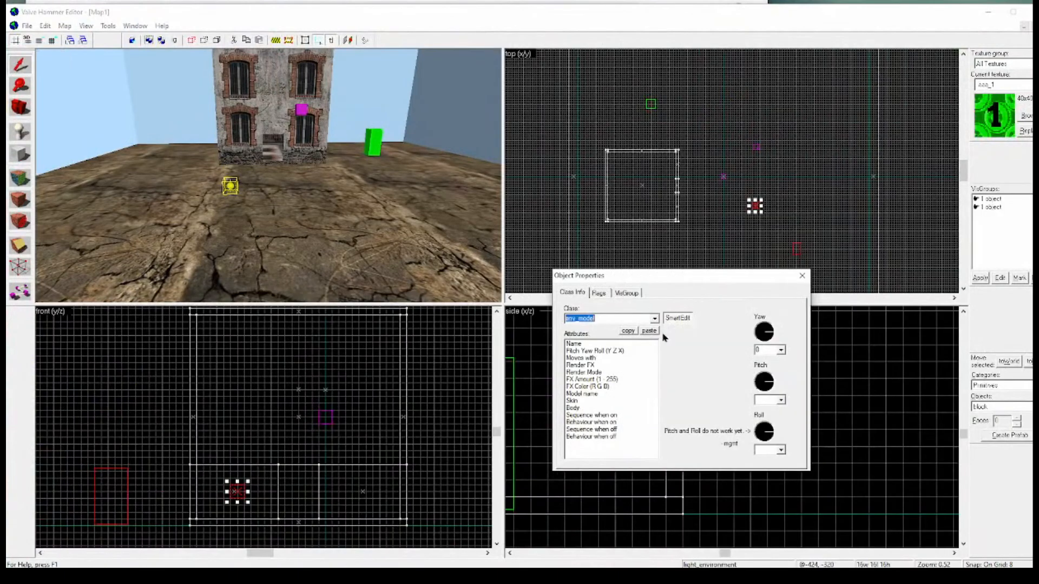
{"action": "left_click", "coordinate": [599, 319]}
{"action": "left_click", "coordinate": [655, 318]}
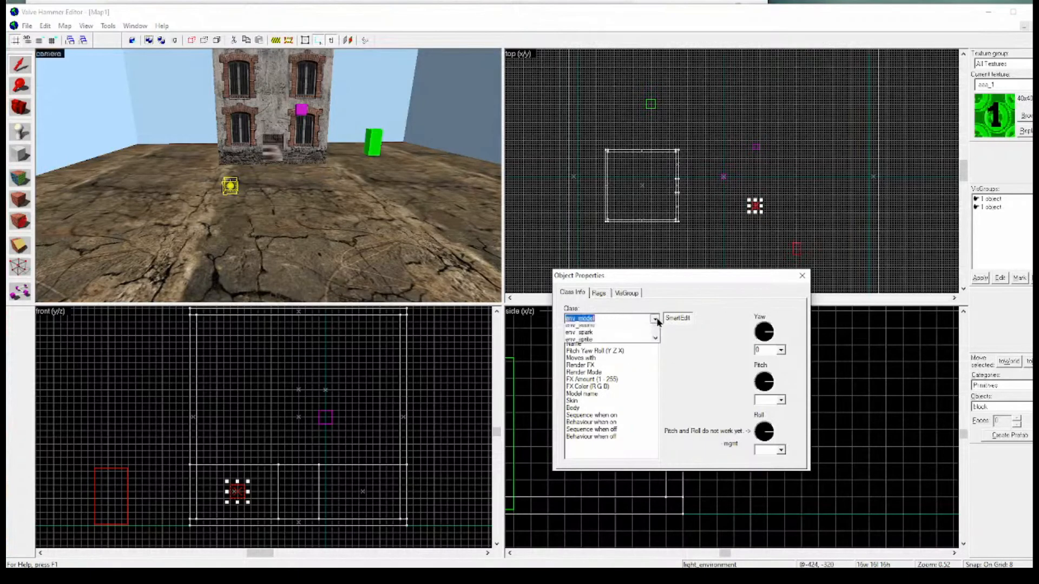
{"action": "left_click_drag", "start_coordinate": [656, 352], "coordinate": [656, 352]}
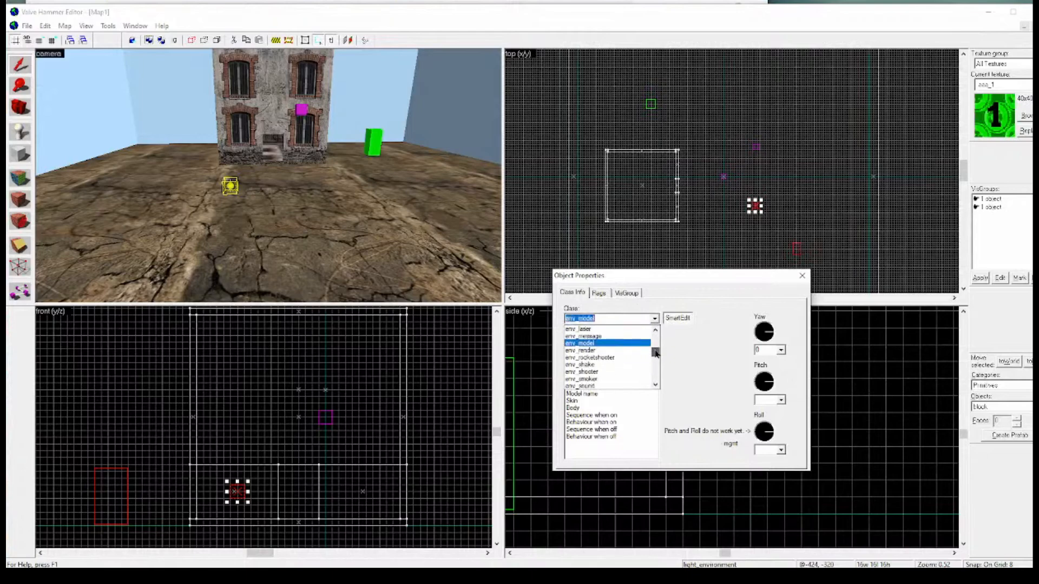
{"action": "left_click", "coordinate": [589, 344]}
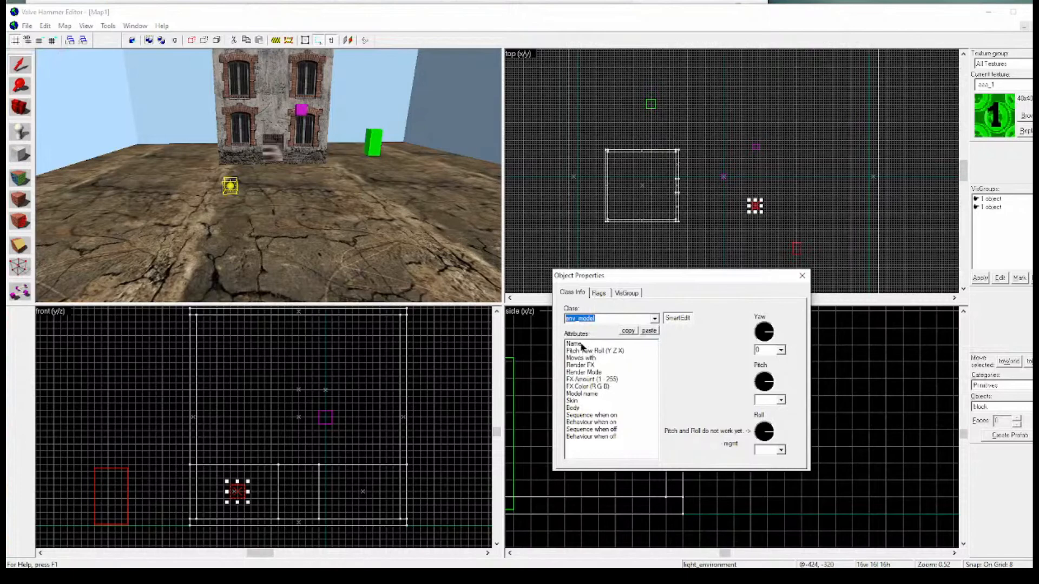
Examine the env_model's Name, Pitch Yaw Roll, Moves with, Render FX, Render Mode and FX Amount attributes.
{"action": "left_click", "coordinate": [581, 345]}
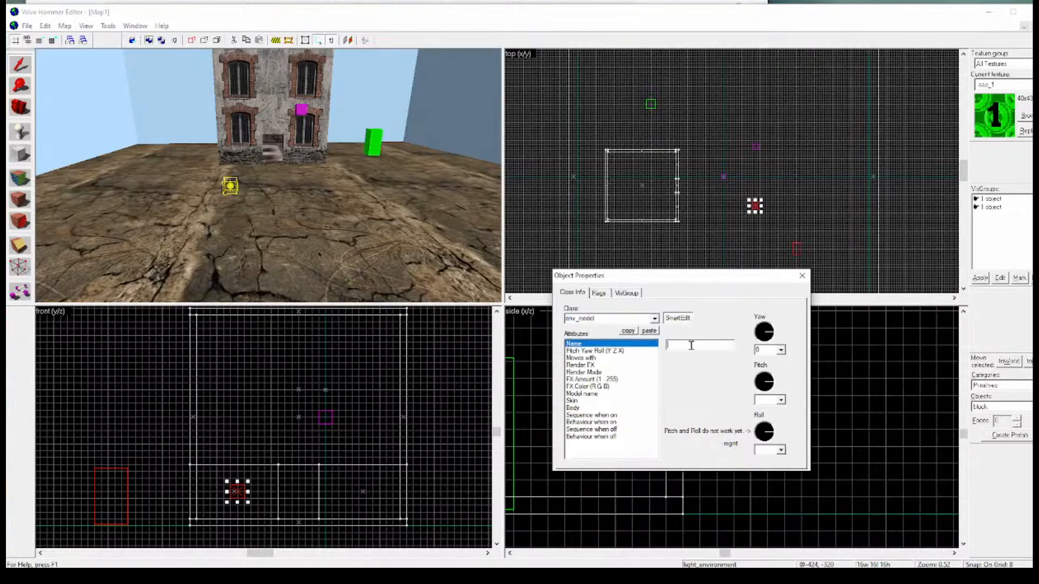
{"action": "left_click", "coordinate": [599, 351]}
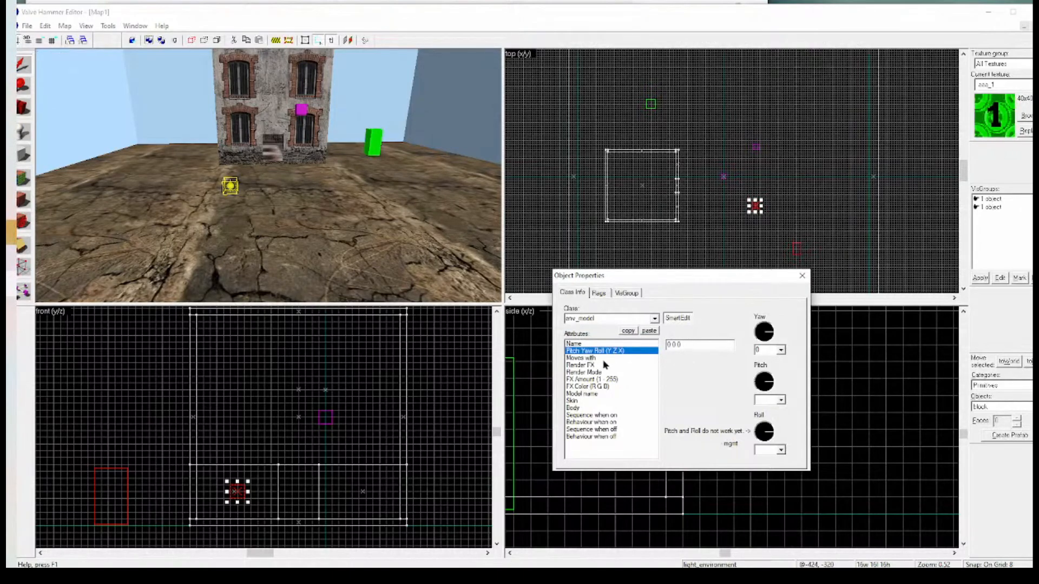
{"action": "left_click", "coordinate": [594, 358]}
{"action": "left_click", "coordinate": [589, 366]}
{"action": "left_click", "coordinate": [593, 360]}
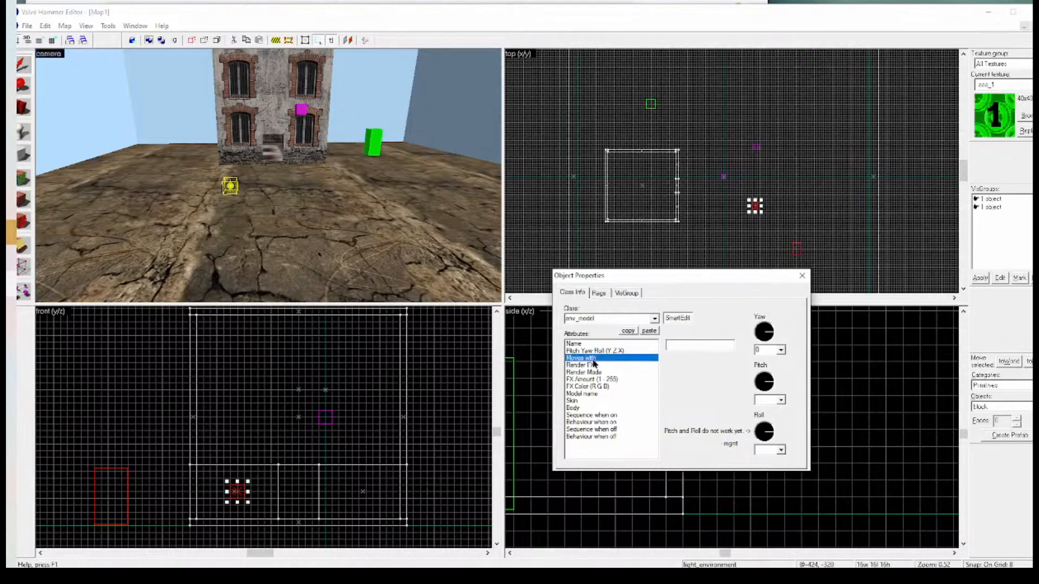
{"action": "left_click", "coordinate": [588, 366]}
{"action": "left_click", "coordinate": [592, 360]}
{"action": "left_click", "coordinate": [590, 366]}
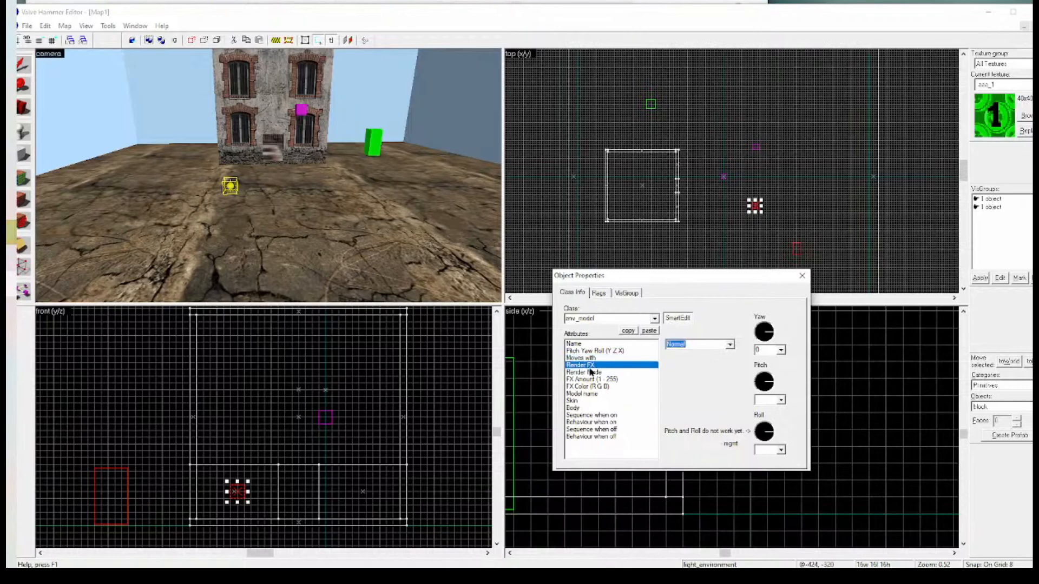
{"action": "left_click", "coordinate": [589, 373]}
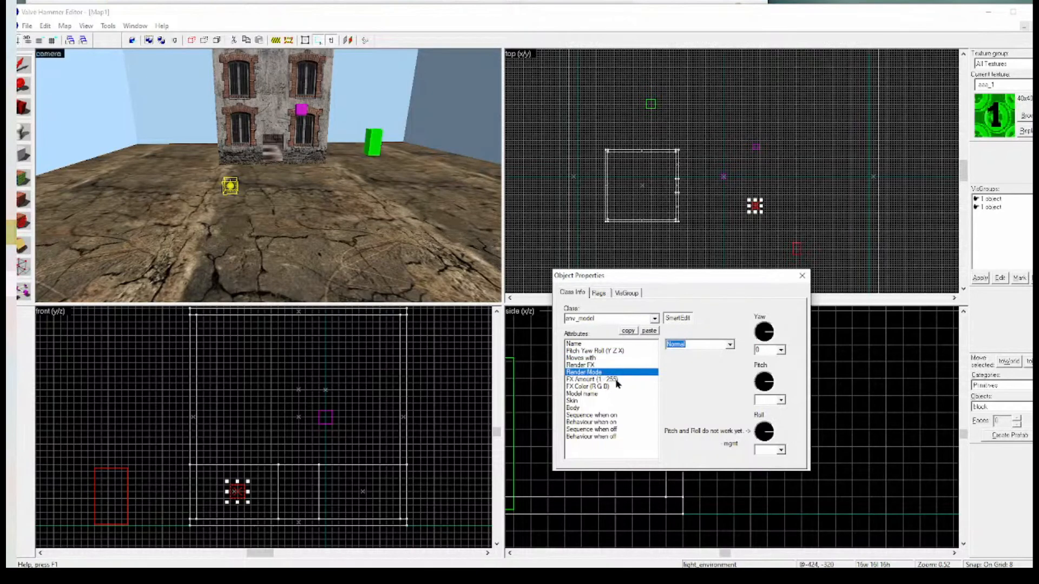
{"action": "left_click", "coordinate": [617, 380]}
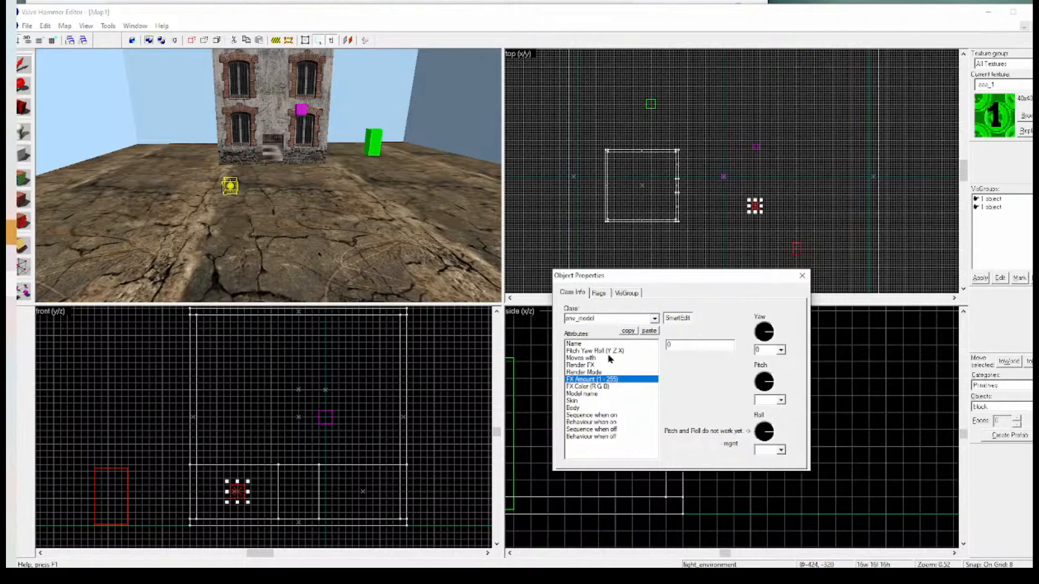
Set the env_model's Model name to car021.mdl from the models folder.
{"action": "left_click", "coordinate": [591, 396]}
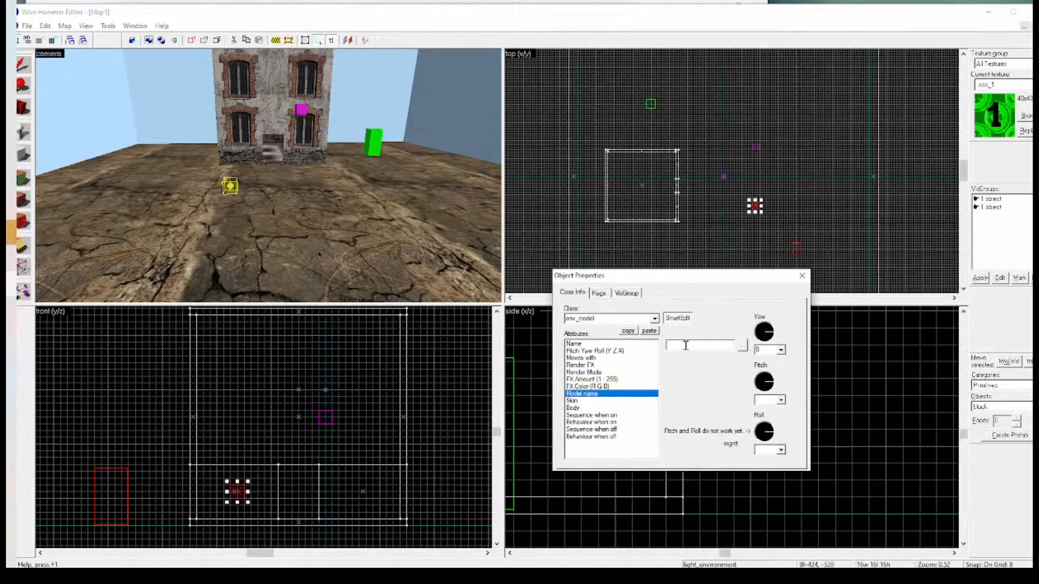
{"action": "left_click", "coordinate": [743, 346]}
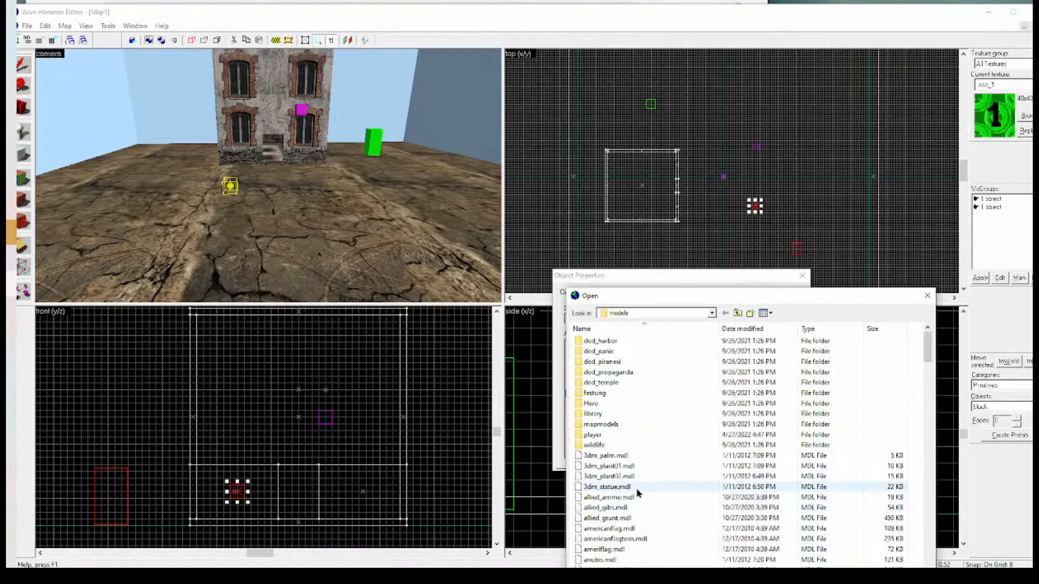
{"action": "scroll", "coordinate": [642, 454], "scroll_direction": "down", "scroll_amount": 2}
{"action": "scroll", "coordinate": [645, 455], "scroll_direction": "down", "scroll_amount": 3}
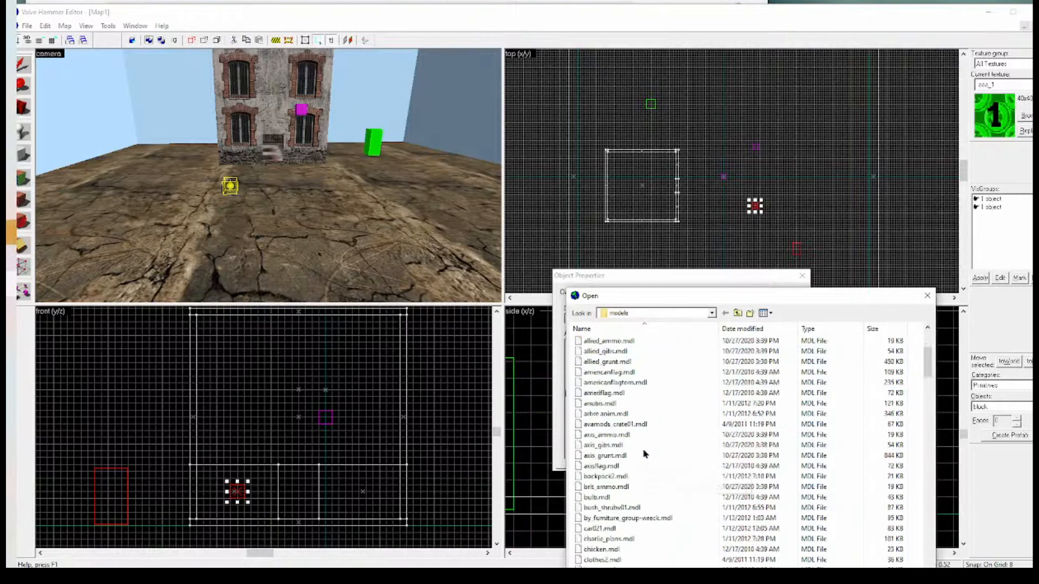
{"action": "scroll", "coordinate": [645, 455], "scroll_direction": "down", "scroll_amount": 3}
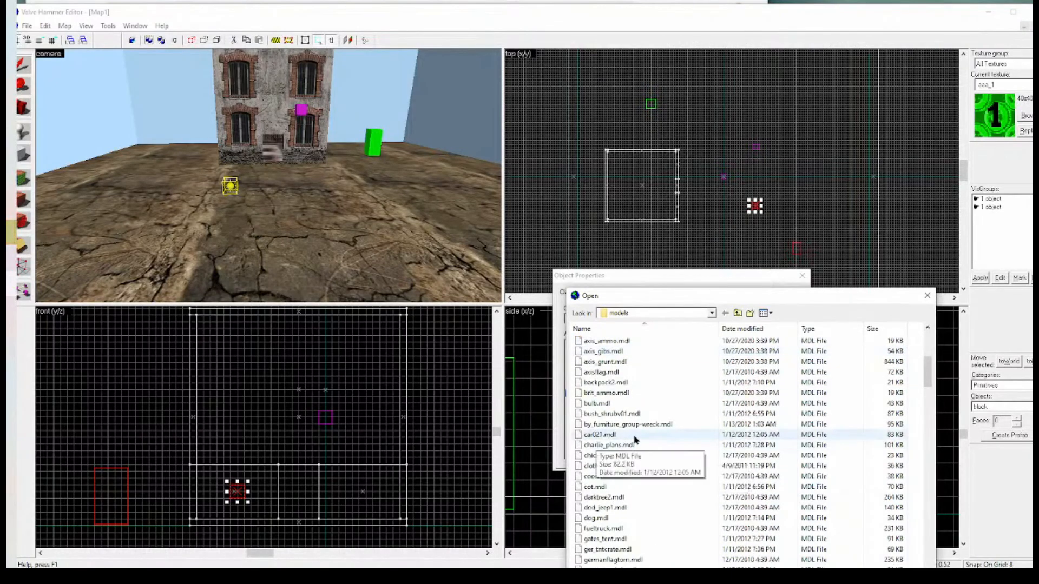
{"action": "left_click", "coordinate": [602, 436]}
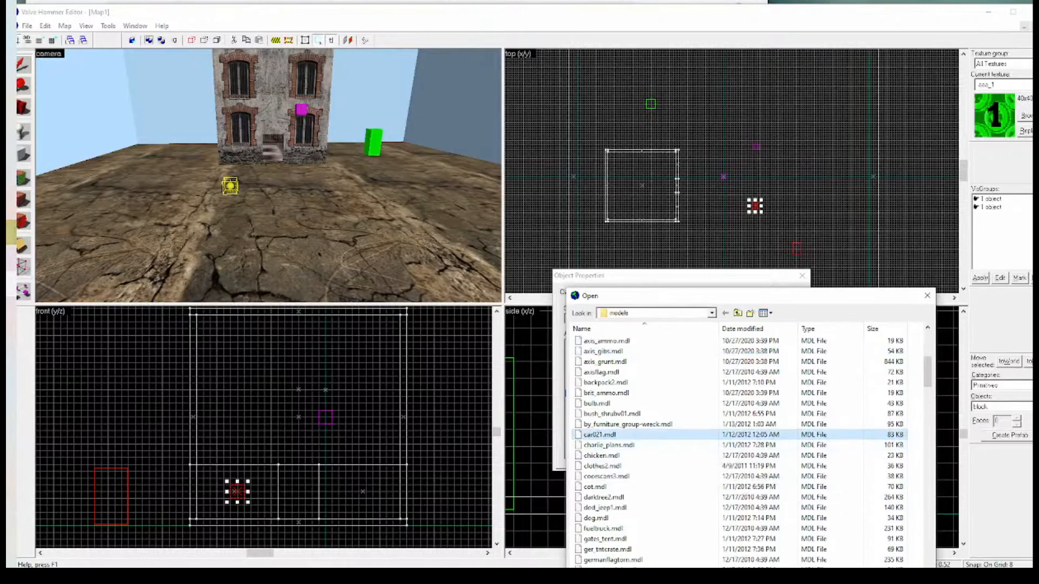
{"action": "double_click", "coordinate": [718, 436]}
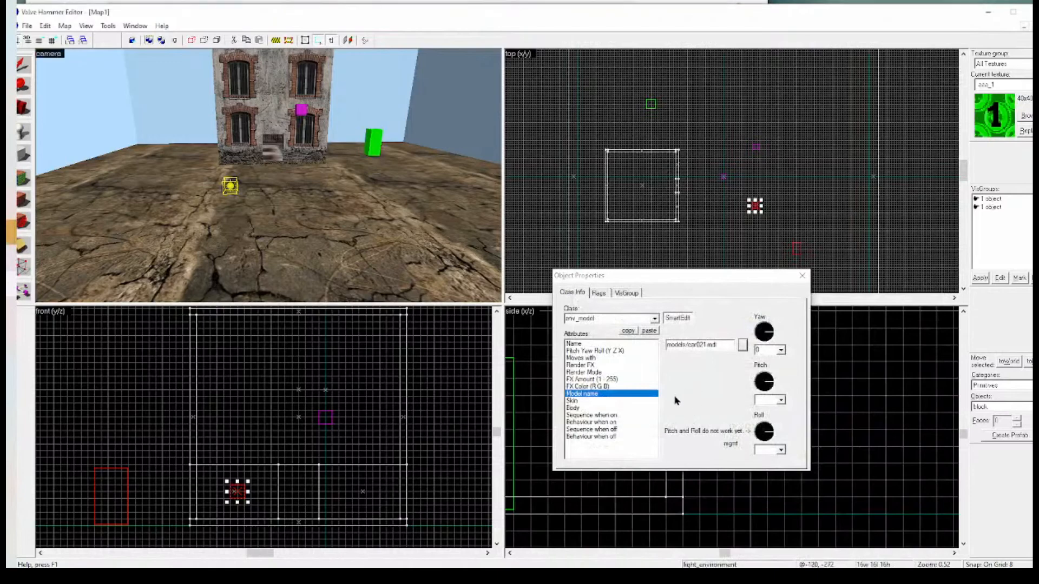
Examine the env_model's Skin, Body, Sequence and Behaviour attributes and recheck its Model name.
{"action": "left_click", "coordinate": [587, 402]}
{"action": "left_click", "coordinate": [581, 410]}
{"action": "left_click", "coordinate": [596, 402]}
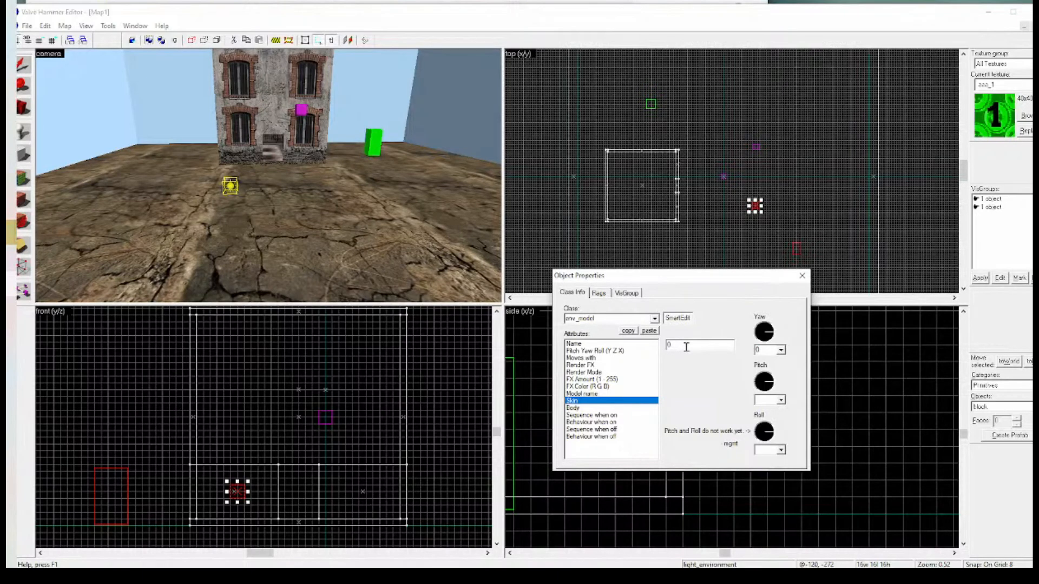
{"action": "left_click", "coordinate": [599, 415]}
{"action": "left_click", "coordinate": [600, 423]}
{"action": "left_click", "coordinate": [598, 430]}
{"action": "left_click", "coordinate": [598, 437]}
{"action": "left_click", "coordinate": [598, 416]}
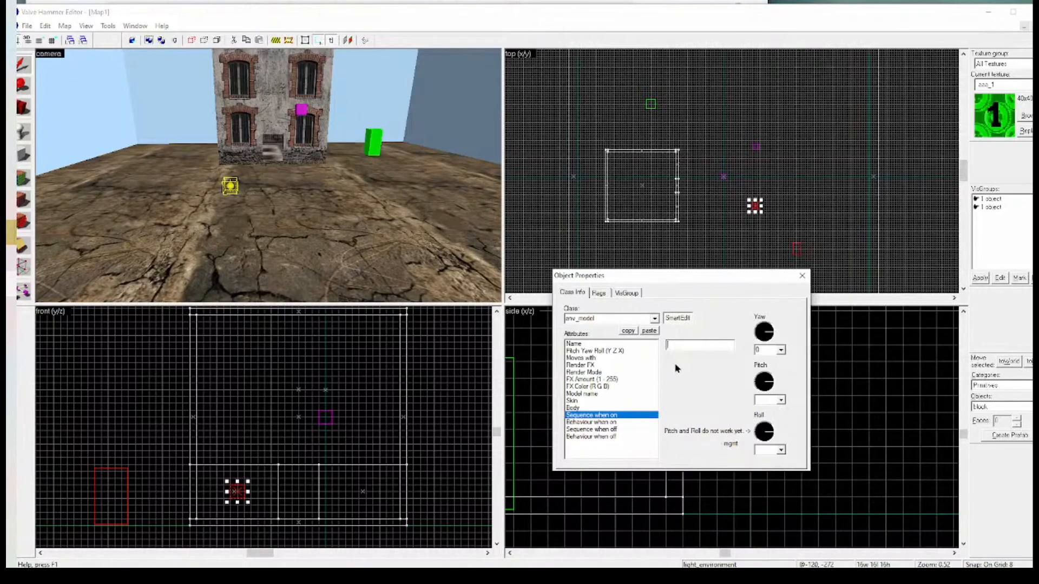
{"action": "left_click", "coordinate": [601, 394]}
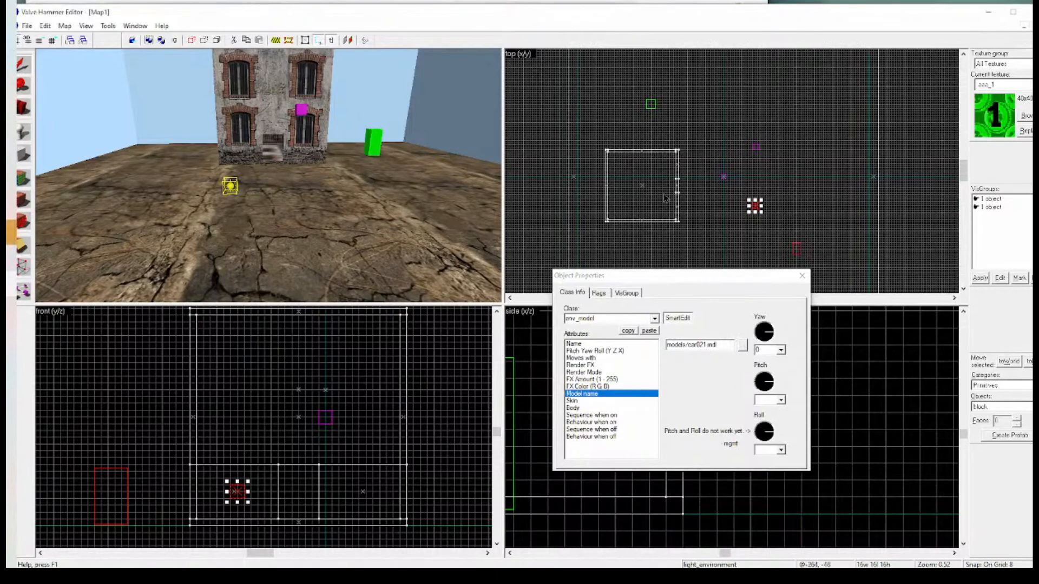
Enable the env_model's Drop to Floor flag, look over its VisGroup membership, and close its properties.
{"action": "left_click", "coordinate": [606, 295]}
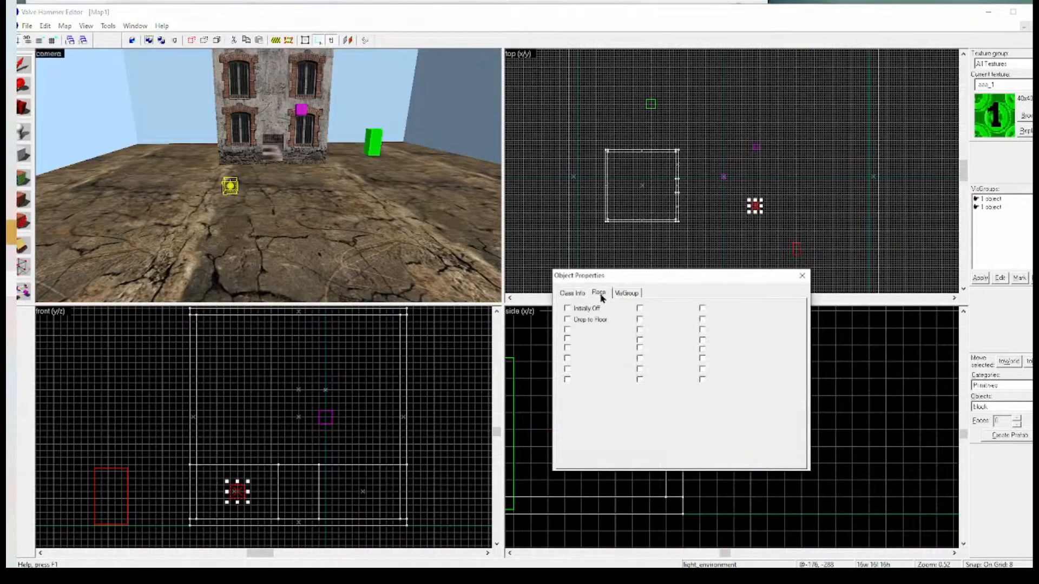
{"action": "left_click", "coordinate": [567, 320]}
{"action": "left_click", "coordinate": [628, 293]}
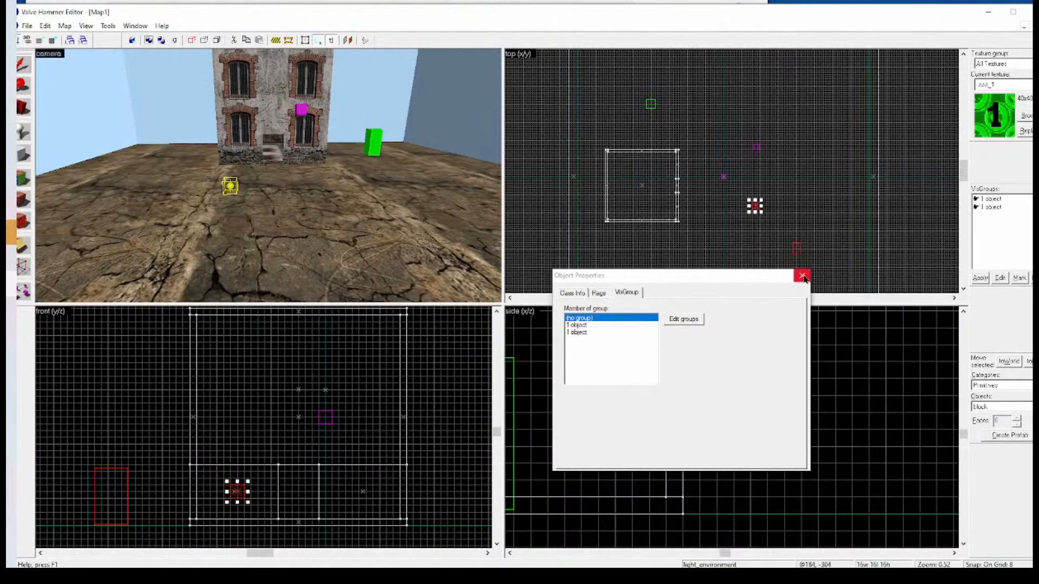
{"action": "left_click", "coordinate": [579, 293]}
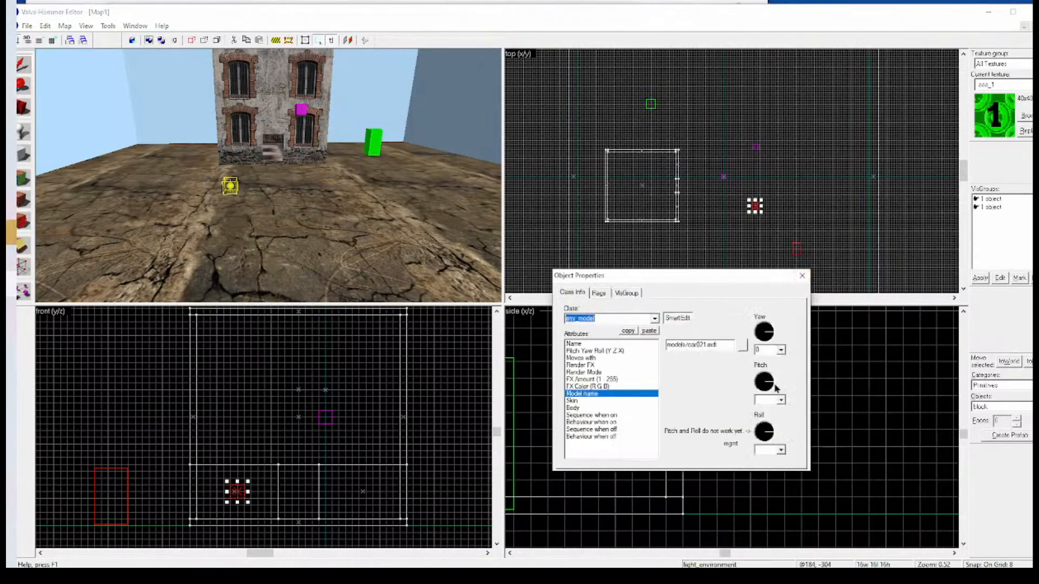
{"action": "left_click", "coordinate": [803, 278]}
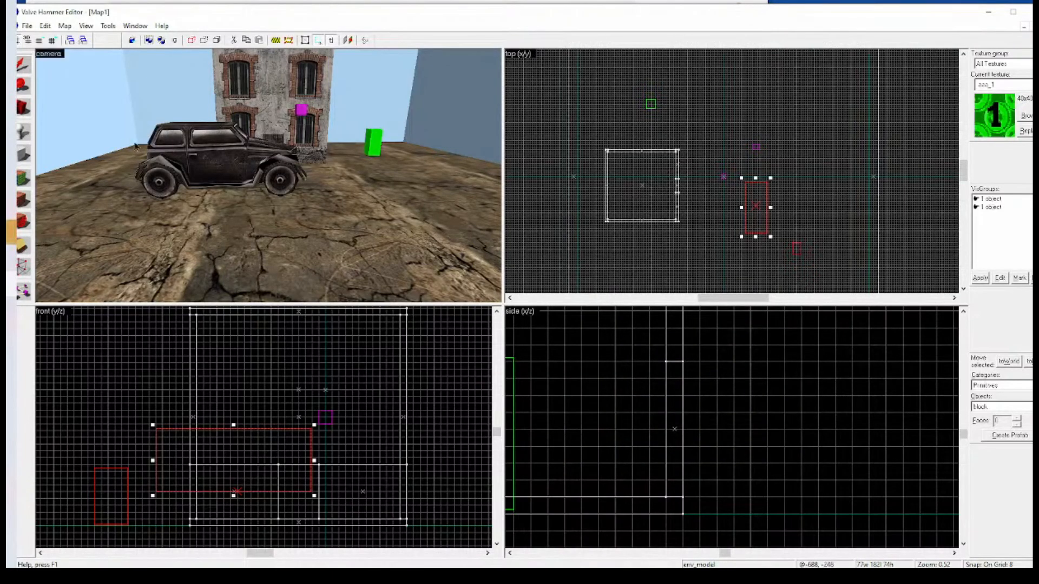
Examine the car model from several angles and distances in the 3D view.
{"action": "left_click", "coordinate": [15, 233]}
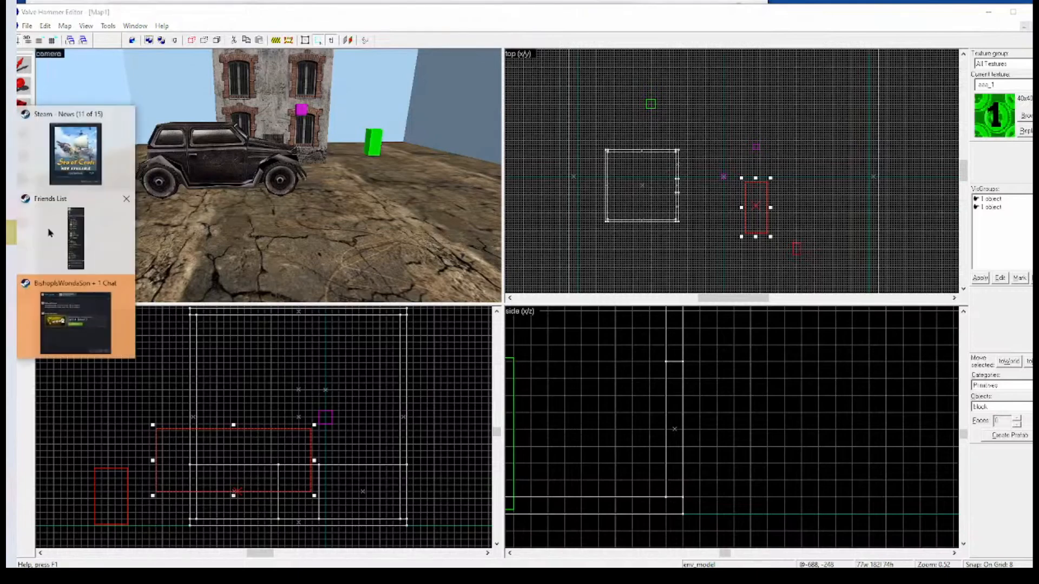
{"action": "left_click", "coordinate": [23, 110]}
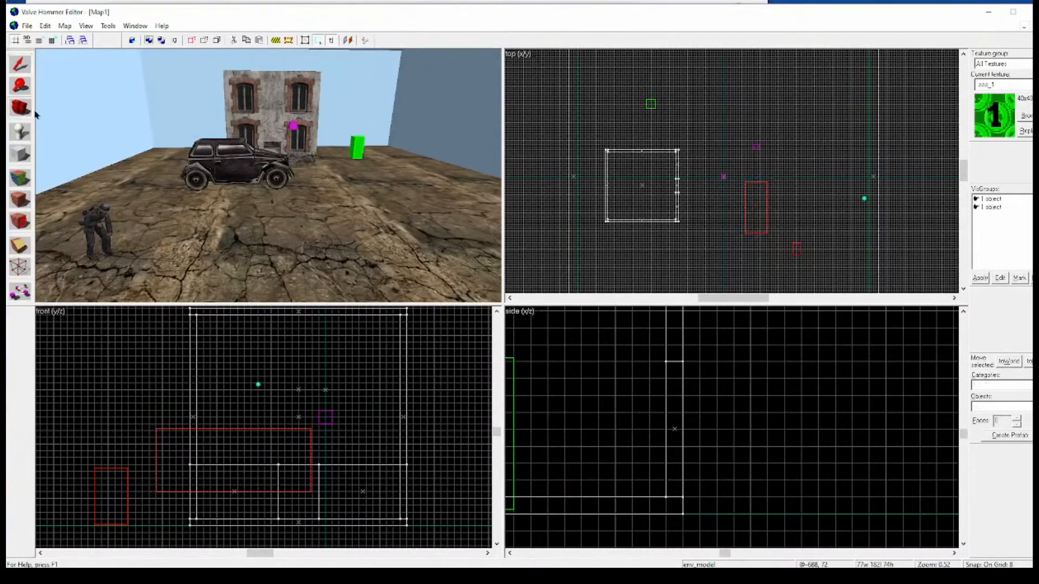
{"action": "left_click_drag", "start_coordinate": [206, 157], "coordinate": [269, 175]}
{"action": "key", "text": "w"}
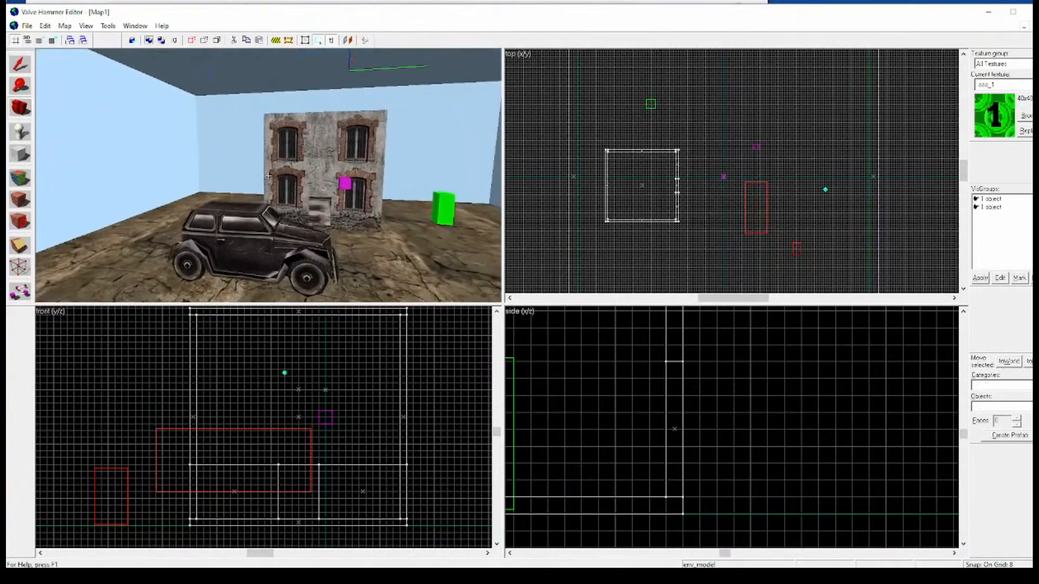
{"action": "key", "text": "d"}
{"action": "key", "text": "w"}
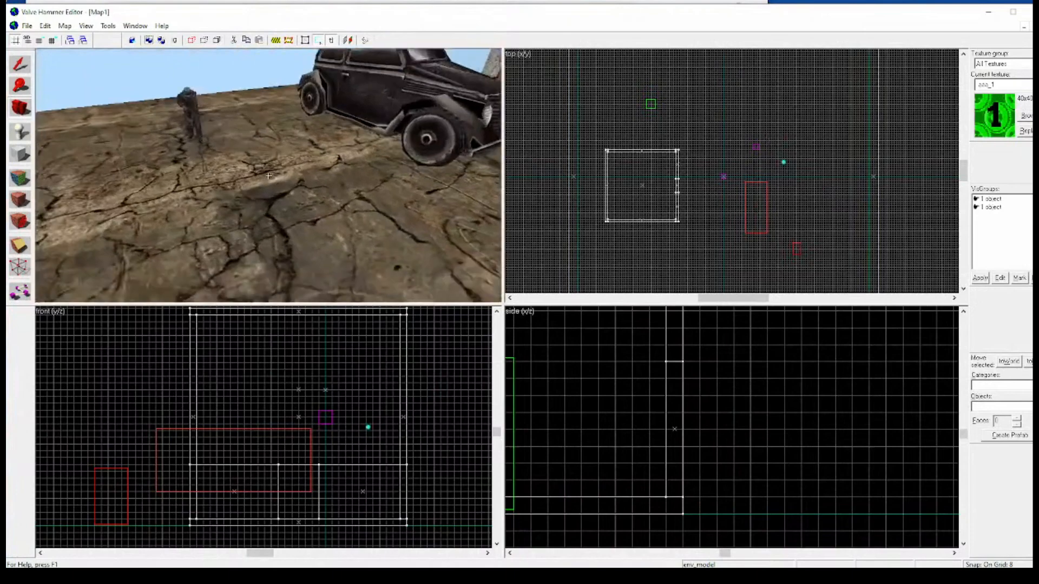
{"action": "key", "text": "a"}
{"action": "key", "text": "w"}
{"action": "key", "text": "s"}
{"action": "left_click_drag", "start_coordinate": [268, 176], "coordinate": [271, 178]}
{"action": "key", "text": "a"}
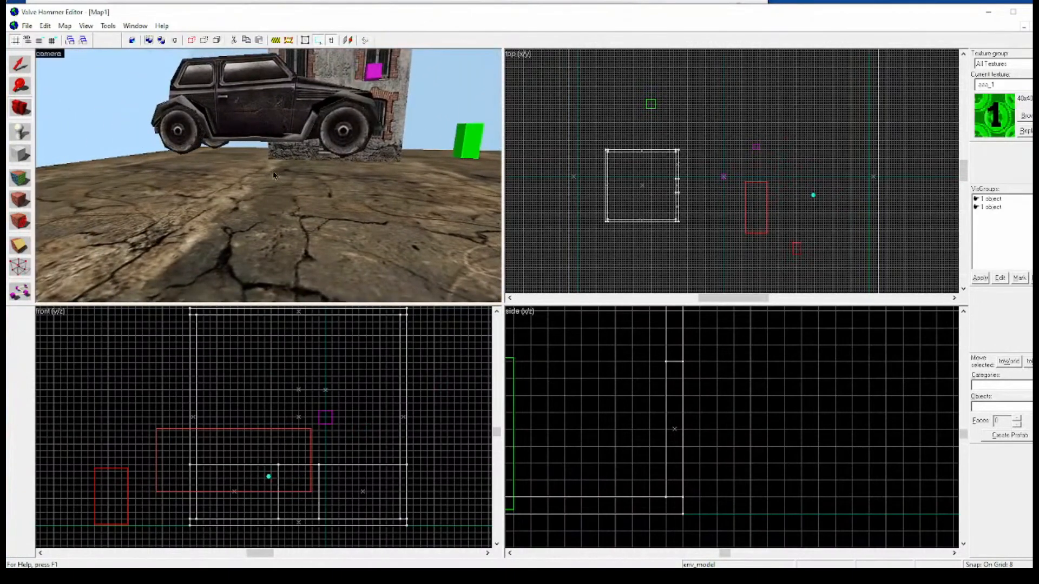
Select the car env_model and lower it by five grid steps to ground level in the front view.
{"action": "left_click", "coordinate": [29, 69]}
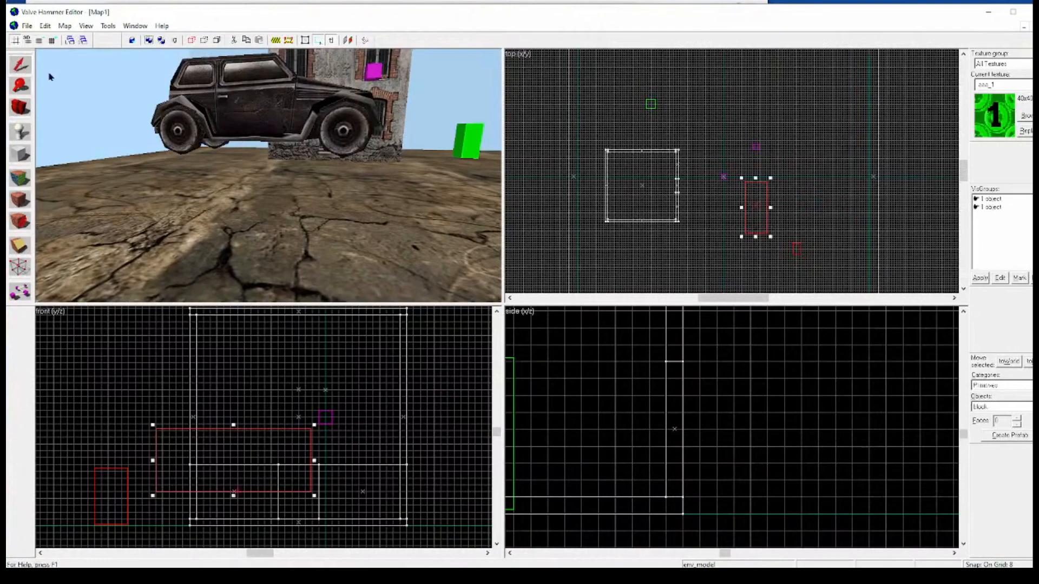
{"action": "left_click", "coordinate": [222, 108]}
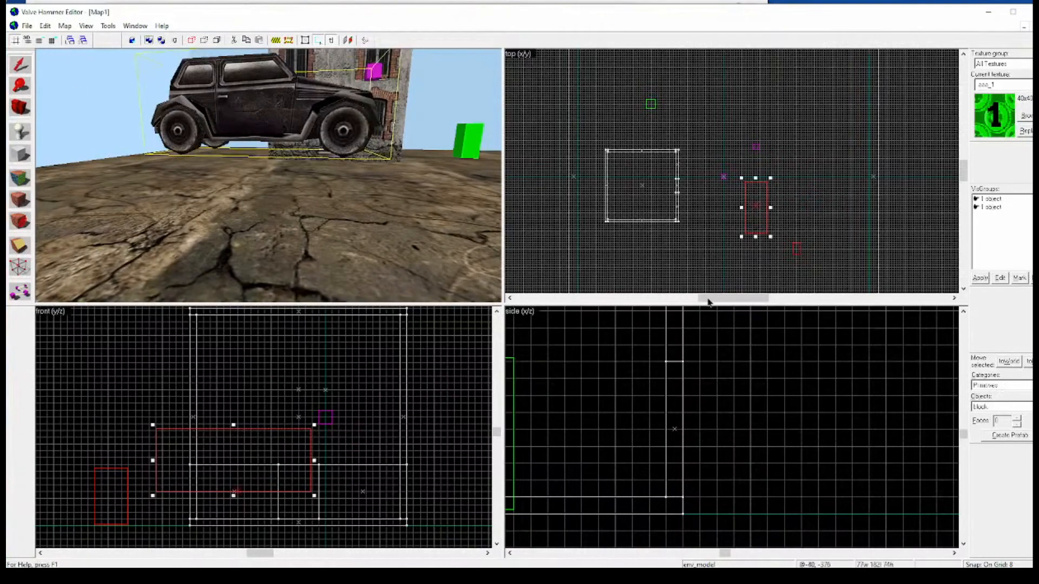
{"action": "scroll", "coordinate": [227, 533], "scroll_direction": "down", "scroll_amount": 1}
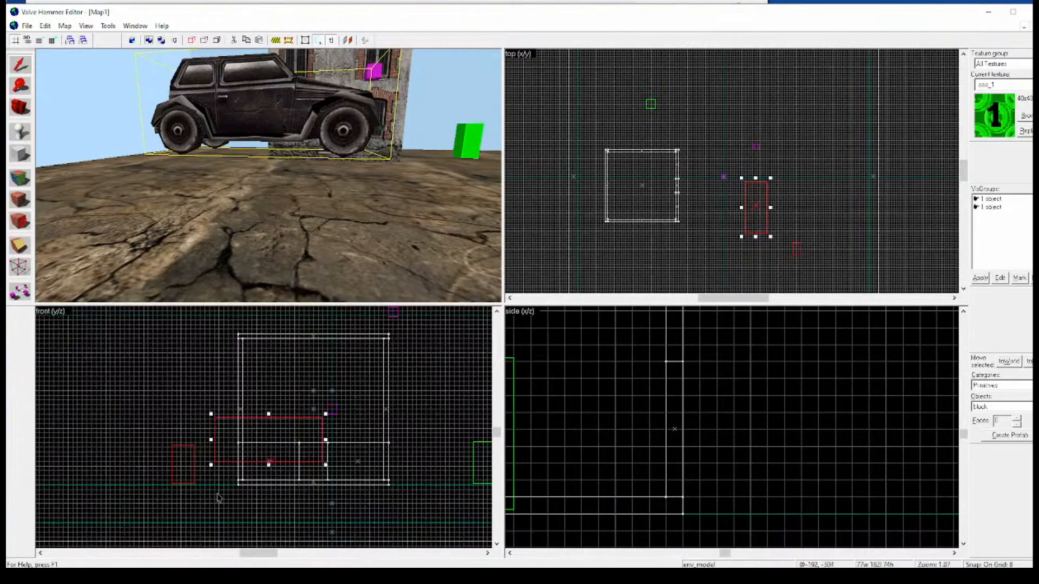
{"action": "scroll", "coordinate": [219, 494], "scroll_direction": "up", "scroll_amount": 2}
{"action": "scroll", "coordinate": [297, 466], "scroll_direction": "up", "scroll_amount": 2}
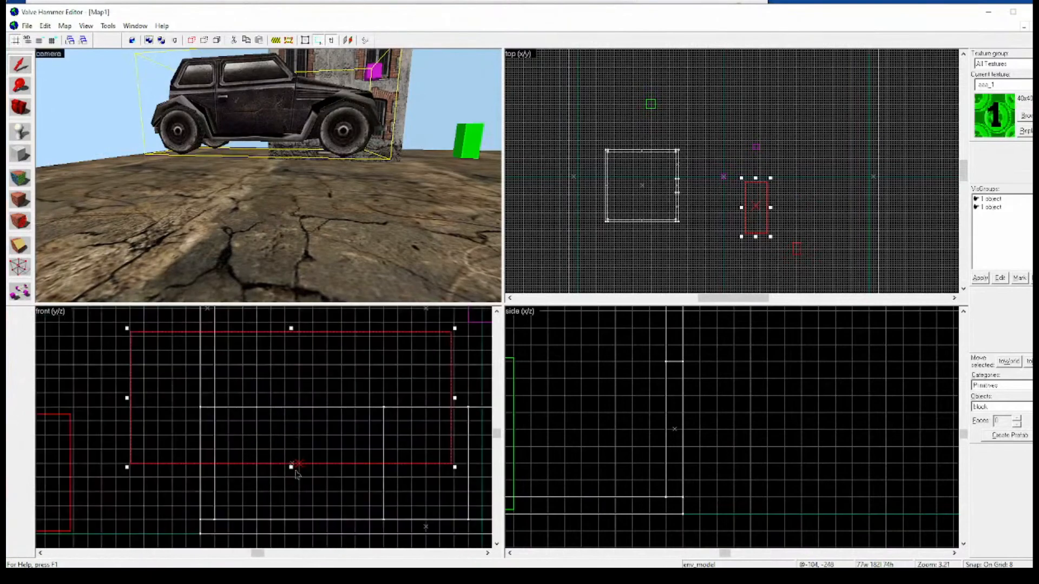
{"action": "key", "text": "Down"}
{"action": "key", "text": "Down"}
{"action": "key", "text": "Down"}
{"action": "key", "text": "Down"}
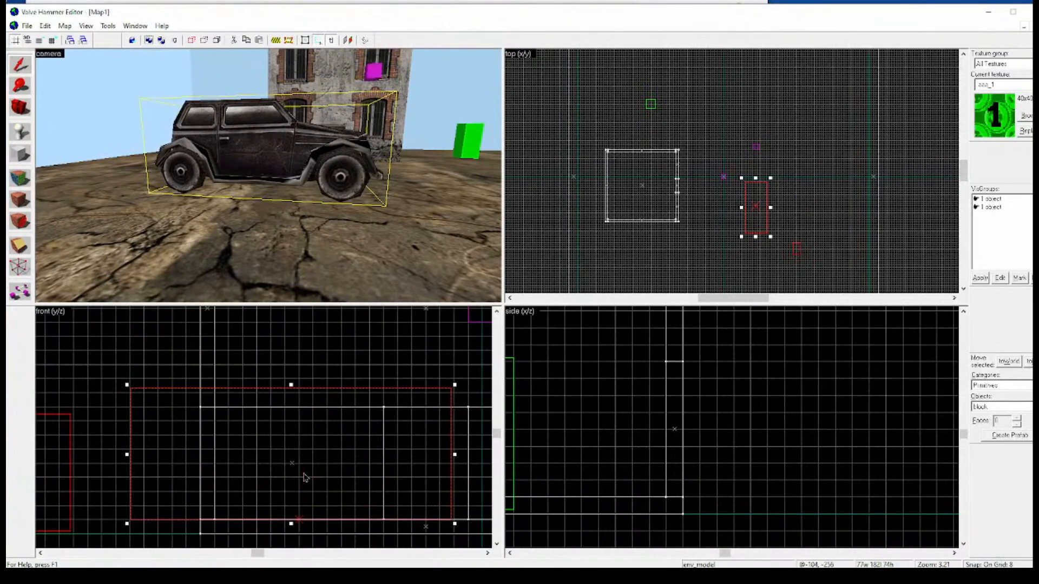
{"action": "key", "text": "Down"}
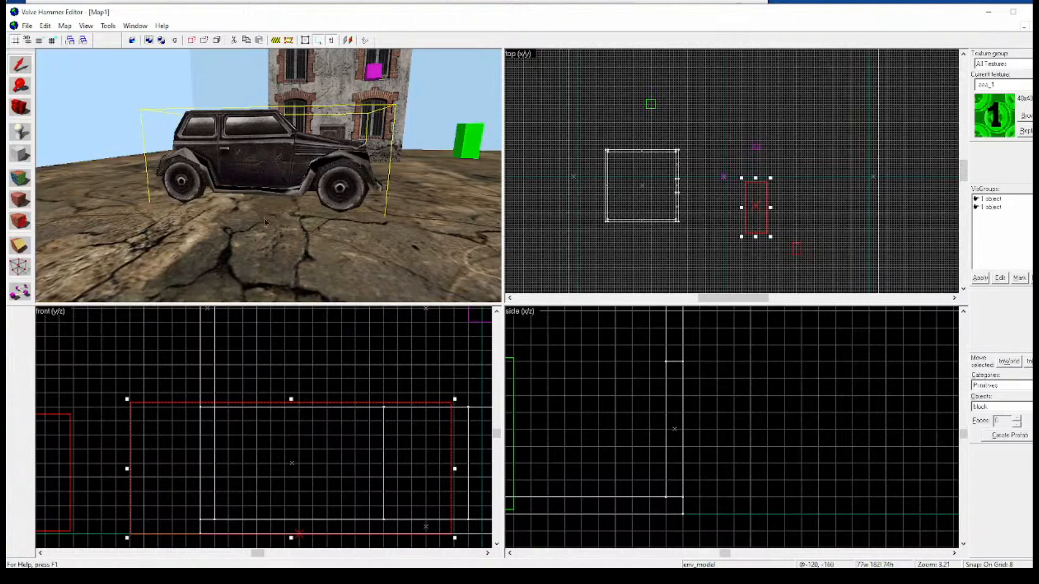
Outline a block about 56 units wide and 160 units long inside the car's footprint in the top view.
{"action": "scroll", "coordinate": [265, 221], "scroll_direction": "down", "scroll_amount": 5}
{"action": "scroll", "coordinate": [244, 204], "scroll_direction": "up", "scroll_amount": 10}
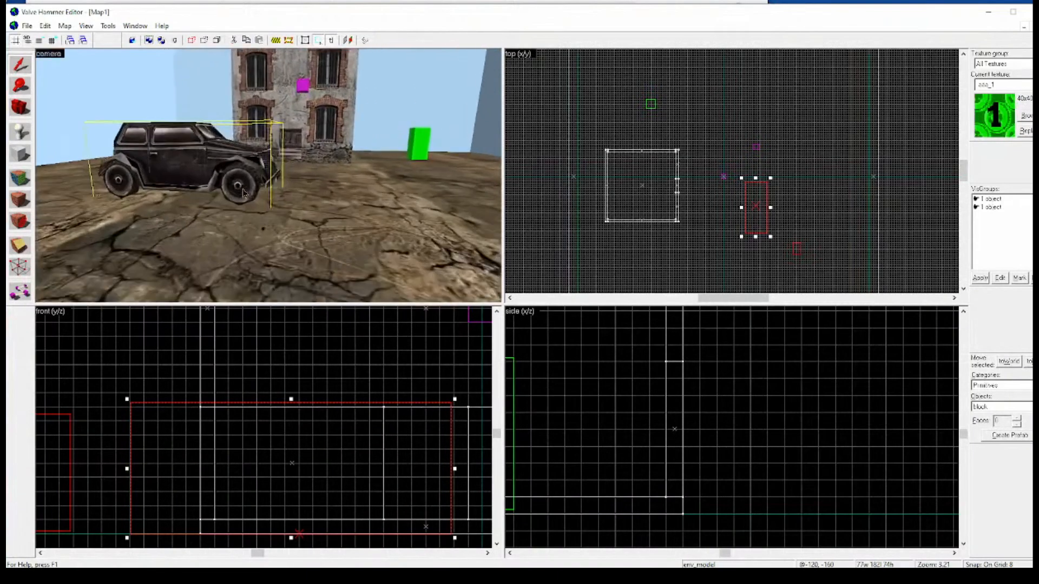
{"action": "scroll", "coordinate": [241, 203], "scroll_direction": "down", "scroll_amount": 10}
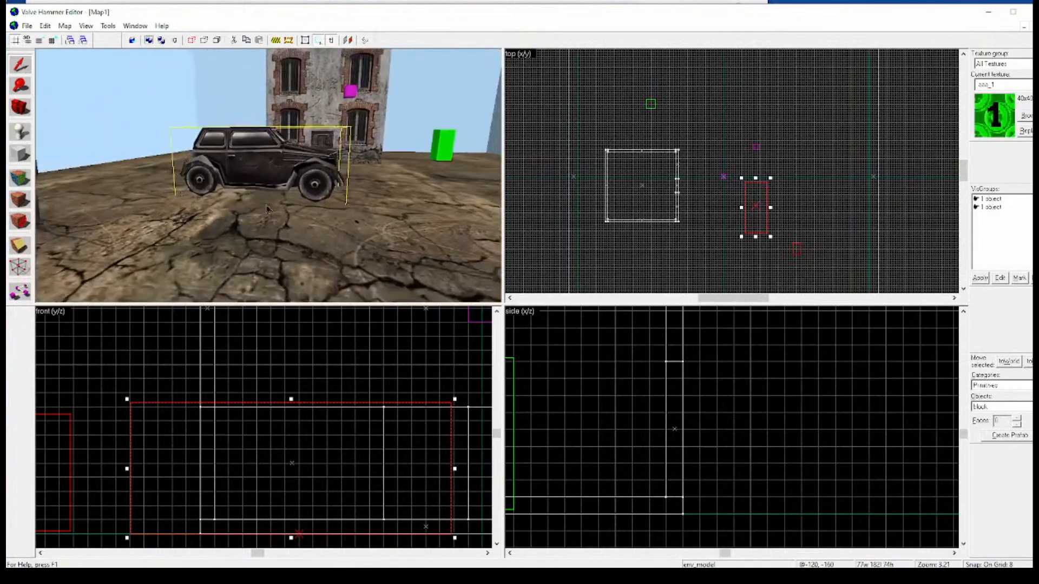
{"action": "scroll", "coordinate": [265, 212], "scroll_direction": "up", "scroll_amount": 4}
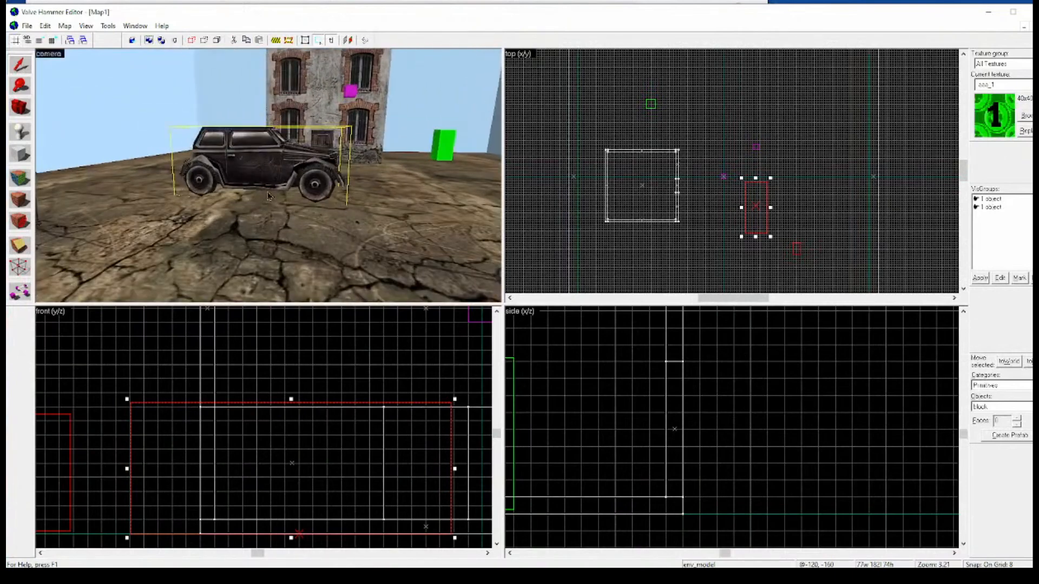
{"action": "left_click", "coordinate": [20, 107]}
{"action": "left_click_drag", "start_coordinate": [260, 178], "coordinate": [278, 190]}
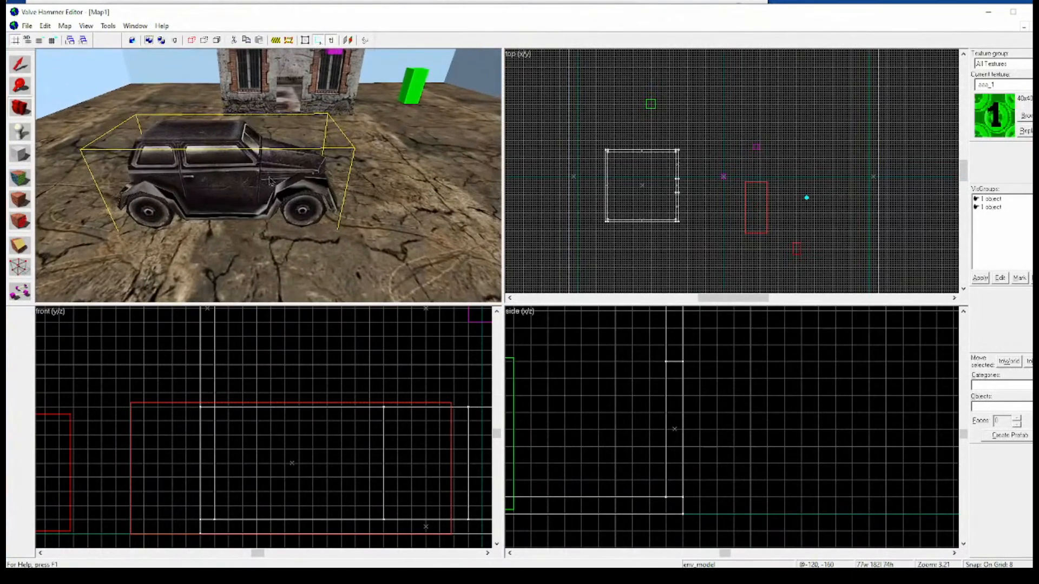
{"action": "scroll", "coordinate": [781, 246], "scroll_direction": "up", "scroll_amount": 5}
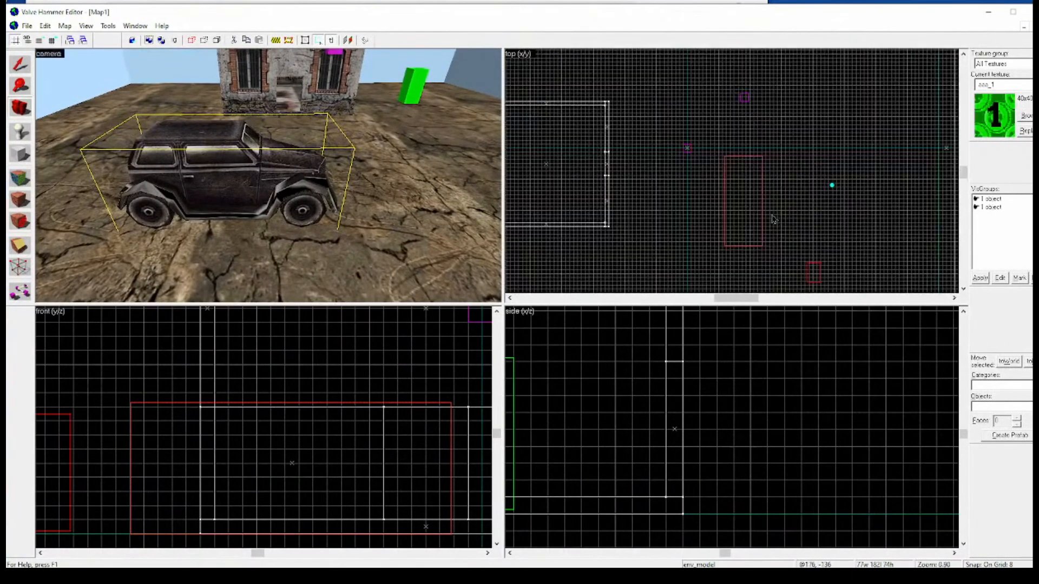
{"action": "left_click", "coordinate": [23, 156]}
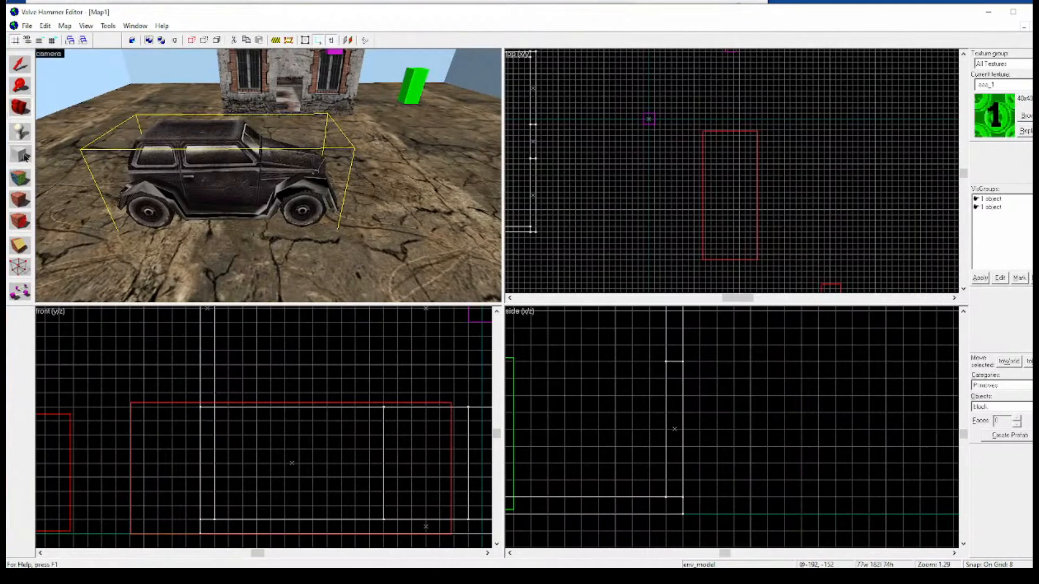
{"action": "left_click_drag", "start_coordinate": [709, 143], "coordinate": [753, 254]}
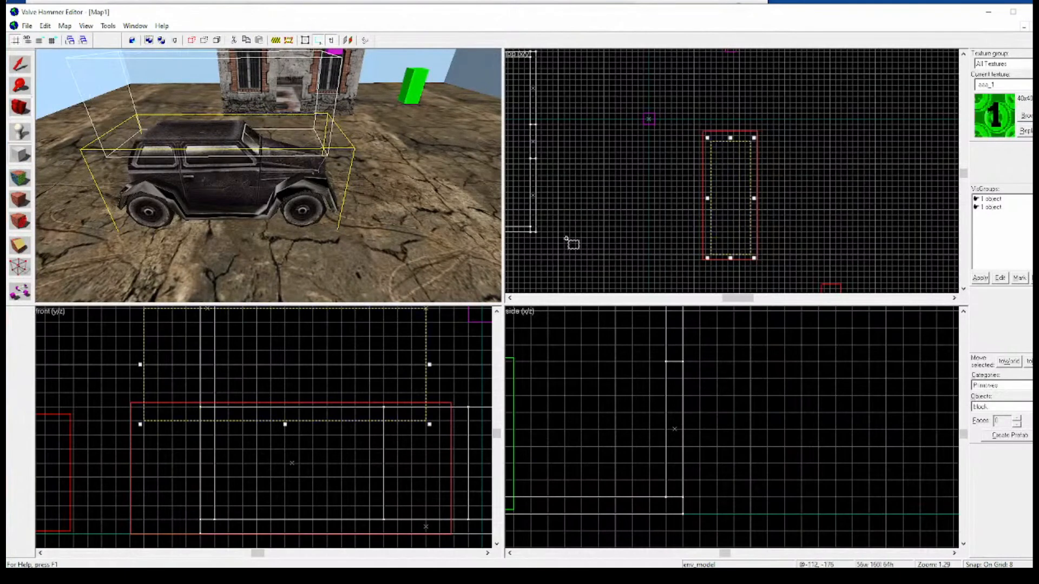
Lower the block outline to the car's base, reduce its height to 48 units, and create the block.
{"action": "left_click_drag", "start_coordinate": [297, 353], "coordinate": [295, 464]}
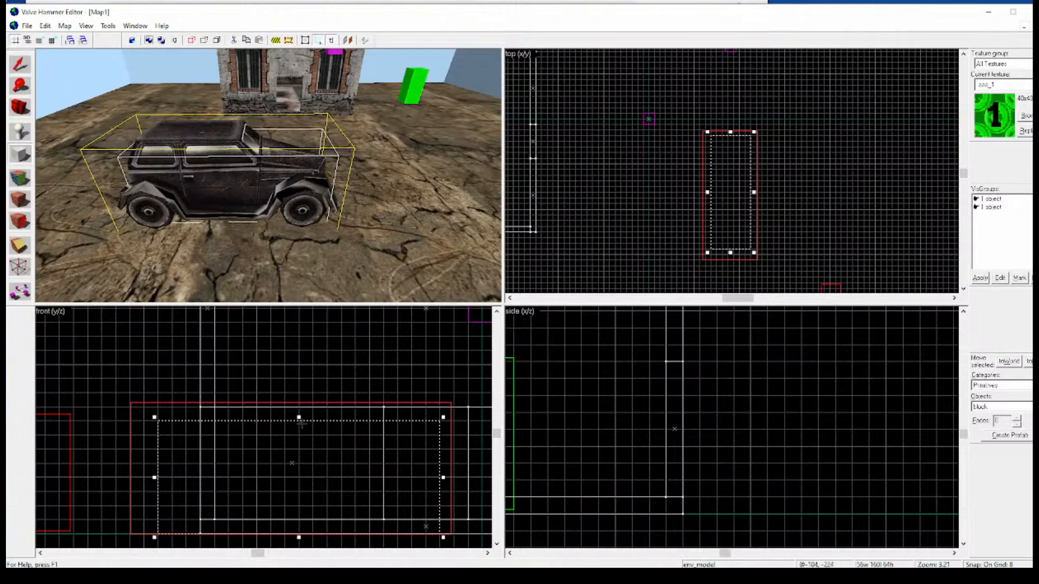
{"action": "left_click_drag", "start_coordinate": [299, 420], "coordinate": [298, 446]}
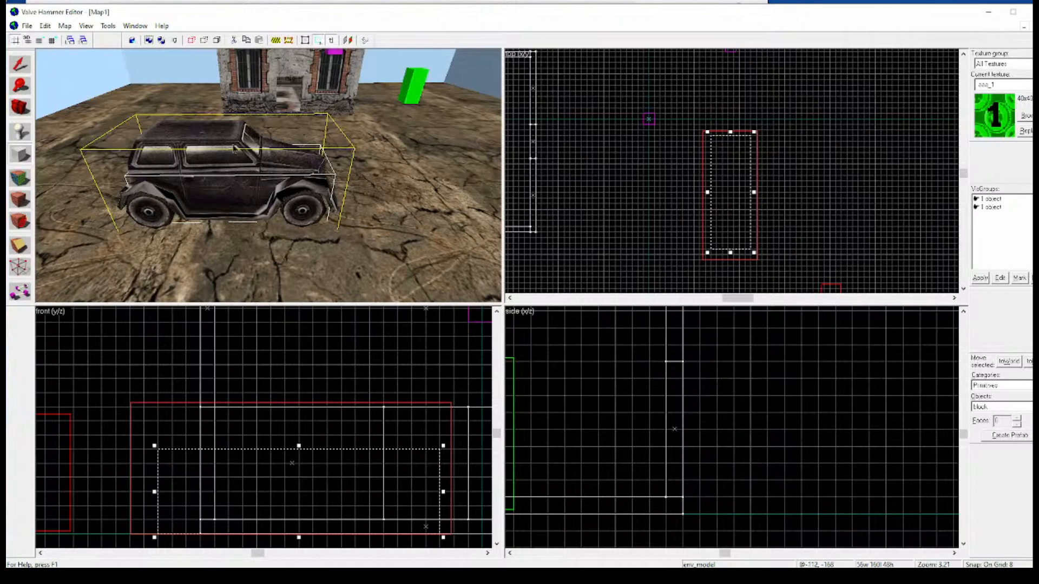
{"action": "right_click", "coordinate": [344, 465]}
{"action": "left_click", "coordinate": [387, 473]}
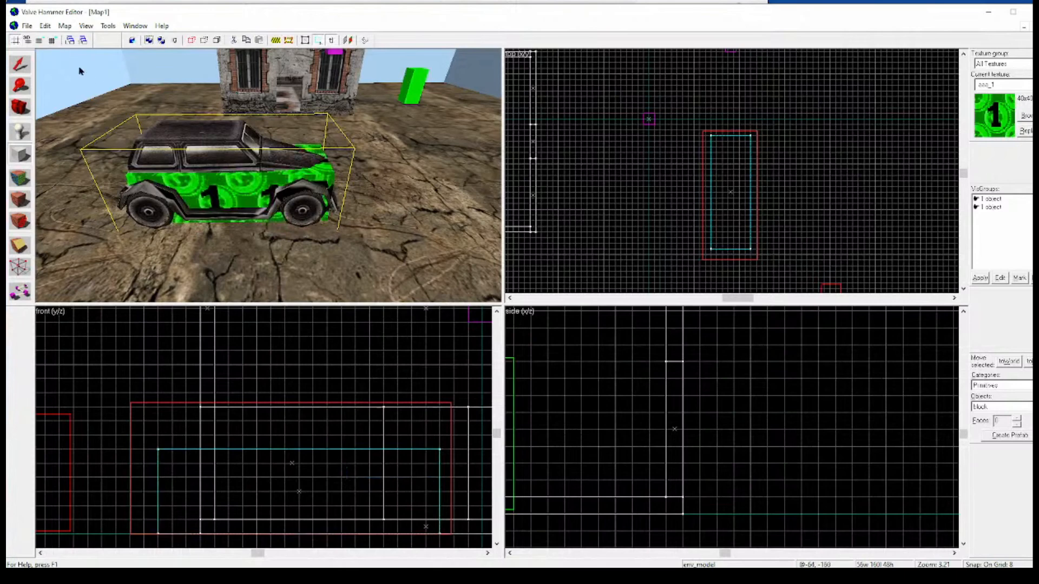
Select the new block and choose the METAL texture for its faces from the texture browser.
{"action": "left_click", "coordinate": [20, 64]}
{"action": "left_click", "coordinate": [325, 172]}
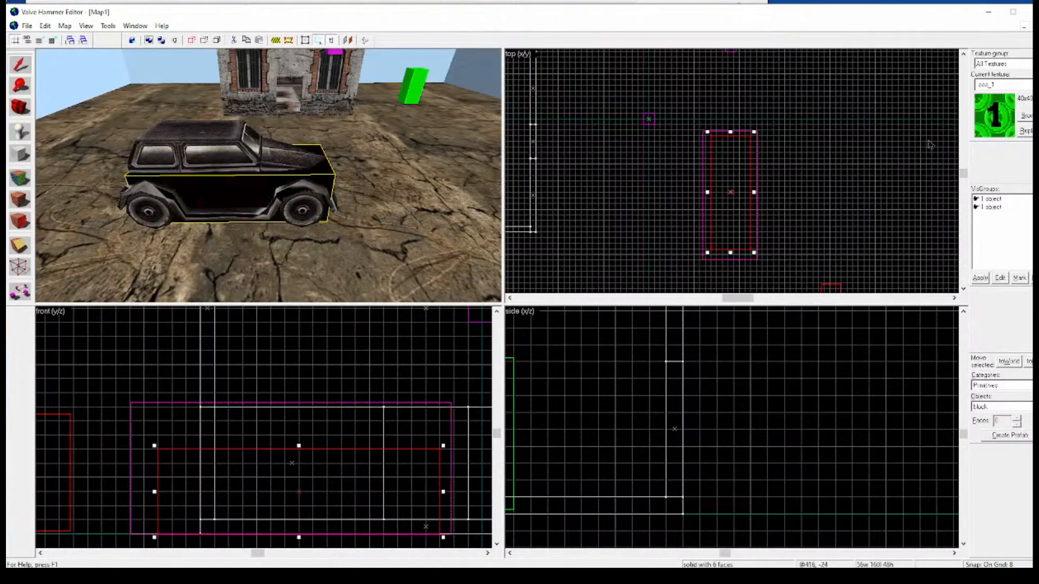
{"action": "left_click", "coordinate": [20, 200]}
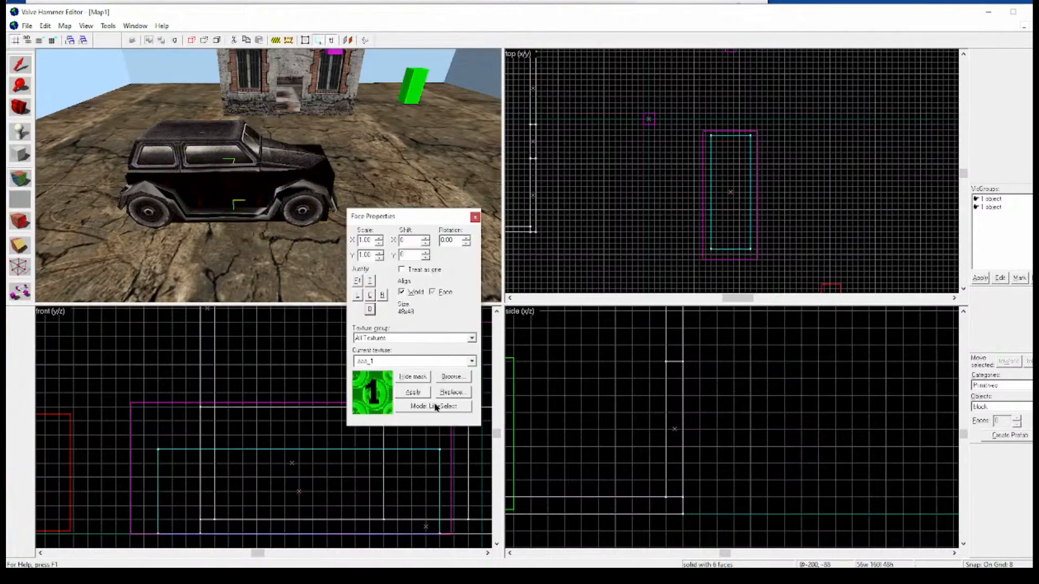
{"action": "left_click", "coordinate": [455, 378]}
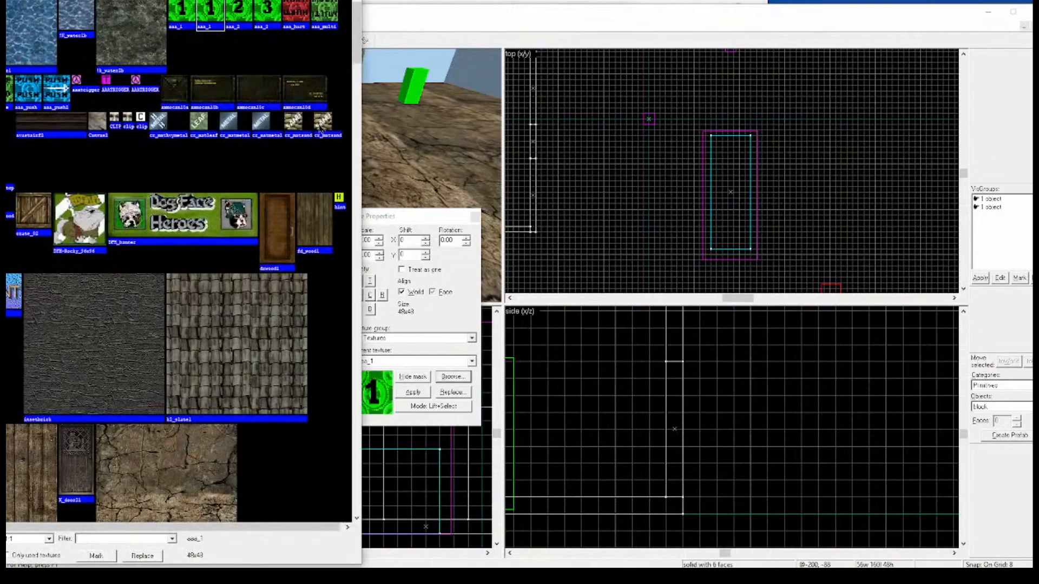
{"action": "left_click", "coordinate": [236, 129]}
{"action": "double_click", "coordinate": [229, 128]}
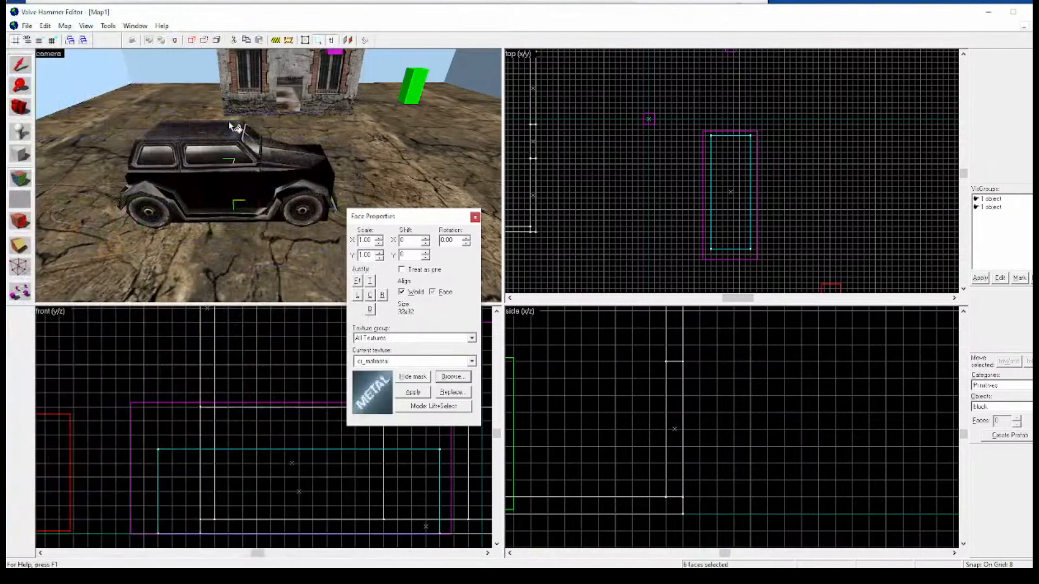
{"action": "left_click", "coordinate": [475, 217]}
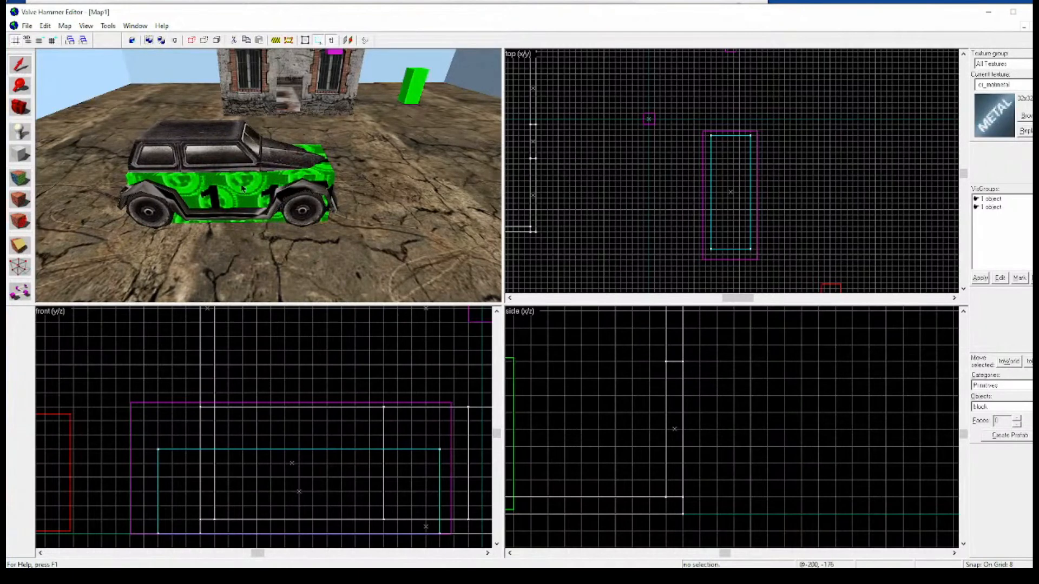
Reselect the block inside the car and apply the recently used METAL texture to all its faces.
{"action": "left_click", "coordinate": [275, 191]}
{"action": "left_click", "coordinate": [18, 181]}
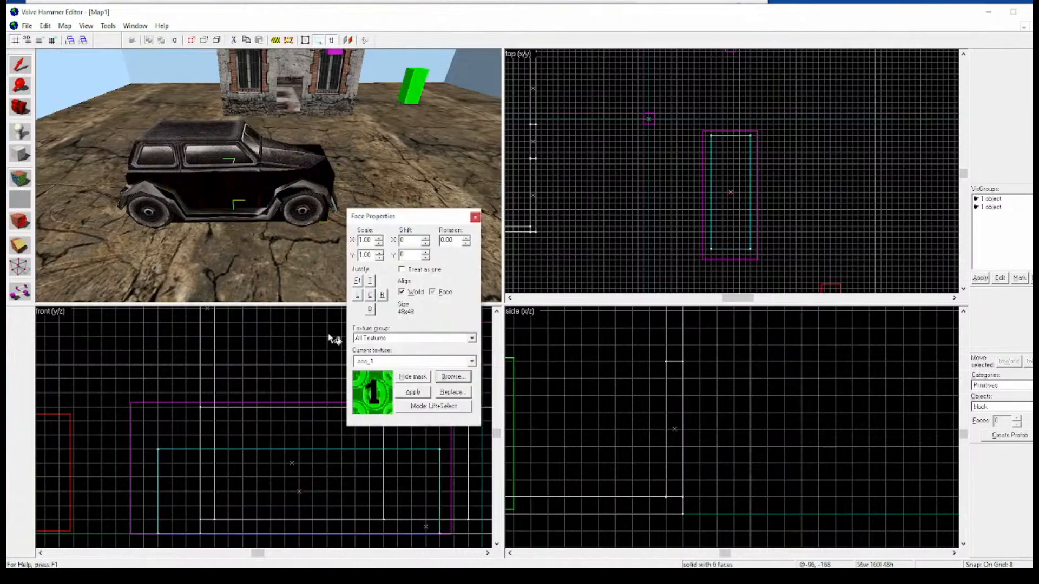
{"action": "left_click", "coordinate": [399, 359]}
{"action": "left_click", "coordinate": [382, 420]}
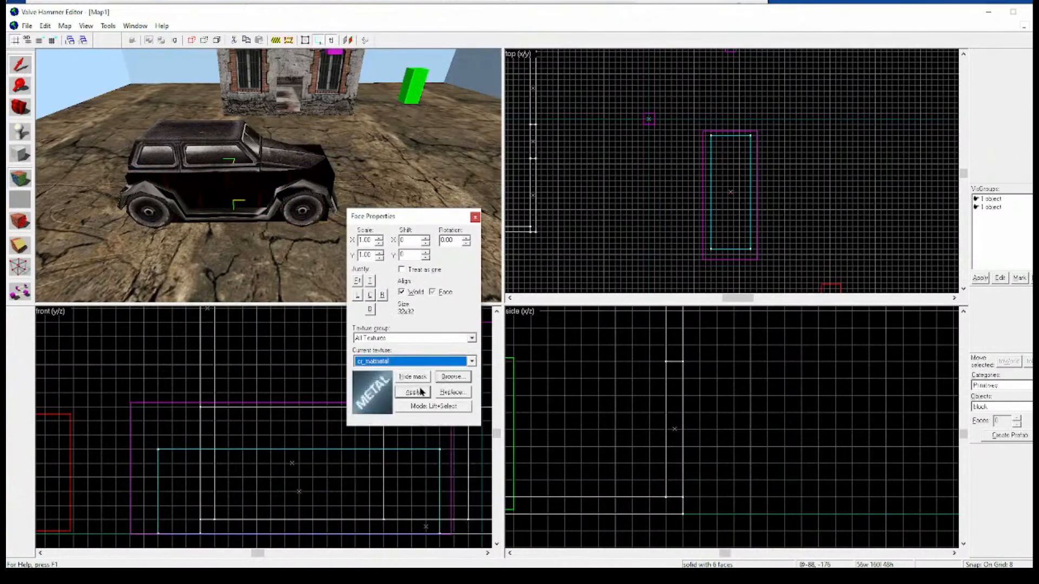
{"action": "left_click", "coordinate": [413, 392]}
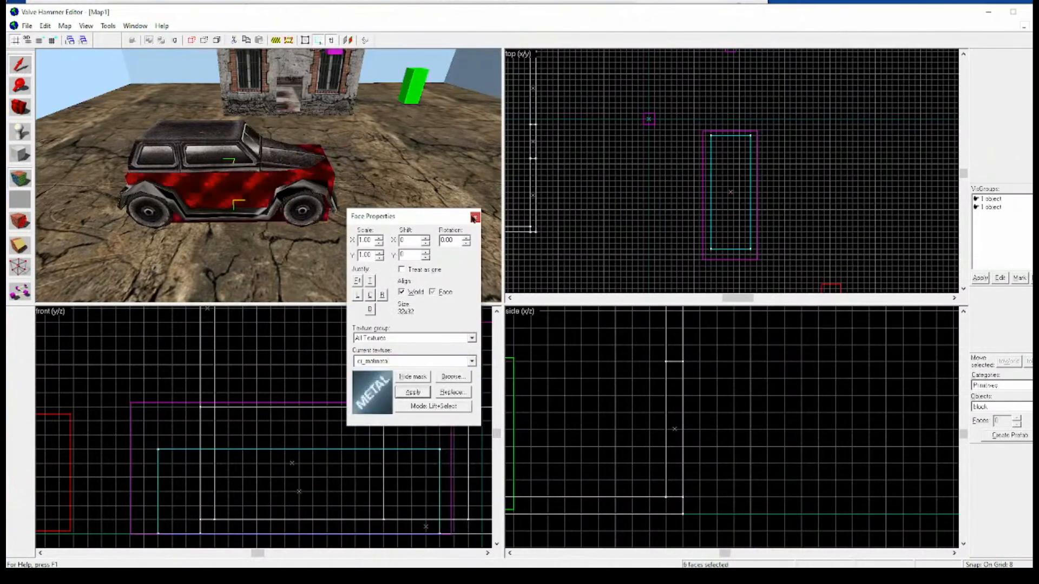
{"action": "left_click", "coordinate": [475, 217]}
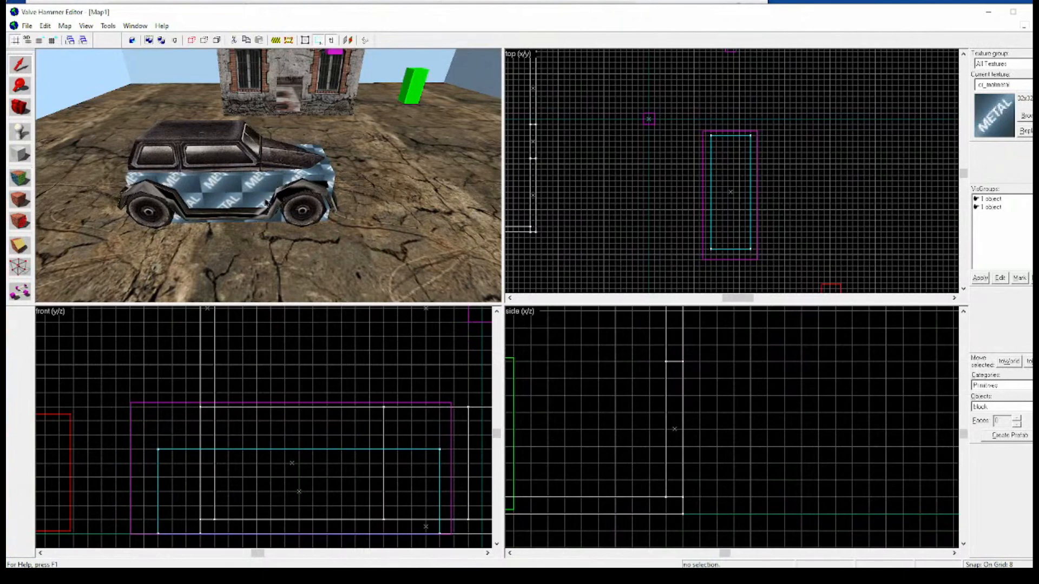
Select the METAL-textured block inside the car and tie it to a func_wall entity.
{"action": "left_click", "coordinate": [246, 186]}
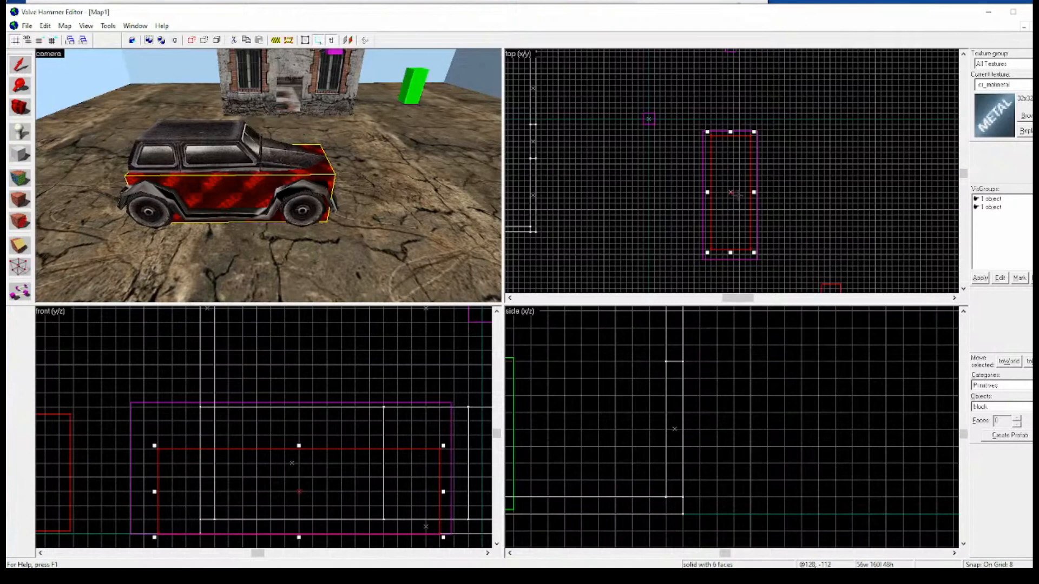
{"action": "right_click", "coordinate": [731, 183]}
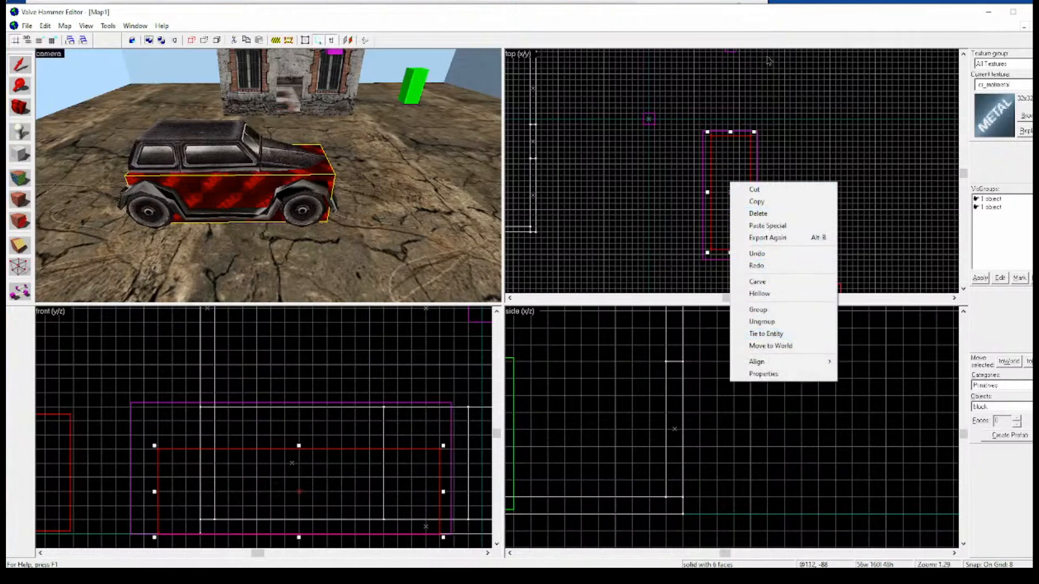
{"action": "left_click", "coordinate": [770, 40]}
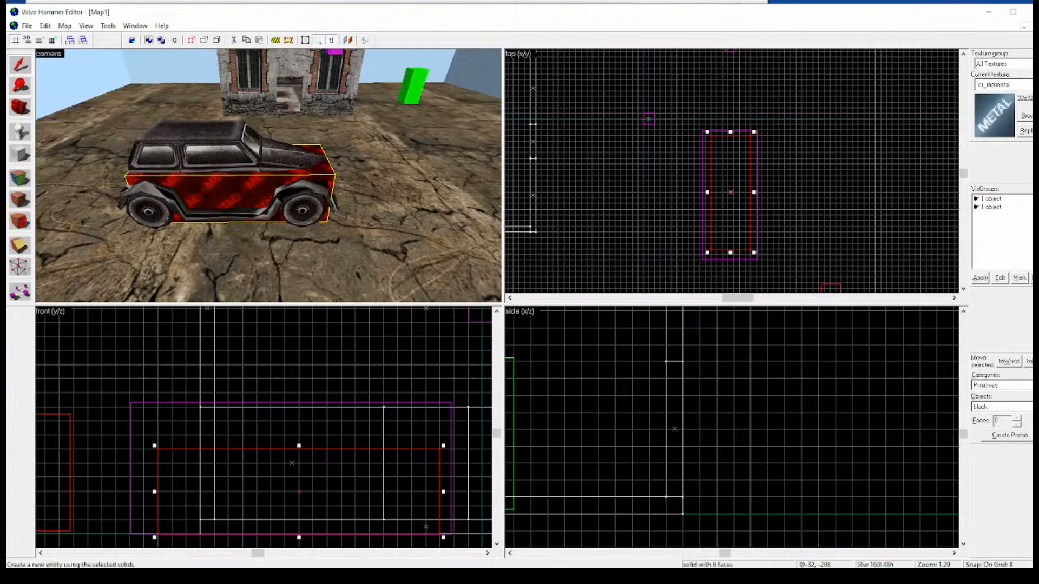
{"action": "left_click", "coordinate": [1009, 361]}
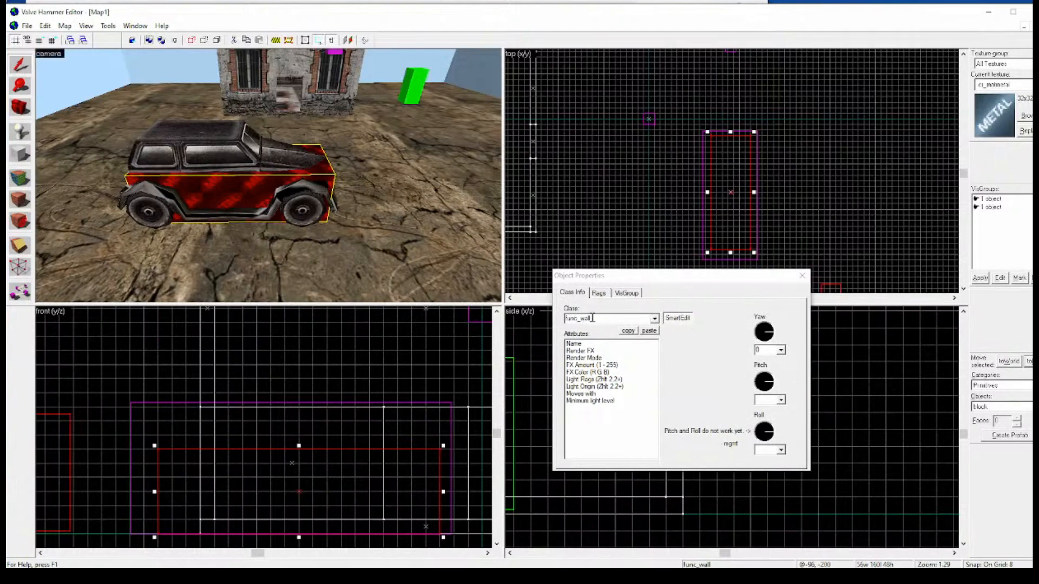
Set the func_wall's Render Mode to Solid, then close its properties and clear the selection.
{"action": "left_click", "coordinate": [599, 365]}
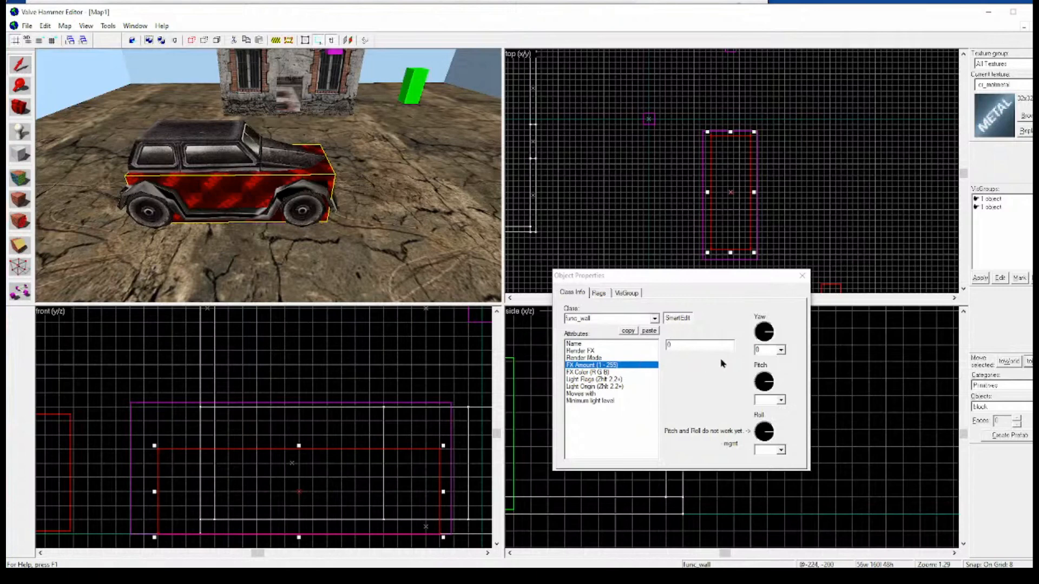
{"action": "left_click", "coordinate": [584, 358]}
{"action": "left_click", "coordinate": [730, 345]}
{"action": "left_click", "coordinate": [687, 385]}
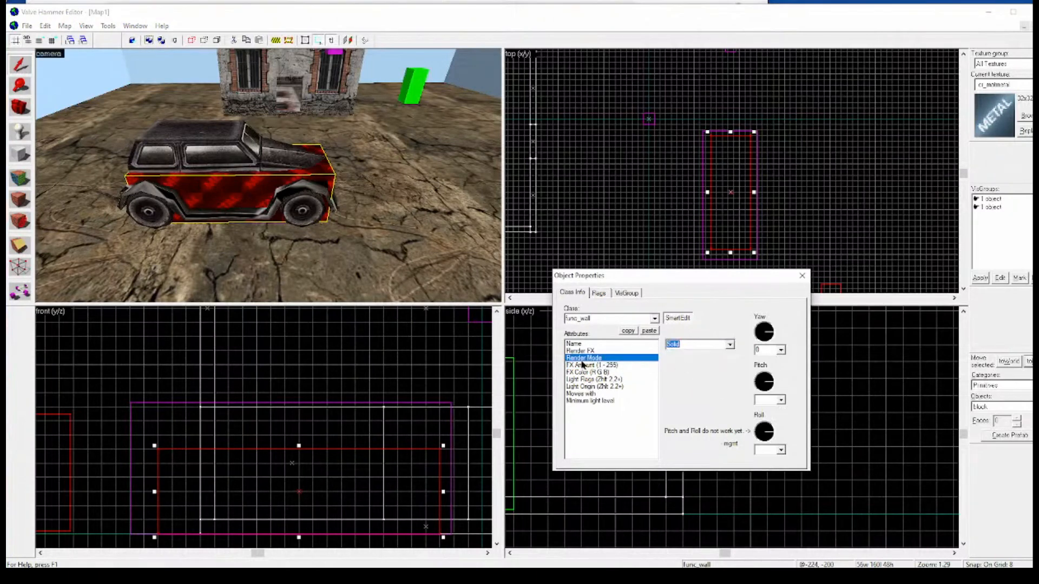
{"action": "left_click", "coordinate": [729, 345]}
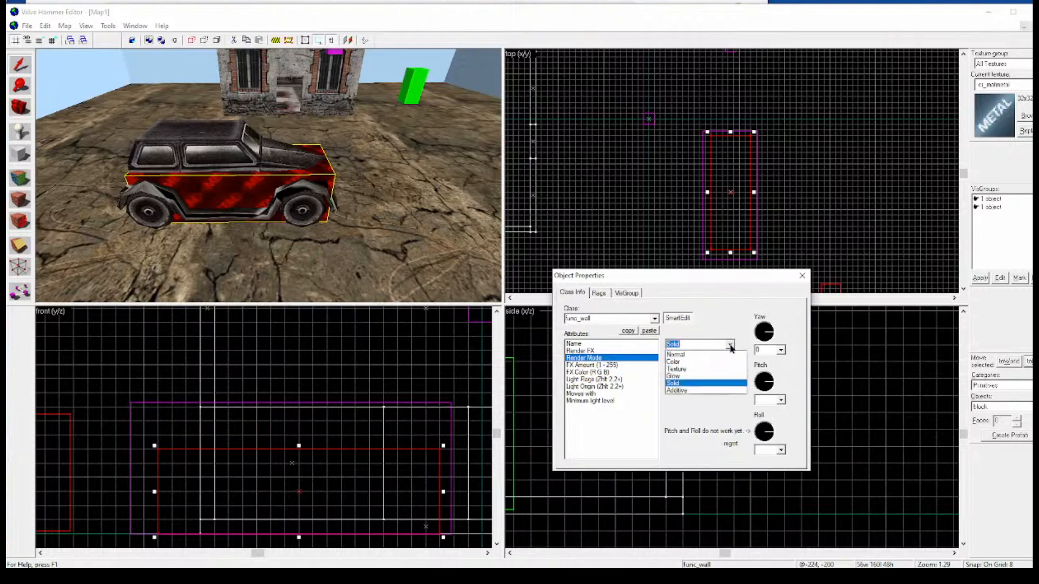
{"action": "left_click", "coordinate": [698, 385]}
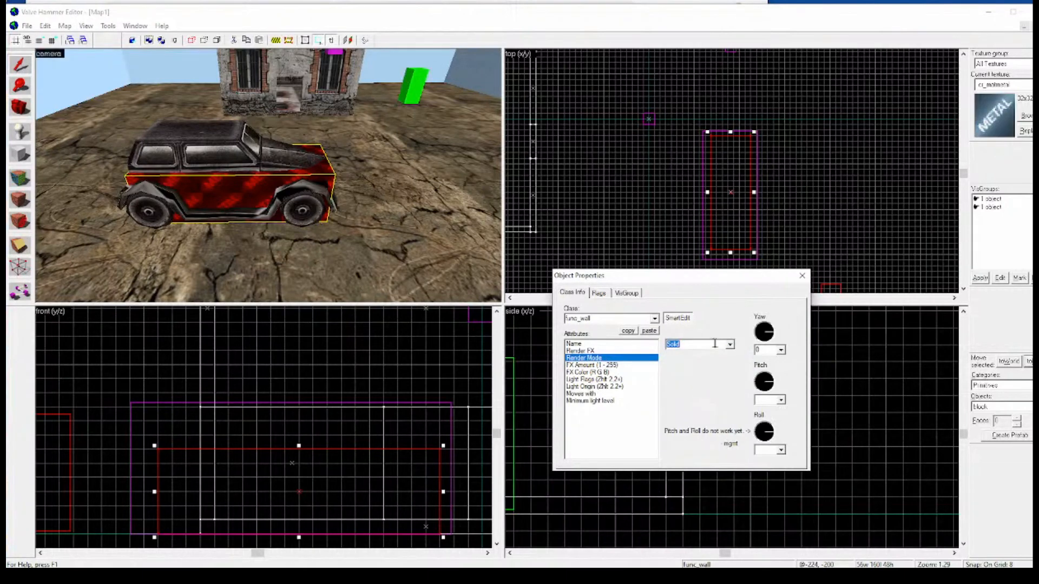
{"action": "left_click", "coordinate": [608, 295]}
{"action": "left_click", "coordinate": [572, 293]}
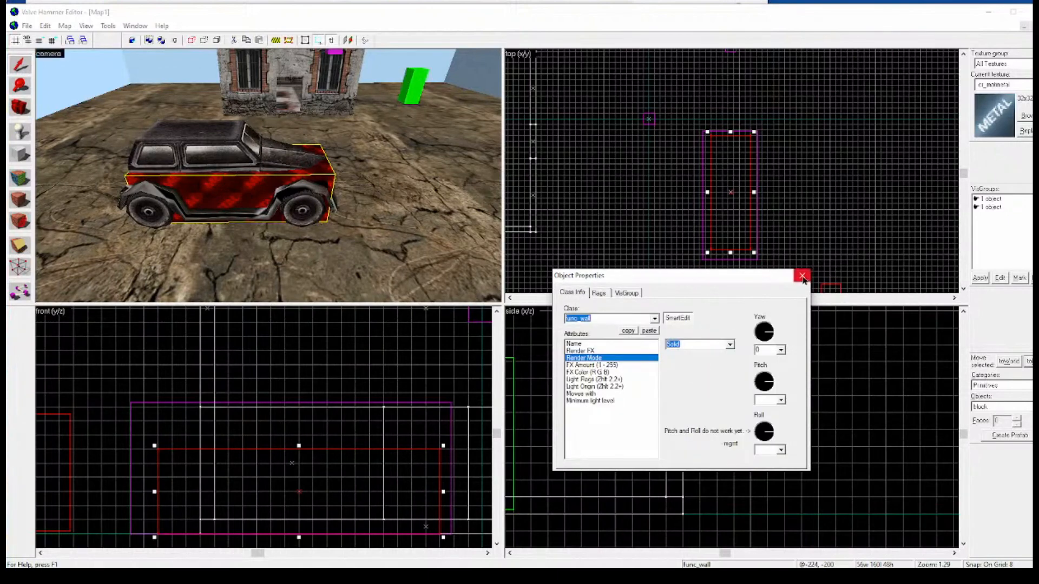
{"action": "left_click", "coordinate": [802, 277]}
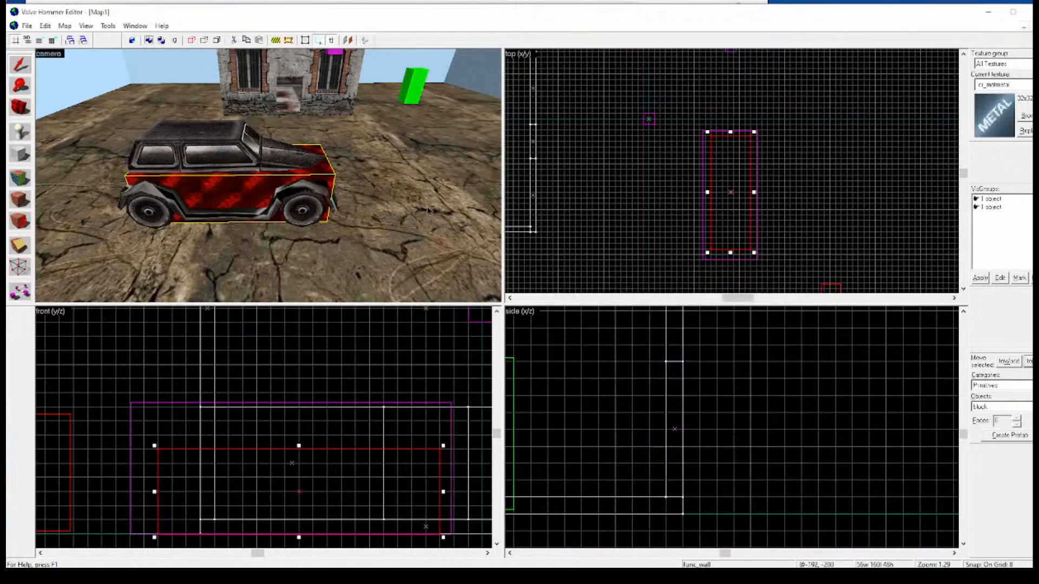
{"action": "key", "text": "Escape"}
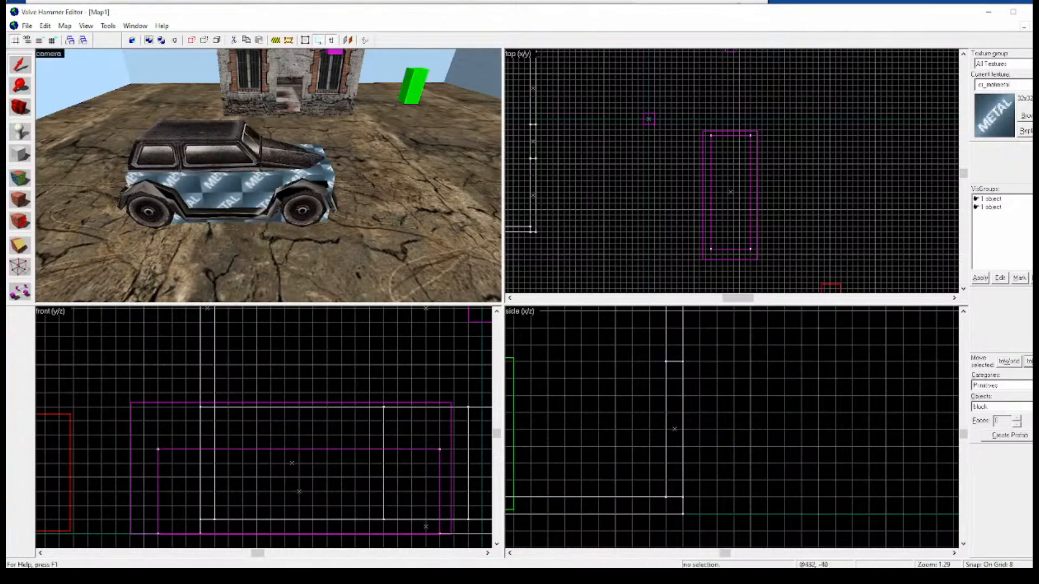
{"action": "key", "text": "alt+Tab"}
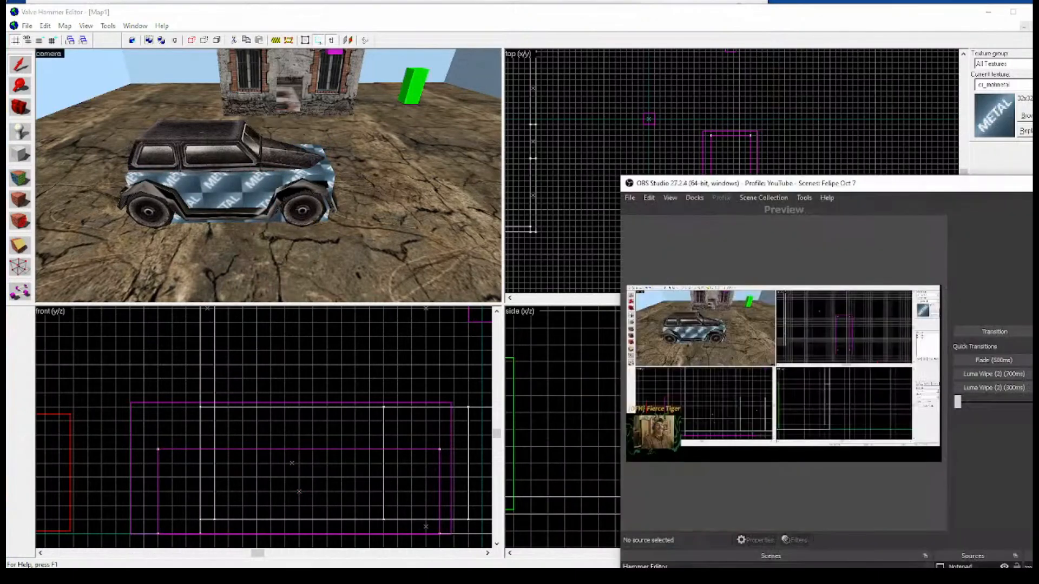
{"action": "left_click", "coordinate": [1002, 333]}
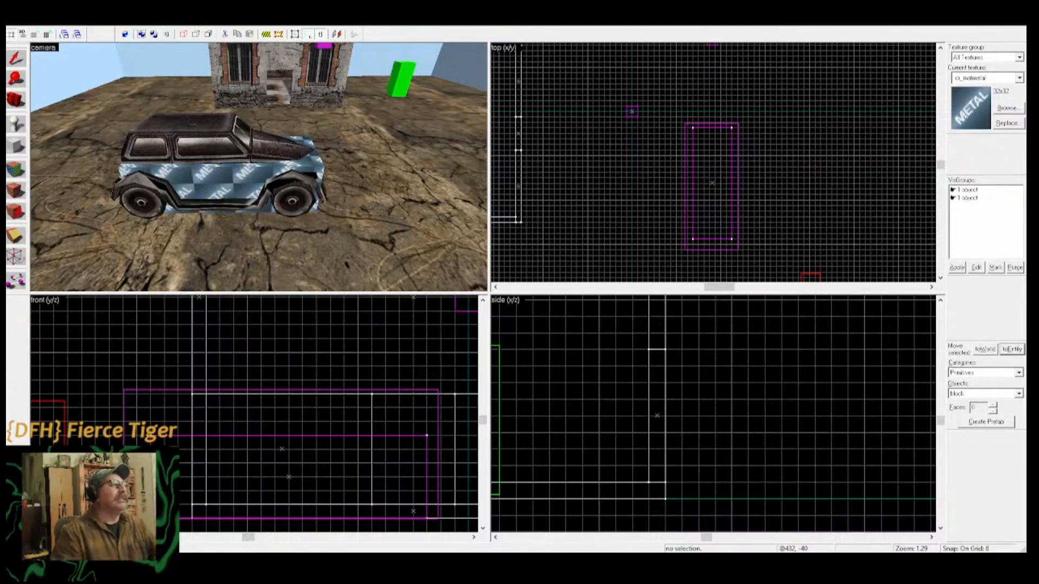
{"action": "scroll", "coordinate": [258, 167], "scroll_direction": "down", "scroll_amount": 3}
{"action": "scroll", "coordinate": [259, 167], "scroll_direction": "down", "scroll_amount": 1}
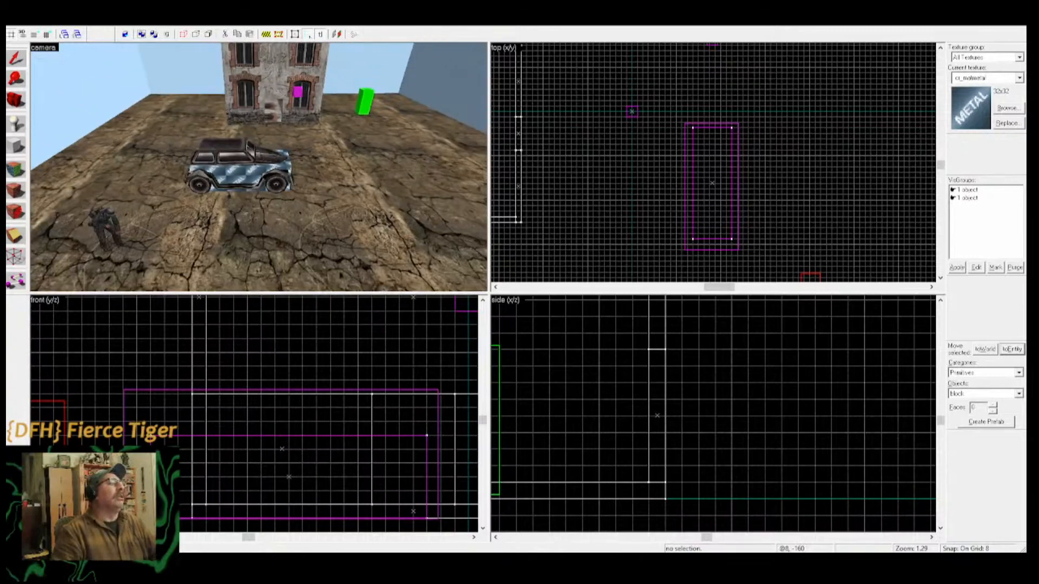
{"action": "scroll", "coordinate": [259, 167], "scroll_direction": "up", "scroll_amount": 2}
{"action": "scroll", "coordinate": [258, 167], "scroll_direction": "down", "scroll_amount": 2}
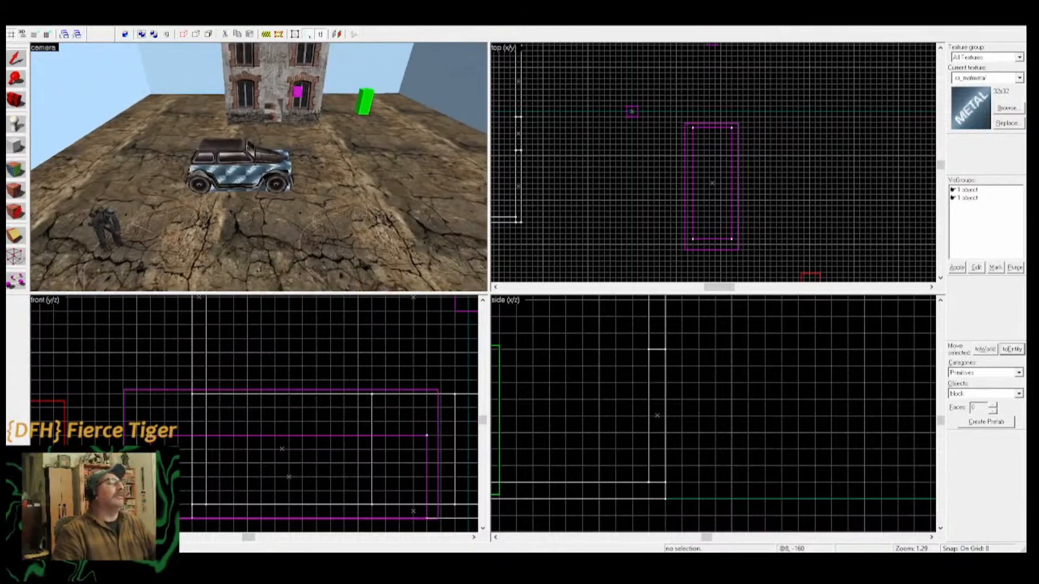